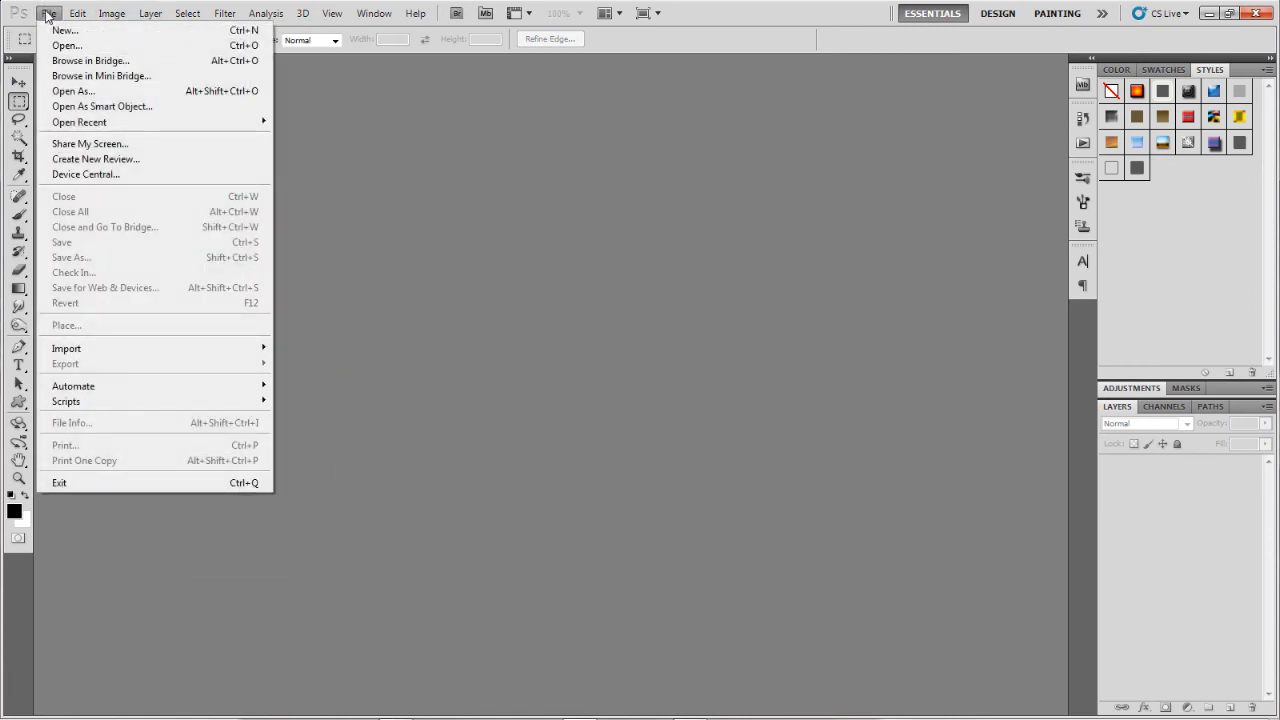
# - Start opening an image file from the Desktop and enlarge the file browser to show more thumbnails
pyautogui.click(62, 46)
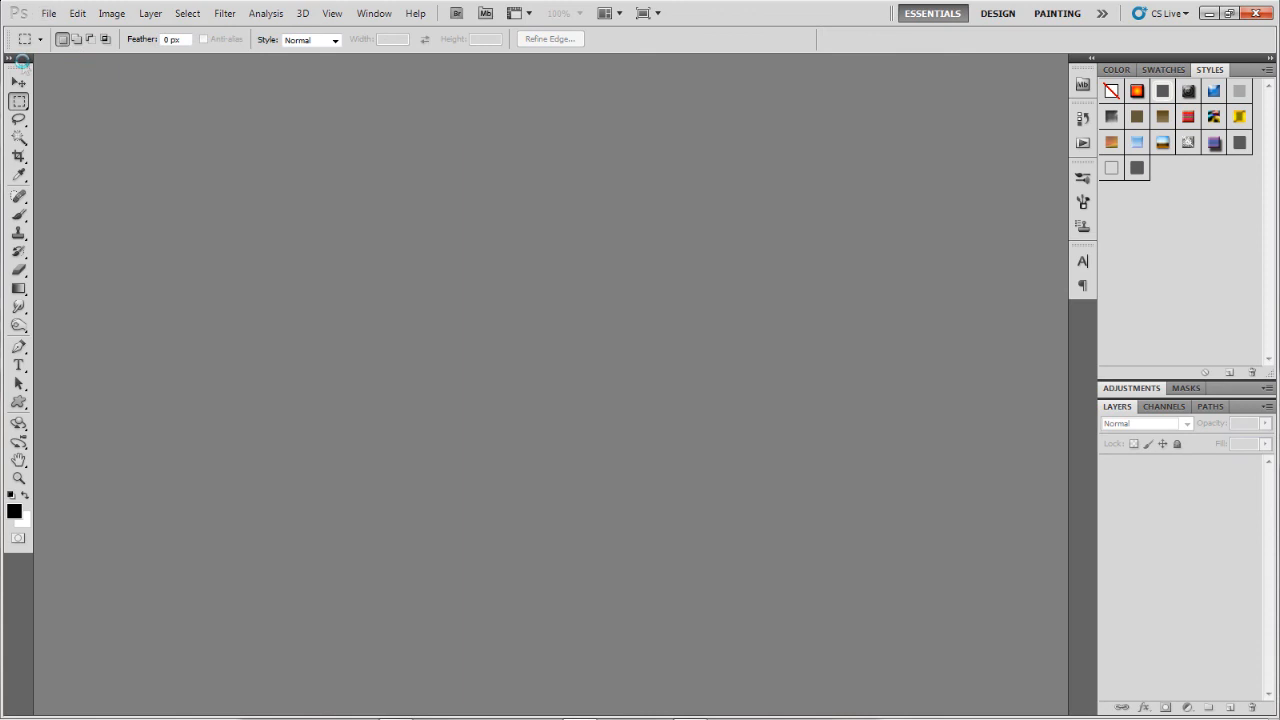
pyautogui.click(462, 196)
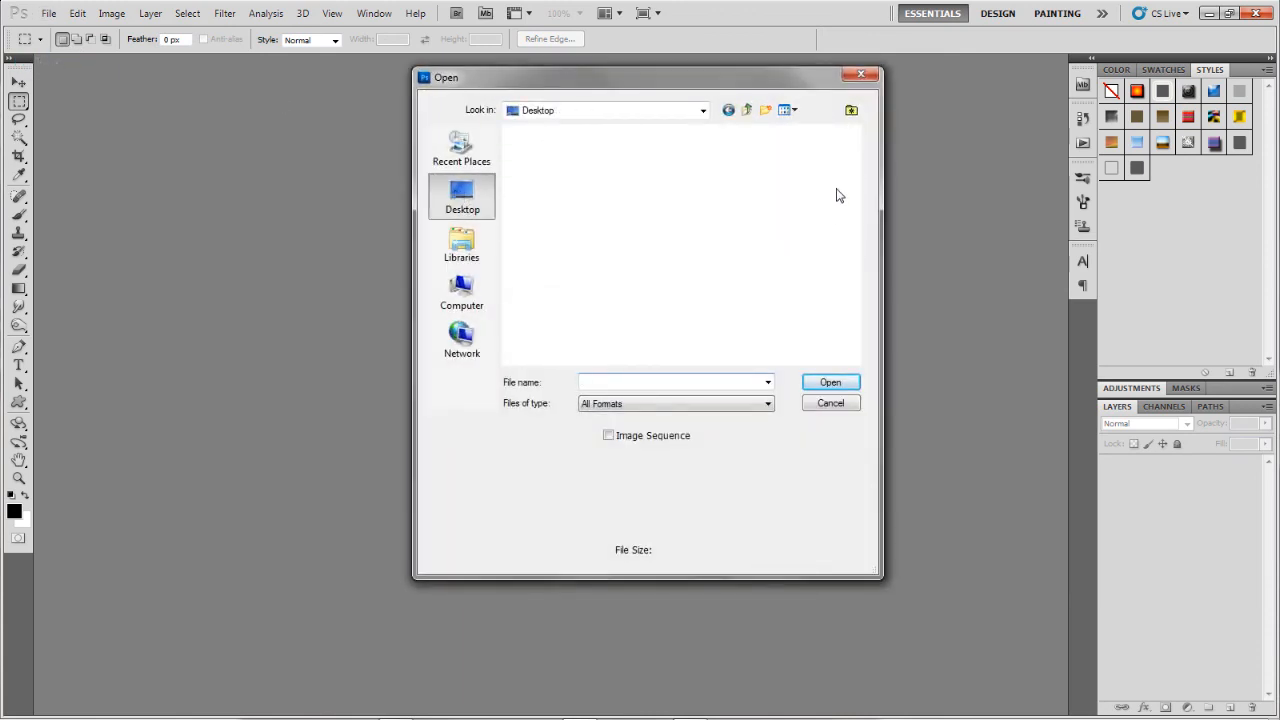
pyautogui.moveTo(882, 236); pyautogui.dragTo(1210, 272)
pyautogui.moveTo(672, 78); pyautogui.dragTo(481, 13)
pyautogui.moveTo(993, 122); pyautogui.dragTo(993, 100)
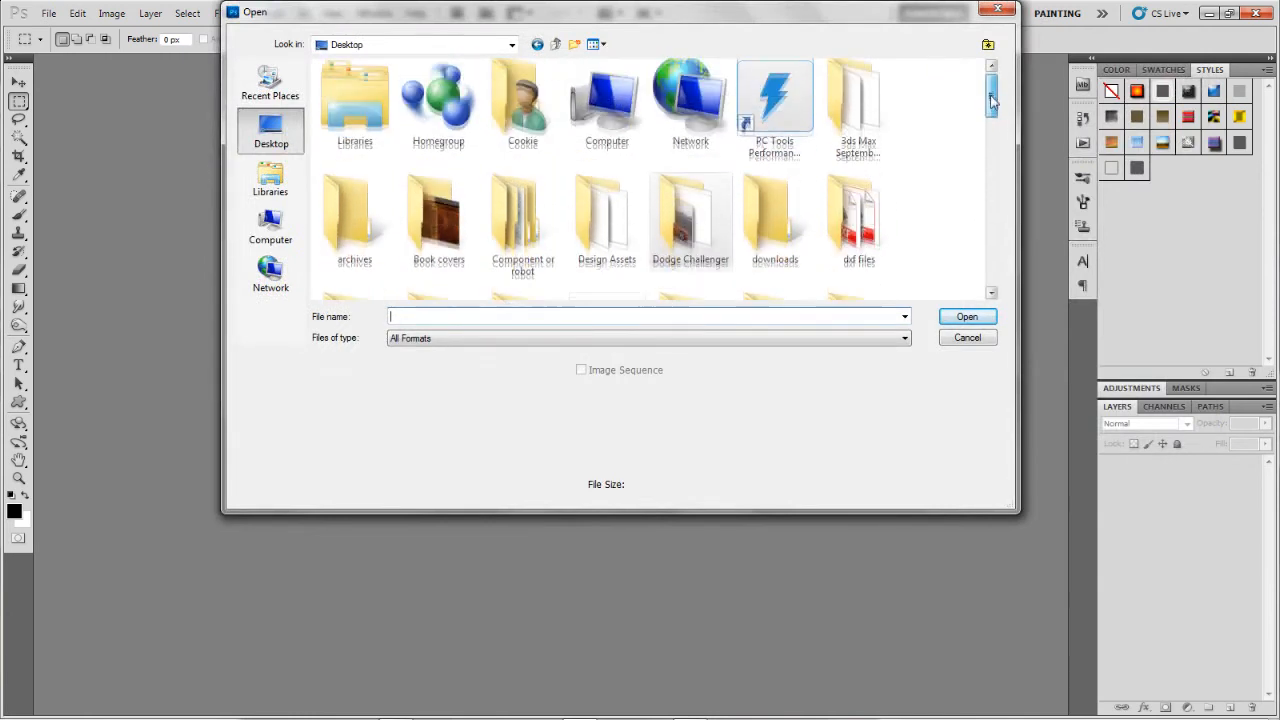
pyautogui.moveTo(1017, 509); pyautogui.dragTo(1168, 700)
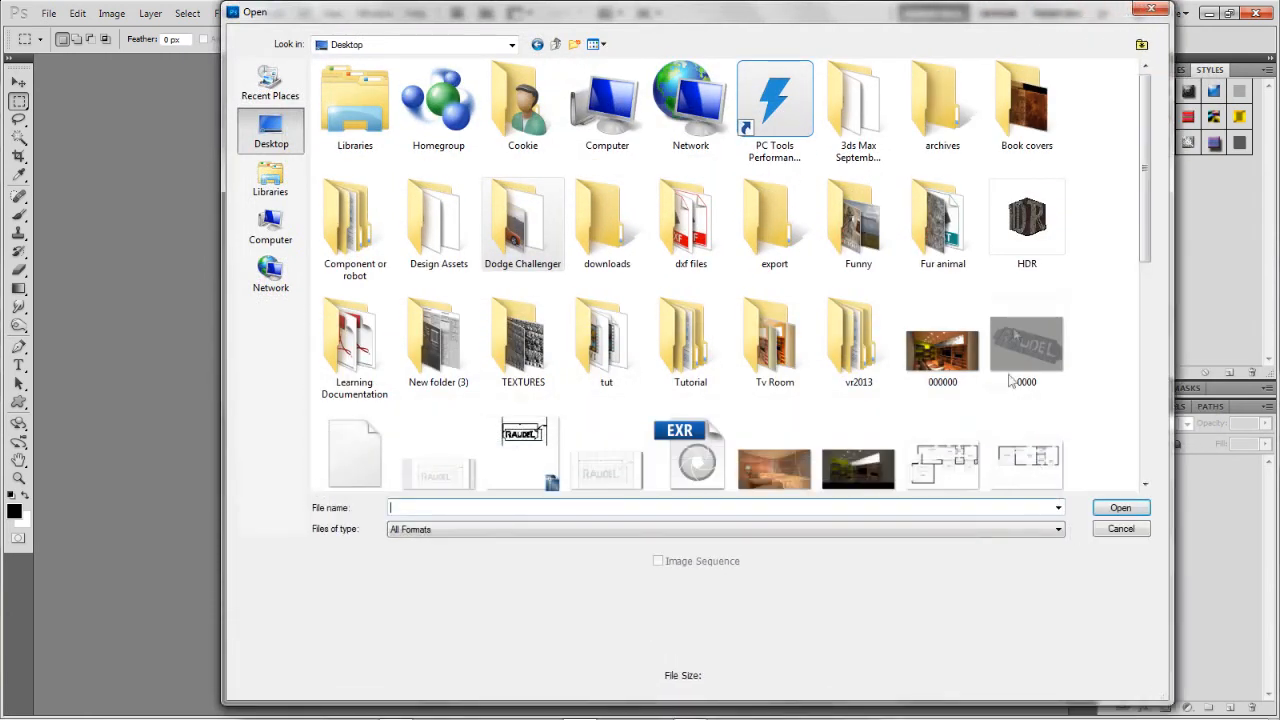
pyautogui.moveTo(1142, 134)
pyautogui.mouseDown()
pyautogui.moveTo(1162, 224)
pyautogui.moveTo(1163, 337)
pyautogui.moveTo(1163, 125)
pyautogui.mouseUp()
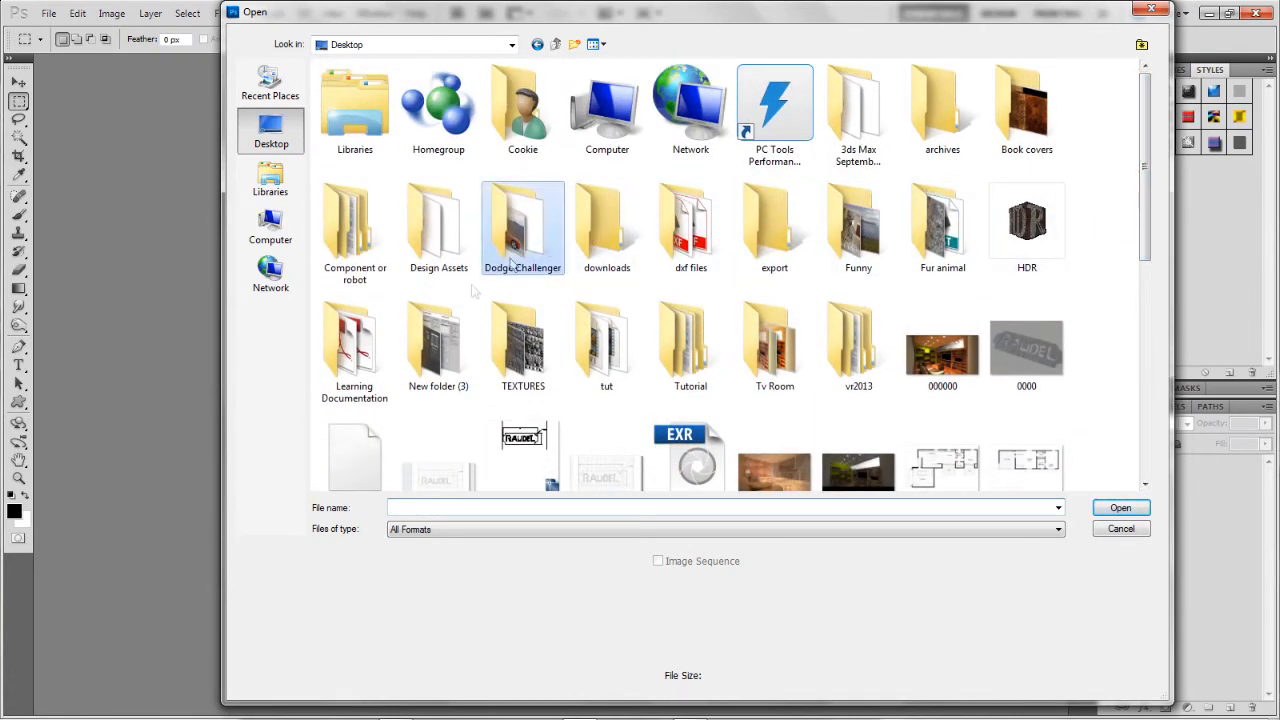
# - Browse from the Desktop into New folder (3) and open its American cherry floor folder
pyautogui.doubleClick(472, 352)
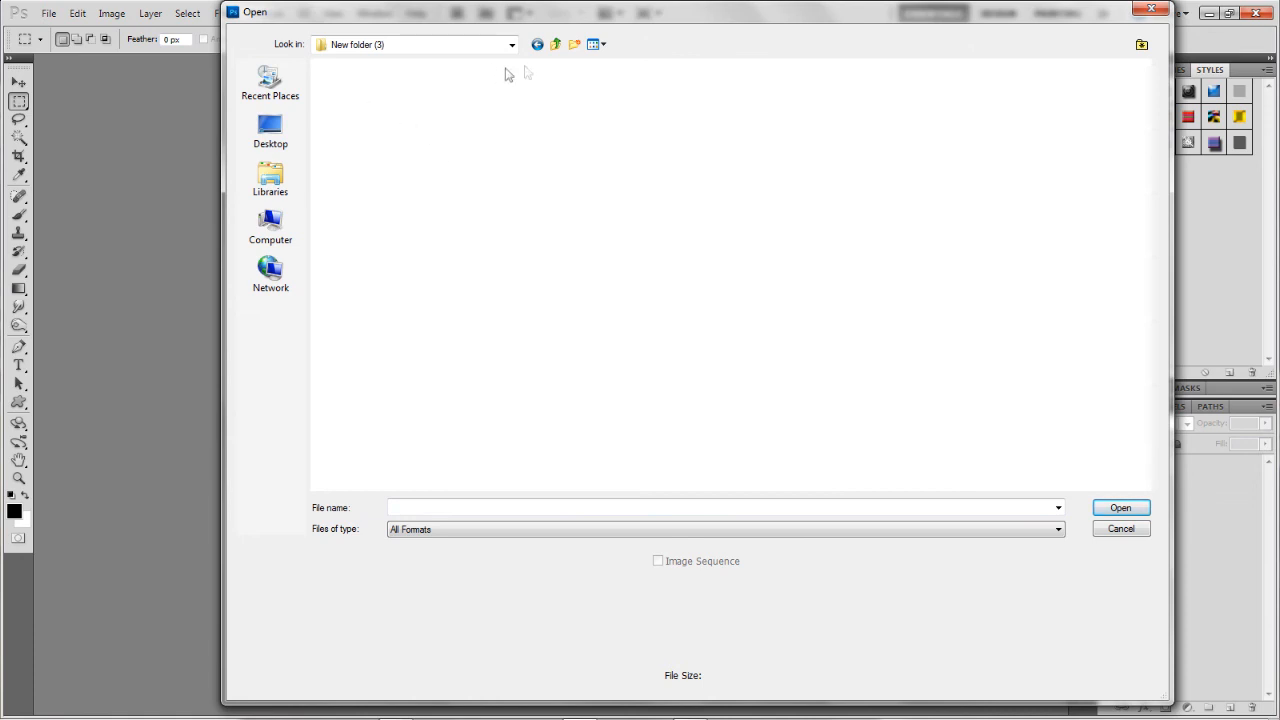
pyautogui.moveTo(674, 17); pyautogui.dragTo(565, 17)
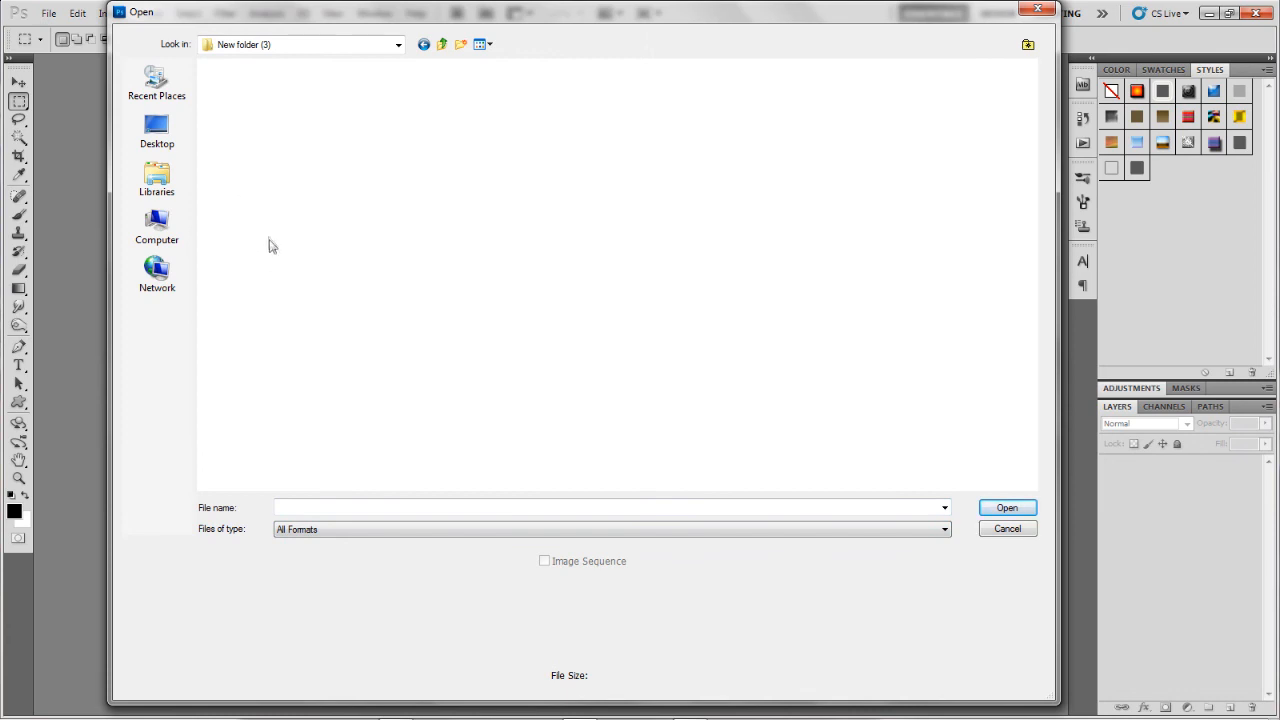
pyautogui.click(185, 126)
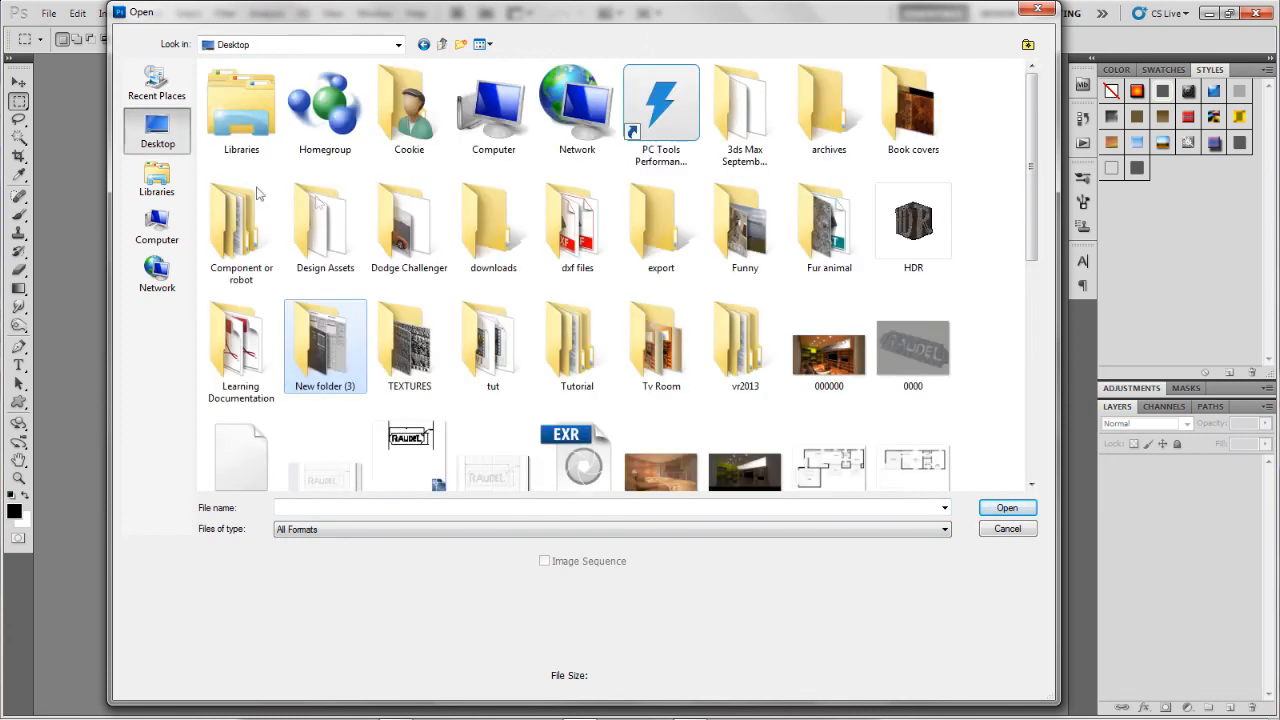
pyautogui.doubleClick(312, 340)
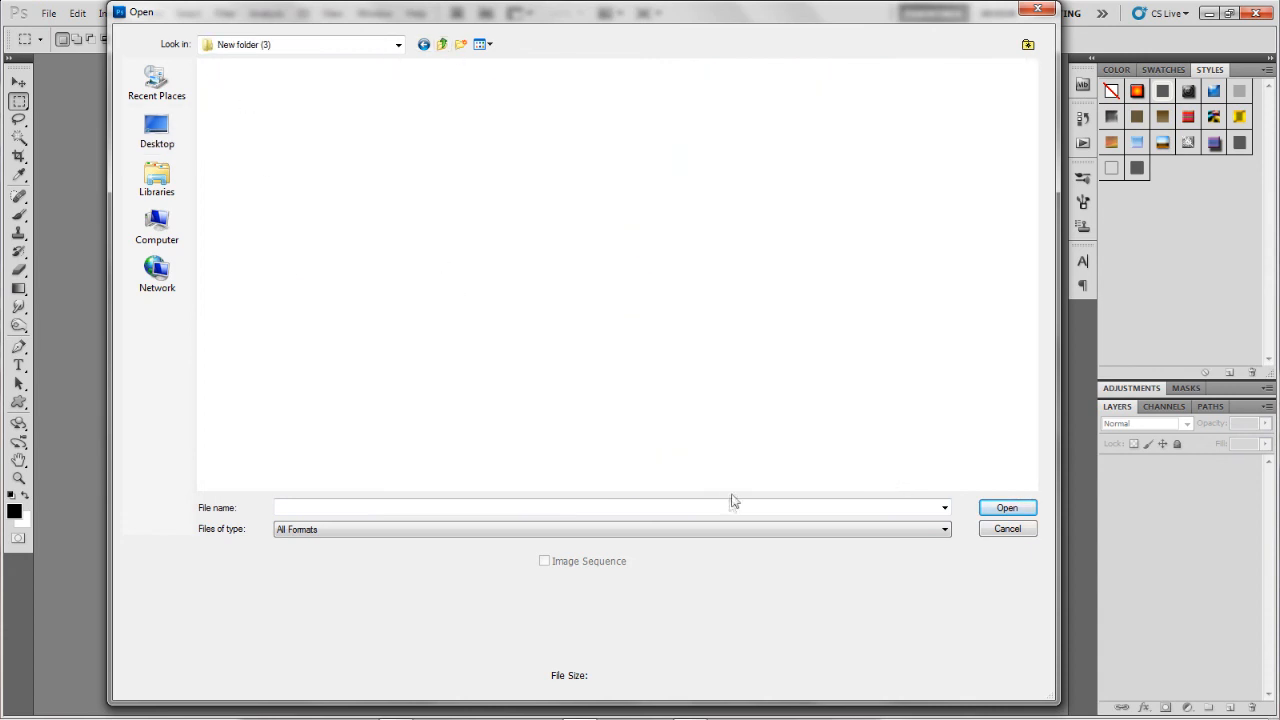
pyautogui.click(623, 530)
pyautogui.click(623, 530)
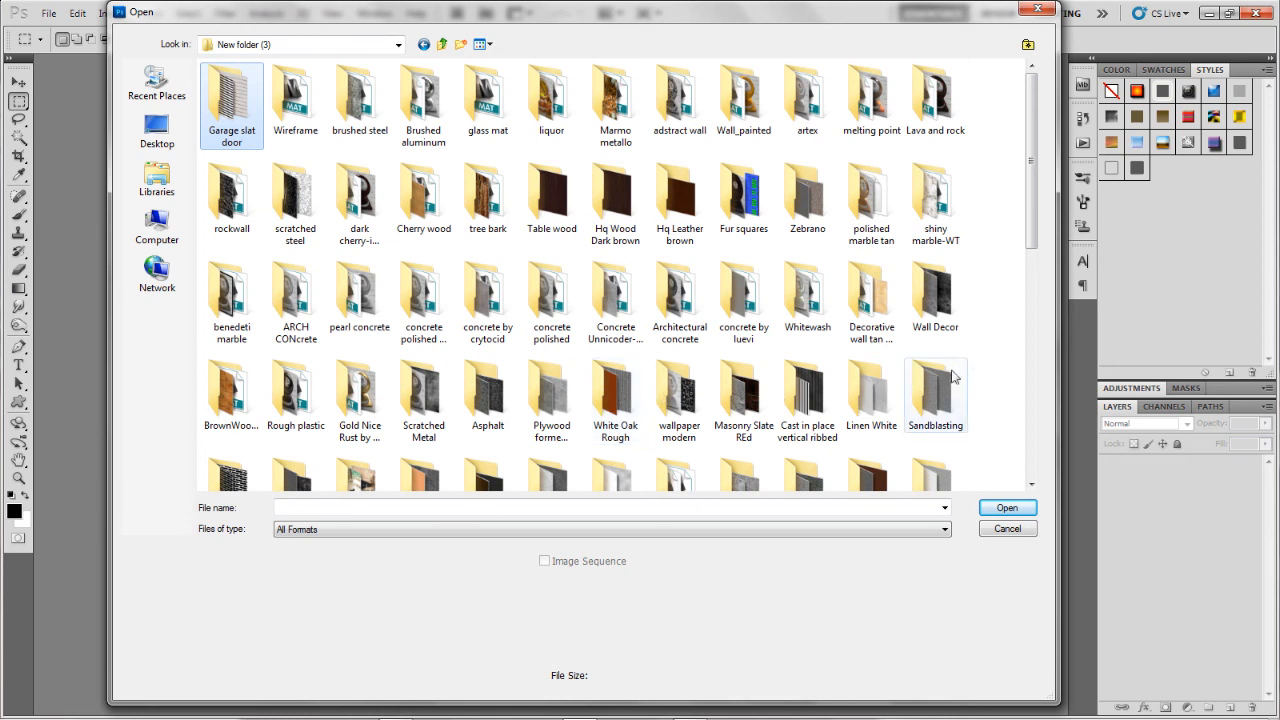
pyautogui.scroll(-3, 630, 293)
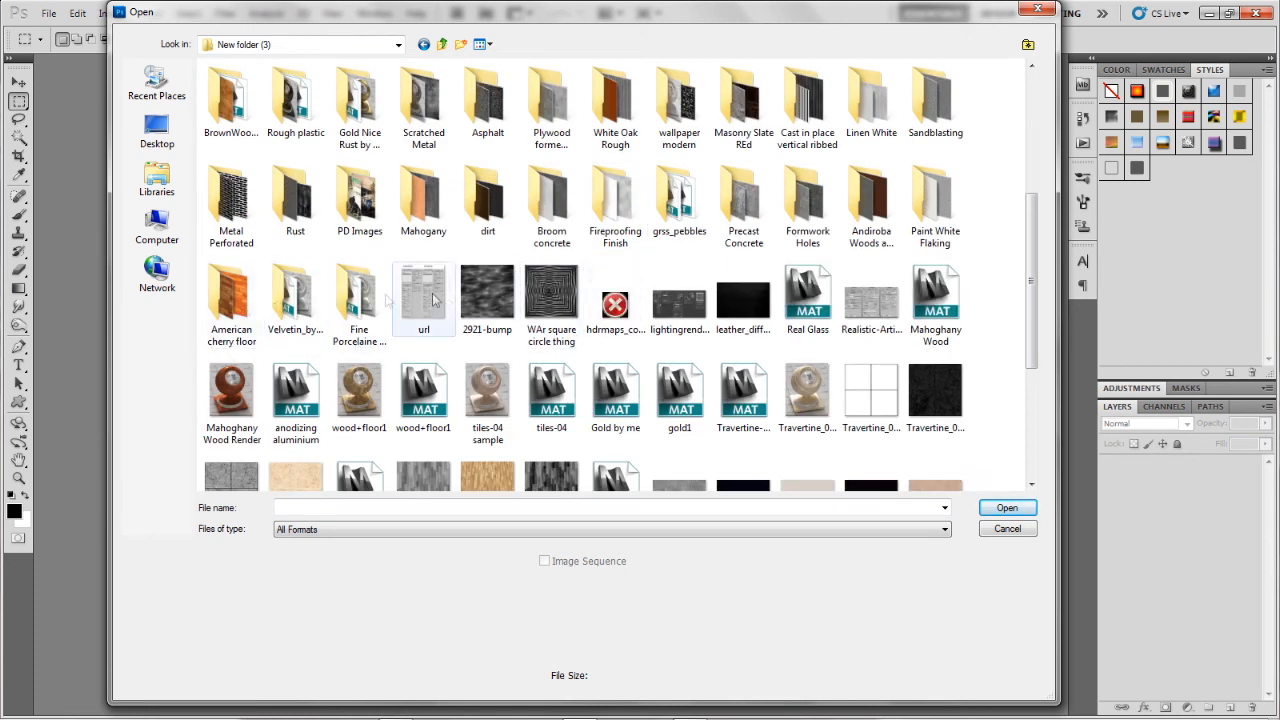
pyautogui.doubleClick(222, 292)
# - Preview the american_cherry color, bump and specular textures in the American cherry floor folder one by one
pyautogui.click(437, 113)
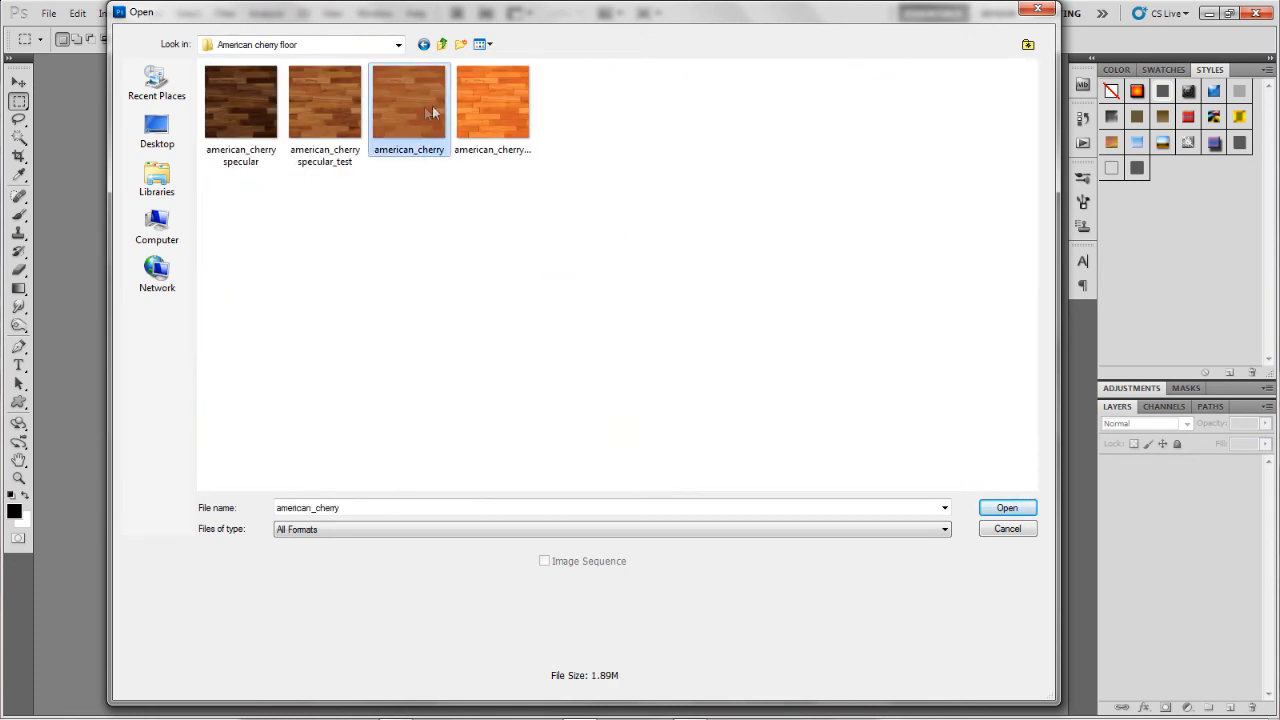
pyautogui.click(305, 104)
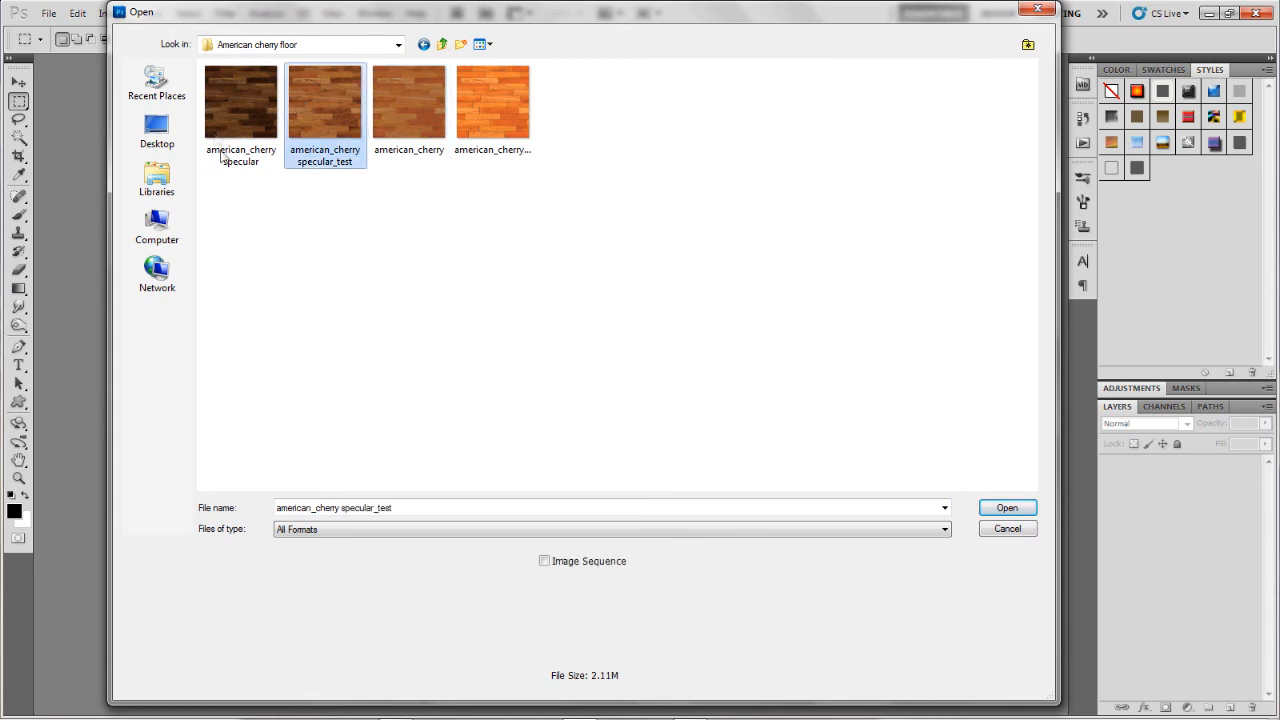
pyautogui.click(406, 117)
pyautogui.click(507, 102)
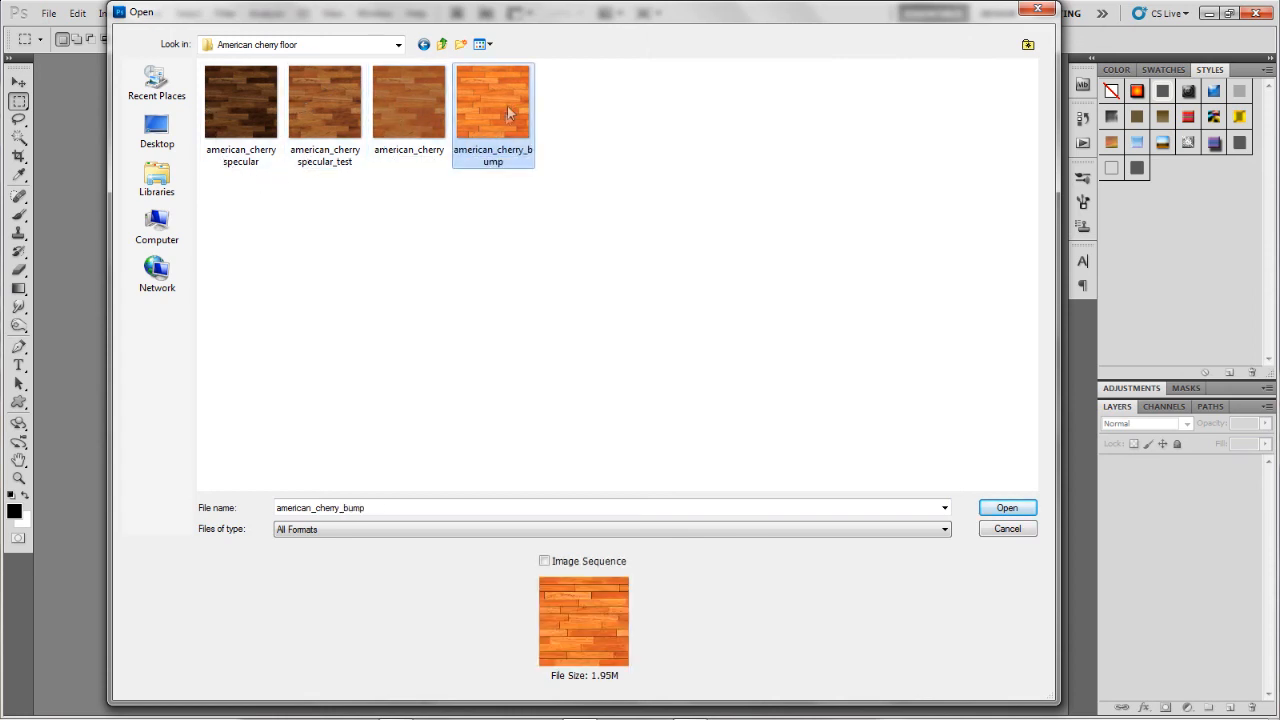
pyautogui.click(286, 117)
pyautogui.click(239, 104)
# - Compare the american_cherry specular and american_cherry specular_test textures, selecting them both together and individually
pyautogui.moveTo(354, 203); pyautogui.dragTo(240, 103)
pyautogui.moveTo(368, 238); pyautogui.dragTo(210, 94)
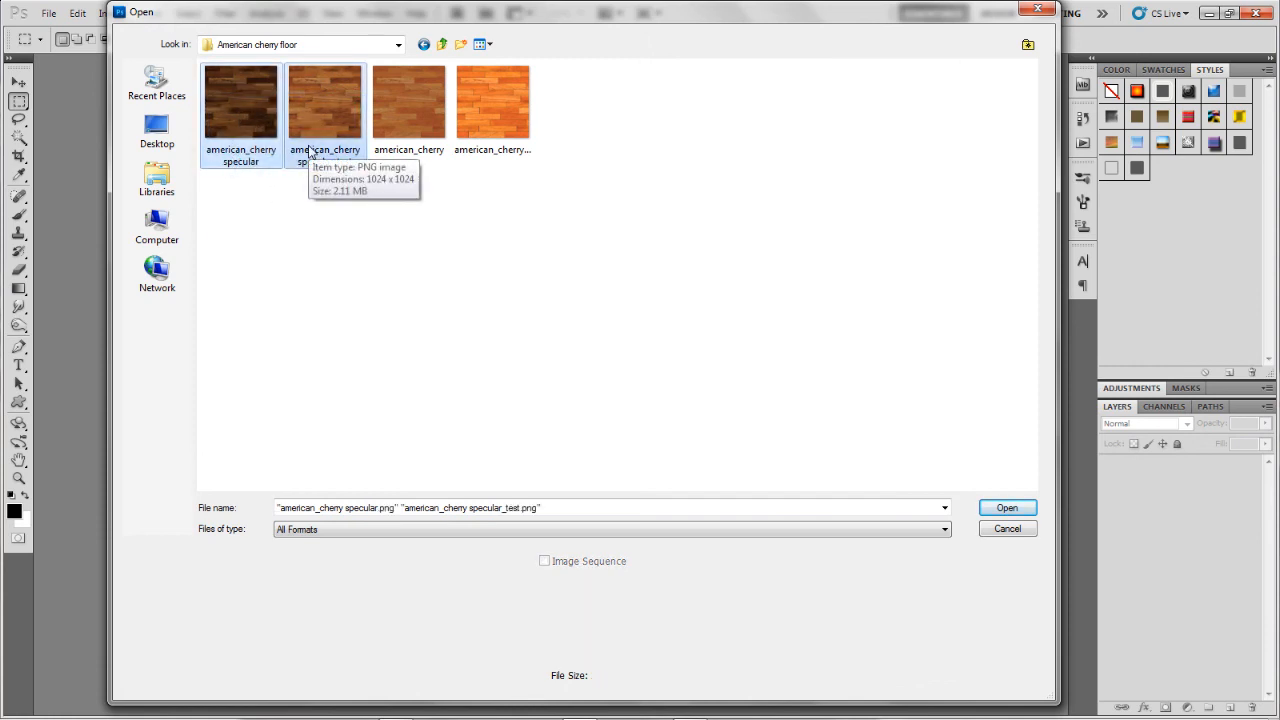
pyautogui.click(322, 189)
pyautogui.moveTo(345, 203); pyautogui.dragTo(263, 108)
pyautogui.click(349, 226)
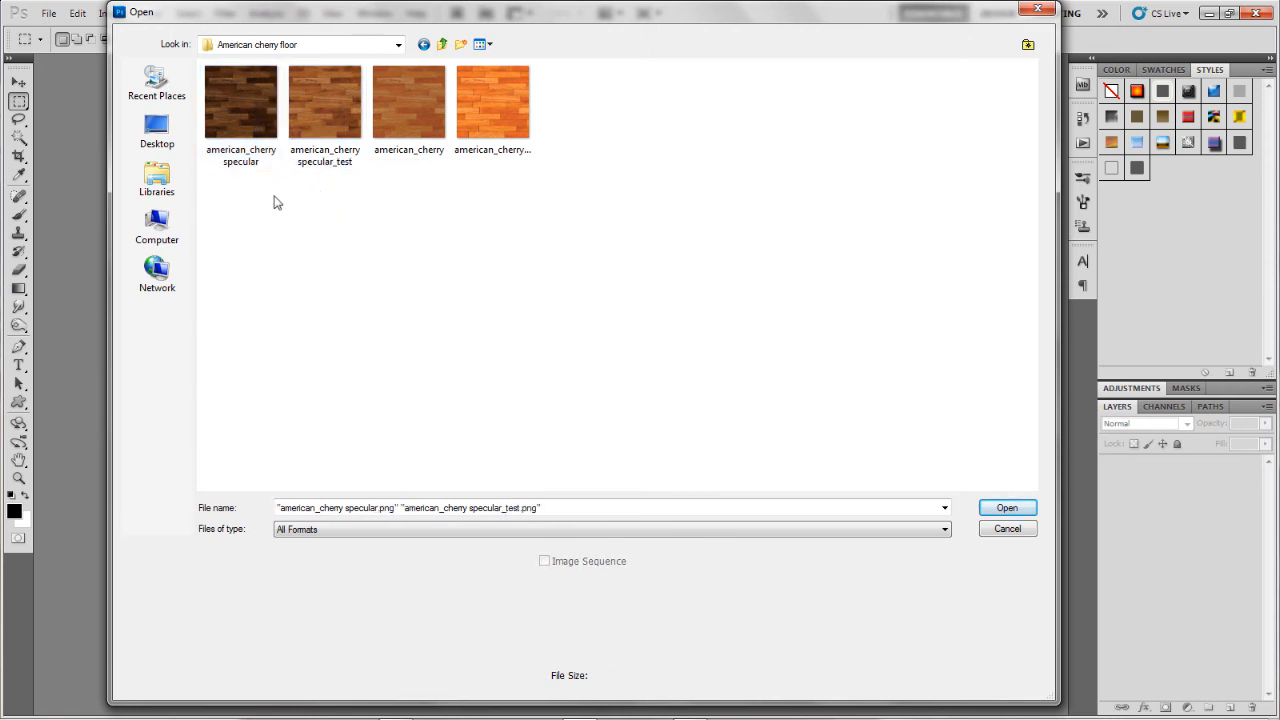
pyautogui.moveTo(329, 189); pyautogui.dragTo(256, 122)
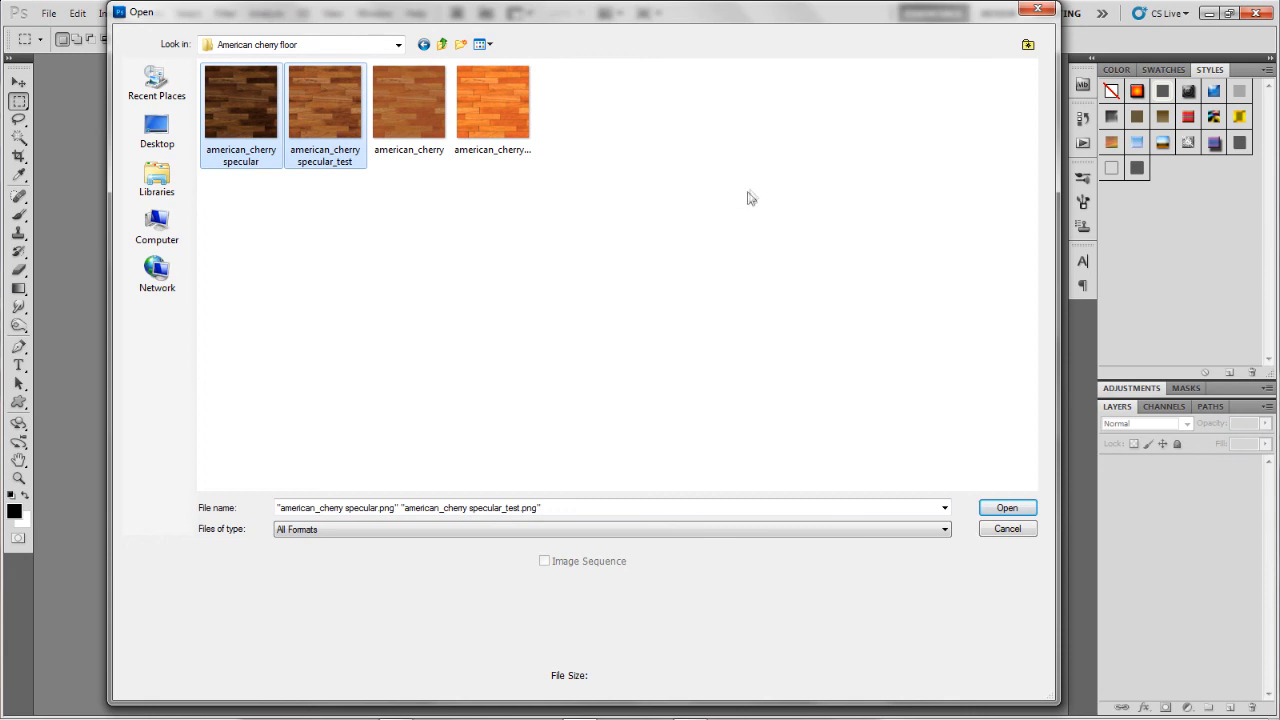
pyautogui.click(321, 113)
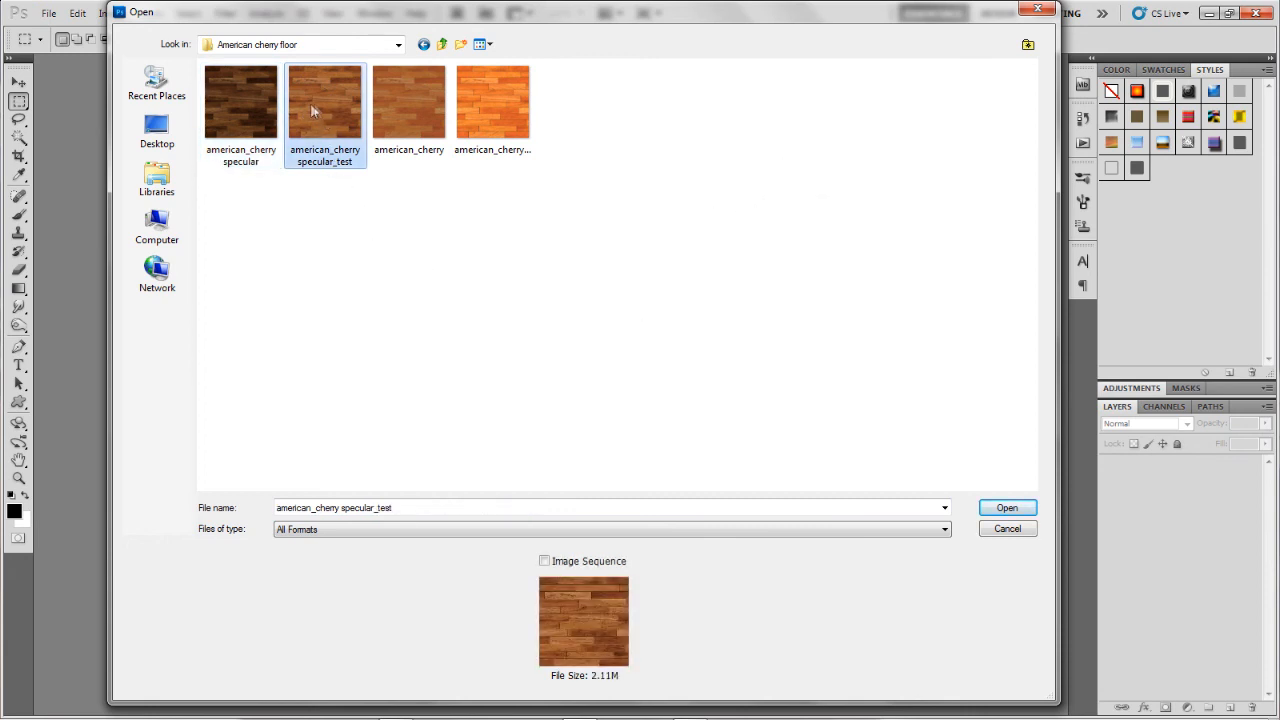
pyautogui.click(247, 90)
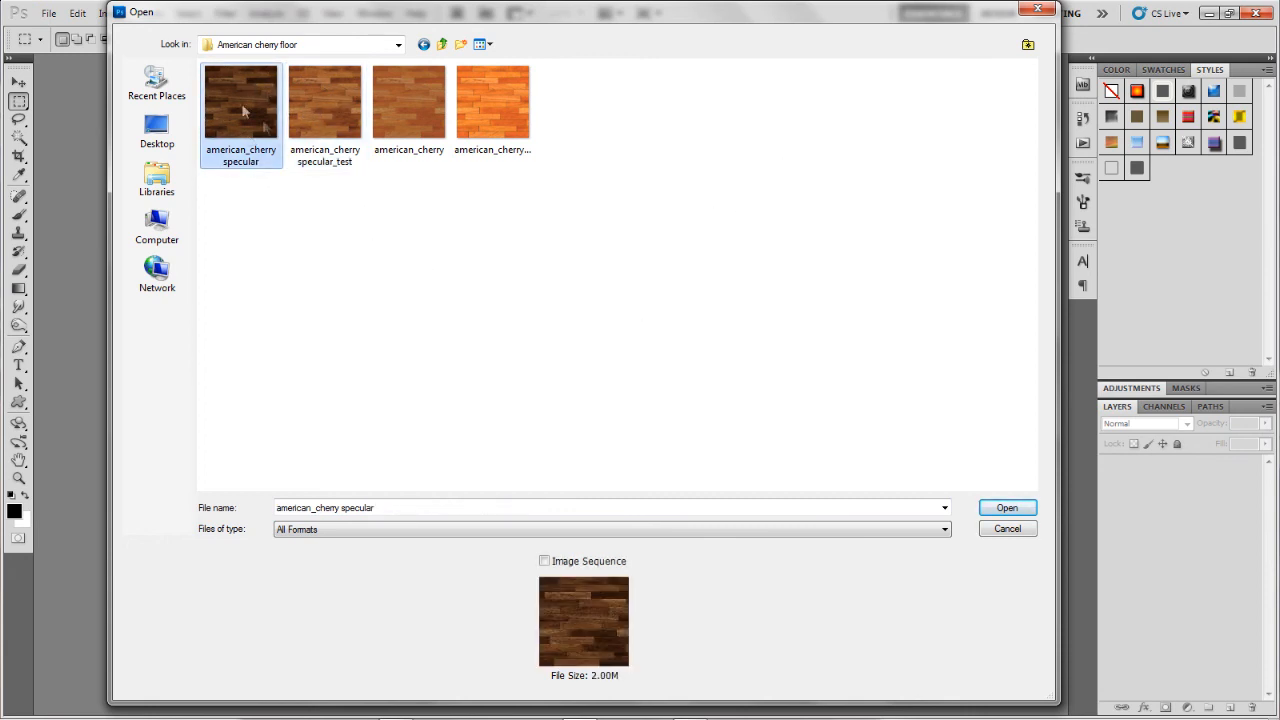
pyautogui.keyDown('ctrl'); pyautogui.click(330, 120); pyautogui.keyUp('ctrl')
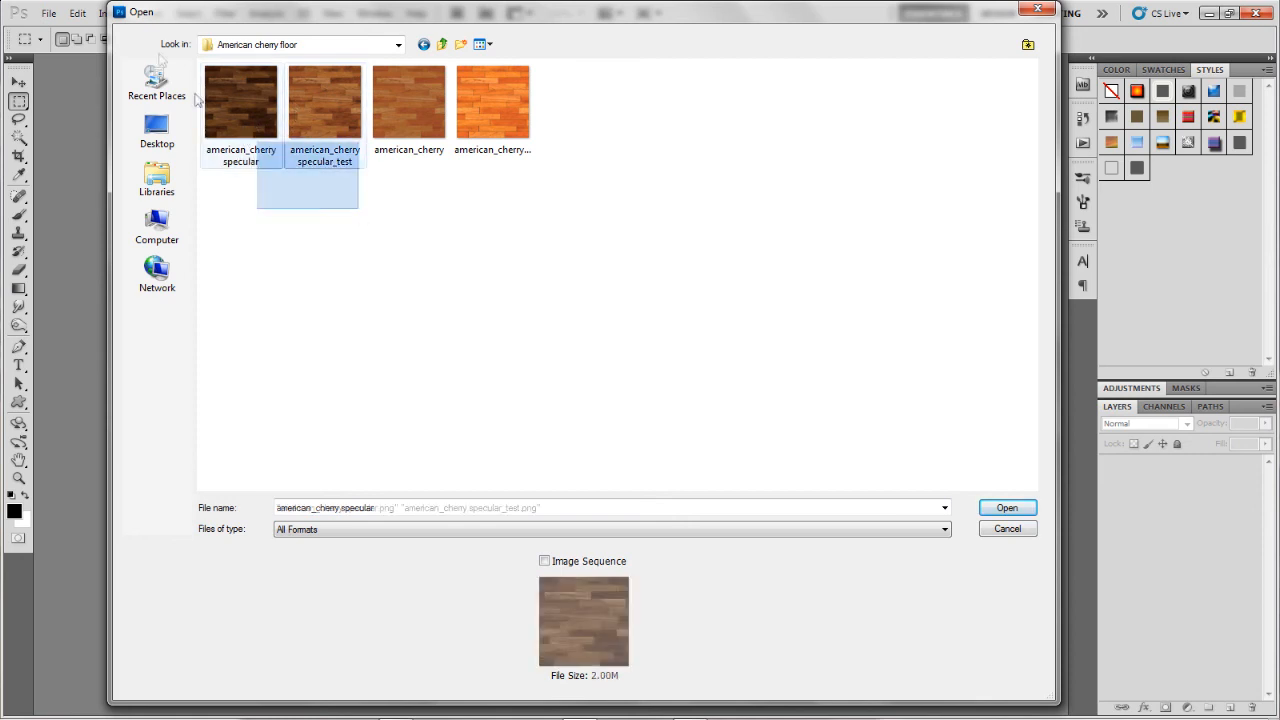
pyautogui.click(330, 218)
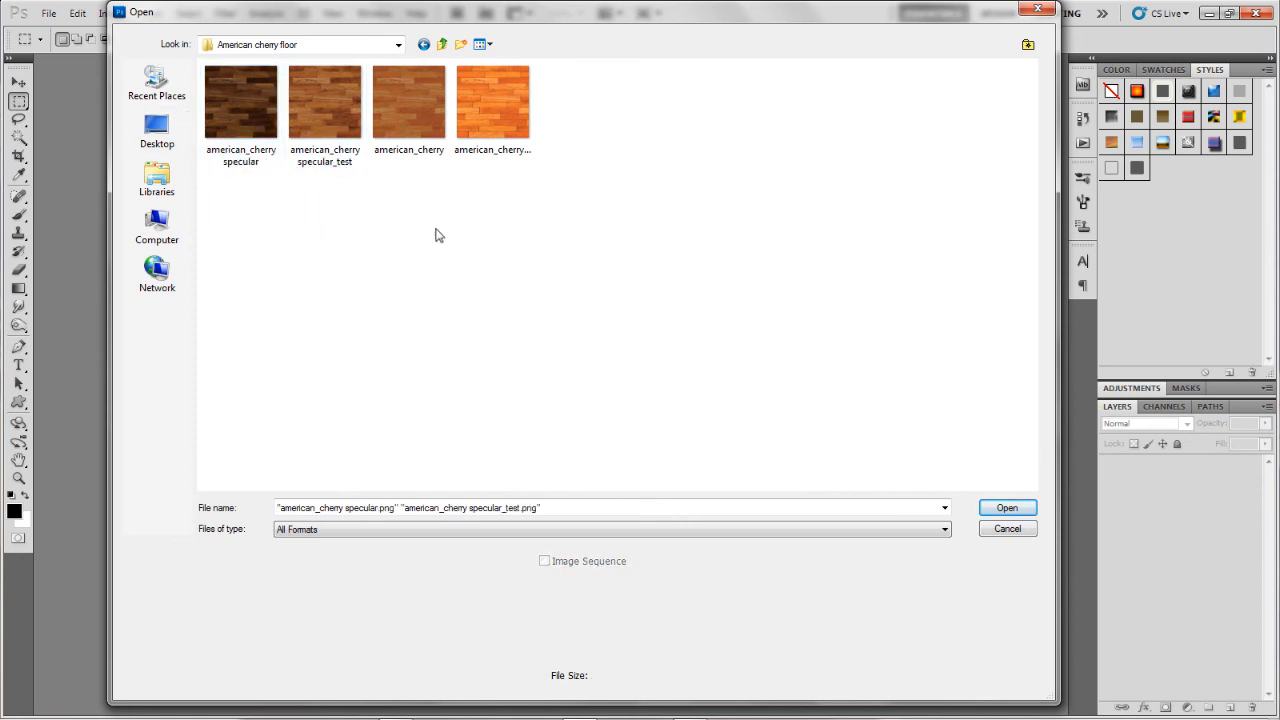
pyautogui.moveTo(331, 227); pyautogui.dragTo(224, 104)
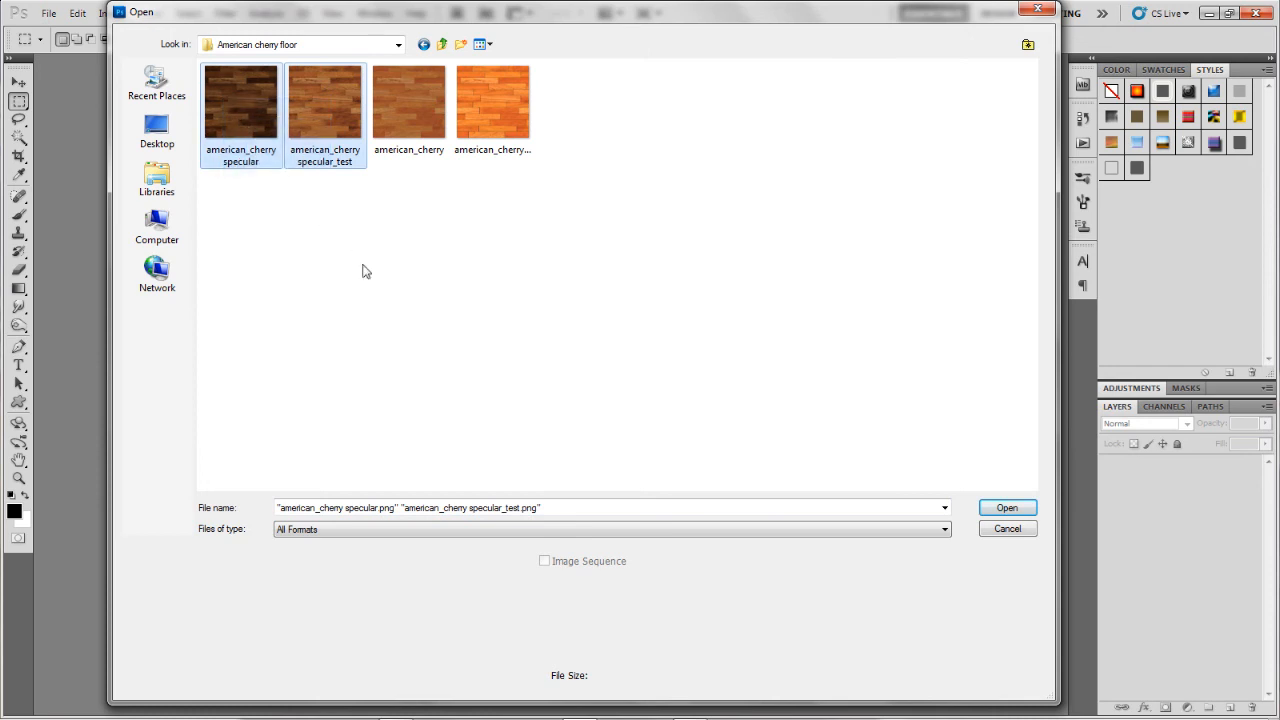
# - Clear the file selection and open the american_cherry texture
pyautogui.click(363, 266)
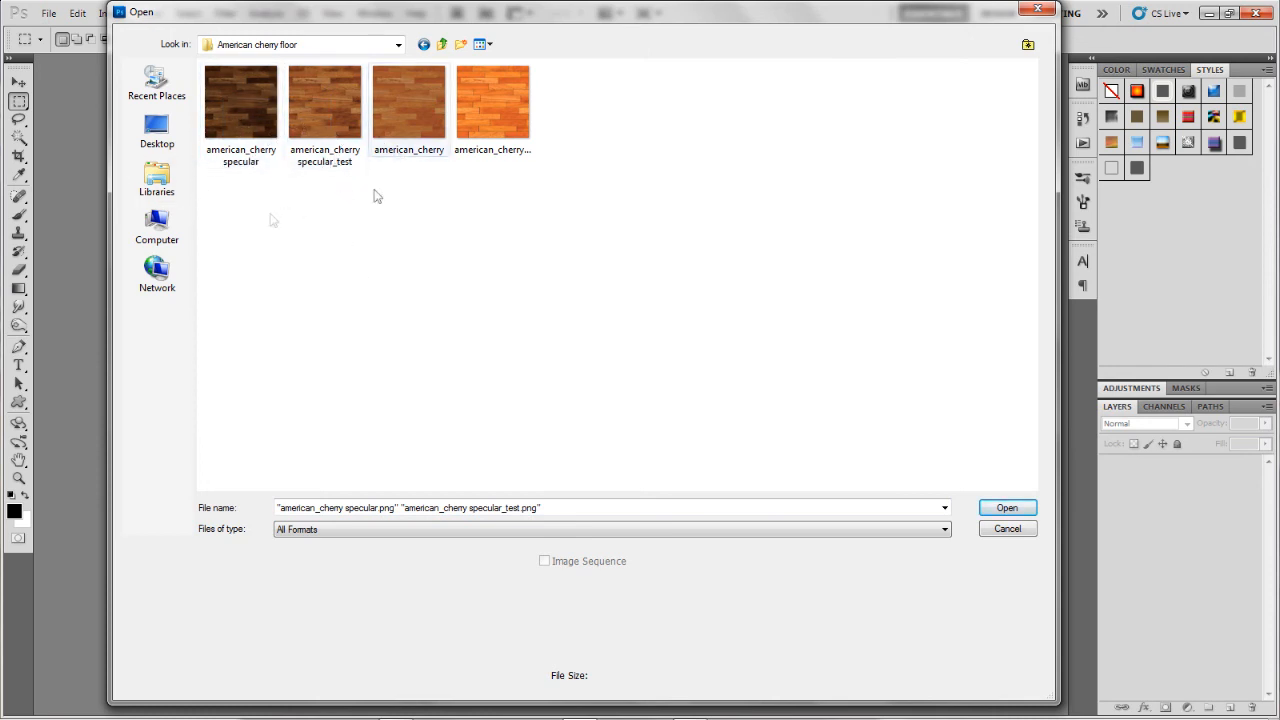
pyautogui.doubleClick(427, 114)
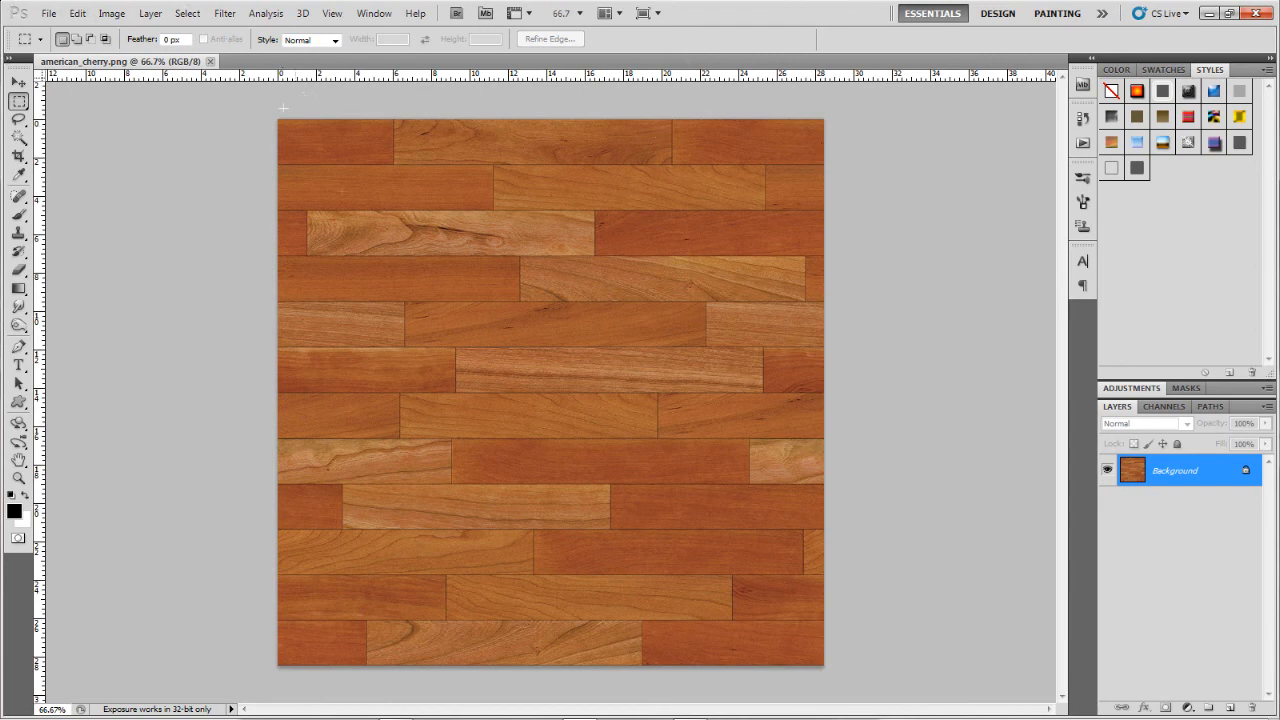
pyautogui.click(225, 13)
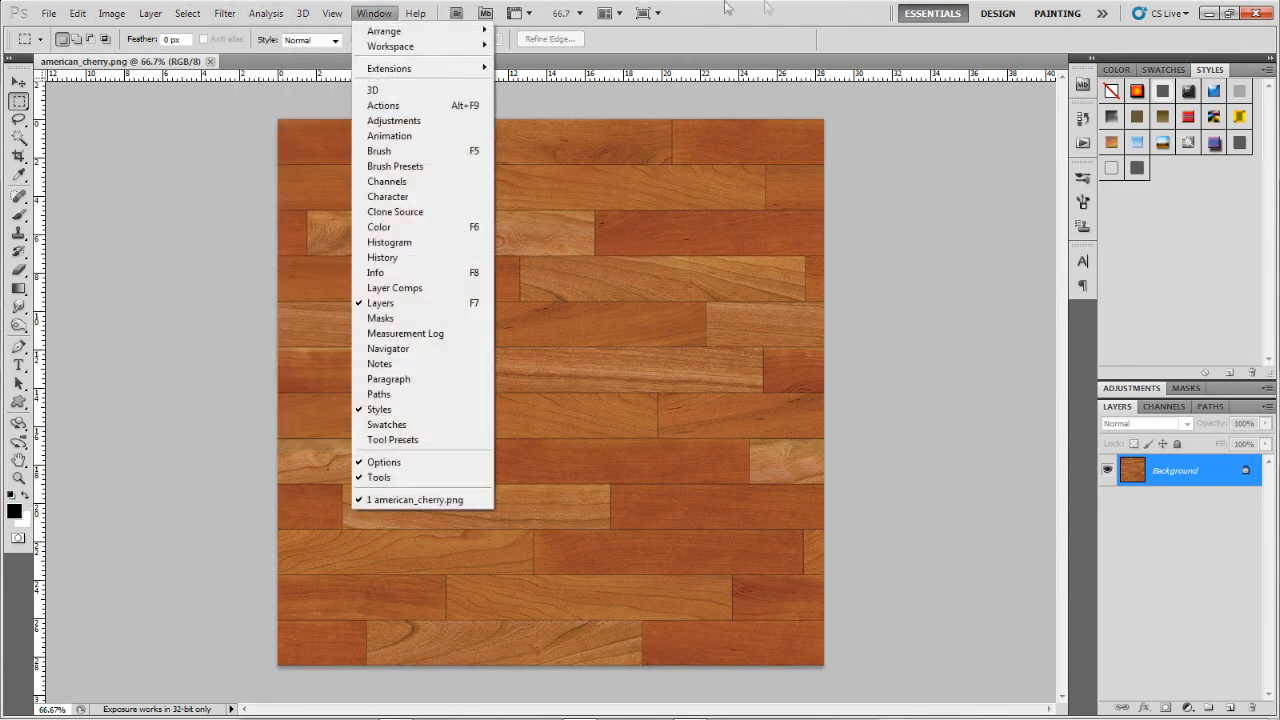
pyautogui.click(760, 9)
pyautogui.moveTo(140, 76); pyautogui.dragTo(952, 630)
pyautogui.hotkey('ctrl', 'z')
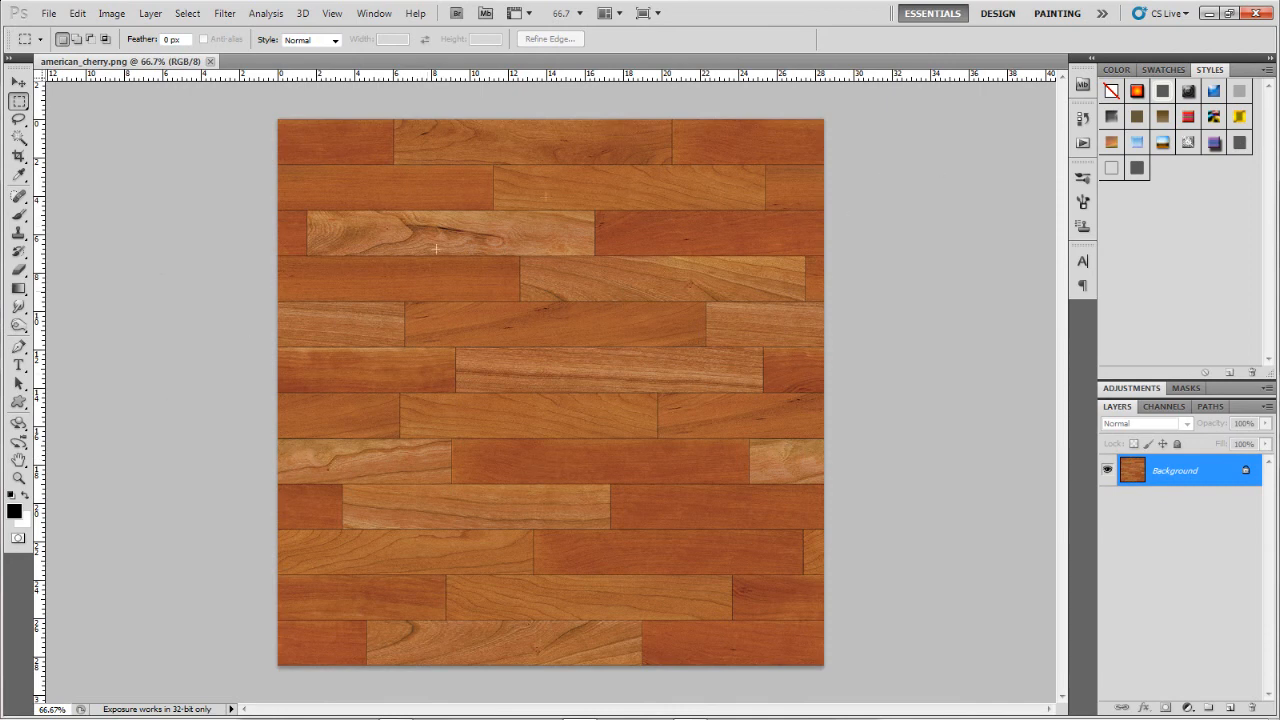
# - Inspect the wood planks, and apply the Offset filter at +512 pixels horizontally and vertically with Wrap Around
pyautogui.scroll(10, 526, 210)
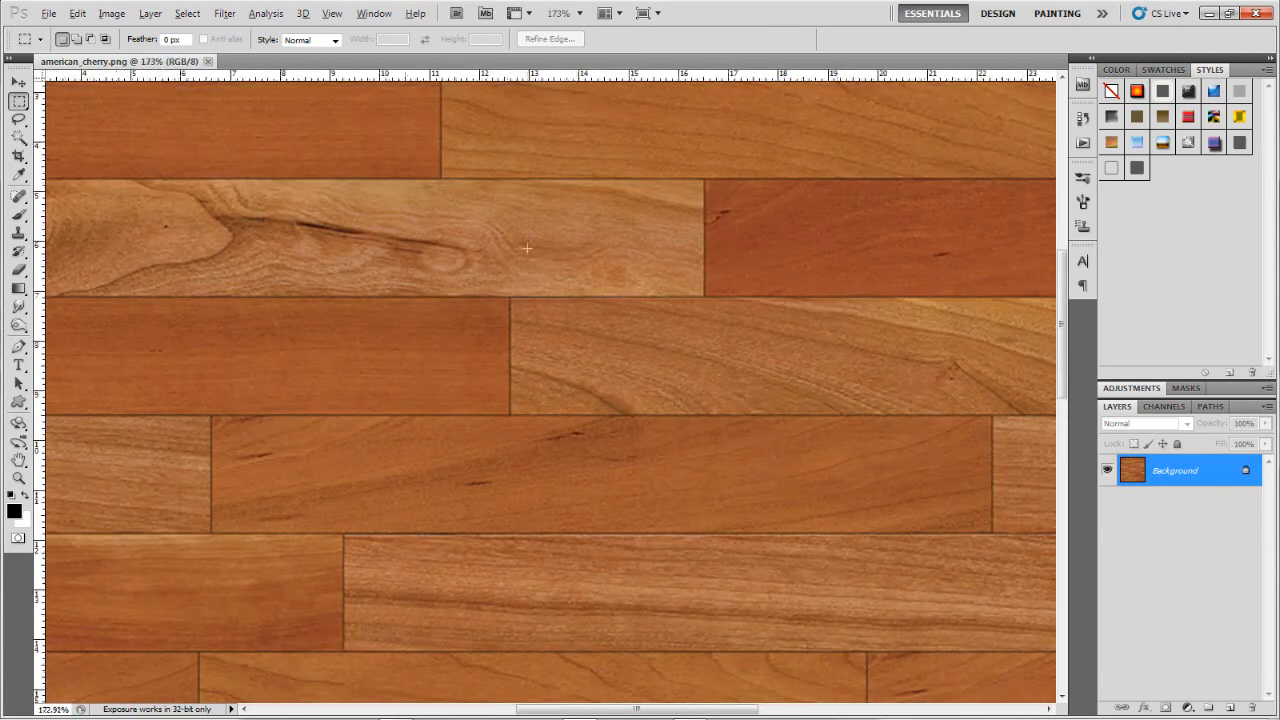
pyautogui.scroll(-10, 515, 311)
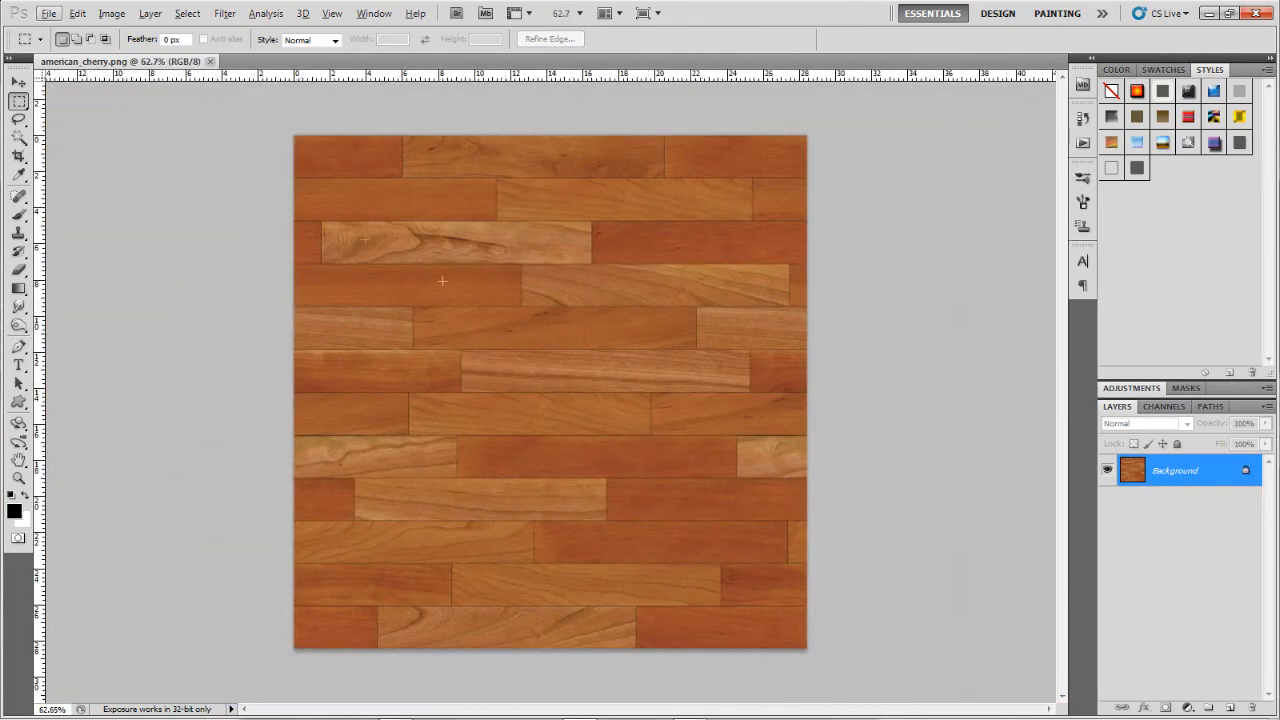
pyautogui.scroll(3, 614, 220)
pyautogui.scroll(-2, 614, 220)
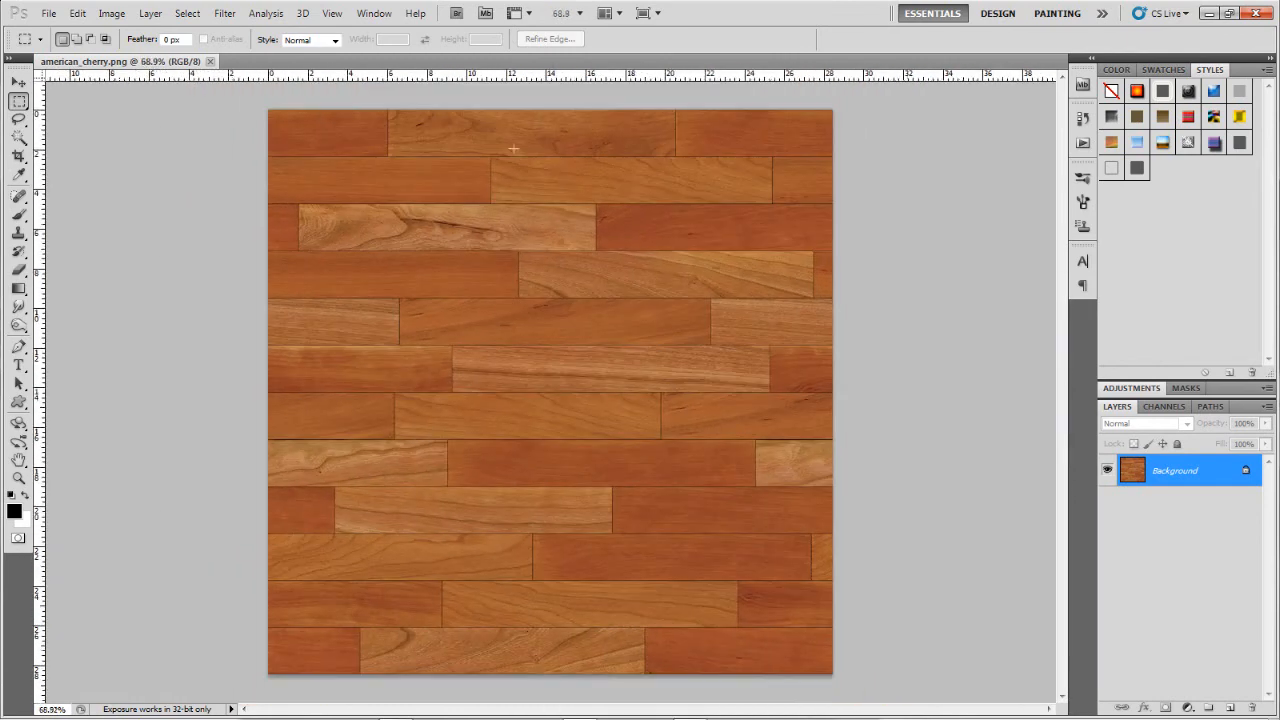
pyautogui.click(215, 16)
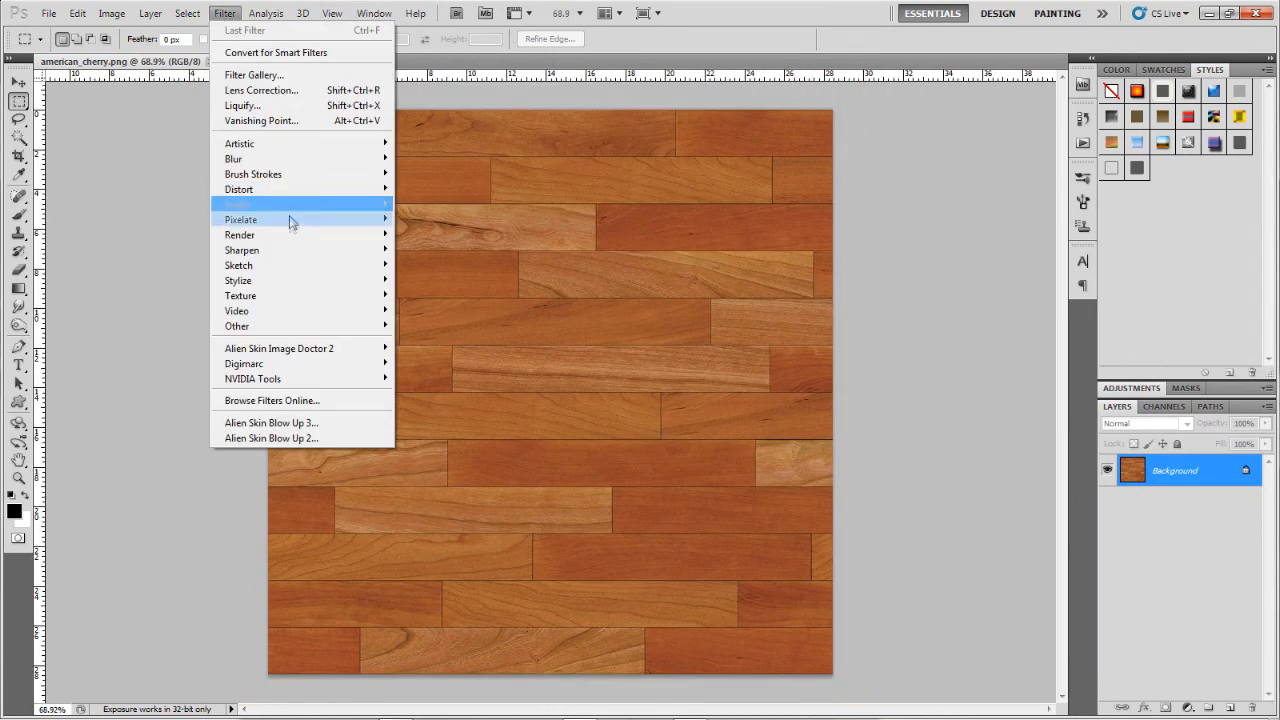
pyautogui.moveTo(300, 242)
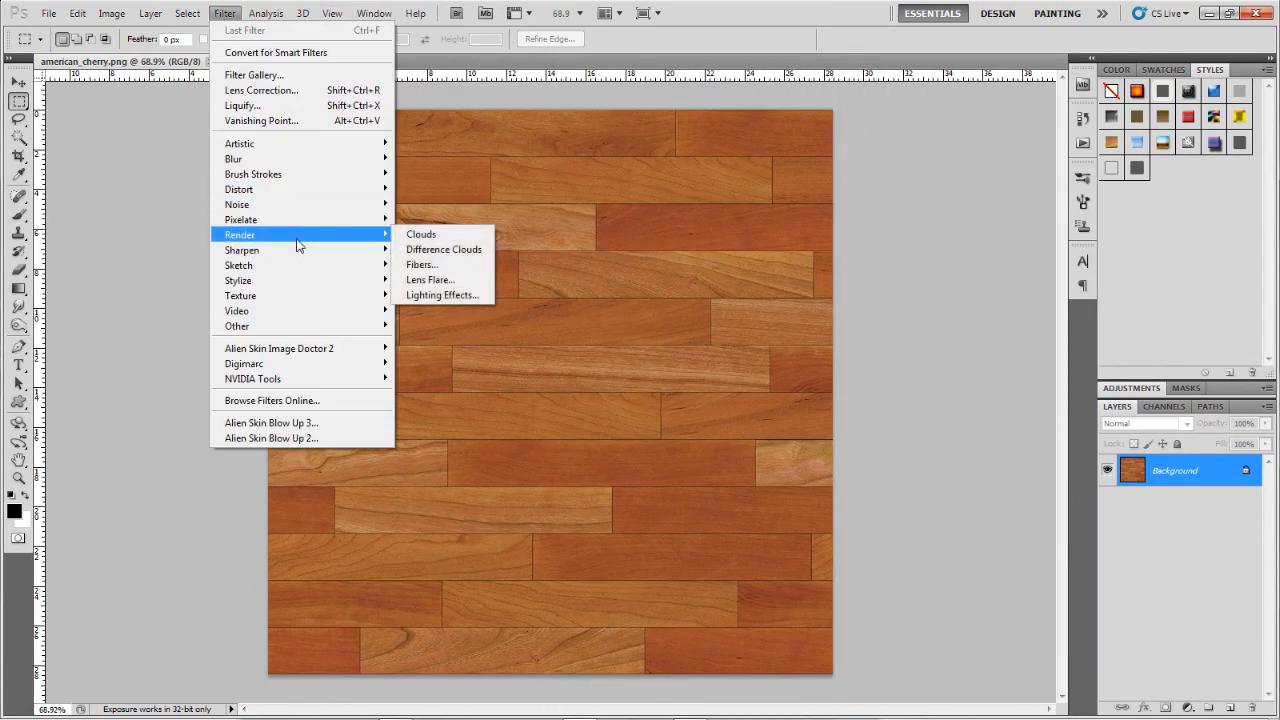
pyautogui.moveTo(262, 315)
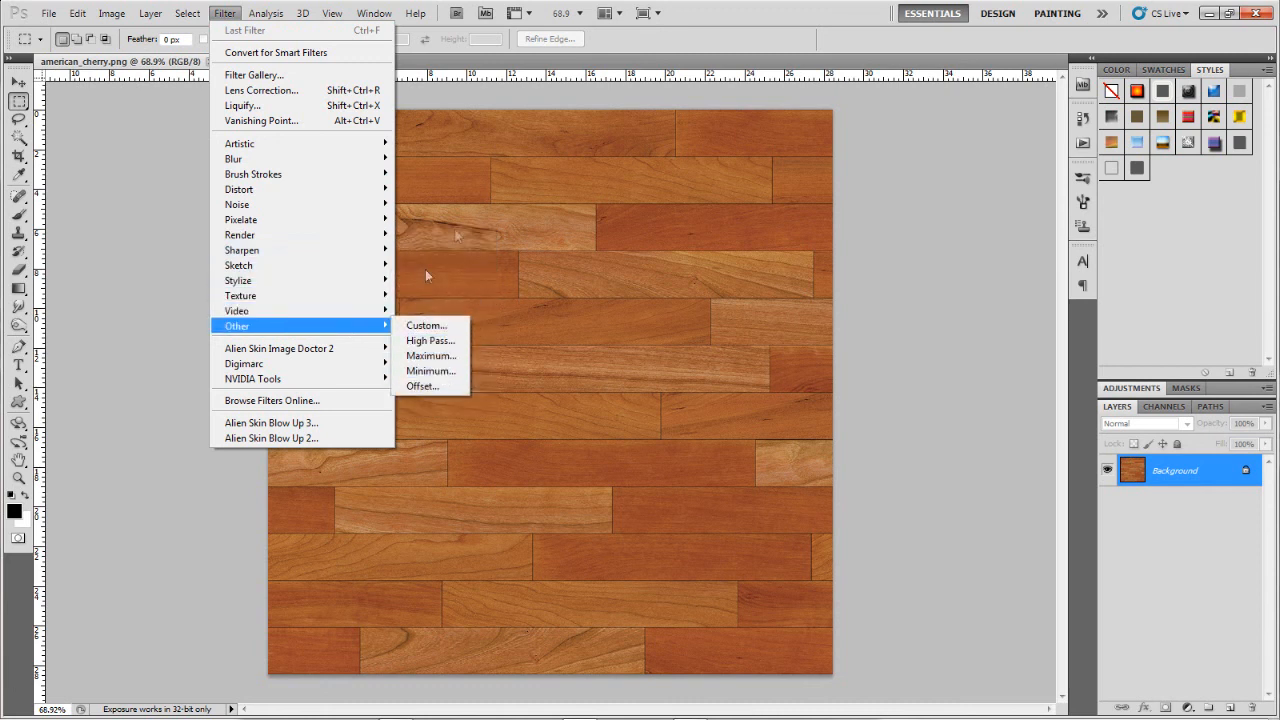
pyautogui.click(422, 386)
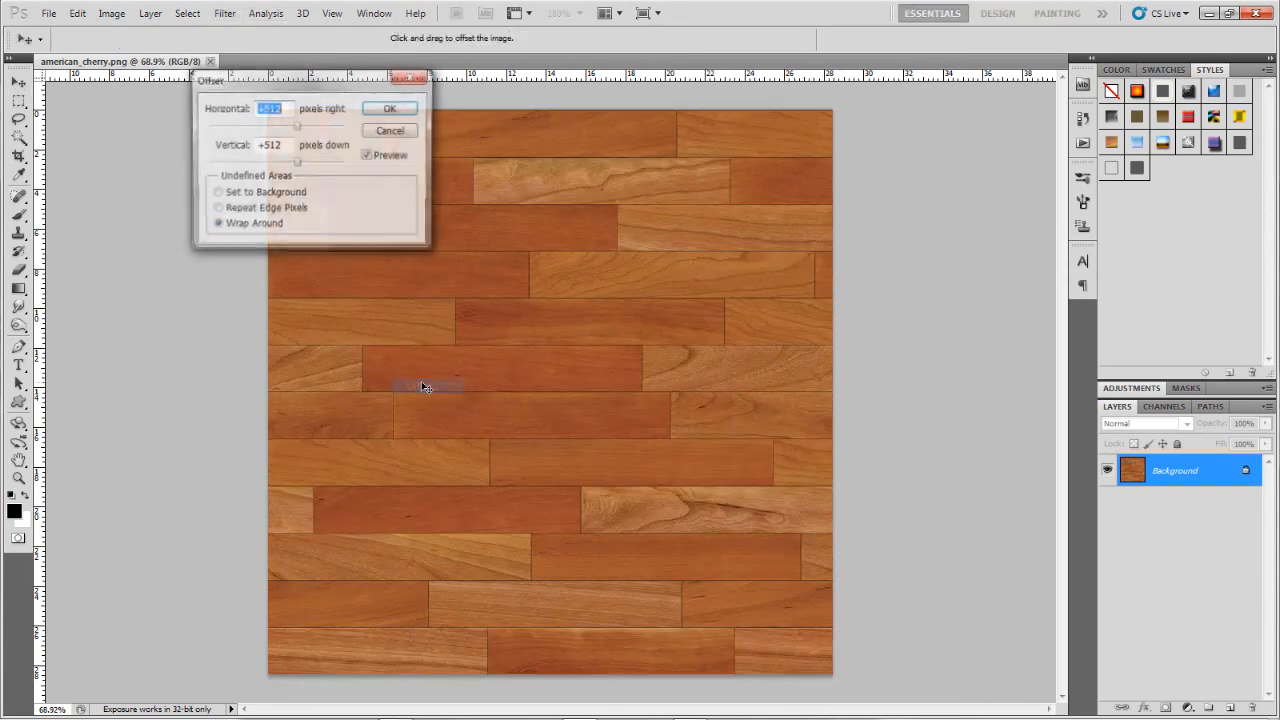
pyautogui.click(392, 109)
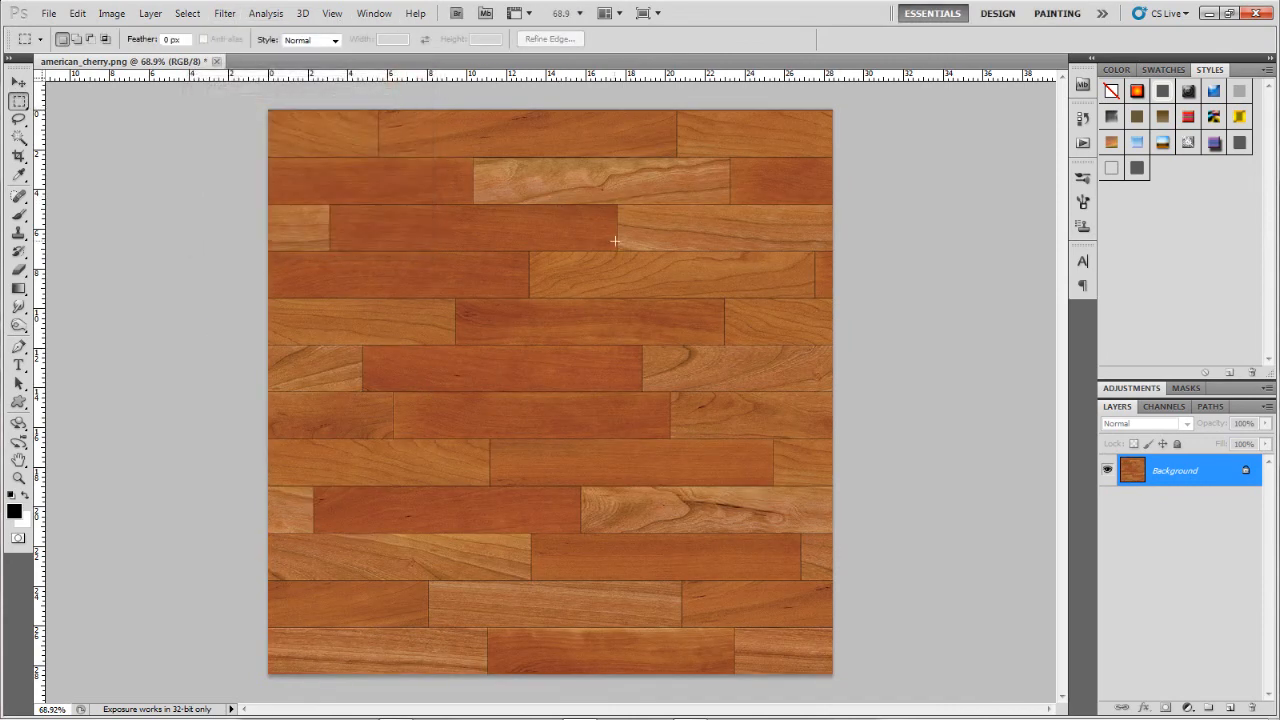
# - Check the image's pixel dimensions and review the Offset filter's horizontal and vertical values, cancelling both dialogs
pyautogui.click(111, 13)
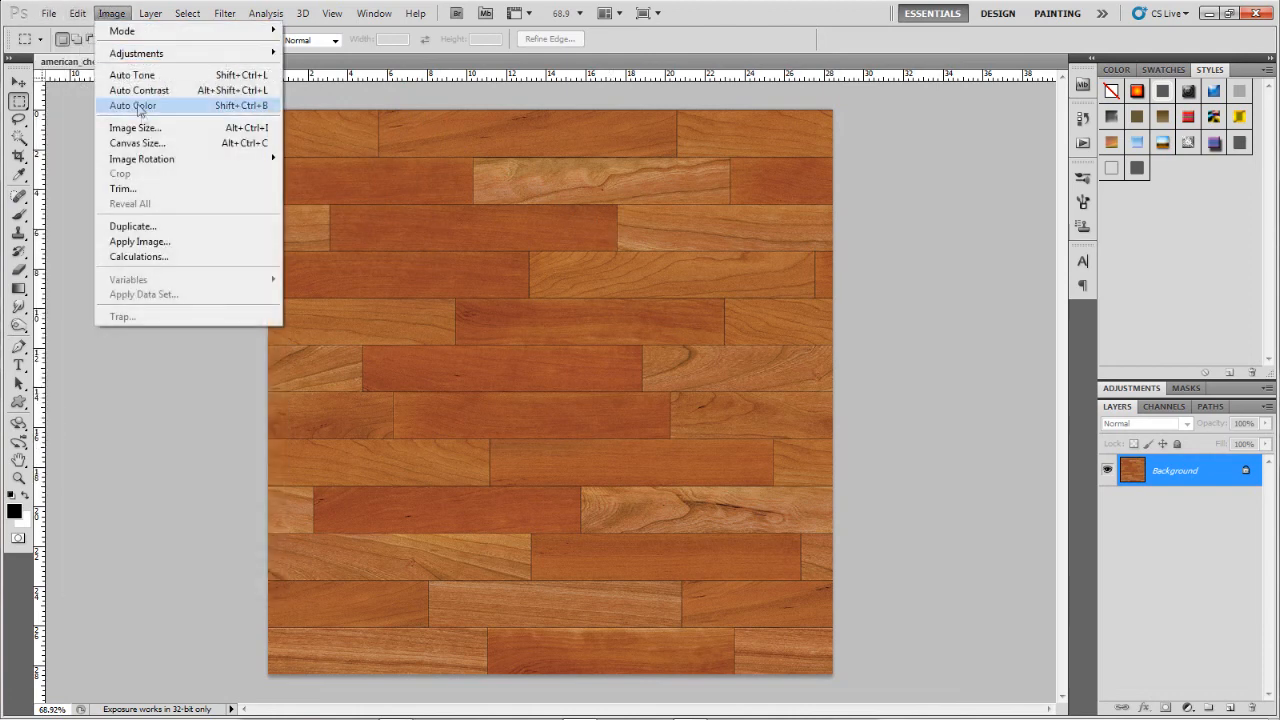
pyautogui.click(145, 130)
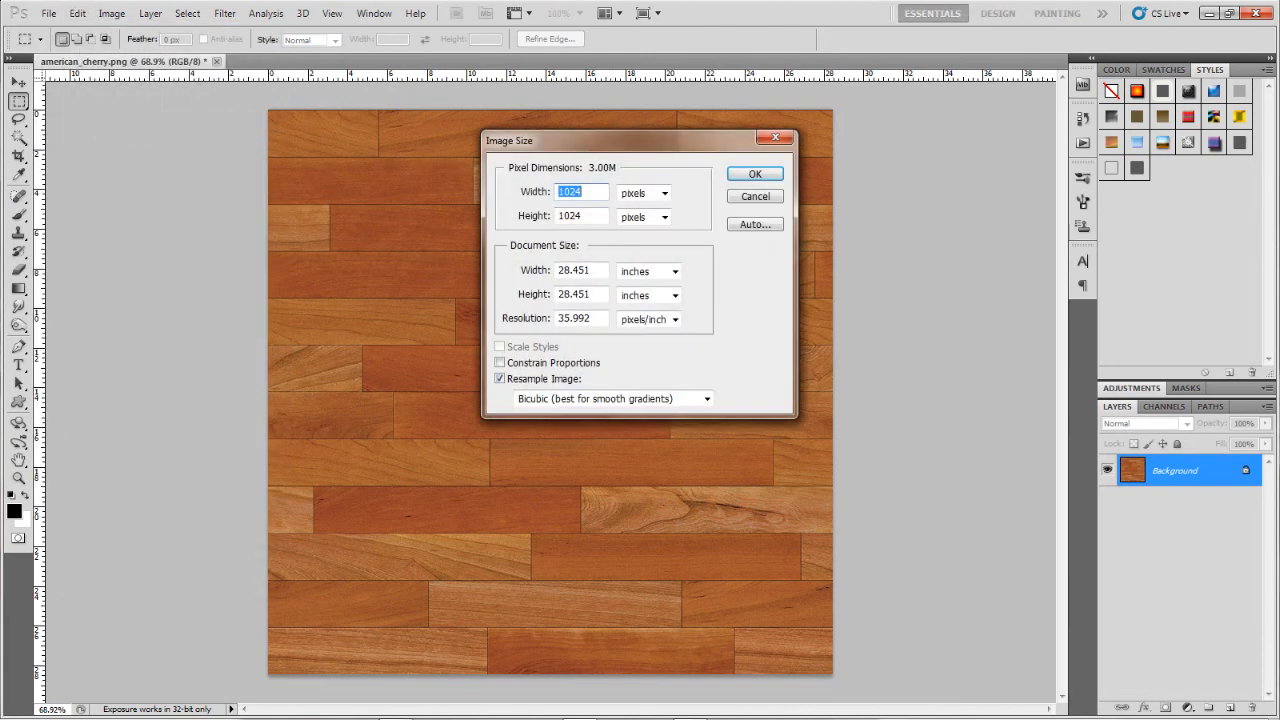
pyautogui.click(754, 197)
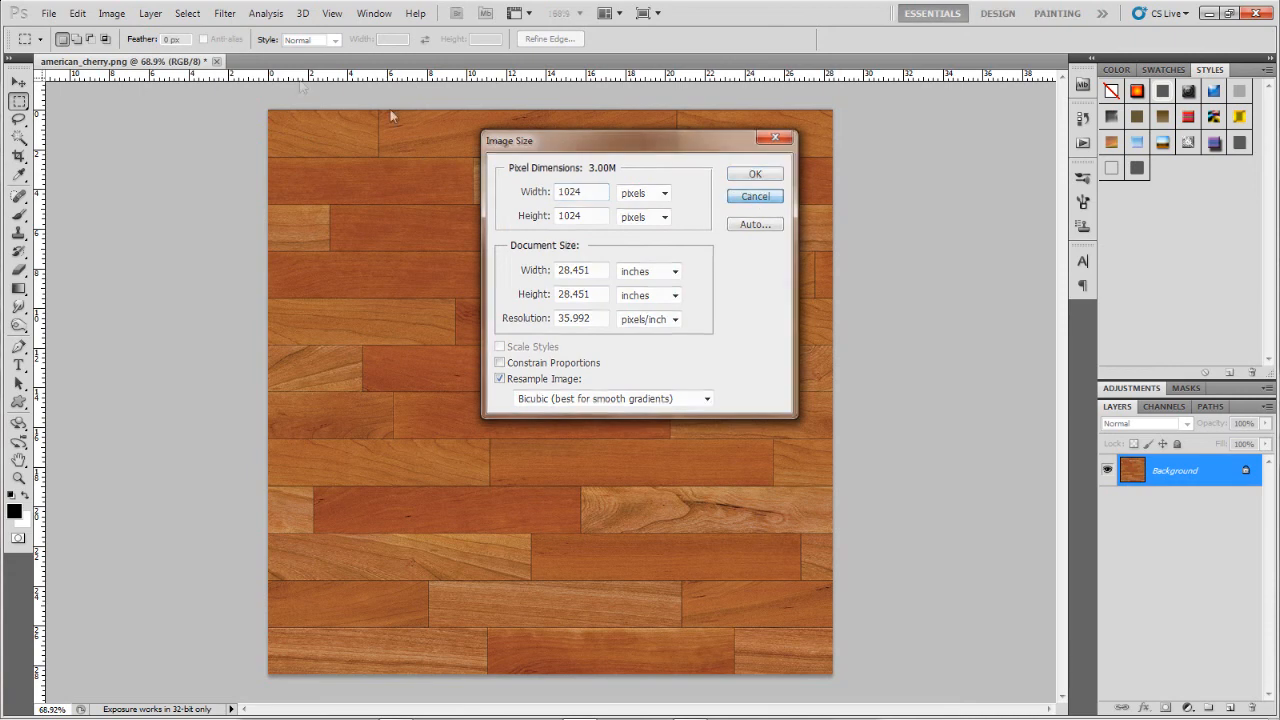
pyautogui.click(224, 13)
pyautogui.moveTo(340, 326)
pyautogui.click(425, 387)
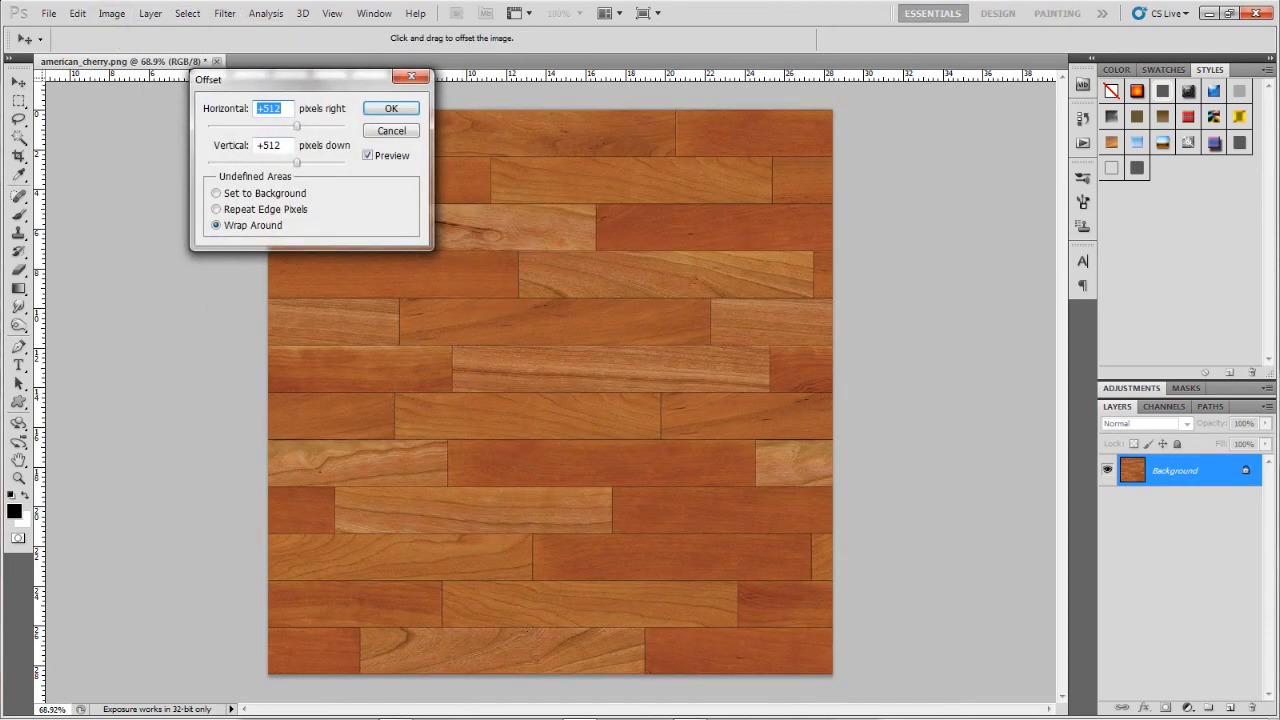
pyautogui.moveTo(284, 146); pyautogui.dragTo(208, 140)
pyautogui.click(395, 133)
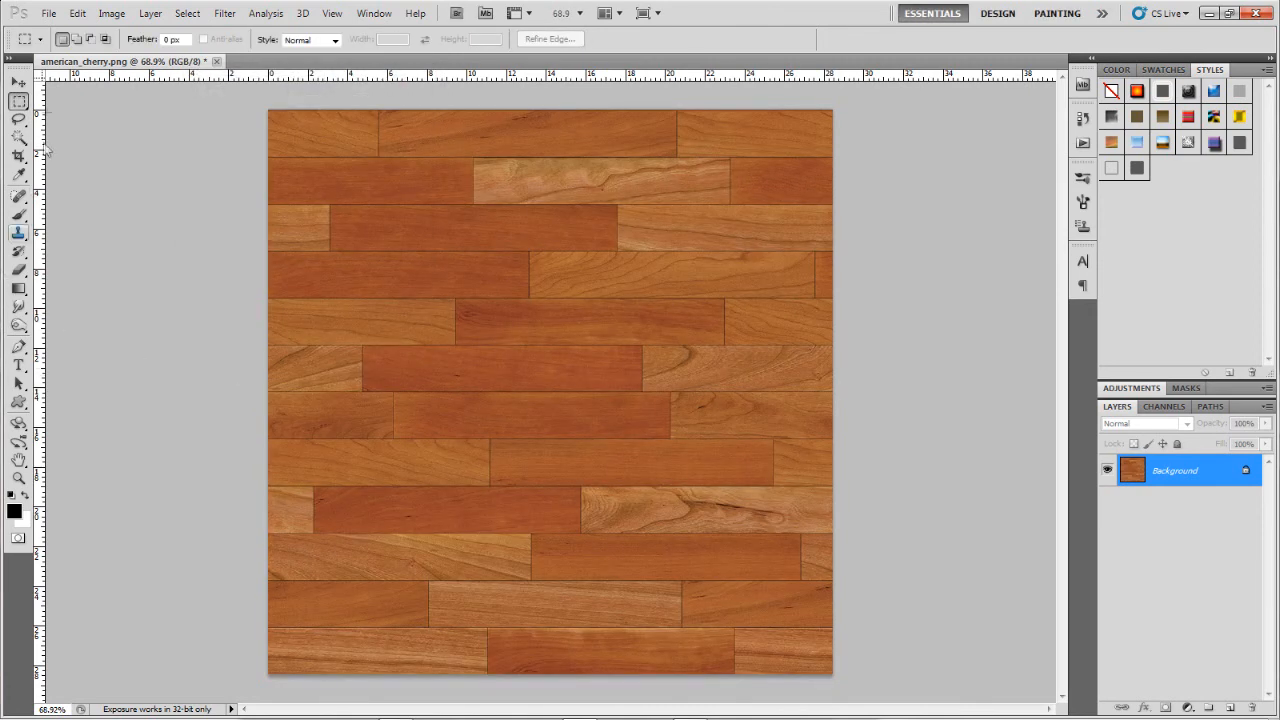
# - Revert the american_cherry texture to its saved version and inspect the dark seams between the planks
pyautogui.click(50, 13)
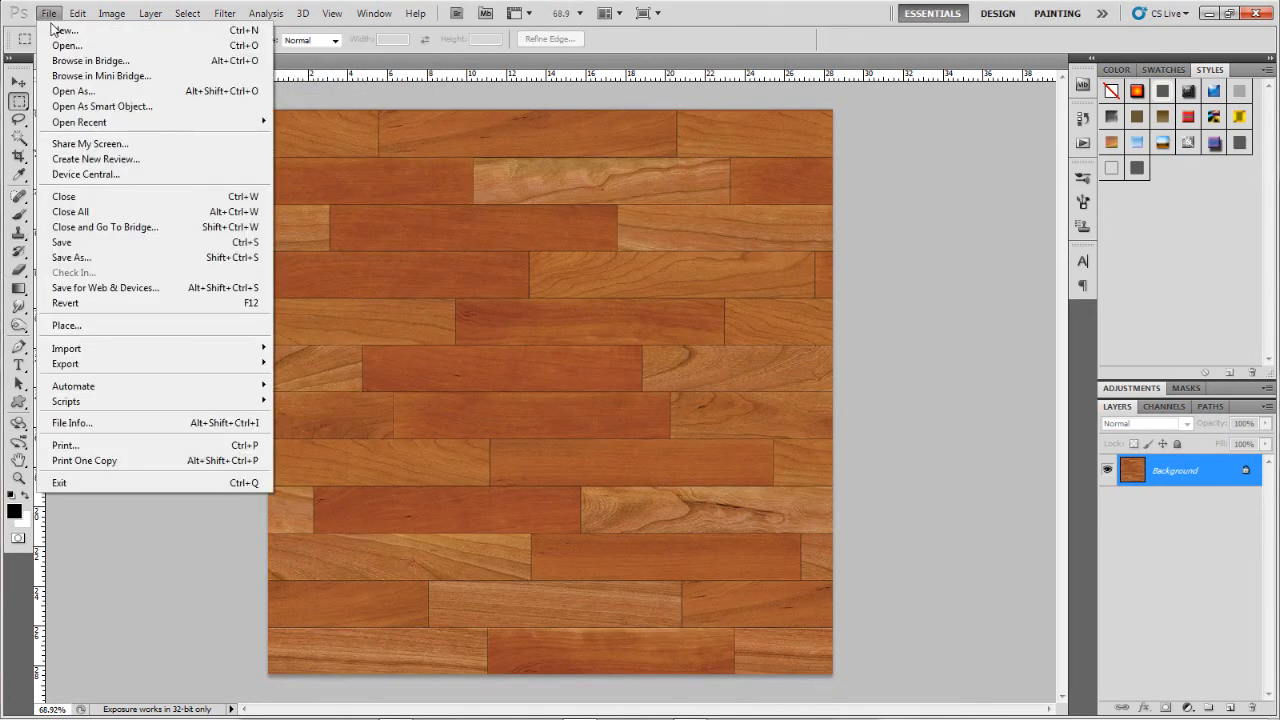
pyautogui.click(86, 302)
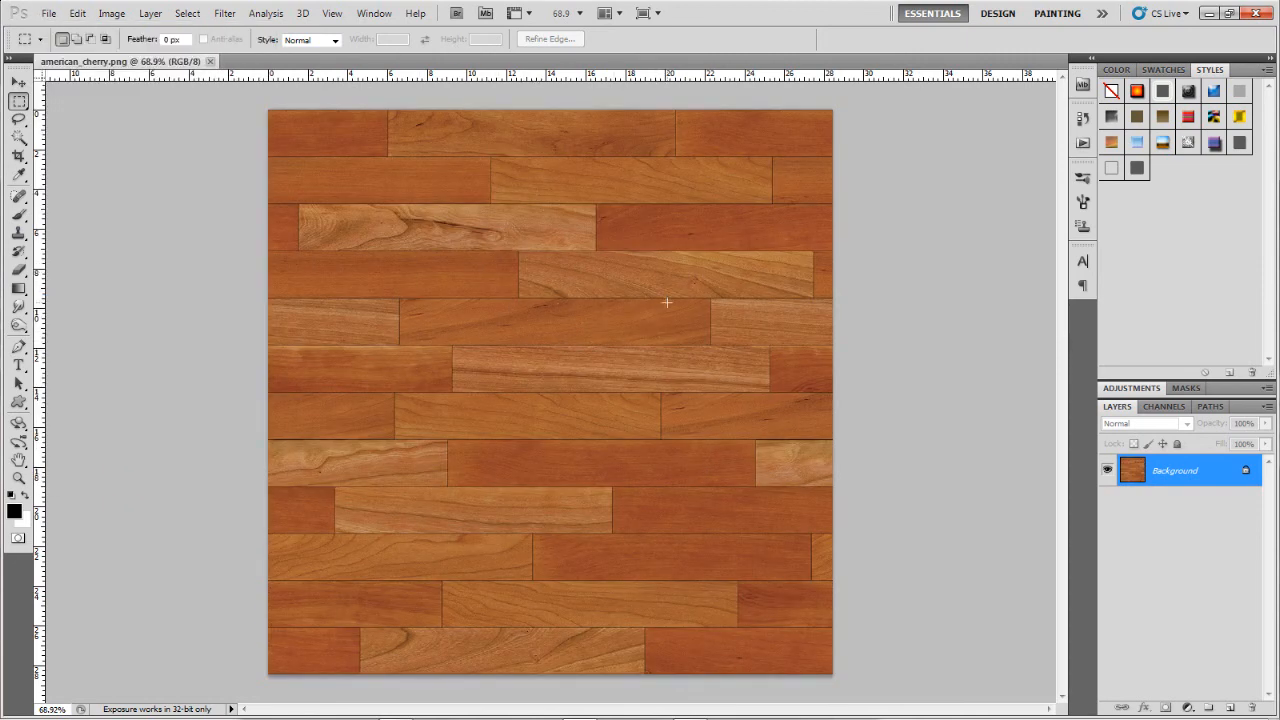
pyautogui.scroll(4, 590, 309)
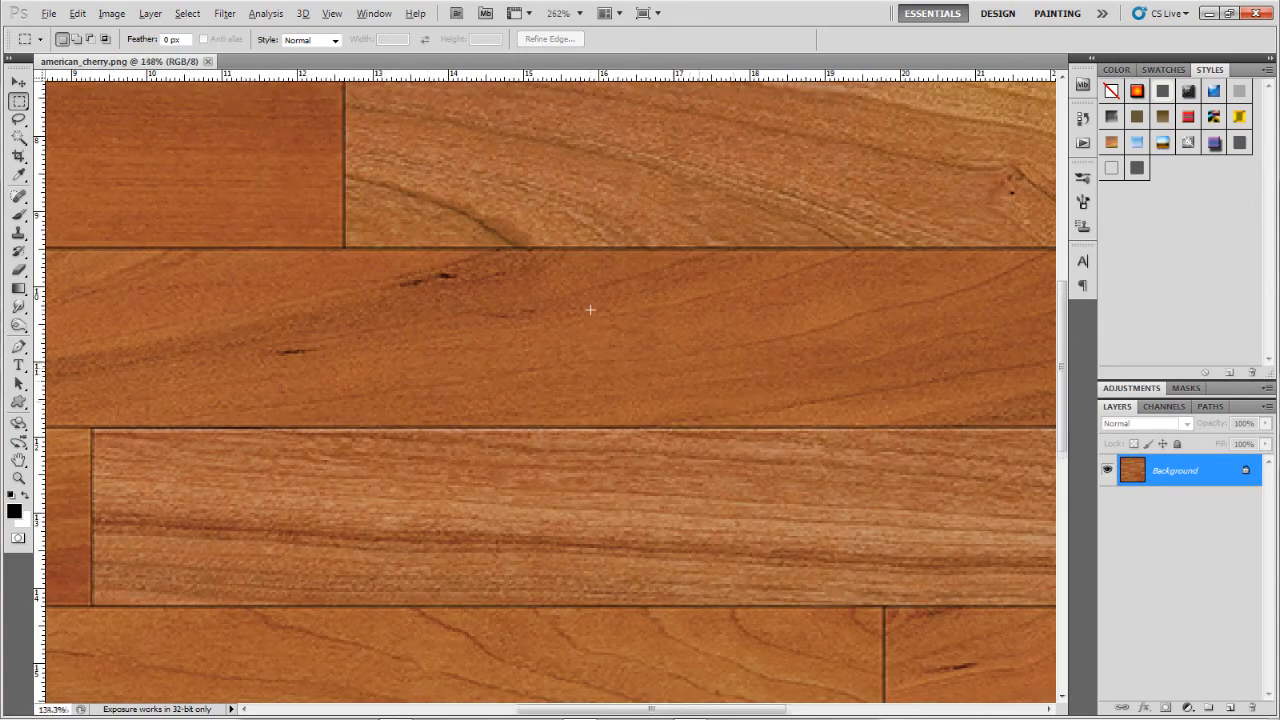
pyautogui.scroll(-4, 590, 309)
pyautogui.scroll(-1, 590, 309)
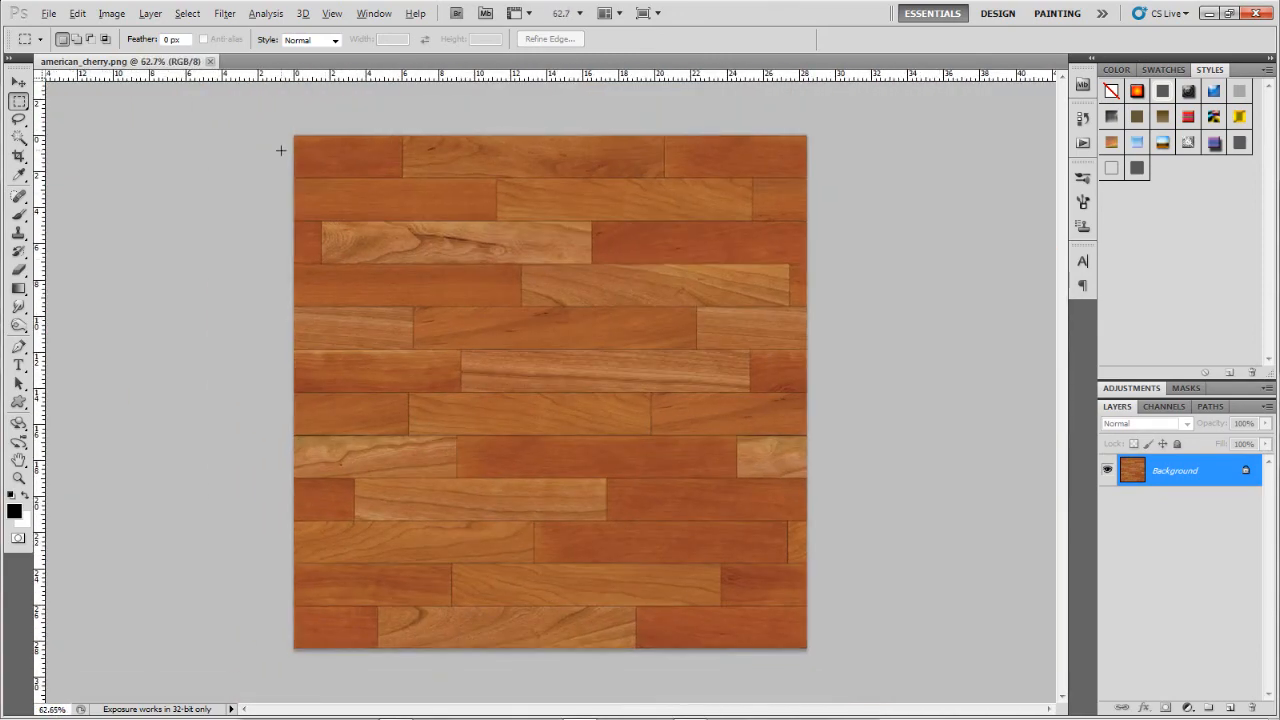
# - Select the dark horizontal seam beneath the first row of planks across the full image width with a thin rectangular marquee
pyautogui.scroll(5, 281, 150)
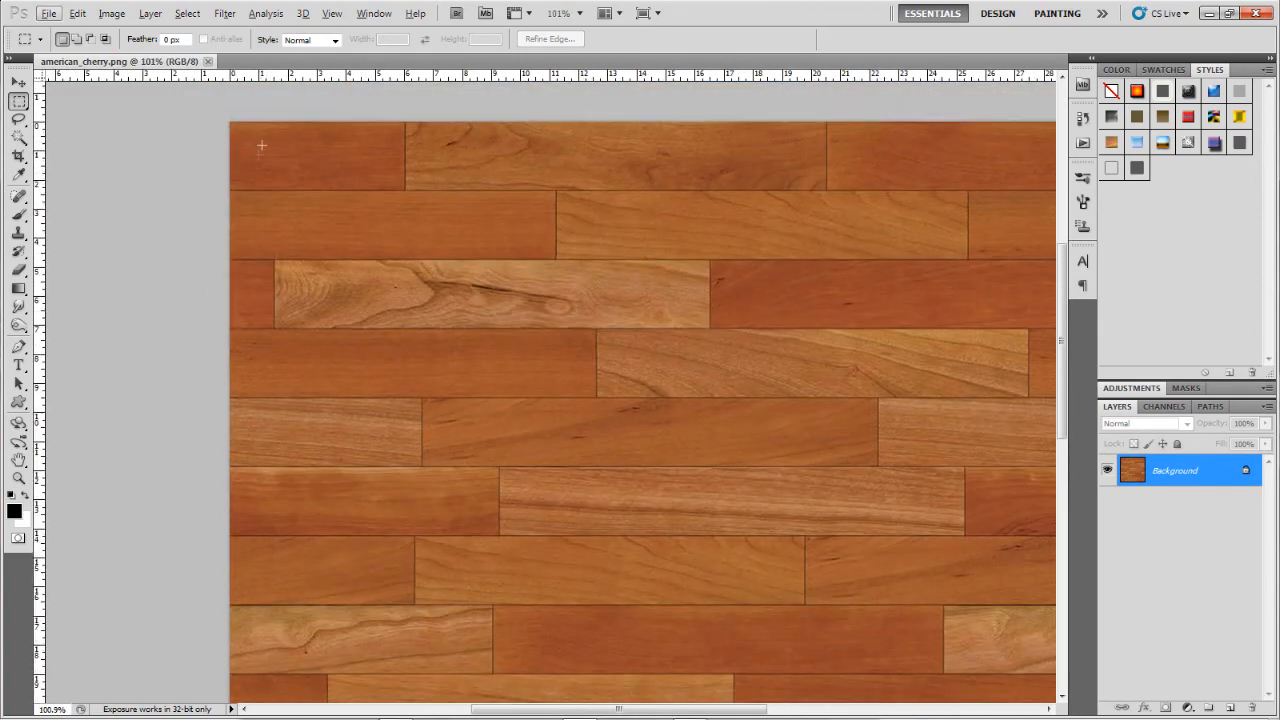
pyautogui.scroll(12, 261, 138)
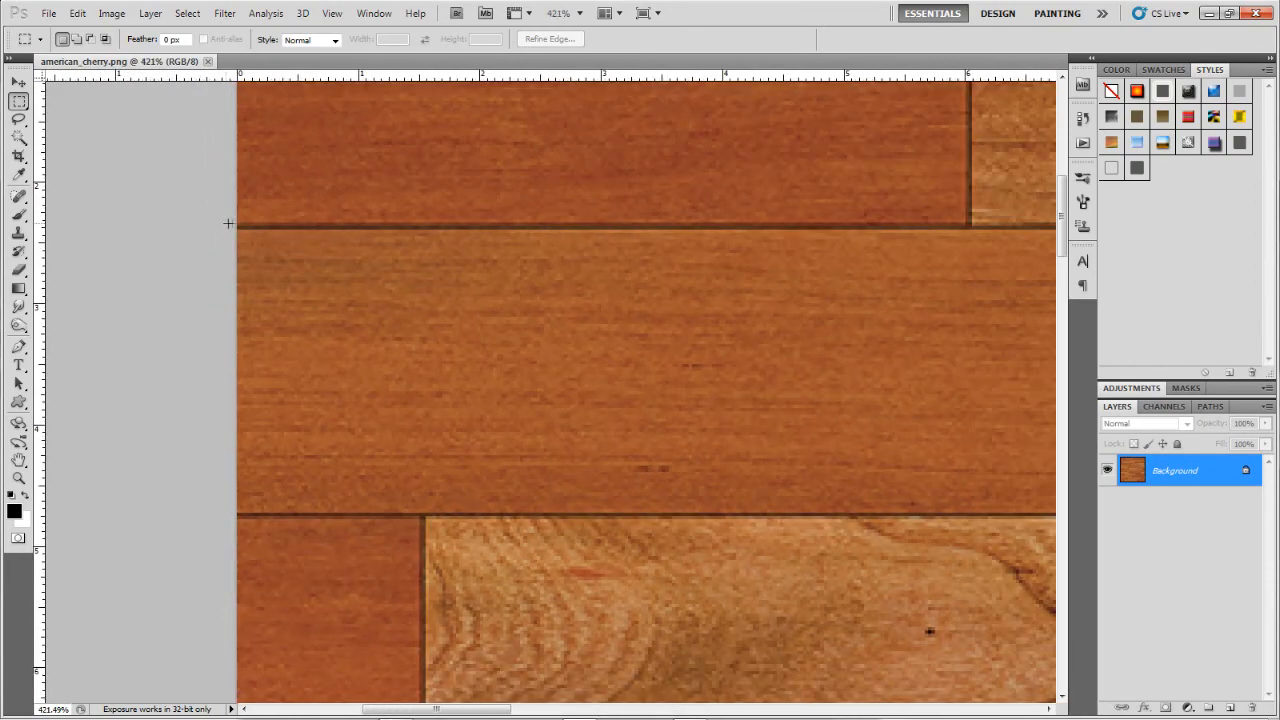
pyautogui.scroll(-20, 931, 216)
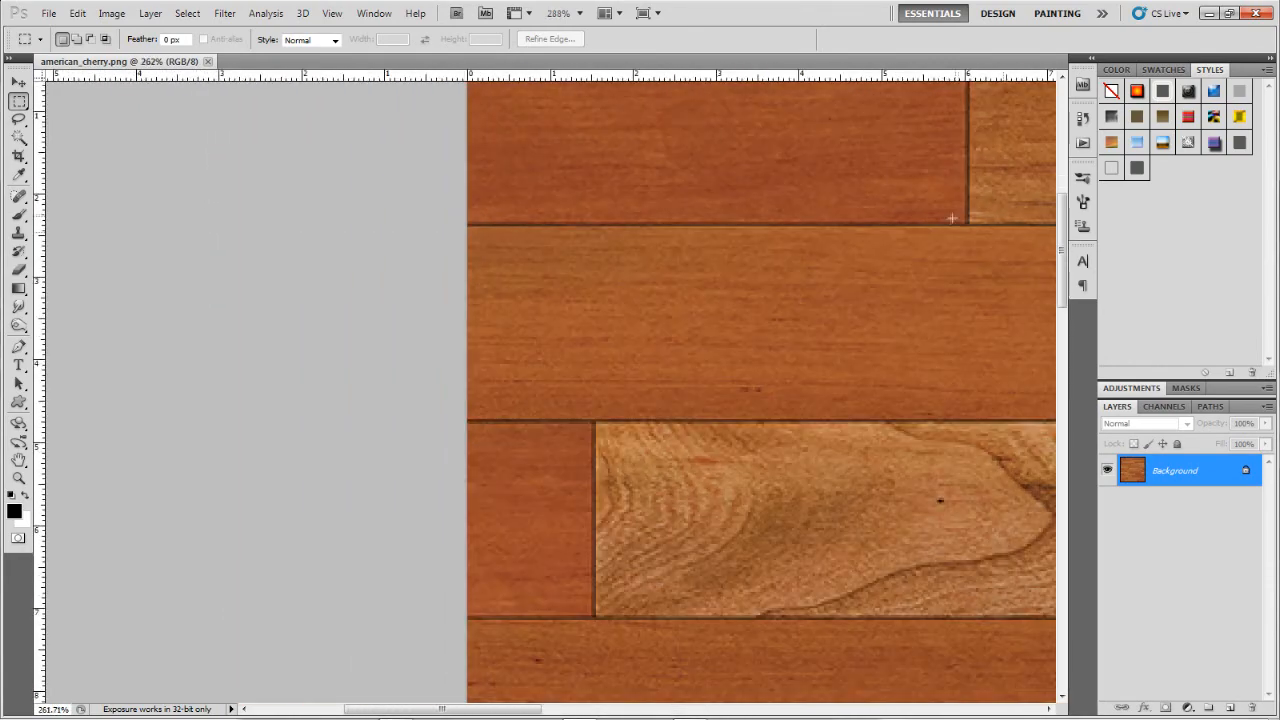
pyautogui.scroll(13, 599, 204)
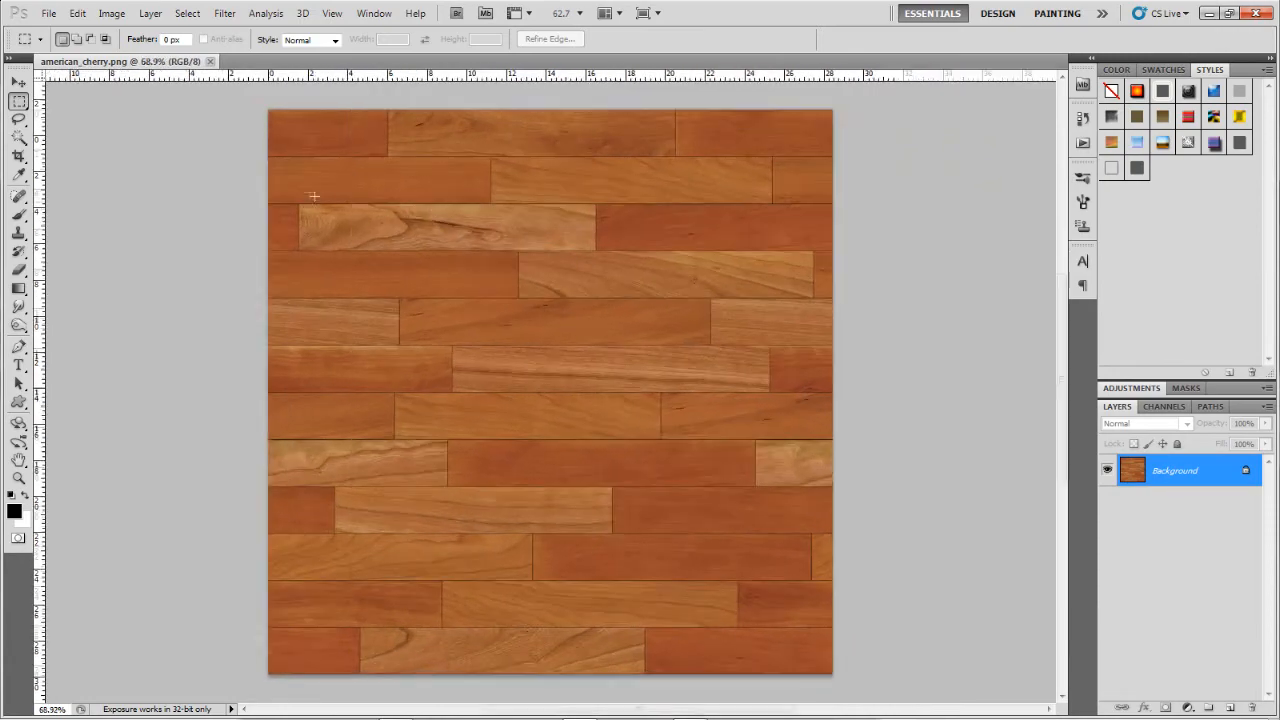
pyautogui.scroll(8, 139, 209)
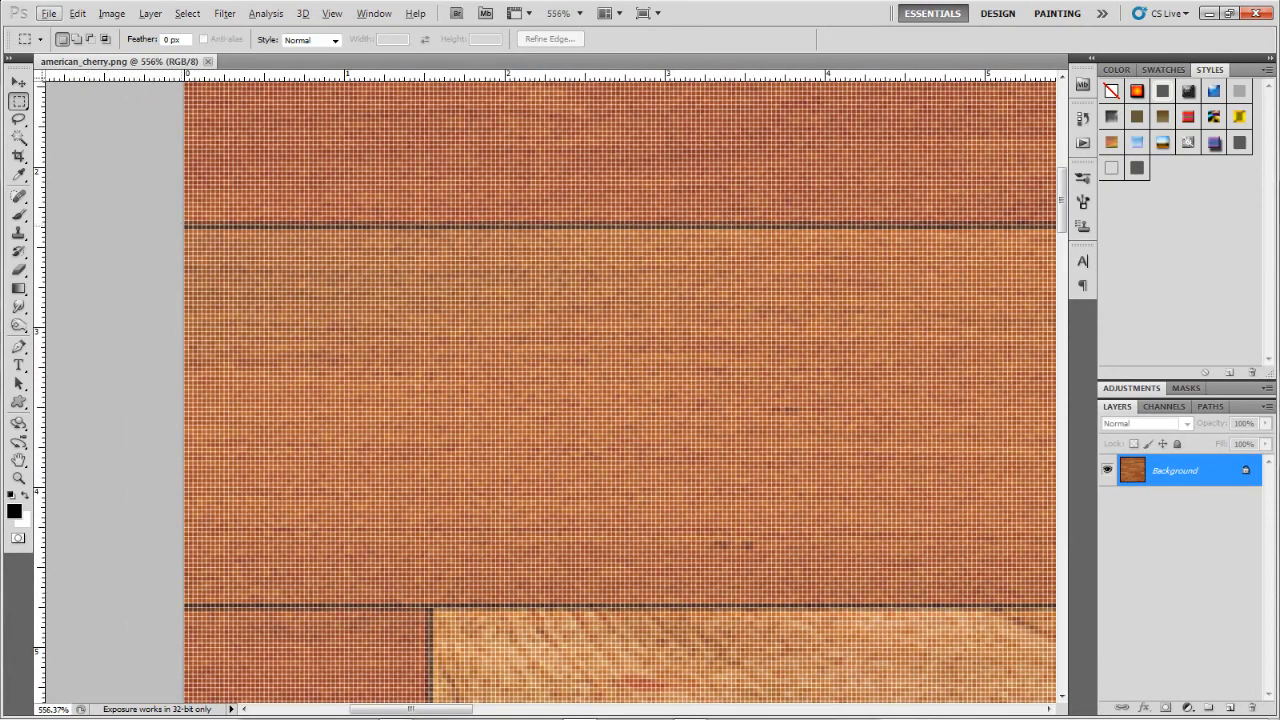
pyautogui.moveTo(606, 225); pyautogui.dragTo(1064, 214)
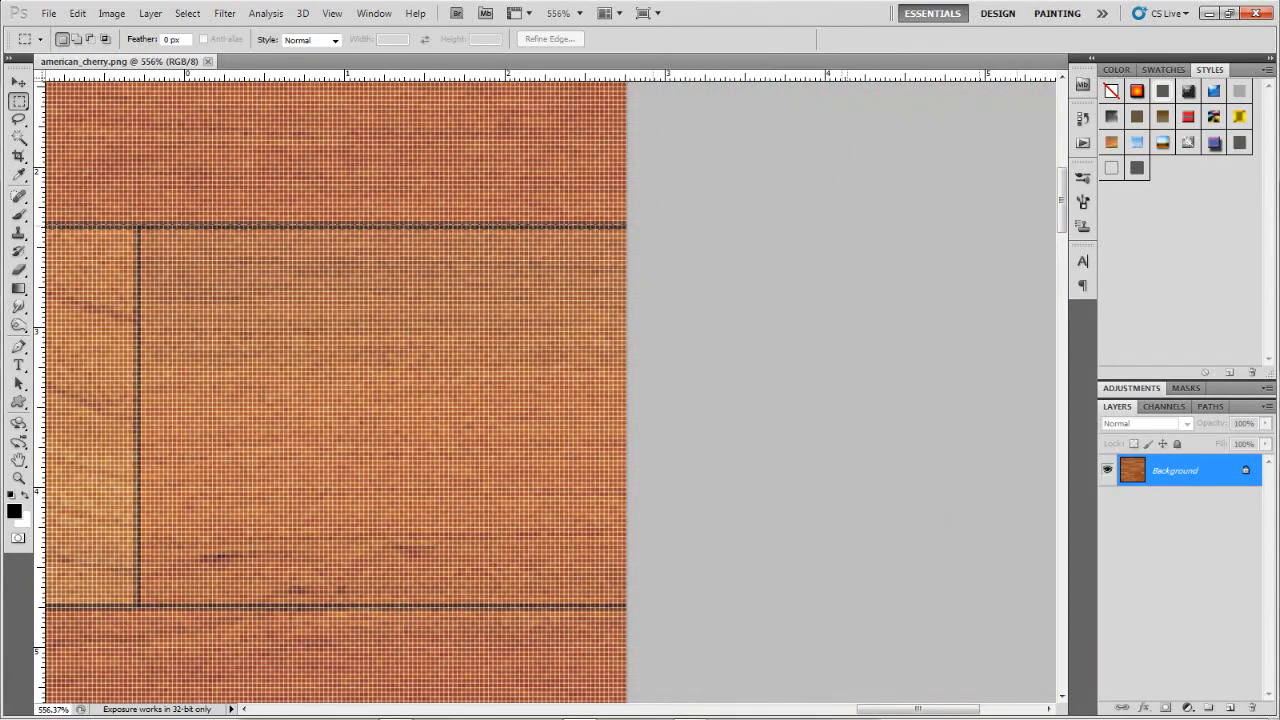
pyautogui.moveTo(638, 226); pyautogui.dragTo(638, 226)
pyautogui.scroll(-8, 561, 226)
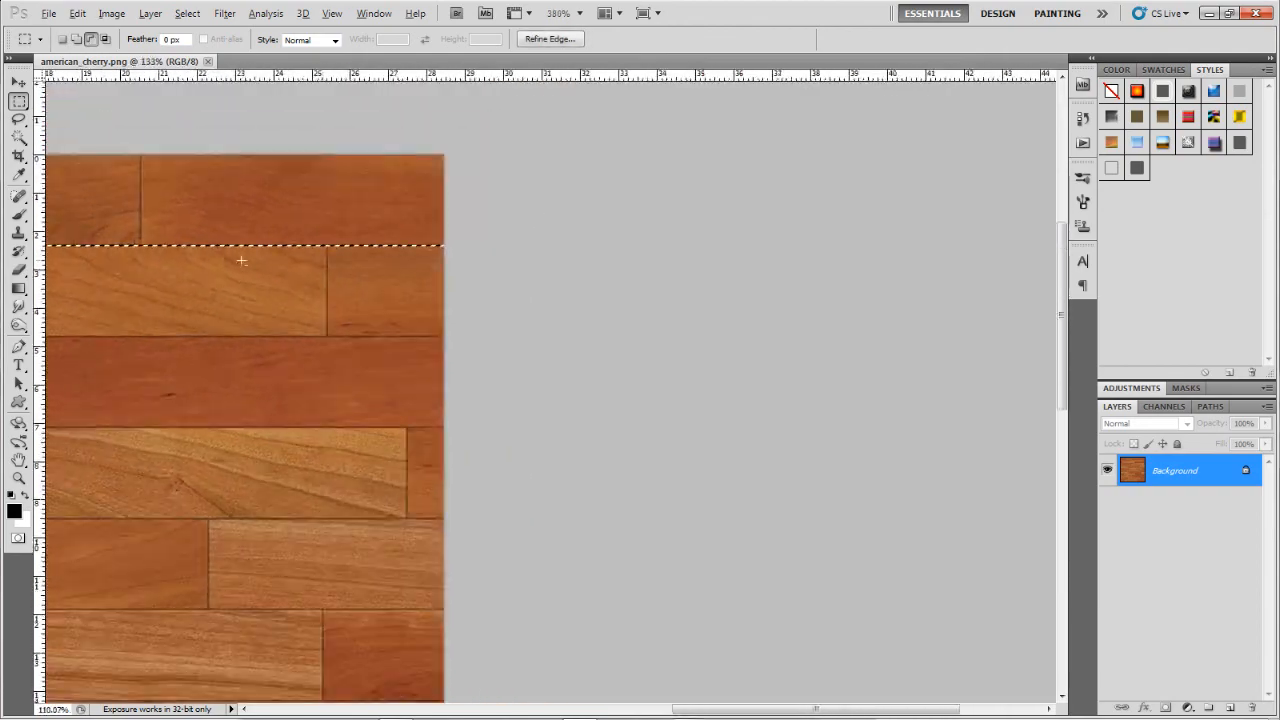
# - Try to add the vertical seam between the first row's second and third planks to the selection, and undo the attempt
pyautogui.scroll(5, 148, 220)
pyautogui.scroll(4, 270, 163)
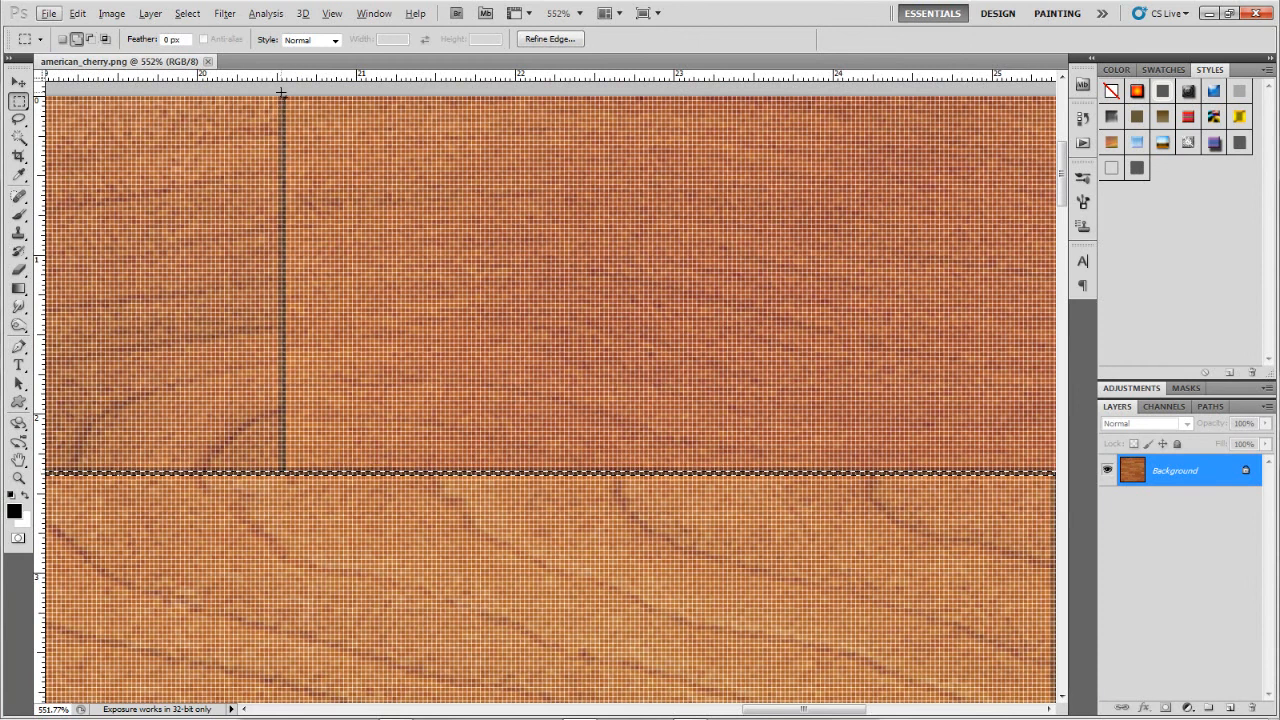
pyautogui.keyDown('shift'); pyautogui.click(282, 97); pyautogui.keyUp('shift')
pyautogui.scroll(2, 284, 99)
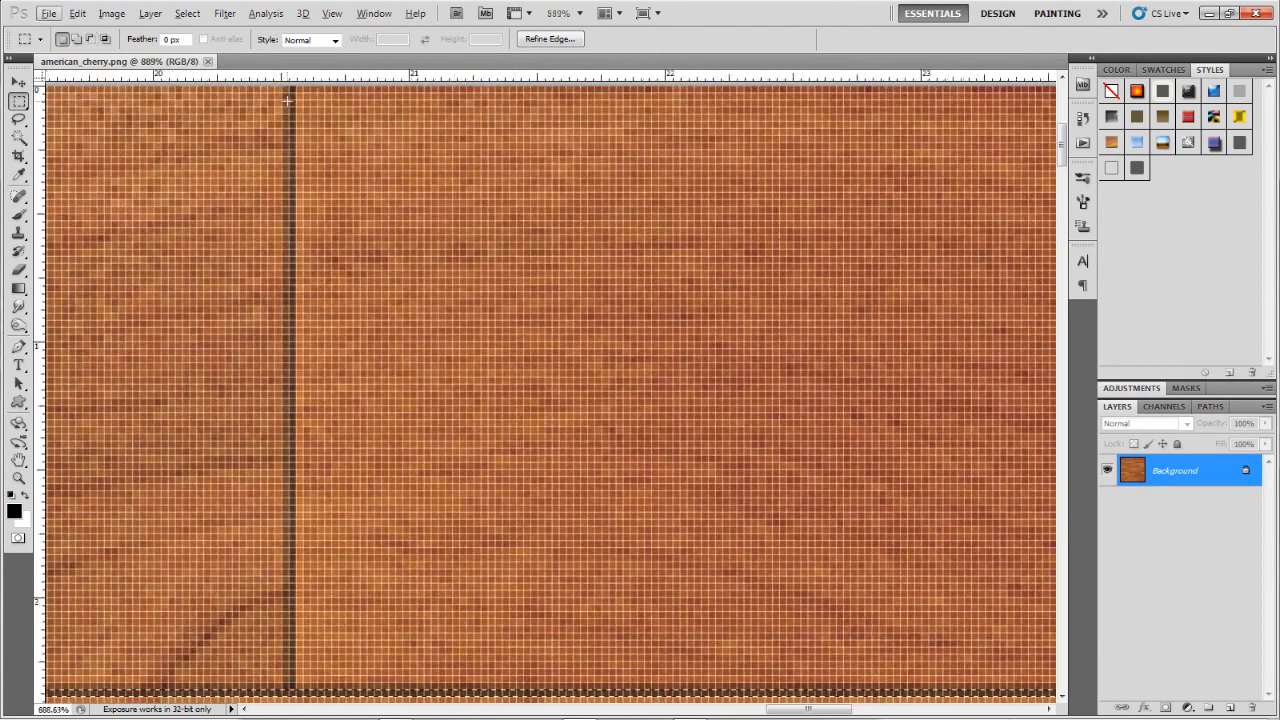
pyautogui.scroll(1, 287, 100)
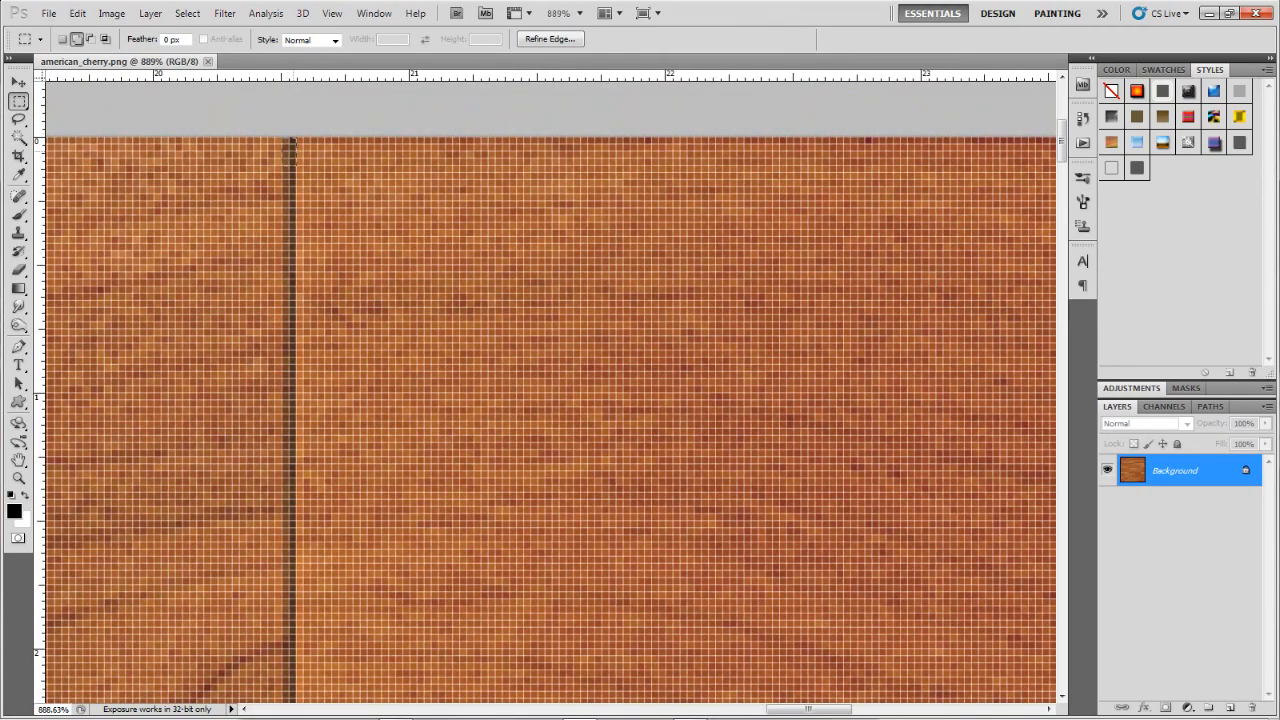
pyautogui.scroll(-3, 300, 210)
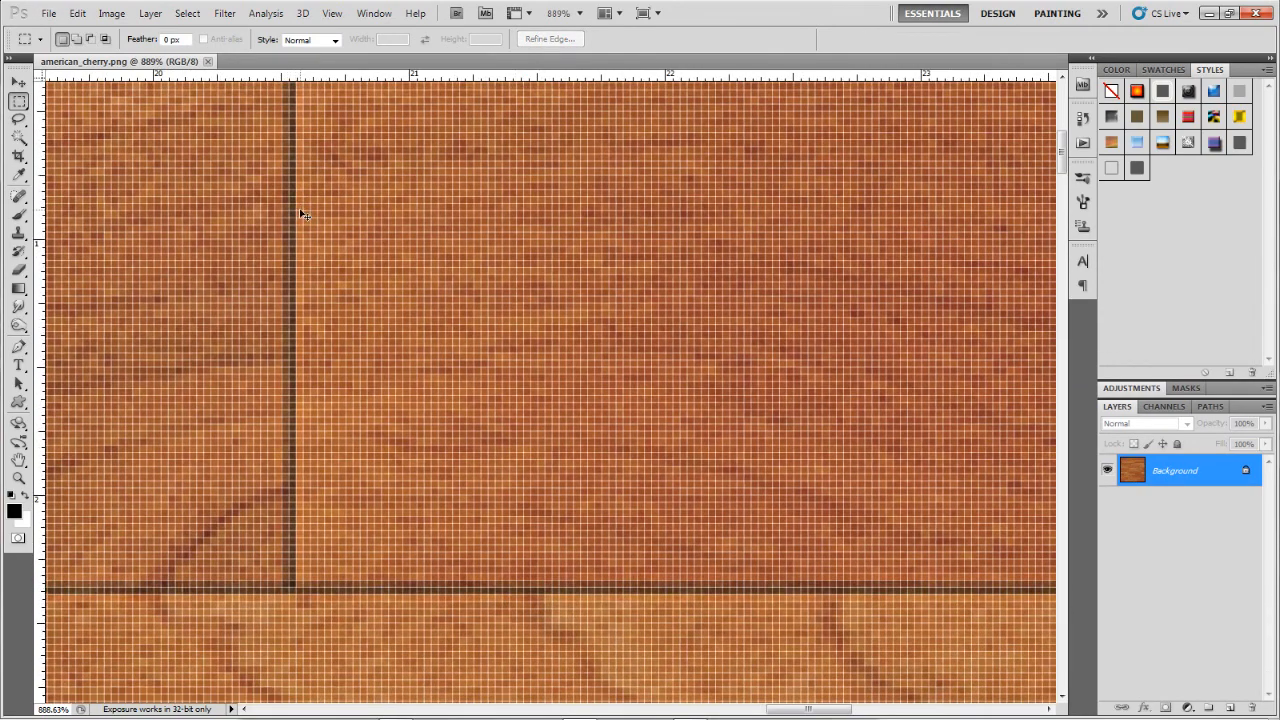
pyautogui.hotkey('ctrl', 'z')
# - Add the vertical seam between the first row's second and third planks to the horizontal seam selection
pyautogui.scroll(2, 286, 125)
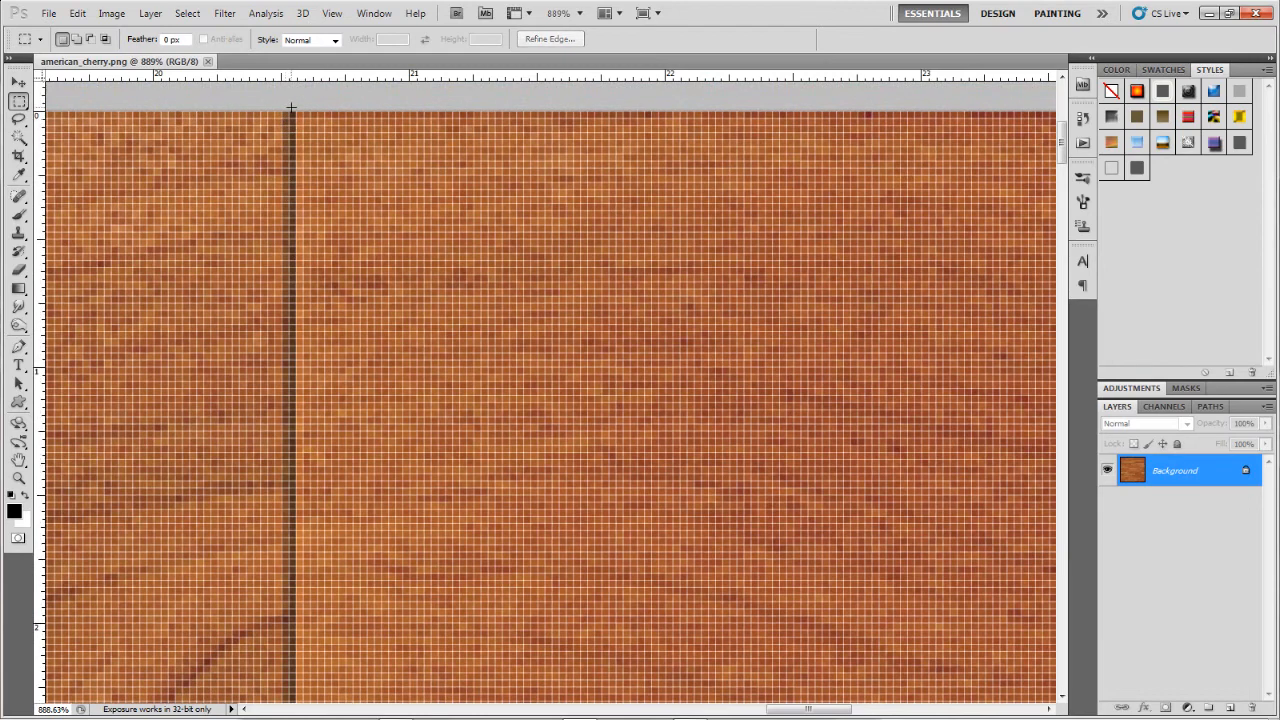
pyautogui.scroll(-3, 319, 244)
pyautogui.scroll(4, 300, 170)
pyautogui.scroll(-1, 303, 160)
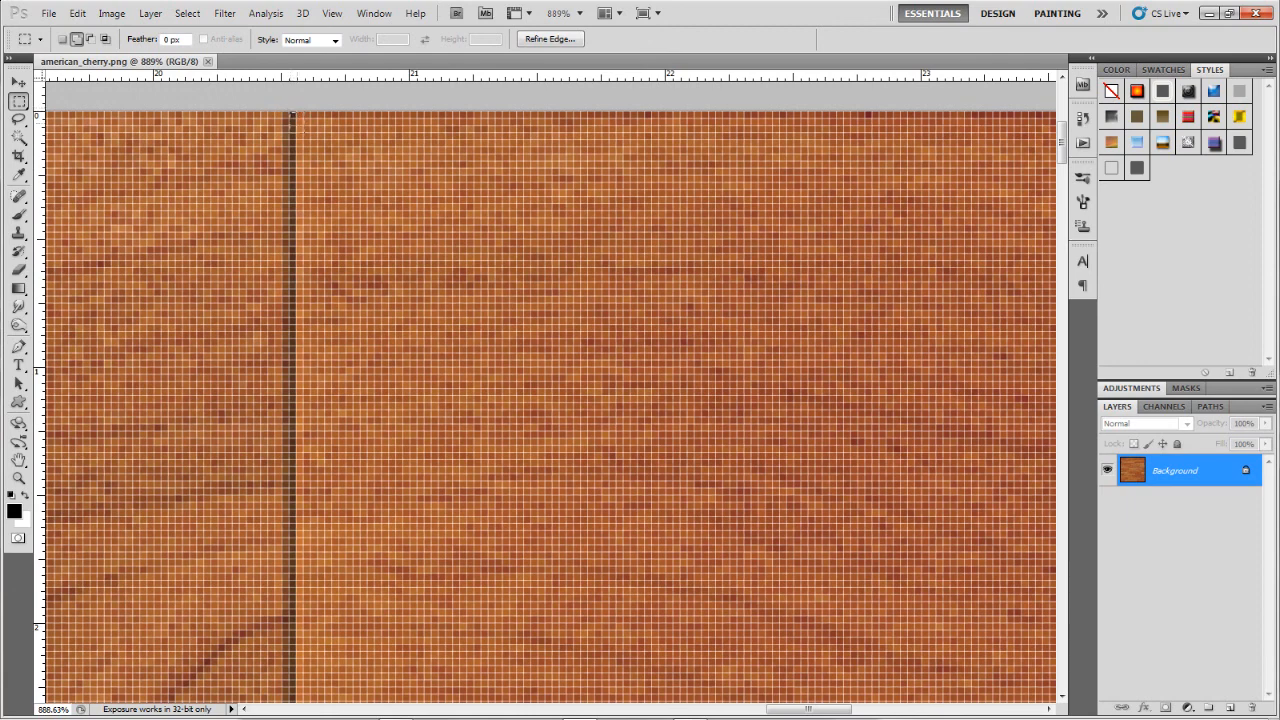
pyautogui.scroll(-10, 303, 300)
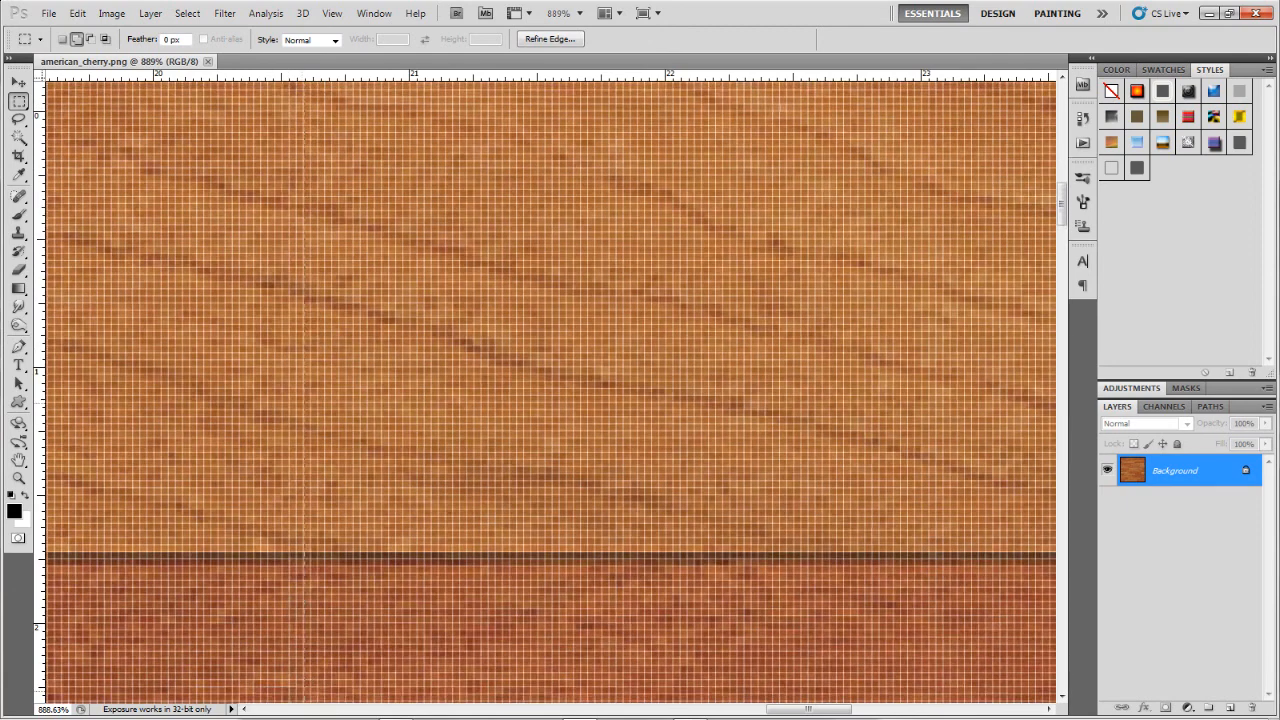
pyautogui.scroll(10, 303, 300)
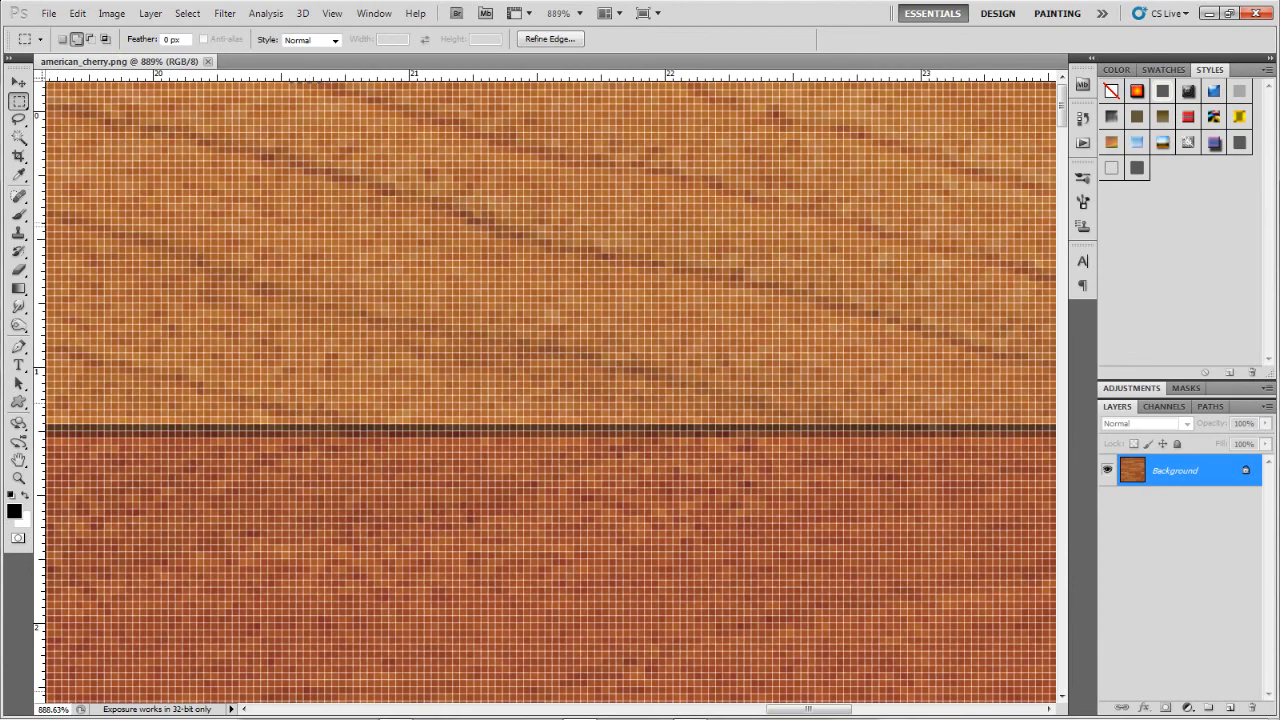
pyautogui.scroll(-10, 366, 309)
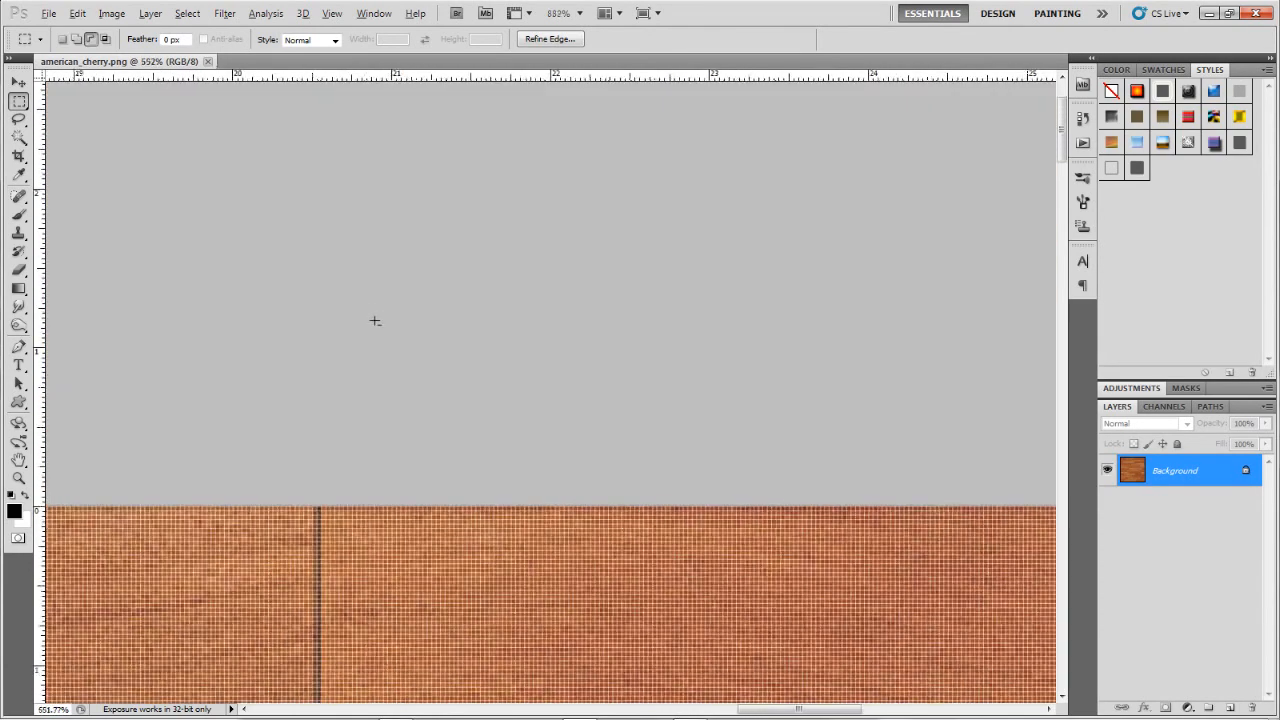
pyautogui.scroll(10, 347, 468)
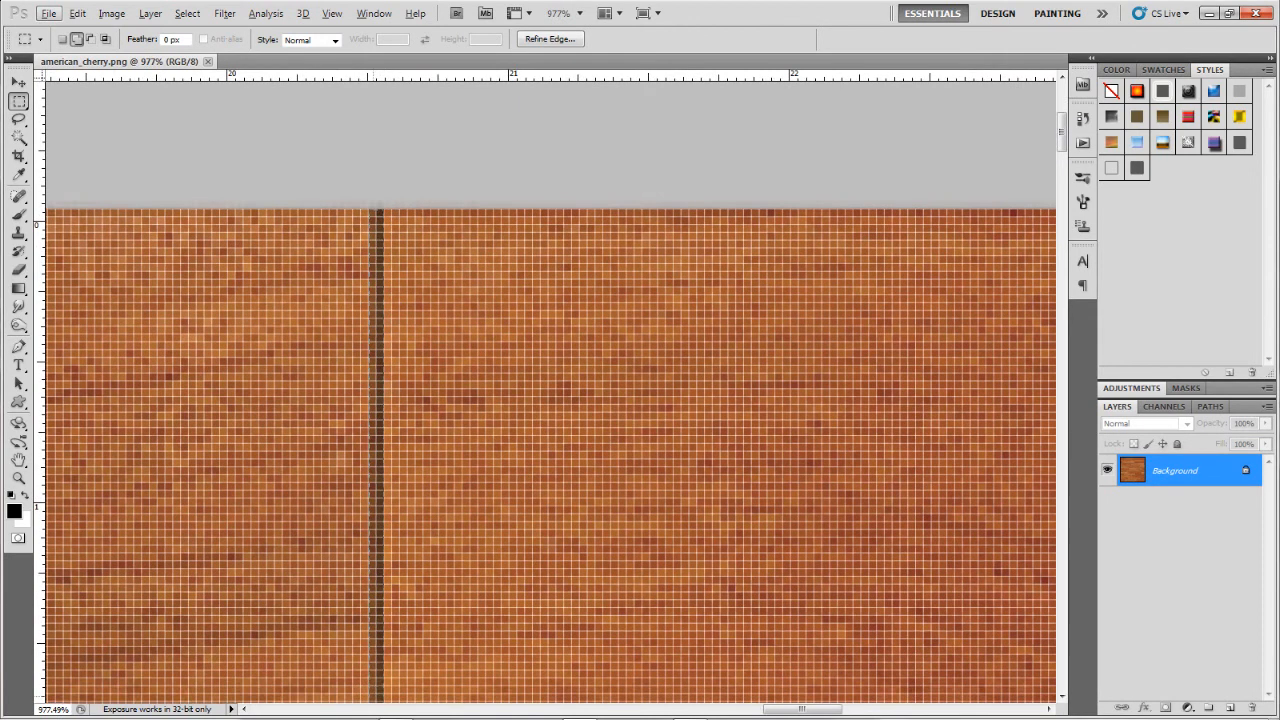
pyautogui.scroll(-3, 550, 400)
pyautogui.scroll(-4, 550, 390)
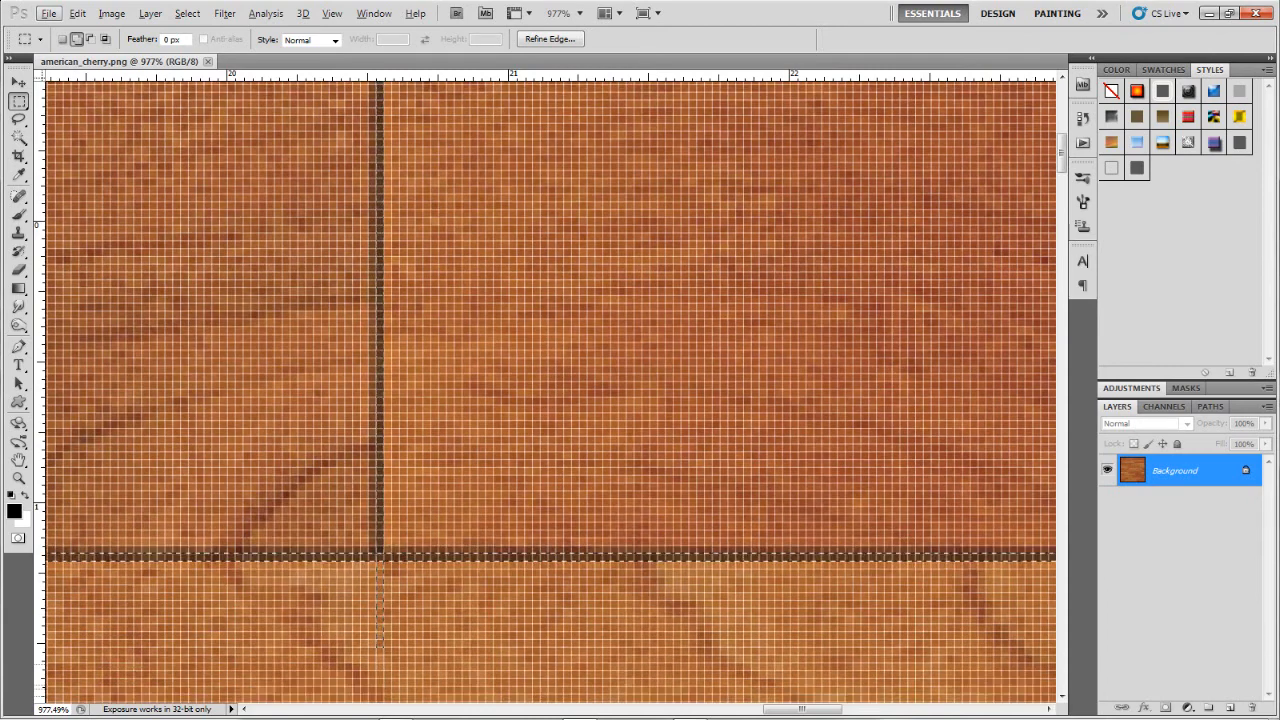
# - Add the vertical seam between the first and second planks of the first row to the selection
pyautogui.scroll(-12, 383, 414)
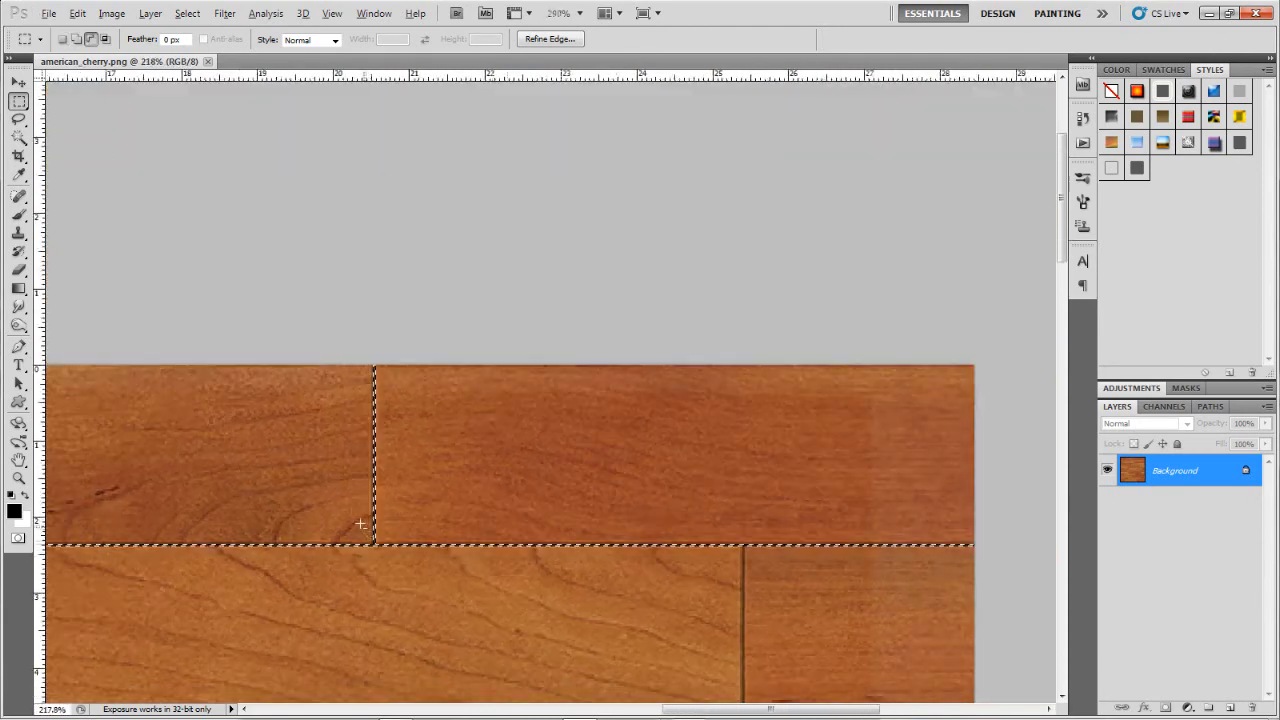
pyautogui.scroll(6, 383, 414)
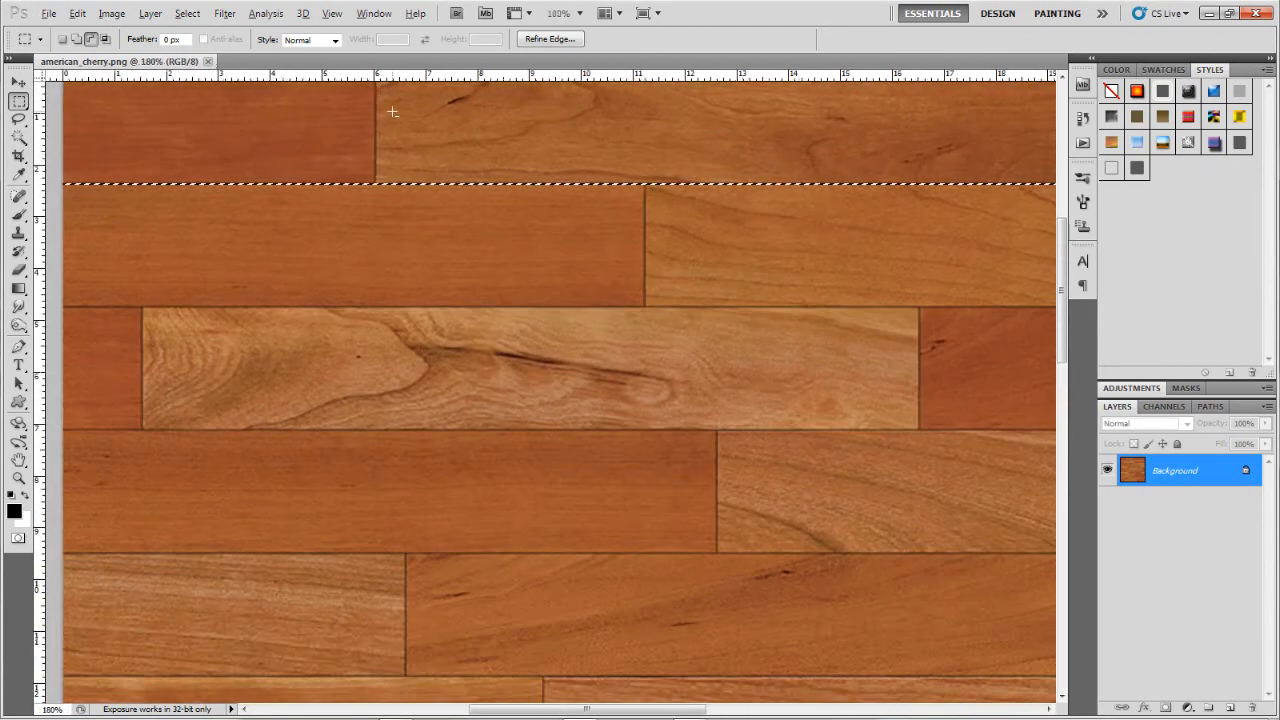
pyautogui.scroll(5, 363, 216)
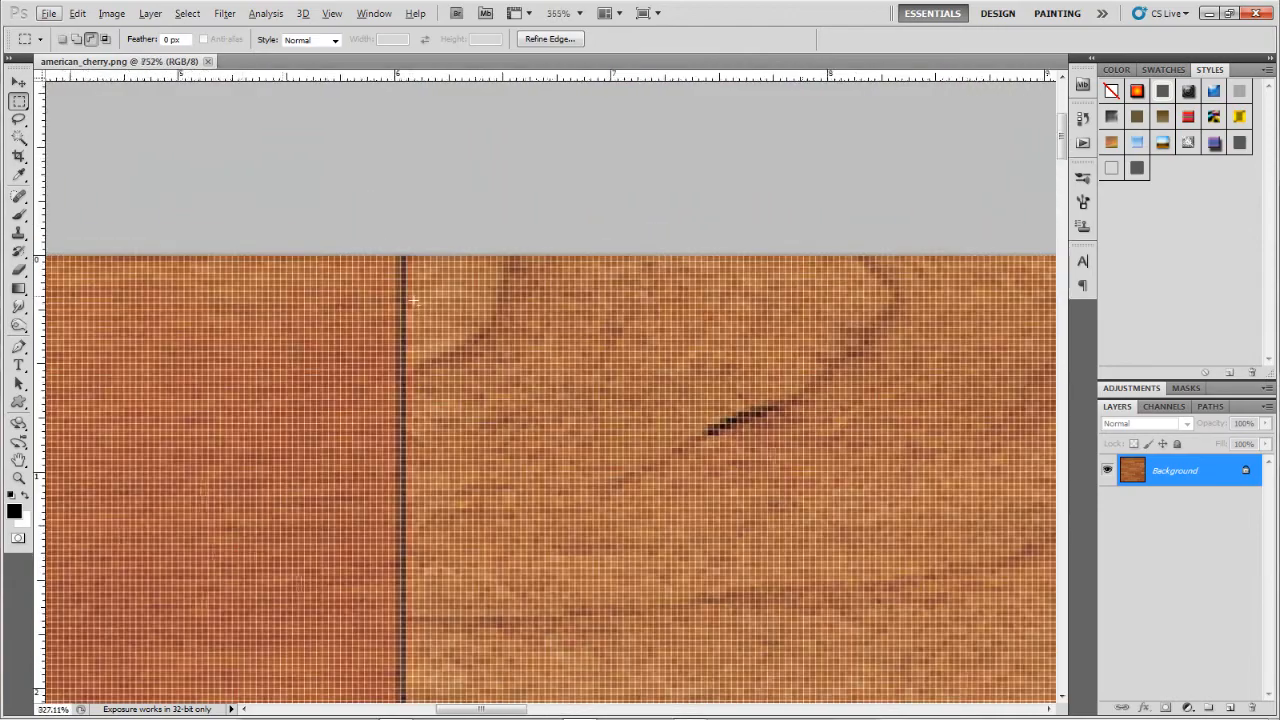
pyautogui.scroll(-2, 409, 278)
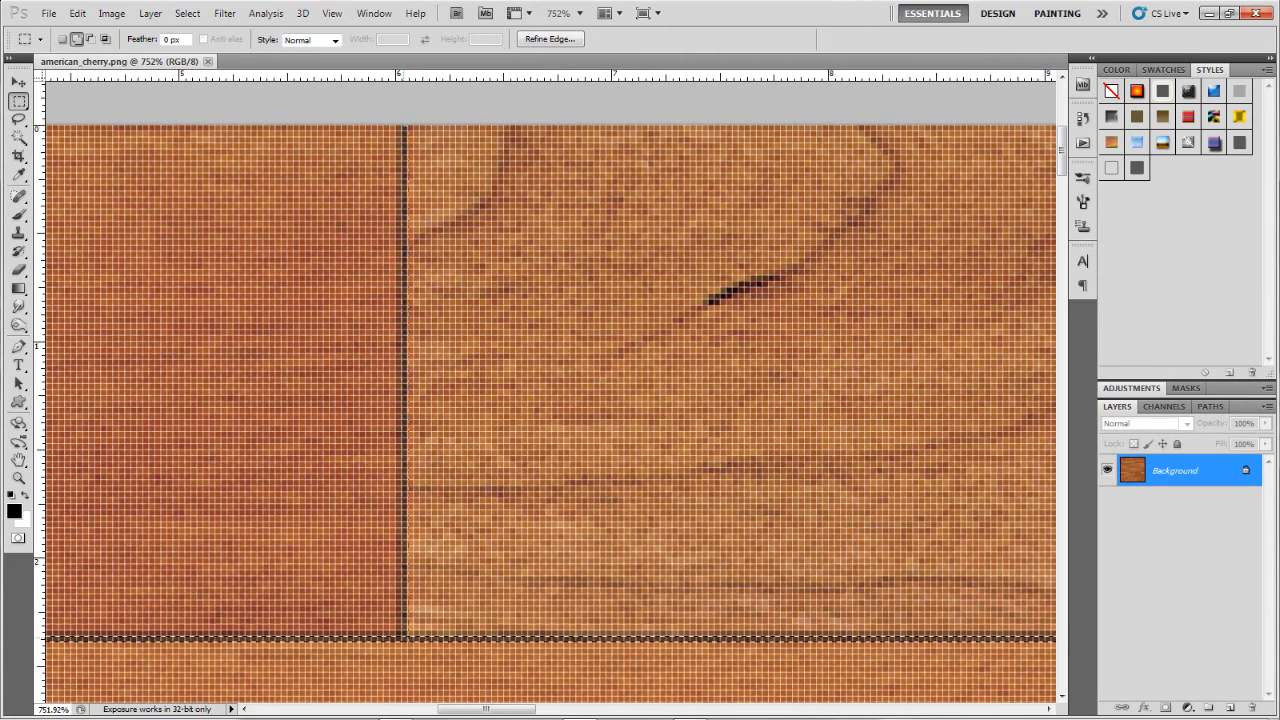
pyautogui.scroll(-6, 354, 292)
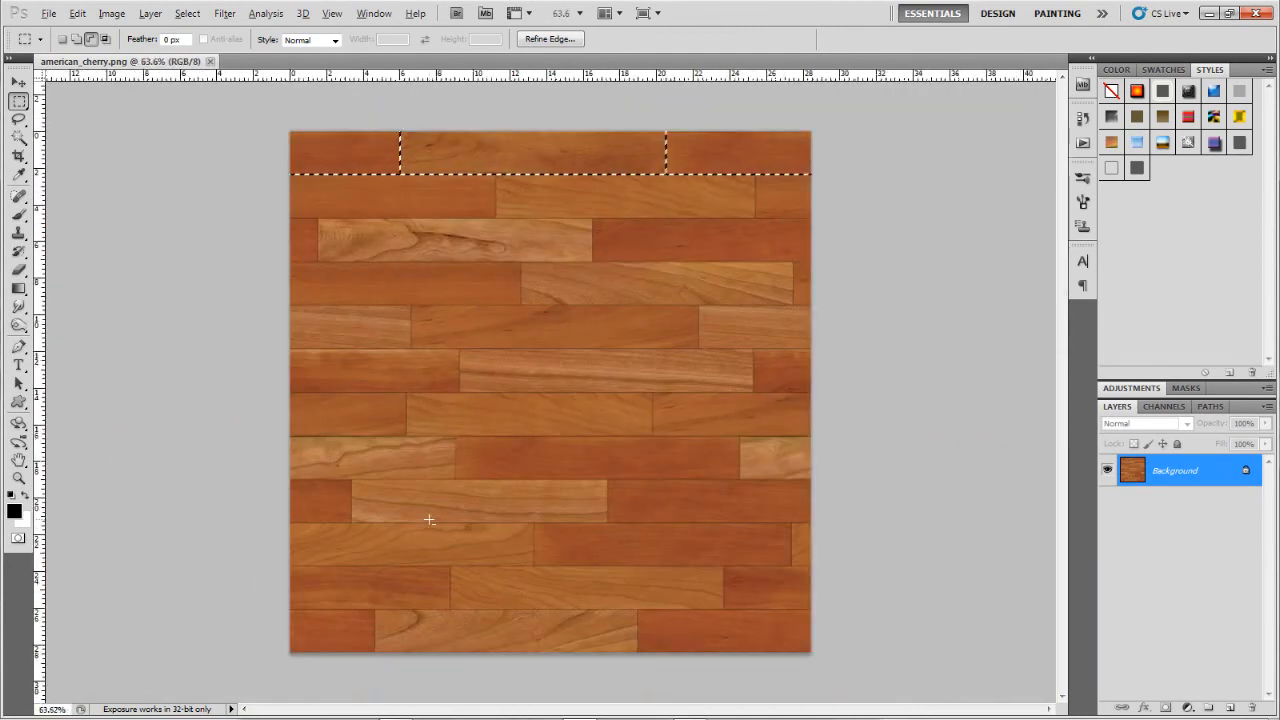
# - Add the dark horizontal seam beneath the second row of planks to the selection across the full image width
pyautogui.scroll(2, 354, 292)
pyautogui.scroll(4, 197, 134)
pyautogui.scroll(-6, 240, 136)
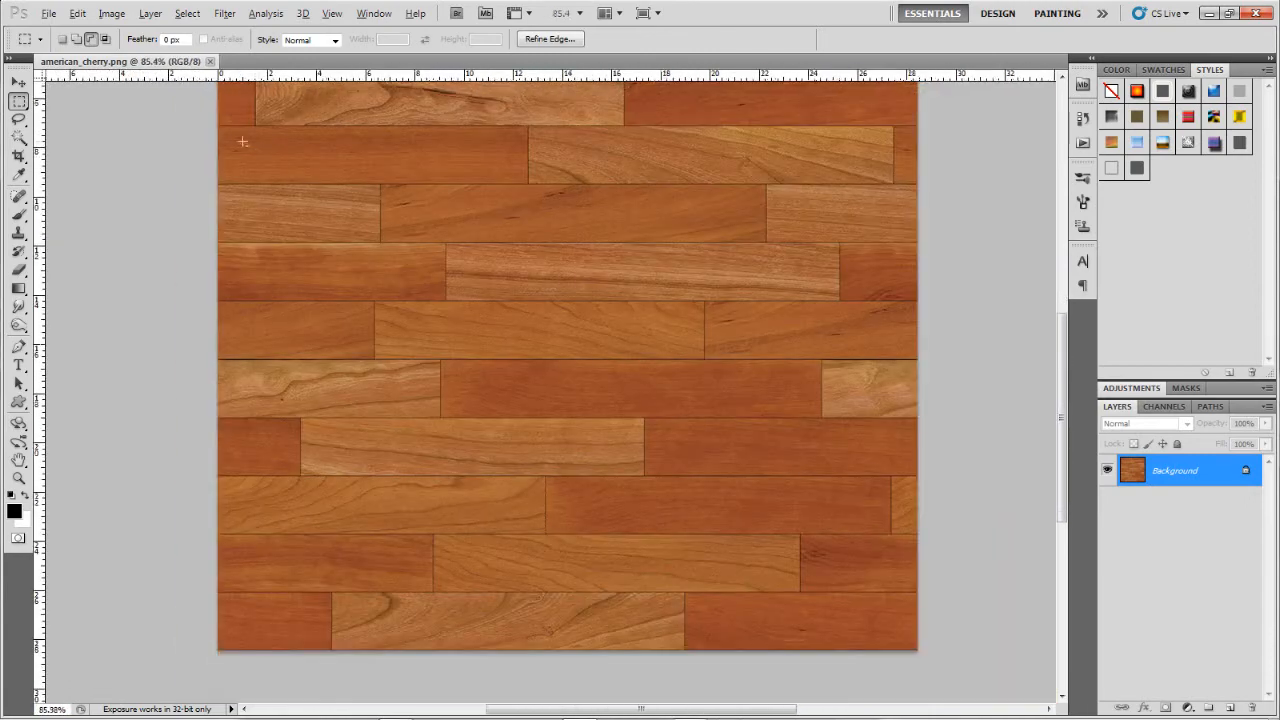
pyautogui.scroll(2, 315, 158)
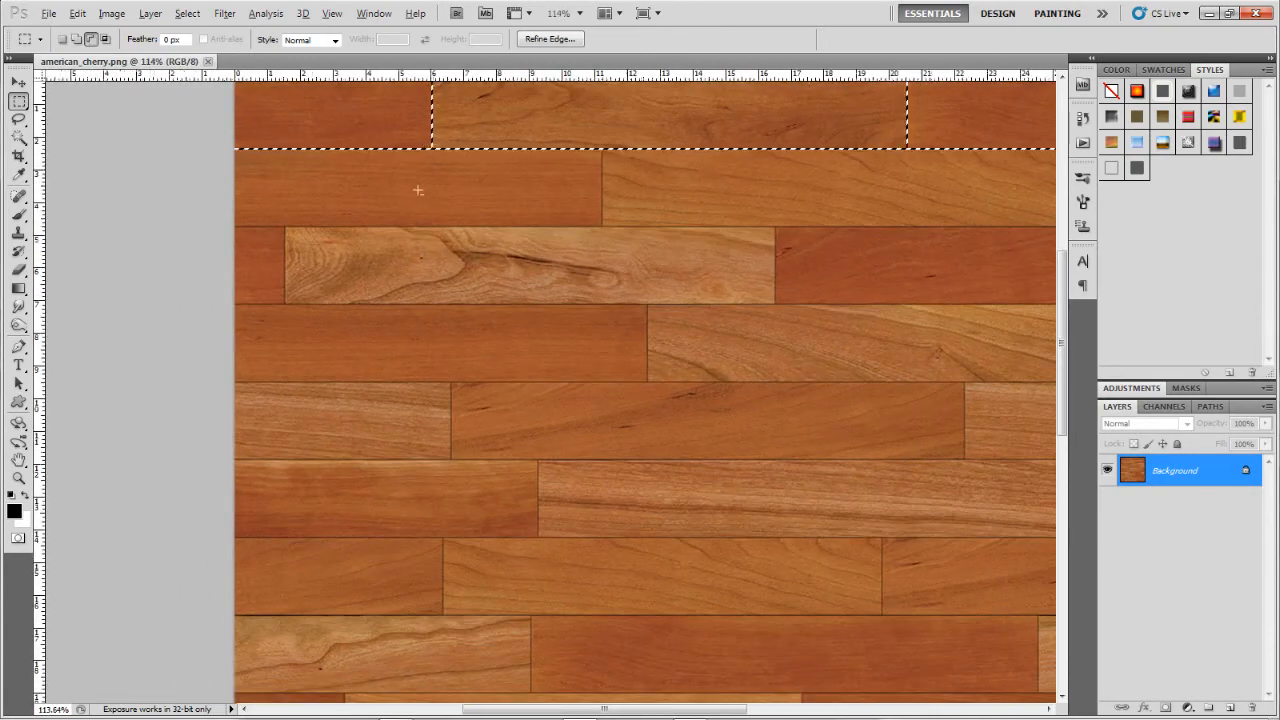
pyautogui.scroll(-2, 309, 172)
pyautogui.scroll(12, 305, 172)
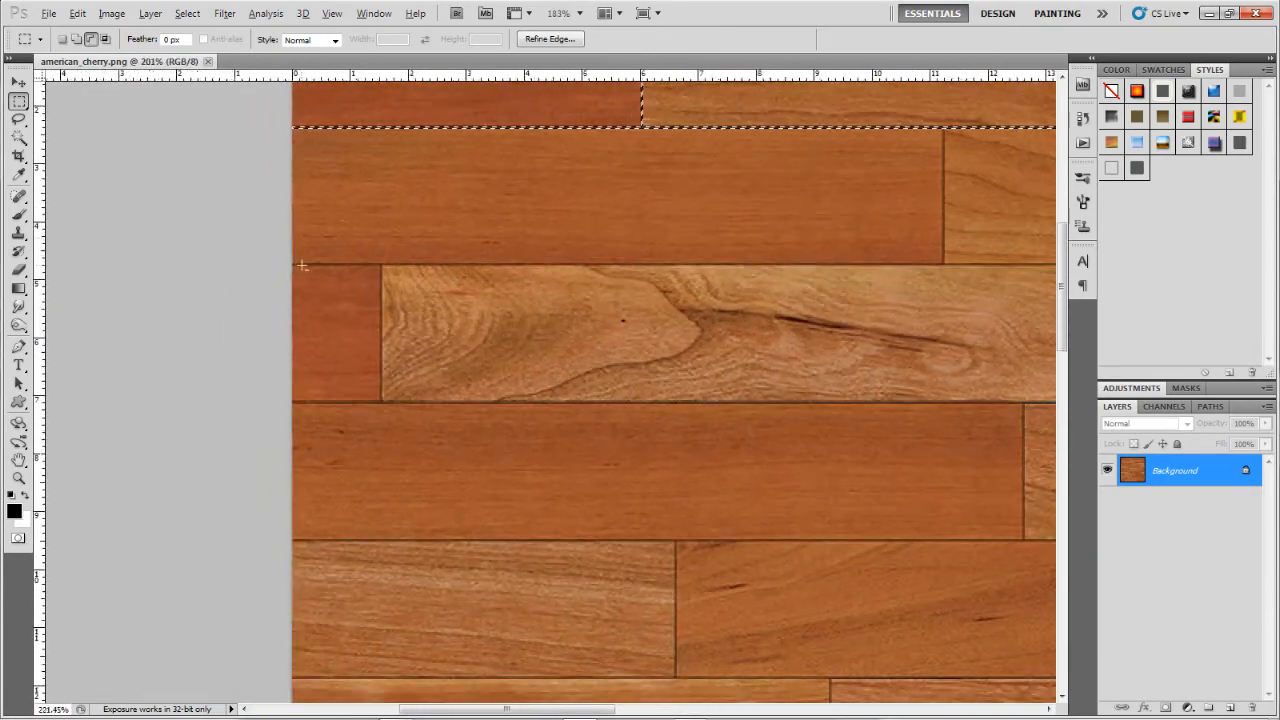
pyautogui.scroll(1, 291, 272)
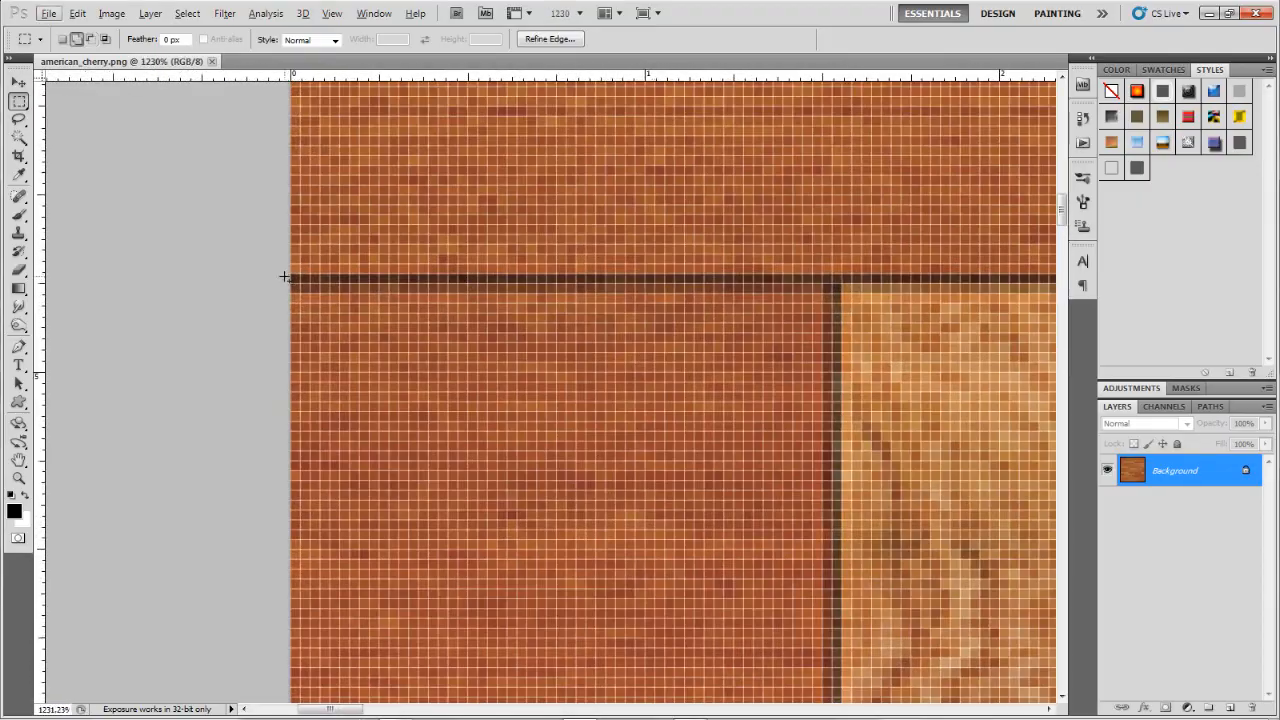
pyautogui.hscroll(15, 550, 390)
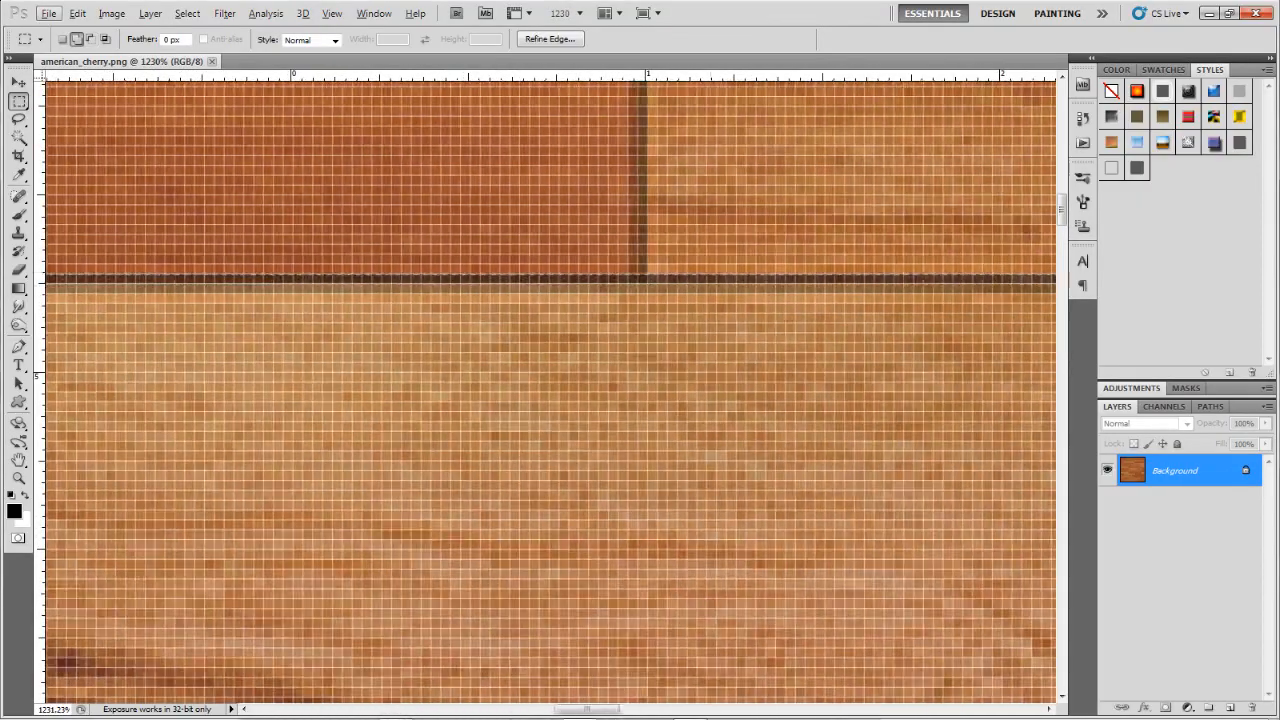
pyautogui.hscroll(5, 550, 390)
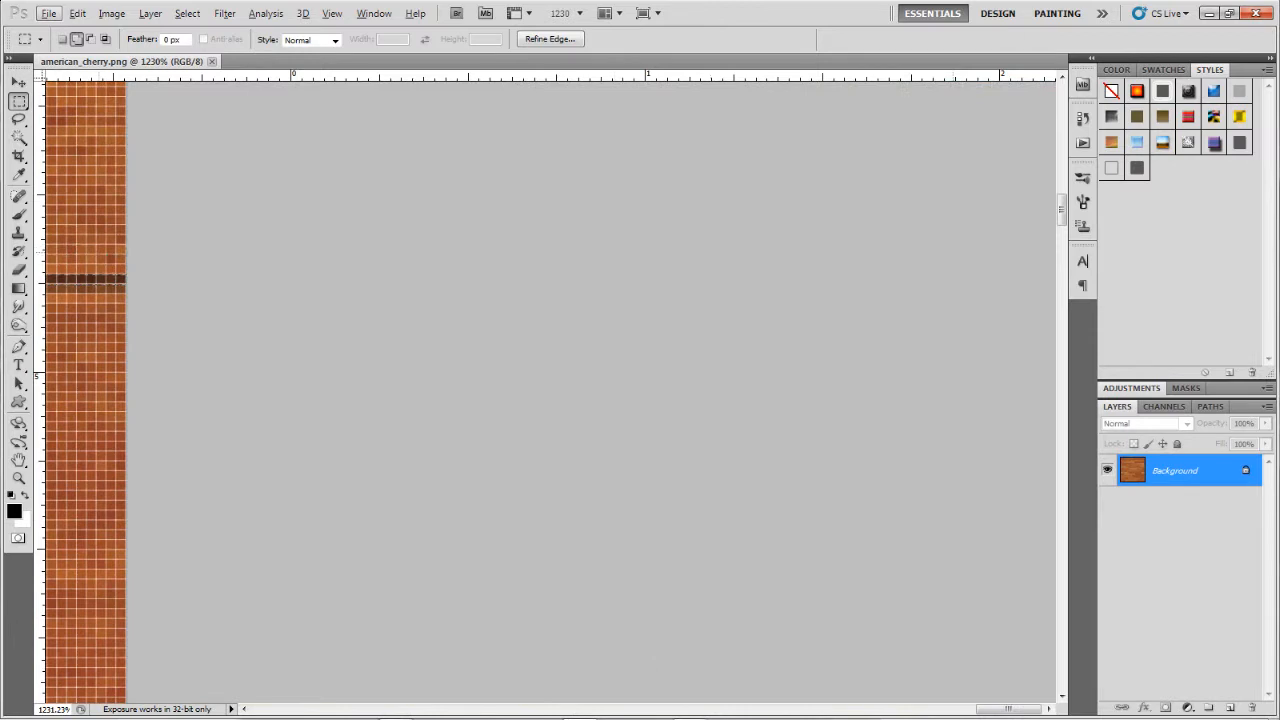
# - Add the dark horizontal seam beneath the third row of planks to the selection, from edge to edge of the image
pyautogui.scroll(-20, 360, 319)
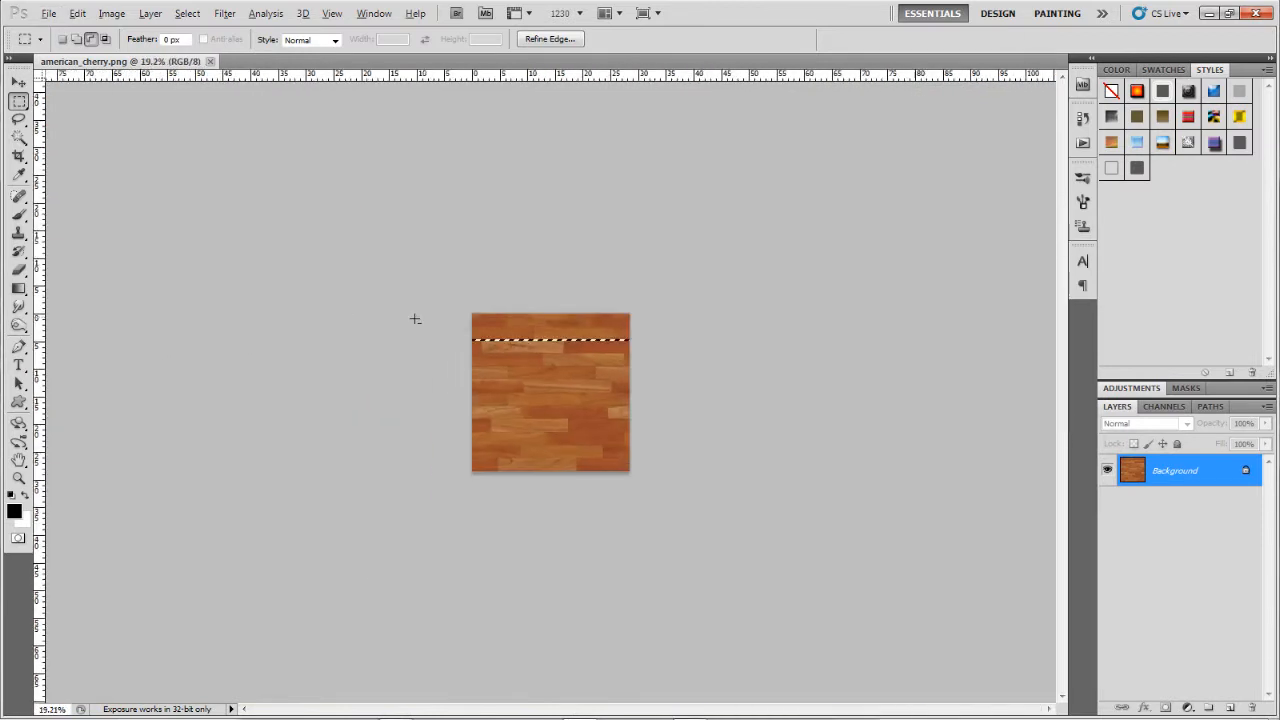
pyautogui.scroll(10, 349, 284)
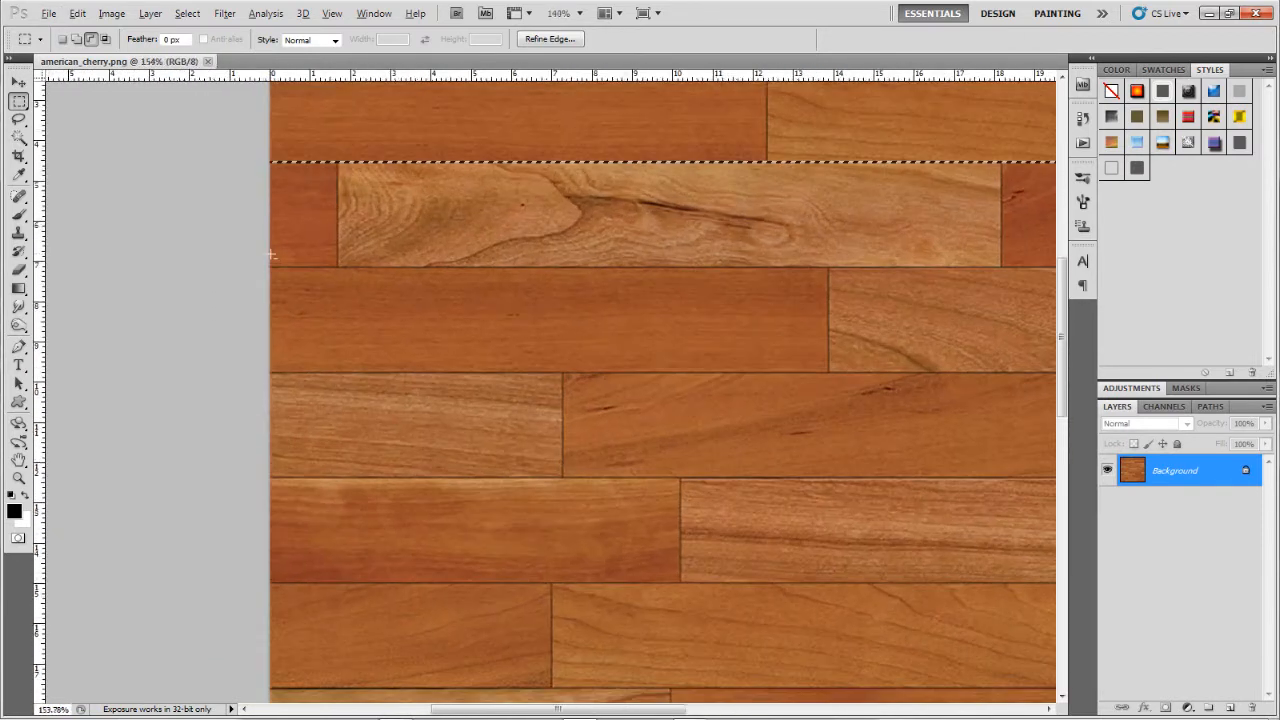
pyautogui.scroll(4, 276, 292)
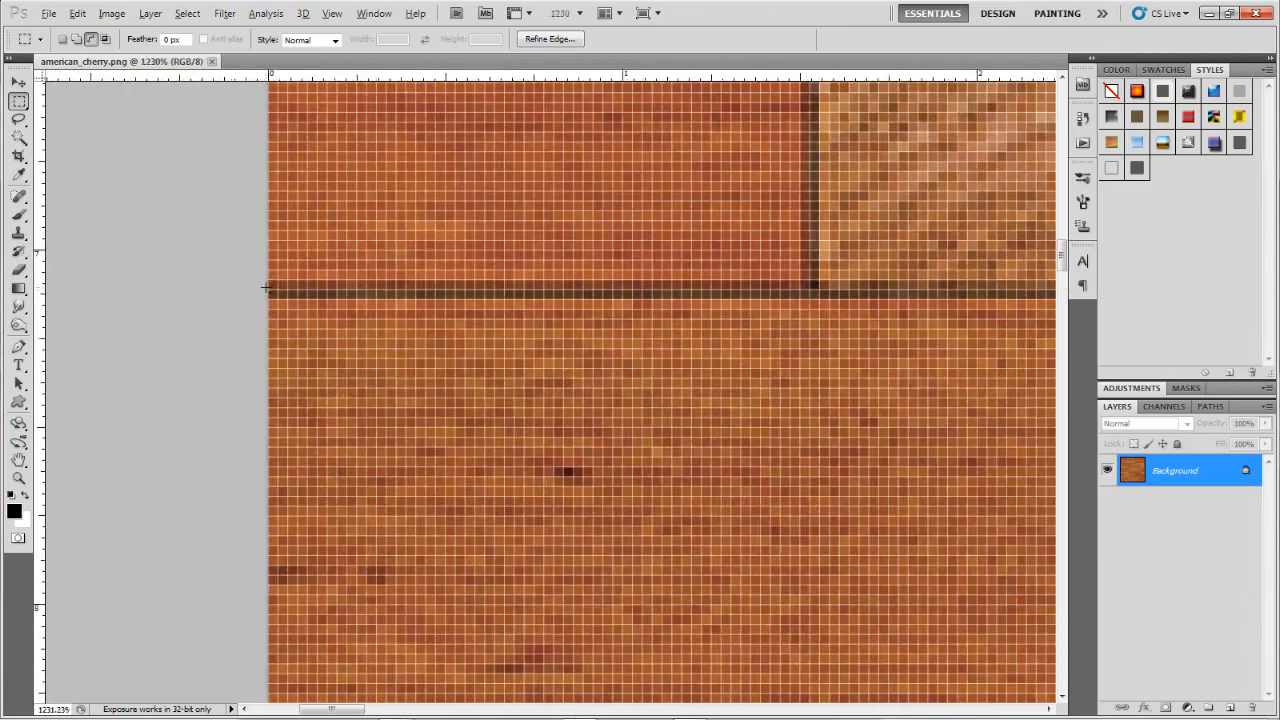
pyautogui.moveTo(638, 309); pyautogui.dragTo(1068, 299)
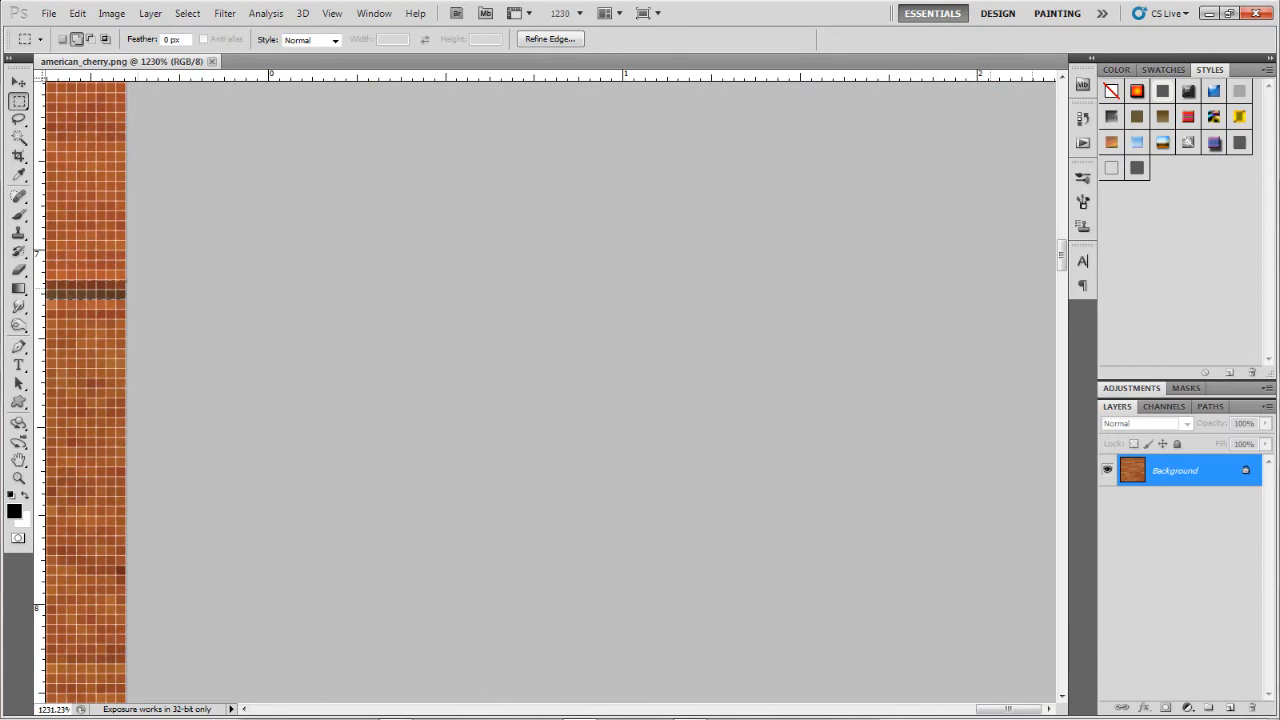
# - Add the dark horizontal seam beneath the fourth row of planks to the selection across the full image width
pyautogui.scroll(-10, 174, 296)
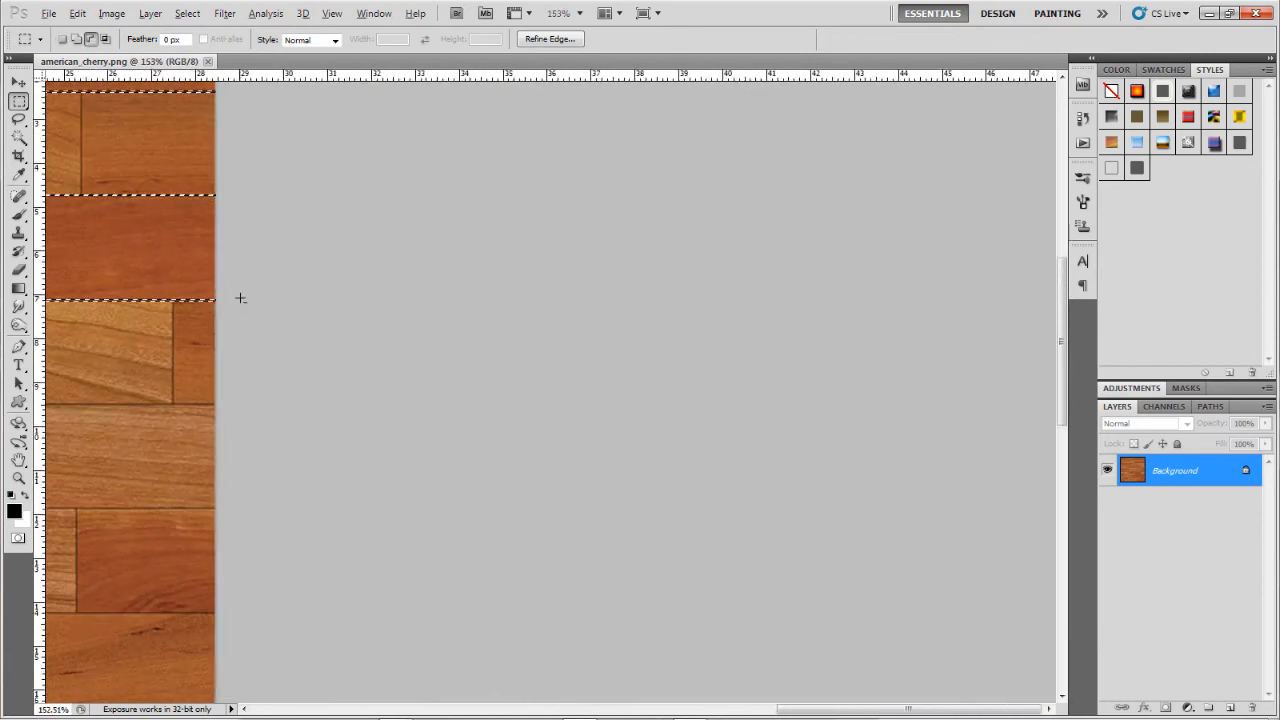
pyautogui.scroll(7, 314, 318)
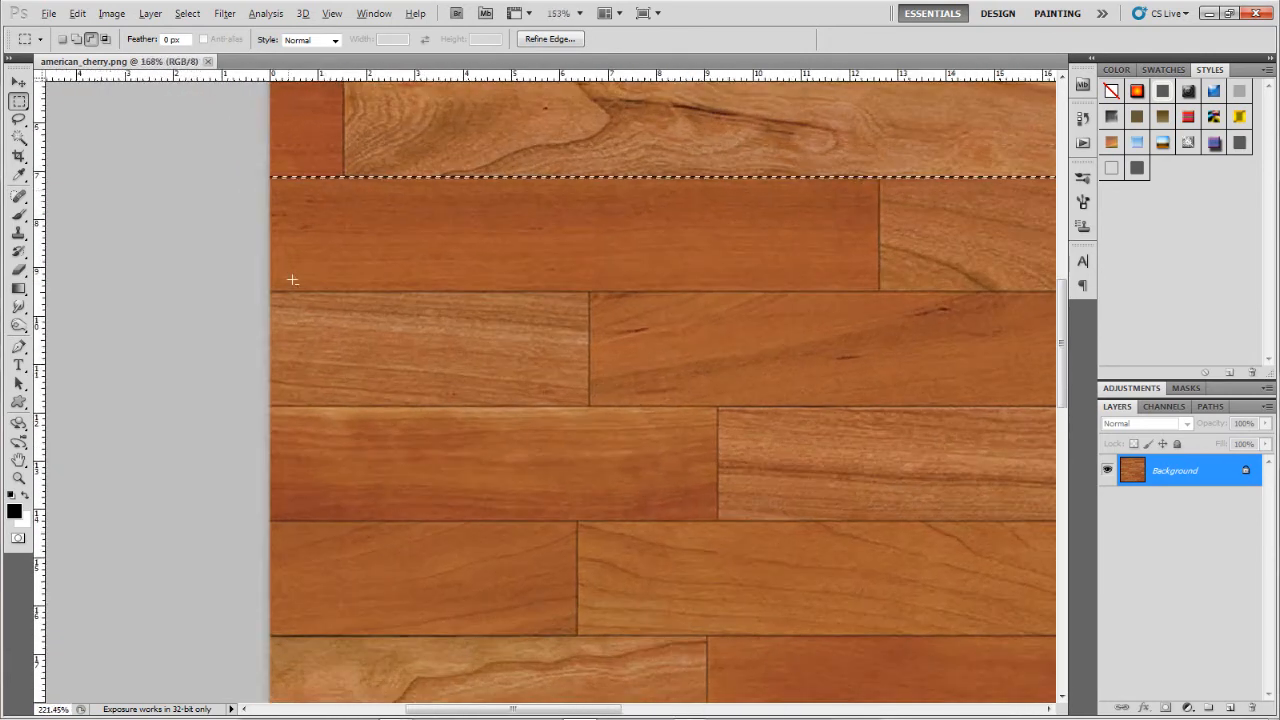
pyautogui.scroll(3, 273, 307)
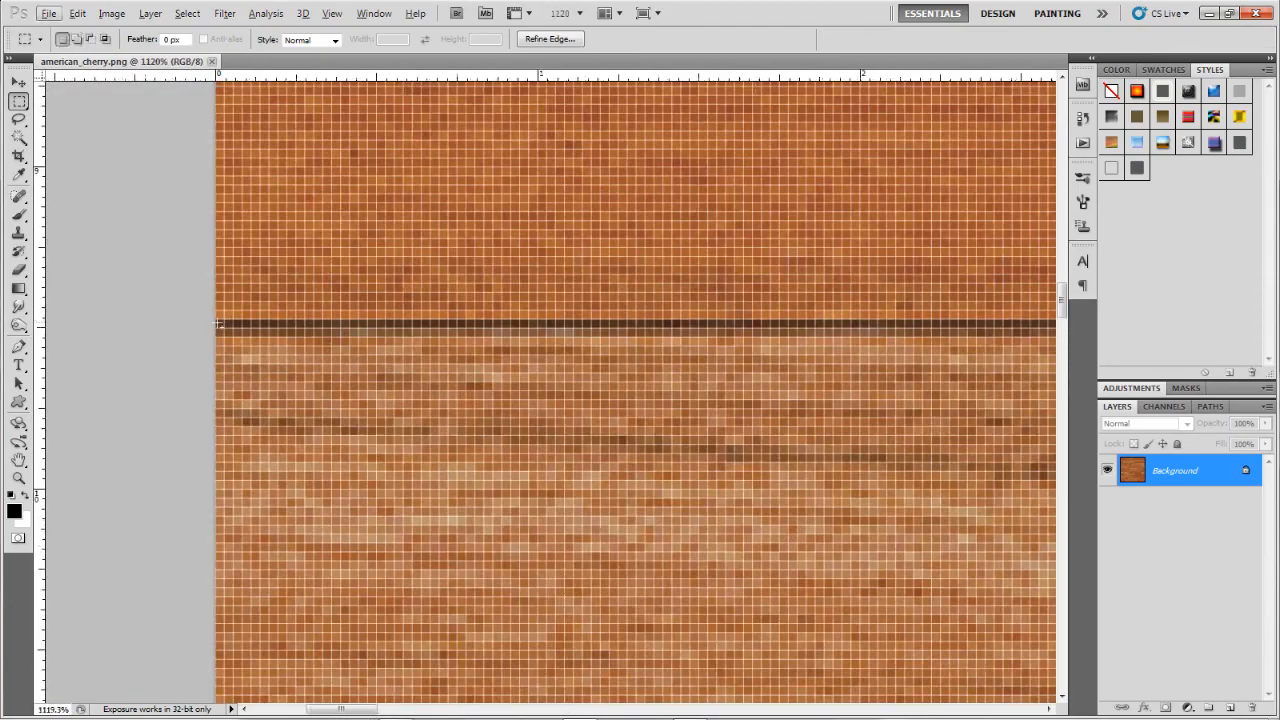
pyautogui.hscroll(15, 550, 400)
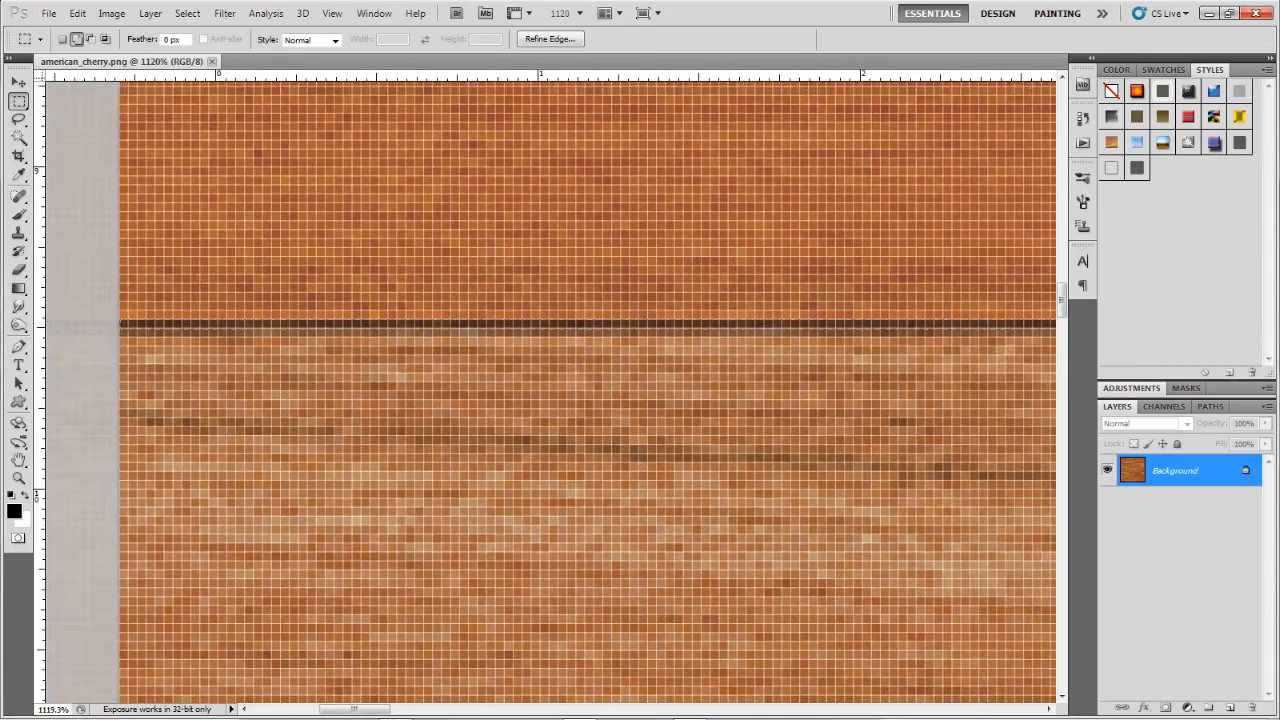
pyautogui.hscroll(4, 550, 400)
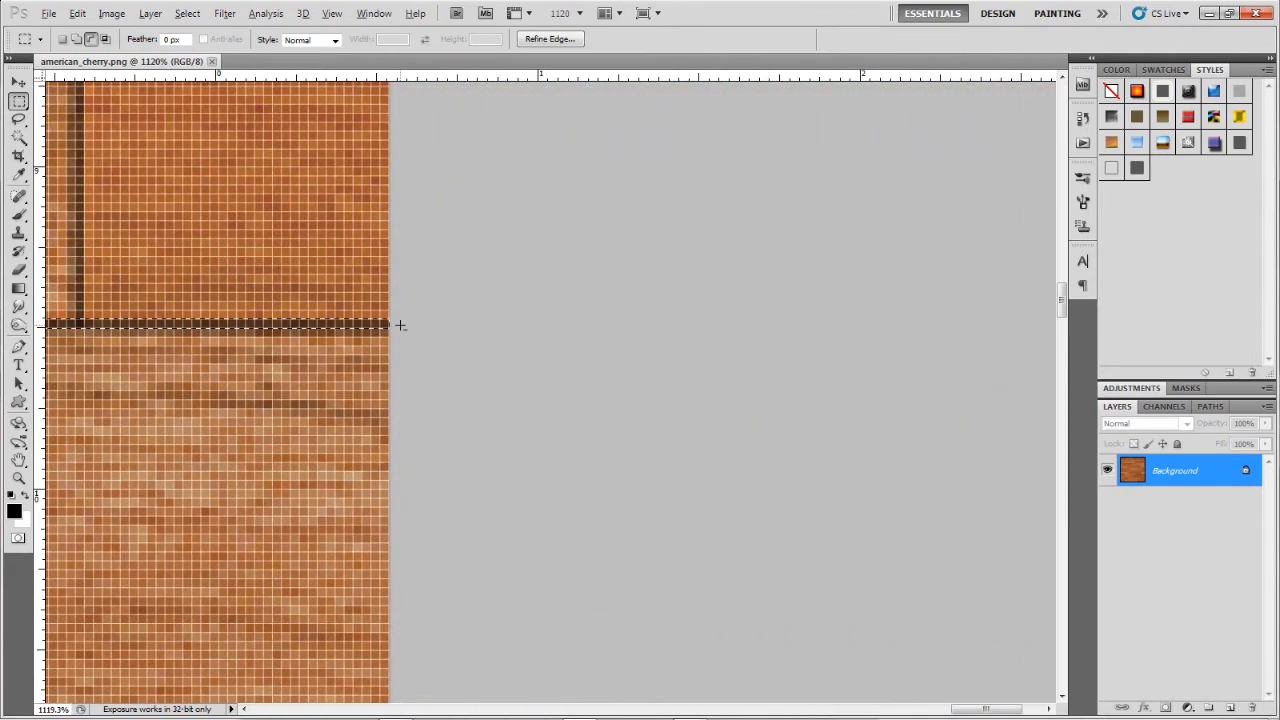
# - Add the dark pixel line beneath the fifth row of planks to the selection across the full image width
pyautogui.scroll(-10, 400, 325)
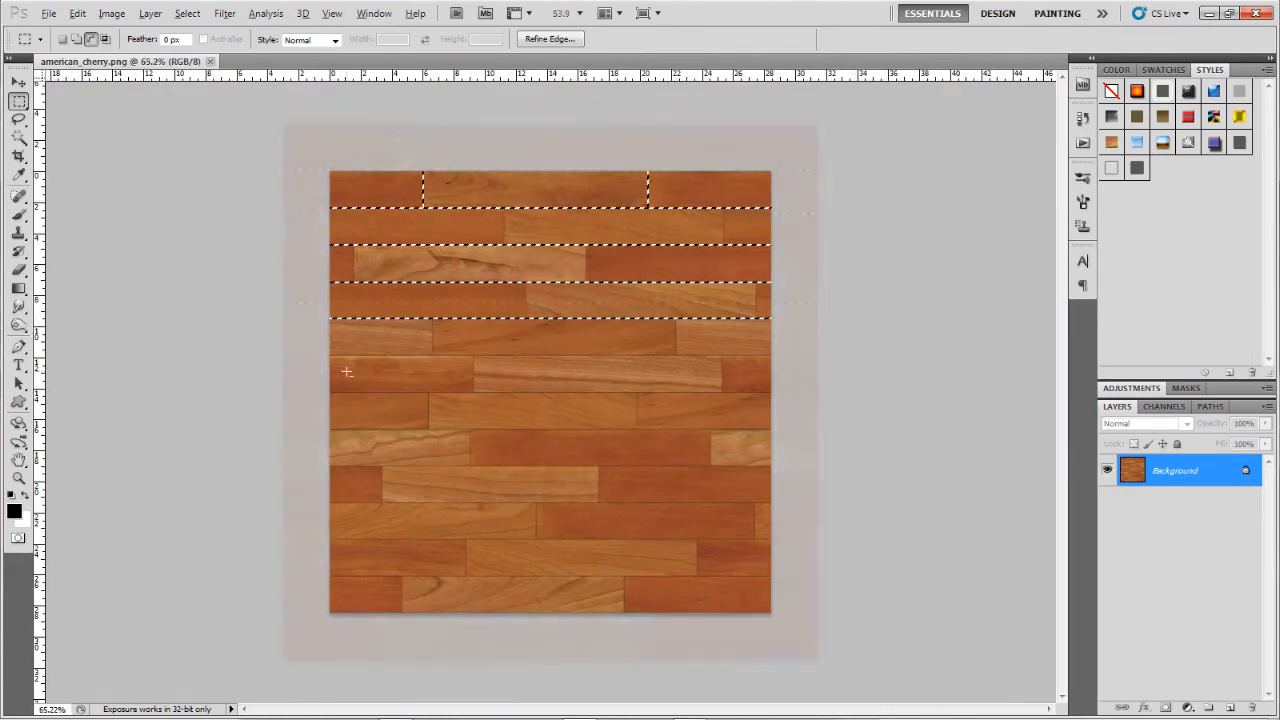
pyautogui.scroll(12, 347, 372)
pyautogui.scroll(5, 361, 340)
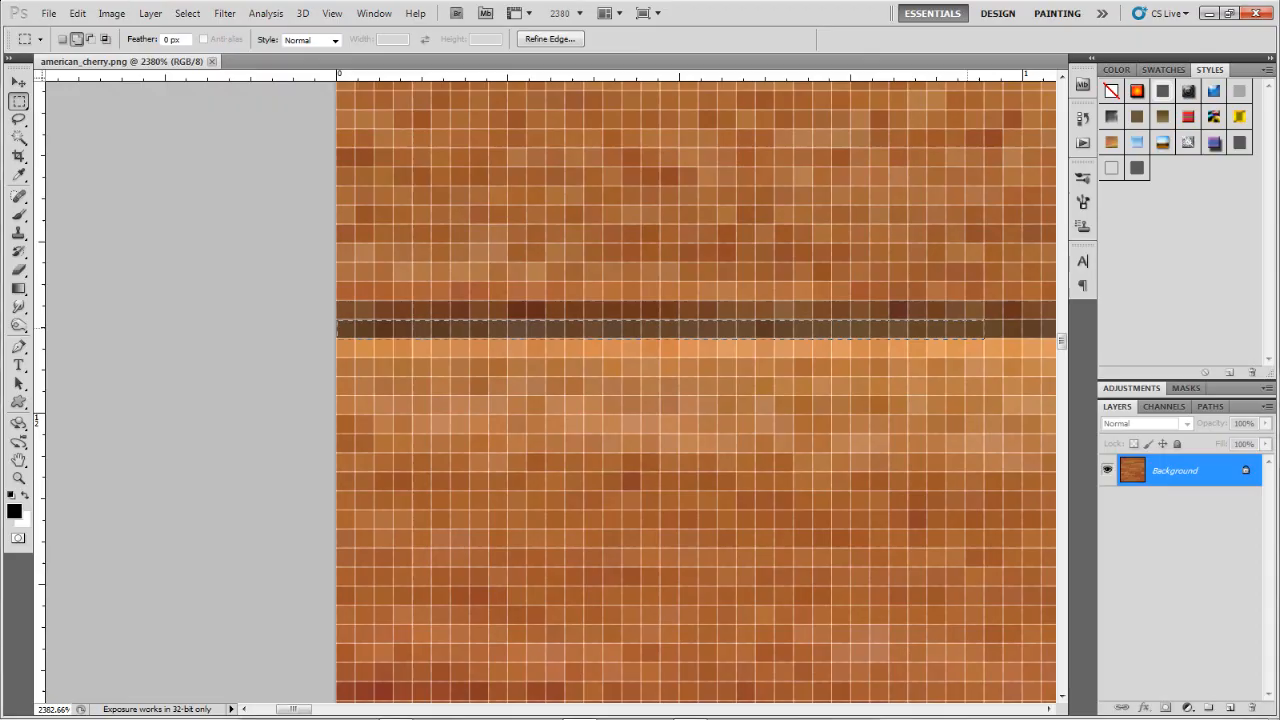
pyautogui.moveTo(1054, 328); pyautogui.dragTo(1062, 328)
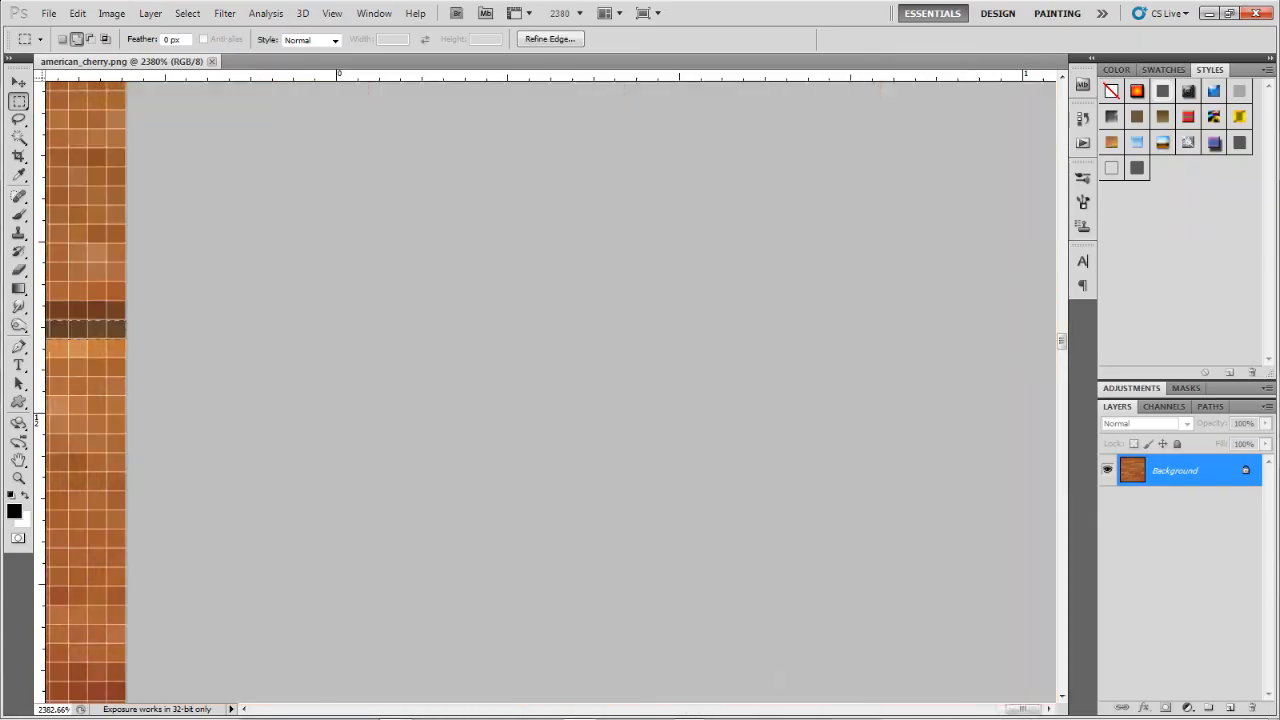
# - Add the dark horizontal seam beneath the sixth row of planks to the selection with a one-pixel-high marquee across the full image width
pyautogui.scroll(-12, 151, 334)
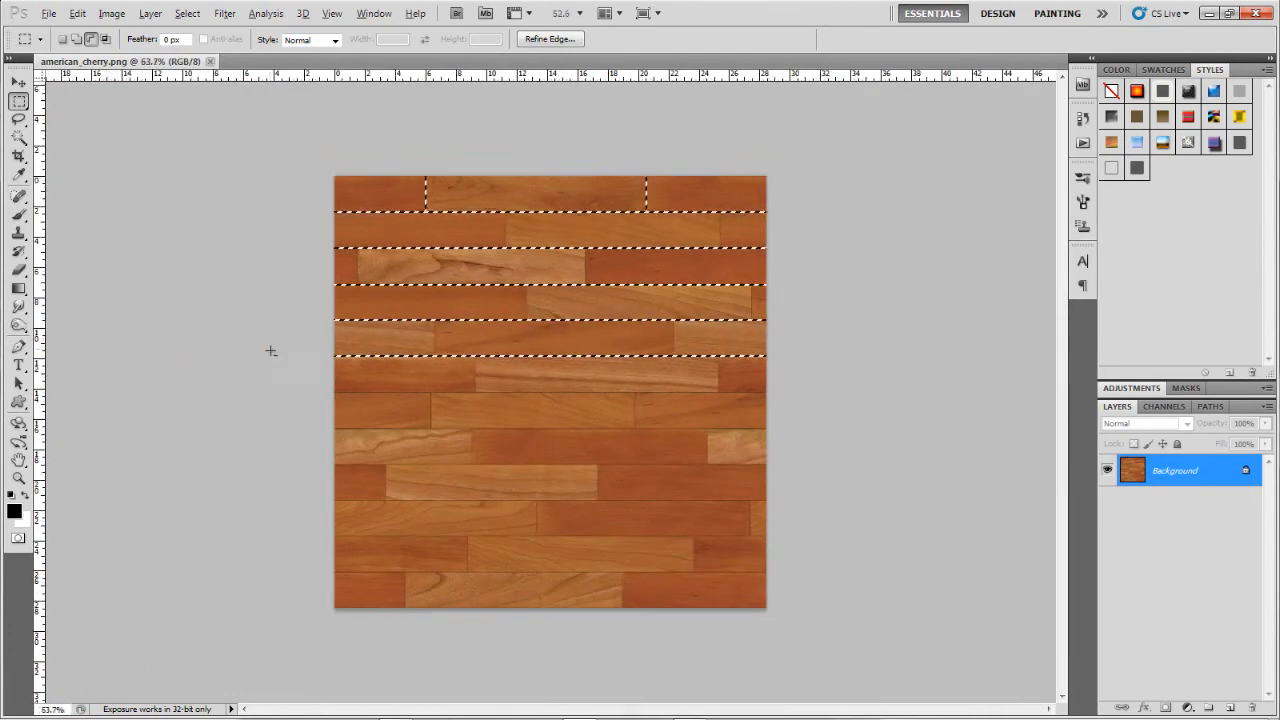
pyautogui.scroll(8, 270, 351)
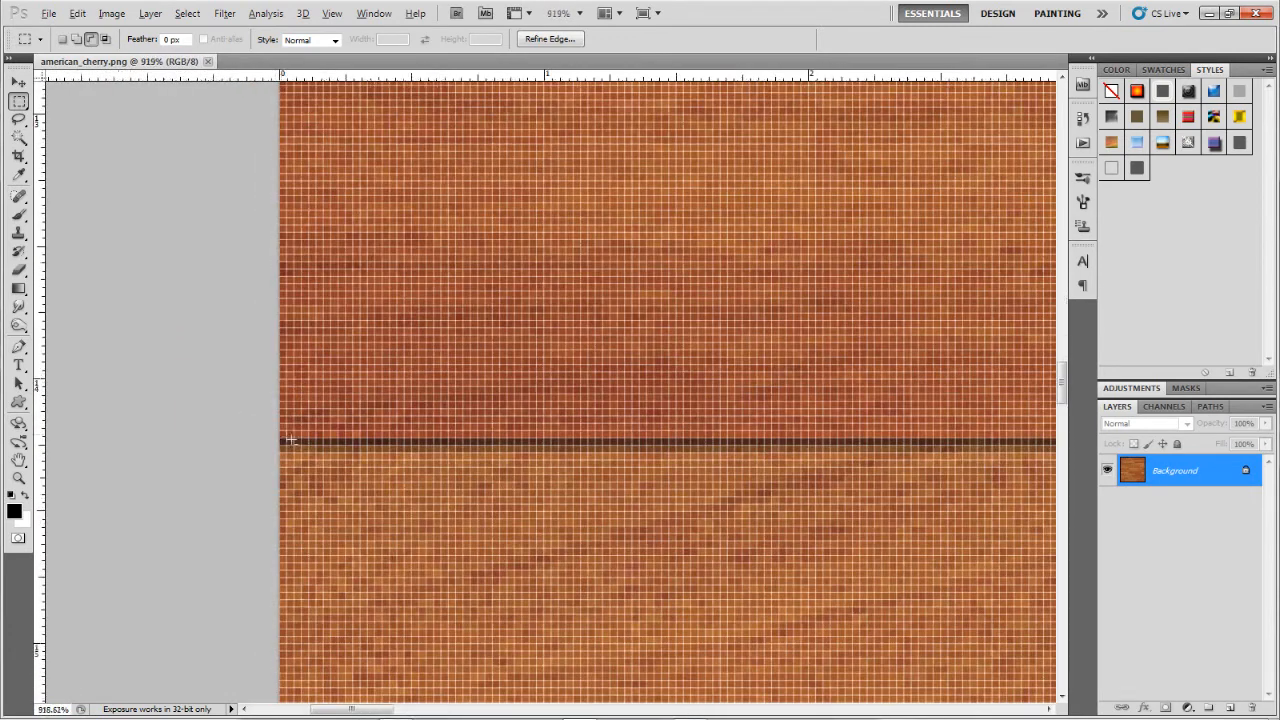
pyautogui.scroll(5, 289, 440)
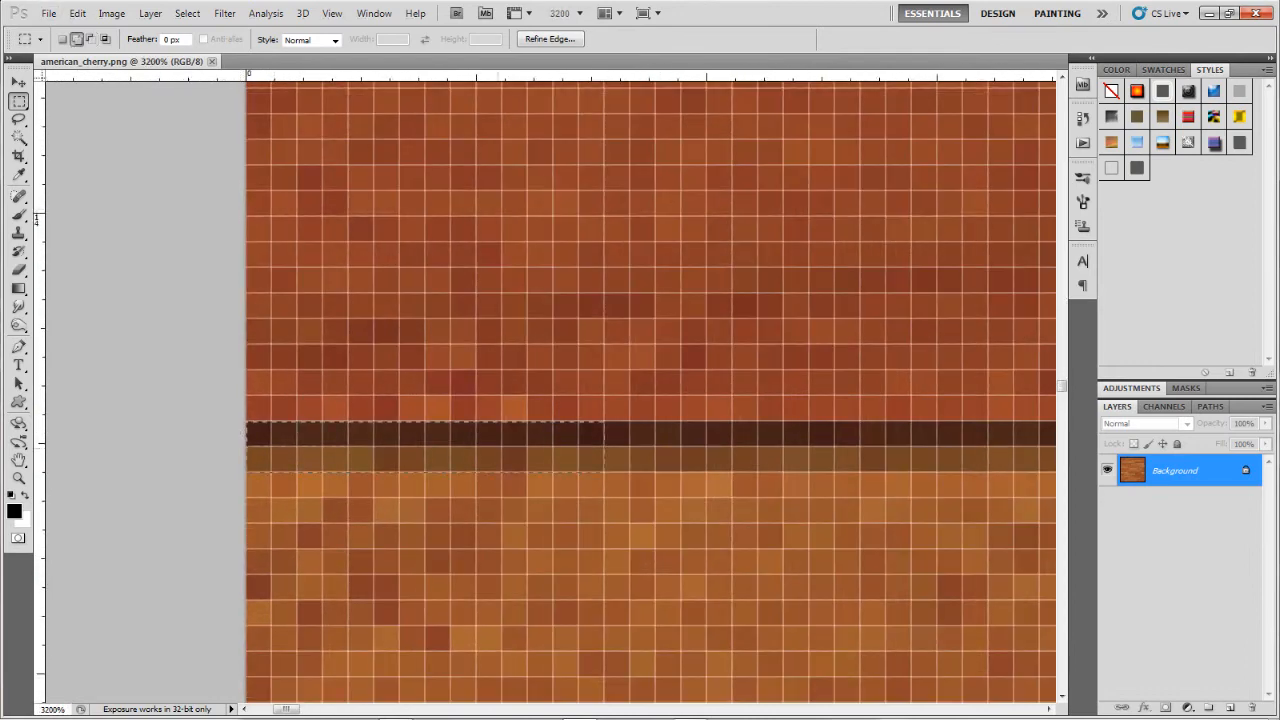
pyautogui.hscroll(5, 550, 390)
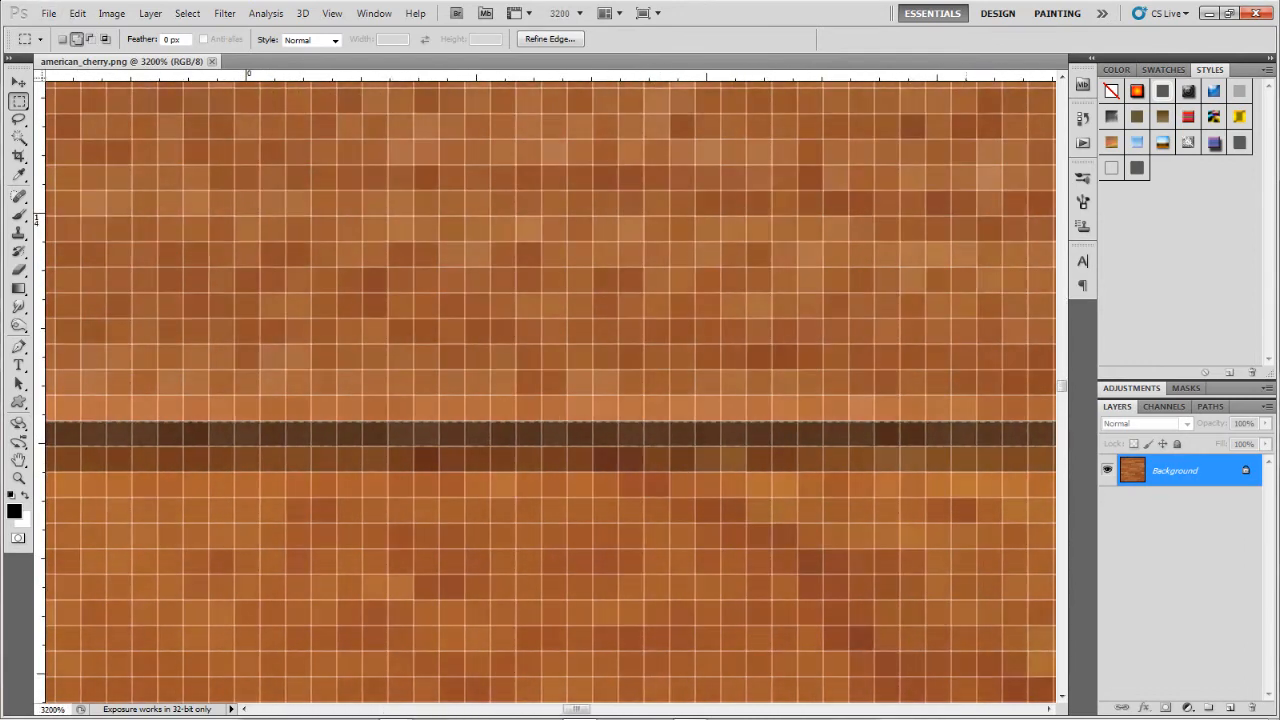
pyautogui.hscroll(4, 550, 390)
pyautogui.hscroll(15, 550, 390)
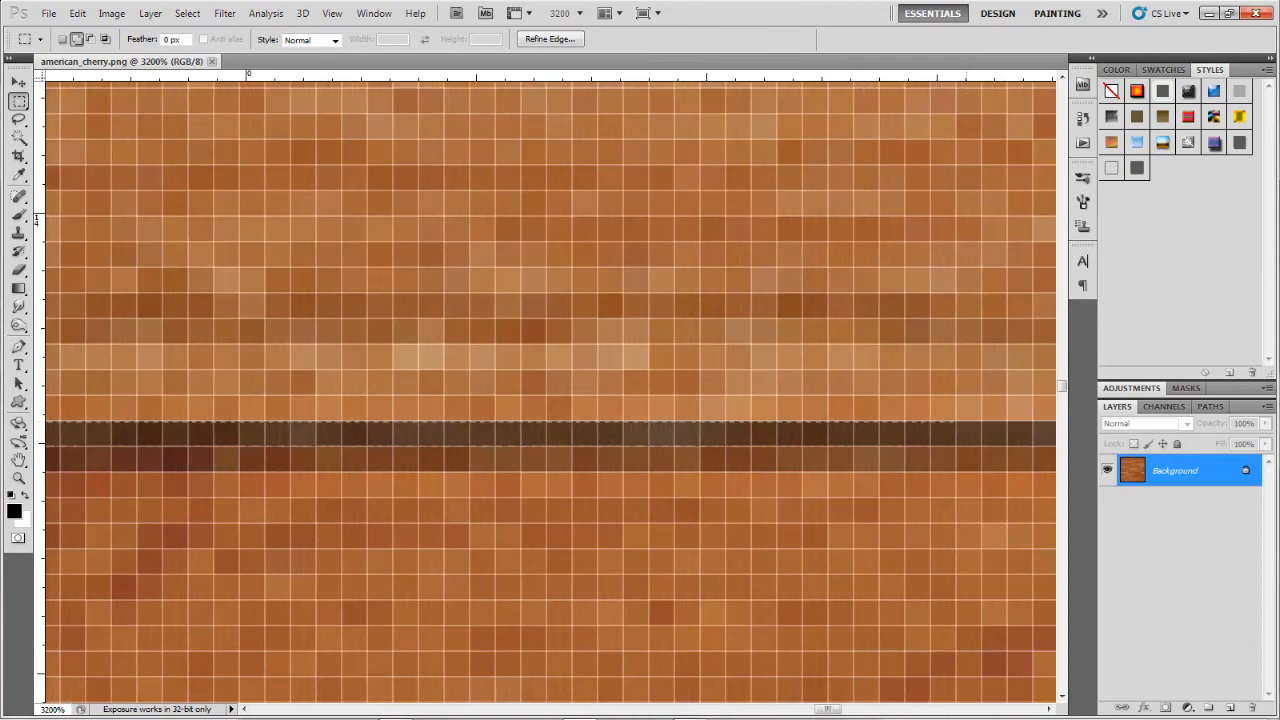
pyautogui.hscroll(7, 550, 390)
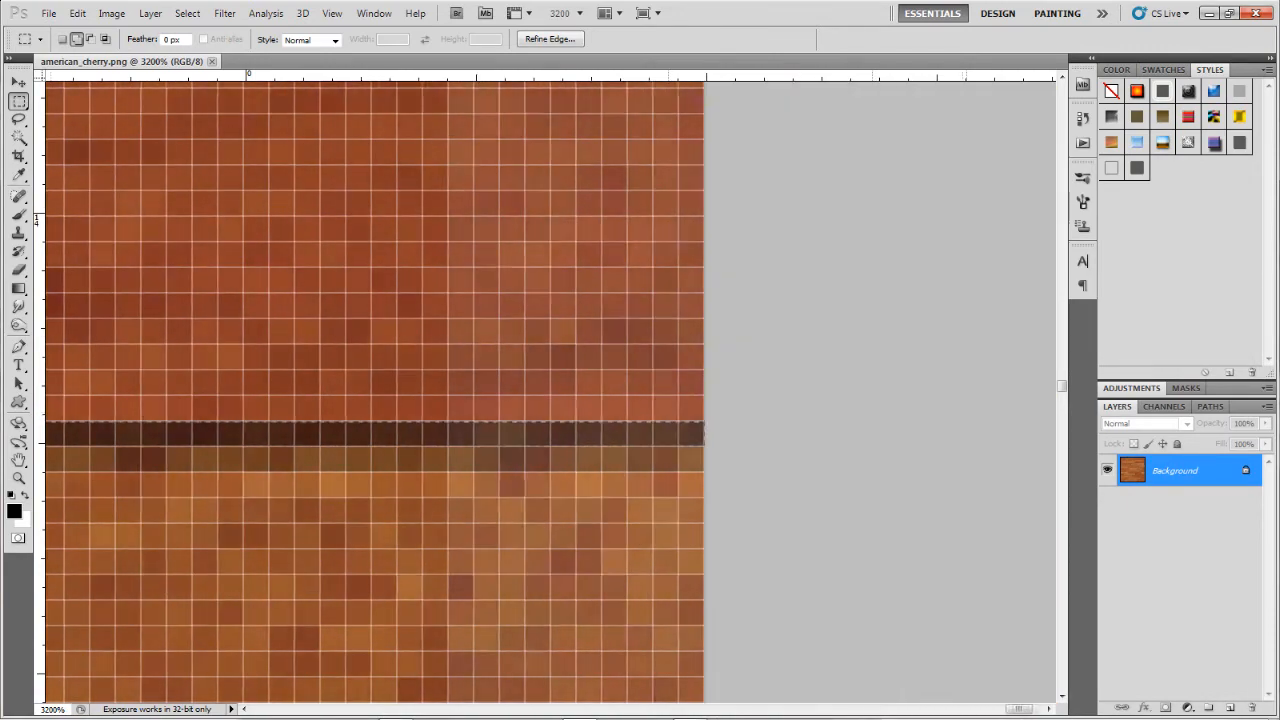
# - Add the black horizontal seam beneath the seventh row of planks to the selection across the full image width
pyautogui.scroll(-10, 182, 426)
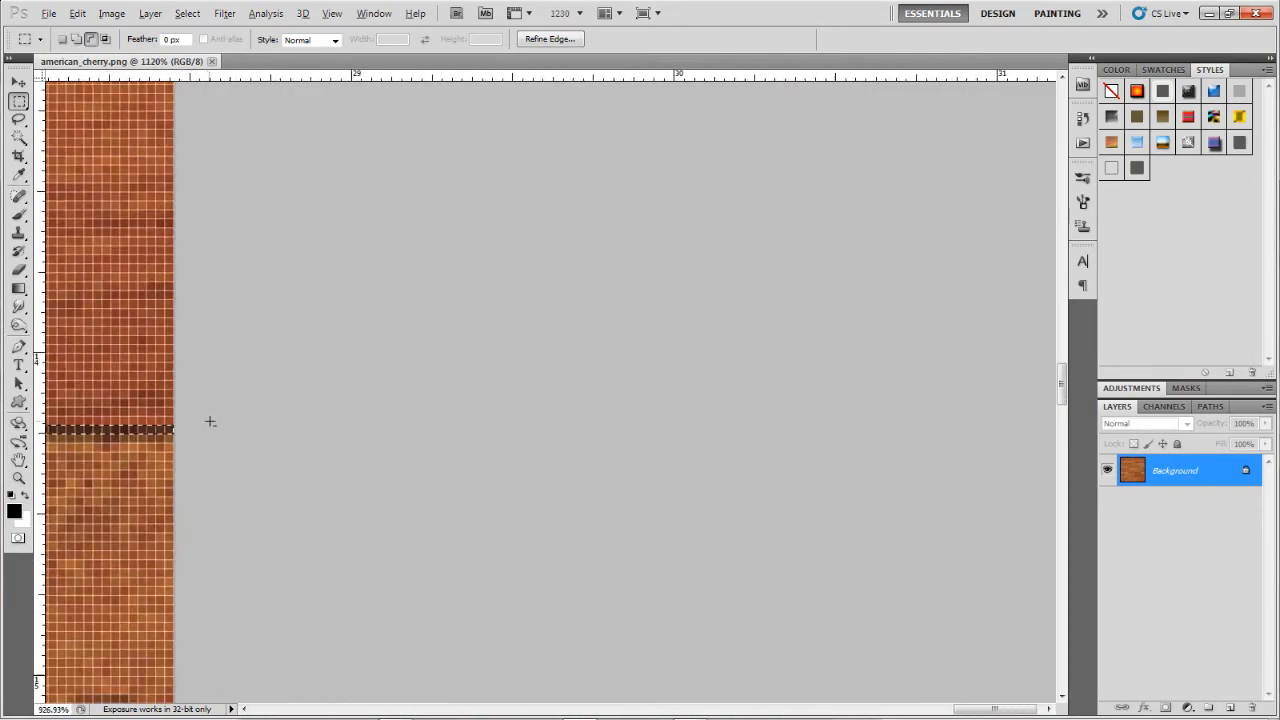
pyautogui.scroll(-3, 202, 450)
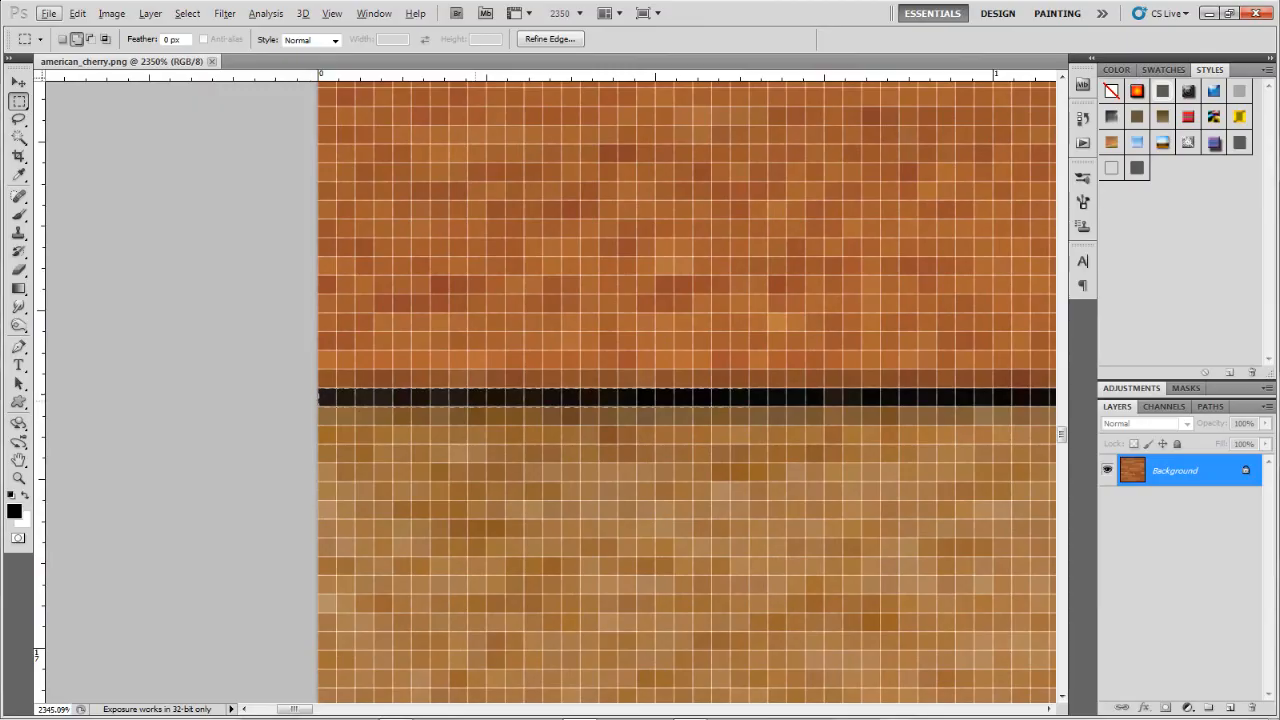
pyautogui.hscroll(8, 550, 390)
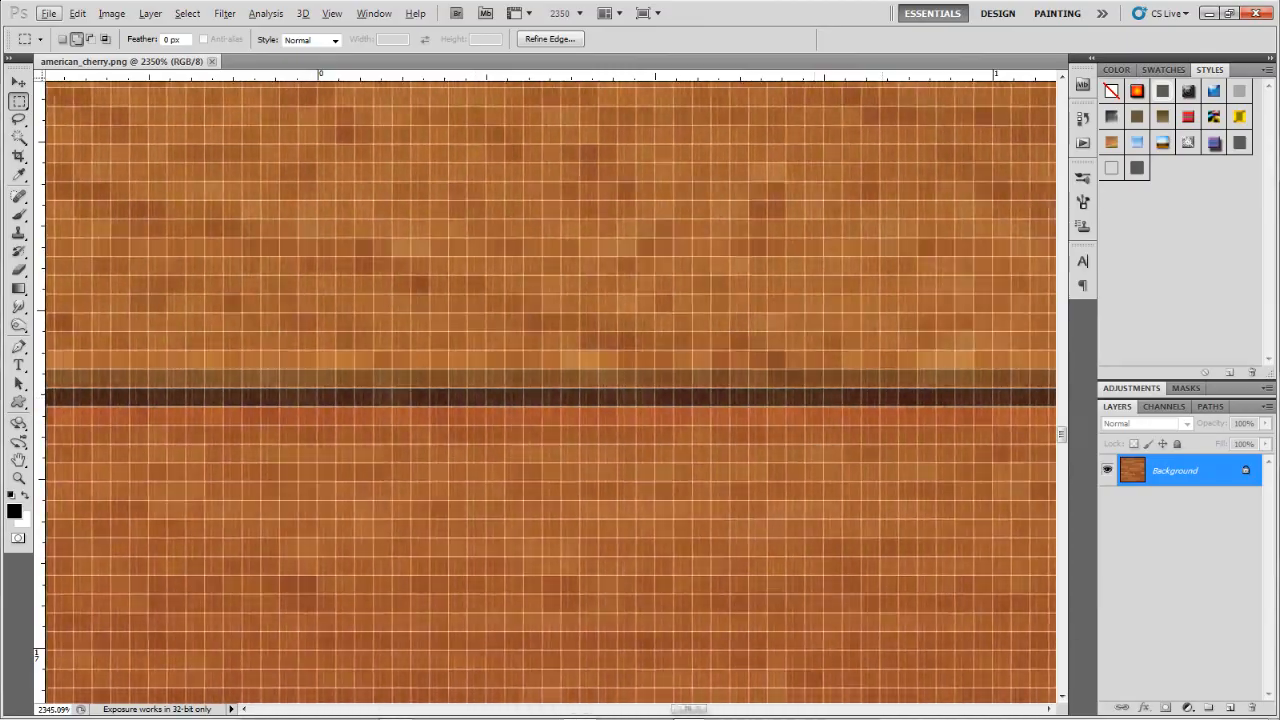
pyautogui.hscroll(10, 550, 390)
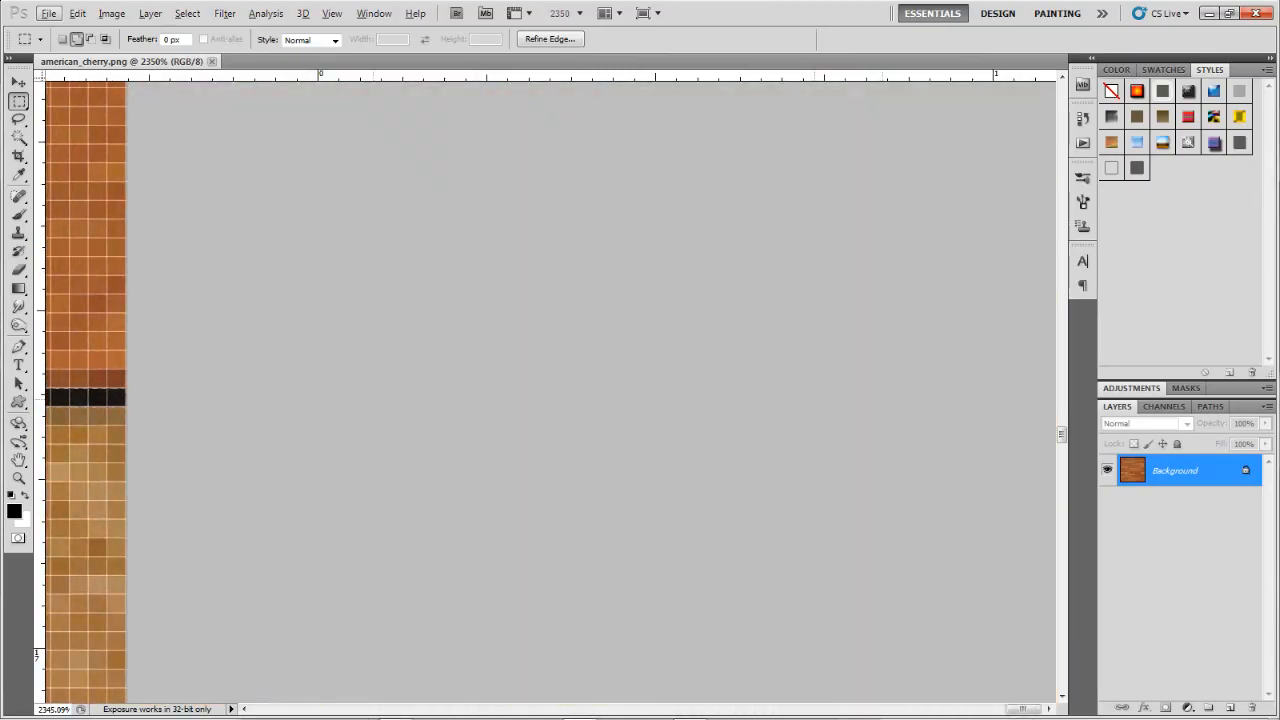
# - Add the dark horizontal seam beneath the eighth row of planks to the selection across the full image width
pyautogui.scroll(-15, 231, 423)
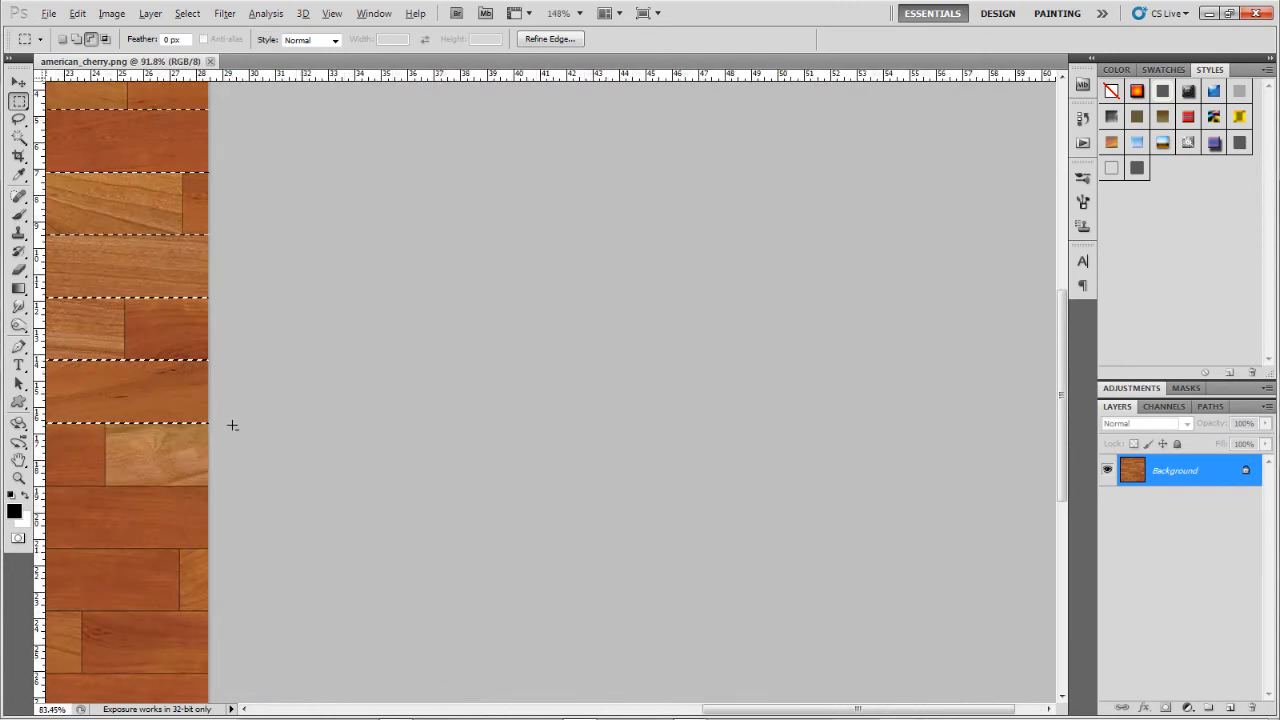
pyautogui.scroll(15, 245, 490)
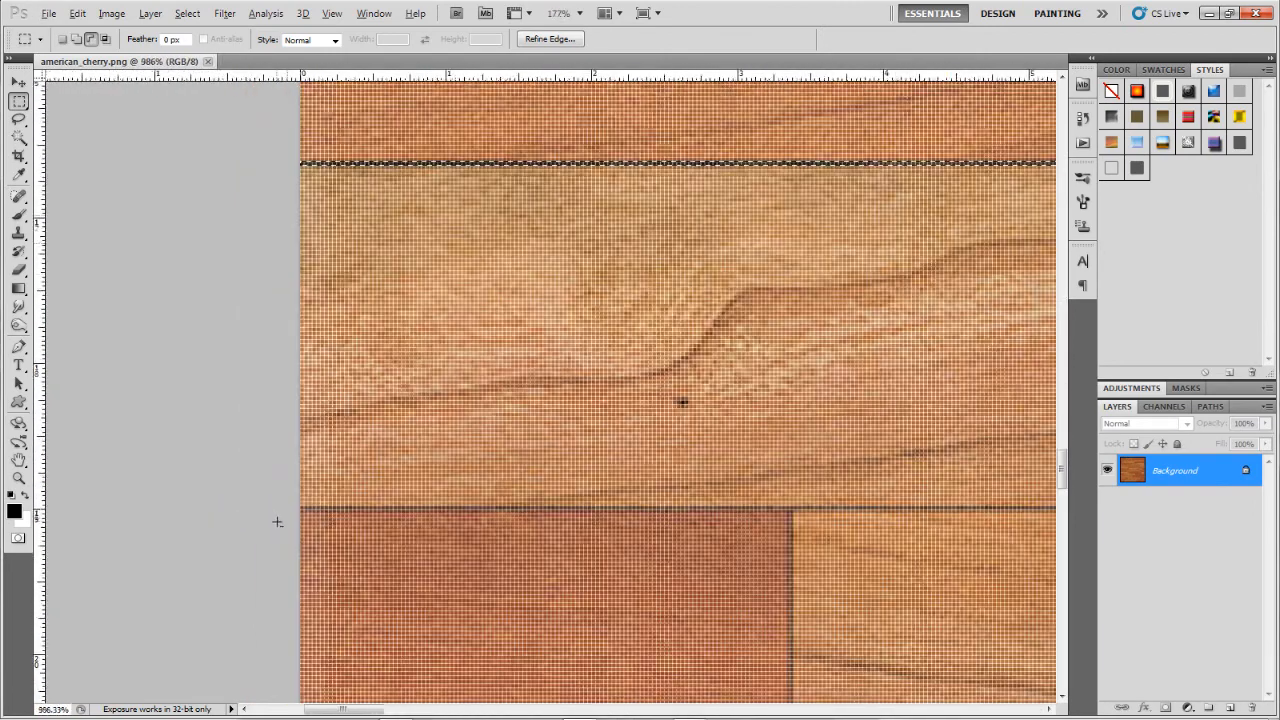
pyautogui.scroll(1, 347, 505)
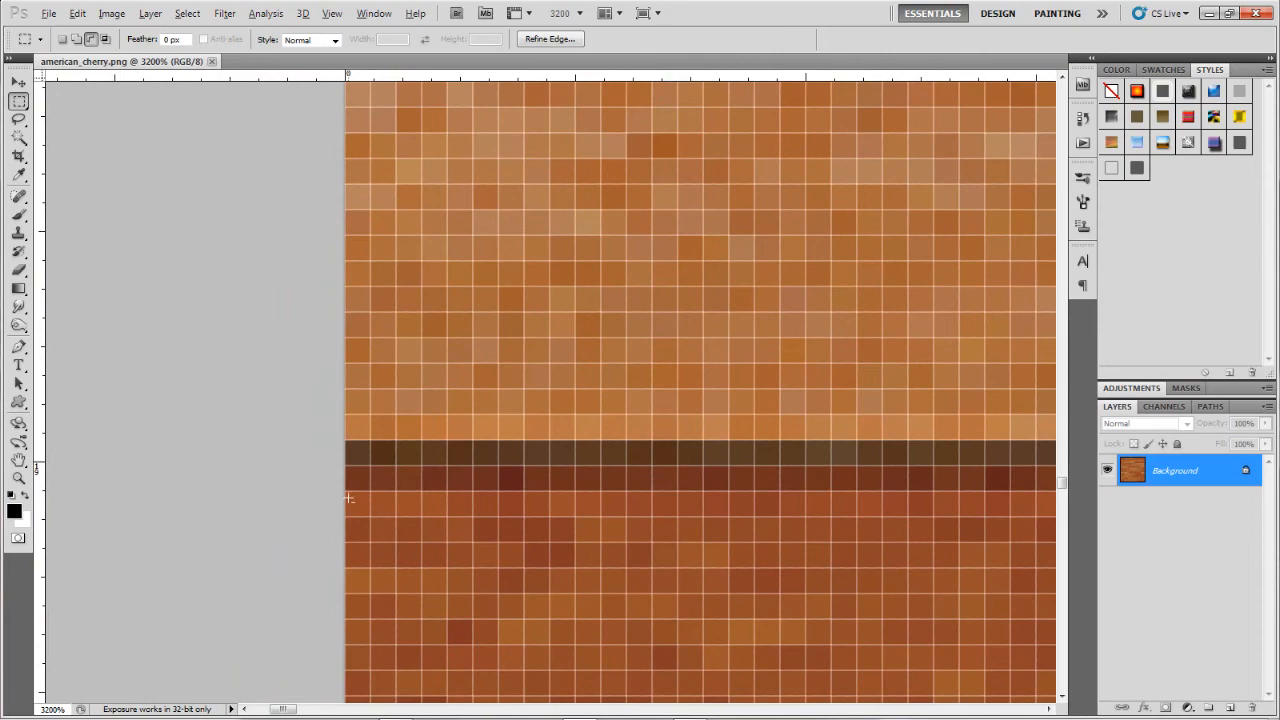
pyautogui.moveTo(421, 458); pyautogui.dragTo(1068, 440)
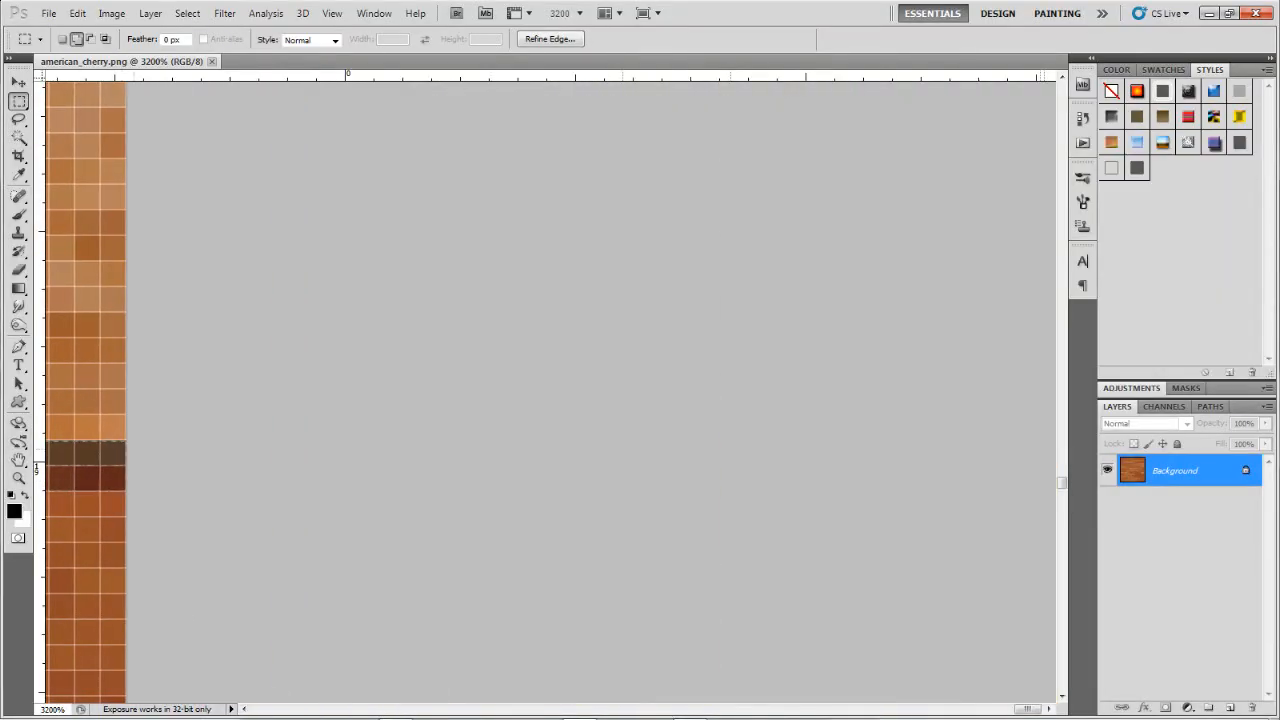
# - Add the dark horizontal seam beneath the ninth row of planks to the selection across the full image width
pyautogui.scroll(-15, 152, 453)
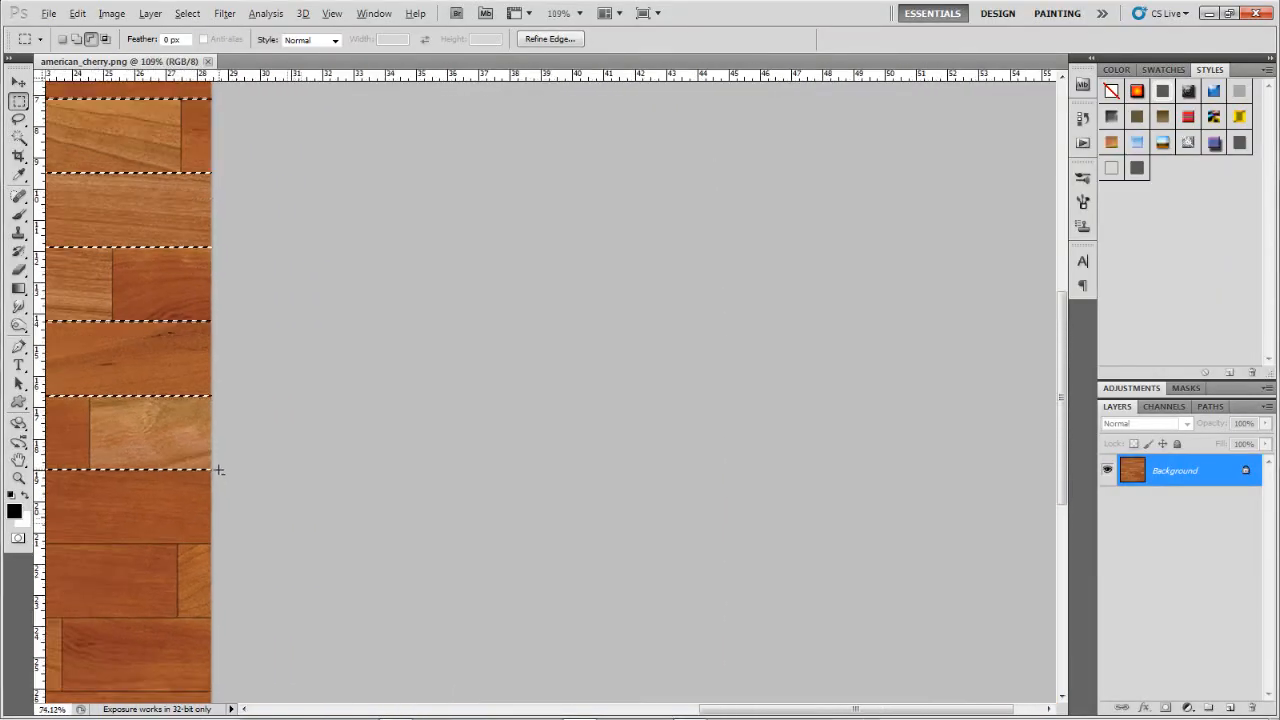
pyautogui.scroll(12, 214, 571)
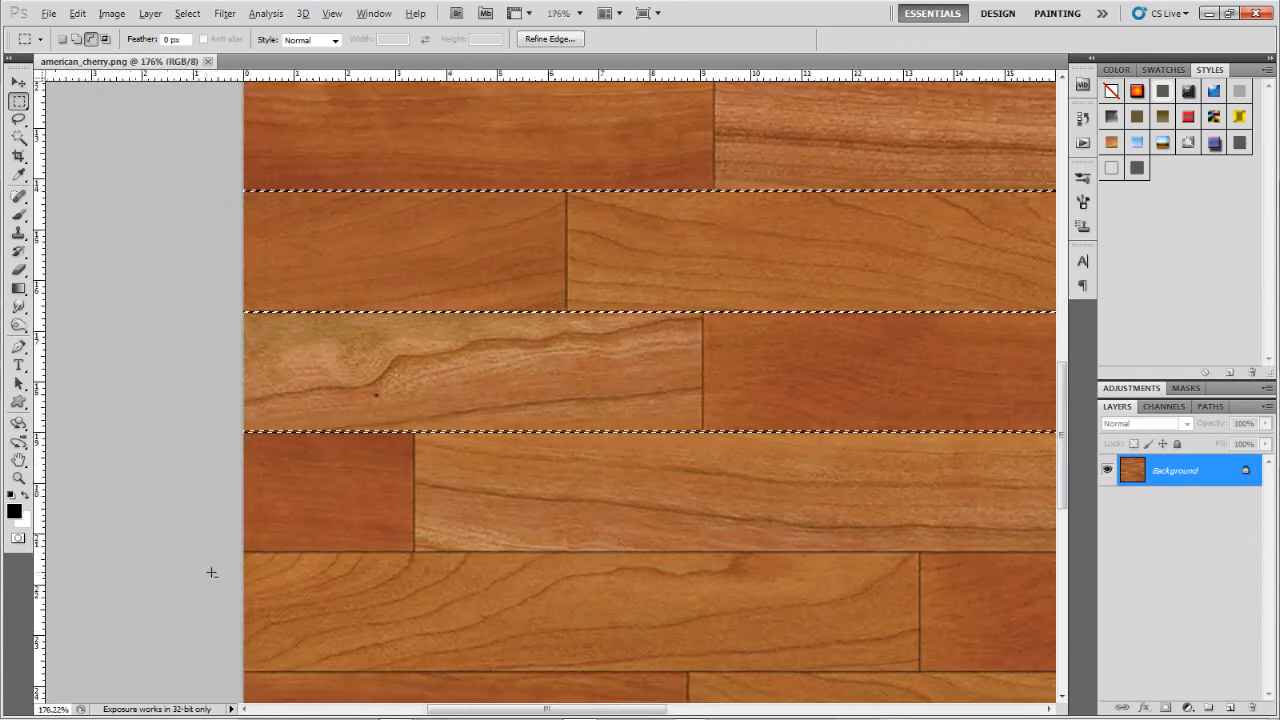
pyautogui.scroll(5, 279, 528)
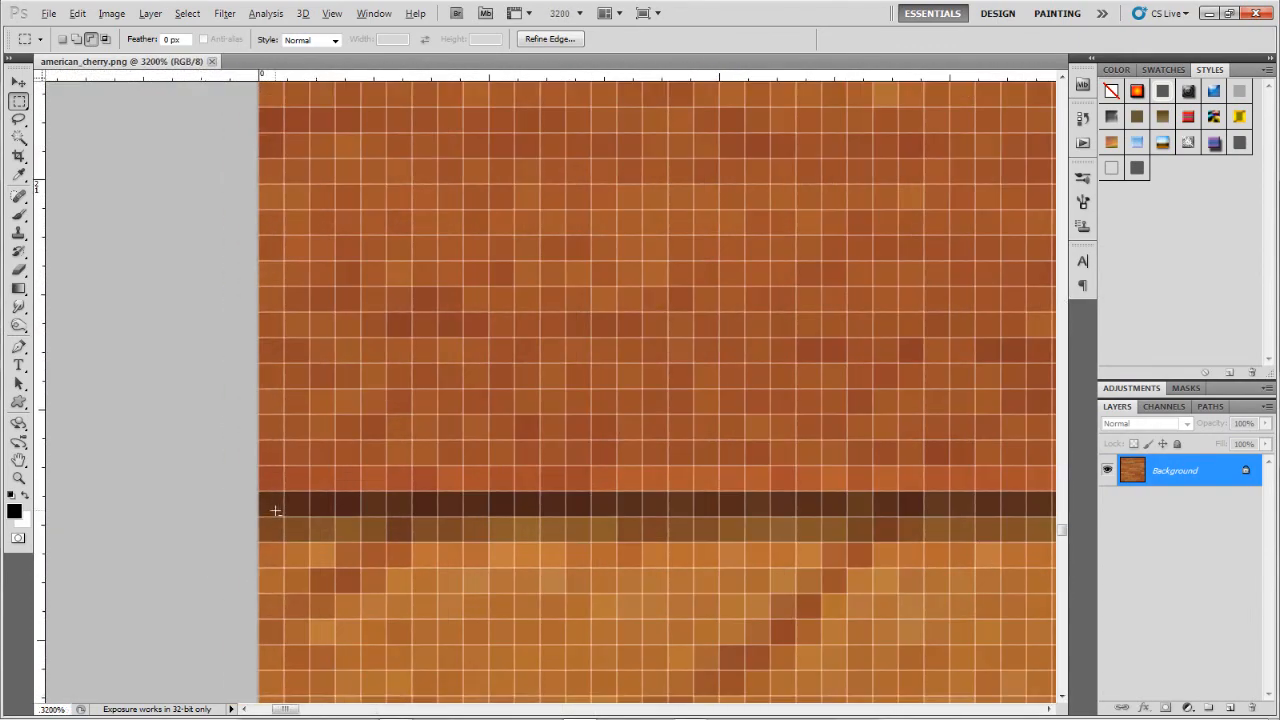
pyautogui.moveTo(636, 502); pyautogui.dragTo(1065, 502)
# - Add the dark horizontal seam beneath the tenth row of planks to the selection, from one image edge to the other
pyautogui.scroll(-10, 166, 498)
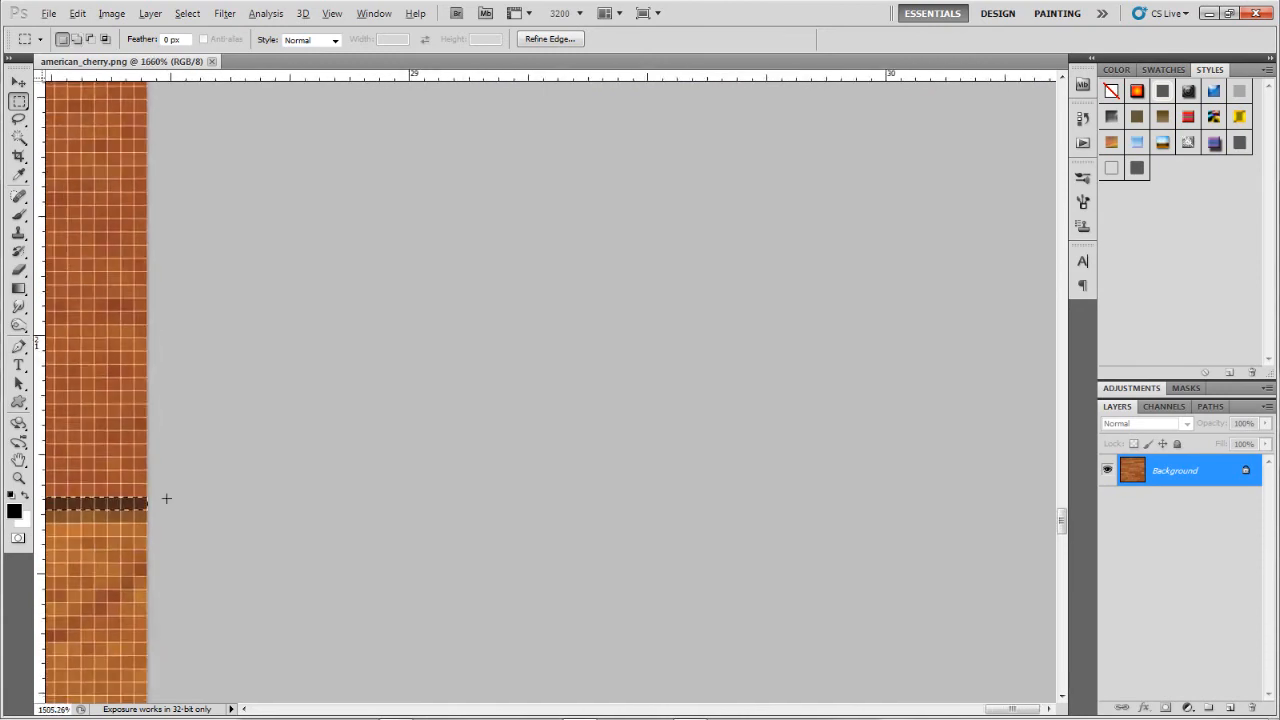
pyautogui.scroll(-2, 150, 510)
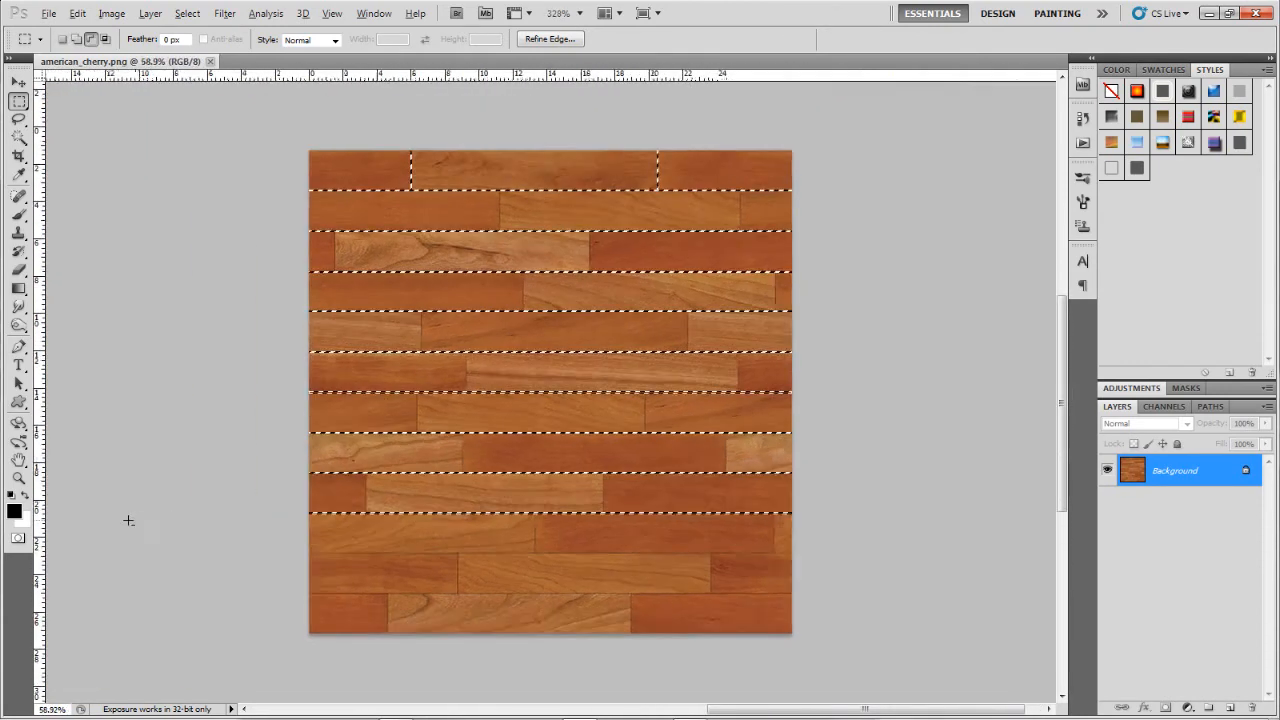
pyautogui.scroll(2, 305, 531)
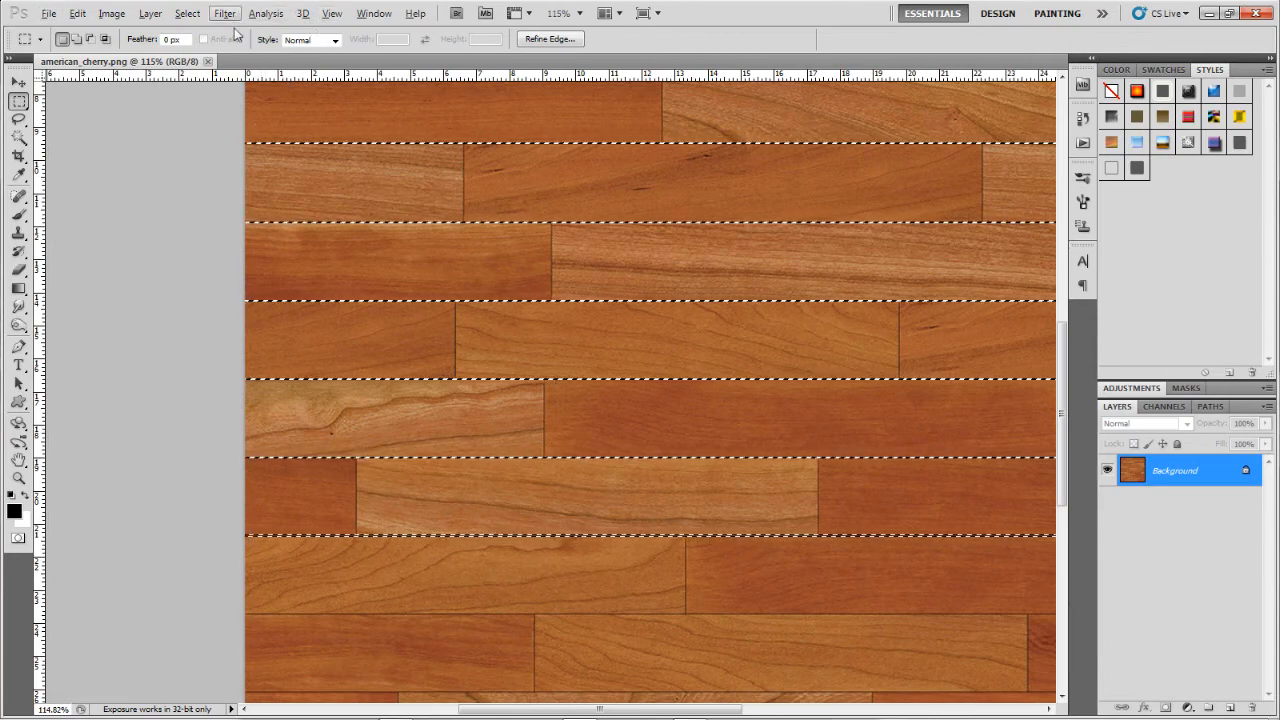
pyautogui.scroll(-1, 291, 200)
pyautogui.scroll(-4, 272, 559)
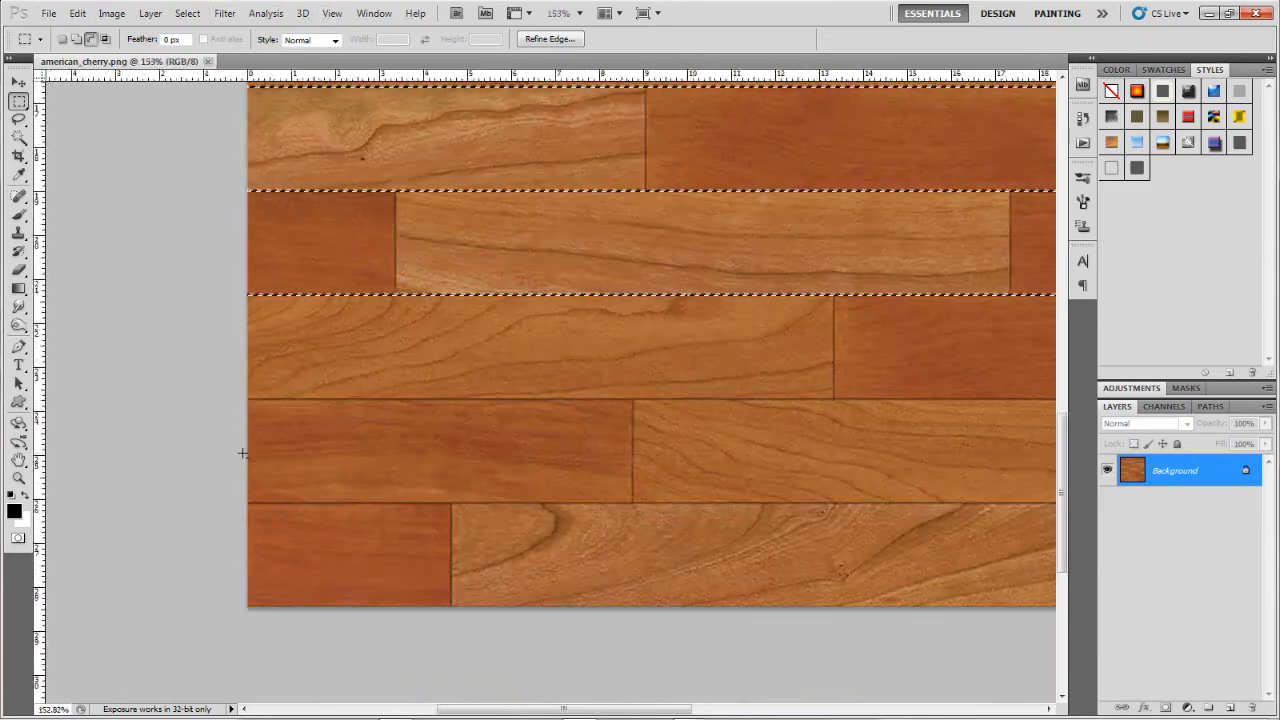
pyautogui.scroll(3, 242, 453)
pyautogui.scroll(3, 271, 357)
pyautogui.scroll(8, 206, 357)
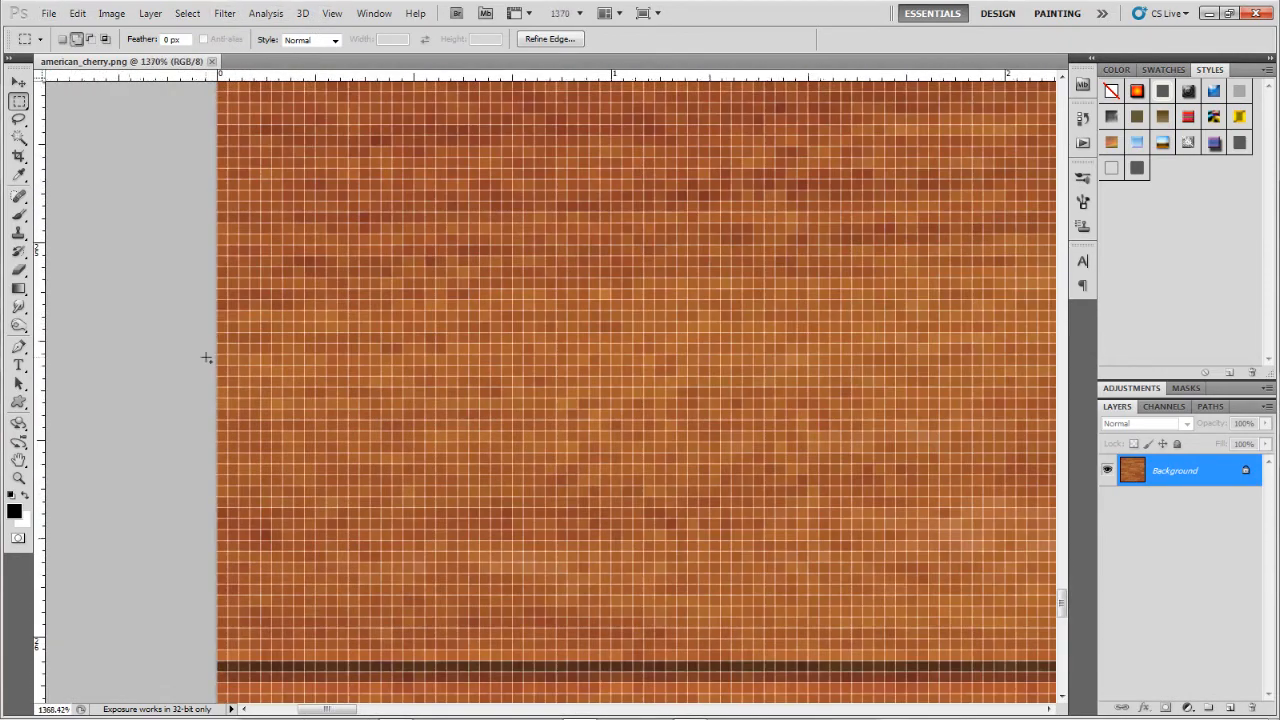
pyautogui.scroll(6, 246, 271)
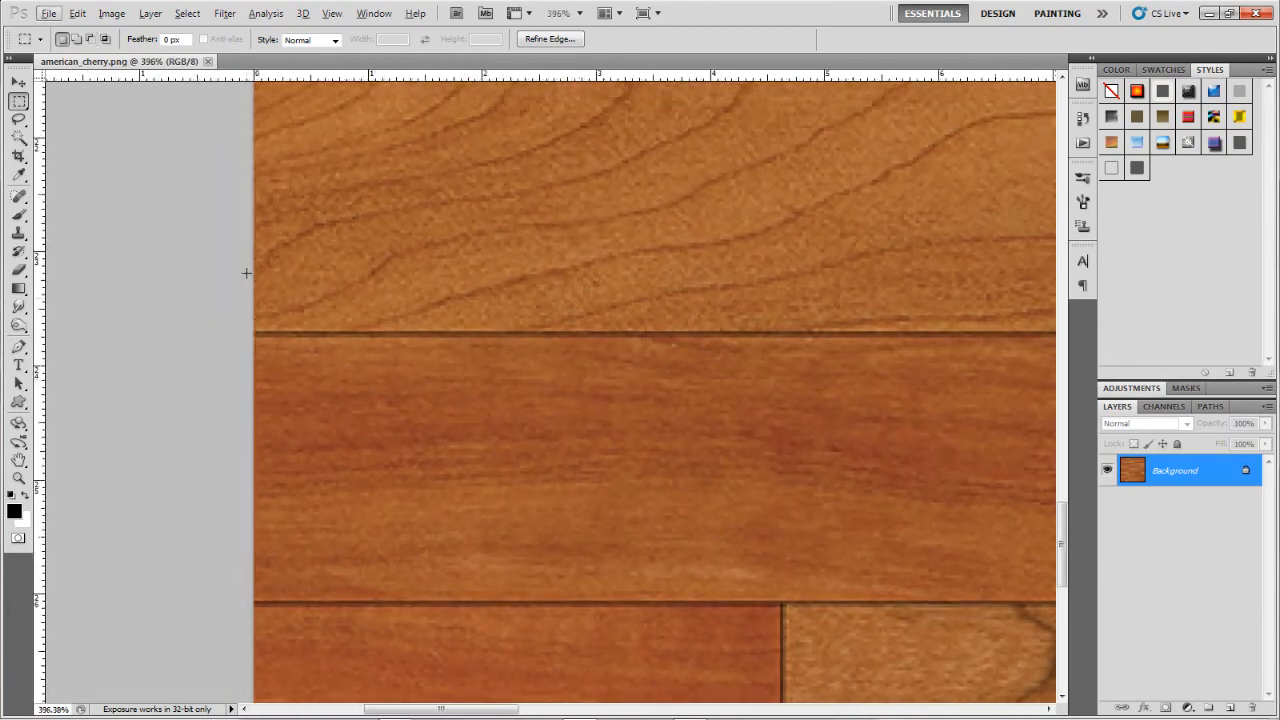
pyautogui.scroll(-1, 246, 380)
pyautogui.scroll(1, 242, 443)
pyautogui.scroll(5, 242, 443)
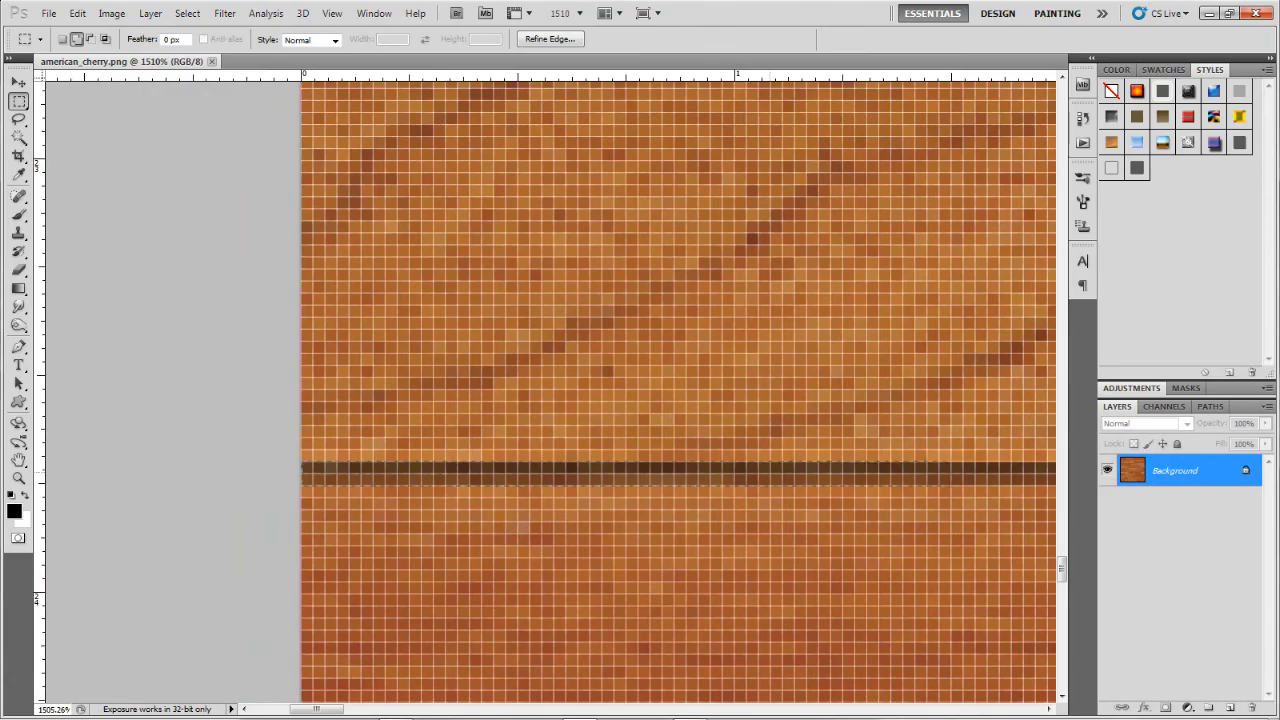
pyautogui.hscroll(15, 550, 390)
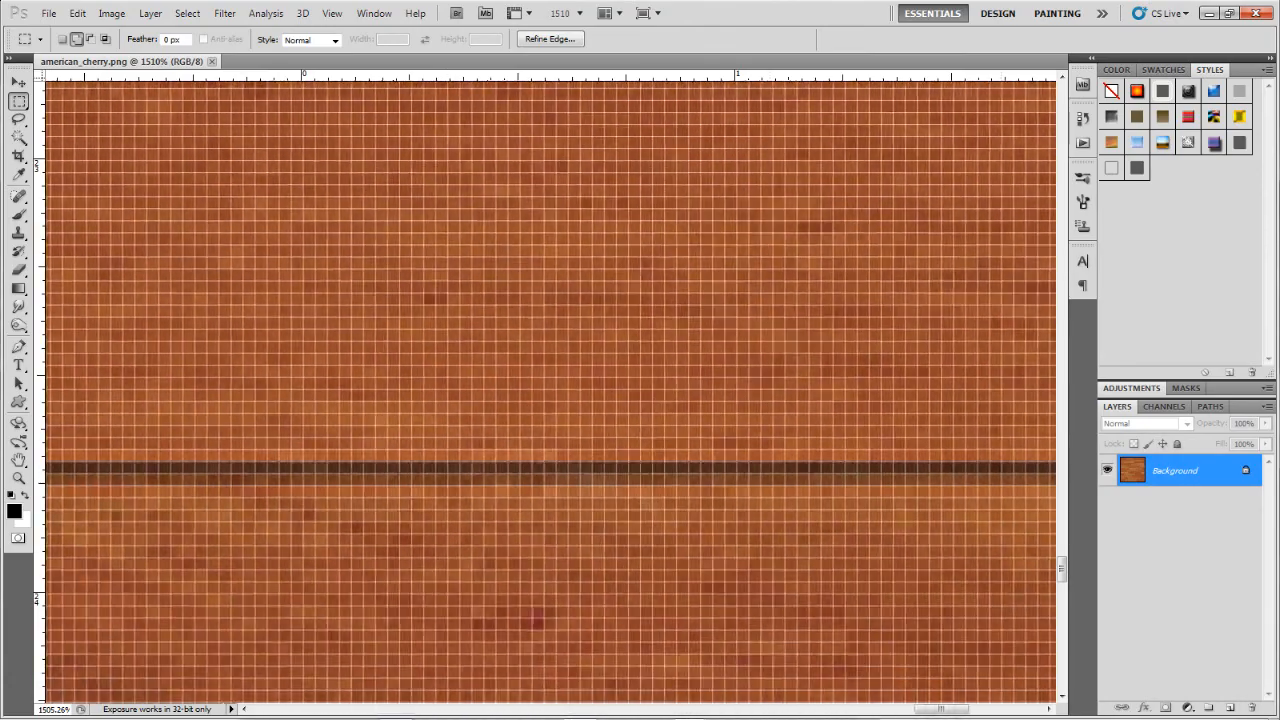
pyautogui.hscroll(5, 550, 390)
# - Add the dark horizontal seam beneath the eleventh row of planks to the selection across the full image width
pyautogui.scroll(-15, 186, 480)
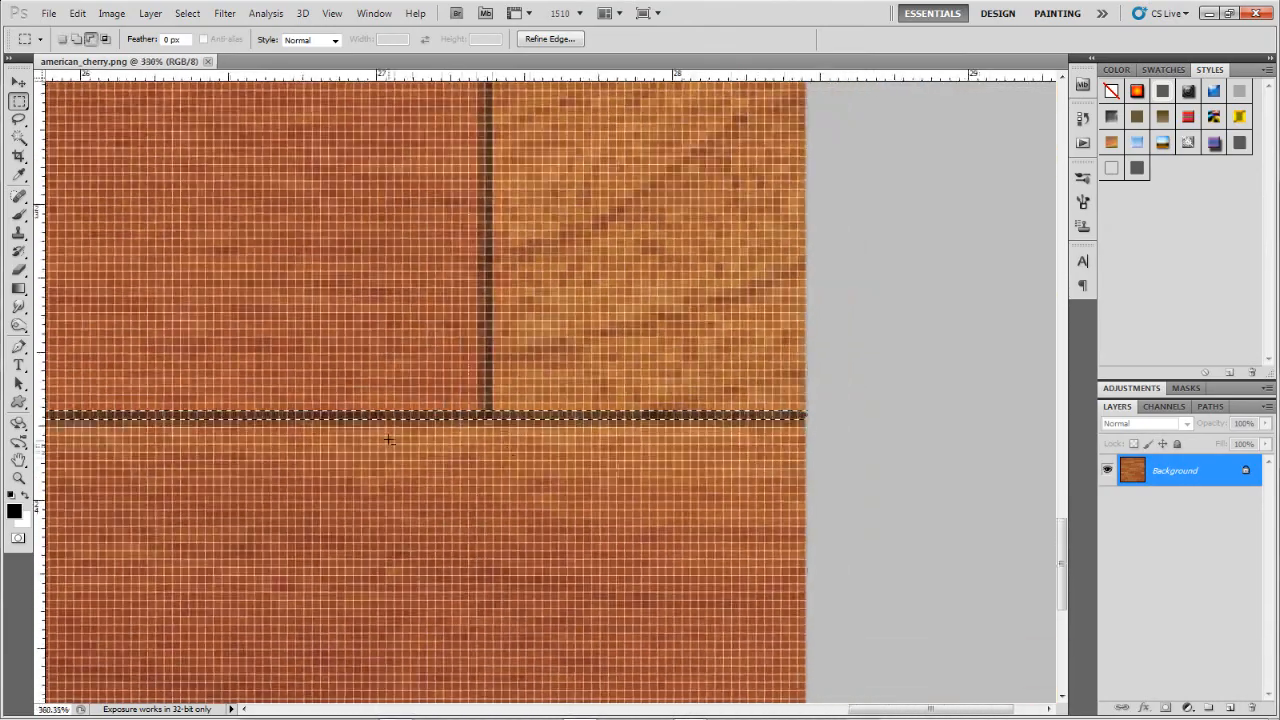
pyautogui.scroll(6, 283, 581)
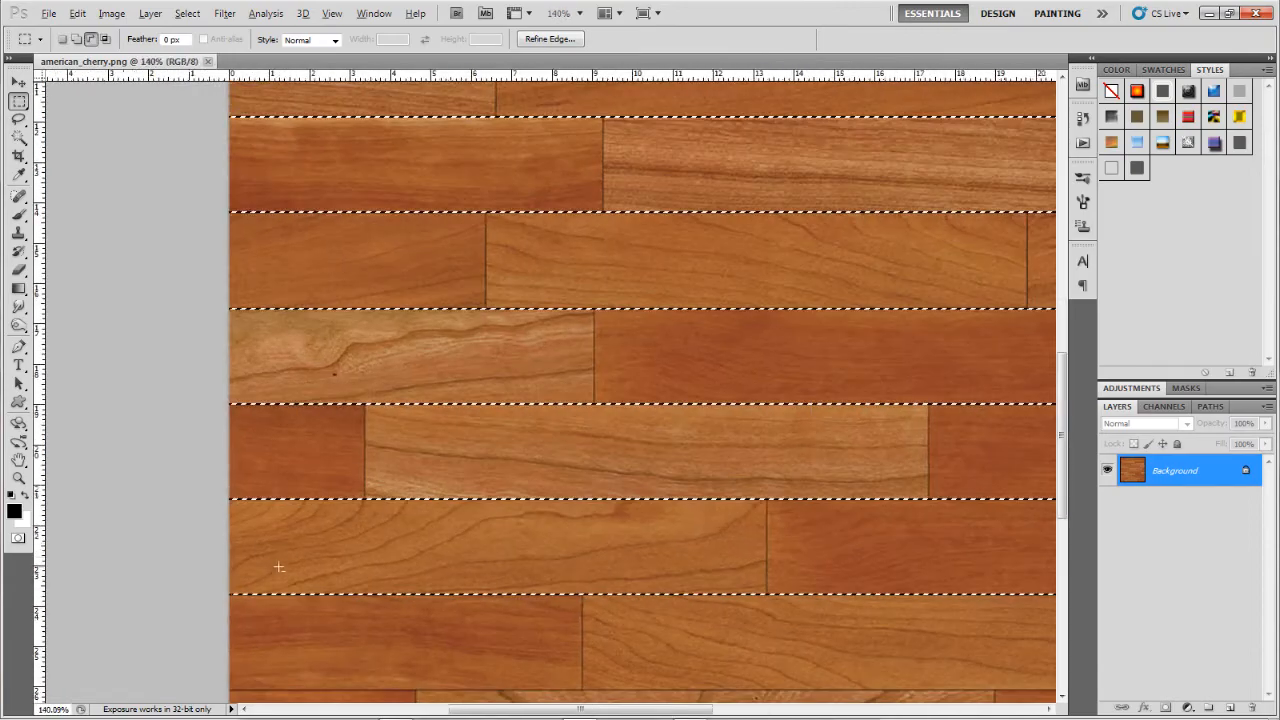
pyautogui.scroll(6, 260, 540)
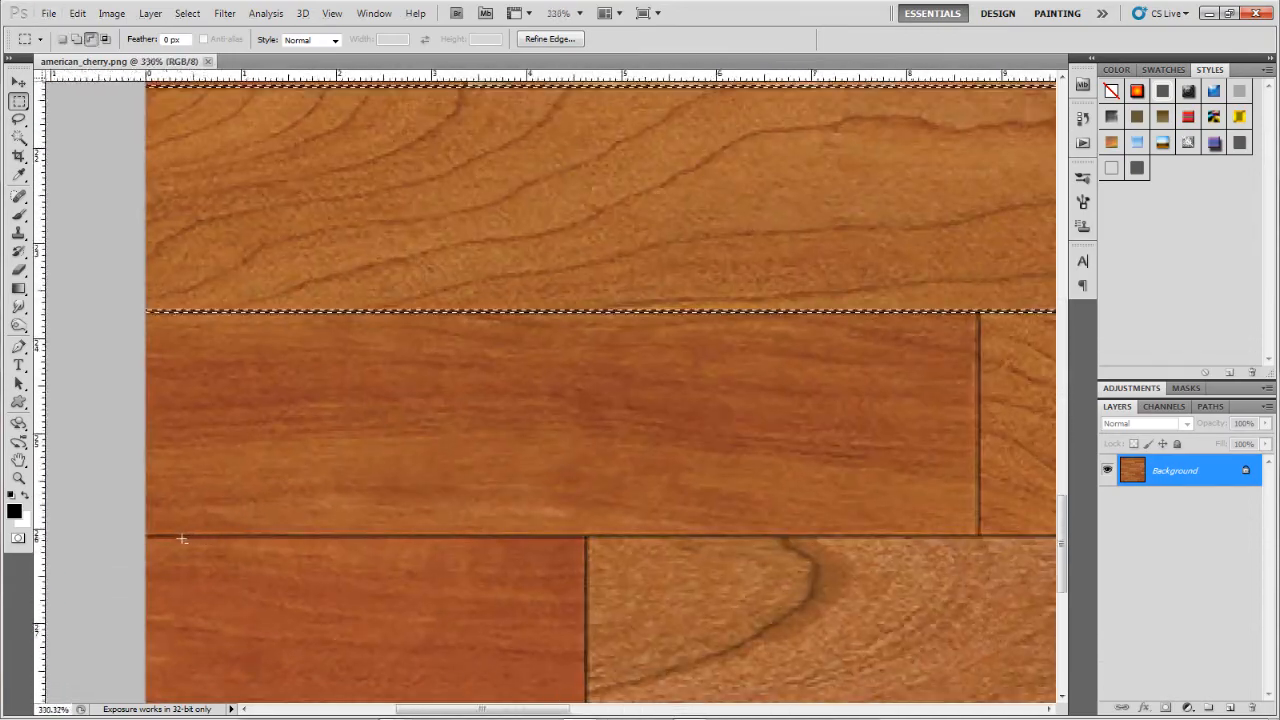
pyautogui.scroll(-2, 140, 525)
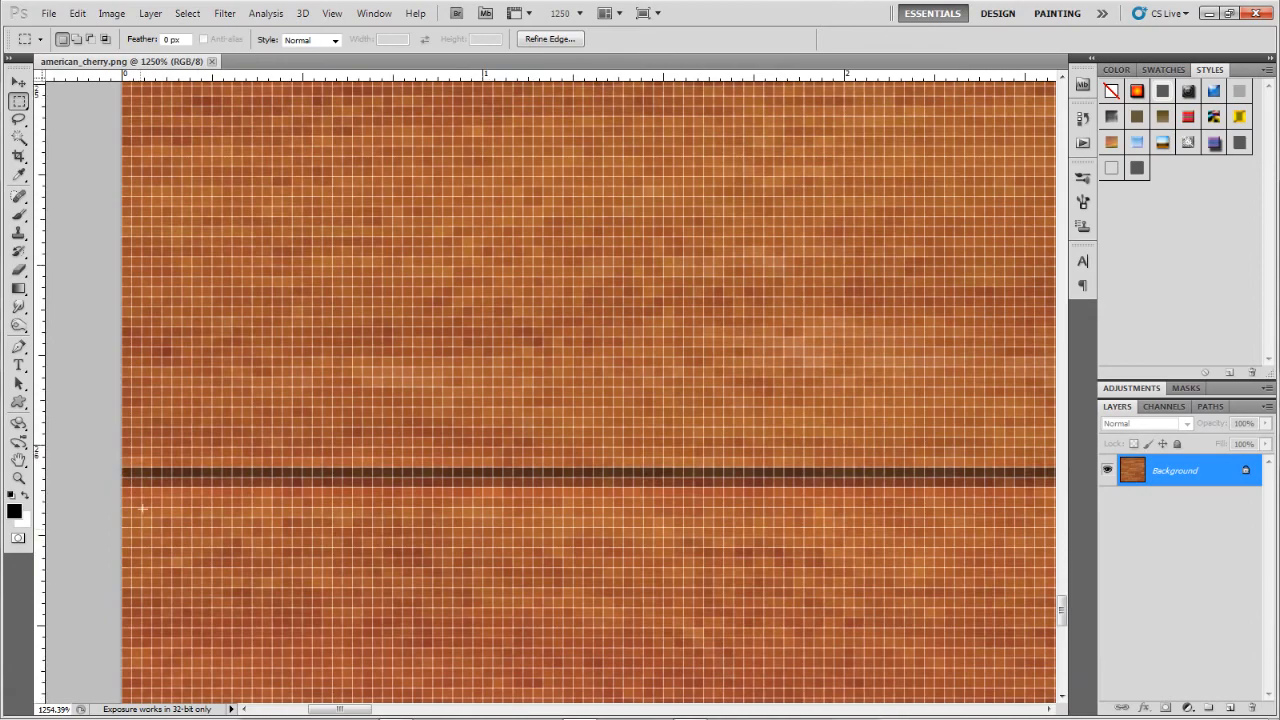
pyautogui.moveTo(790, 472); pyautogui.dragTo(1062, 466)
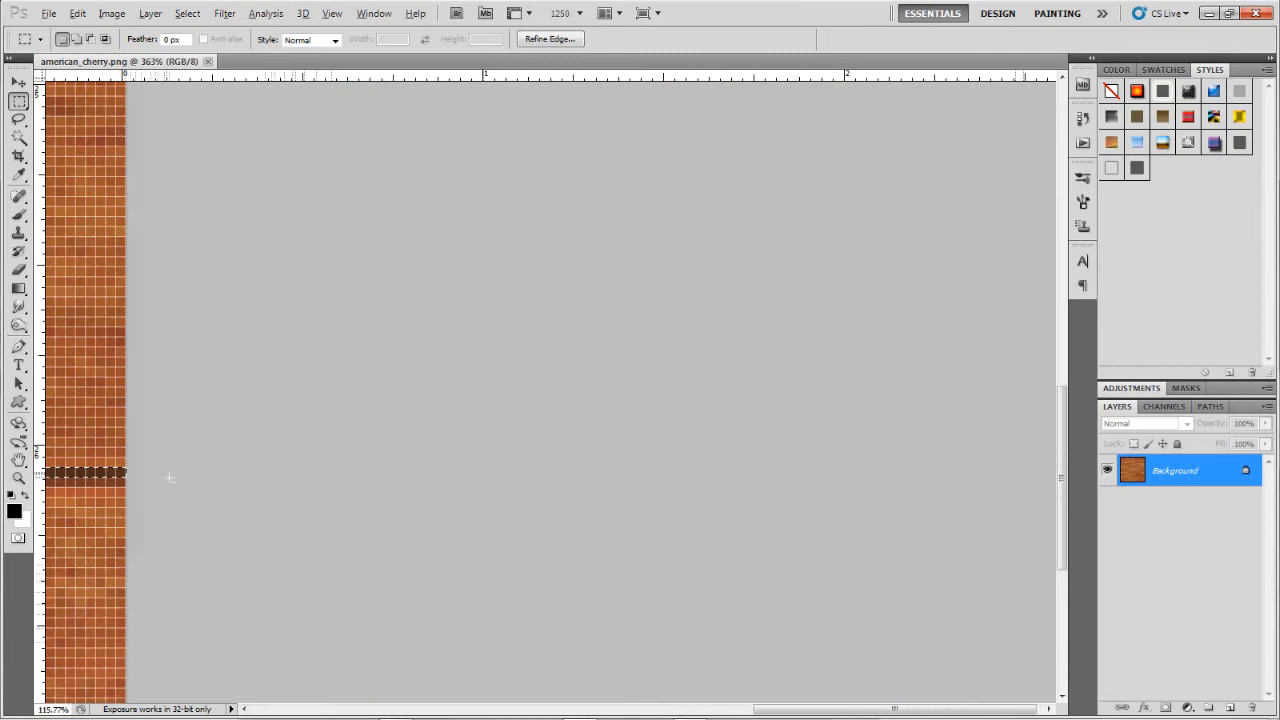
# - Add the first vertical seam in the second row of planks to the selection, between the horizontal seams above and below it
pyautogui.scroll(-8, 170, 478)
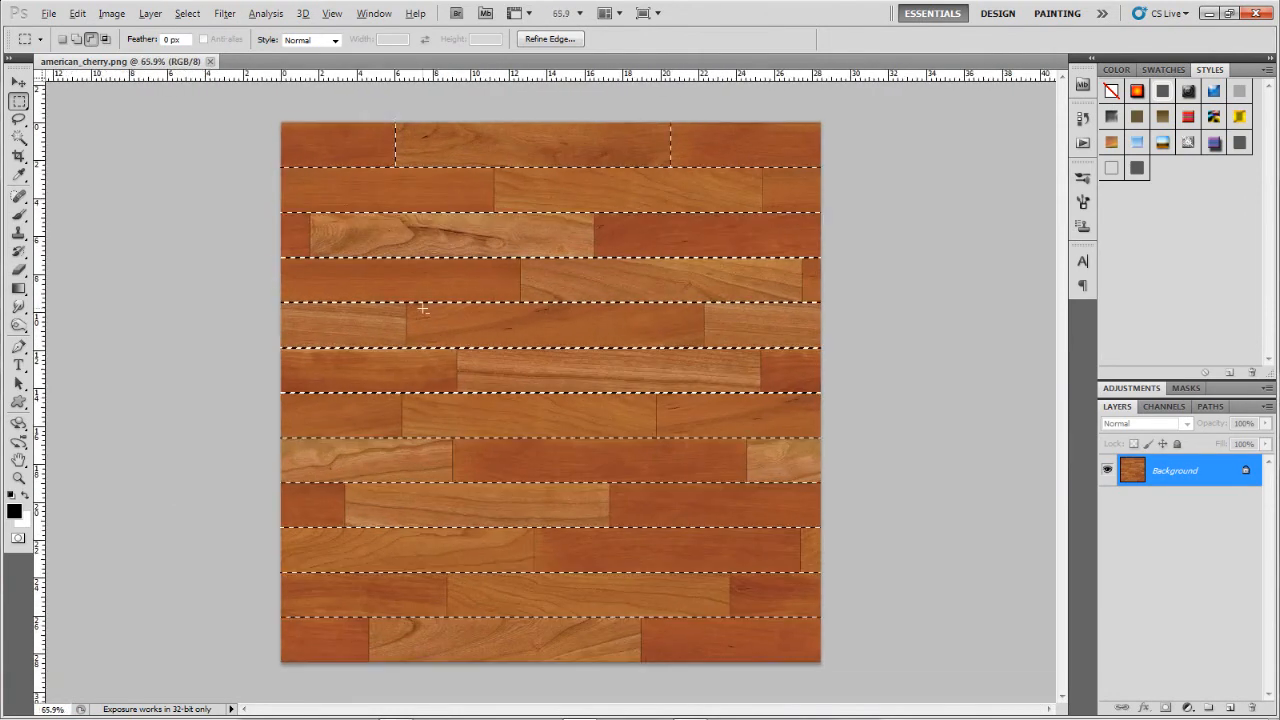
pyautogui.scroll(5, 536, 228)
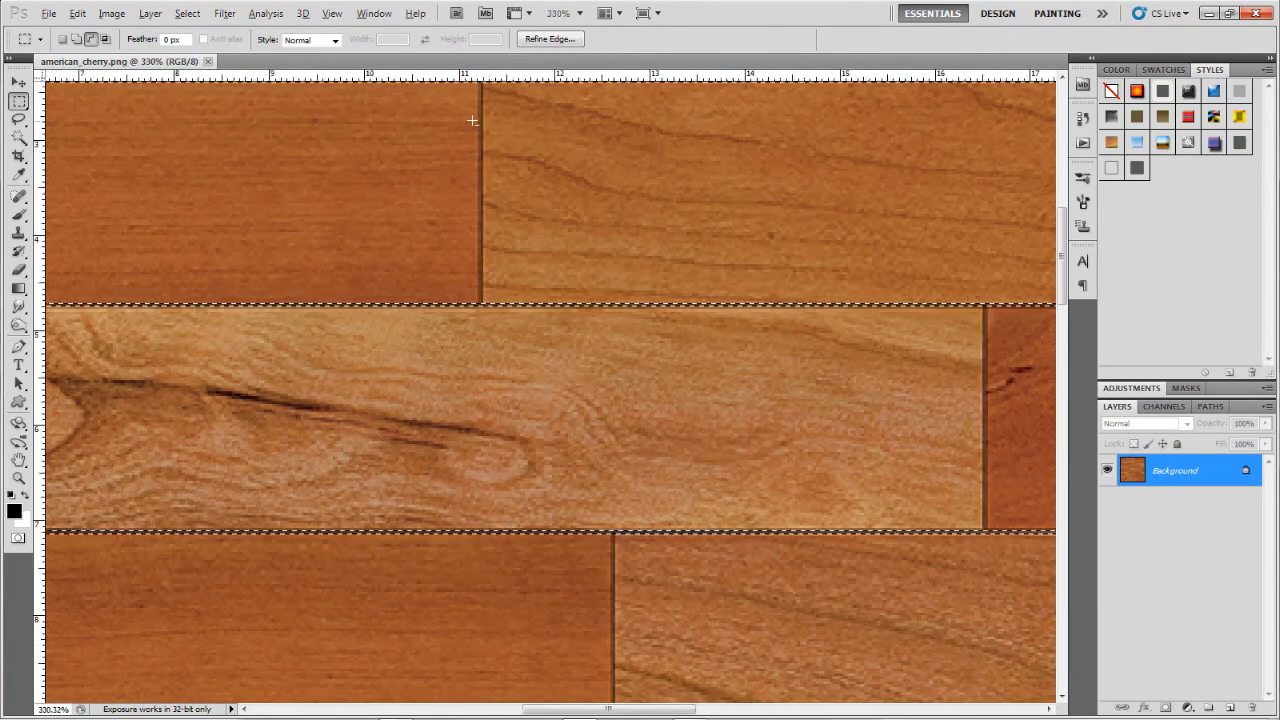
pyautogui.scroll(1, 472, 120)
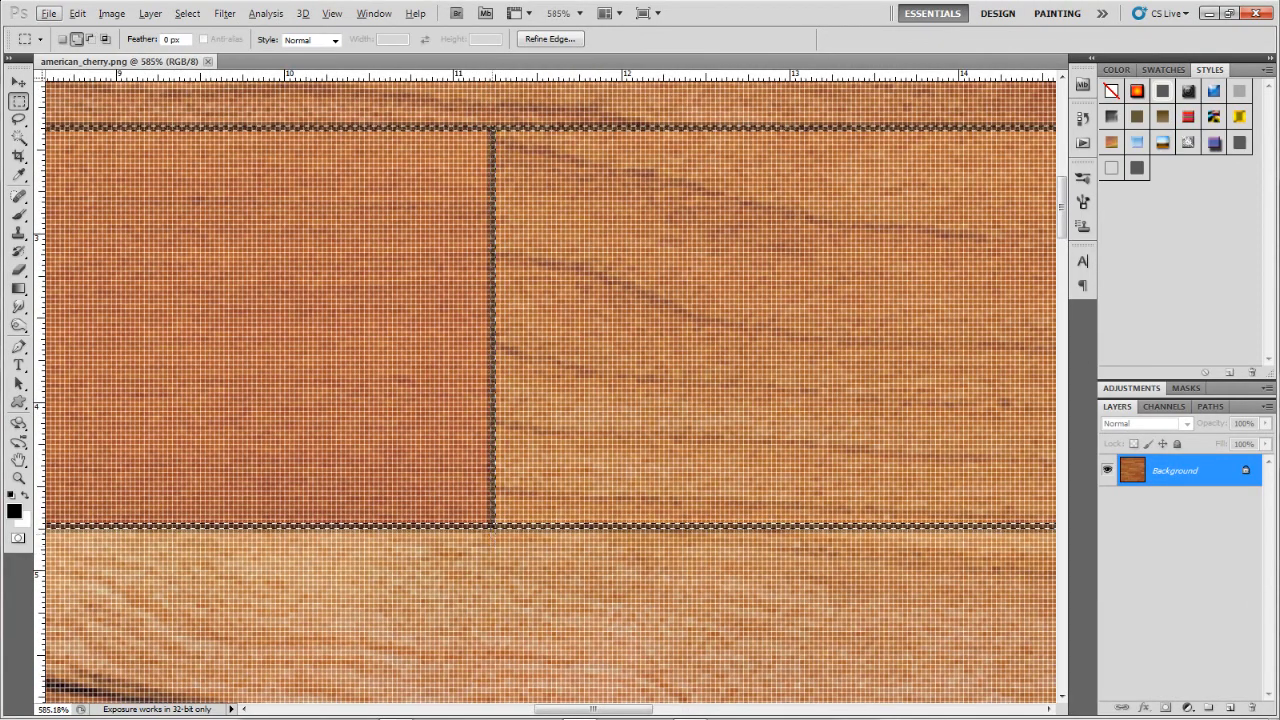
# - Add the second vertical seam in the second row, near the image's right edge, to the selection over the row's full height
pyautogui.scroll(-6, 640, 466)
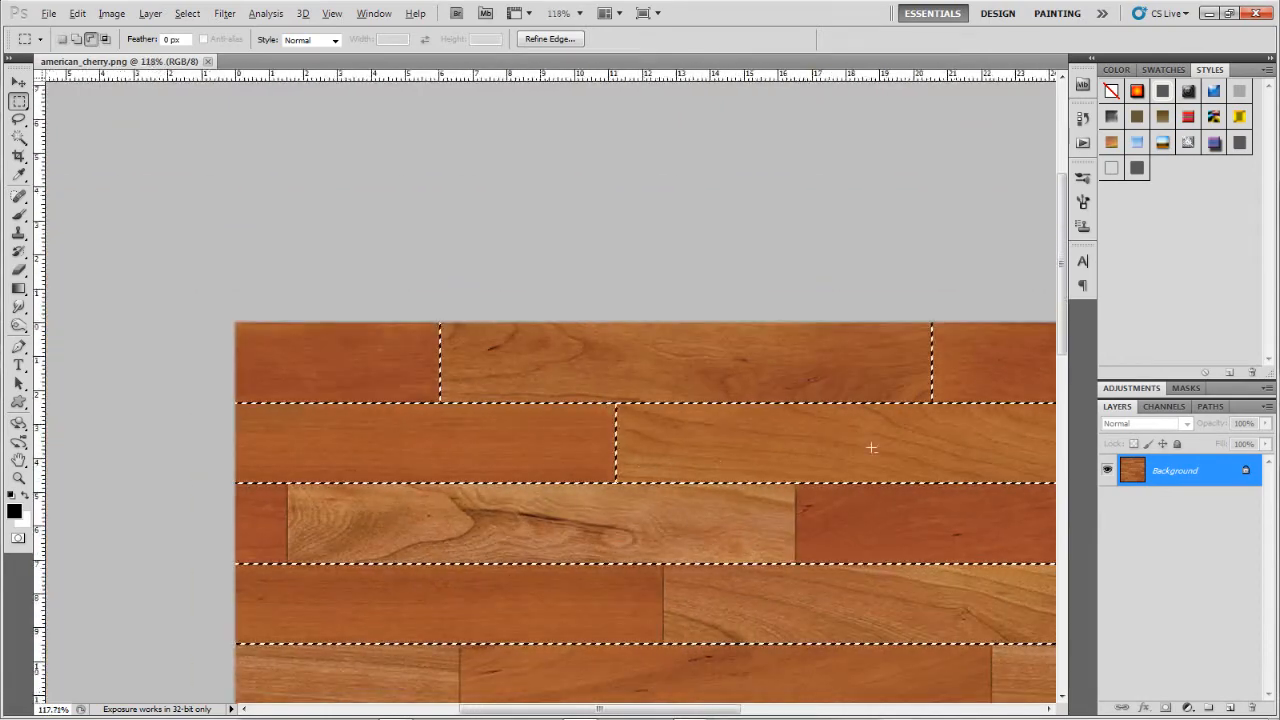
pyautogui.scroll(4, 940, 463)
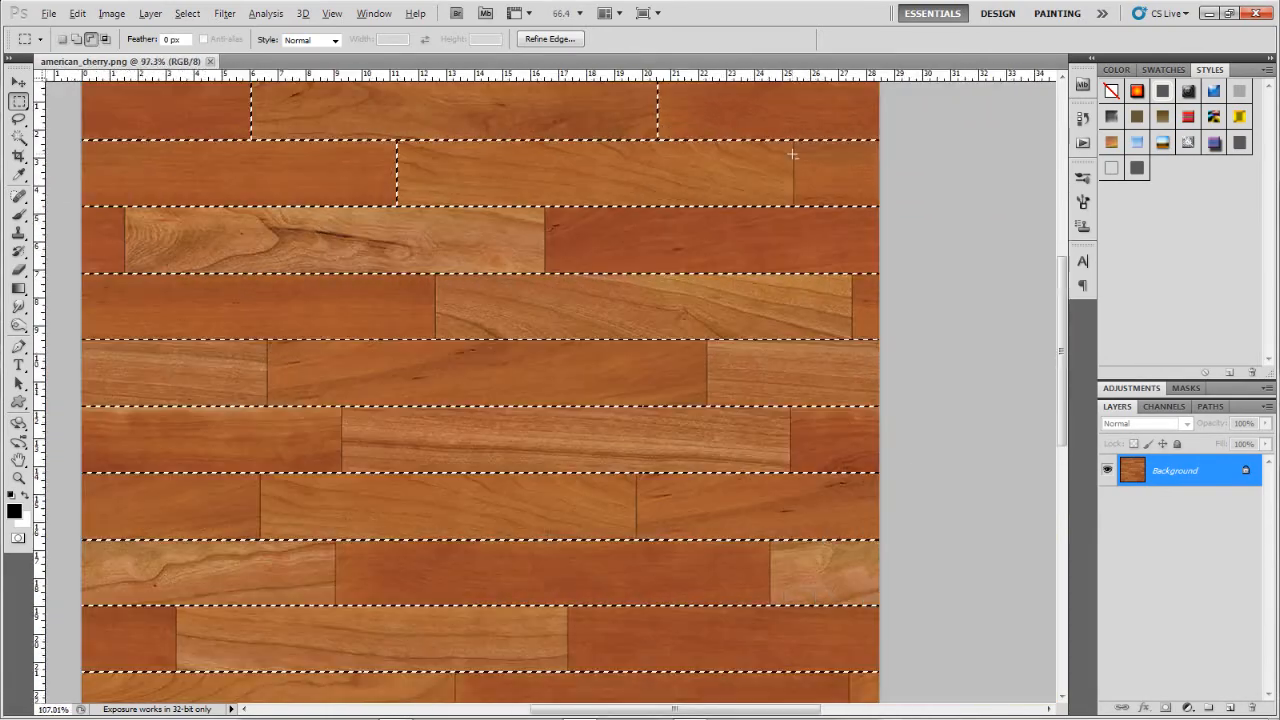
pyautogui.scroll(4, 888, 127)
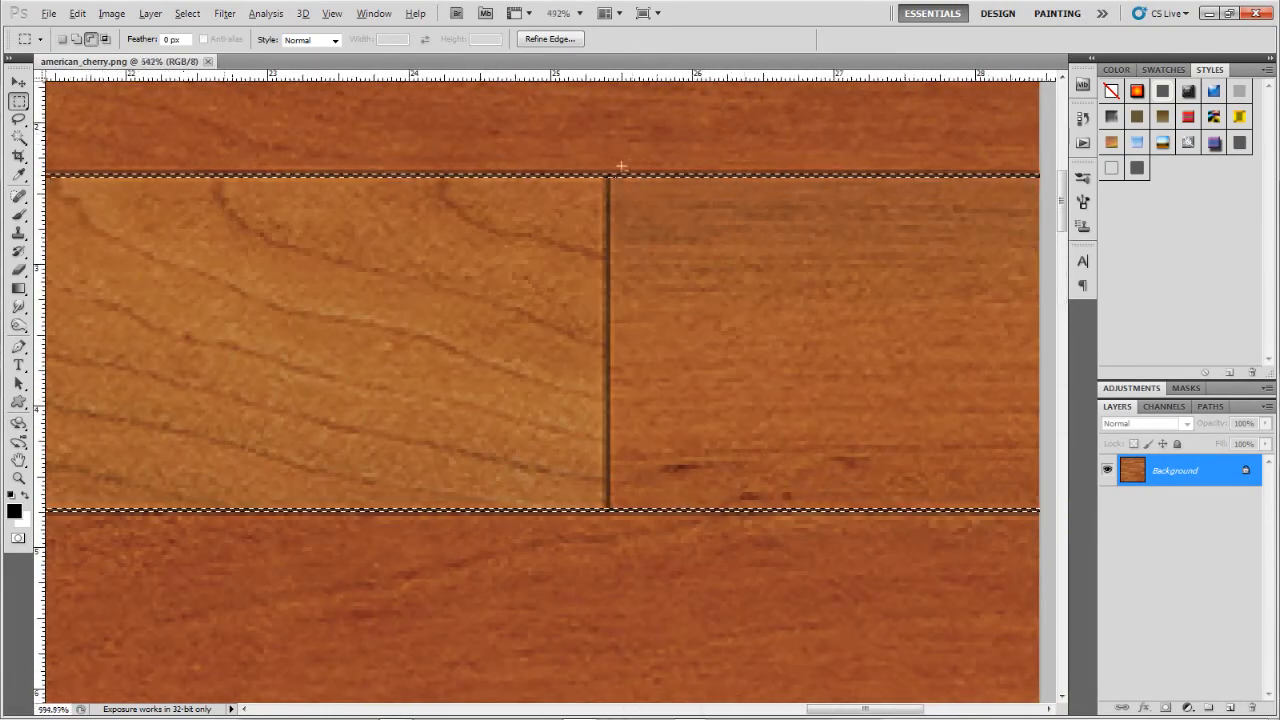
pyautogui.scroll(-3, 600, 160)
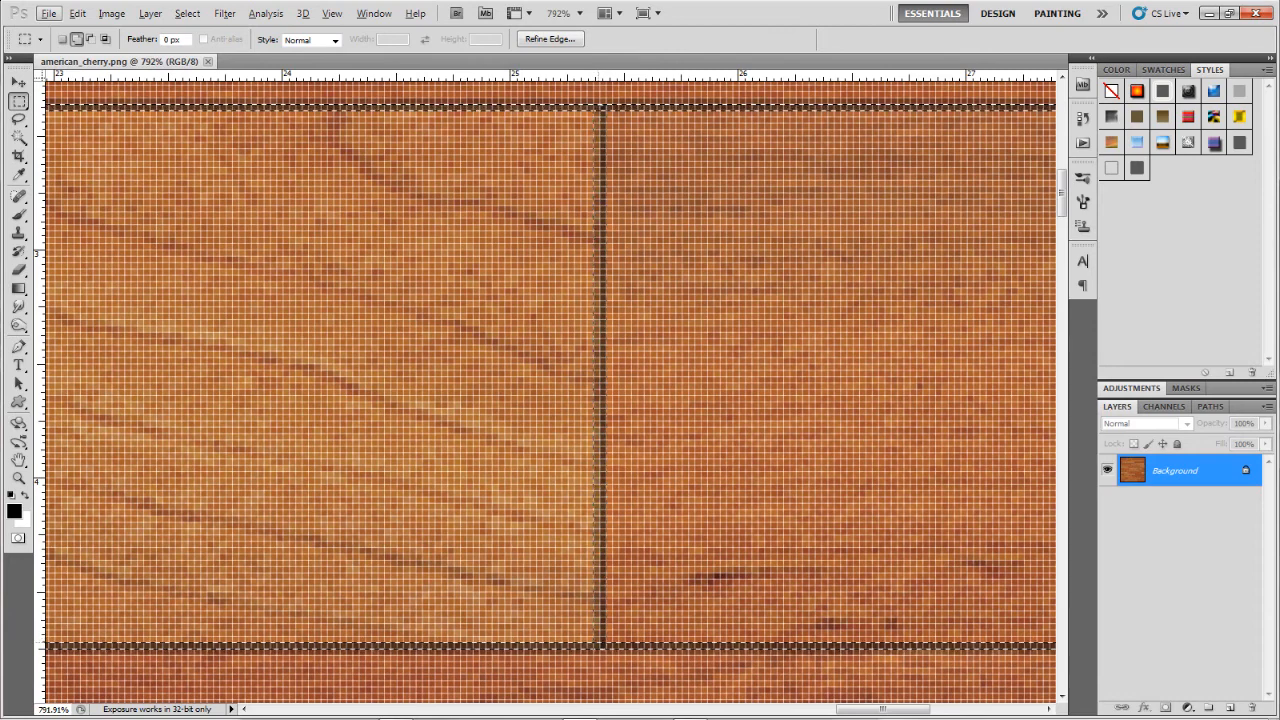
# - Add the vertical seam between the knotted plank and the dark red plank in the third row to the selection
pyautogui.scroll(-10, 603, 615)
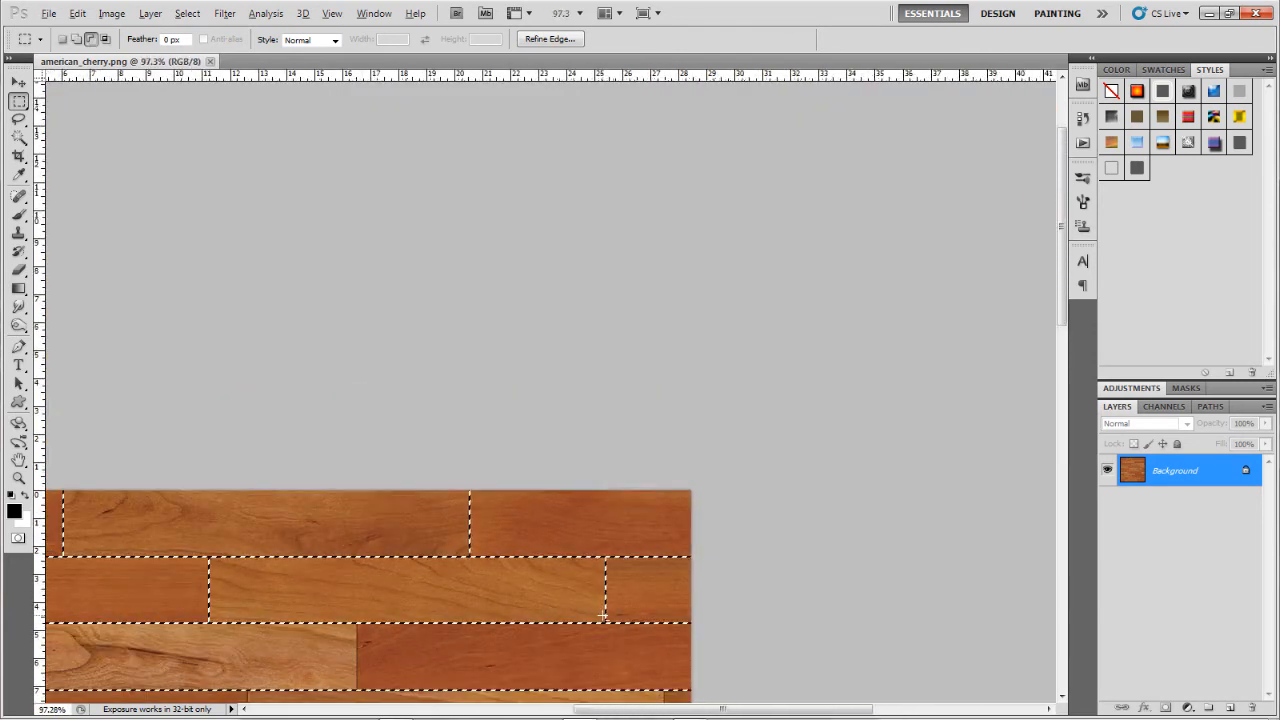
pyautogui.scroll(8, 588, 207)
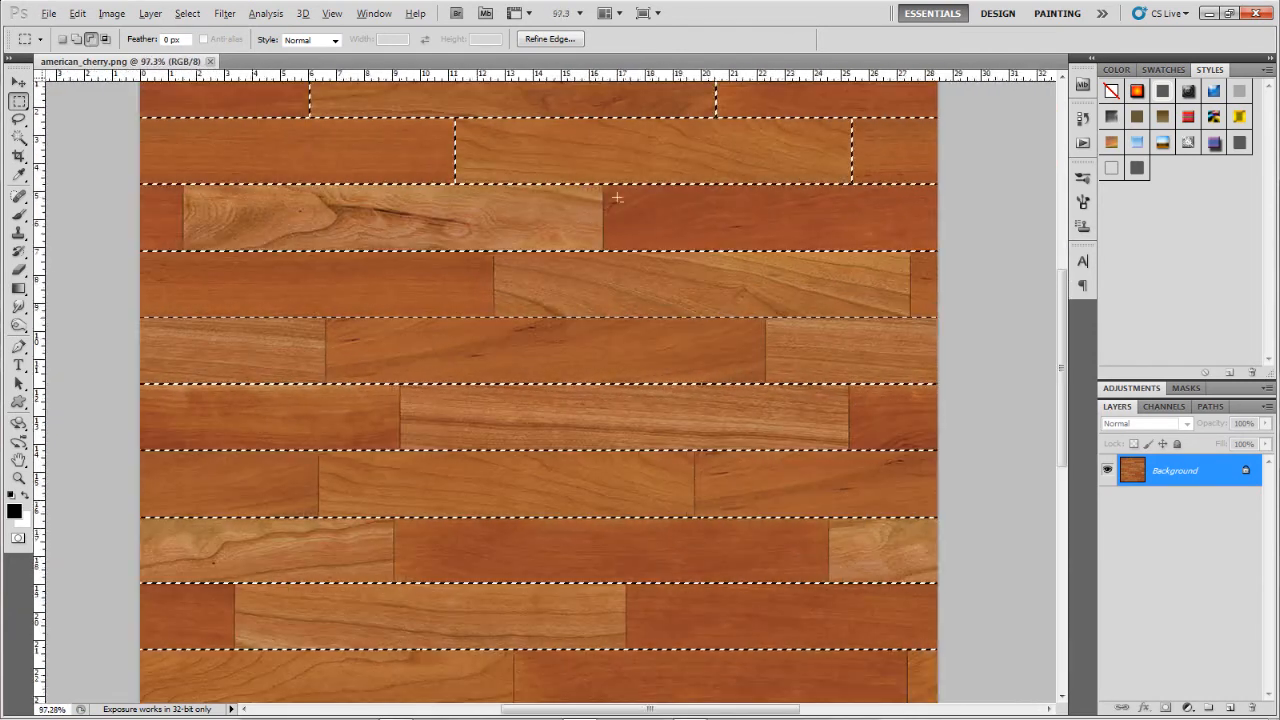
pyautogui.scroll(3, 588, 207)
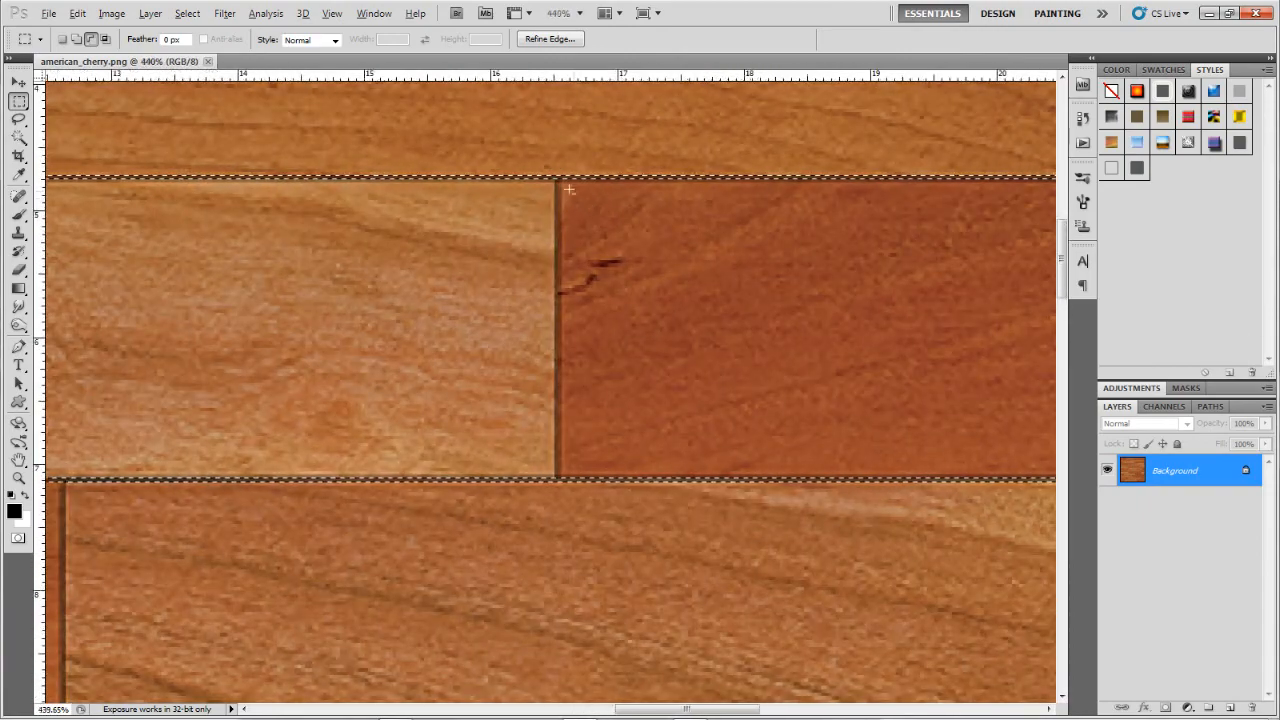
pyautogui.scroll(2, 560, 186)
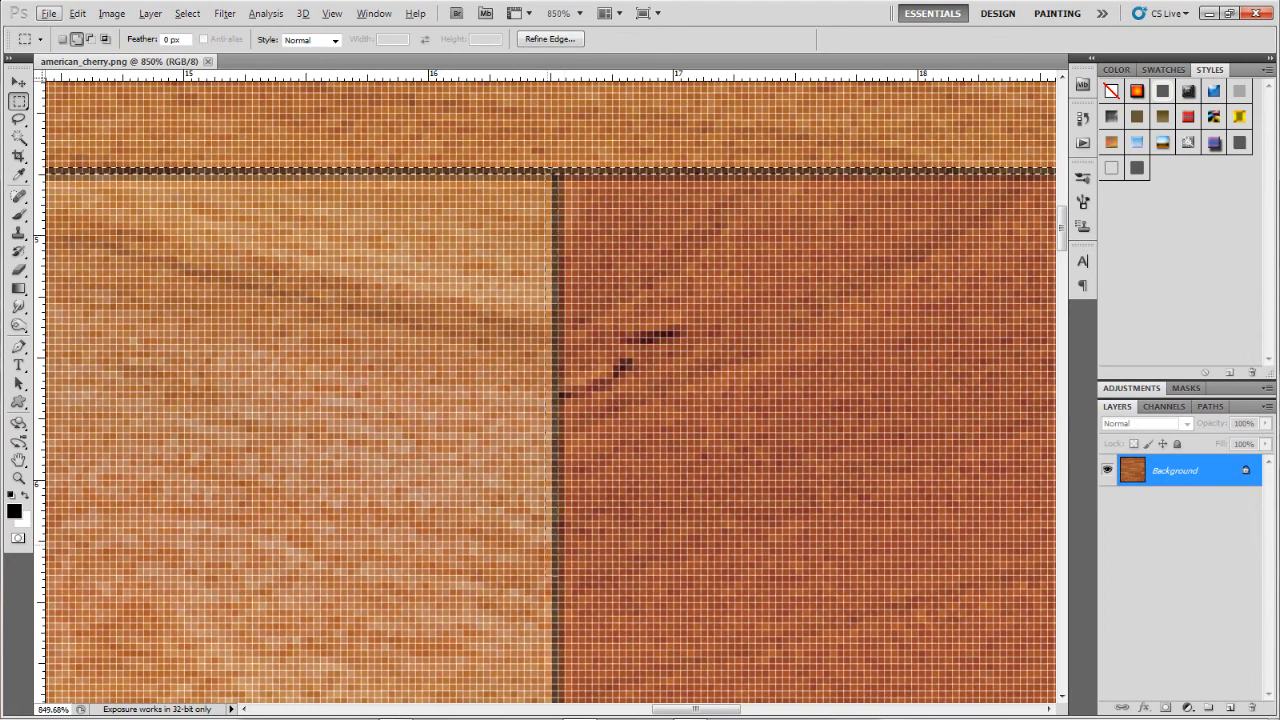
pyautogui.scroll(-5, 556, 391)
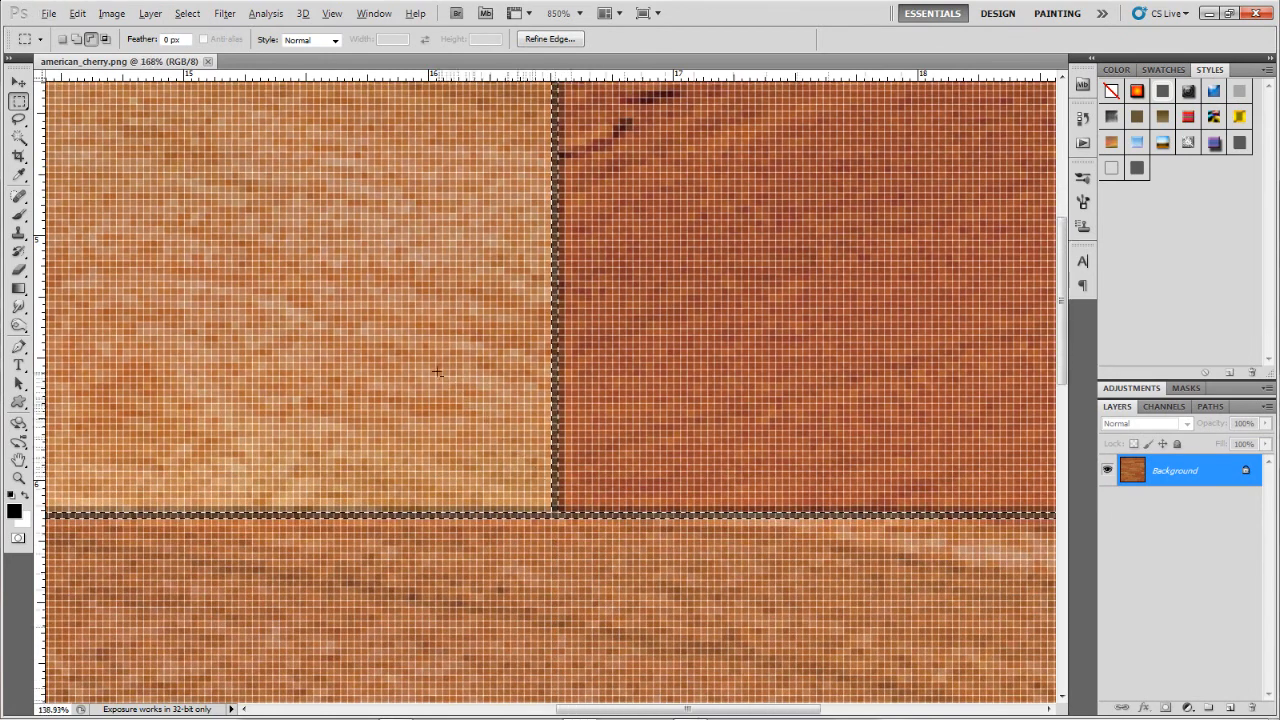
# - Add the vertical seam near the image's left edge in the third row to the selection over the row's full height
pyautogui.hotkey('ctrl', '0')
pyautogui.scroll(1, 429, 191)
pyautogui.scroll(10, 222, 223)
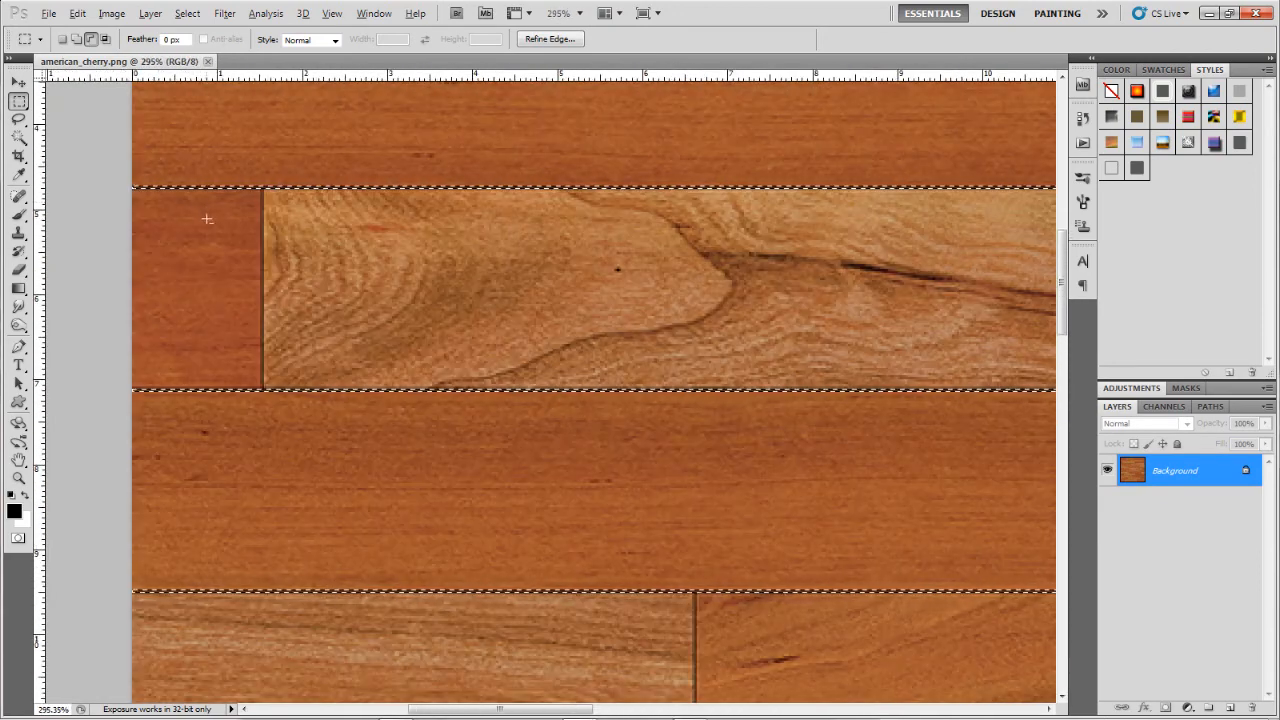
pyautogui.scroll(4, 205, 205)
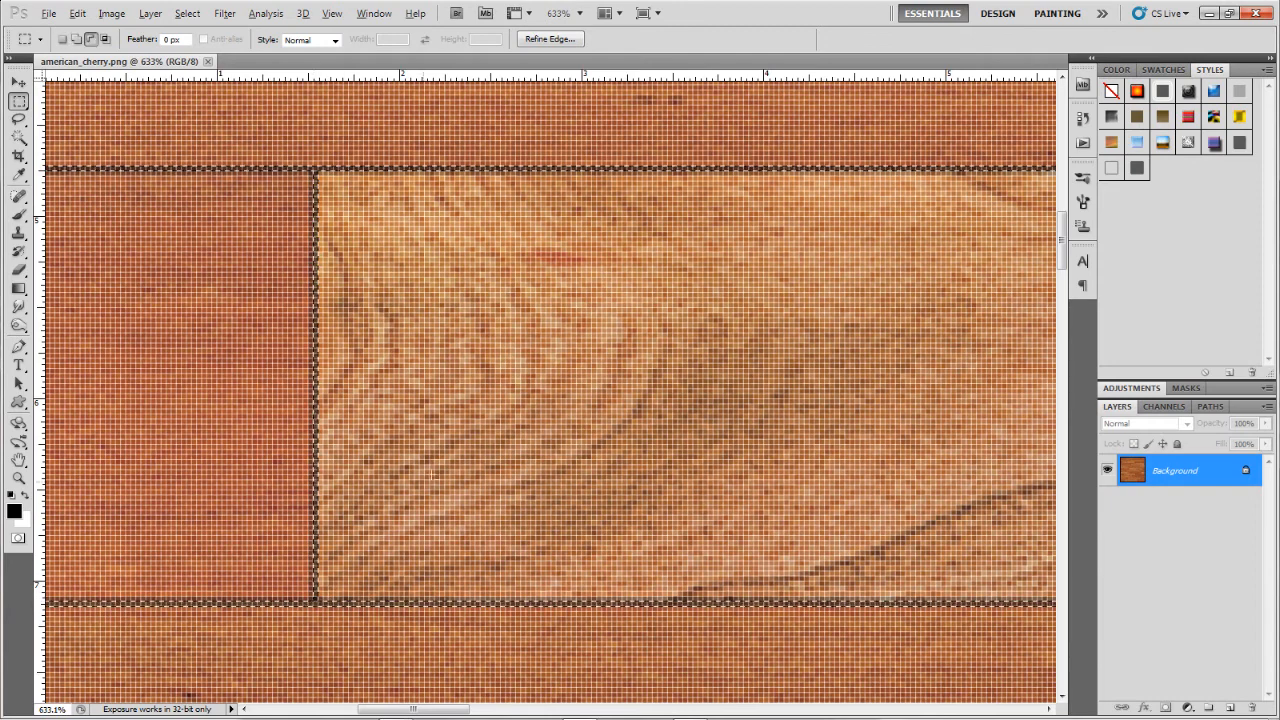
# - Add the first vertical seam in the fourth row of planks to the selection, spanning the row between its horizontal seams
pyautogui.scroll(-12, 316, 222)
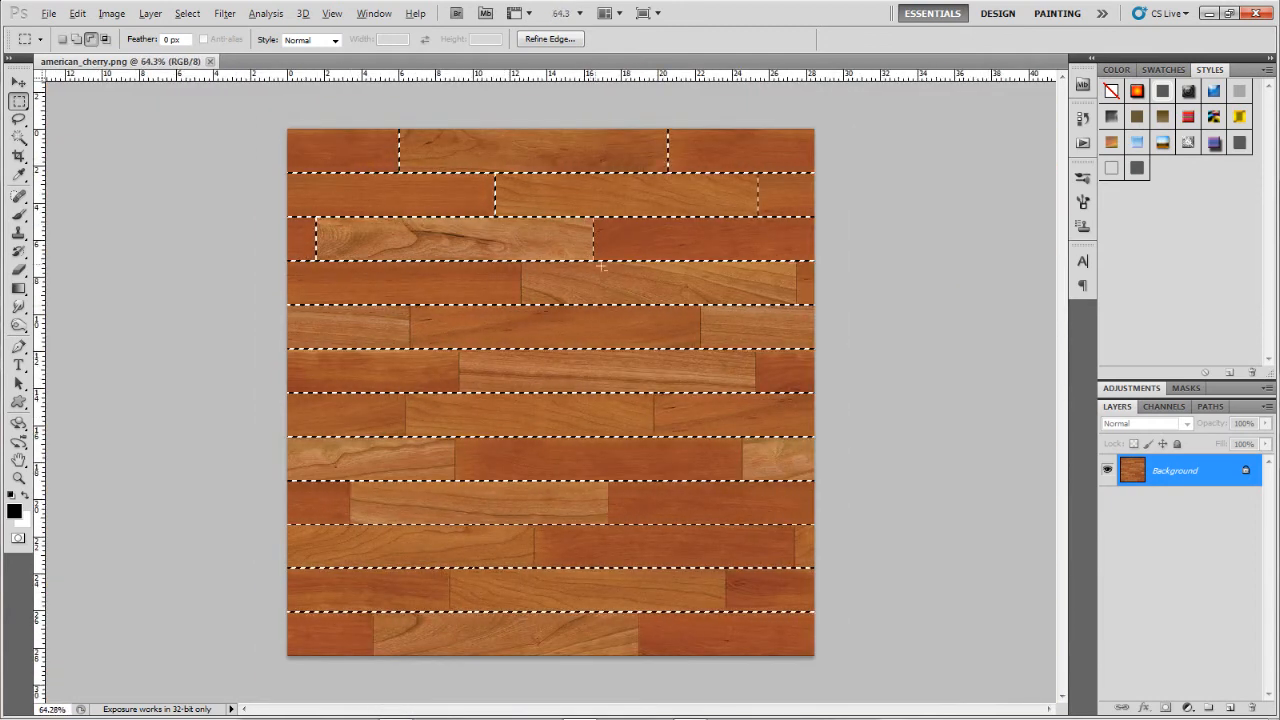
pyautogui.scroll(5, 316, 224)
pyautogui.scroll(7, 441, 250)
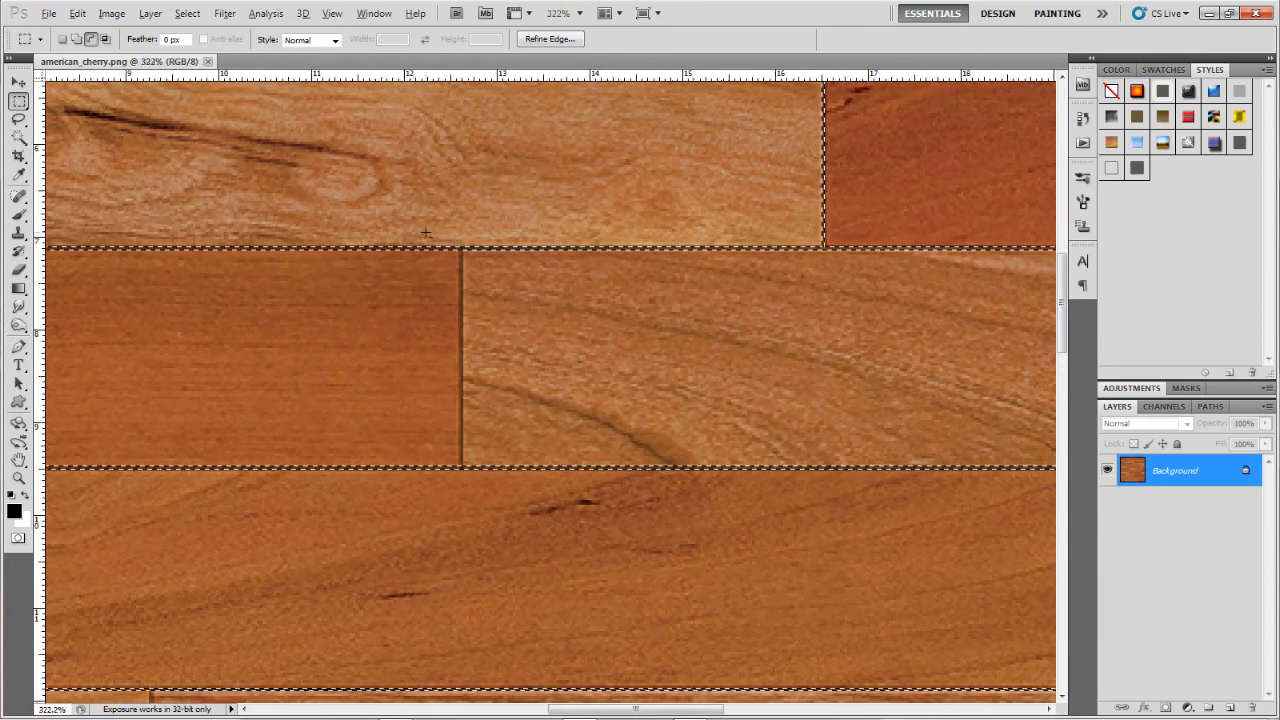
pyautogui.scroll(-3, 470, 268)
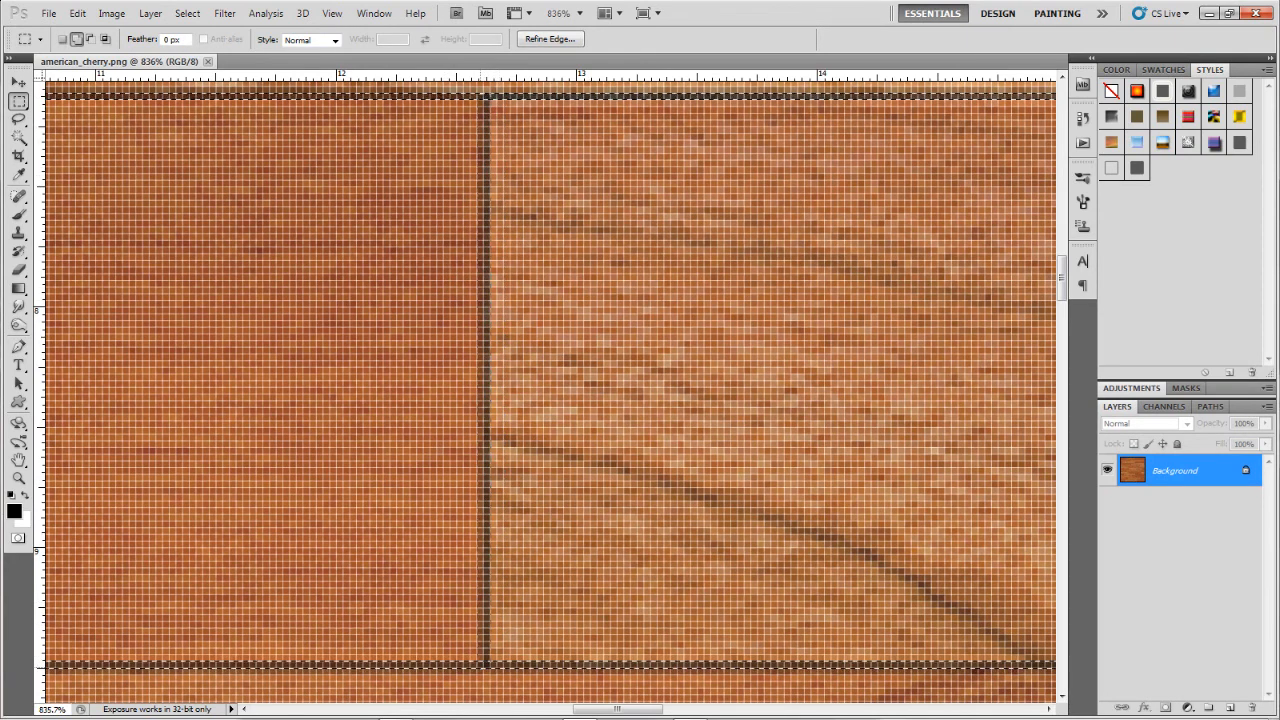
pyautogui.scroll(-4, 548, 510)
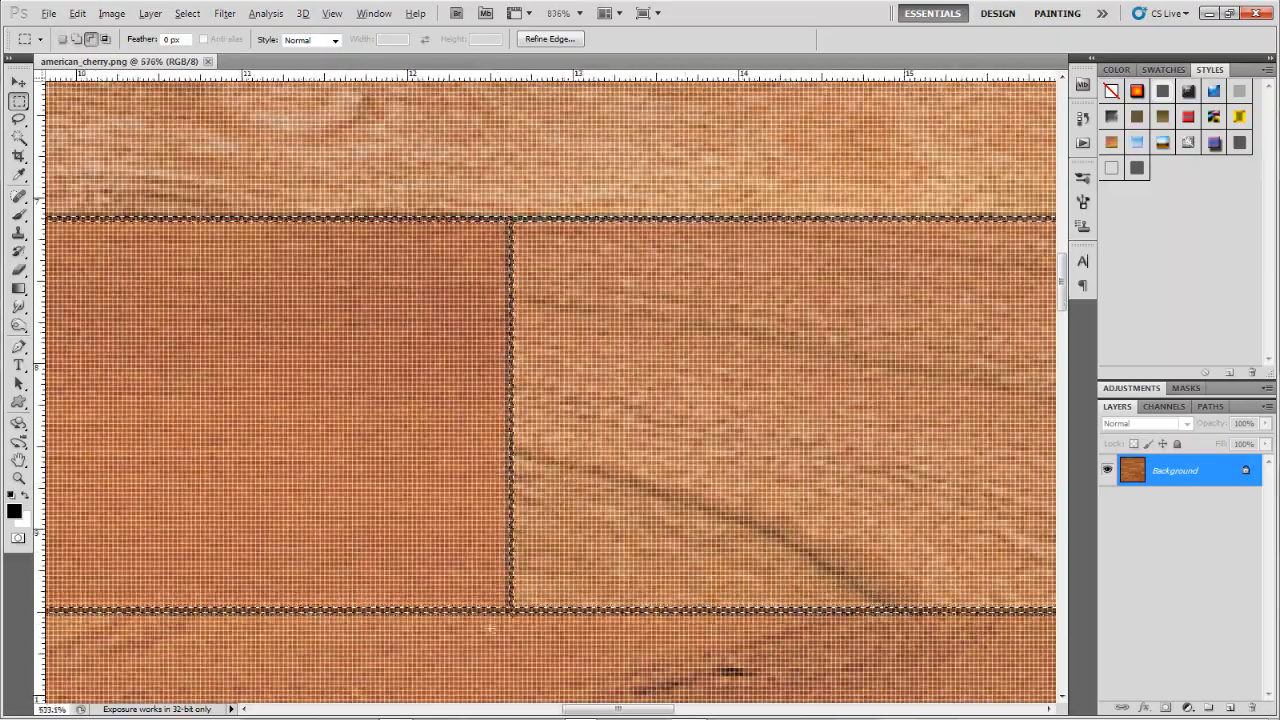
# - Subtract the part of the selection that overshoots the horizontal seam below the fourth row's first vertical seam
pyautogui.scroll(10, 520, 618)
pyautogui.scroll(-3, 530, 615)
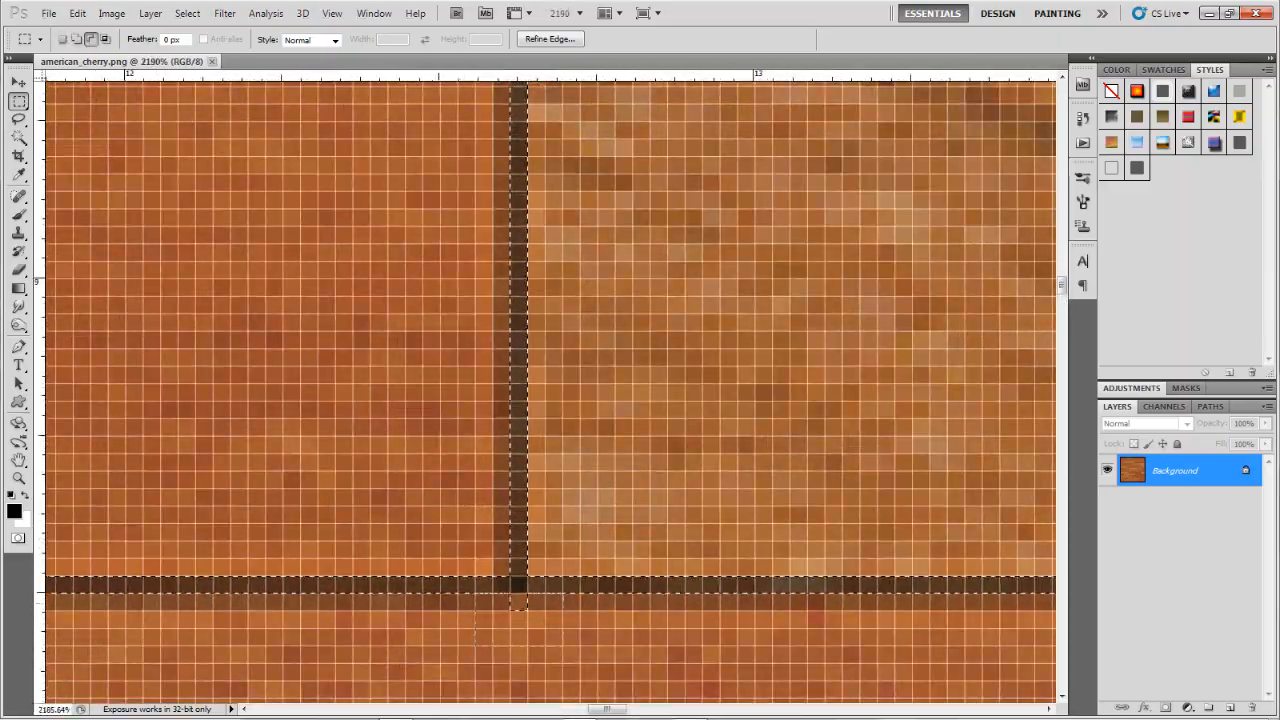
pyautogui.scroll(-18, 505, 557)
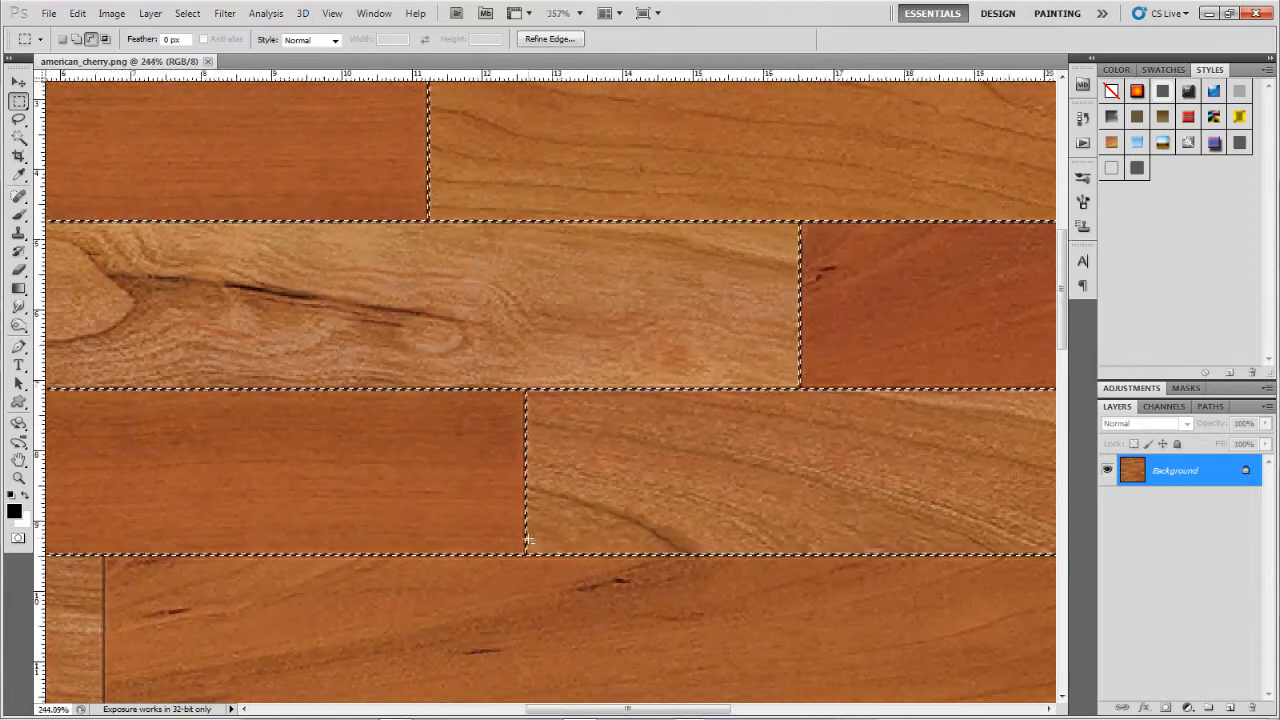
# - Add the second vertical seam in the fourth row, near the image's right edge, to the selection over the row's full height
pyautogui.scroll(-2, 530, 540)
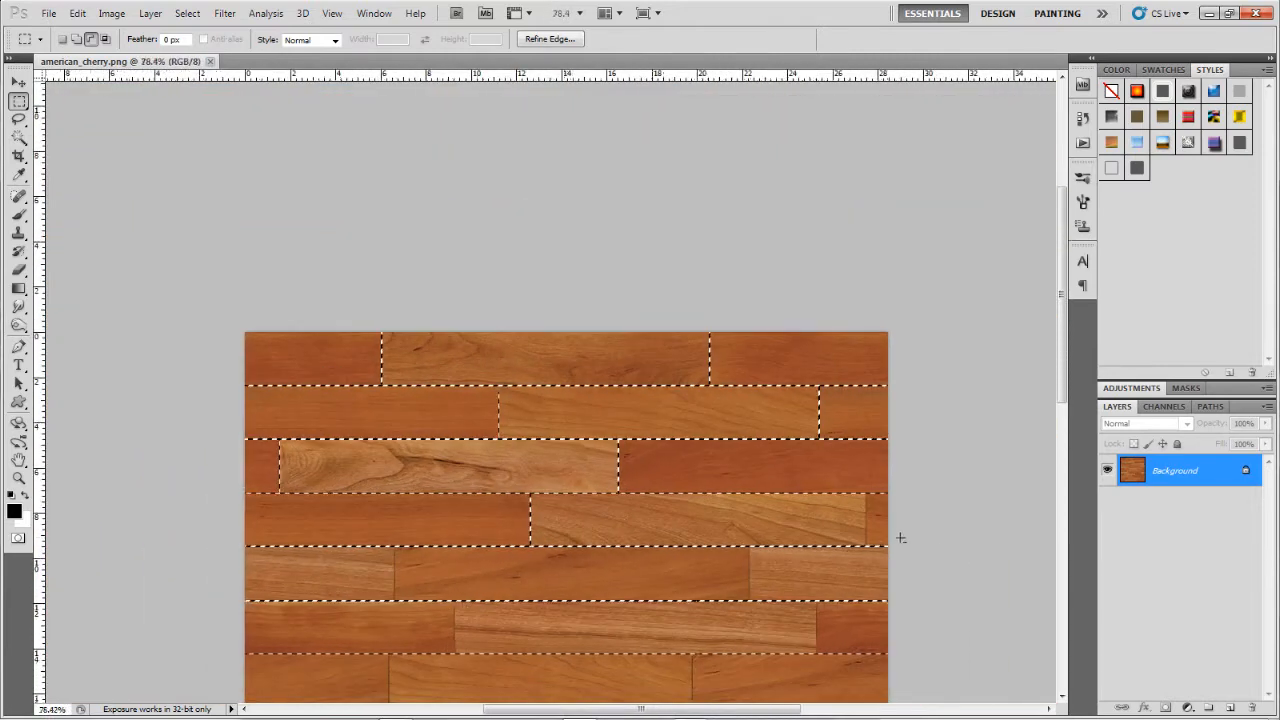
pyautogui.scroll(8, 900, 532)
pyautogui.scroll(3, 859, 520)
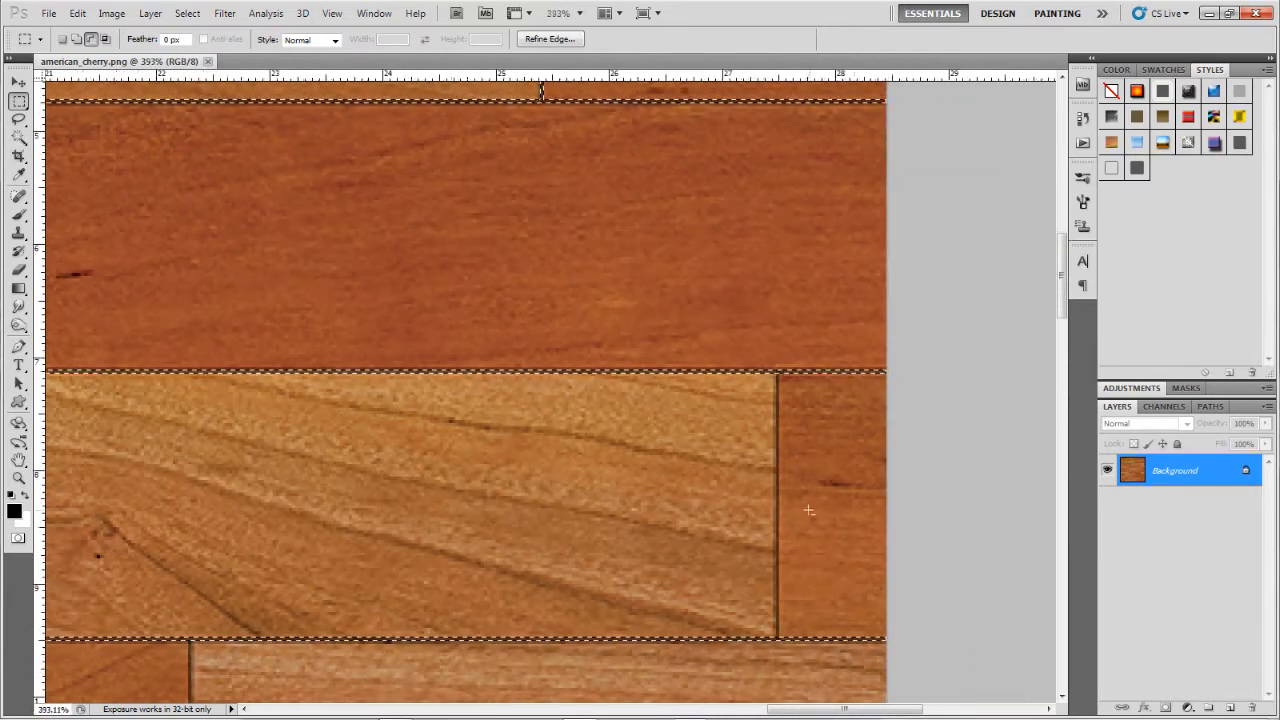
pyautogui.scroll(2, 859, 520)
pyautogui.scroll(-2, 831, 484)
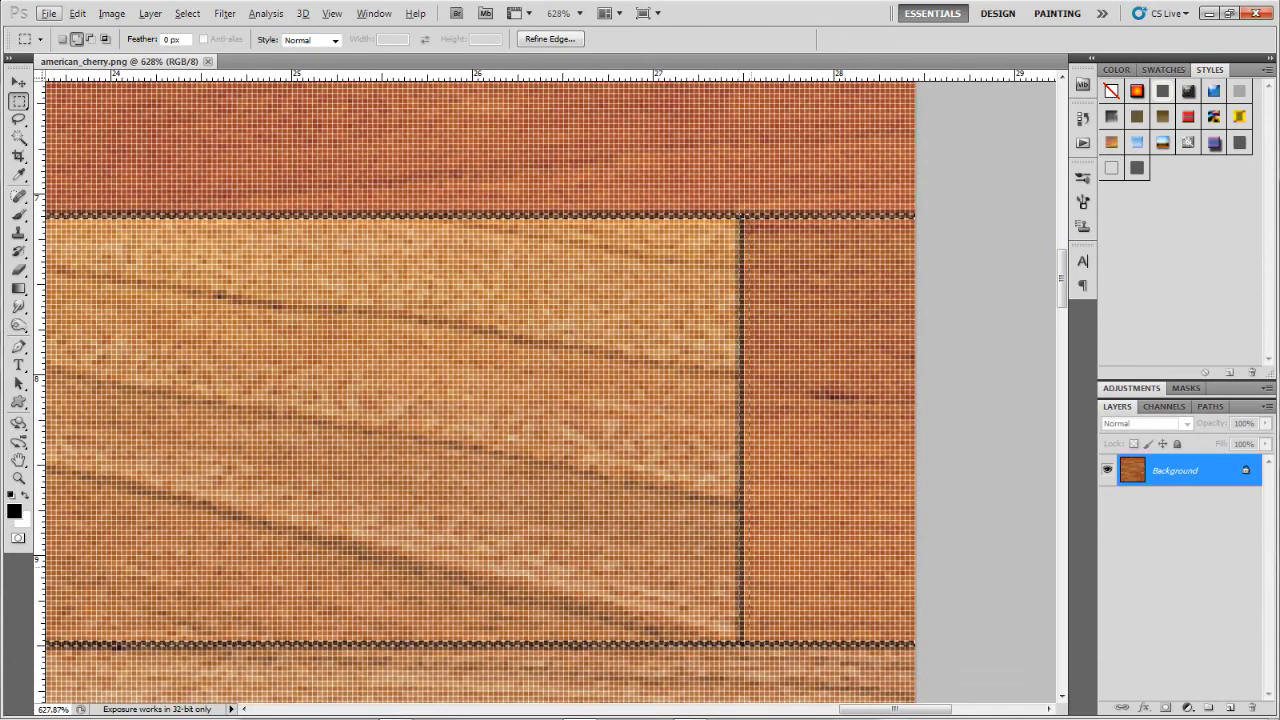
# - Add the first vertical seam in the fifth row to the selection, between the horizontal seams above and below it
pyautogui.hotkey('ctrl', '0')
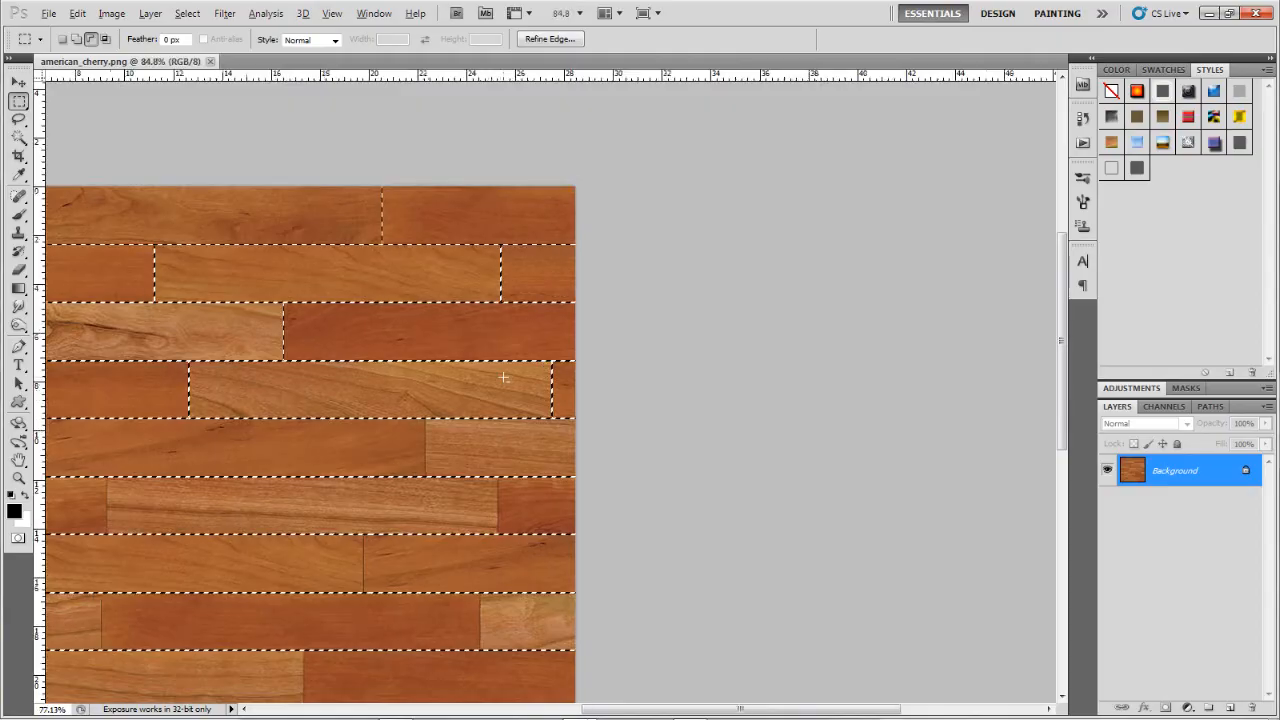
pyautogui.scroll(6, 380, 321)
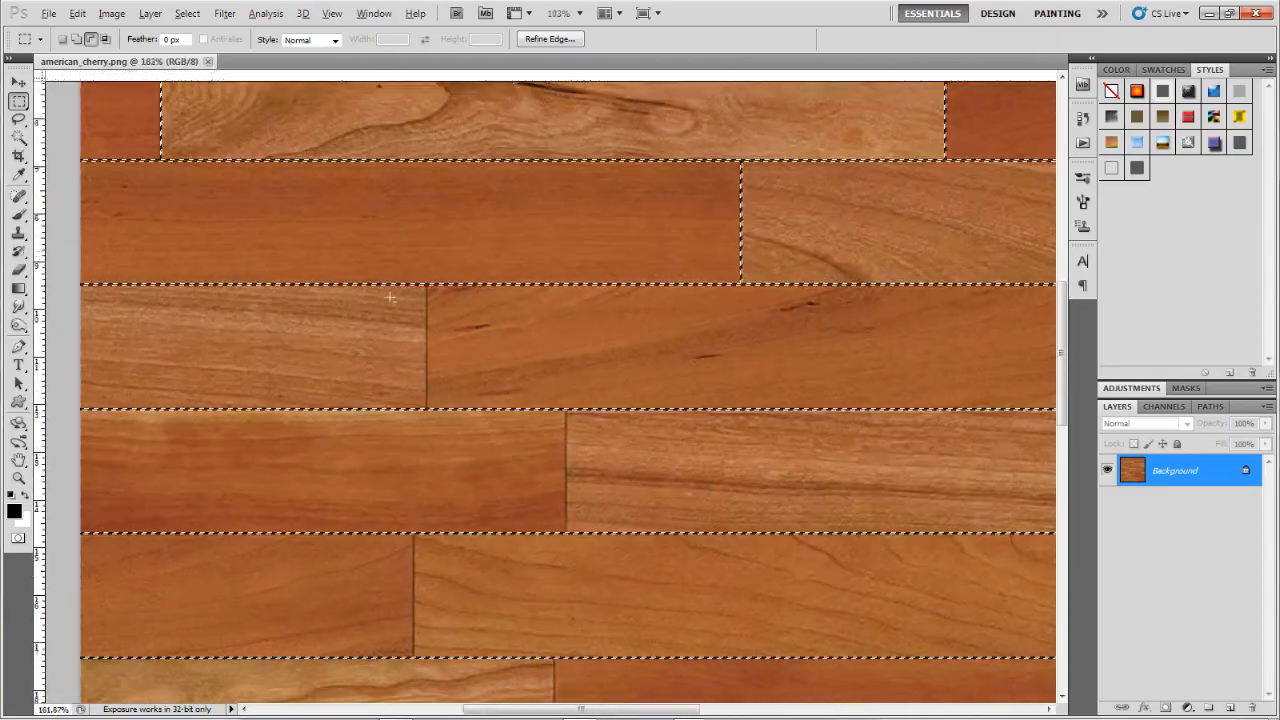
pyautogui.scroll(4, 441, 304)
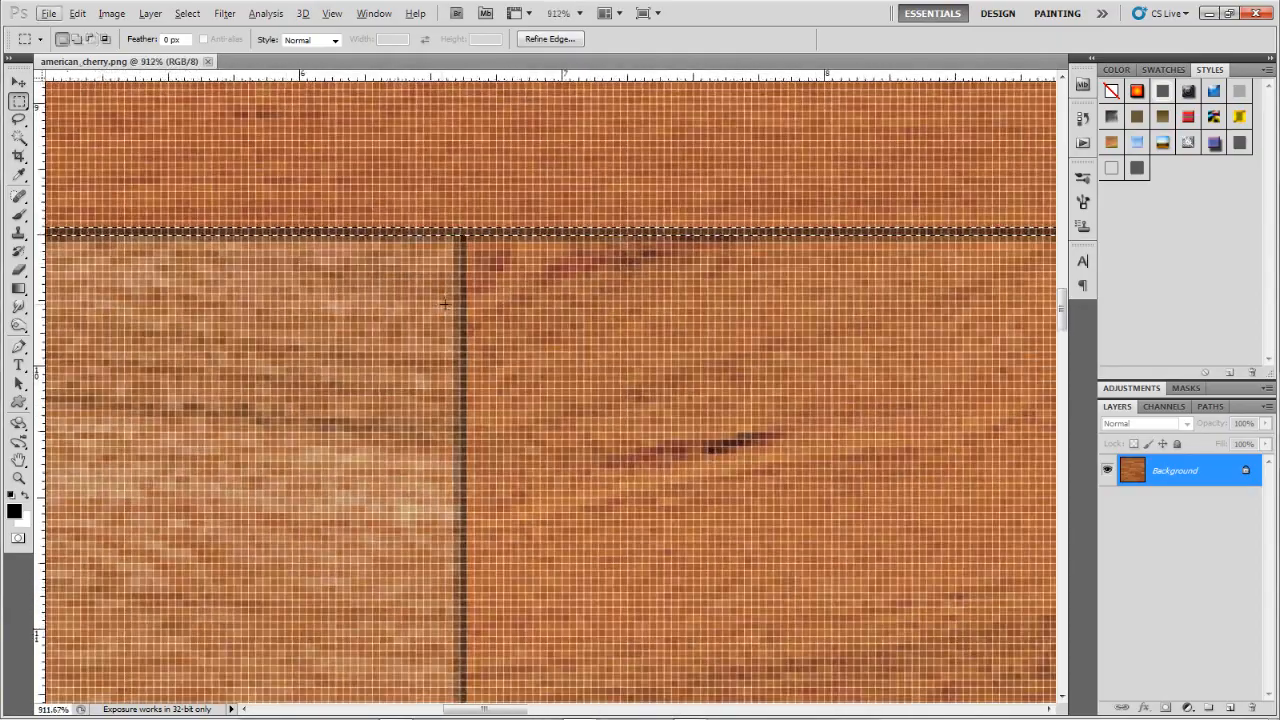
pyautogui.scroll(-2, 452, 300)
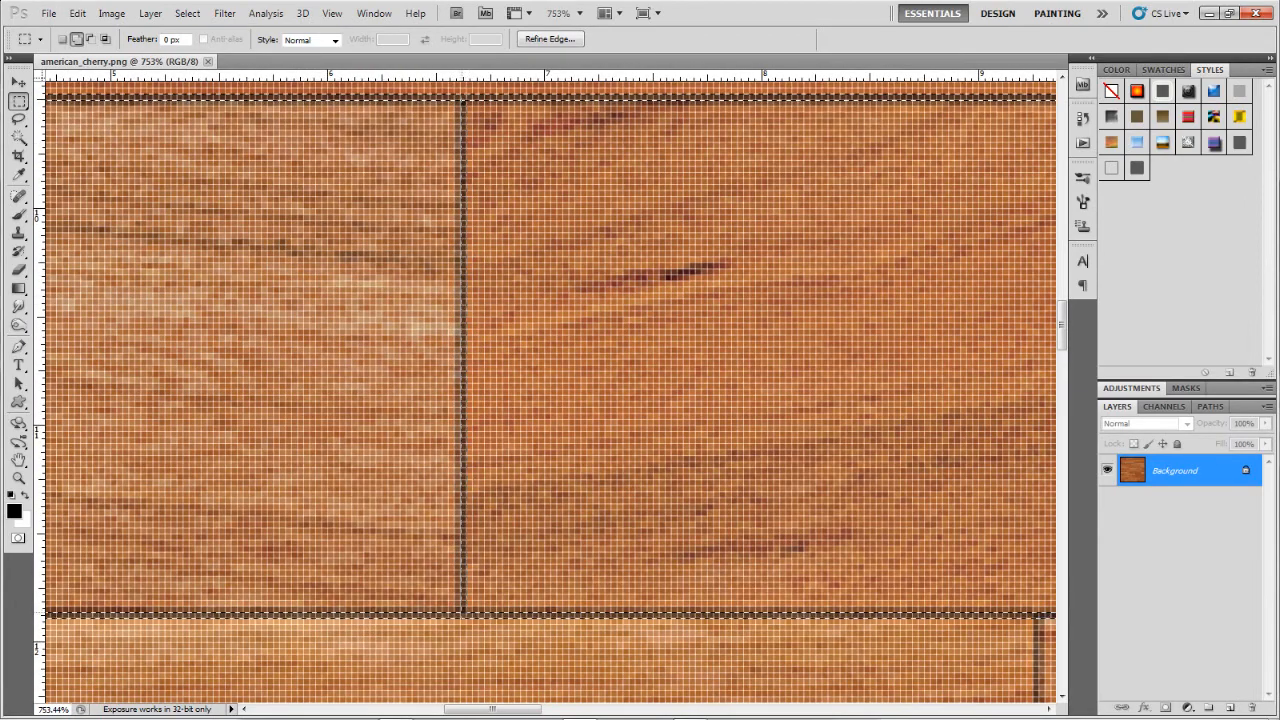
# - Add the second vertical seam in the seventh row to the selection over the row's full height
pyautogui.scroll(-10, 718, 455)
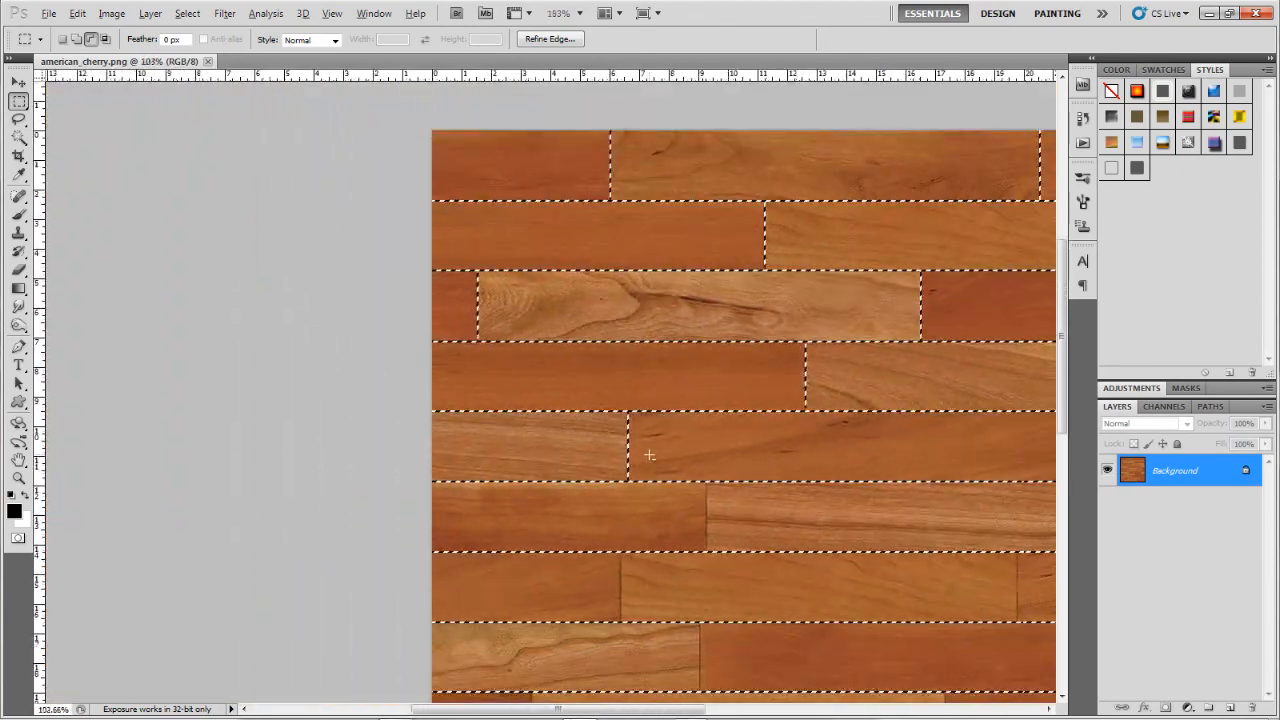
pyautogui.scroll(5, 718, 455)
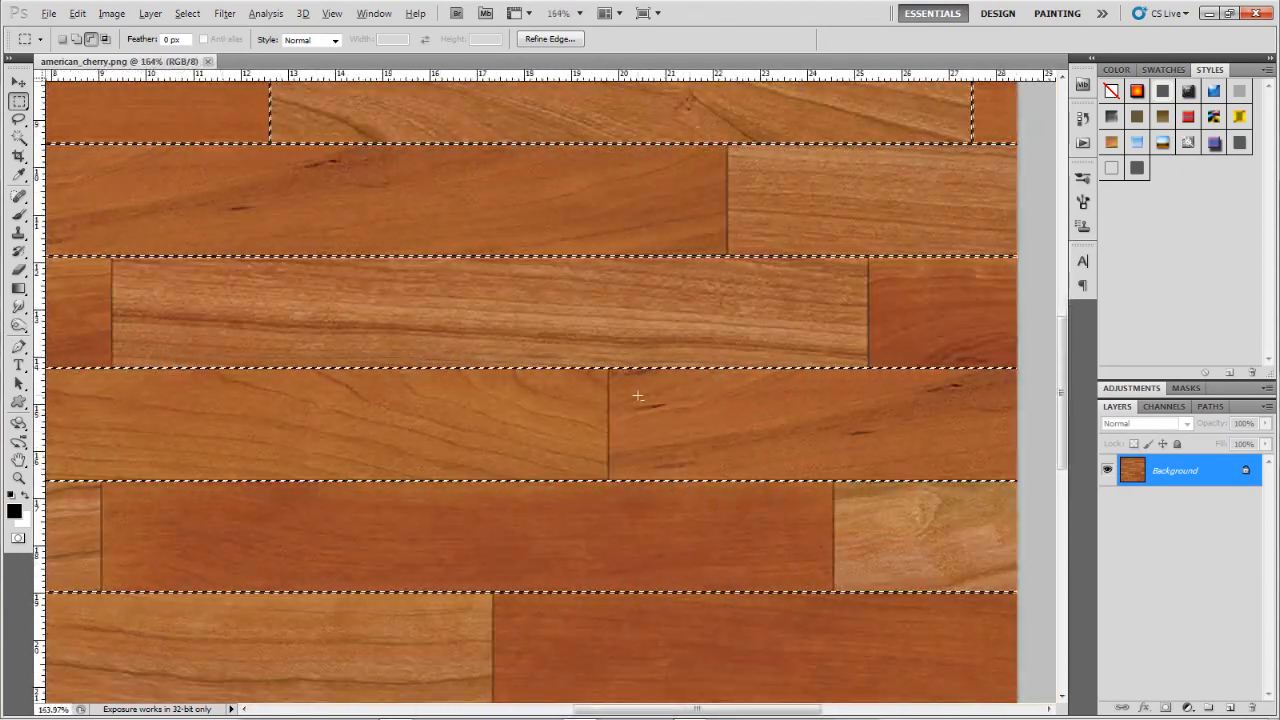
pyautogui.scroll(4, 610, 375)
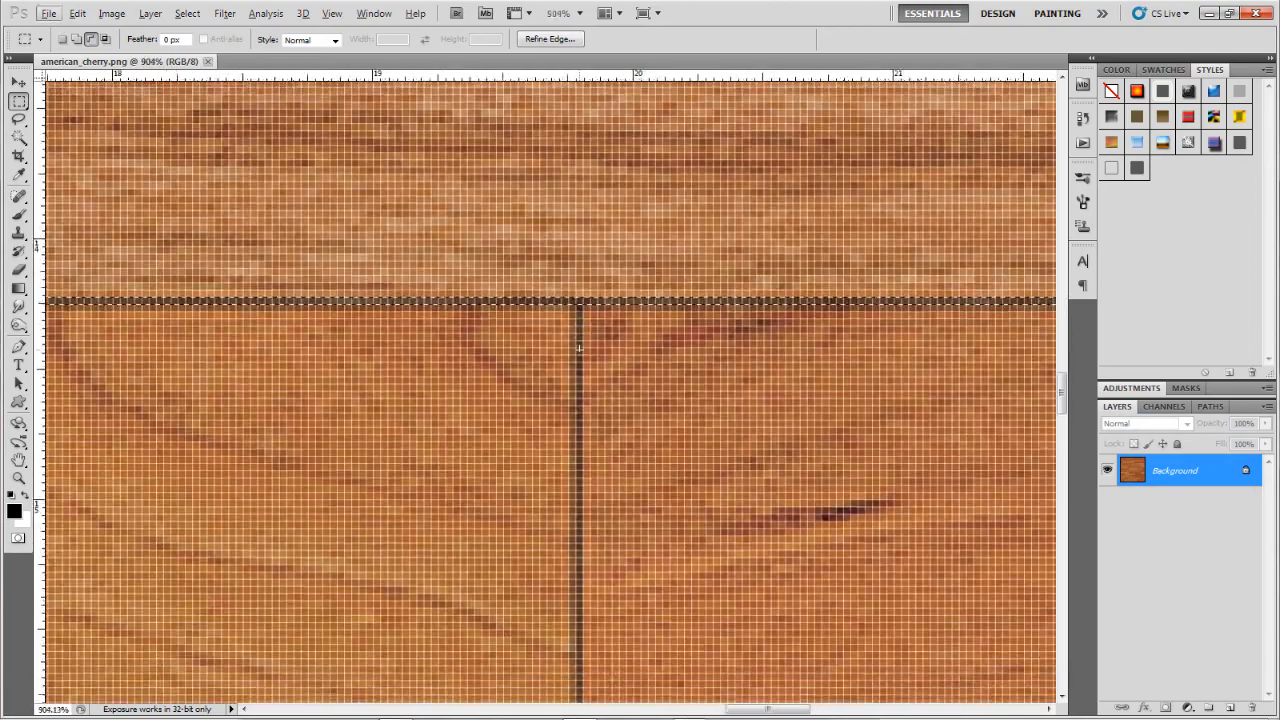
pyautogui.scroll(-1, 579, 349)
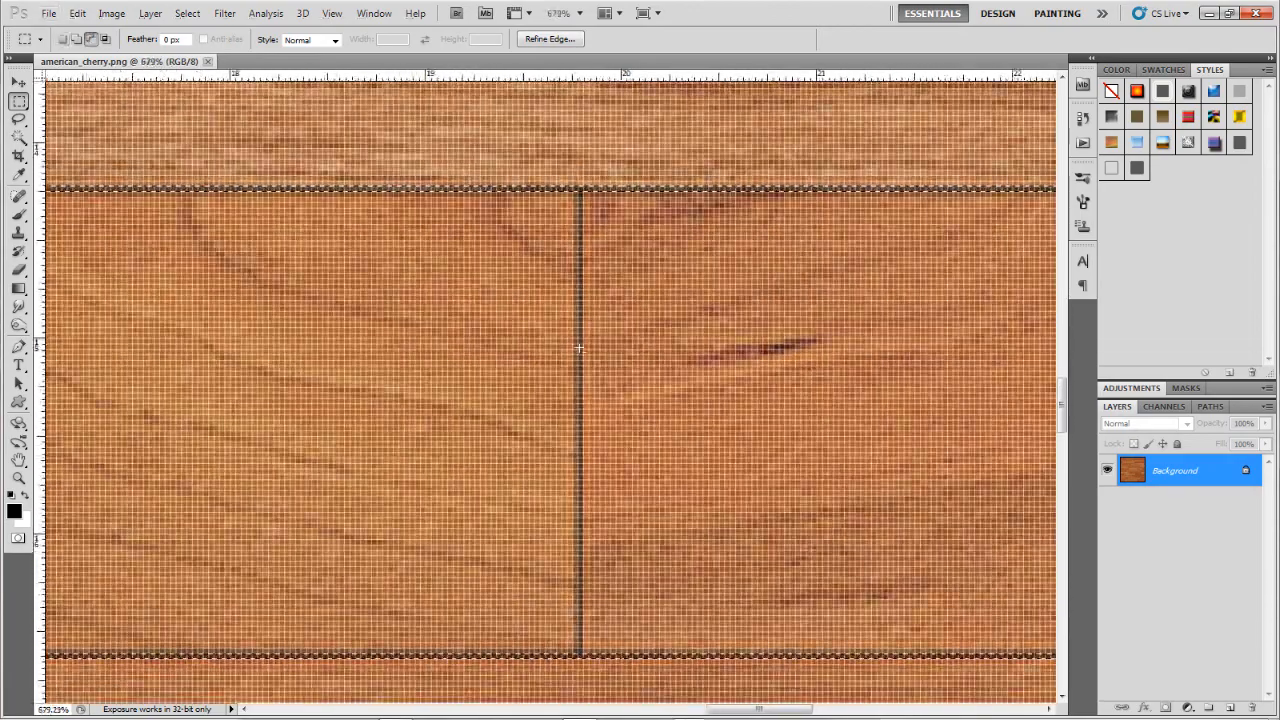
pyautogui.scroll(1, 579, 348)
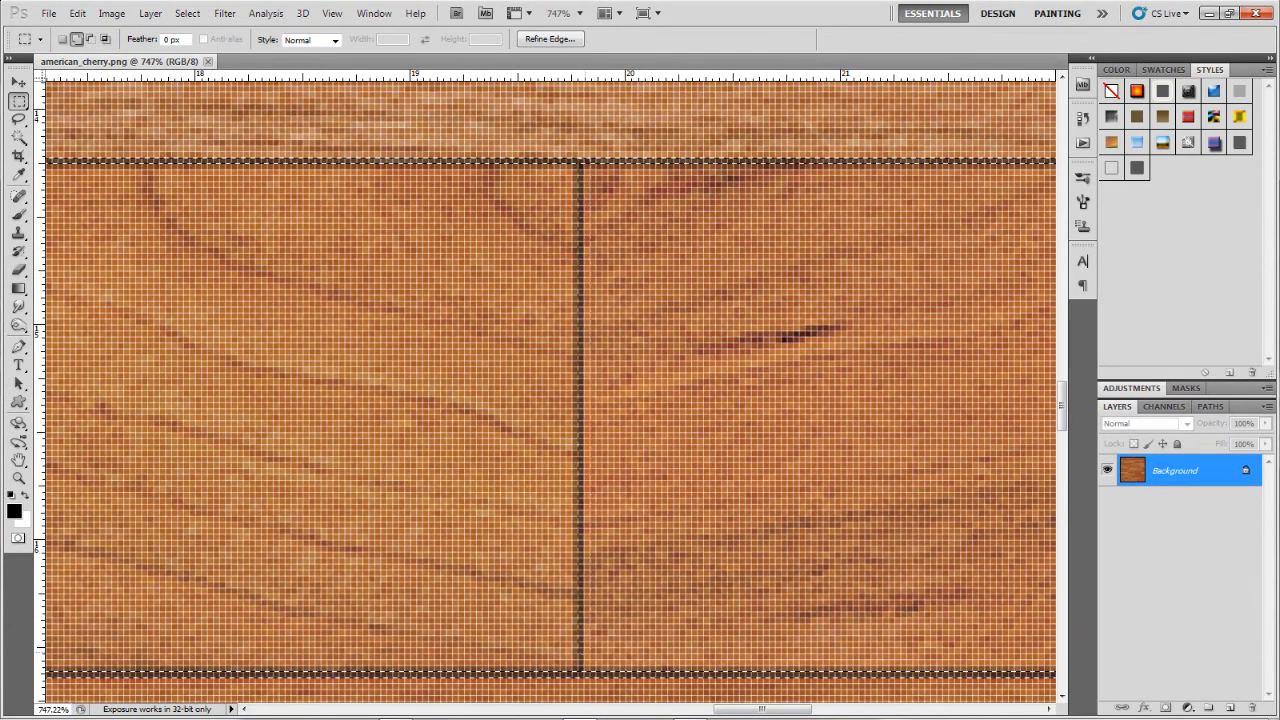
# - Add the first vertical seam in the sixth row to the selection, between the horizontal seams above and below it
pyautogui.scroll(-10, 583, 674)
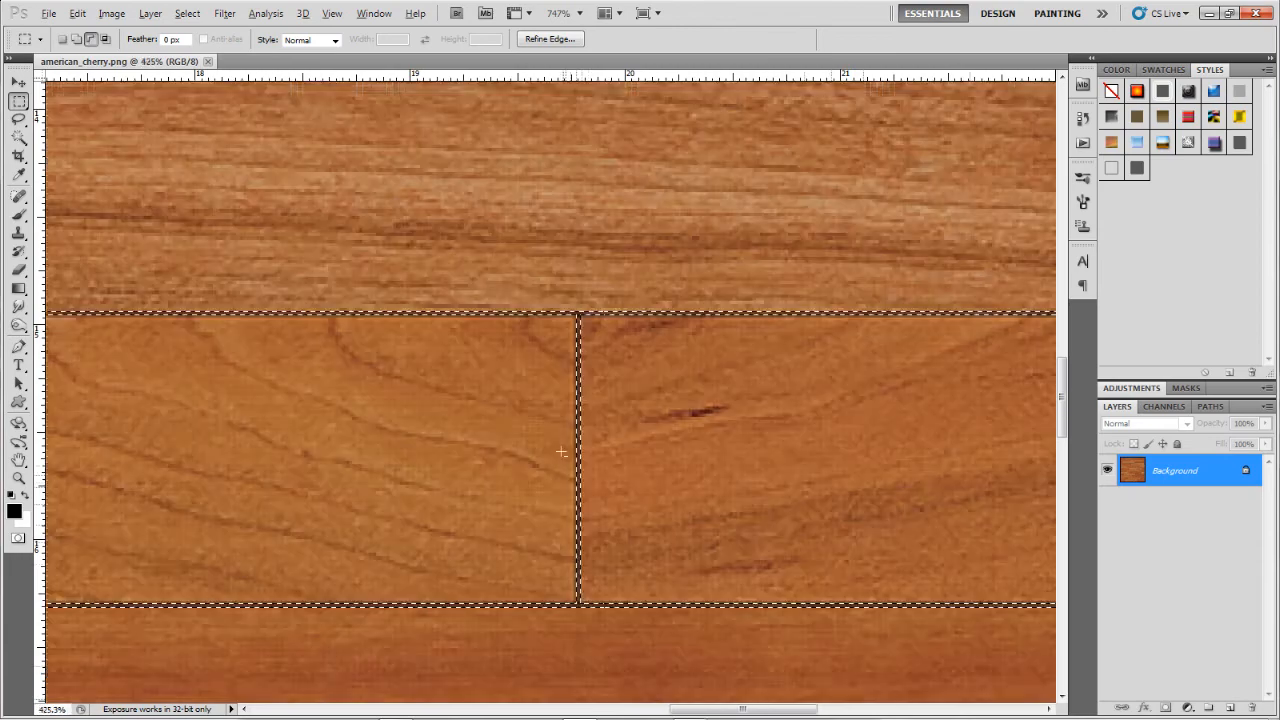
pyautogui.scroll(5, 559, 434)
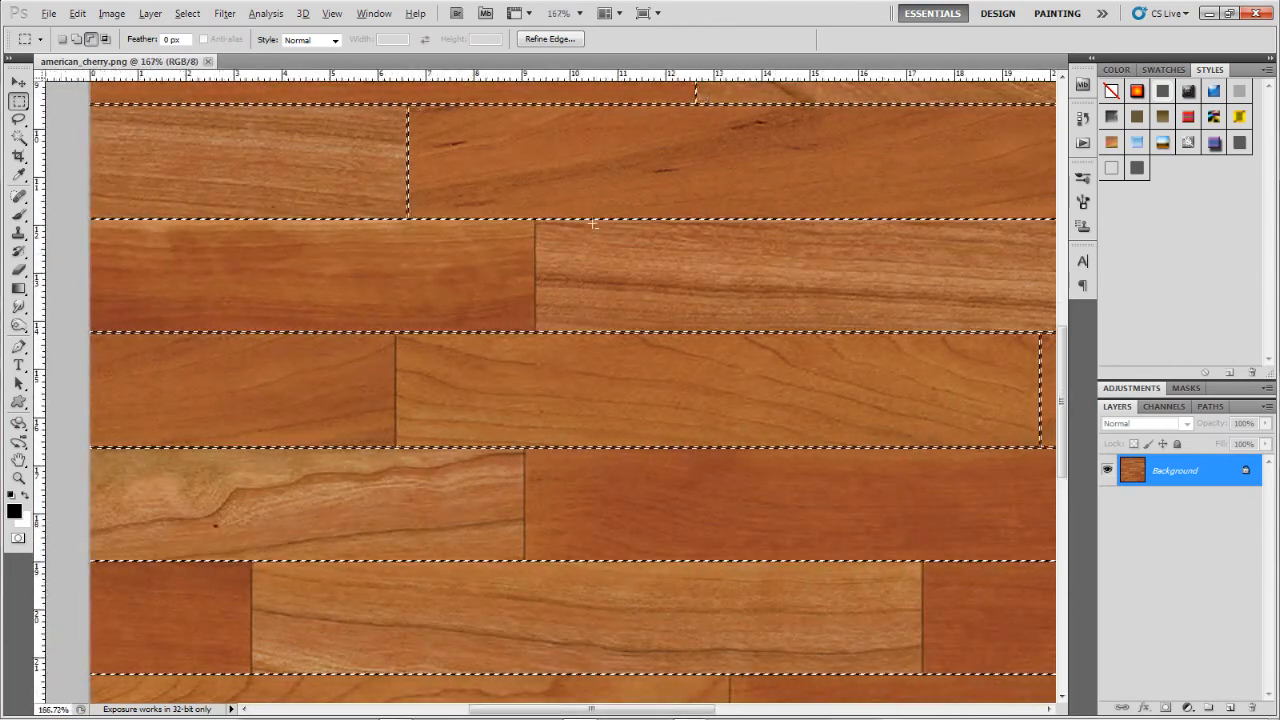
pyautogui.scroll(4, 385, 342)
pyautogui.scroll(4, 508, 234)
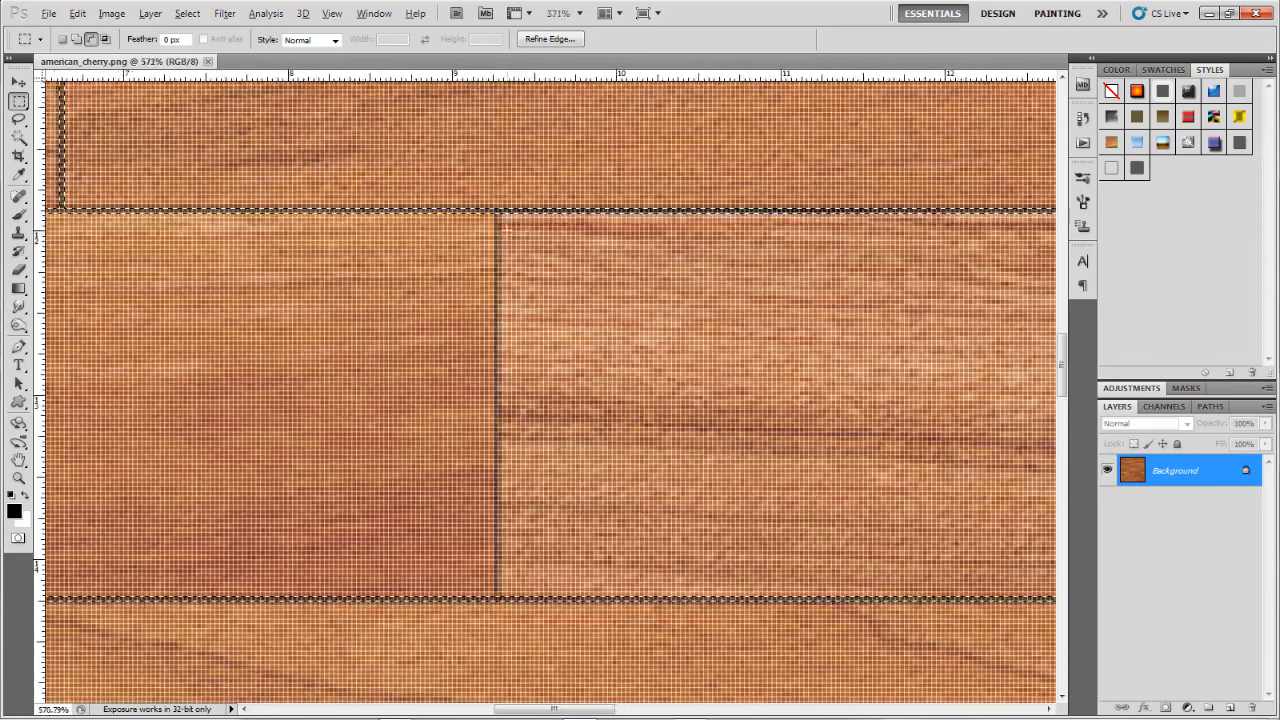
pyautogui.scroll(-1, 511, 583)
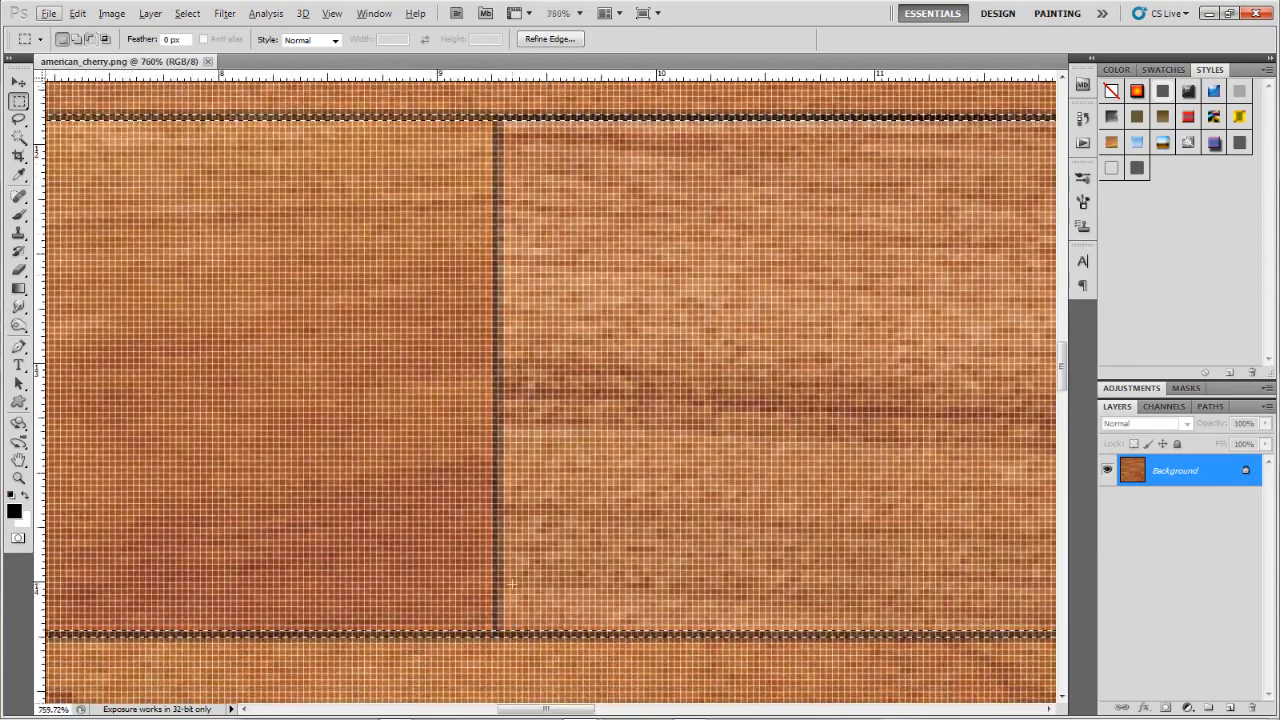
pyautogui.moveTo(480, 310); pyautogui.dragTo(492, 333)
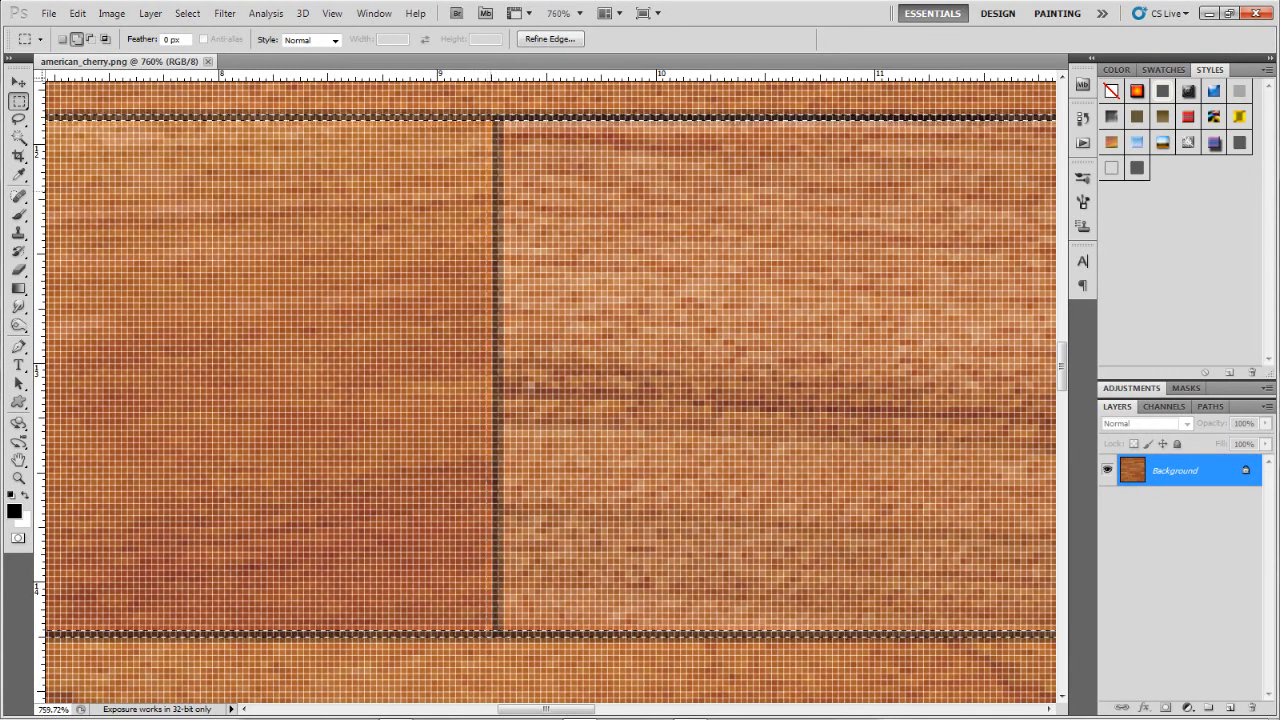
# - Add the second vertical seam in the fifth row to the selection, from the horizontal seam above down to the one below
pyautogui.scroll(-10, 500, 152)
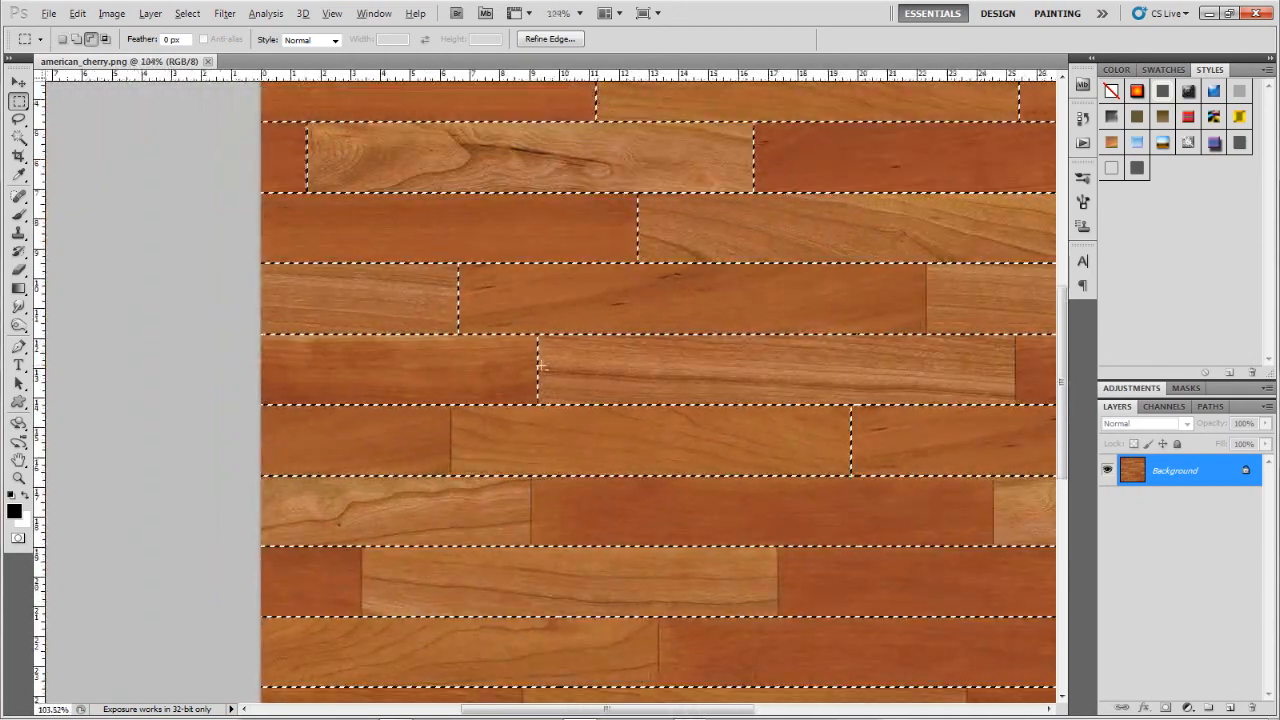
pyautogui.scroll(-3, 541, 369)
pyautogui.scroll(4, 733, 313)
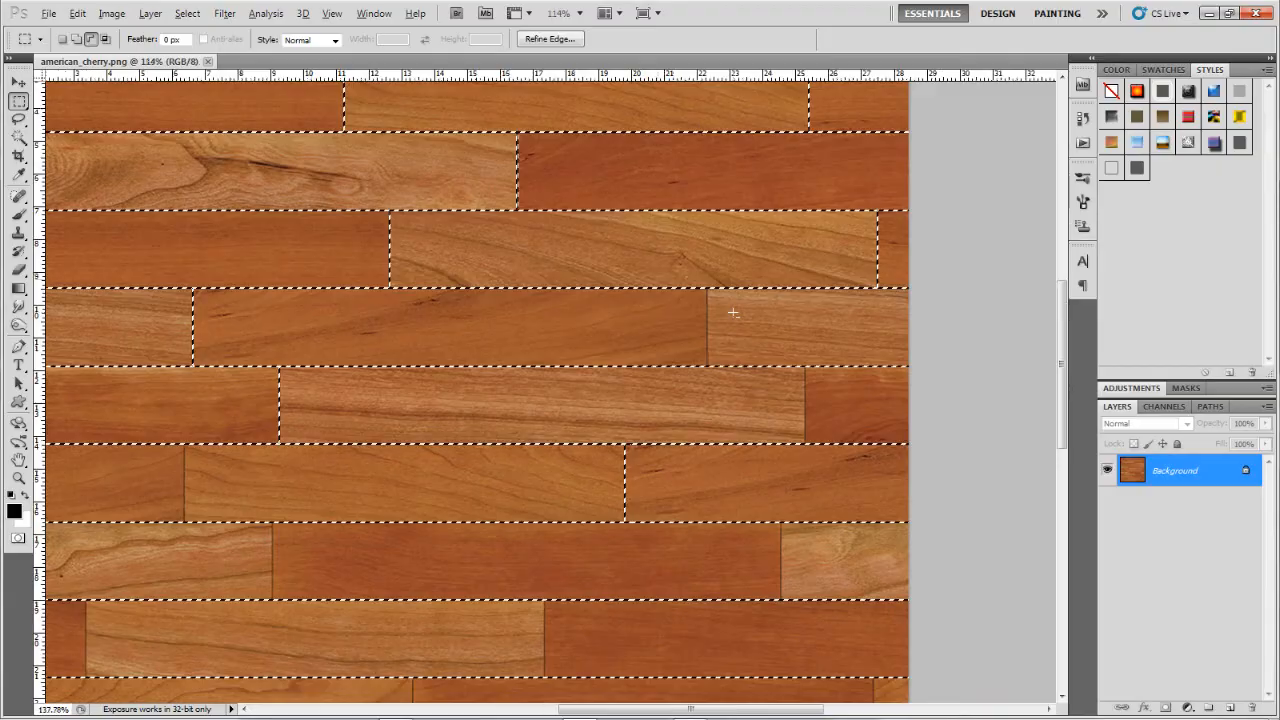
pyautogui.scroll(8, 708, 292)
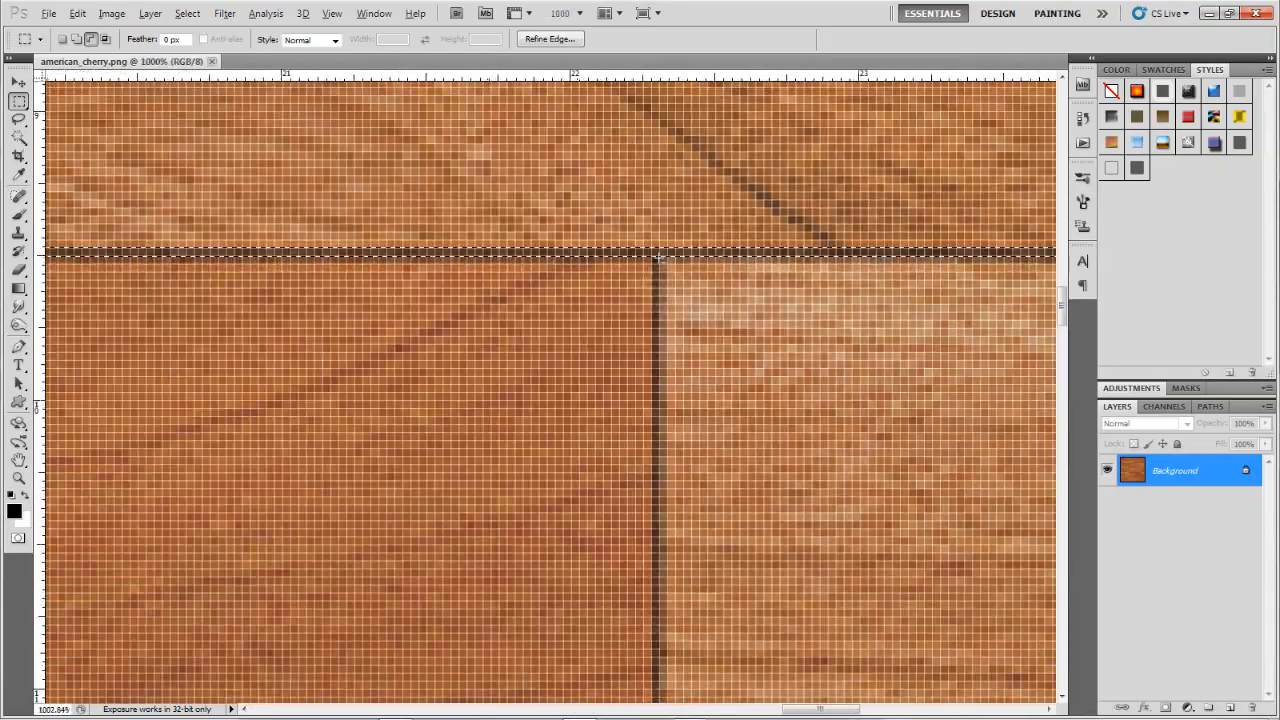
pyautogui.scroll(3, 658, 257)
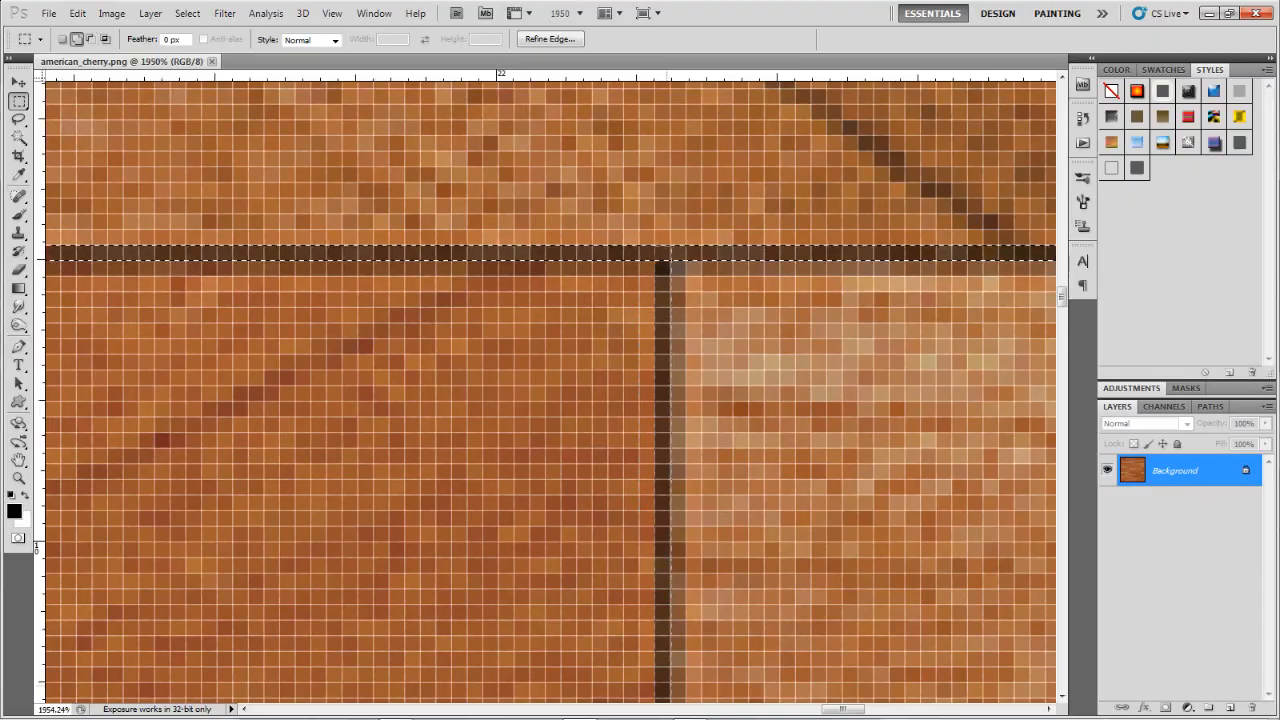
pyautogui.scroll(-10, 550, 390)
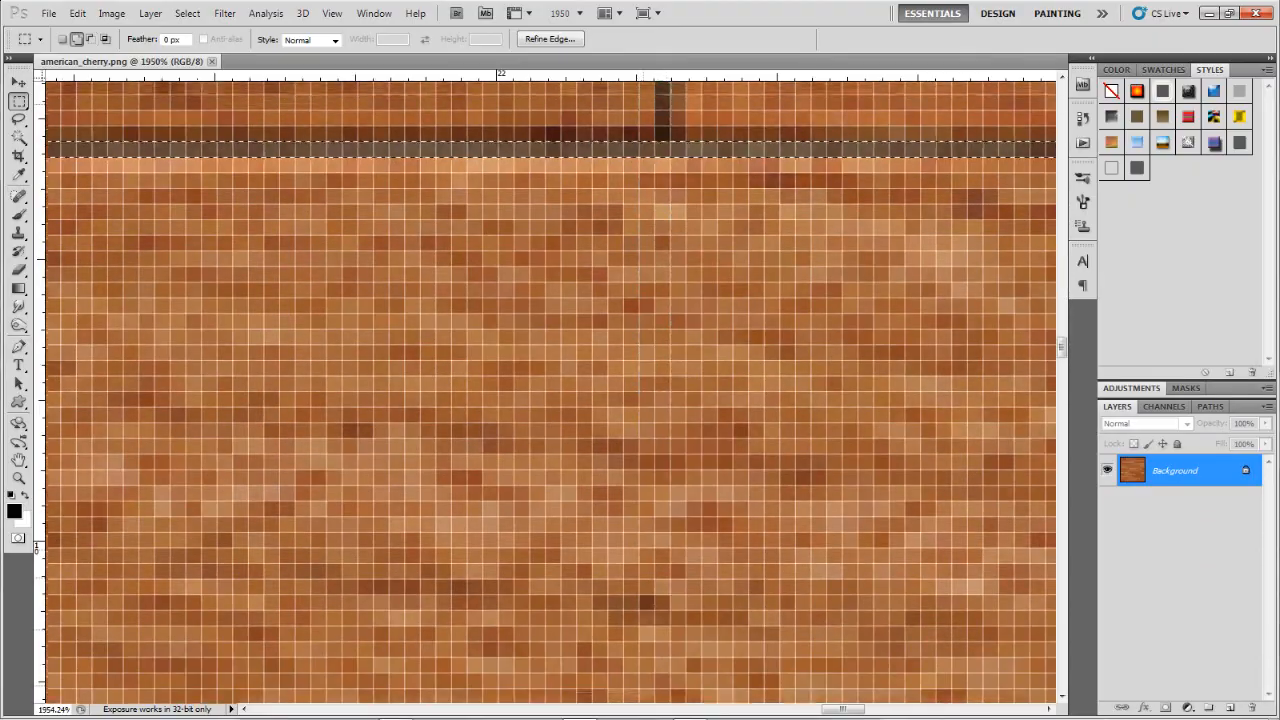
pyautogui.scroll(3, 550, 390)
# - Add the second vertical seam in the sixth row, beside the dark red plank, to the selection over the row's full height
pyautogui.scroll(-12, 766, 218)
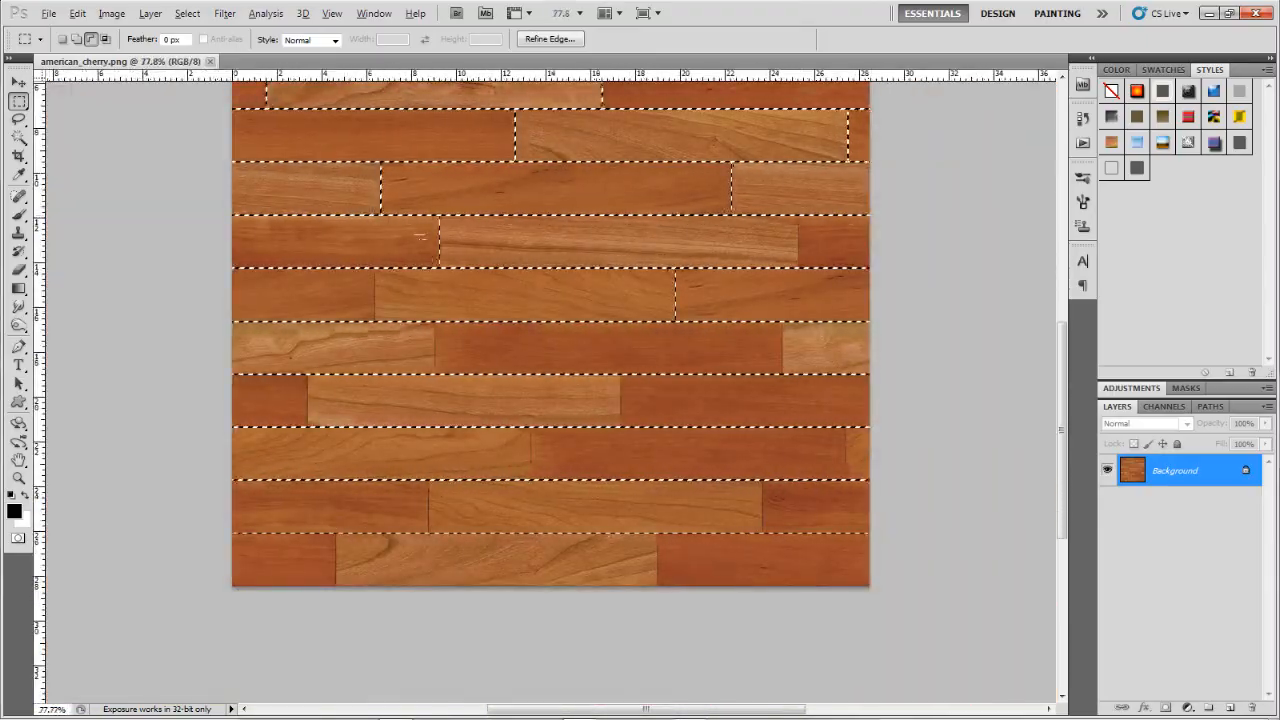
pyautogui.scroll(6, 420, 237)
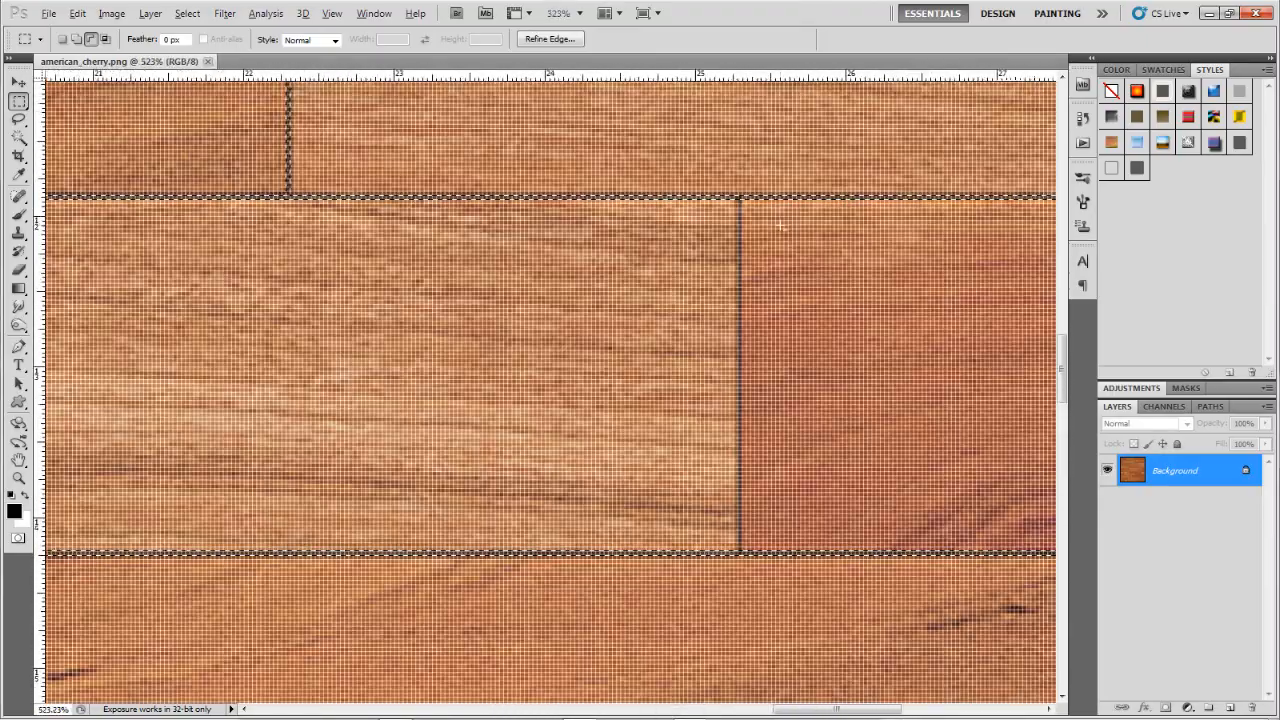
pyautogui.scroll(3, 780, 226)
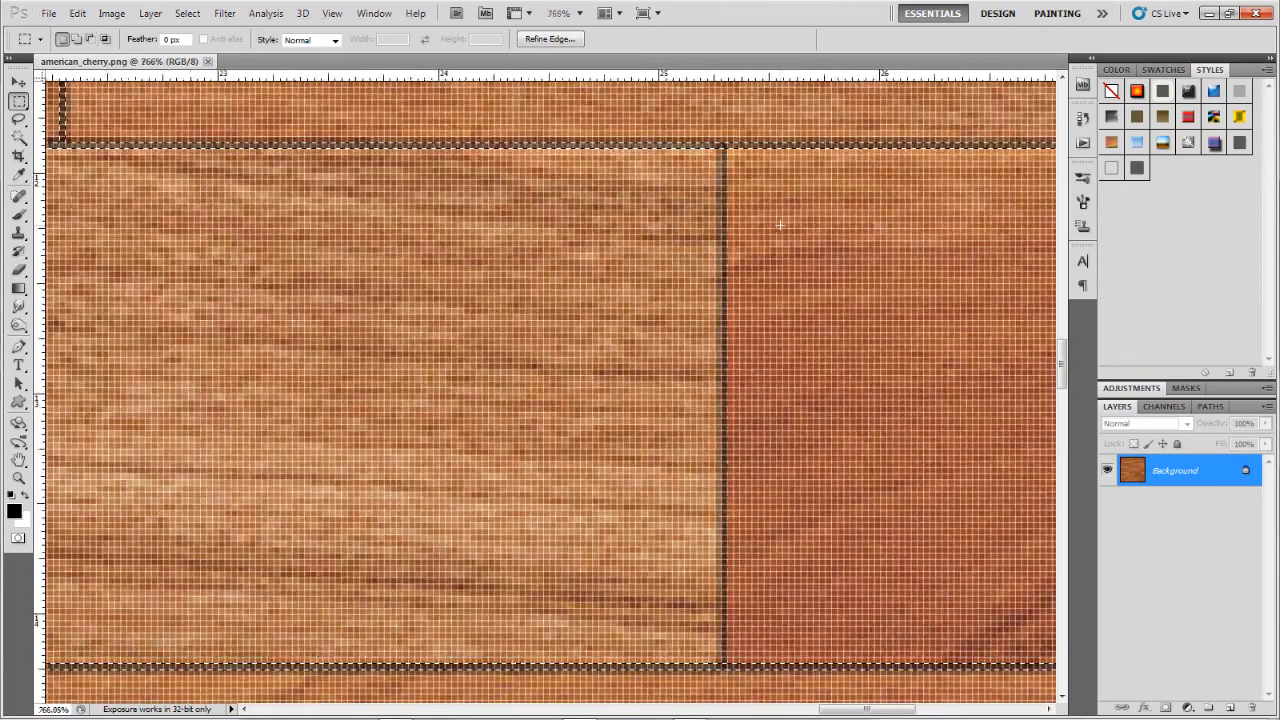
pyautogui.scroll(1, 780, 226)
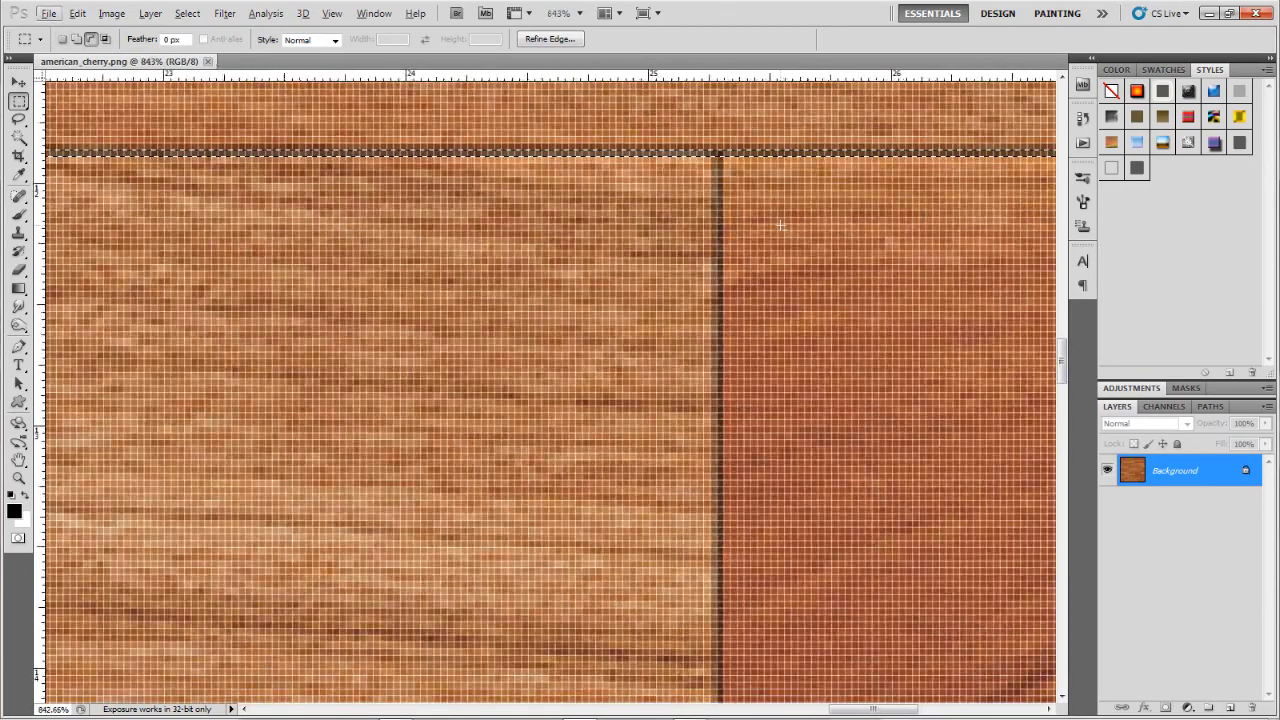
pyautogui.scroll(-1, 780, 226)
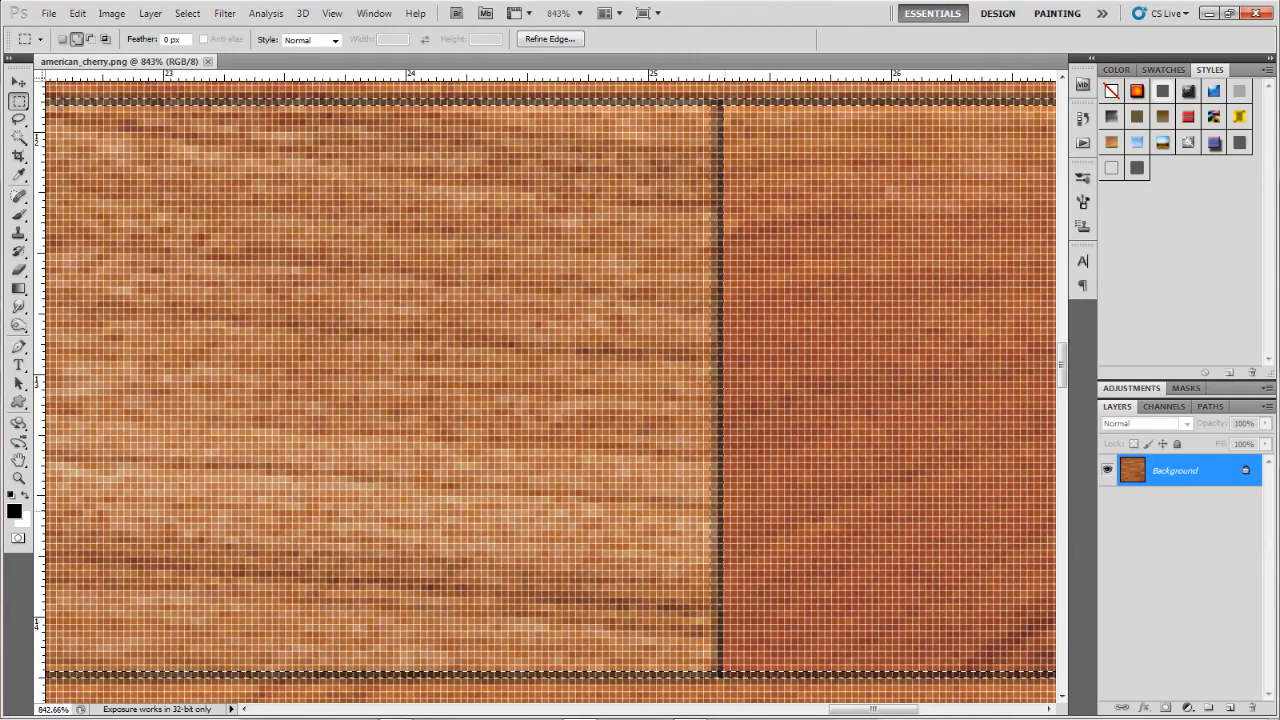
# - Add the first vertical seam in the seventh row to the selection, between the horizontal seams above and below it
pyautogui.scroll(-8, 437, 429)
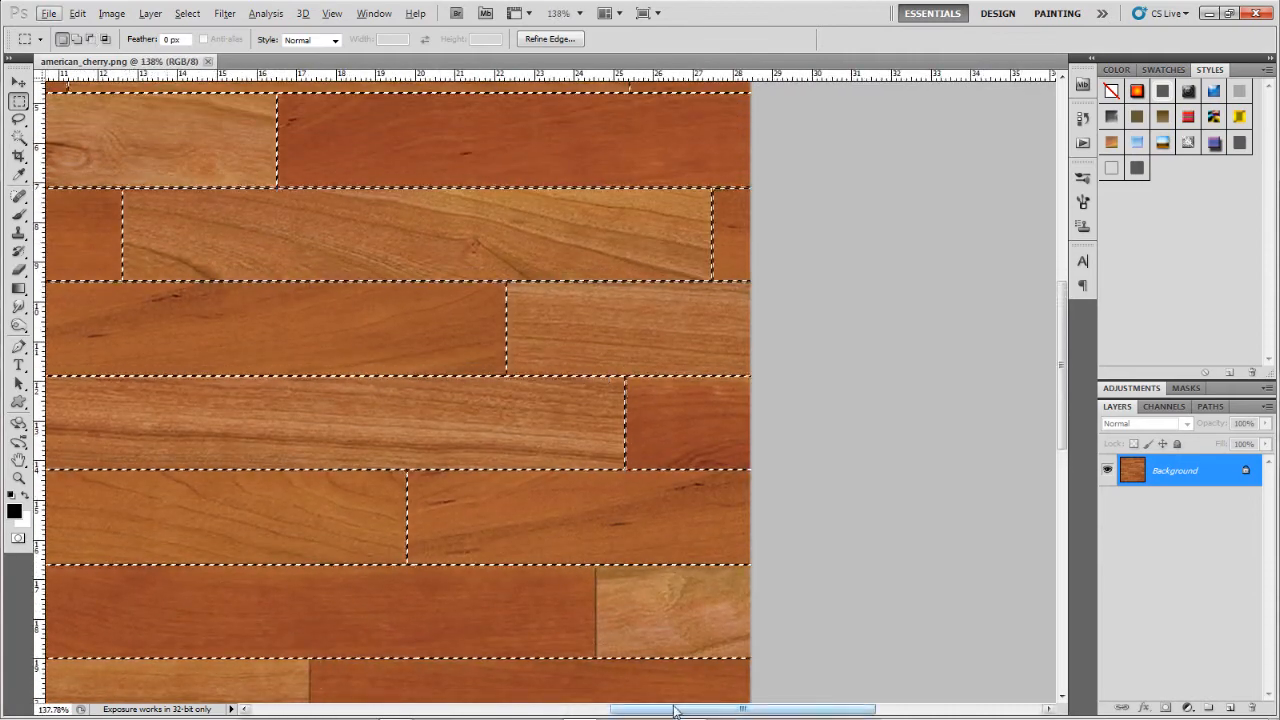
pyautogui.moveTo(675, 711); pyautogui.dragTo(536, 711)
pyautogui.scroll(3, 369, 491)
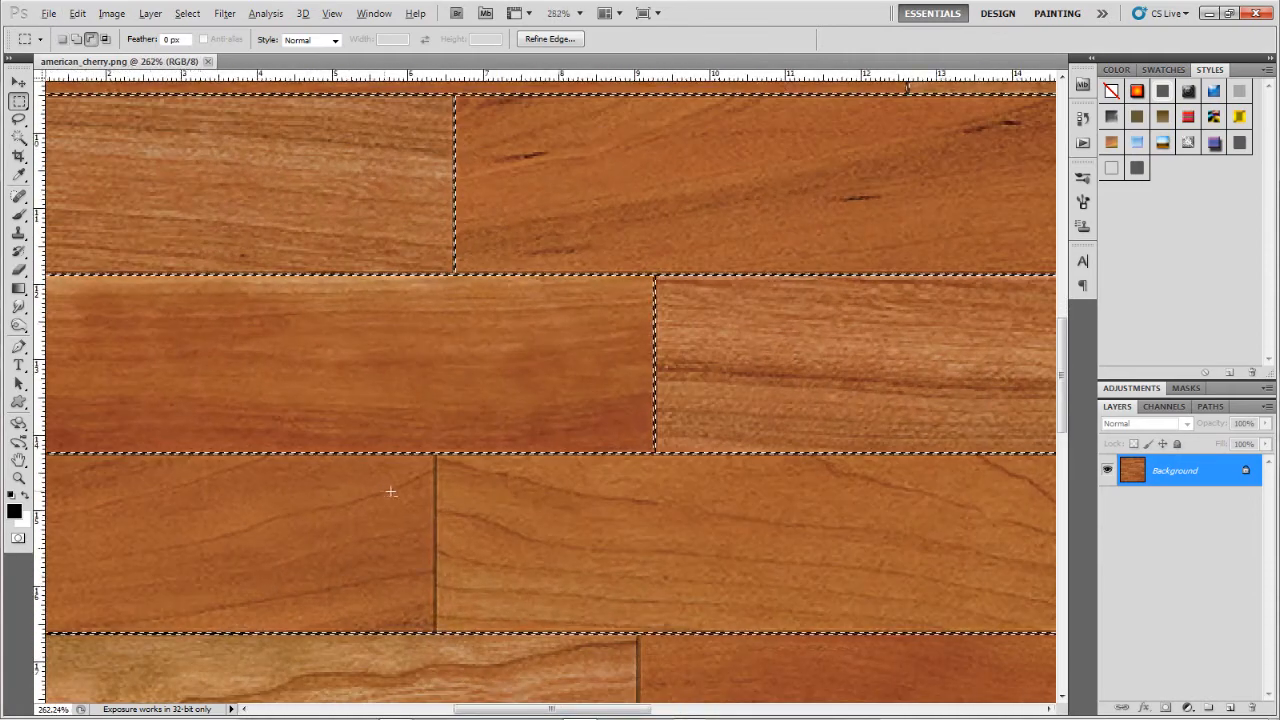
pyautogui.scroll(4, 391, 491)
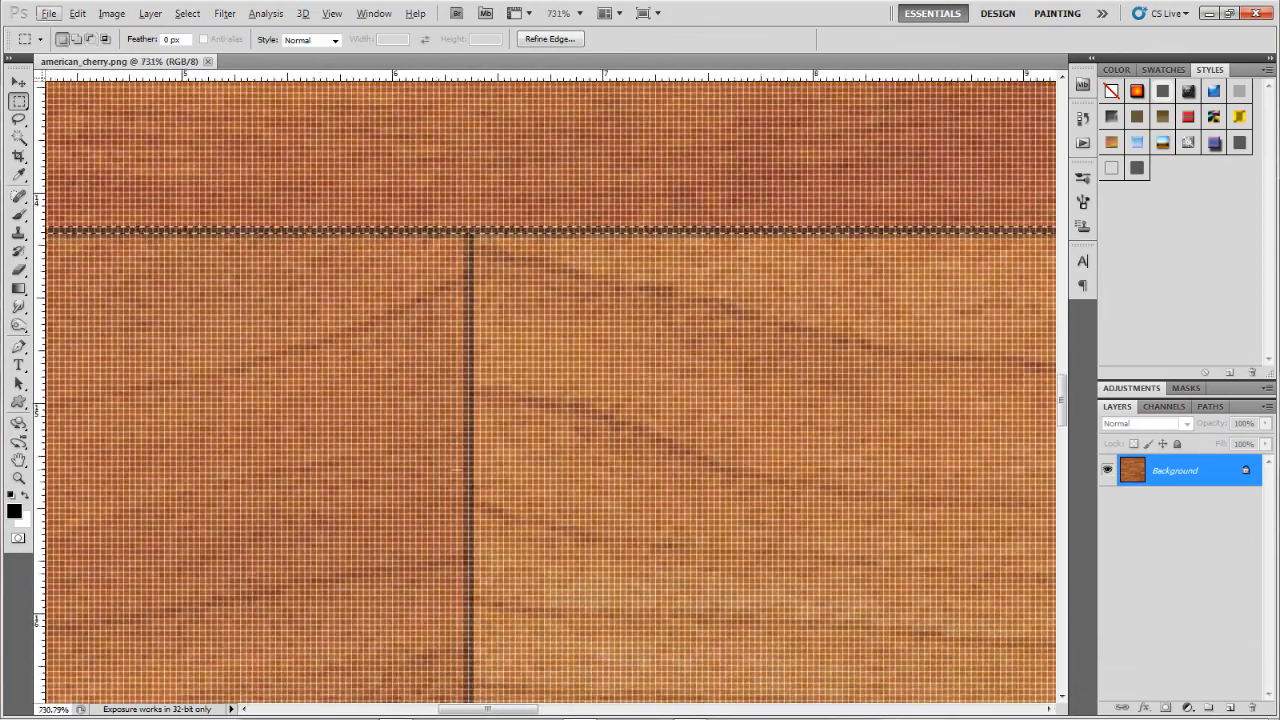
pyautogui.scroll(-2, 455, 467)
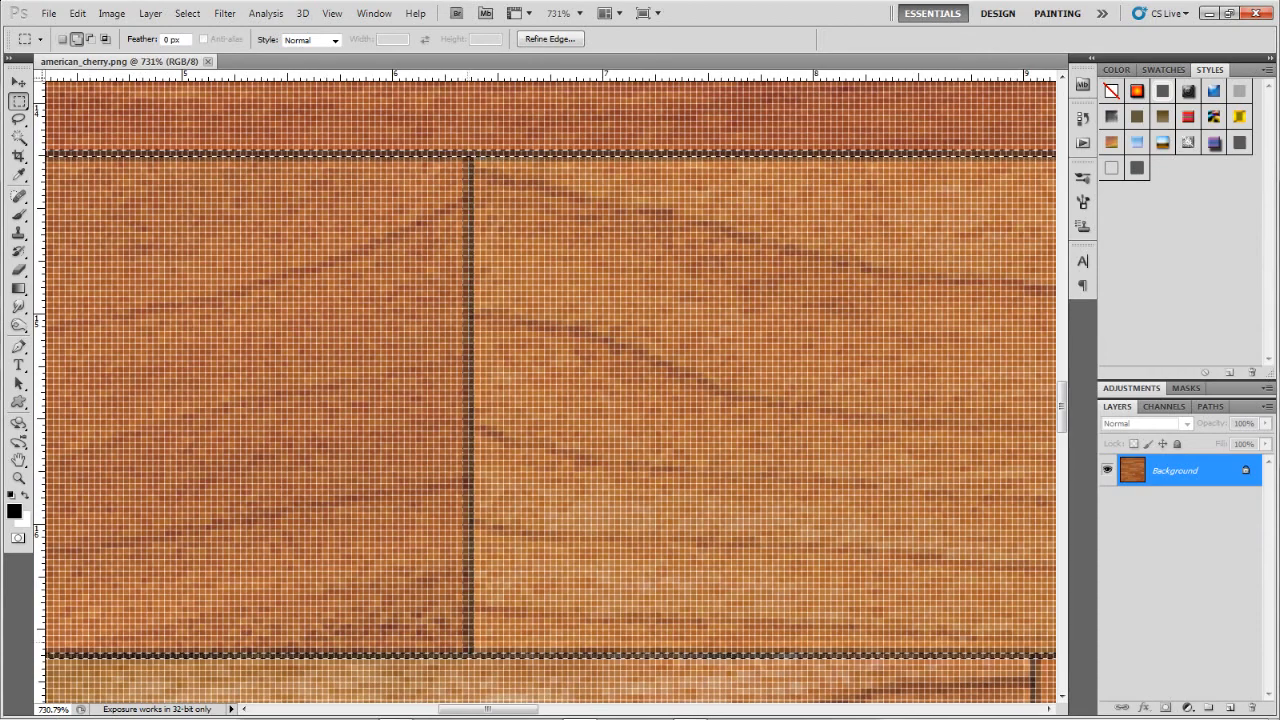
# - Add the first vertical seam in the eighth row to the selection, at the end of the light wavy-grained plank
pyautogui.scroll(-10, 568, 545)
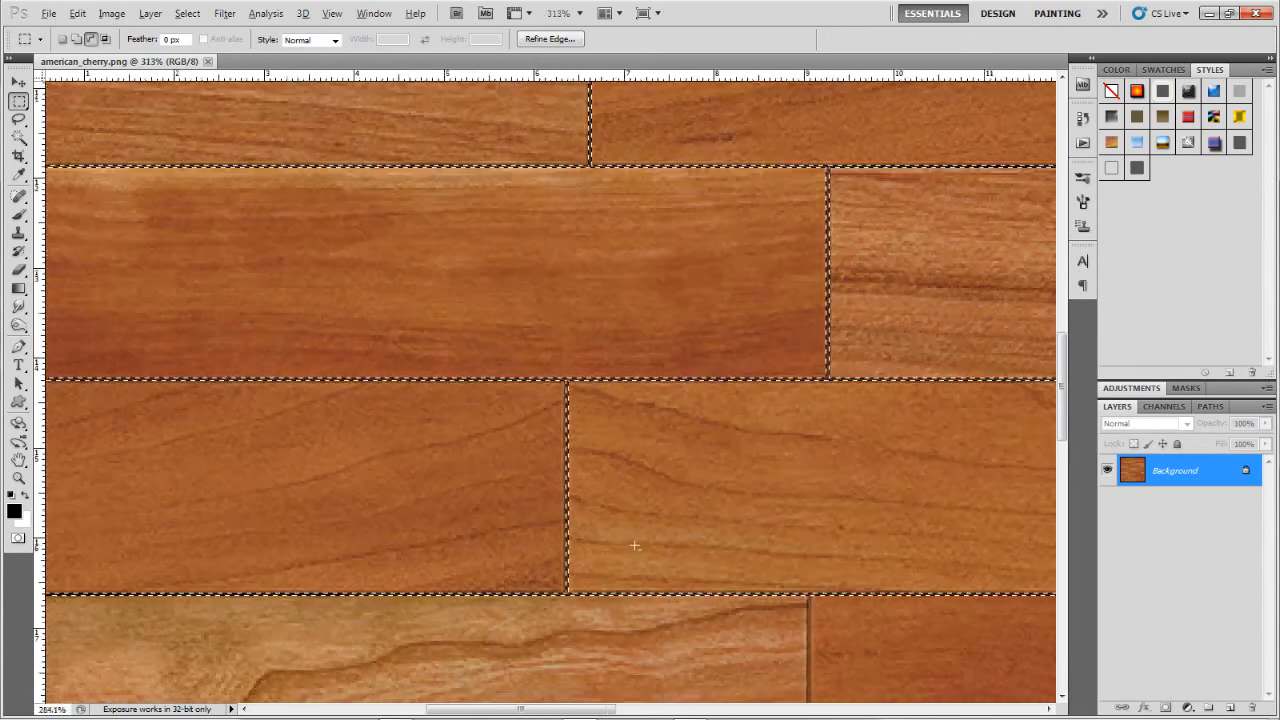
pyautogui.scroll(8, 568, 545)
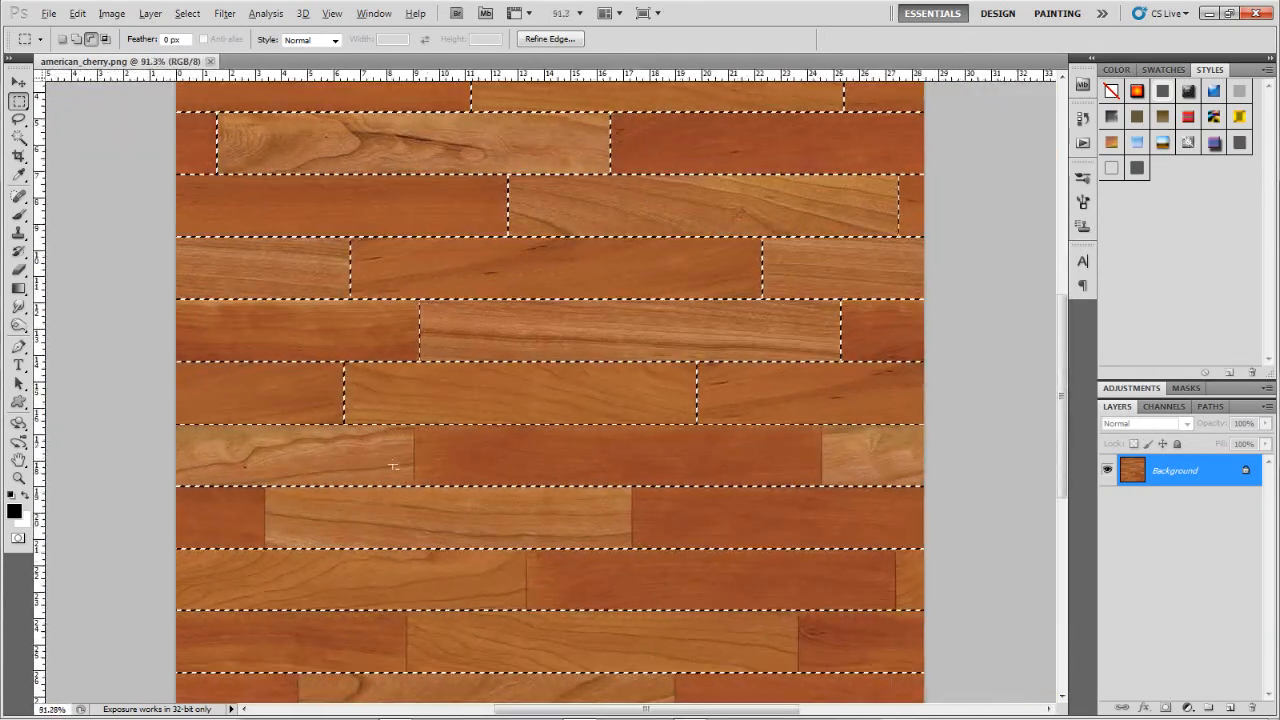
pyautogui.scroll(3, 415, 443)
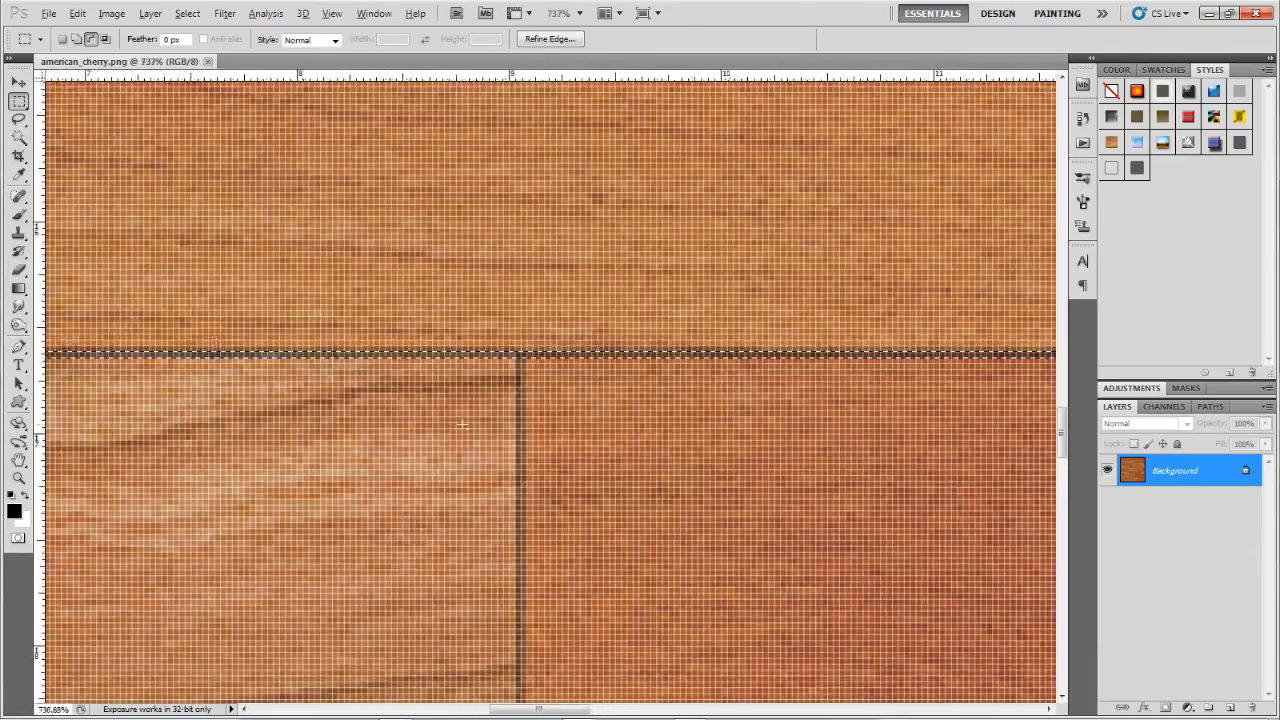
pyautogui.scroll(-2, 488, 407)
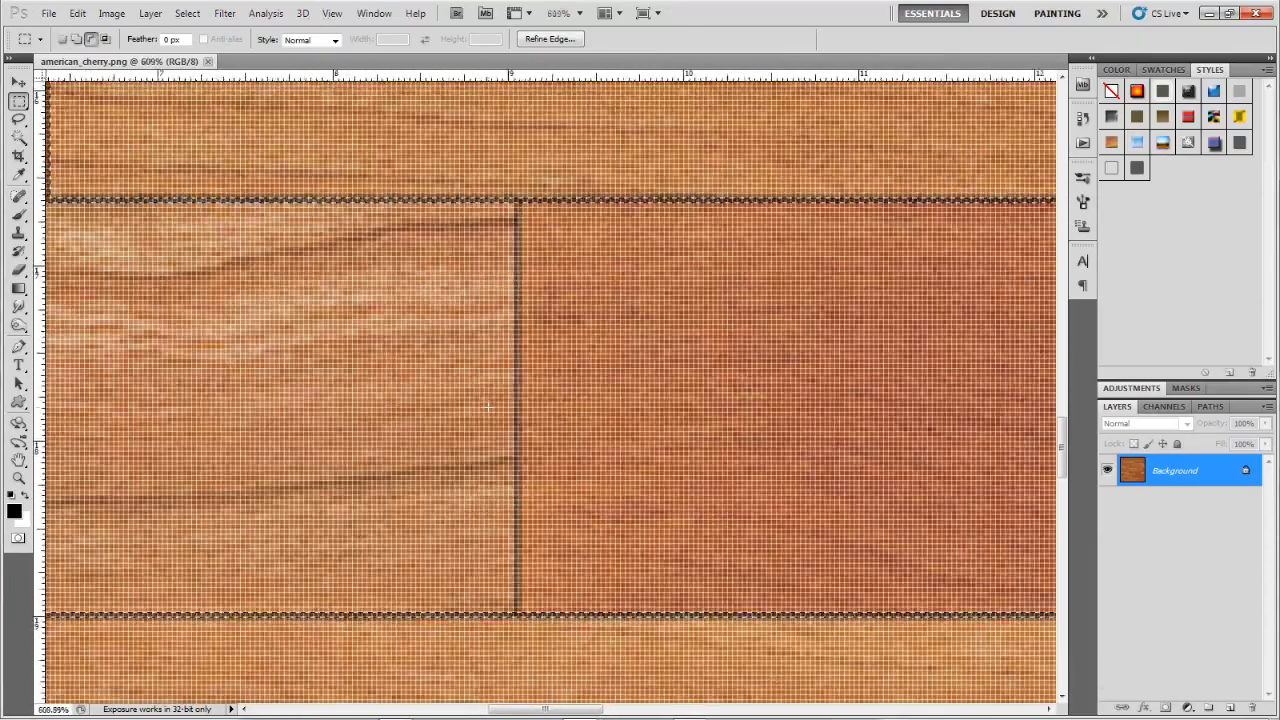
pyautogui.scroll(1, 488, 407)
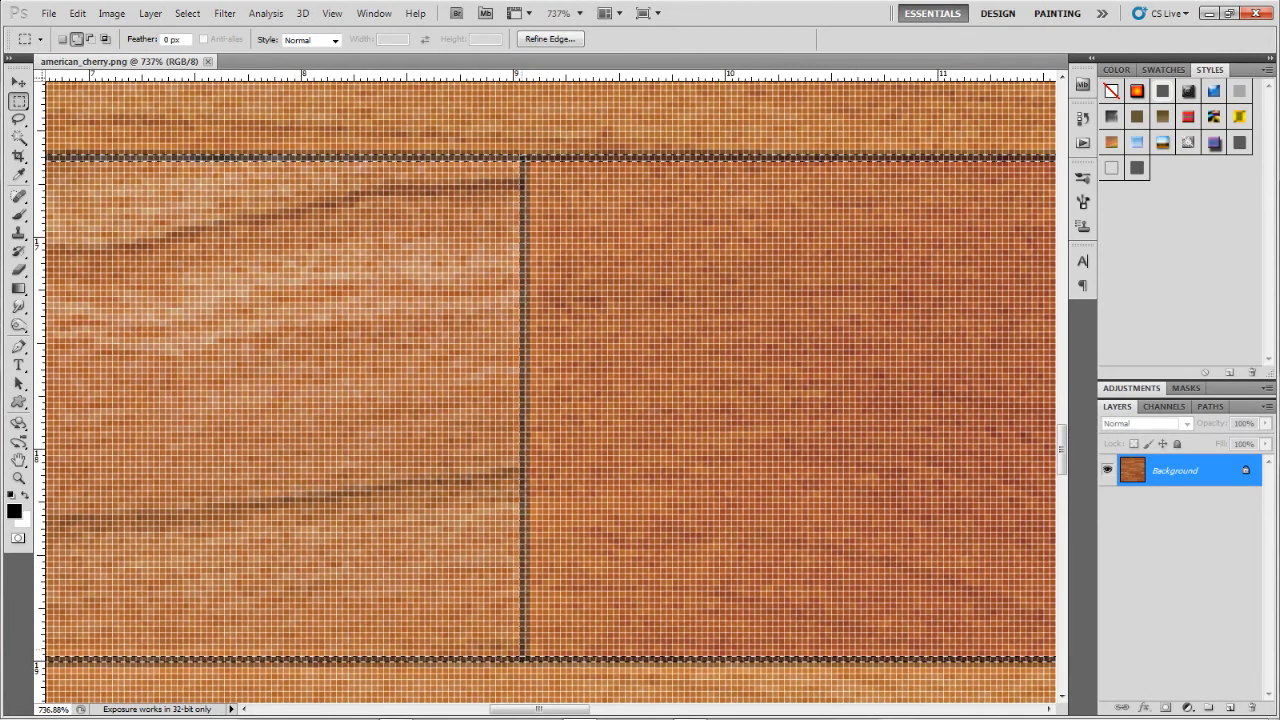
# - Add the second vertical seam in the eighth row, between the dark red and light planks, to the selection over the row's full height
pyautogui.scroll(-8, 624, 457)
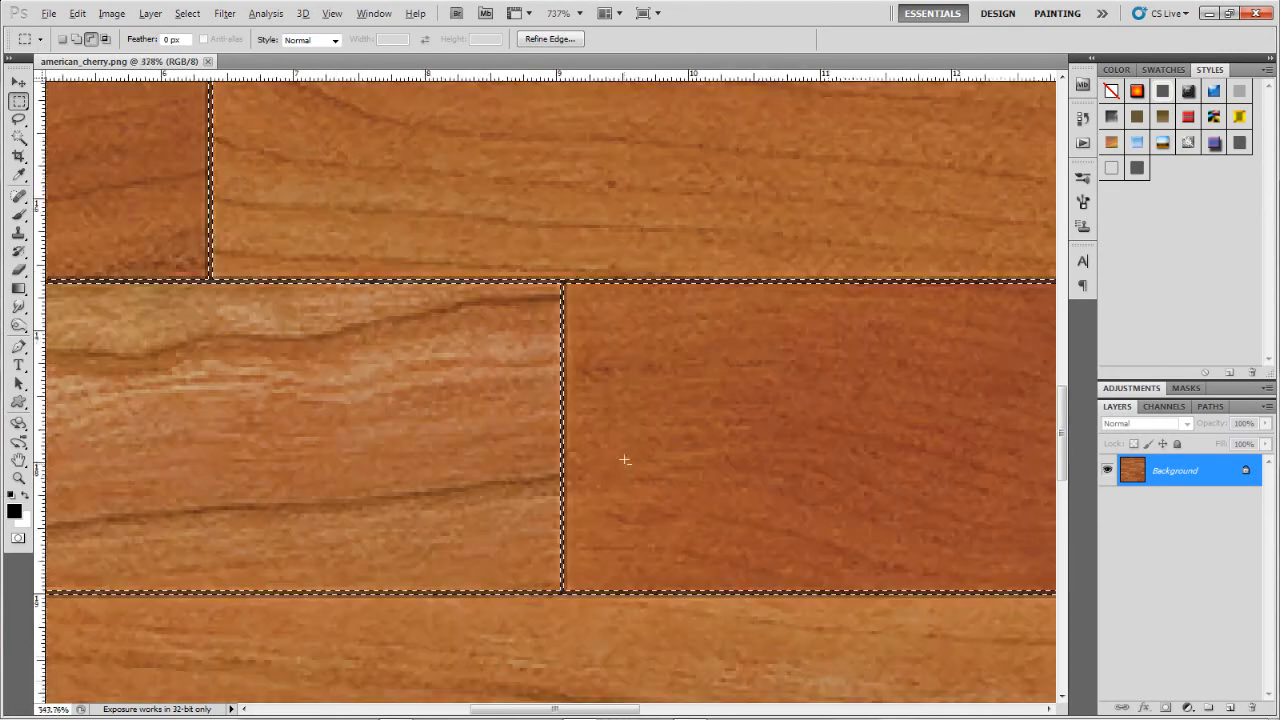
pyautogui.scroll(-2, 624, 457)
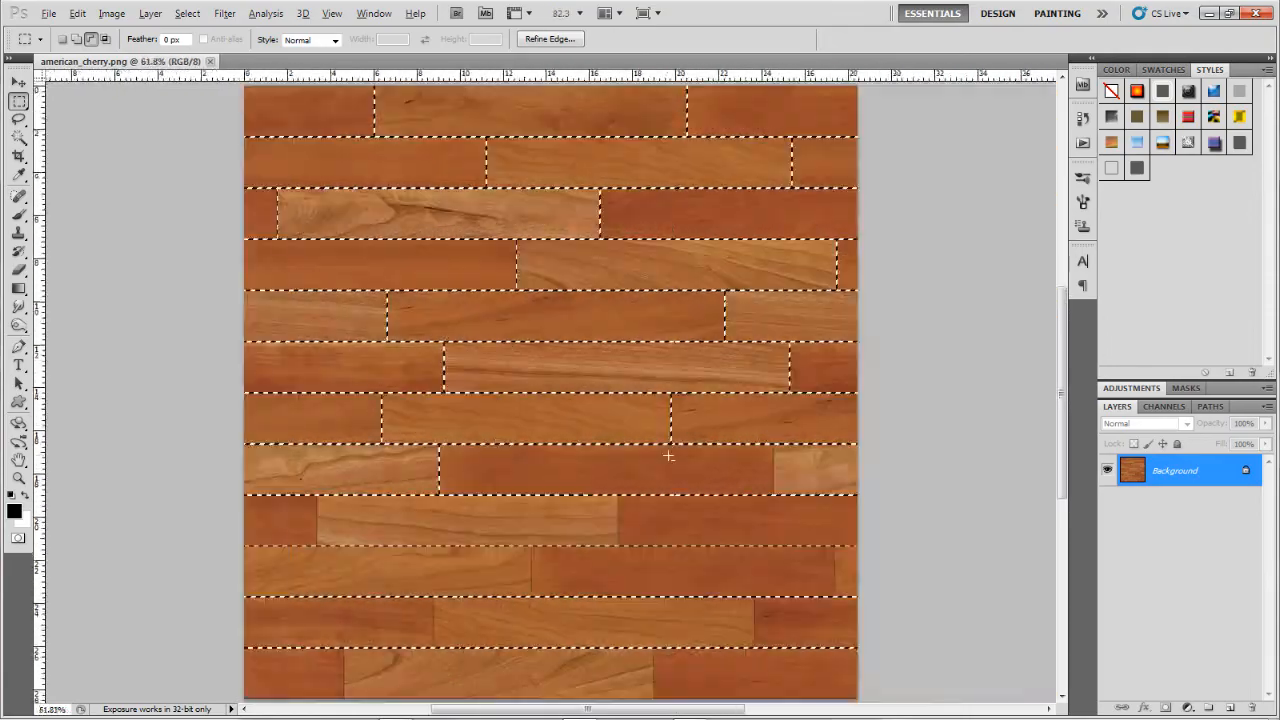
pyautogui.scroll(8, 730, 467)
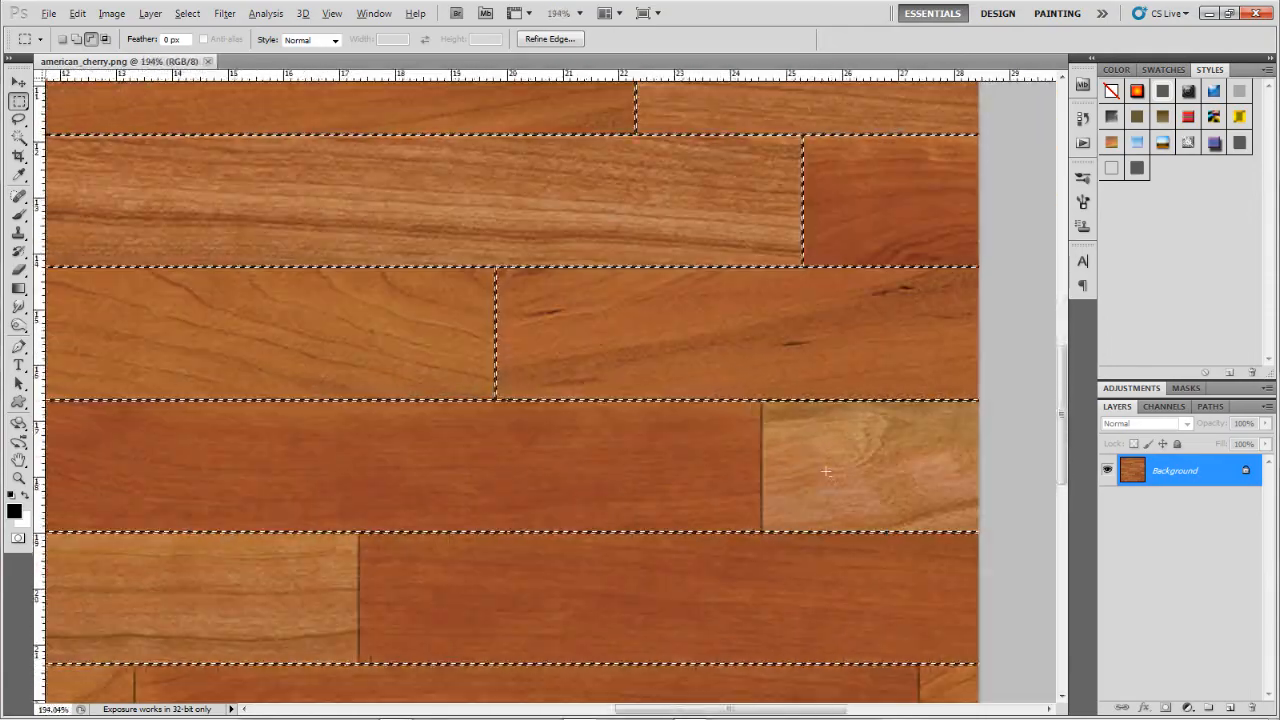
pyautogui.scroll(2, 688, 351)
pyautogui.scroll(-3, 688, 351)
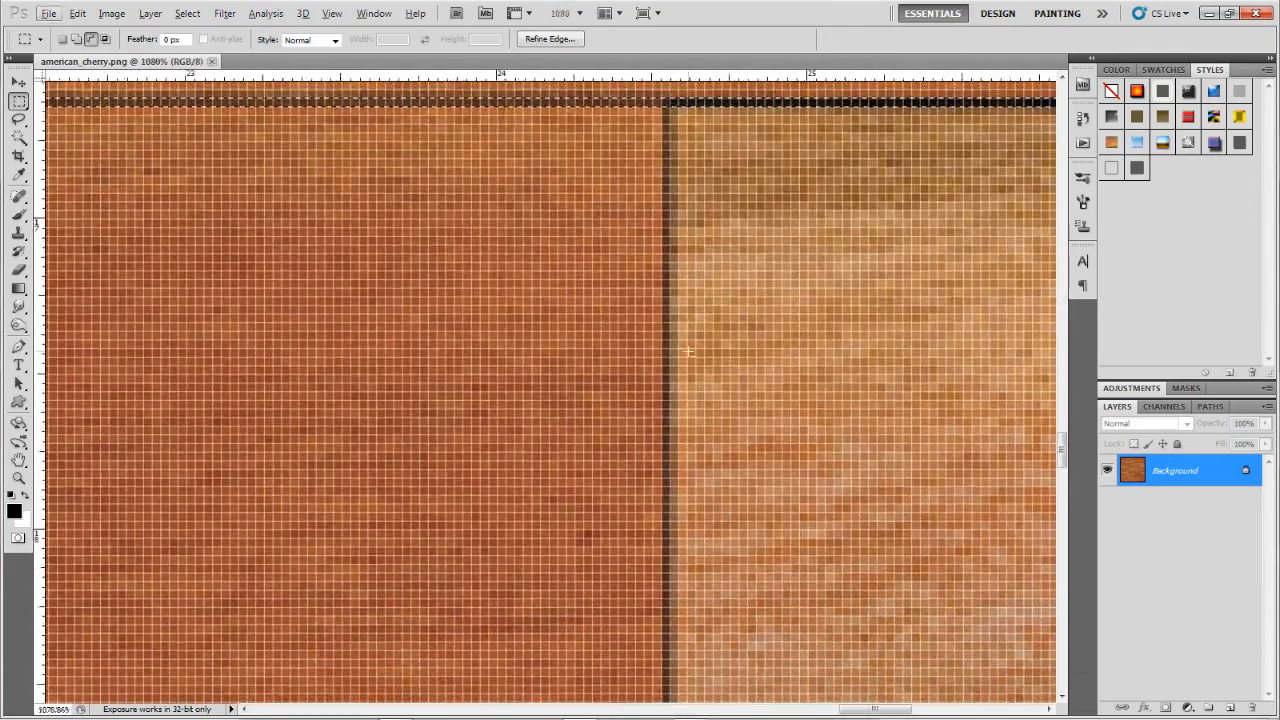
pyautogui.scroll(-3, 688, 351)
pyautogui.scroll(1, 688, 351)
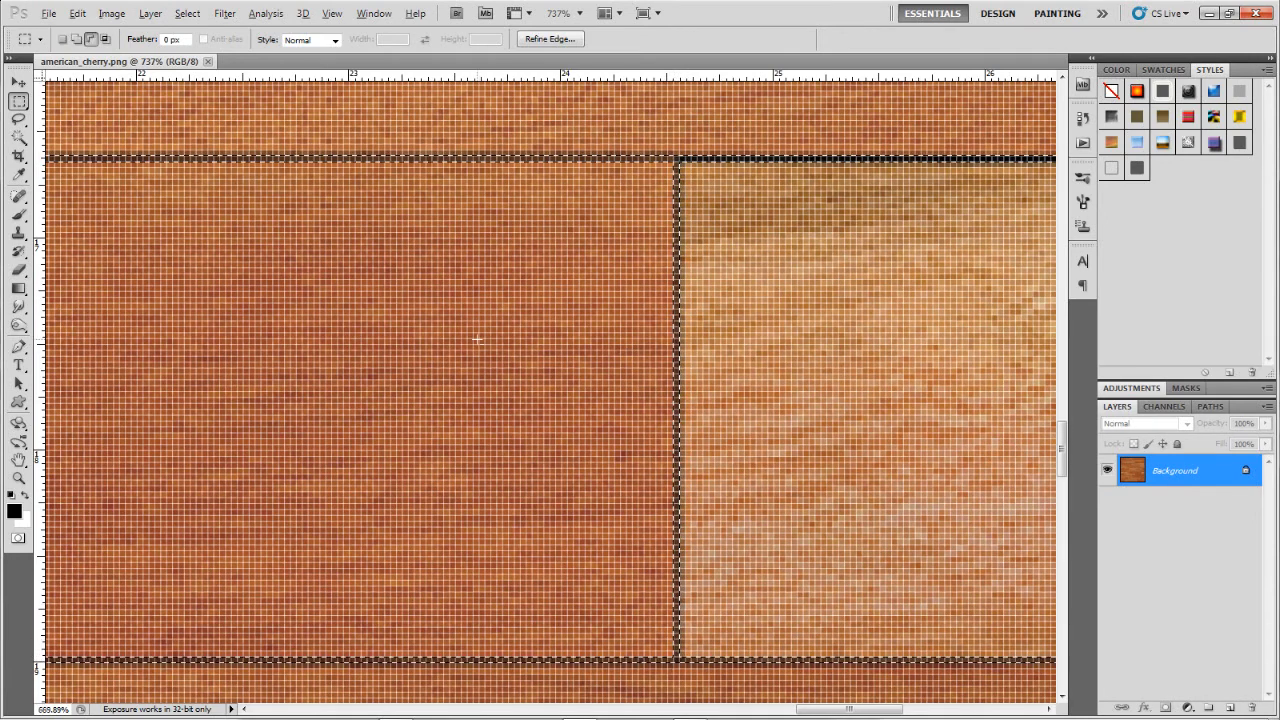
# - Add the second vertical seam in the ninth row to the selection, from the horizontal seam above down to the one below
pyautogui.scroll(-10, 477, 340)
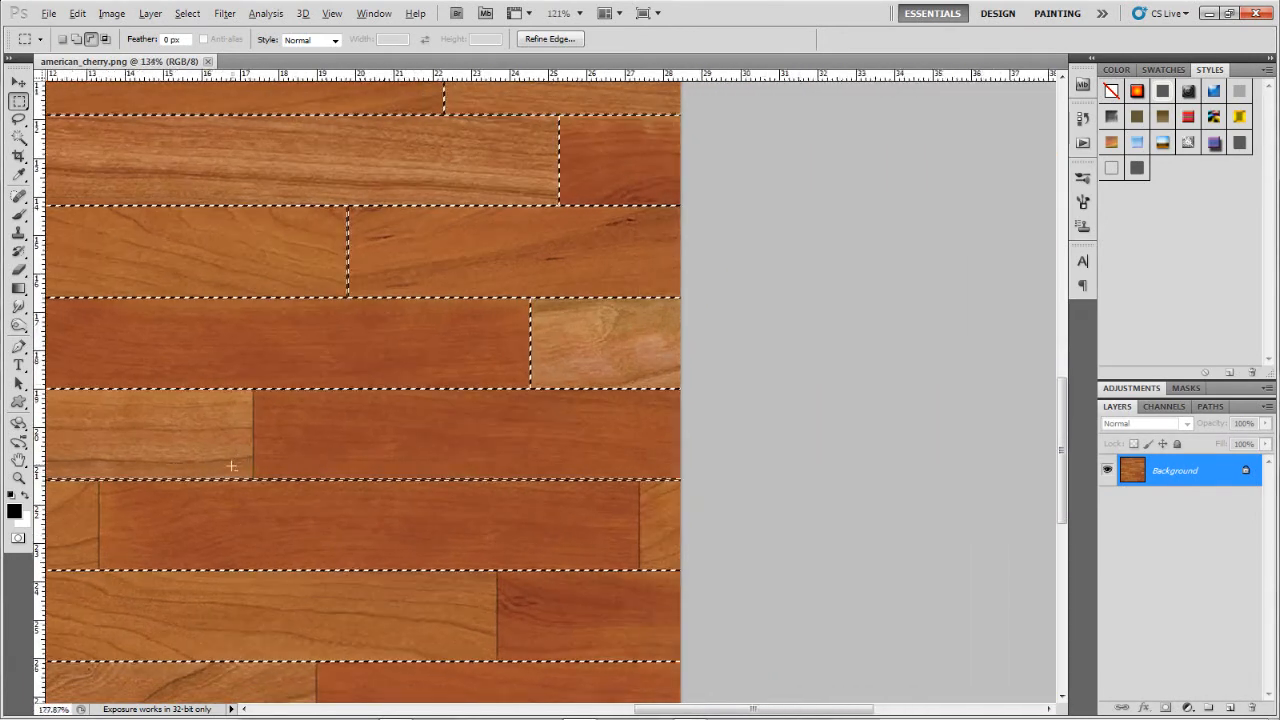
pyautogui.scroll(8, 231, 466)
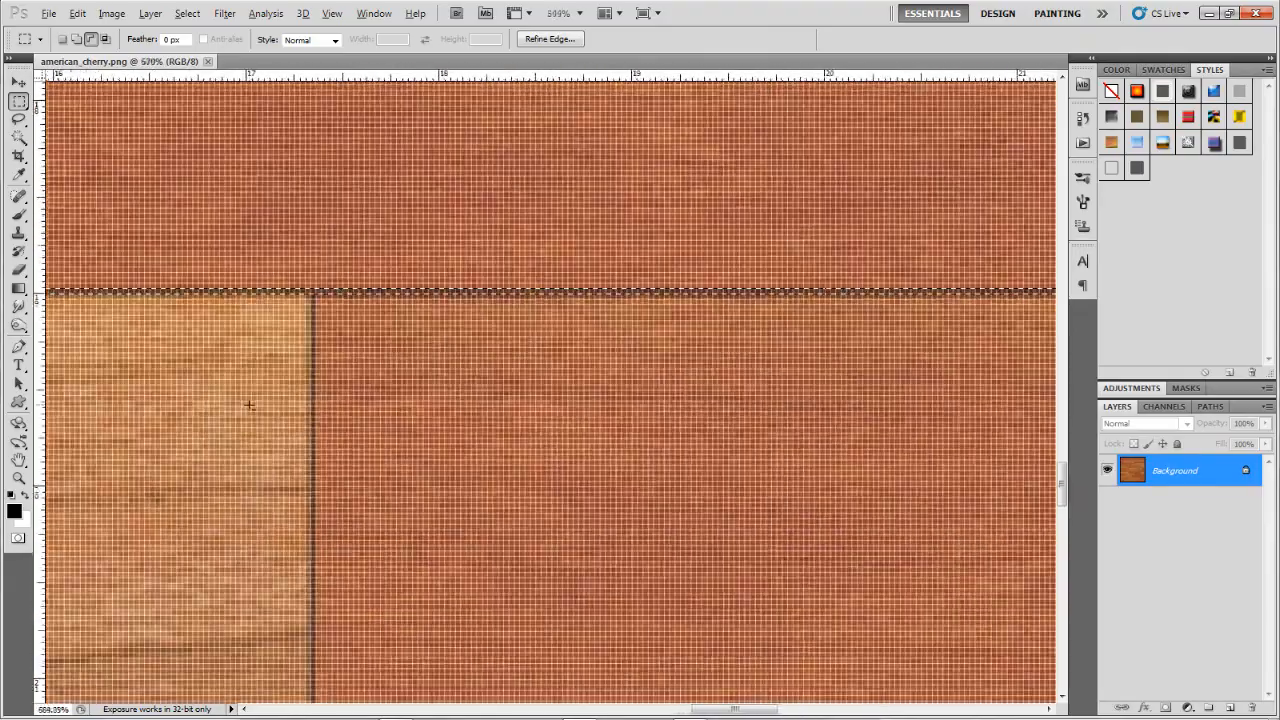
pyautogui.scroll(2, 249, 405)
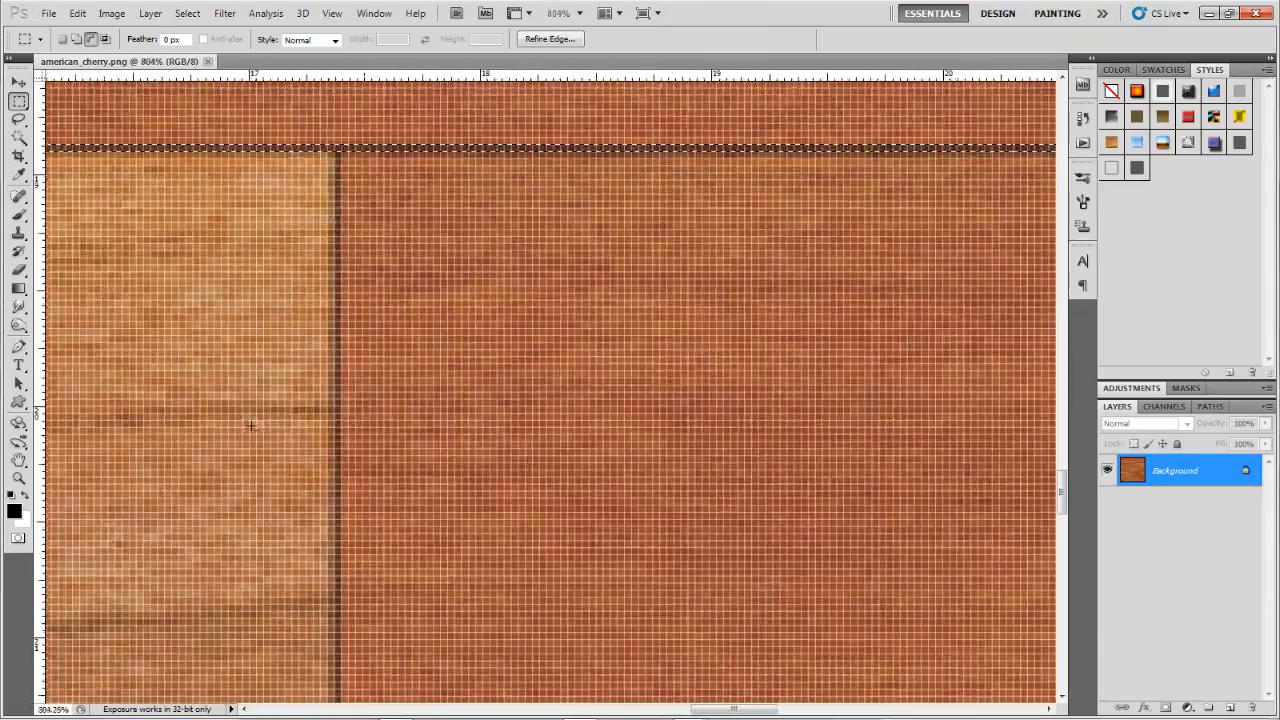
pyautogui.scroll(-3, 251, 426)
pyautogui.scroll(-1, 251, 426)
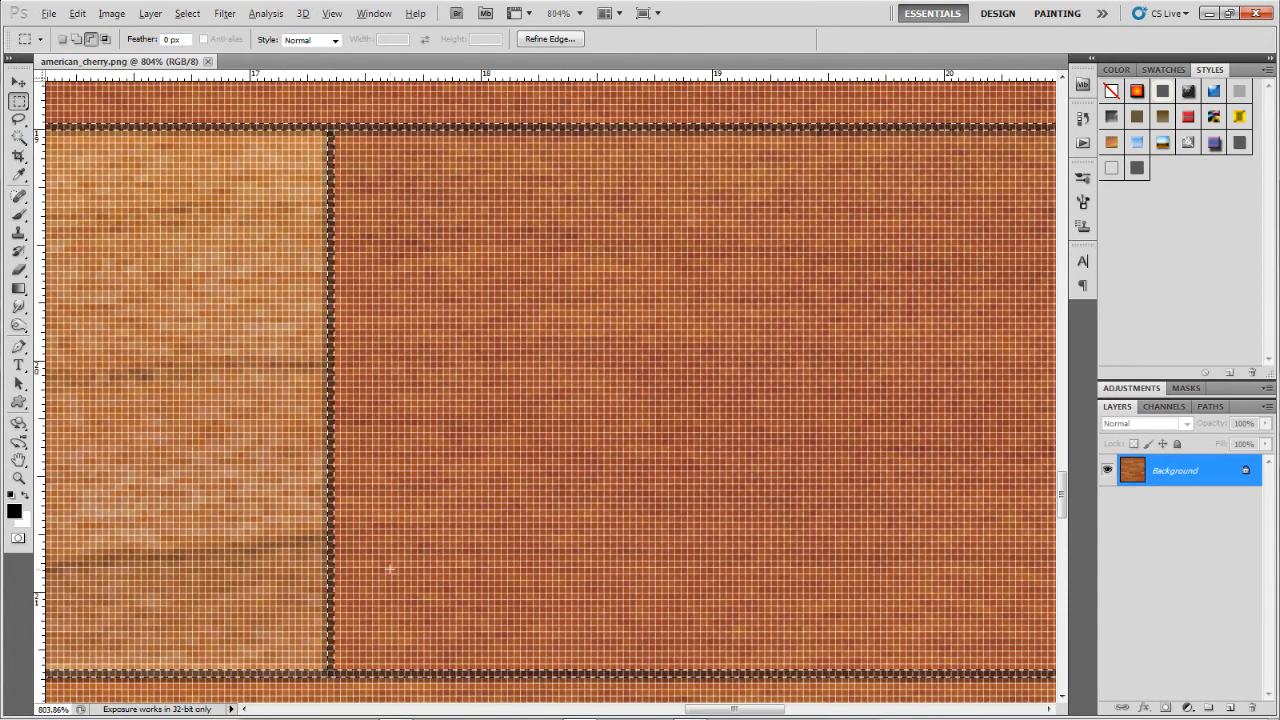
# - Add the first vertical seam in the ninth row, beside the short dark red plank, to the selection over the row's full height
pyautogui.scroll(-15, 389, 568)
pyautogui.scroll(8, 310, 559)
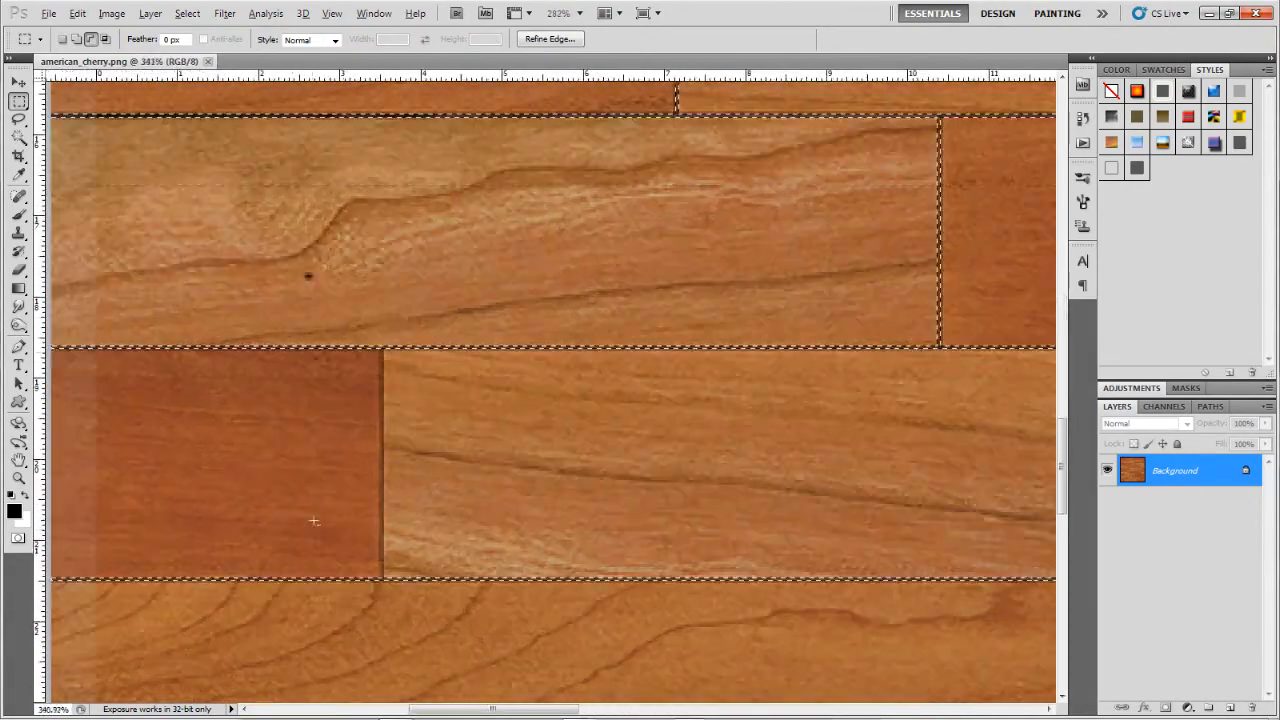
pyautogui.scroll(4, 313, 521)
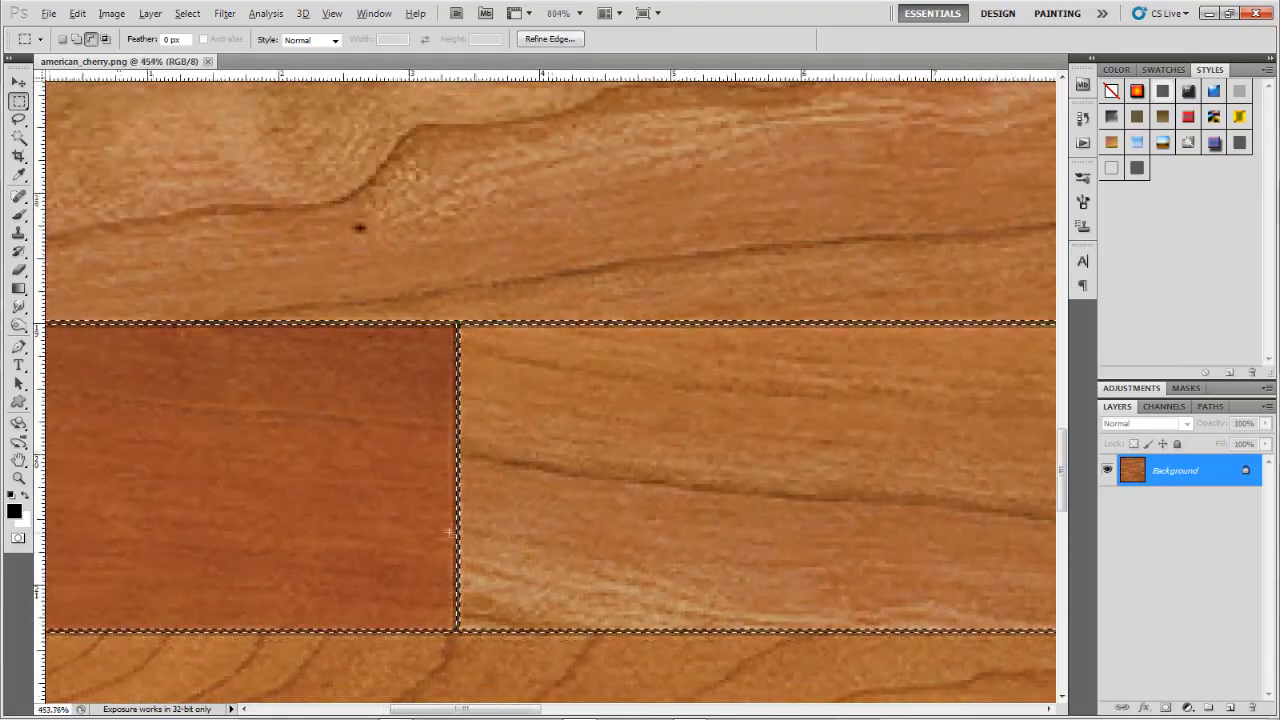
# - Add the first vertical seam in the tenth row to the selection, between the horizontal seams above and below it
pyautogui.scroll(-5, 450, 528)
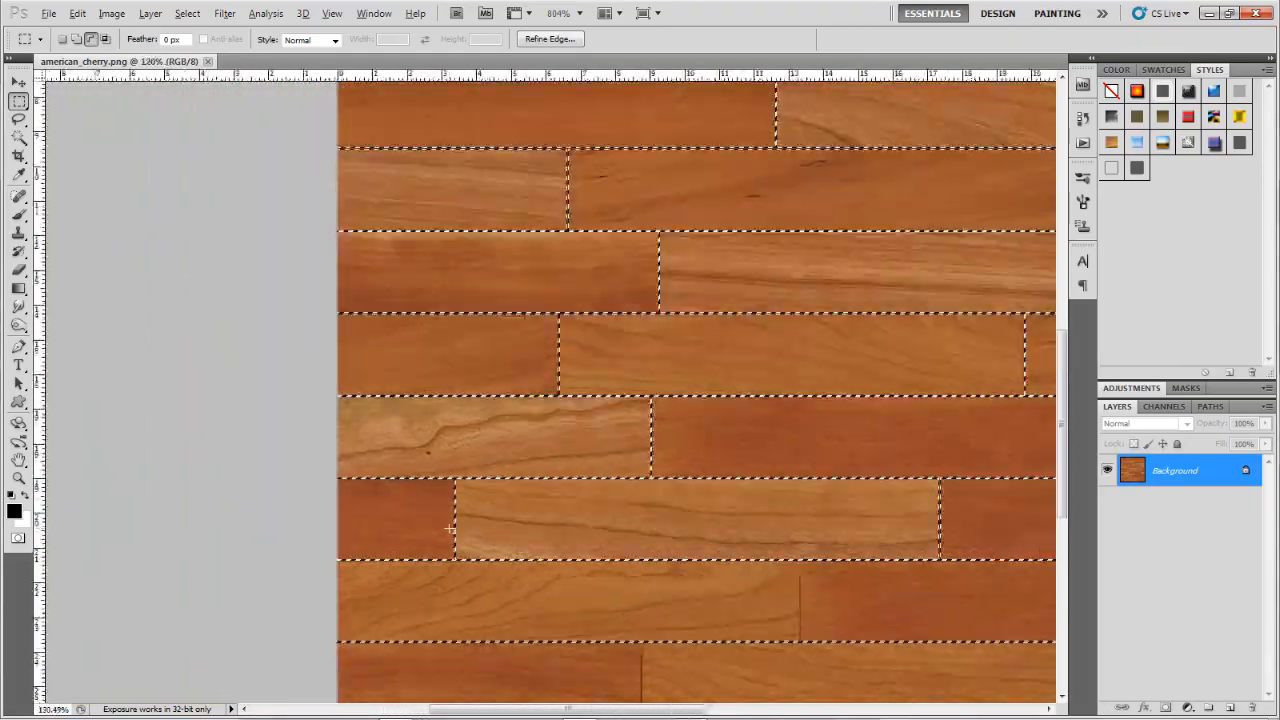
pyautogui.scroll(2, 450, 528)
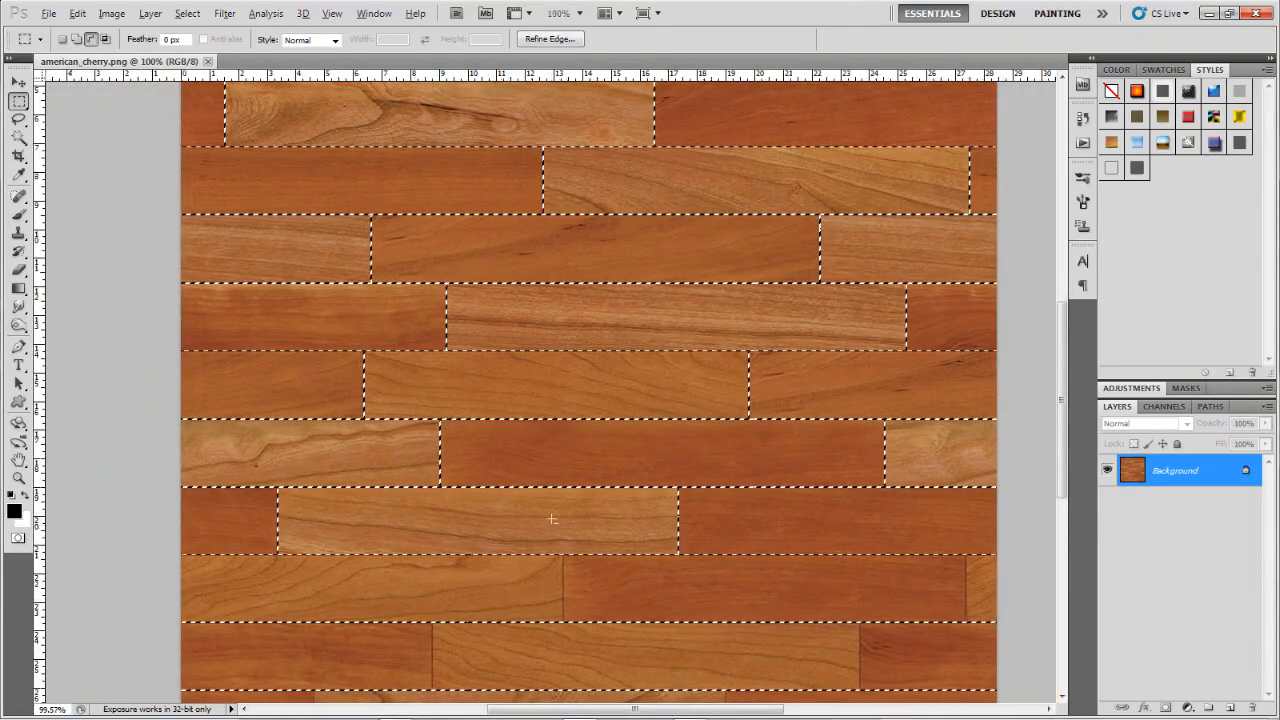
pyautogui.scroll(2, 570, 502)
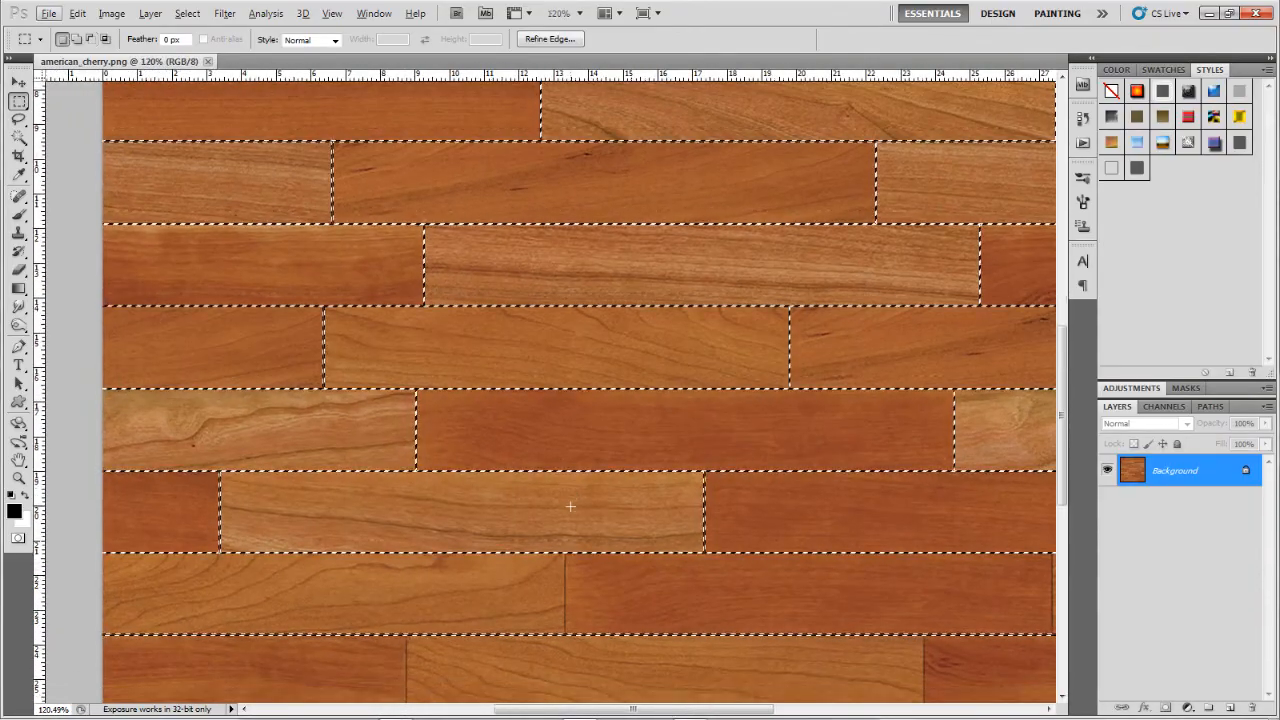
pyautogui.scroll(8, 570, 506)
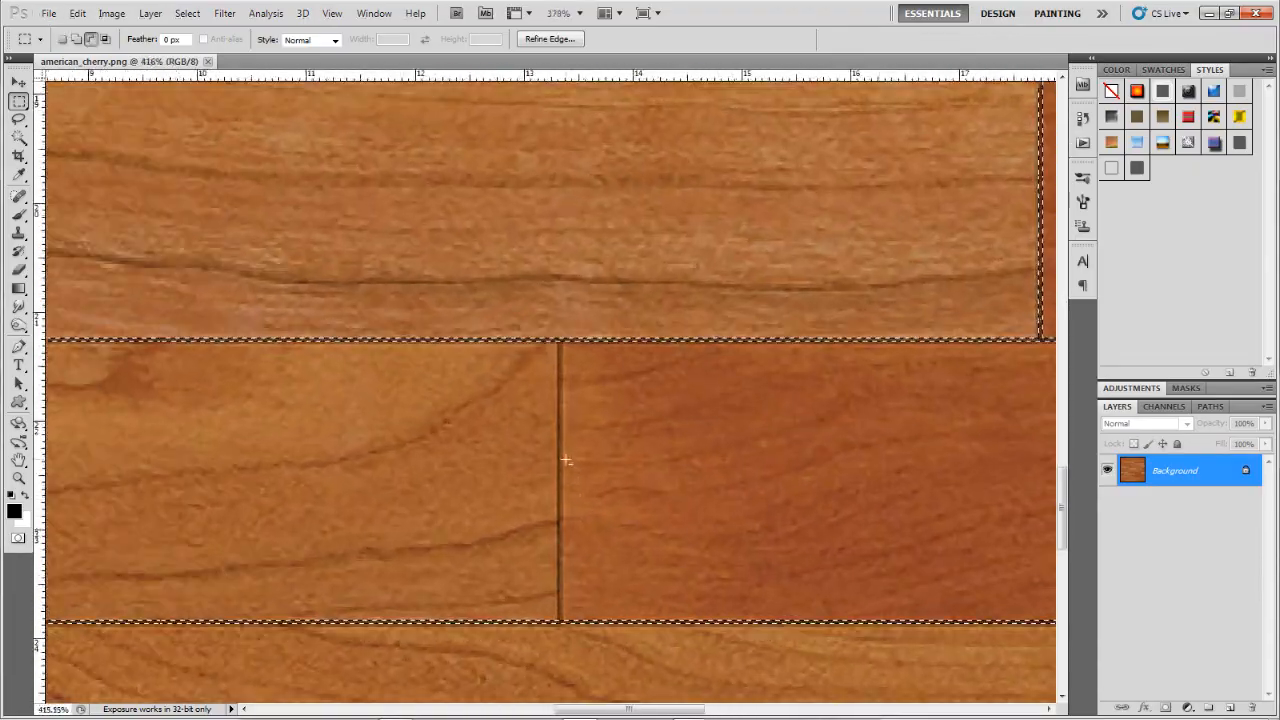
pyautogui.scroll(-2, 556, 370)
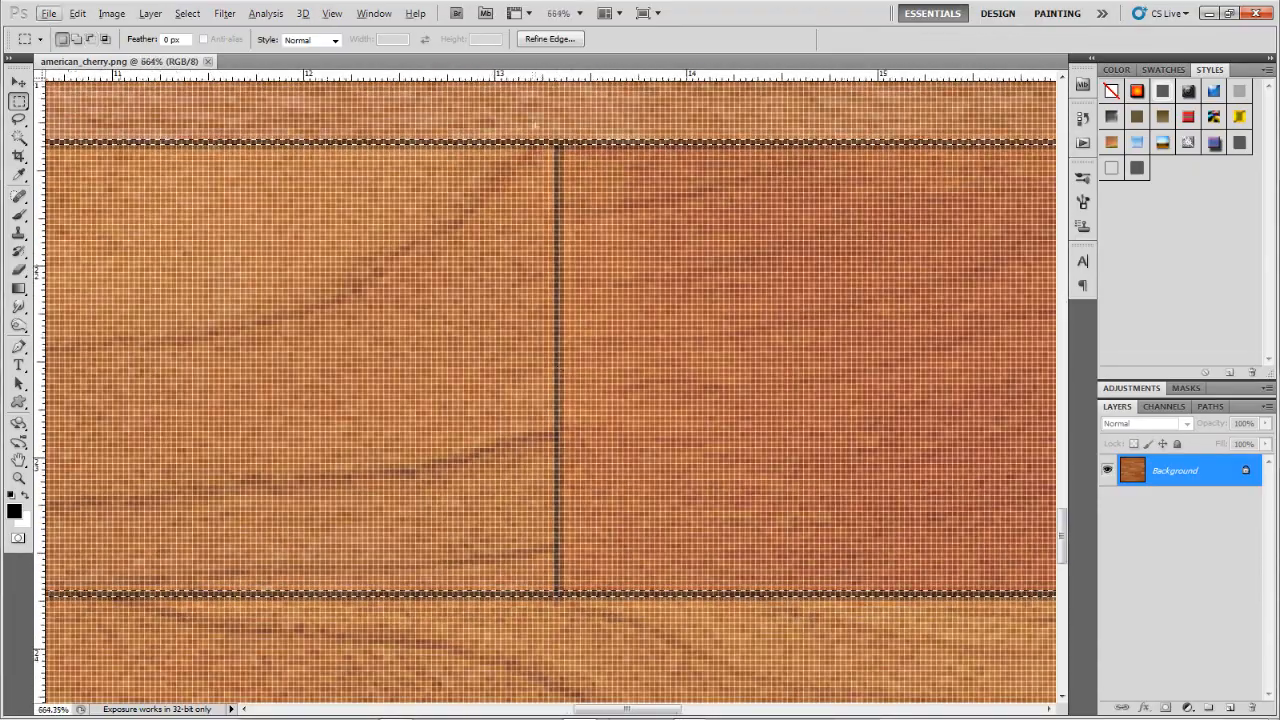
pyautogui.press('shift')
pyautogui.moveTo(556, 146); pyautogui.dragTo(564, 430)
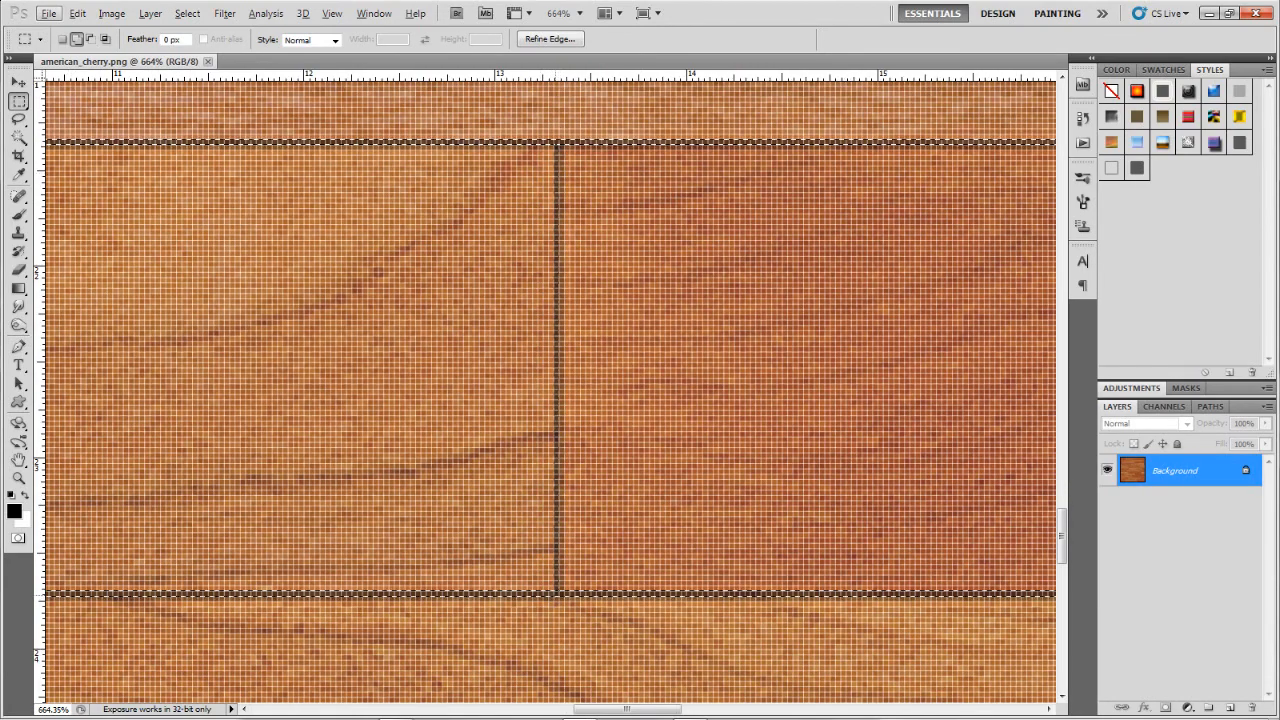
# - Add the second vertical seam in the tenth row, near the texture's right edge, to the selection over the row's full height
pyautogui.scroll(-5, 700, 562)
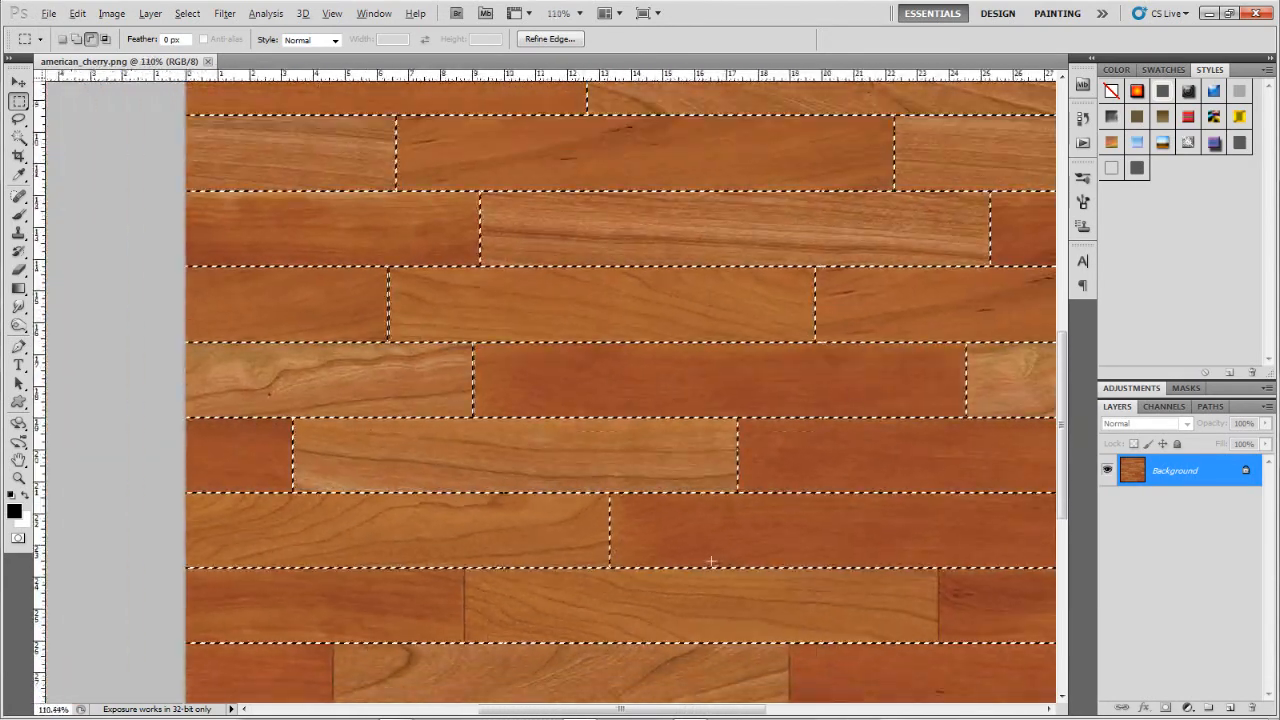
pyautogui.scroll(-2, 711, 562)
pyautogui.scroll(5, 808, 587)
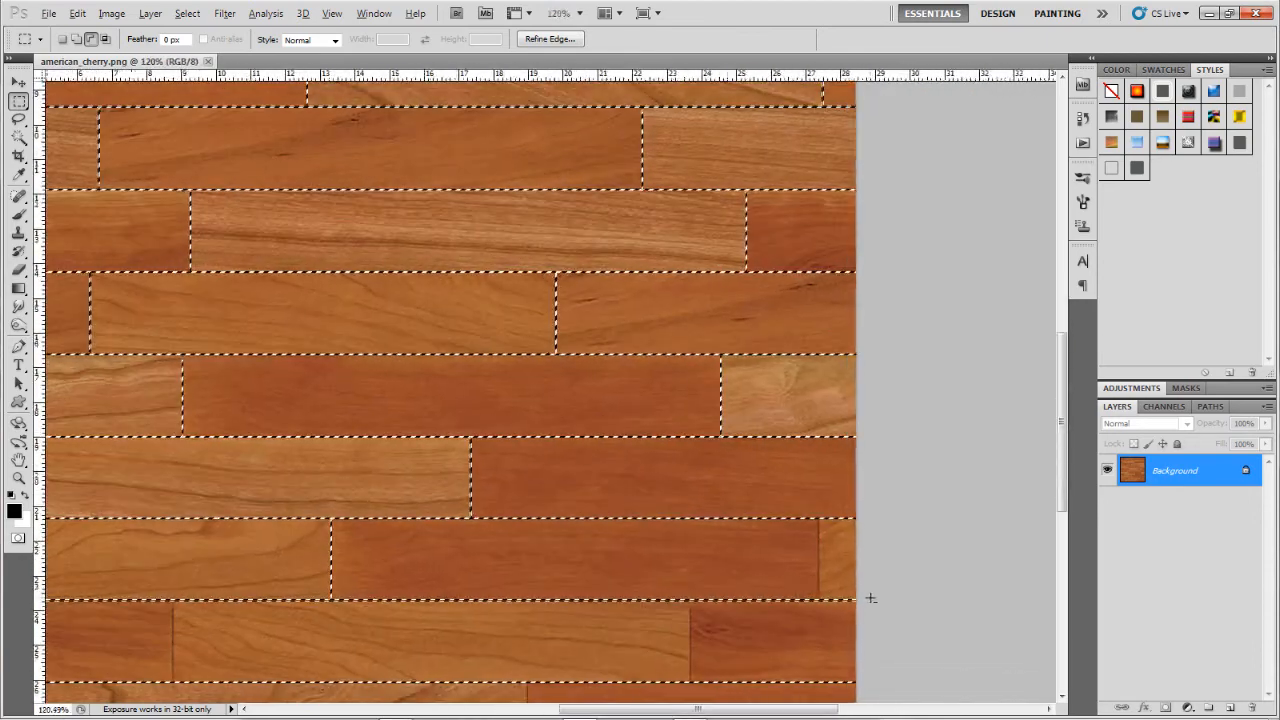
pyautogui.scroll(3, 838, 567)
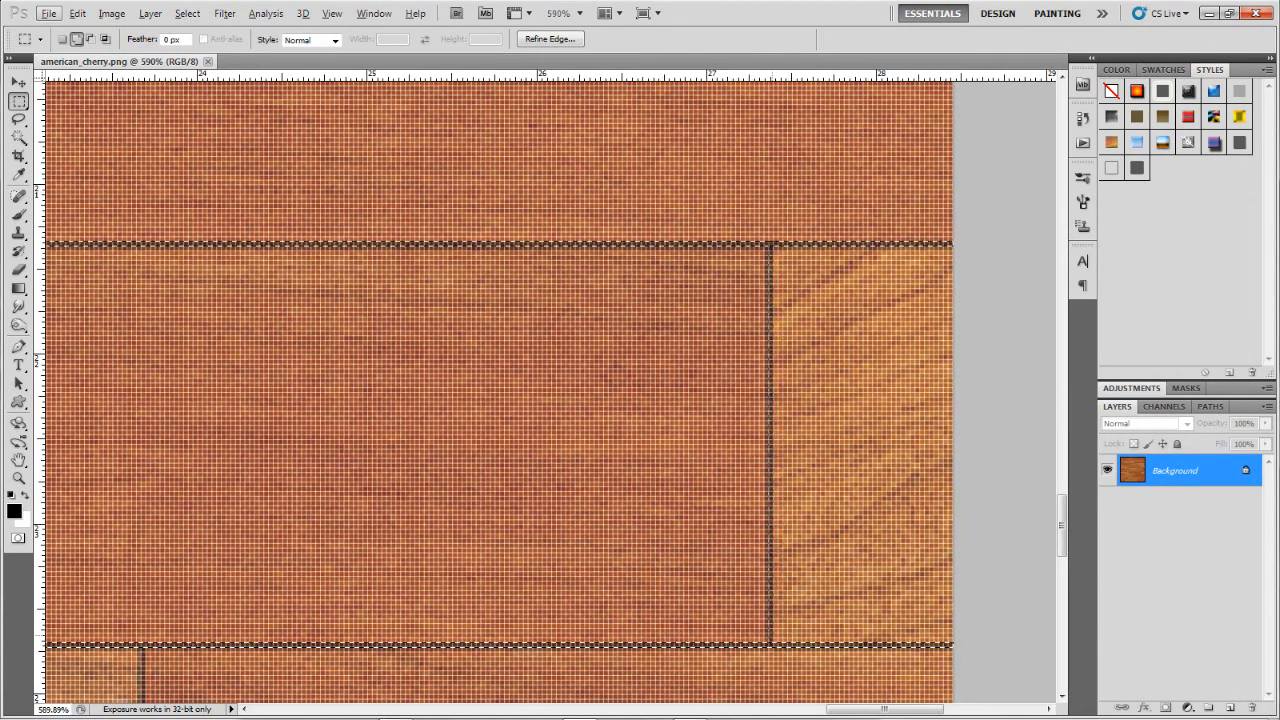
# - Add the second vertical seam in the eleventh row, beside the dark red plank, to the selection over the row's full height
pyautogui.scroll(-8, 424, 487)
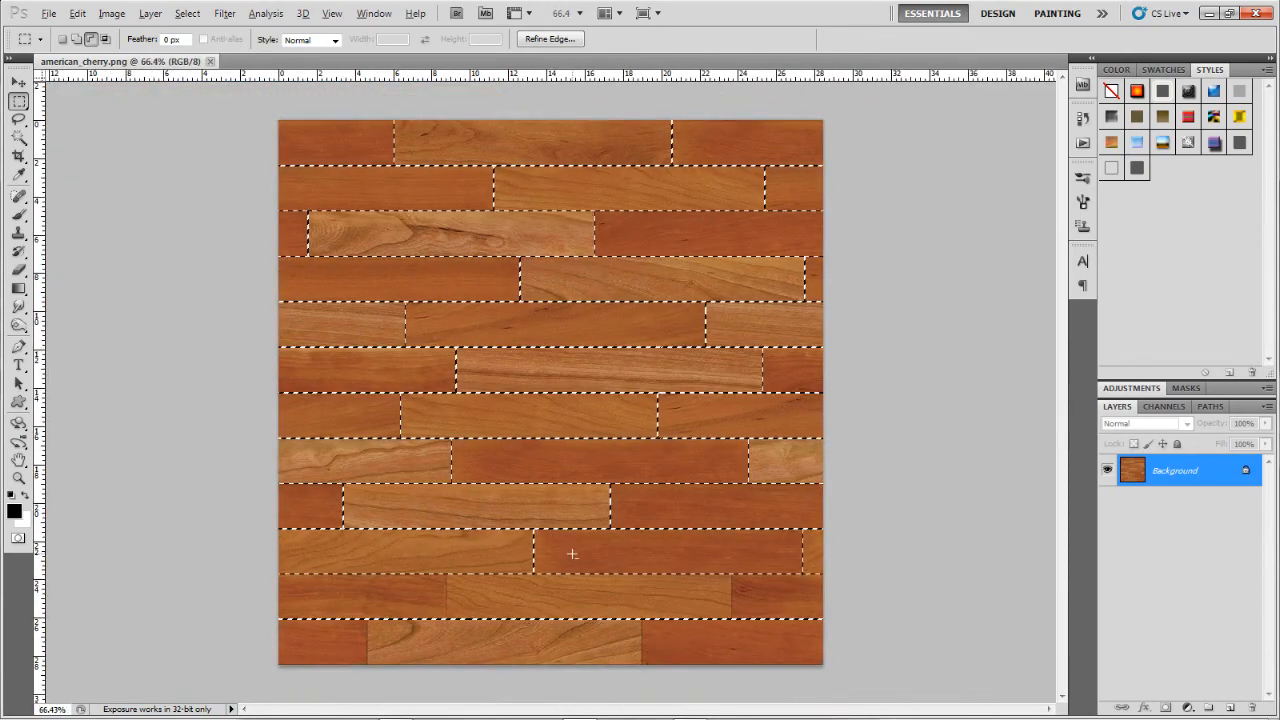
pyautogui.scroll(13, 779, 620)
pyautogui.scroll(7, 783, 617)
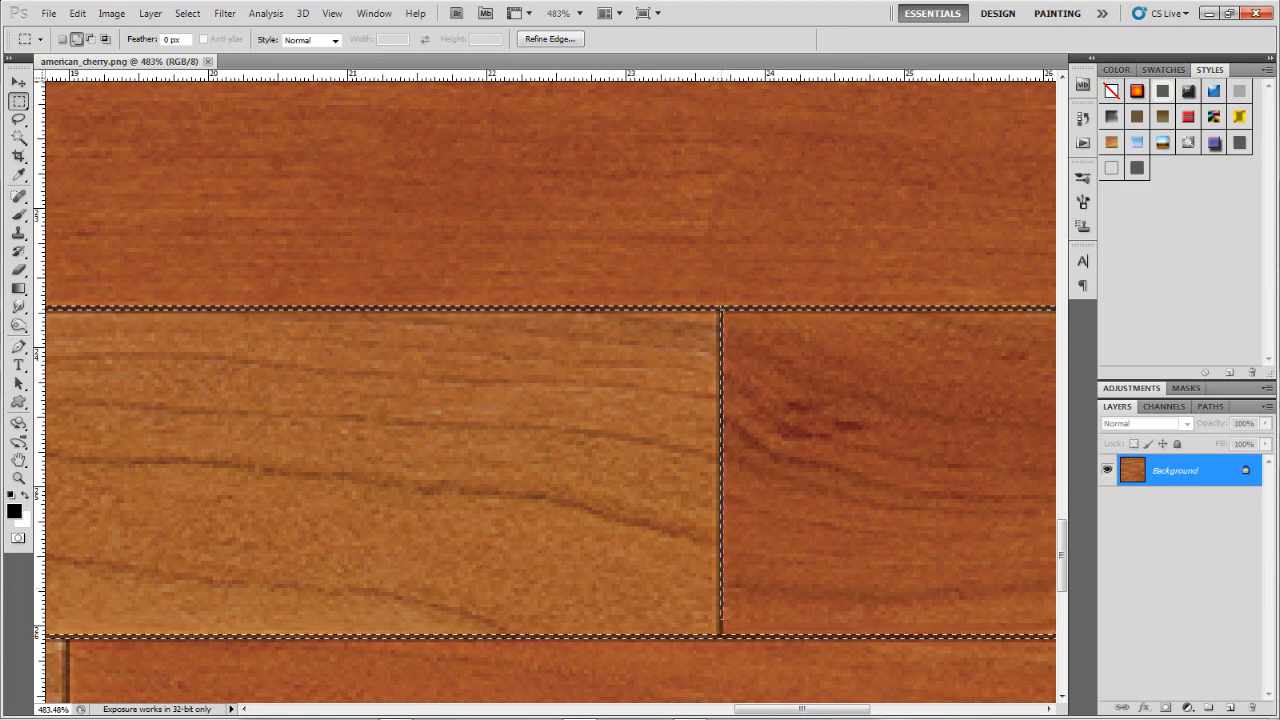
# - Add the first vertical seam in the eleventh row to the selection, between the horizontal seams above and below it
pyautogui.scroll(-10, 521, 488)
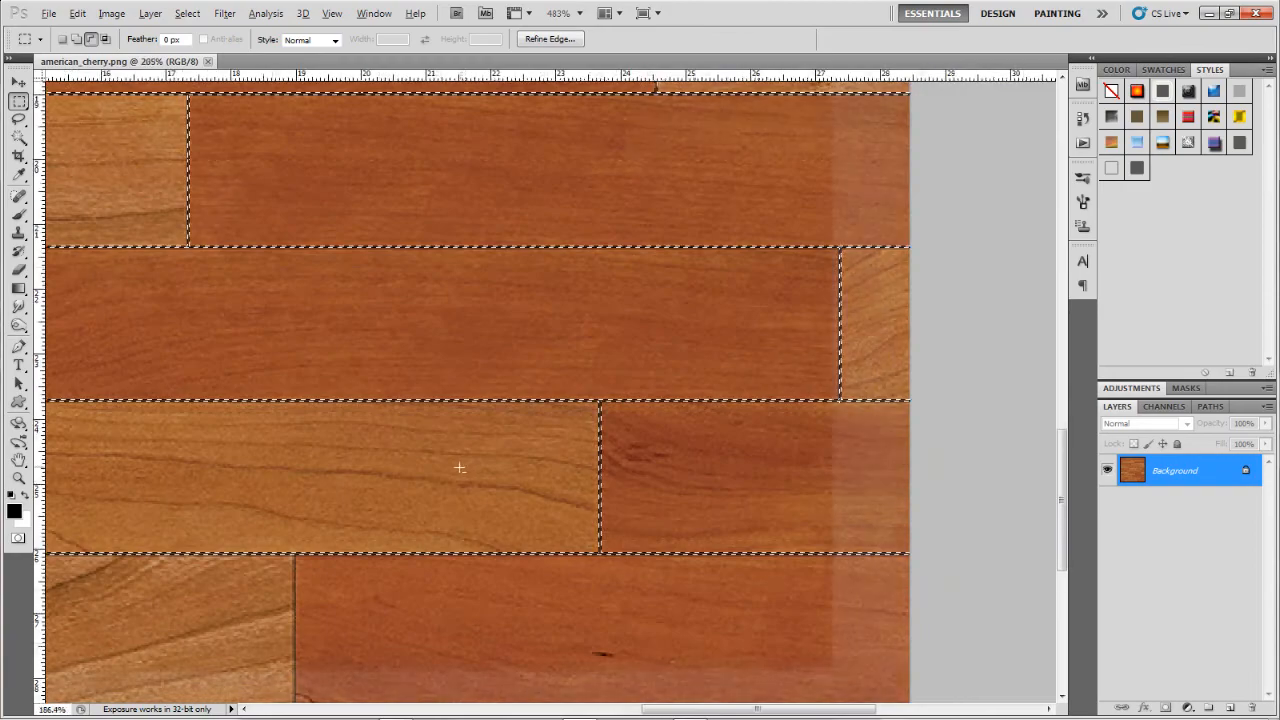
pyautogui.scroll(3, 416, 541)
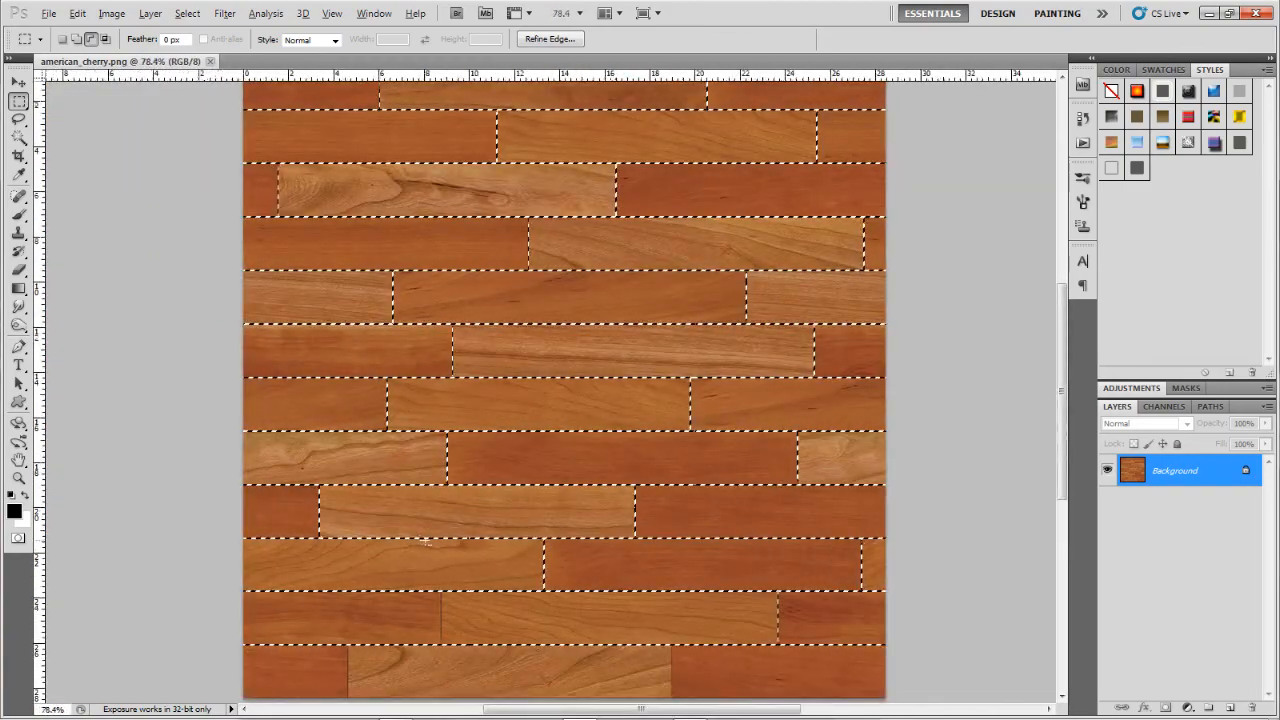
pyautogui.scroll(3, 425, 520)
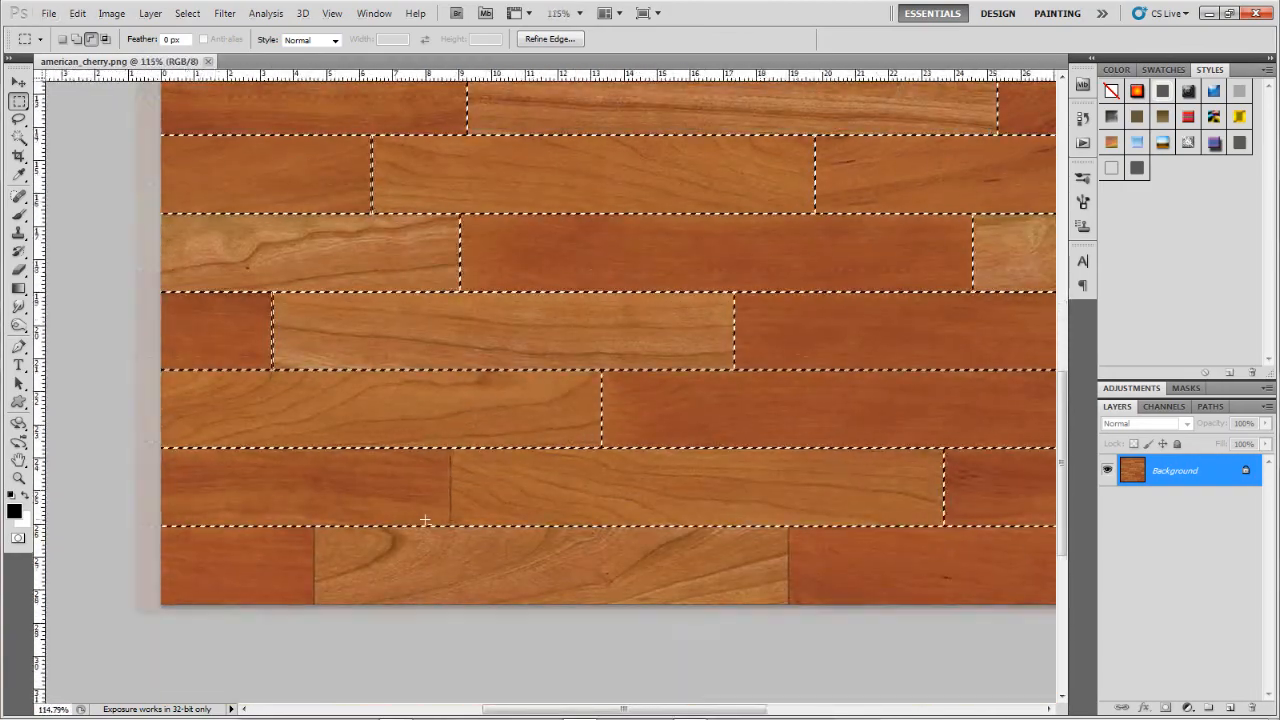
pyautogui.scroll(5, 425, 520)
pyautogui.scroll(1, 527, 286)
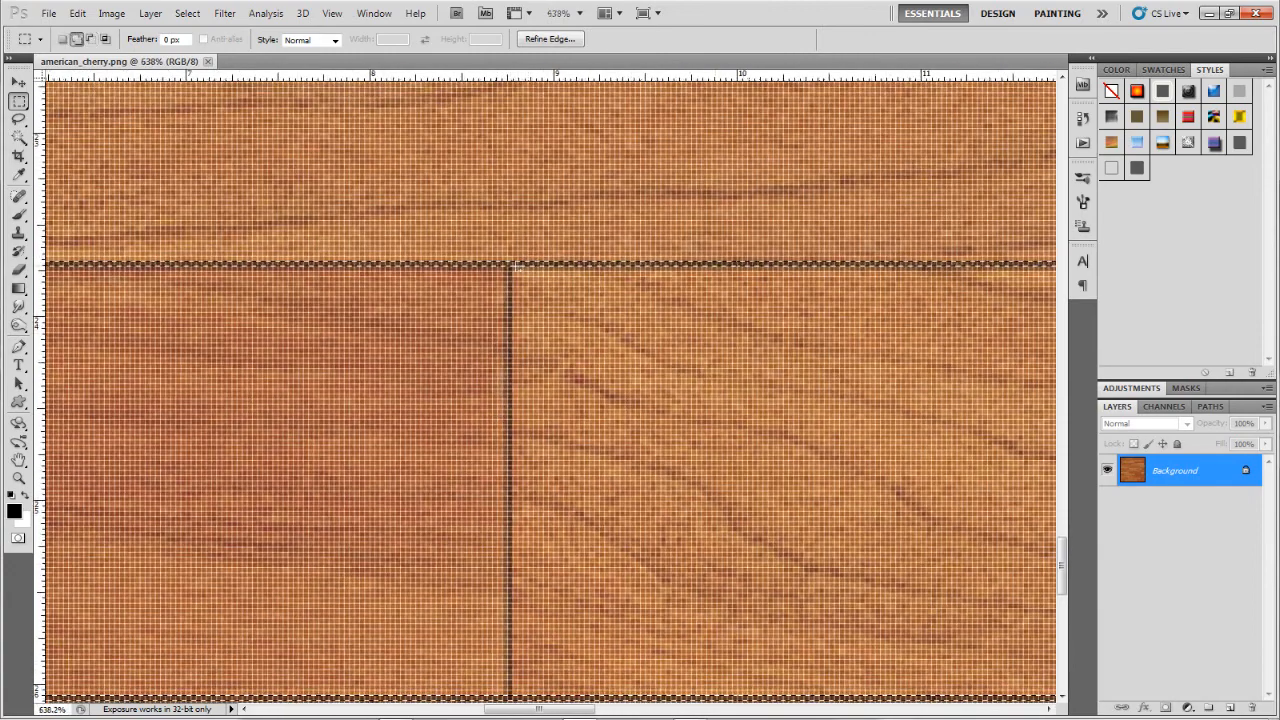
pyautogui.moveTo(506, 266); pyautogui.dragTo(512, 695)
# - Add the first vertical seam in the bottom row to the selection, down to the texture's lower edge
pyautogui.scroll(-5, 512, 668)
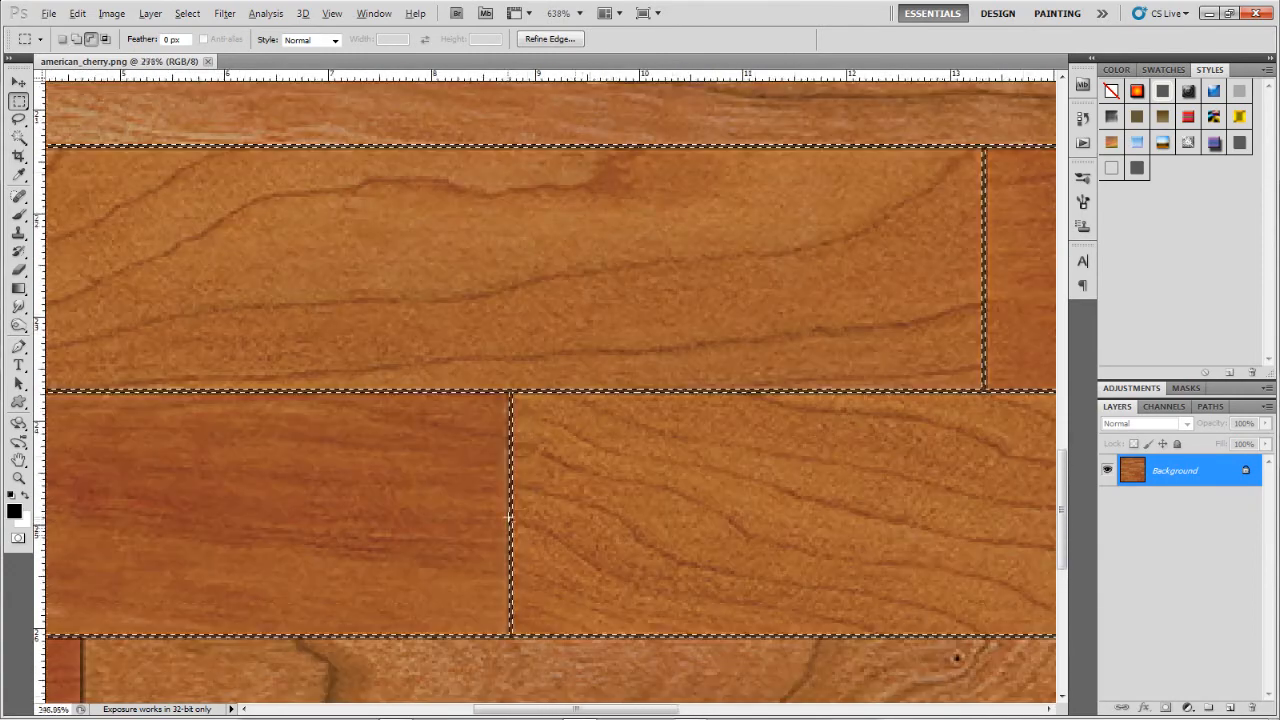
pyautogui.scroll(5, 380, 531)
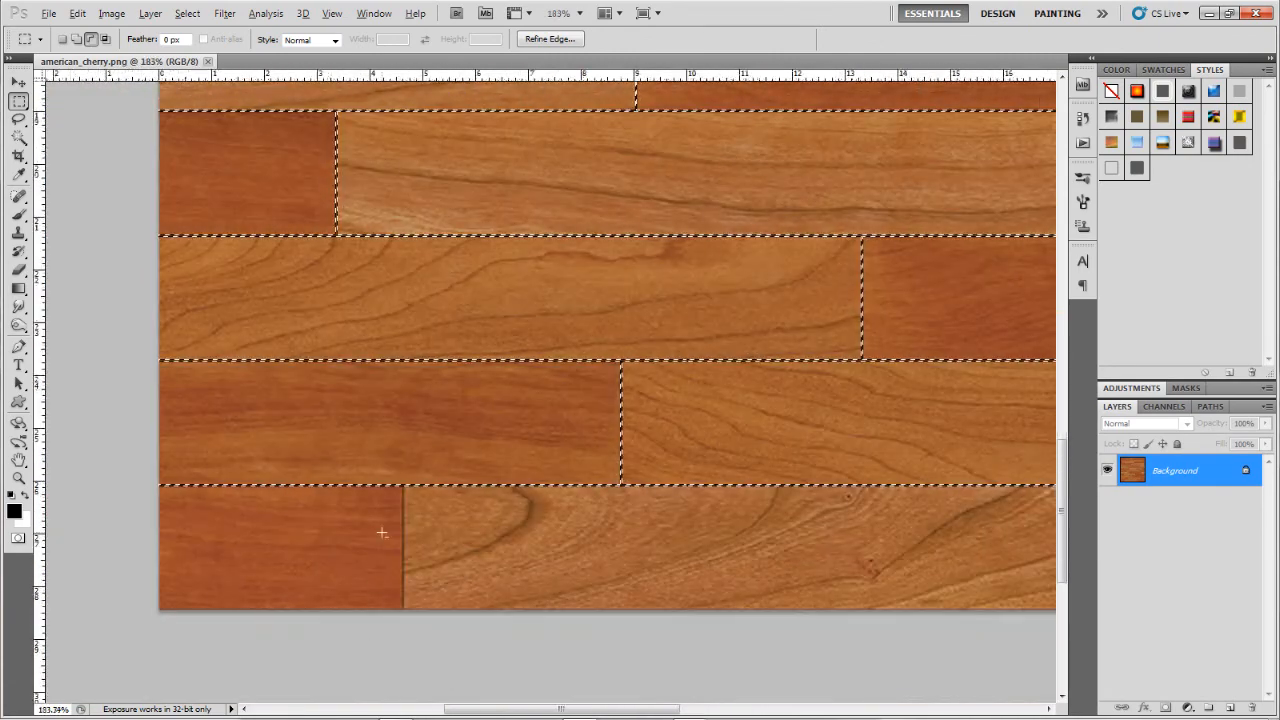
pyautogui.scroll(-3, 394, 524)
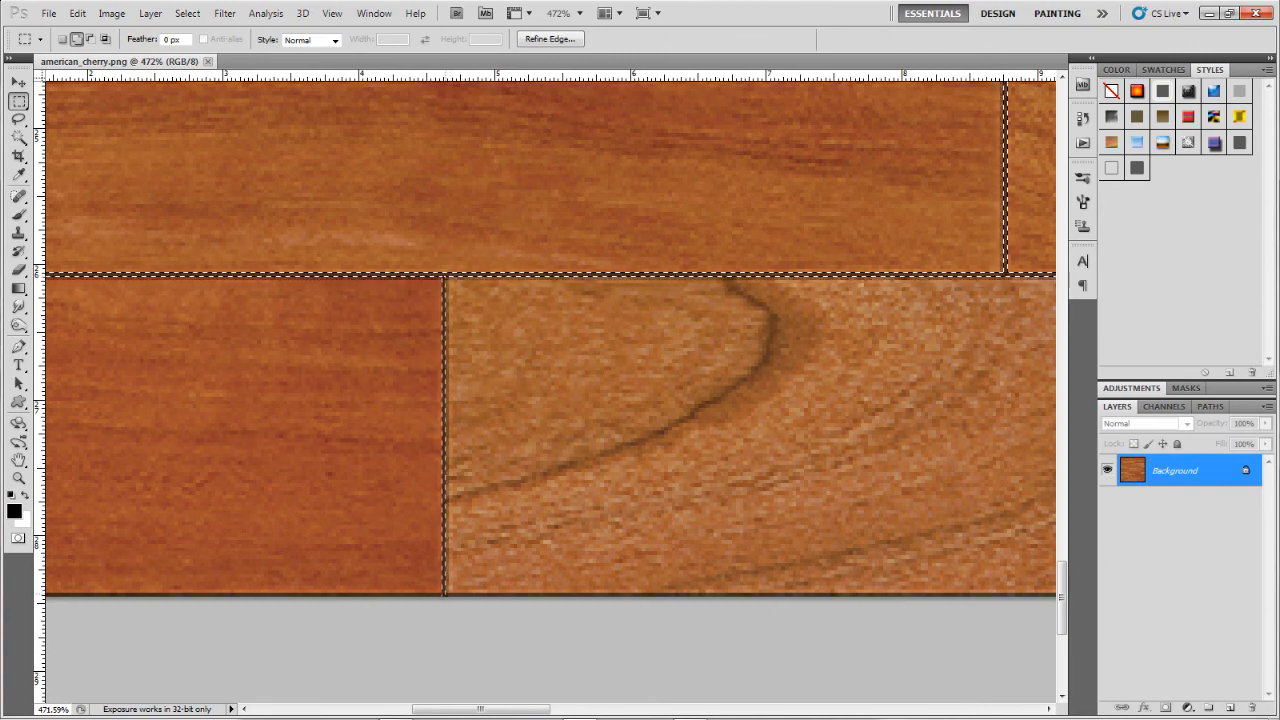
# - Add the second vertical seam in the bottom row to the selection, from the horizontal seam down to the texture's edge
pyautogui.scroll(-8, 450, 582)
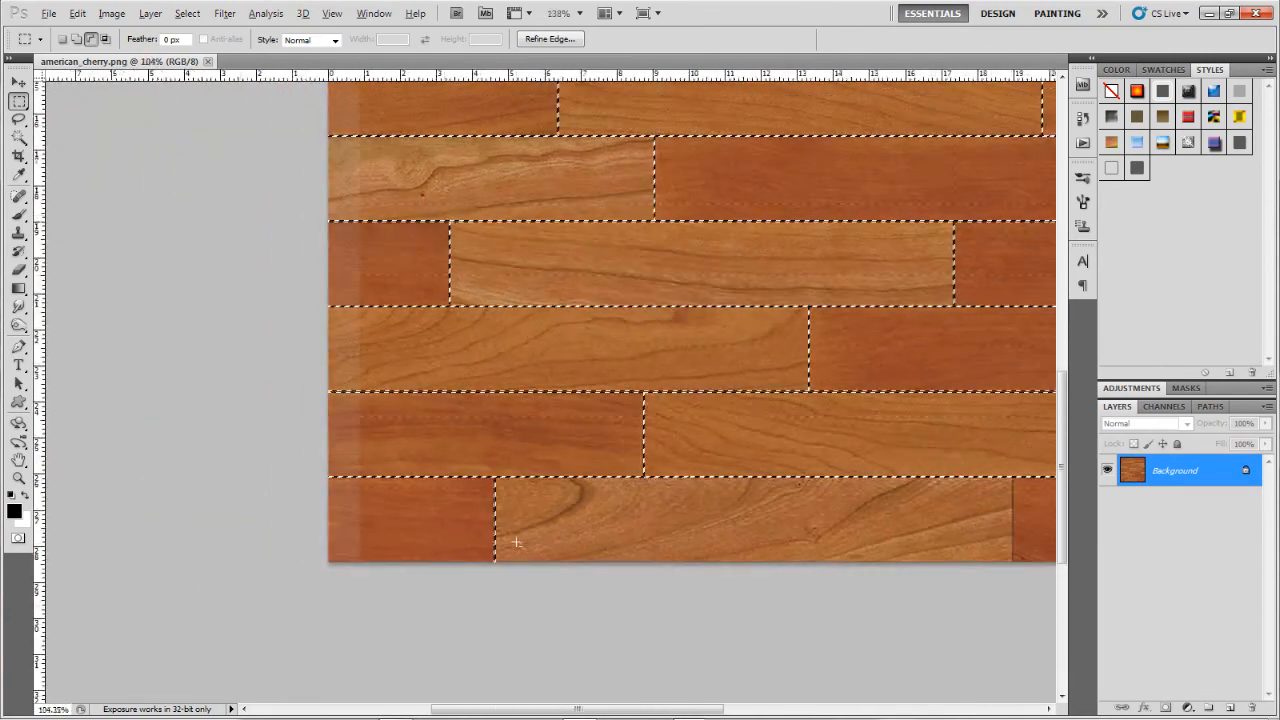
pyautogui.scroll(5, 645, 625)
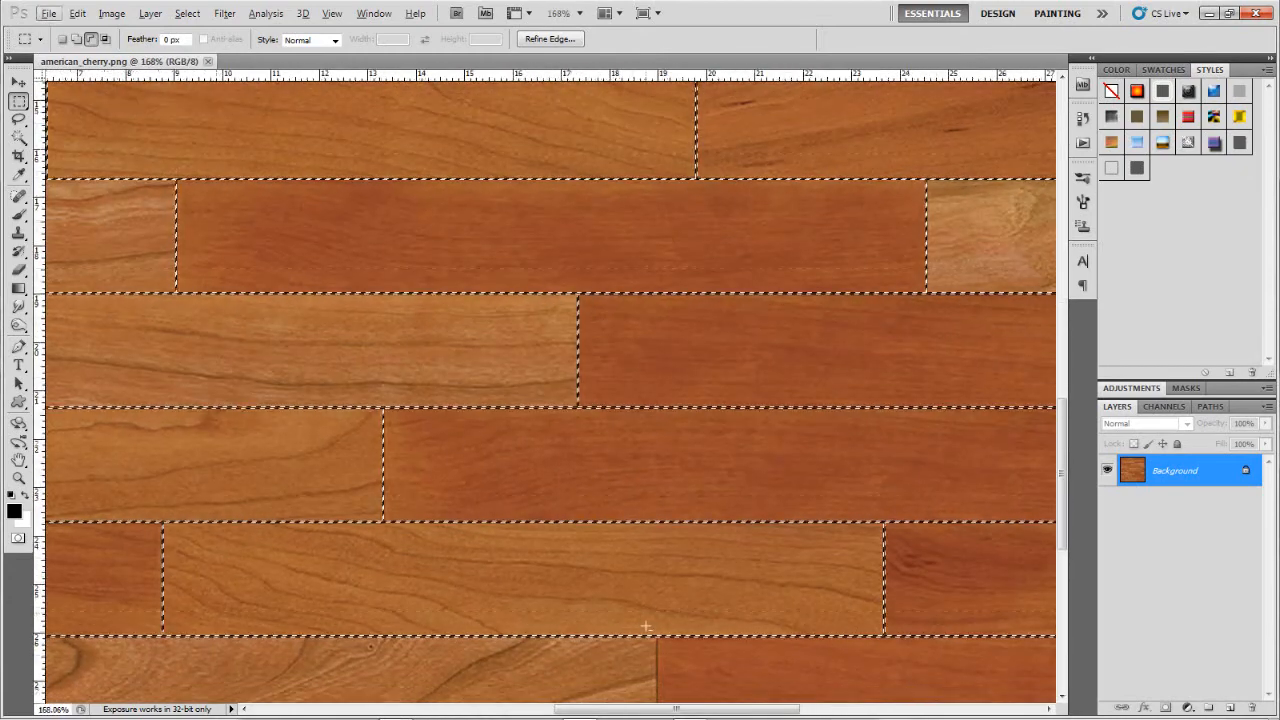
pyautogui.scroll(6, 645, 625)
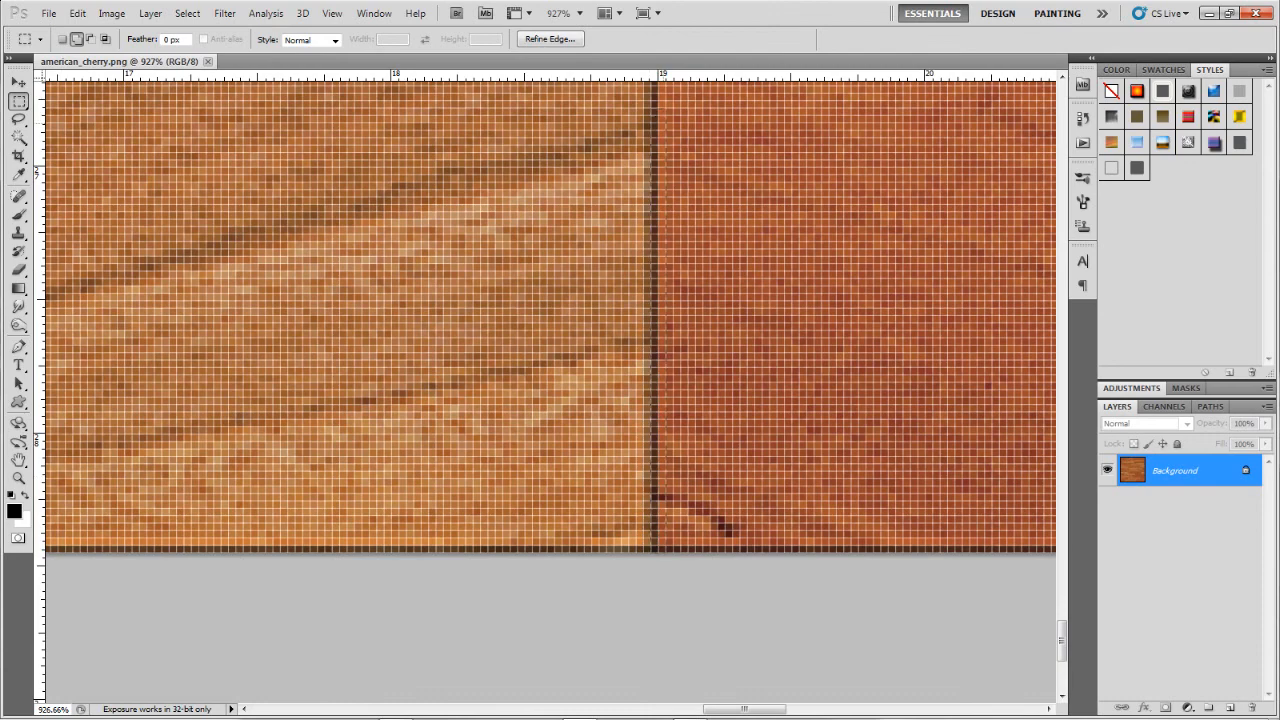
pyautogui.scroll(4, 550, 390)
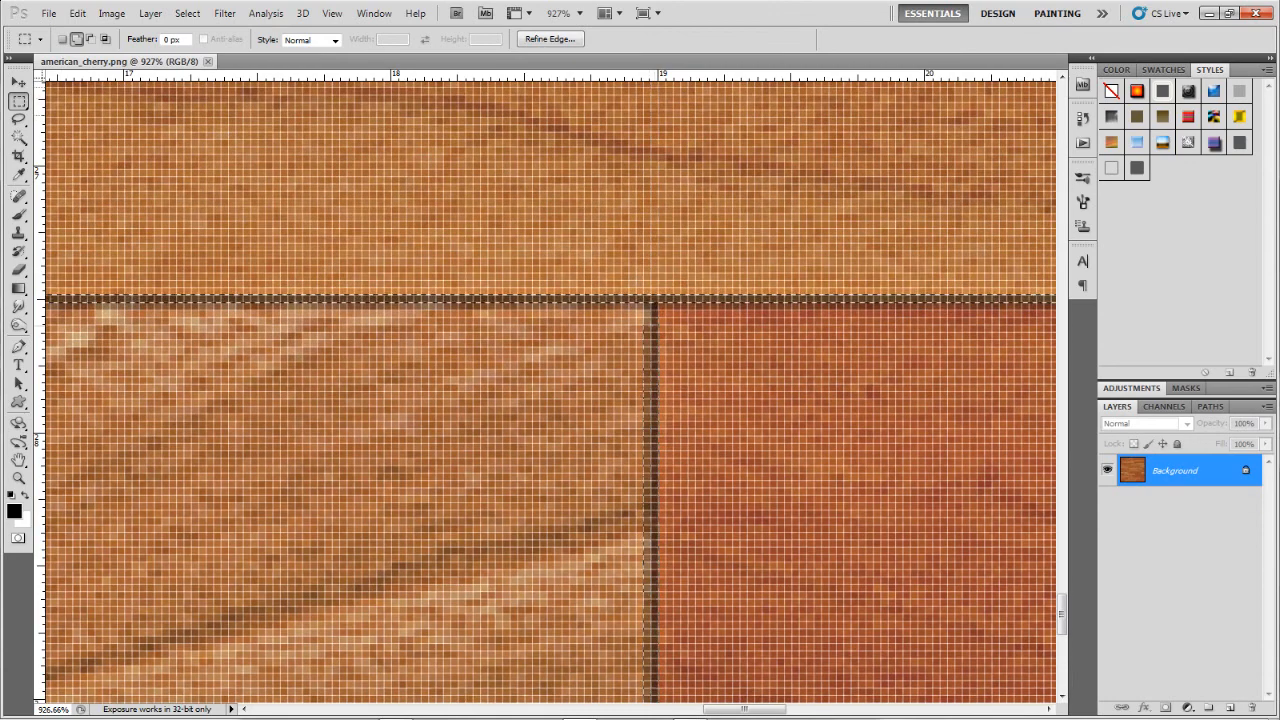
# - Check the seam selection across the whole texture, switch to the Brush tool and confirm black (000000) as the foreground color
pyautogui.scroll(-8, 638, 343)
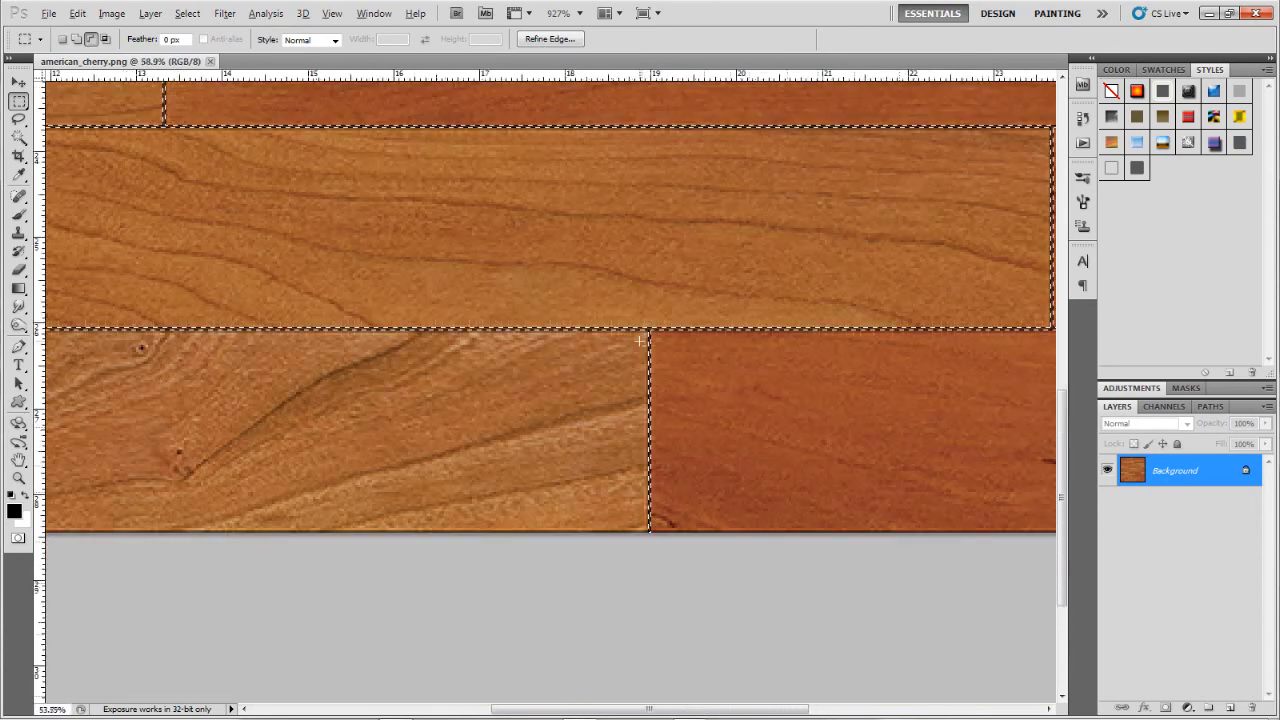
pyautogui.scroll(2, 638, 343)
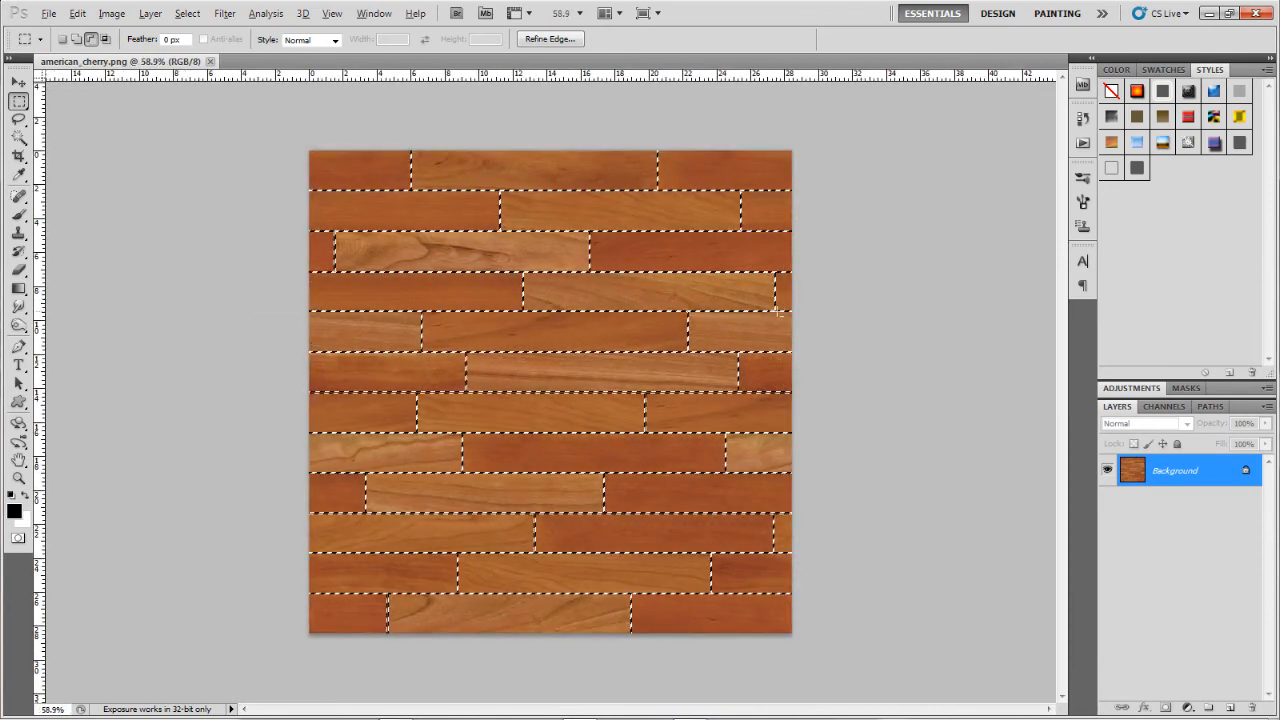
pyautogui.scroll(2, 541, 215)
pyautogui.scroll(-2, 520, 401)
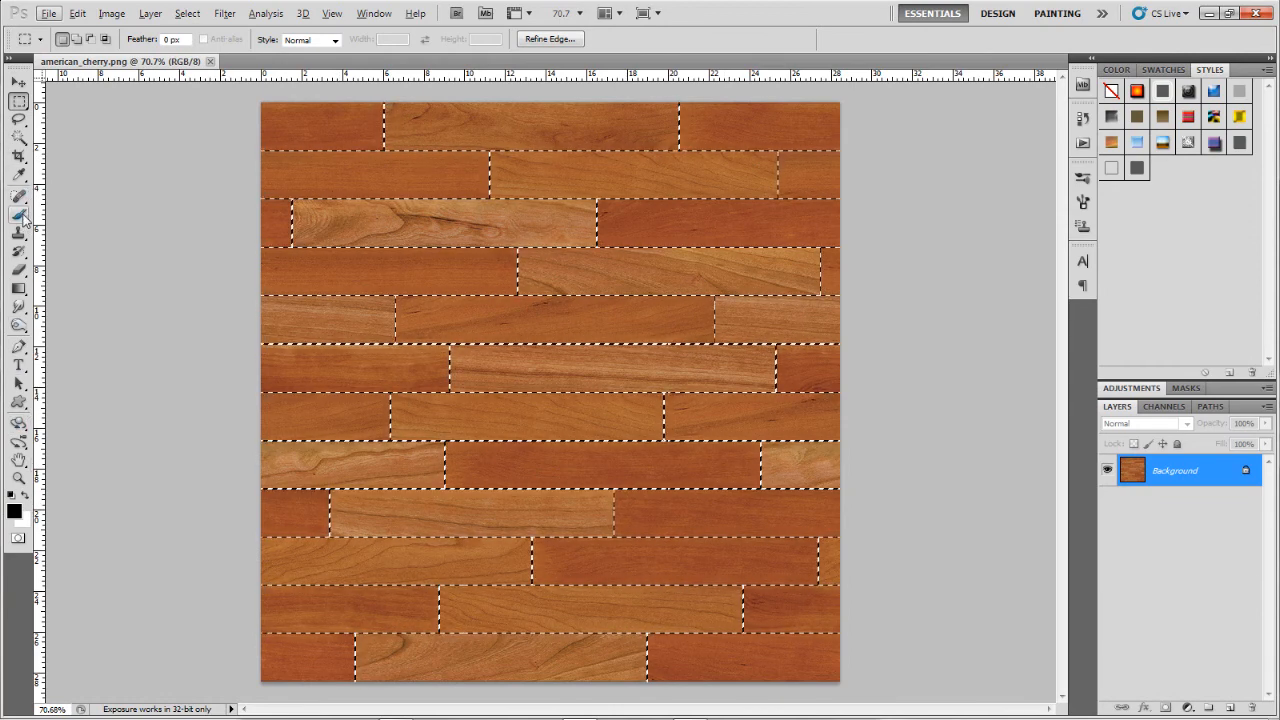
pyautogui.click(19, 214)
pyautogui.rightClick(16, 217)
pyautogui.click(42, 218)
pyautogui.click(15, 510)
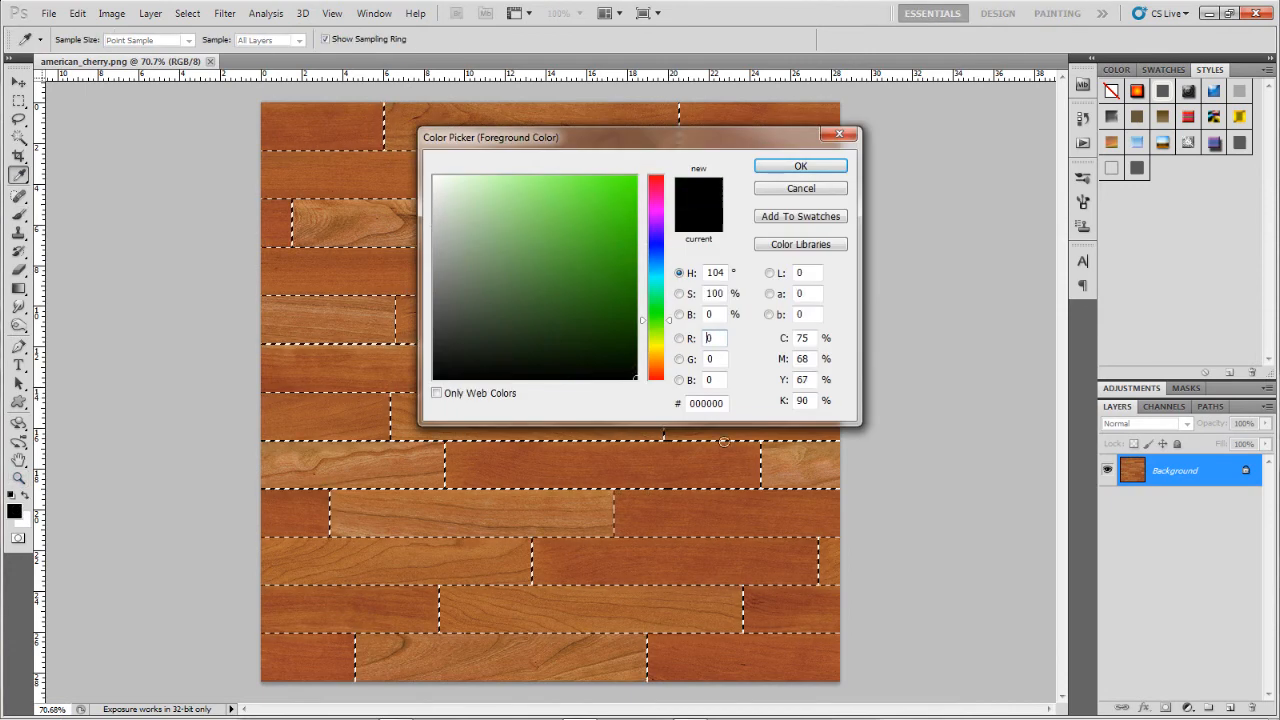
pyautogui.click(800, 166)
# - Set the Brush tool to a round 55 px tip and start painting the selected seams black
pyautogui.rightClick(18, 218)
pyautogui.click(80, 220)
pyautogui.click(84, 40)
pyautogui.click(87, 197)
pyautogui.click(230, 123)
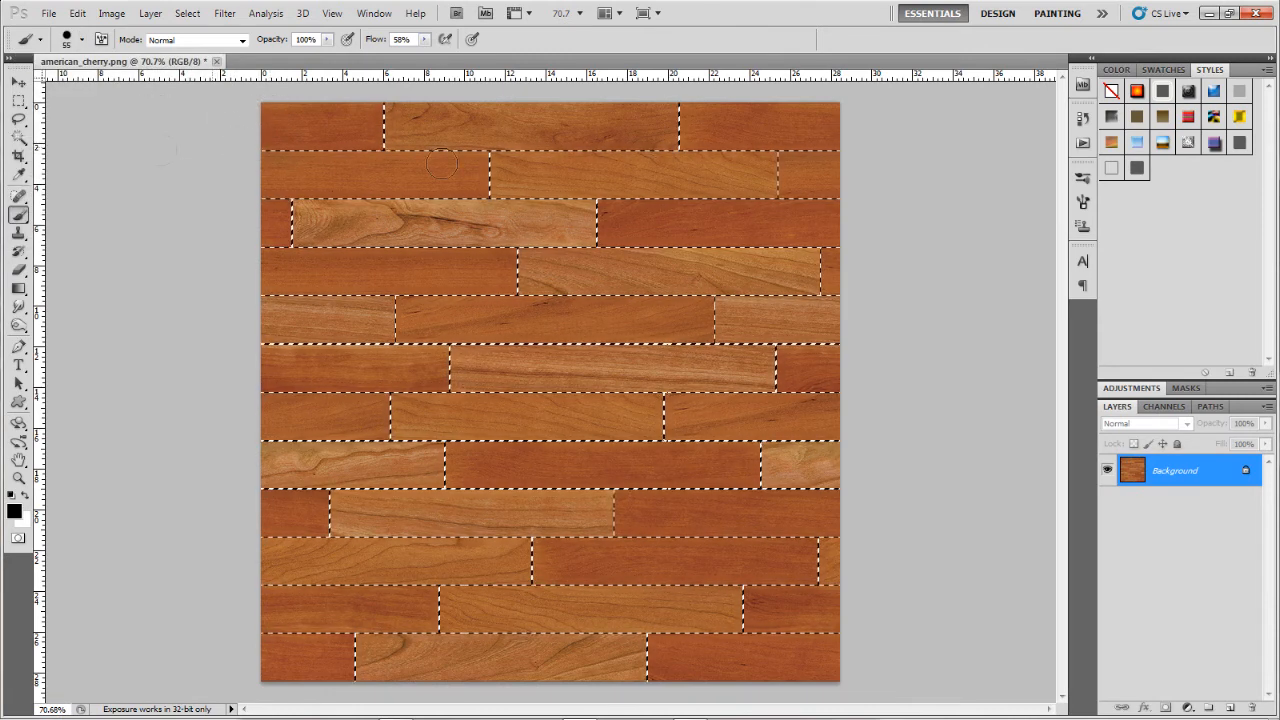
pyautogui.scroll(12, 405, 132)
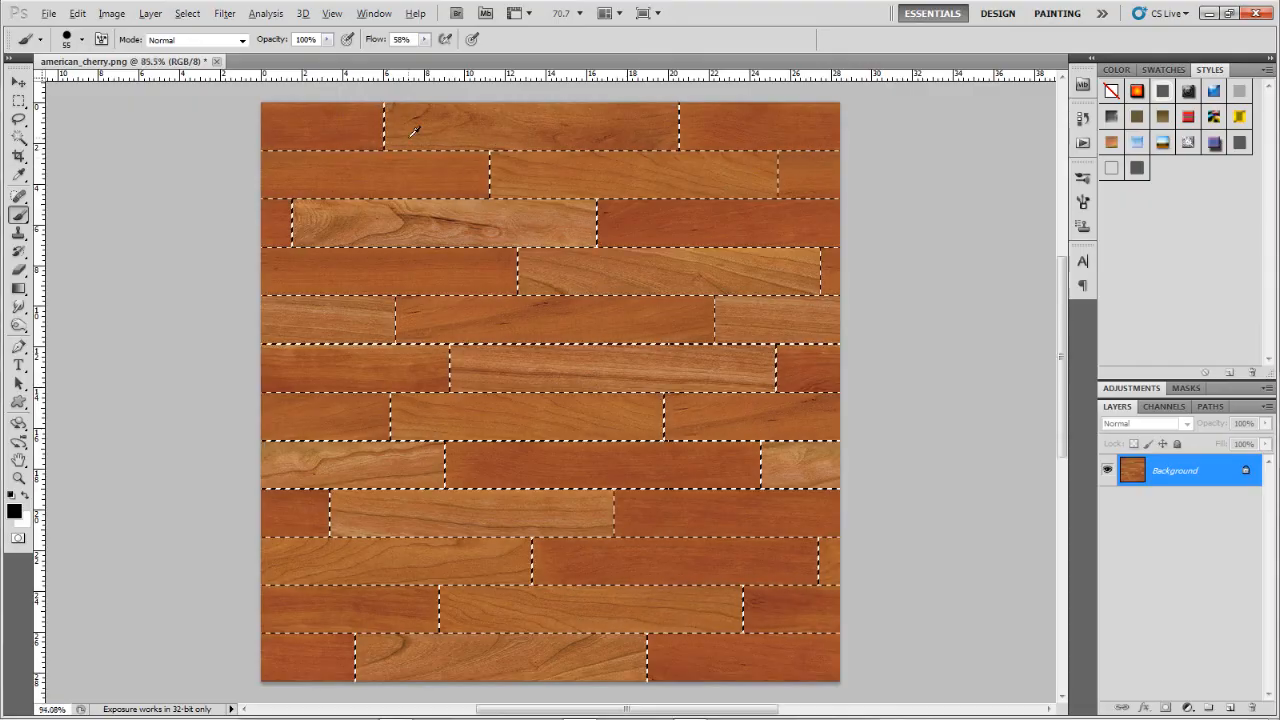
pyautogui.scroll(5, 460, 240)
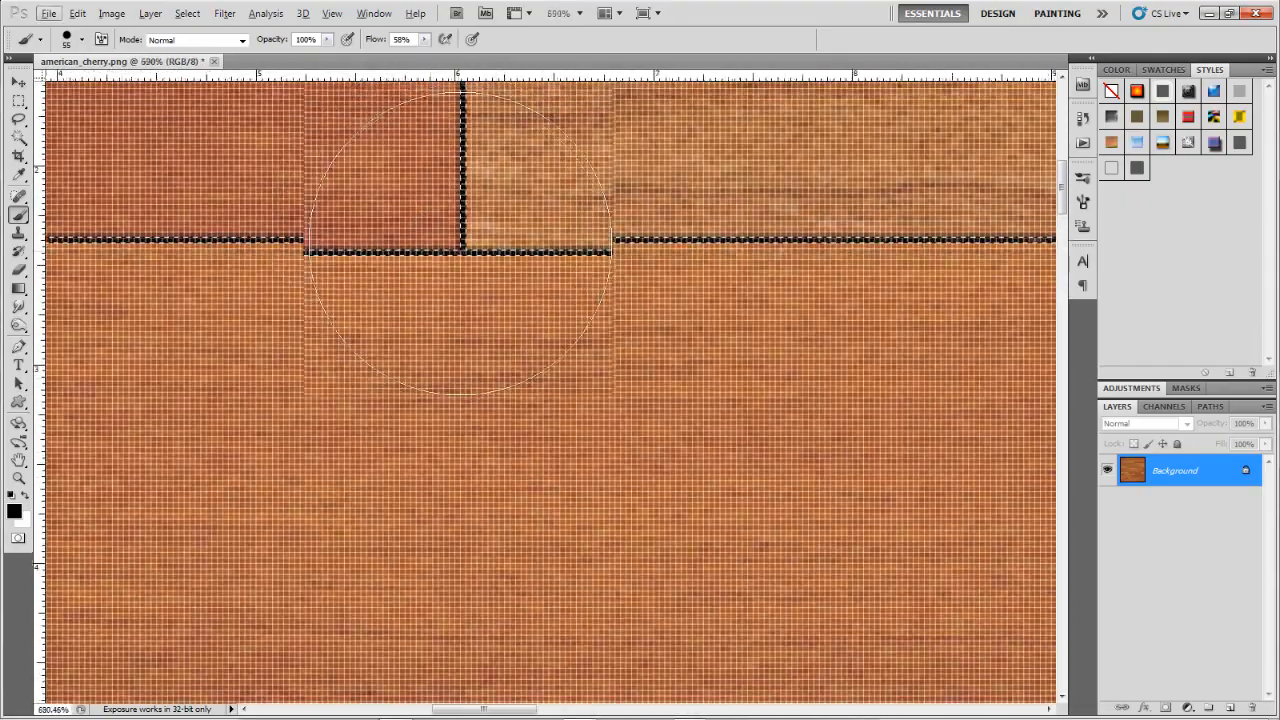
# - Paint the selected plank seams black using a 267 px brush at 100% flow
pyautogui.scroll(-3, 462, 240)
pyautogui.scroll(-1, 462, 240)
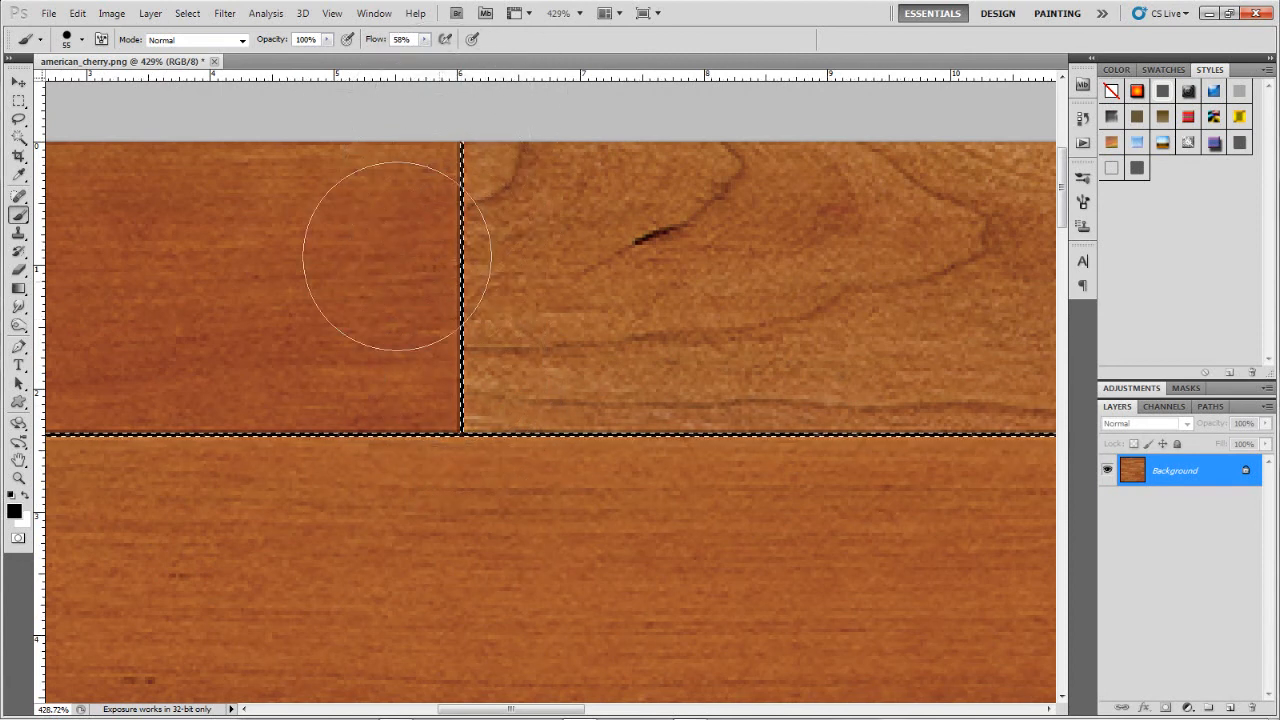
pyautogui.moveTo(425, 40); pyautogui.dragTo(468, 66)
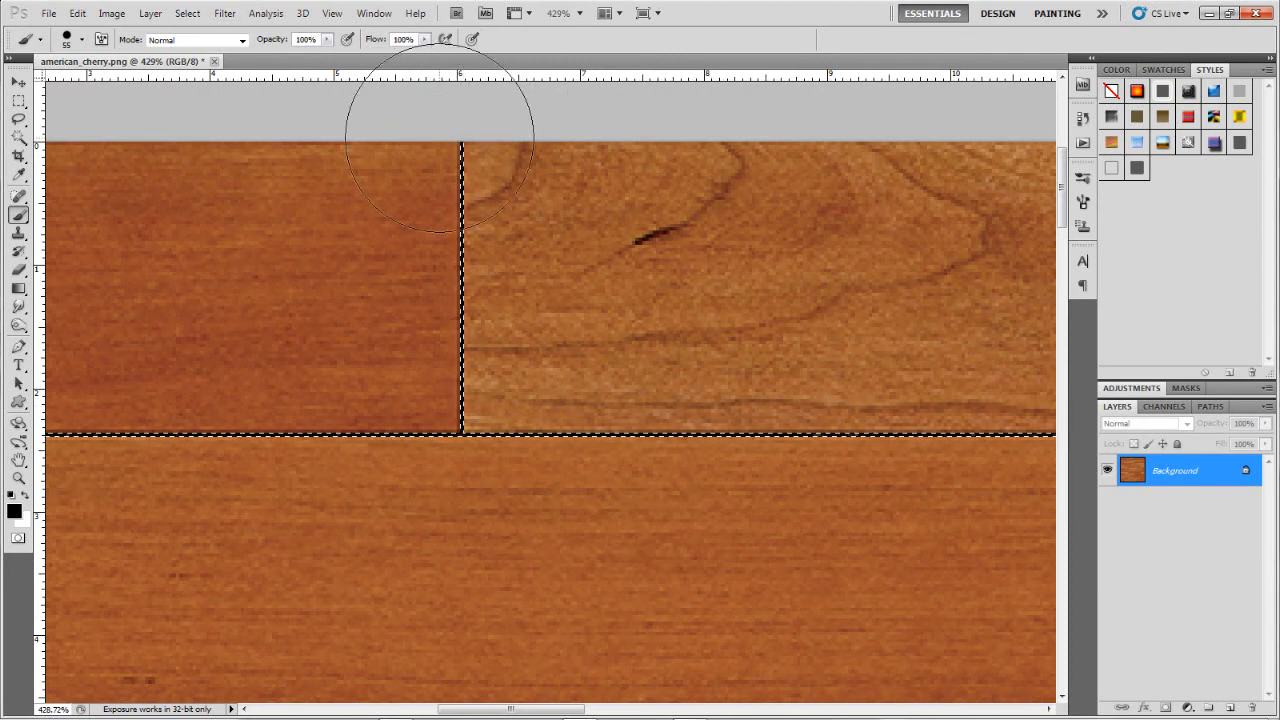
pyautogui.scroll(-20, 848, 536)
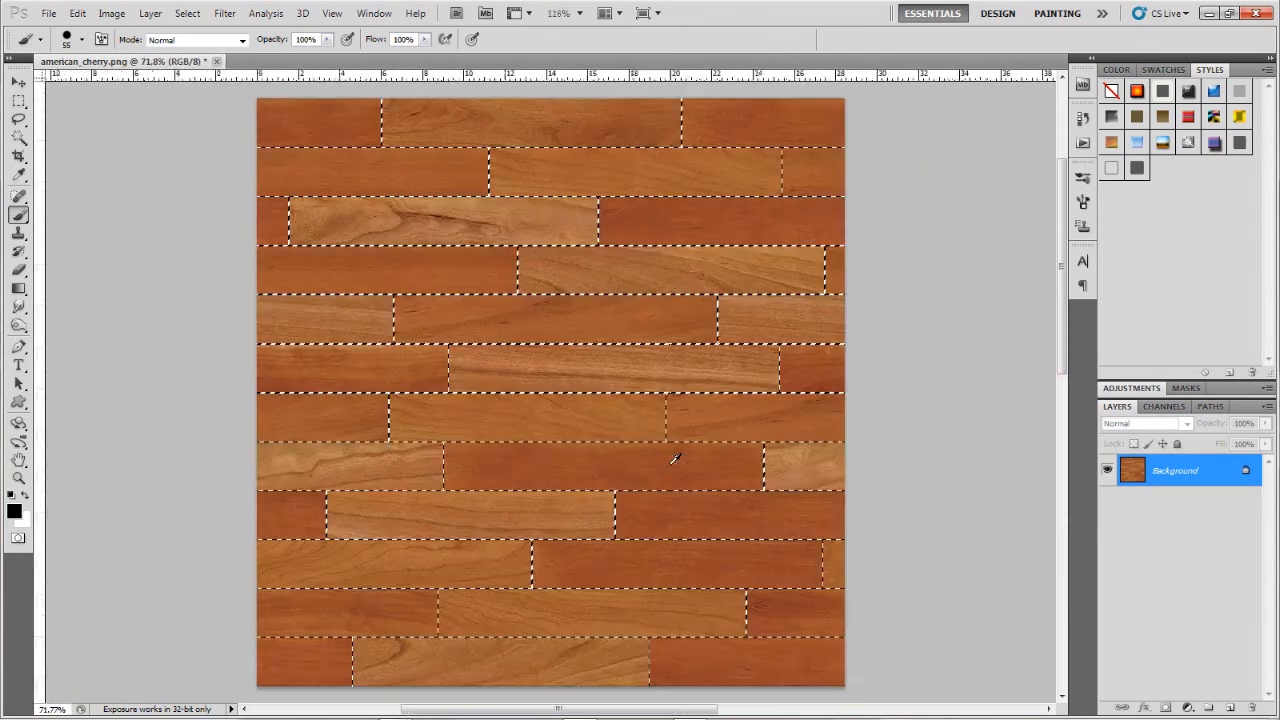
pyautogui.click(82, 40)
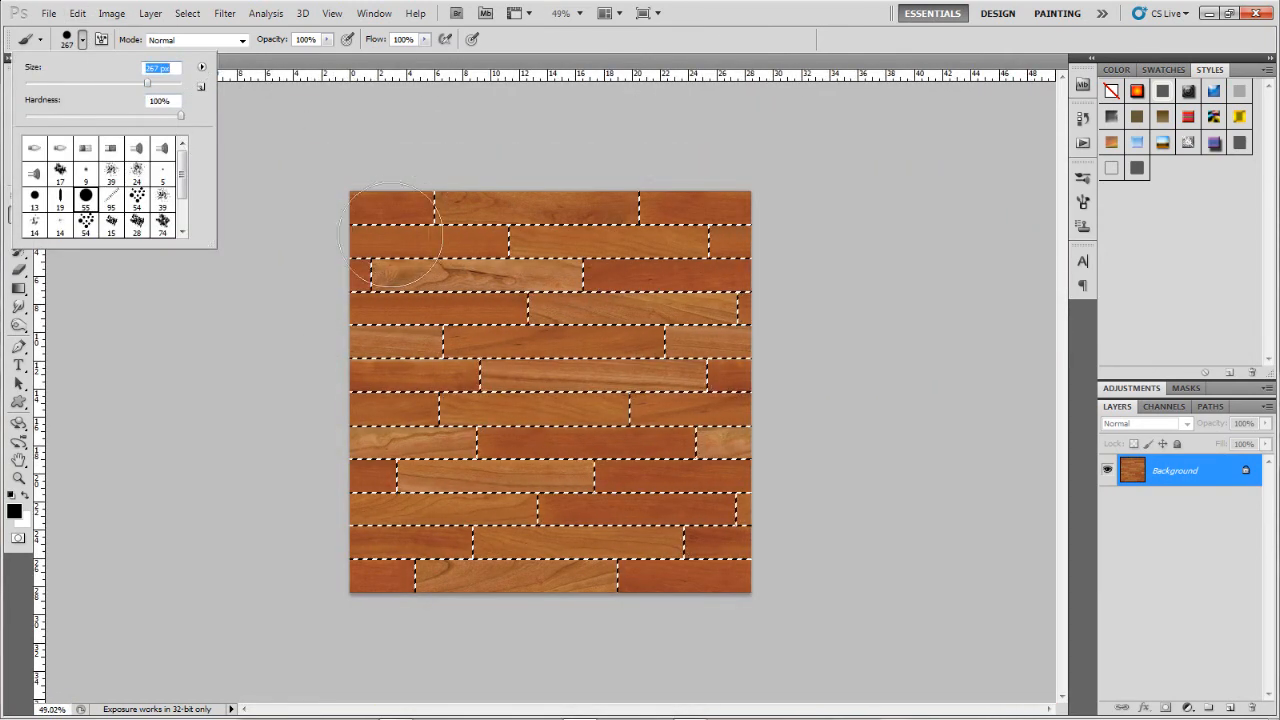
pyautogui.press('Return')
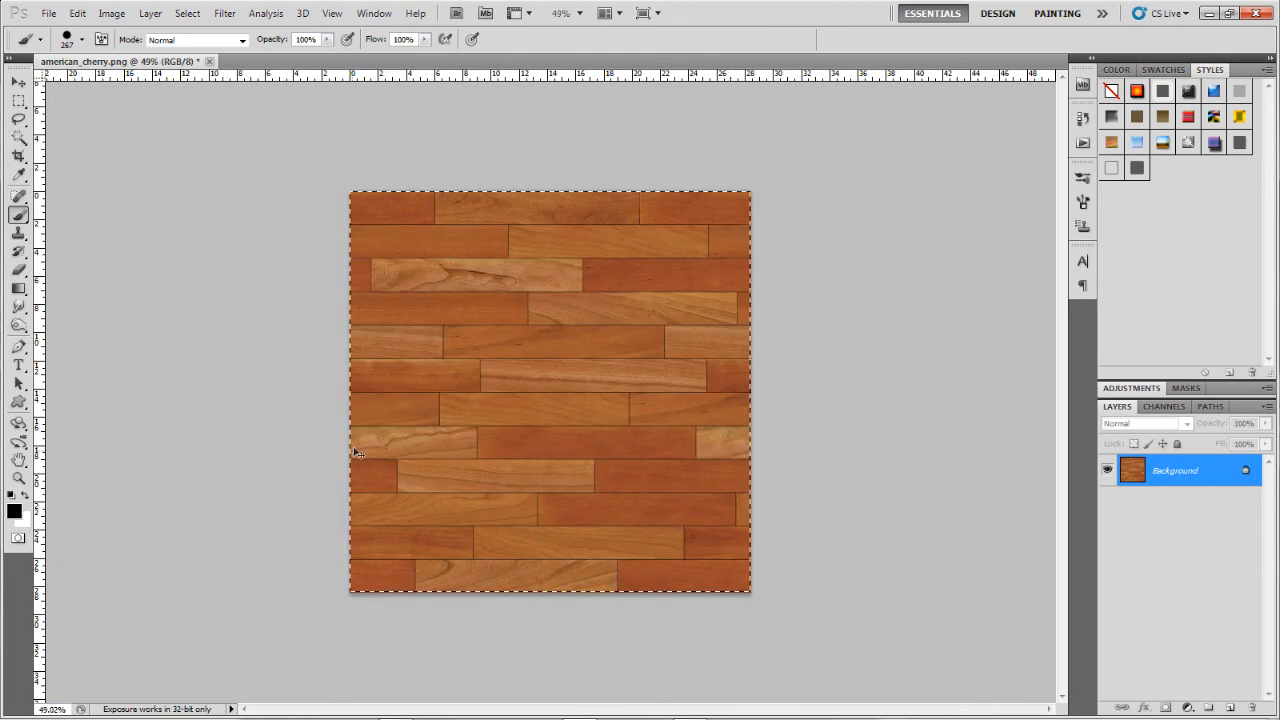
# - Clear the selection and examine the black seams between the planks, both up close and across the whole floor texture
pyautogui.scroll(10, 490, 425)
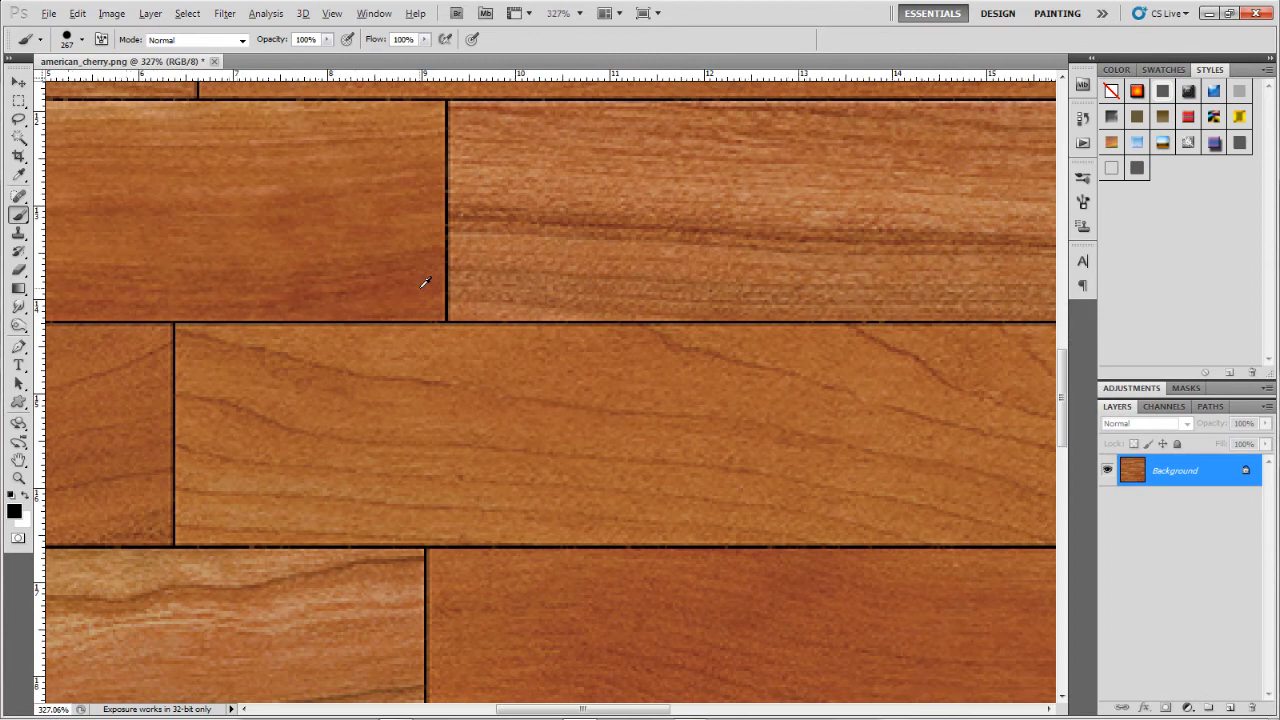
pyautogui.scroll(-4, 452, 318)
pyautogui.scroll(-5, 455, 316)
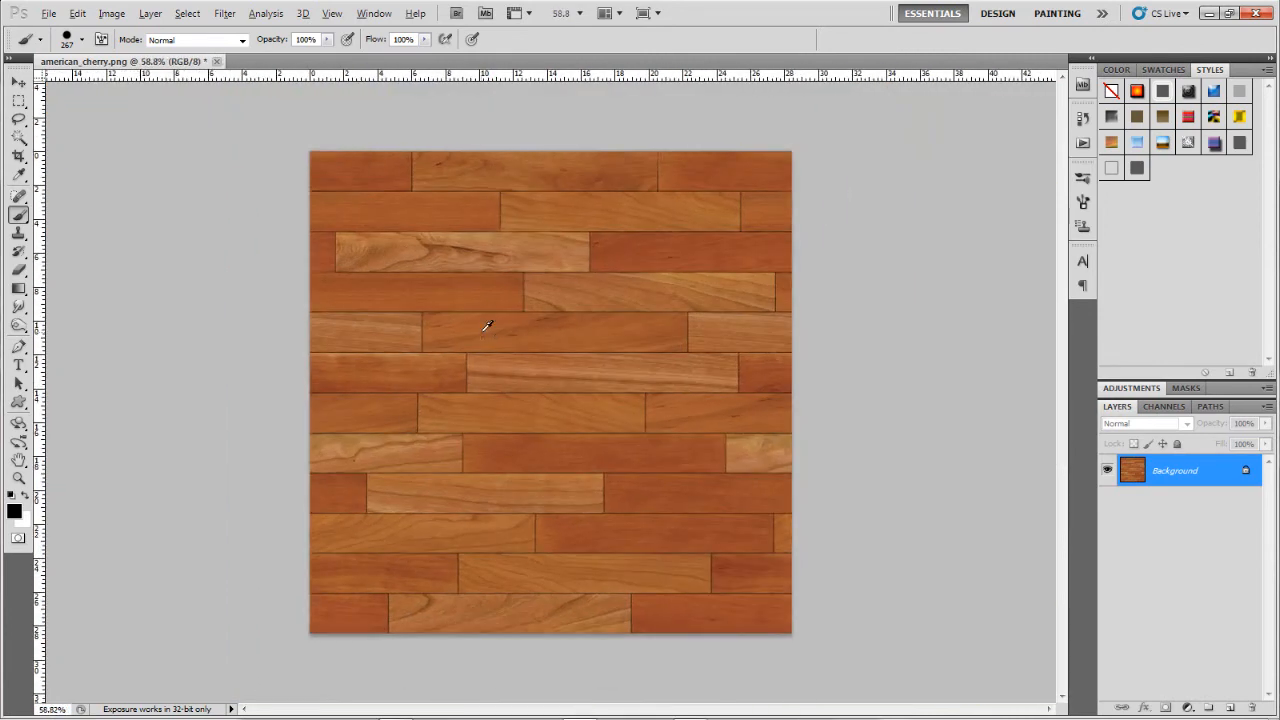
pyautogui.hotkey('ctrl', 'd')
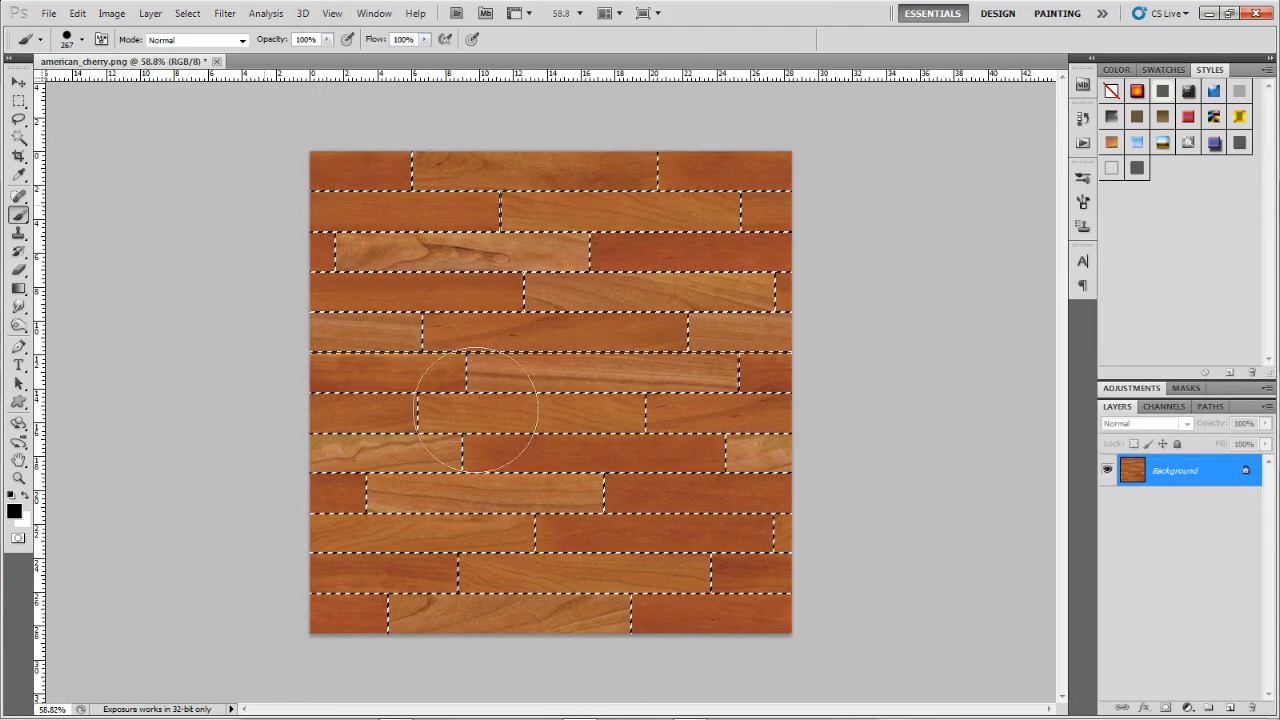
pyautogui.scroll(15, 500, 380)
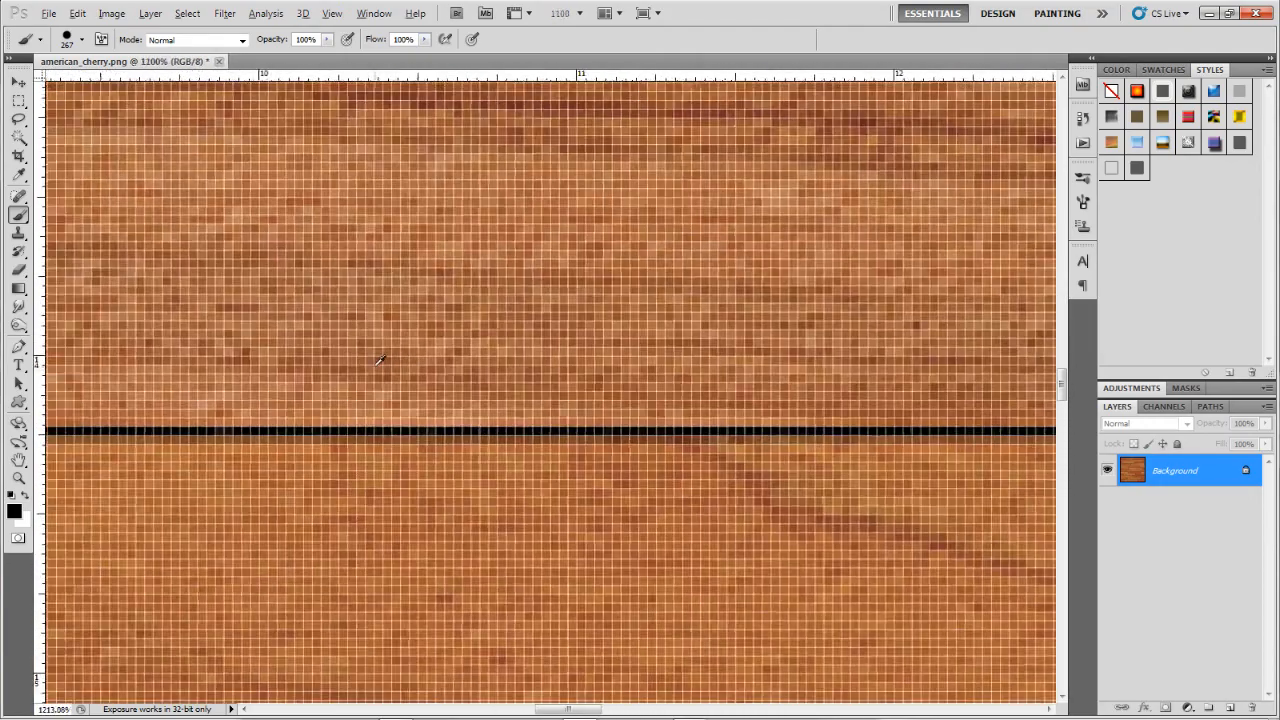
pyautogui.scroll(-15, 379, 360)
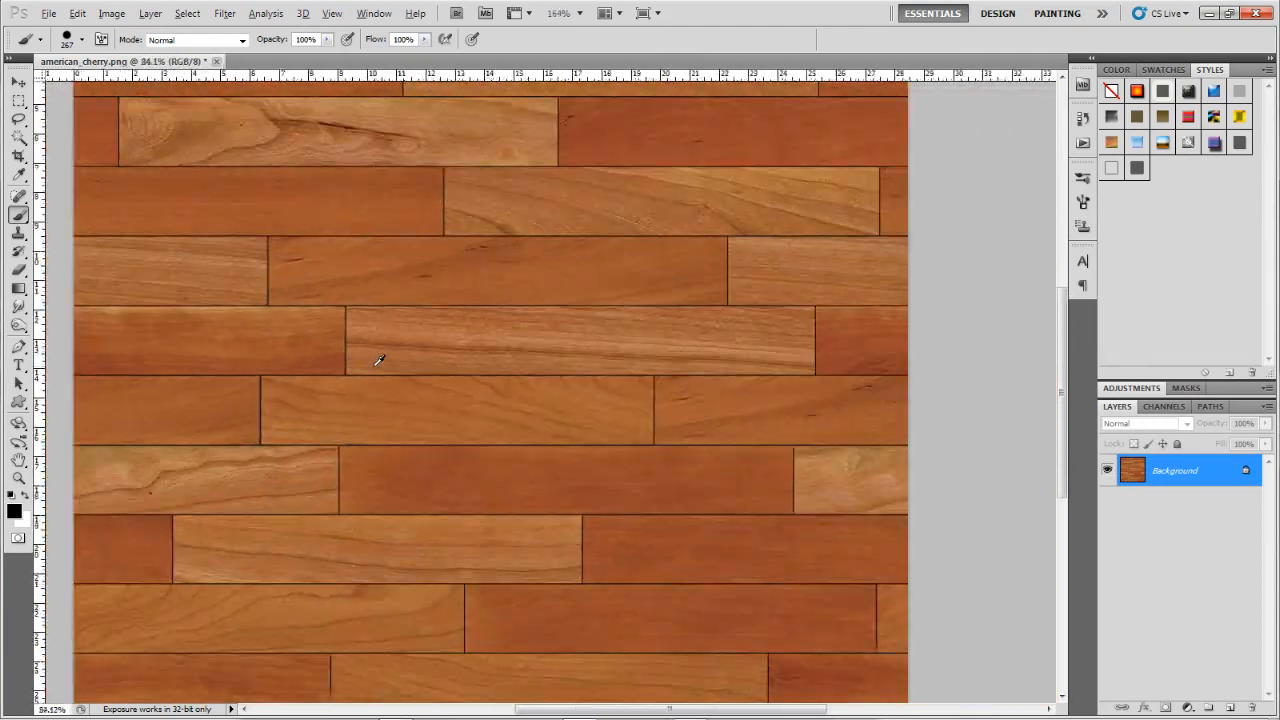
pyautogui.scroll(6, 437, 423)
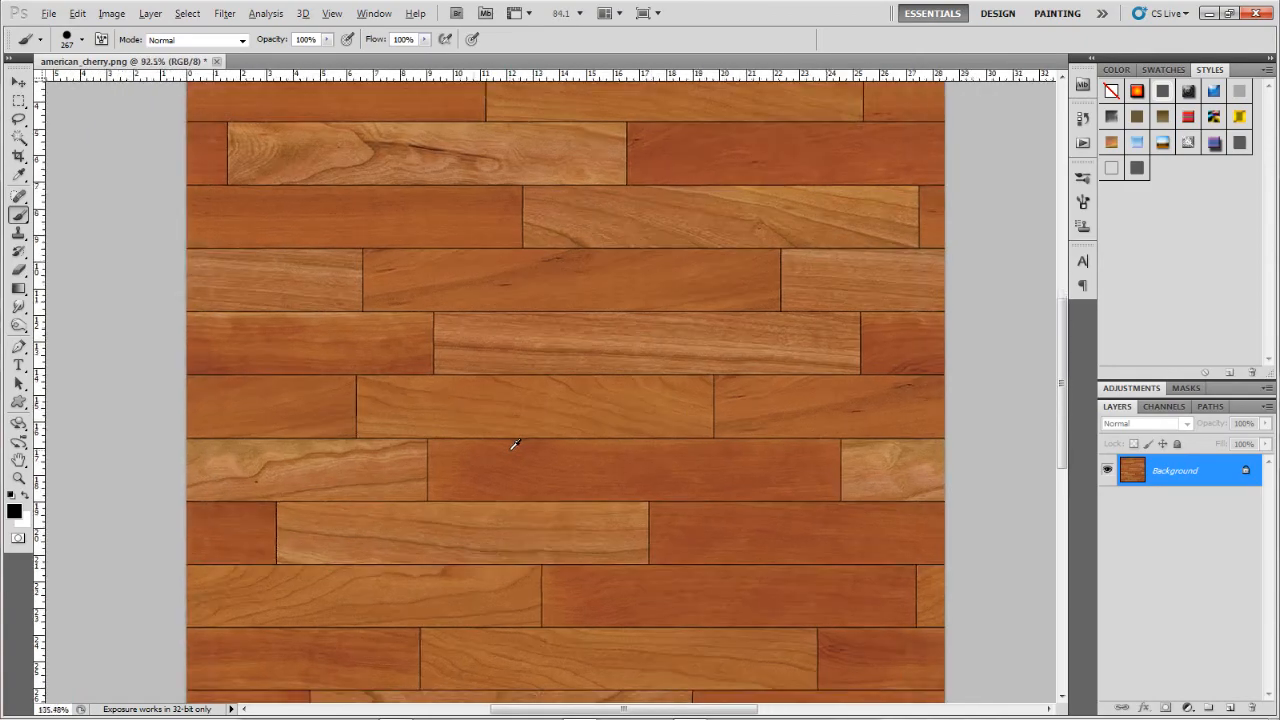
pyautogui.scroll(4, 578, 266)
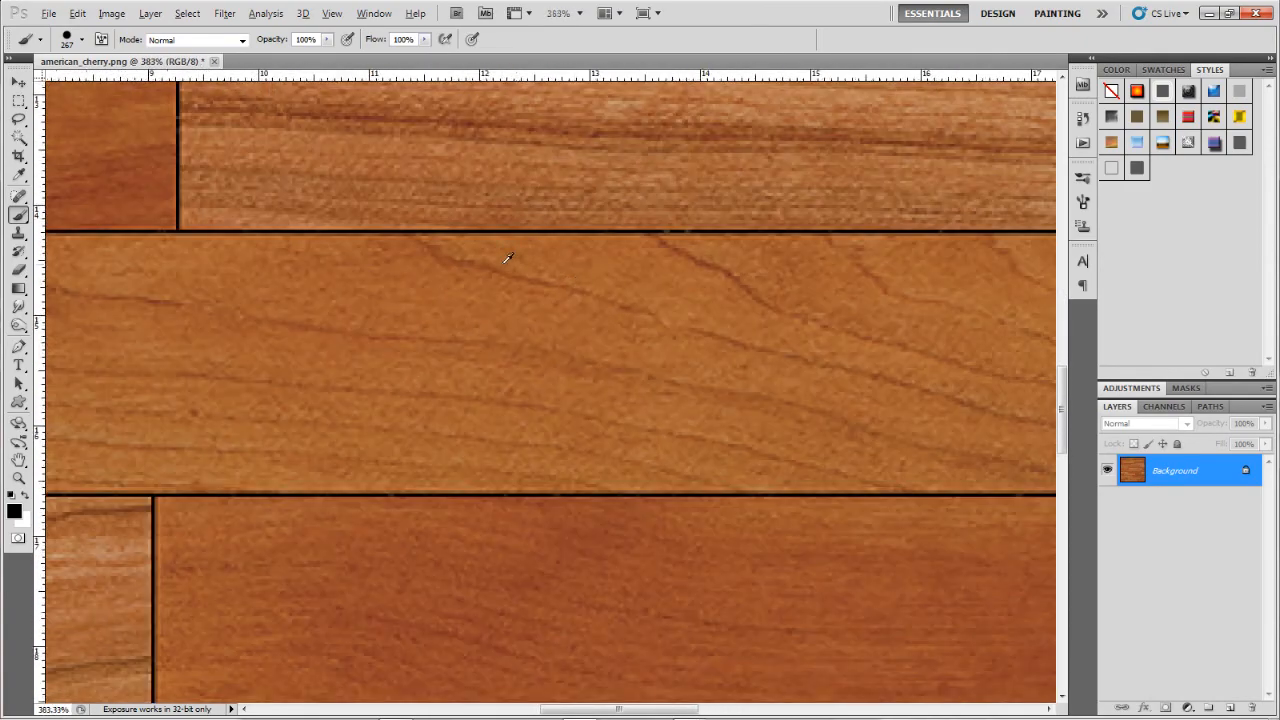
pyautogui.scroll(-6, 509, 257)
pyautogui.scroll(-3, 507, 259)
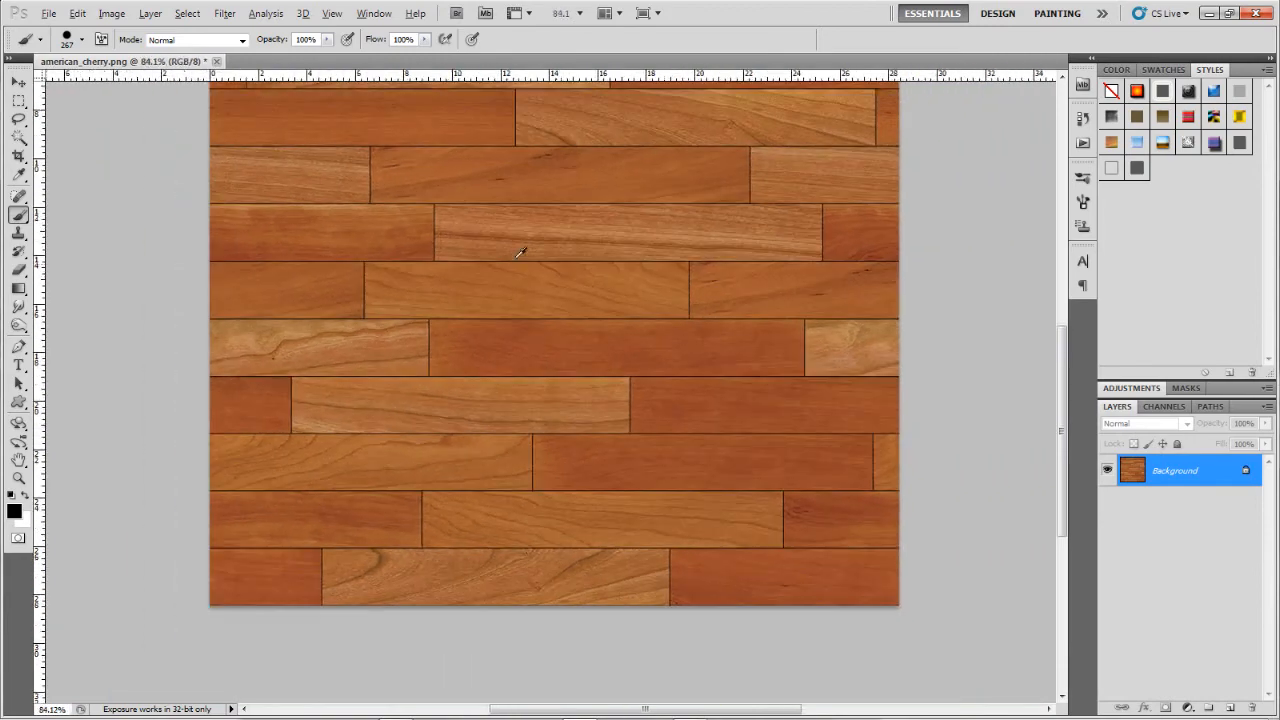
pyautogui.scroll(6, 283, 367)
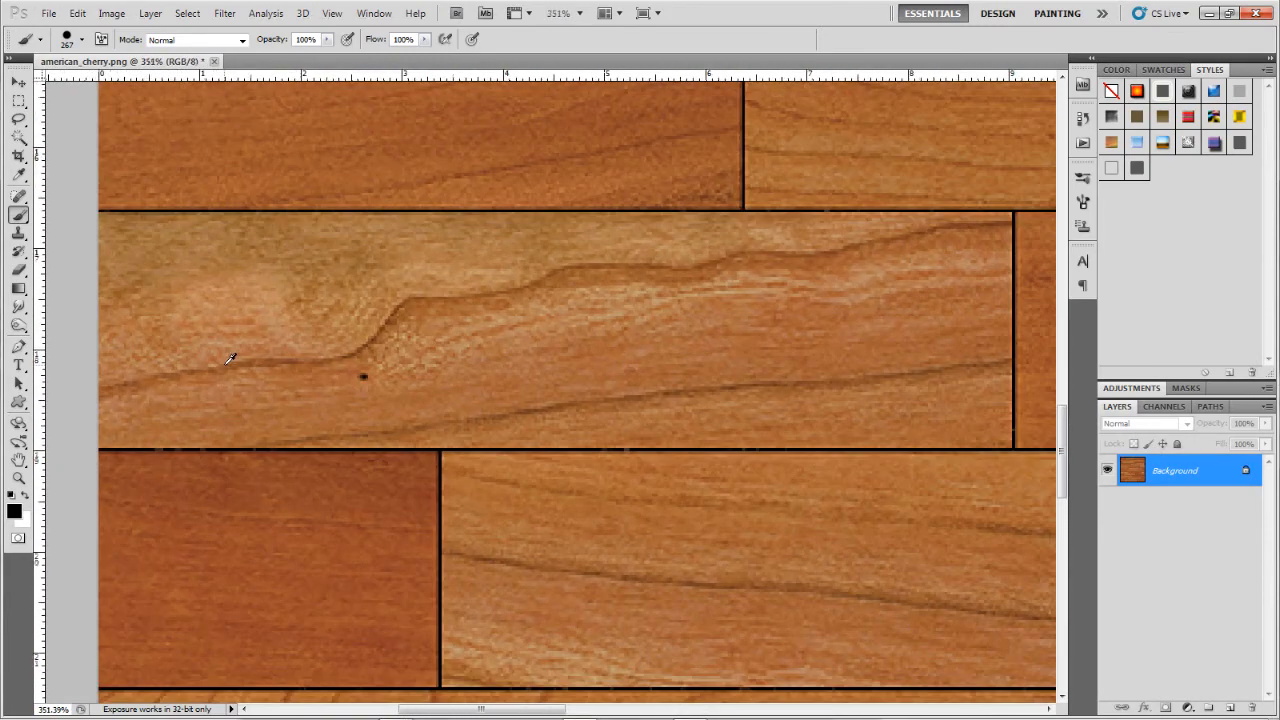
pyautogui.scroll(1, 229, 355)
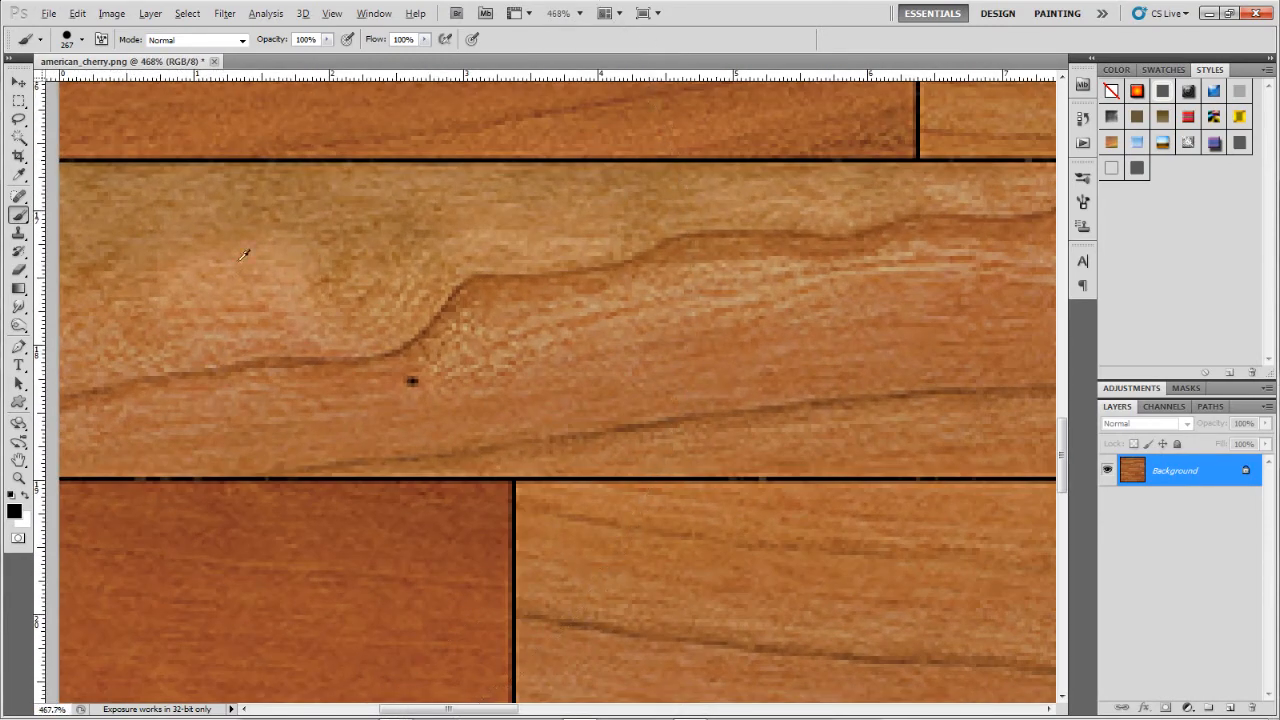
pyautogui.scroll(-4, 243, 254)
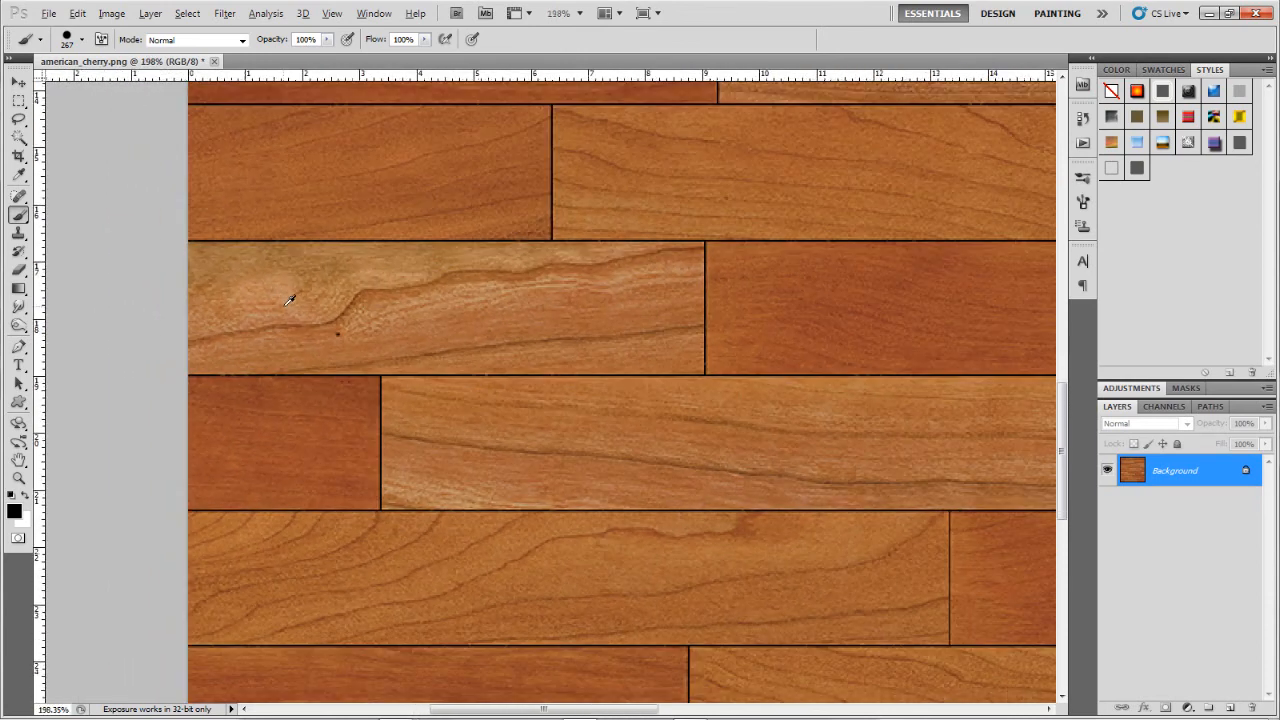
pyautogui.scroll(-4, 377, 170)
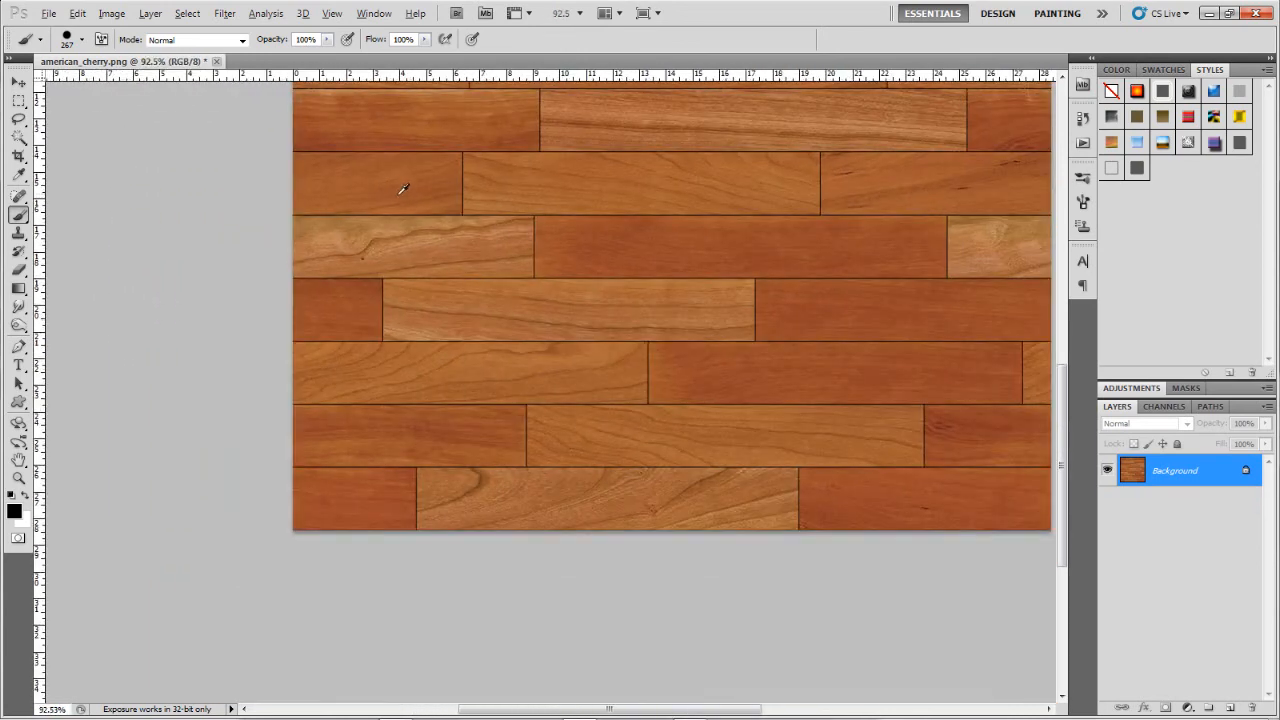
pyautogui.scroll(1, 410, 200)
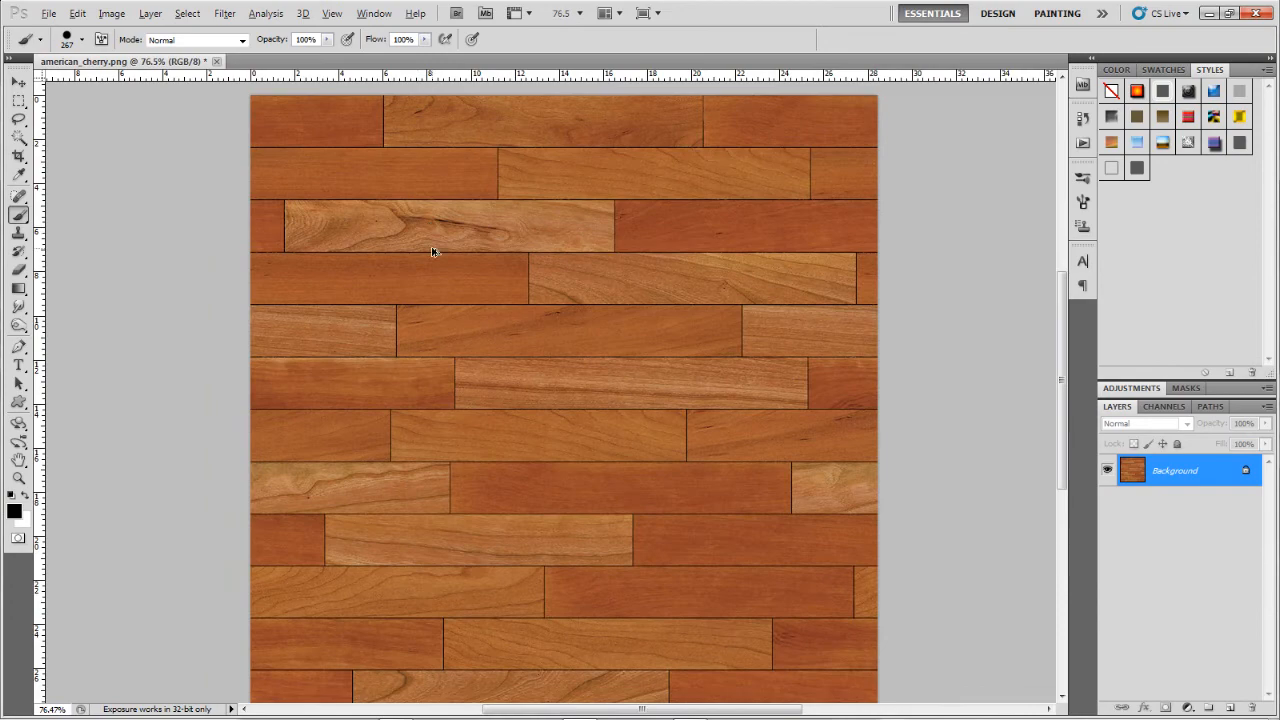
pyautogui.scroll(-1, 440, 249)
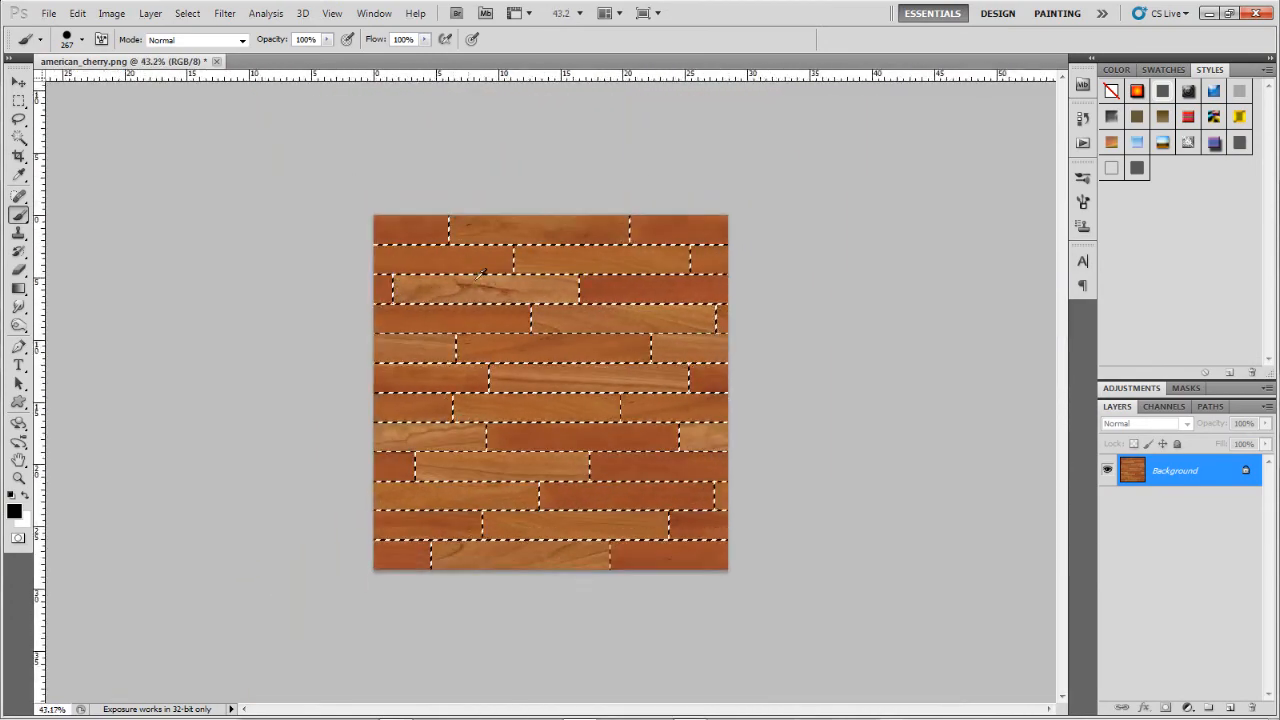
# - Examine the seam selection along the plank edges at several magnifications, including the full texture
pyautogui.scroll(5, 481, 271)
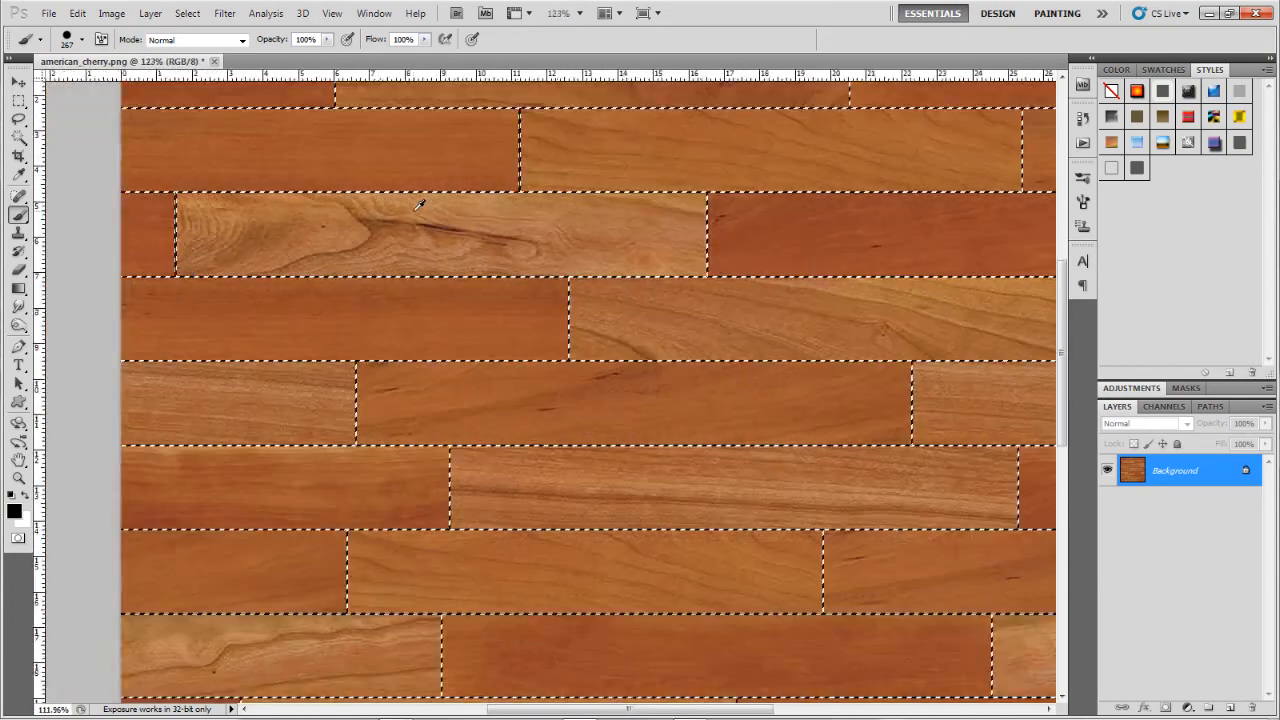
pyautogui.scroll(-4, 420, 205)
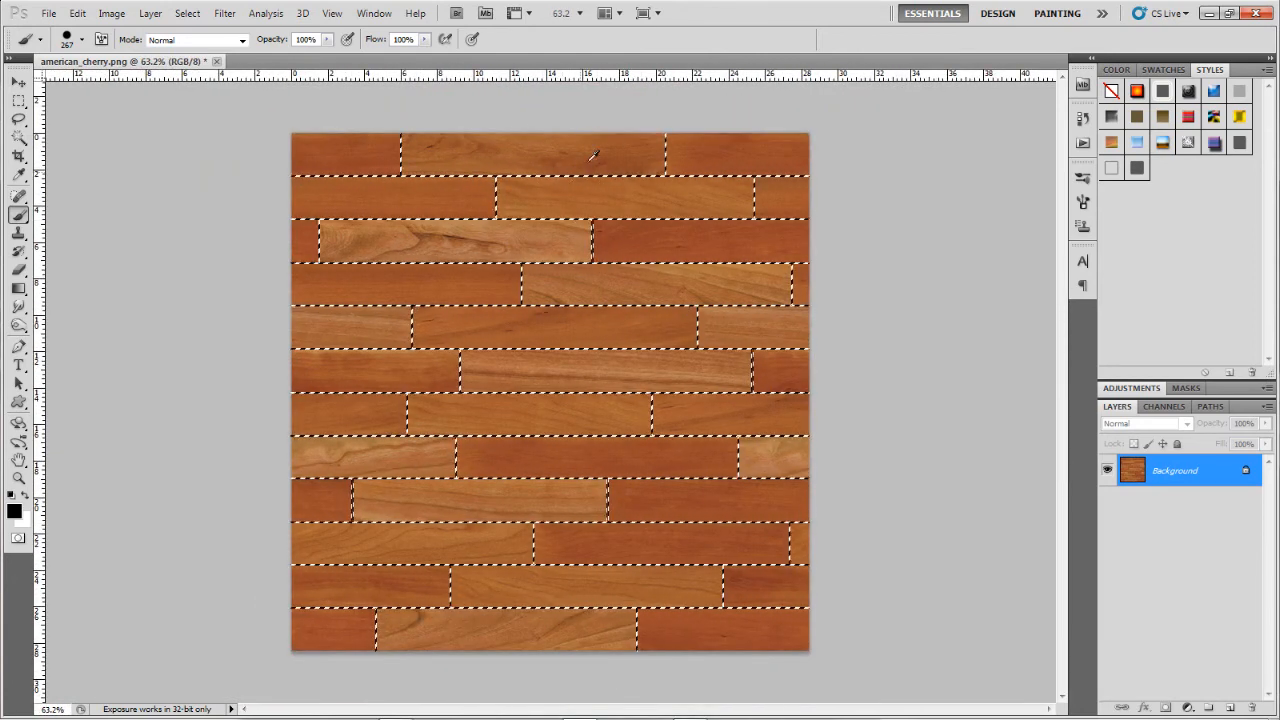
pyautogui.scroll(2, 574, 477)
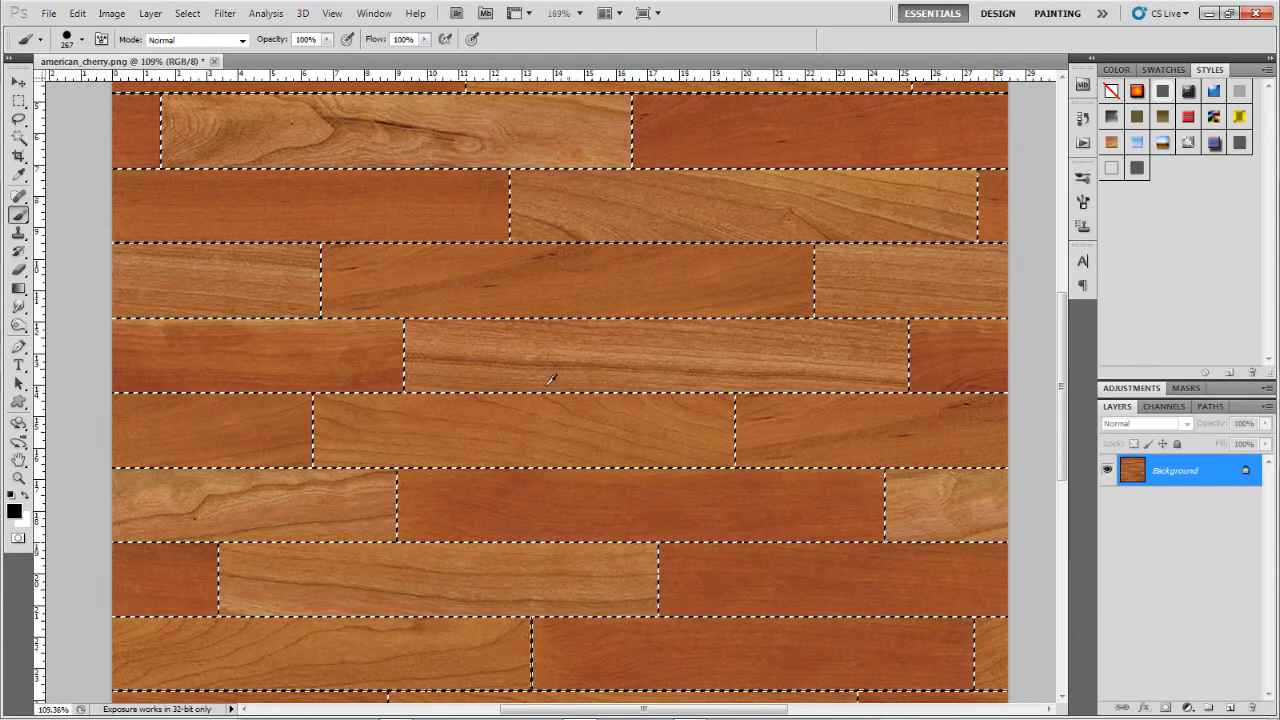
pyautogui.scroll(2, 650, 464)
pyautogui.scroll(1, 650, 464)
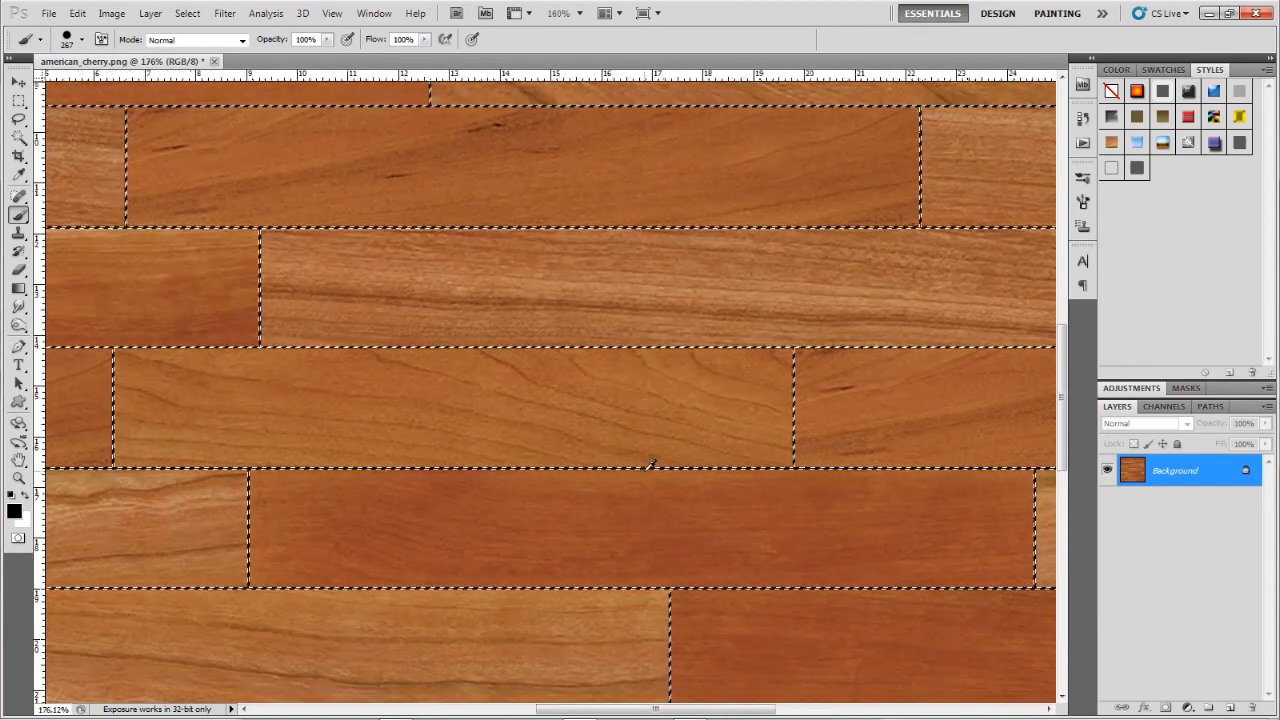
pyautogui.scroll(-3, 642, 314)
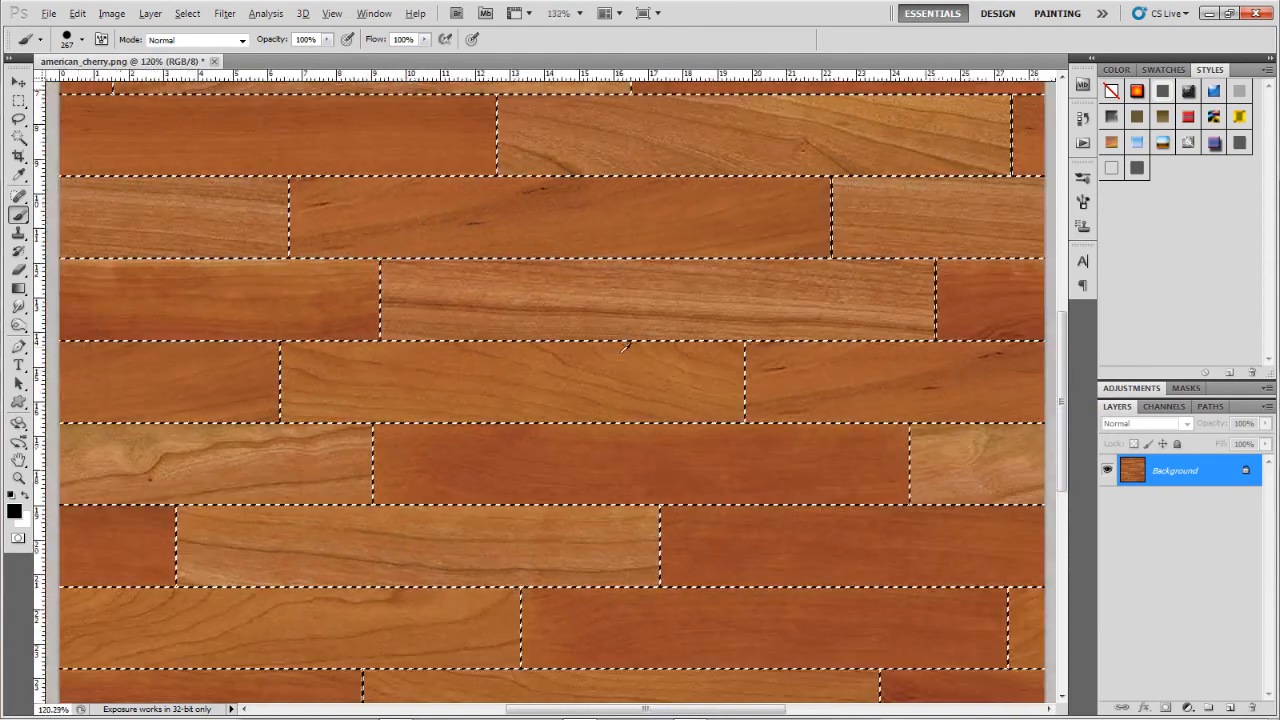
pyautogui.scroll(1, 338, 452)
pyautogui.scroll(1, 338, 452)
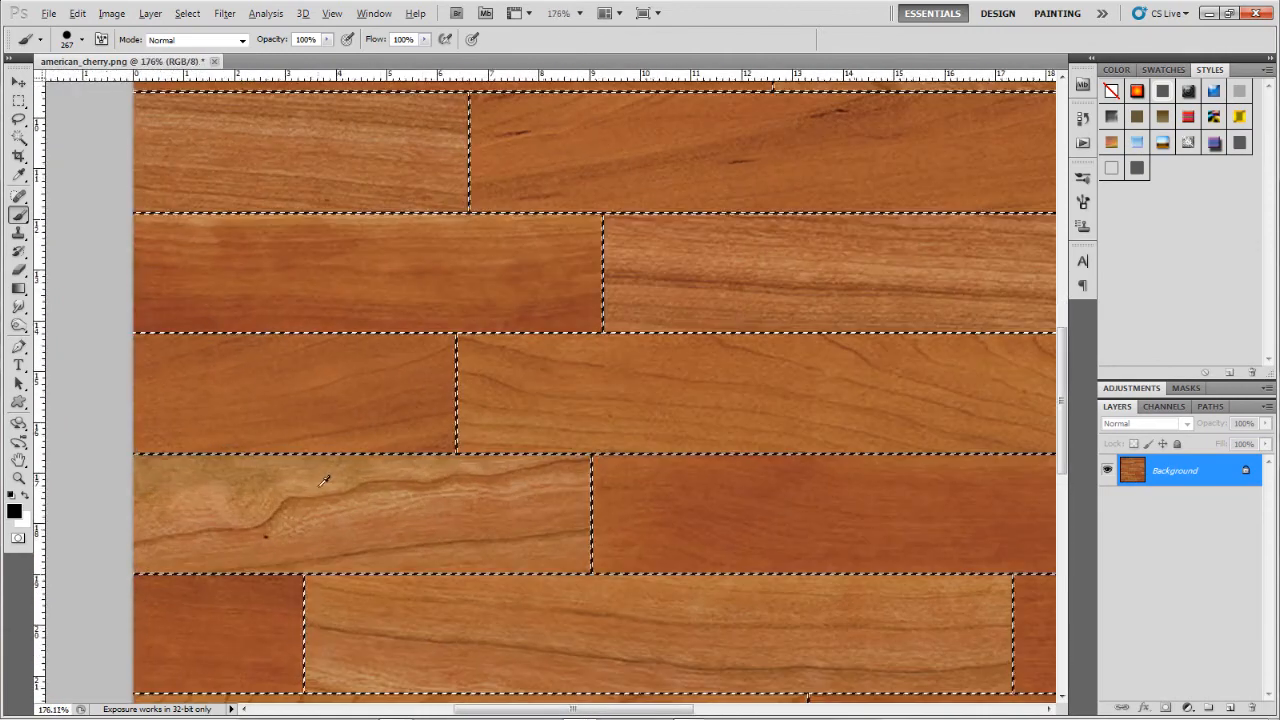
pyautogui.scroll(-2, 479, 541)
pyautogui.scroll(-2, 479, 541)
pyautogui.scroll(2, 629, 589)
pyautogui.scroll(2, 357, 328)
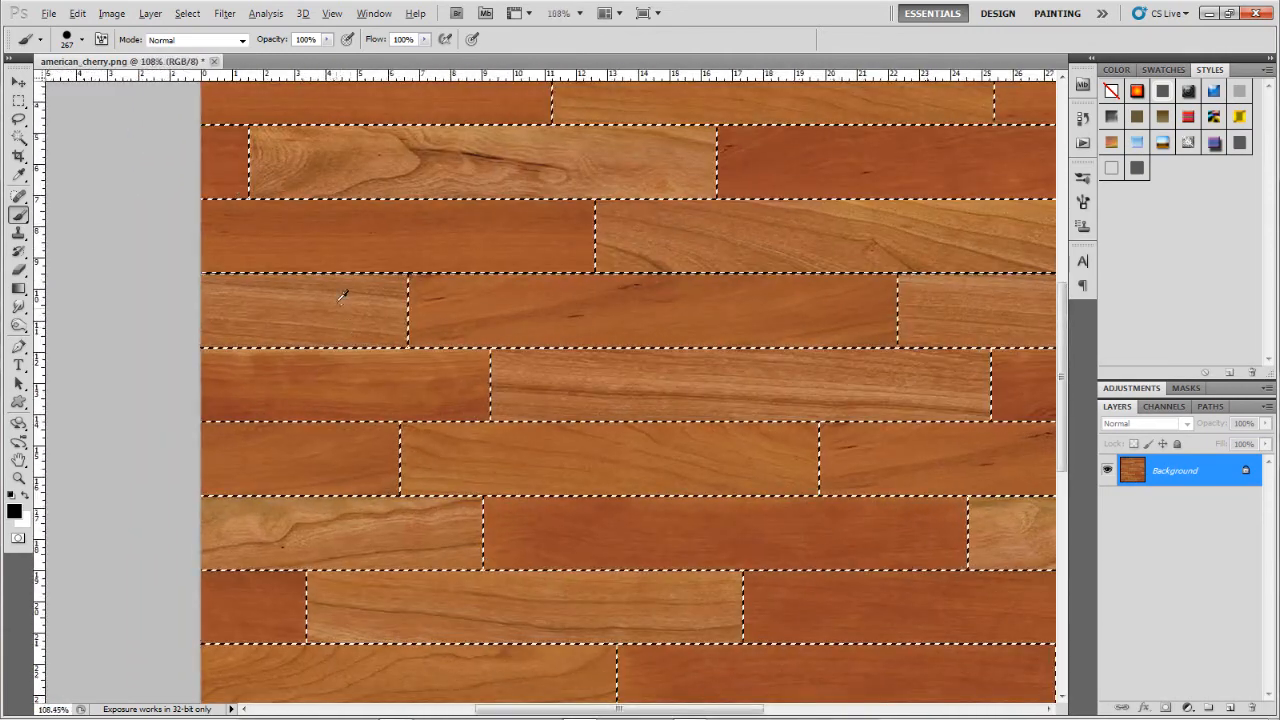
pyautogui.scroll(-1, 350, 290)
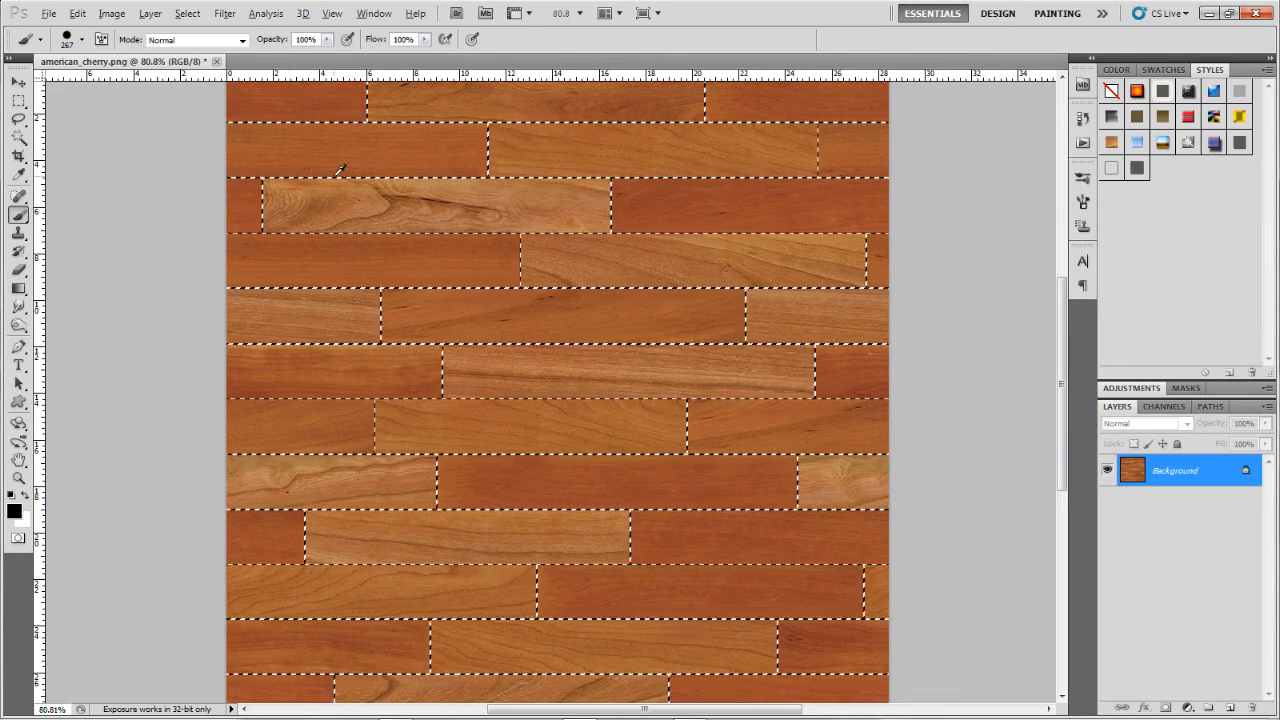
pyautogui.scroll(-2, 786, 198)
pyautogui.scroll(1, 786, 198)
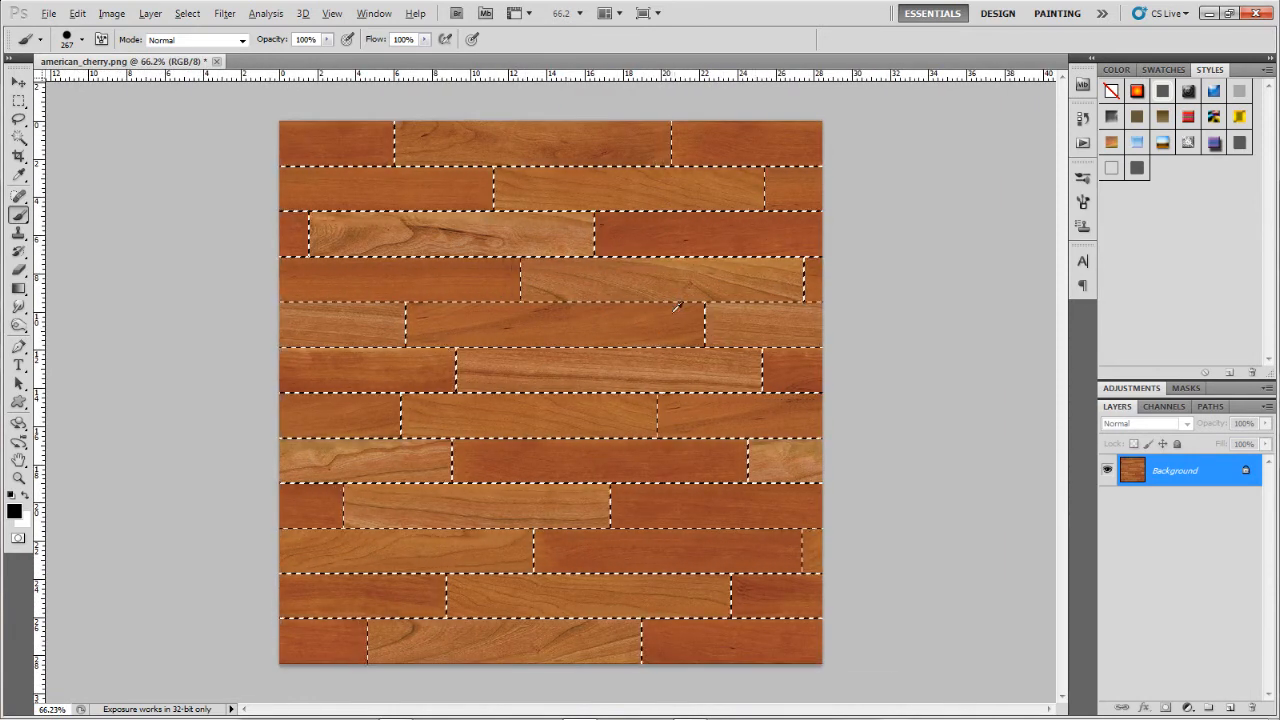
pyautogui.scroll(-1, 445, 326)
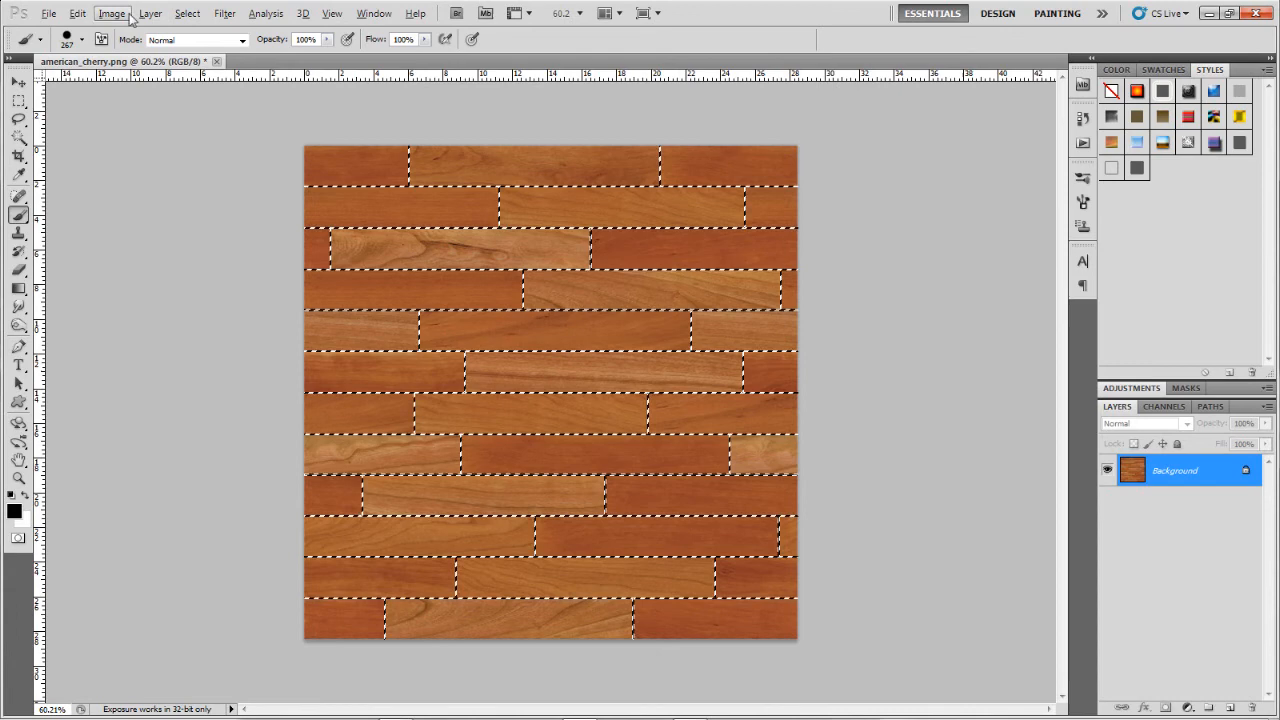
# - Convert the cherry floor image from RGB Color to Grayscale mode
pyautogui.click(224, 13)
pyautogui.moveTo(257, 158)
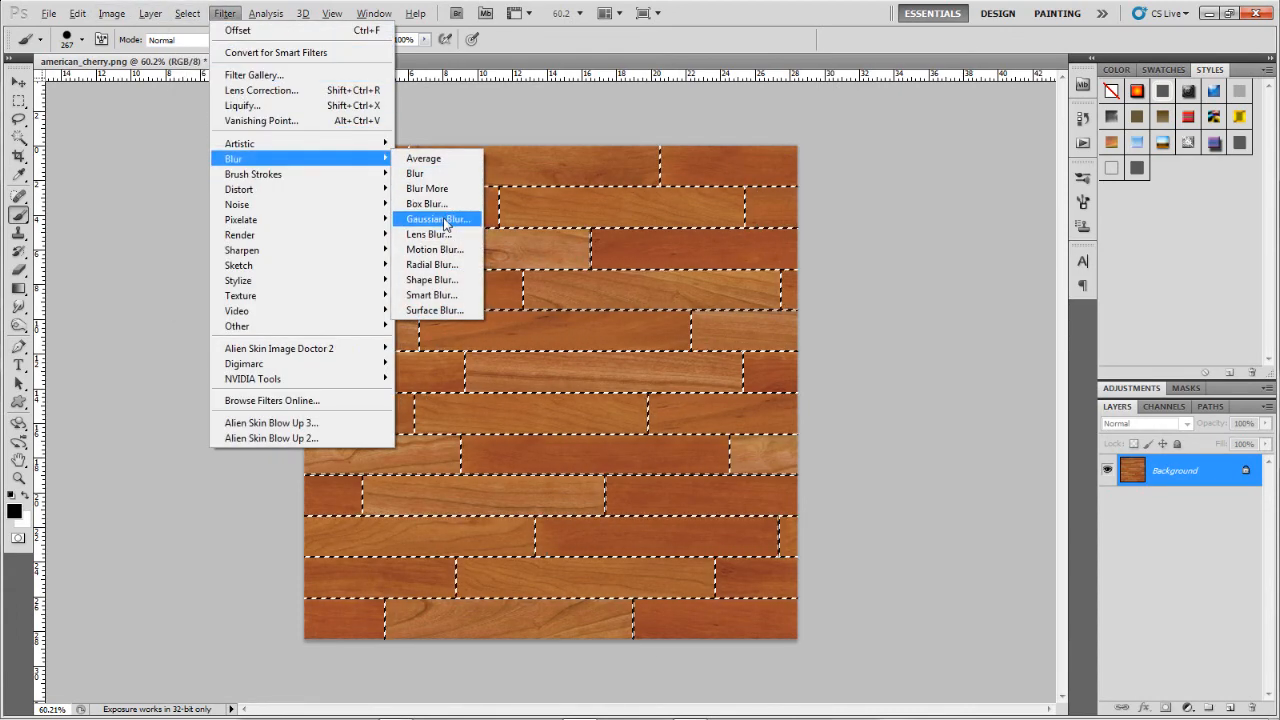
pyautogui.moveTo(112, 17)
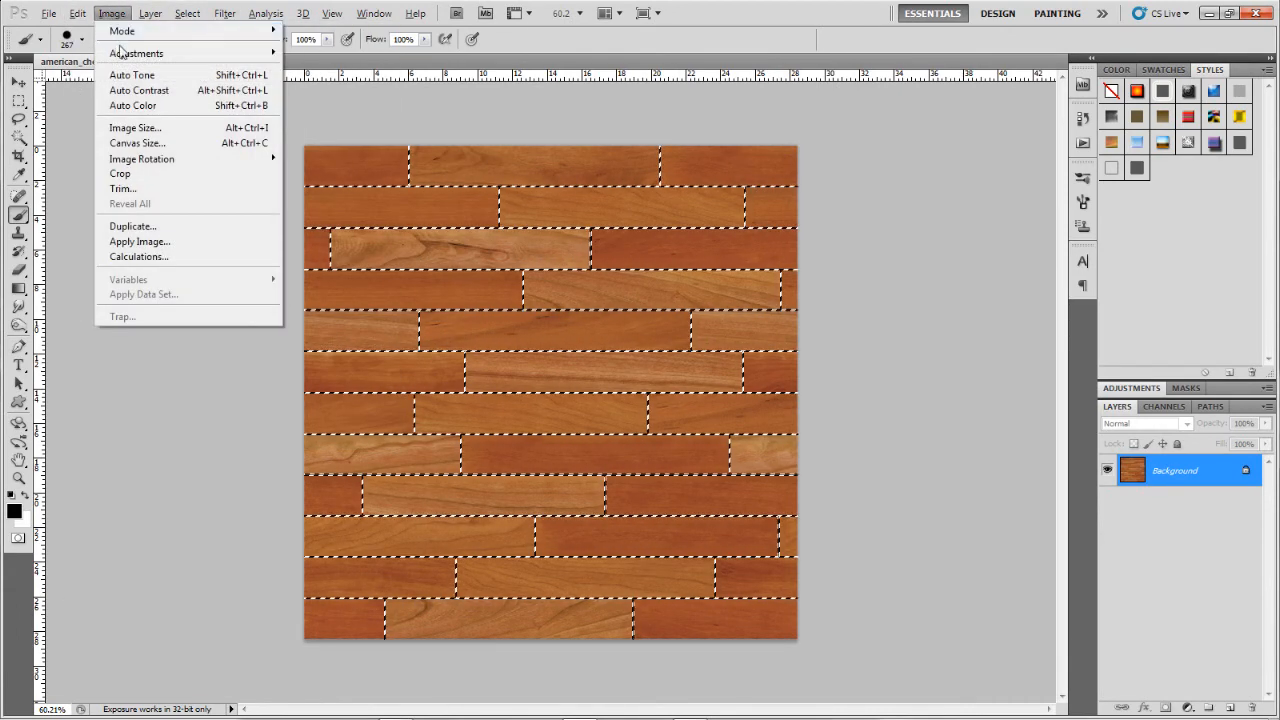
pyautogui.moveTo(180, 31)
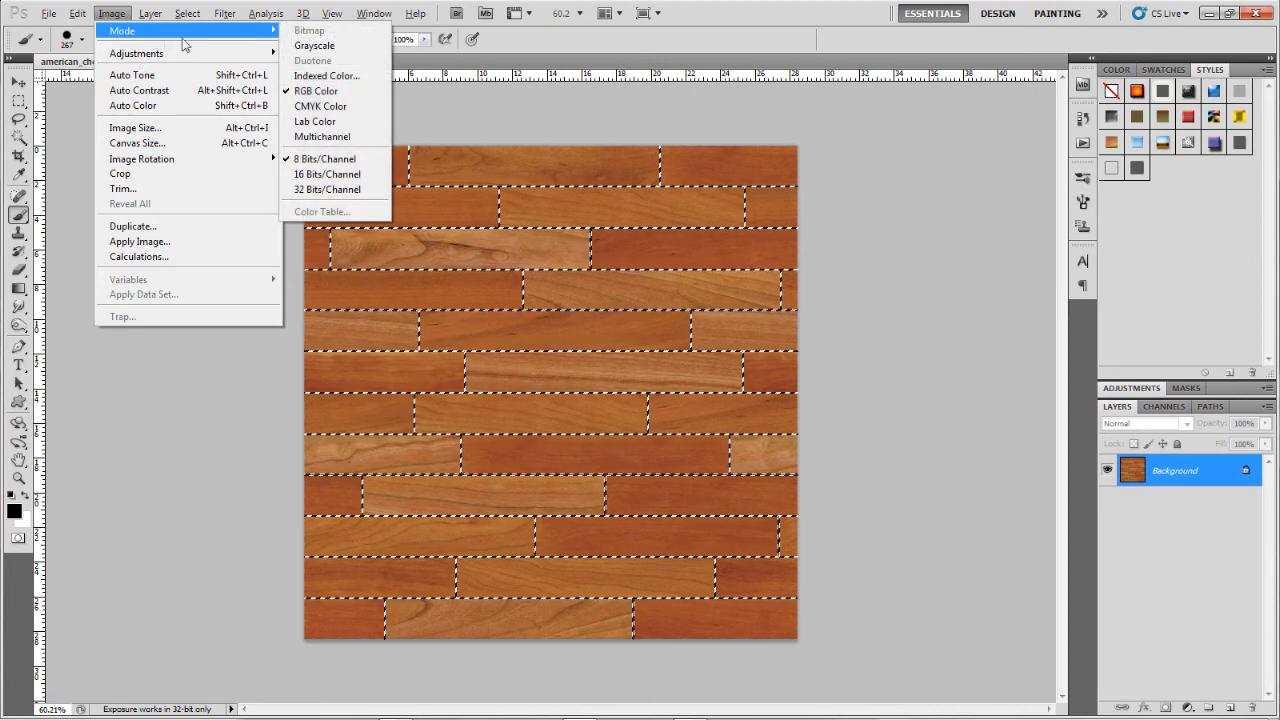
pyautogui.click(314, 45)
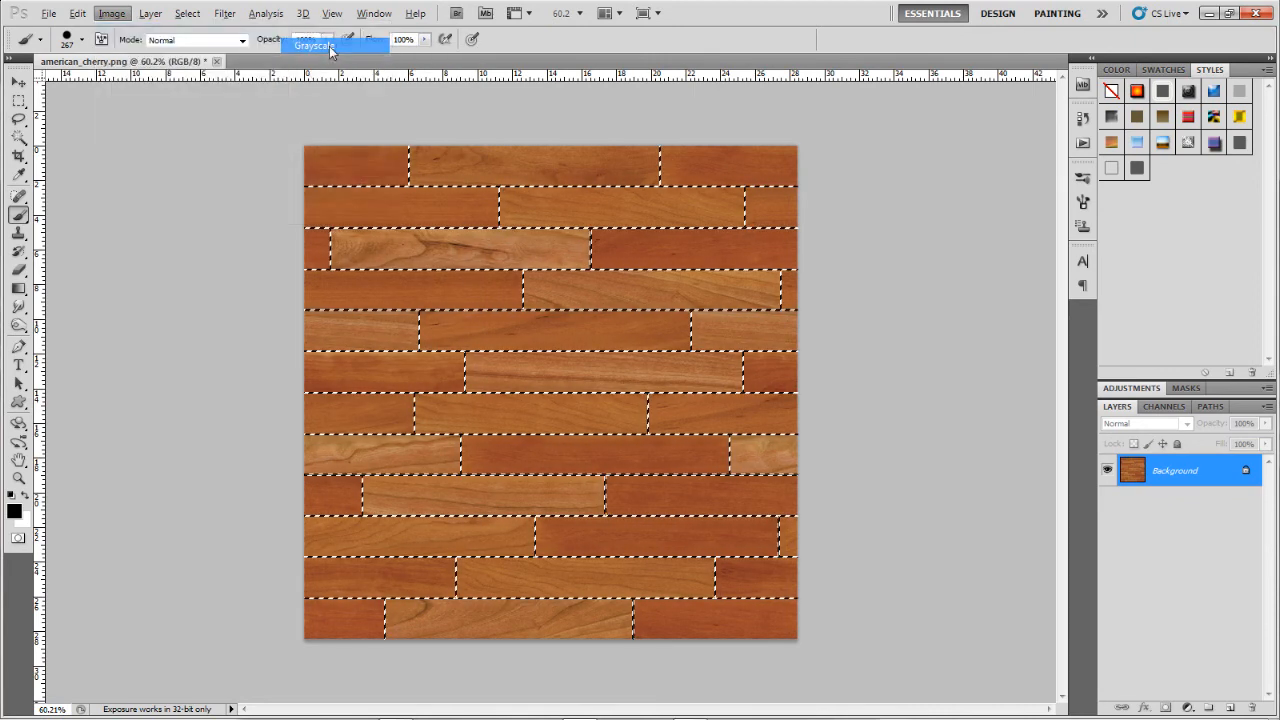
pyautogui.click(608, 287)
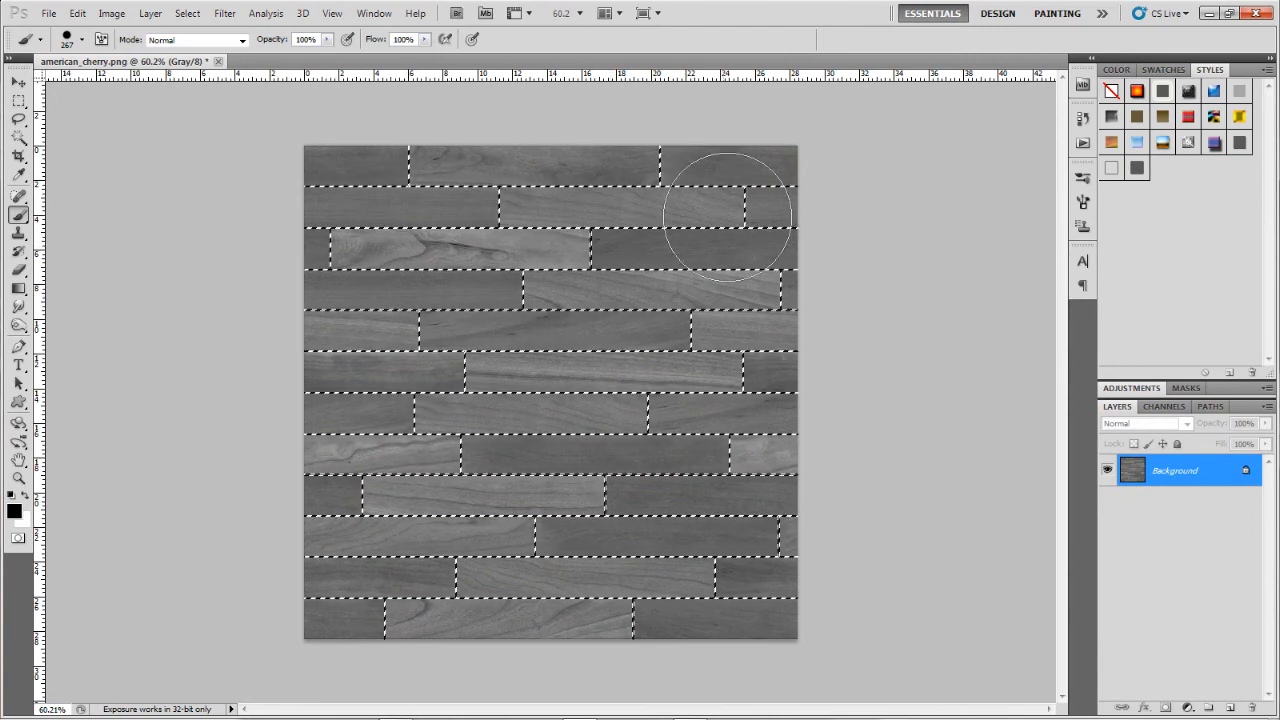
pyautogui.scroll(10, 600, 235)
pyautogui.scroll(10, 601, 231)
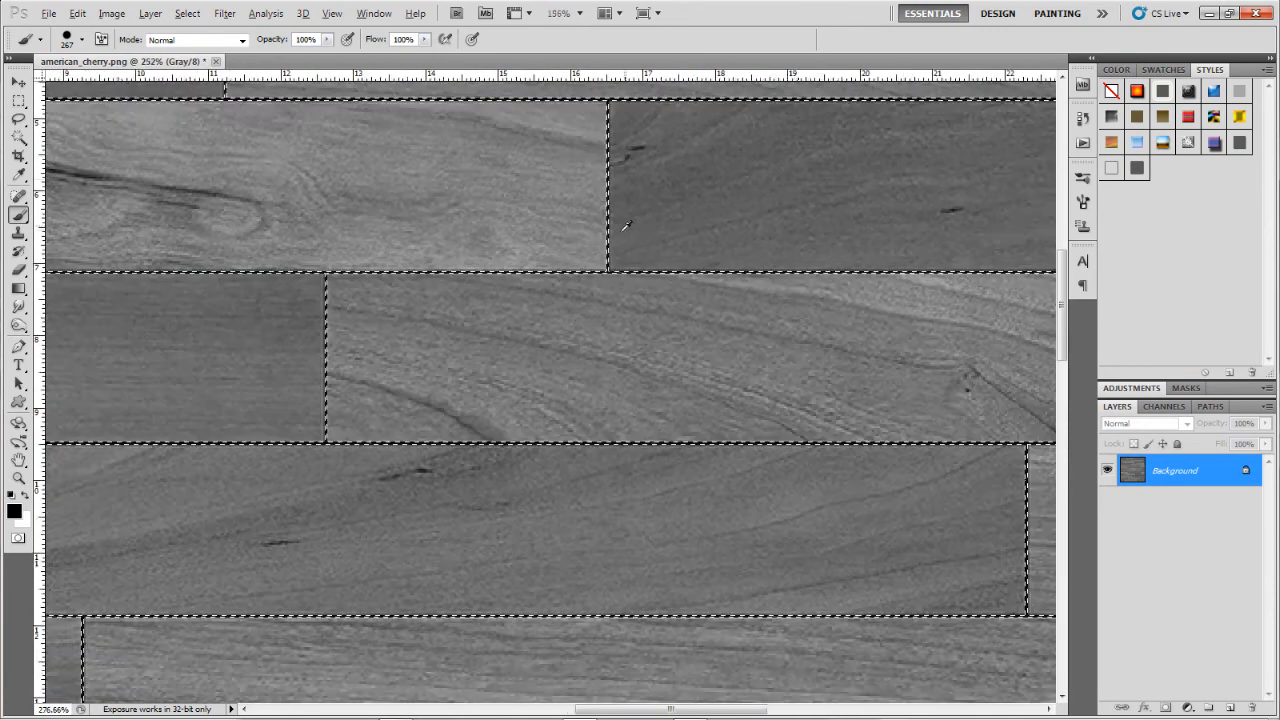
# - Invert the selection so it covers the planks instead of the seams
pyautogui.scroll(8, 626, 297)
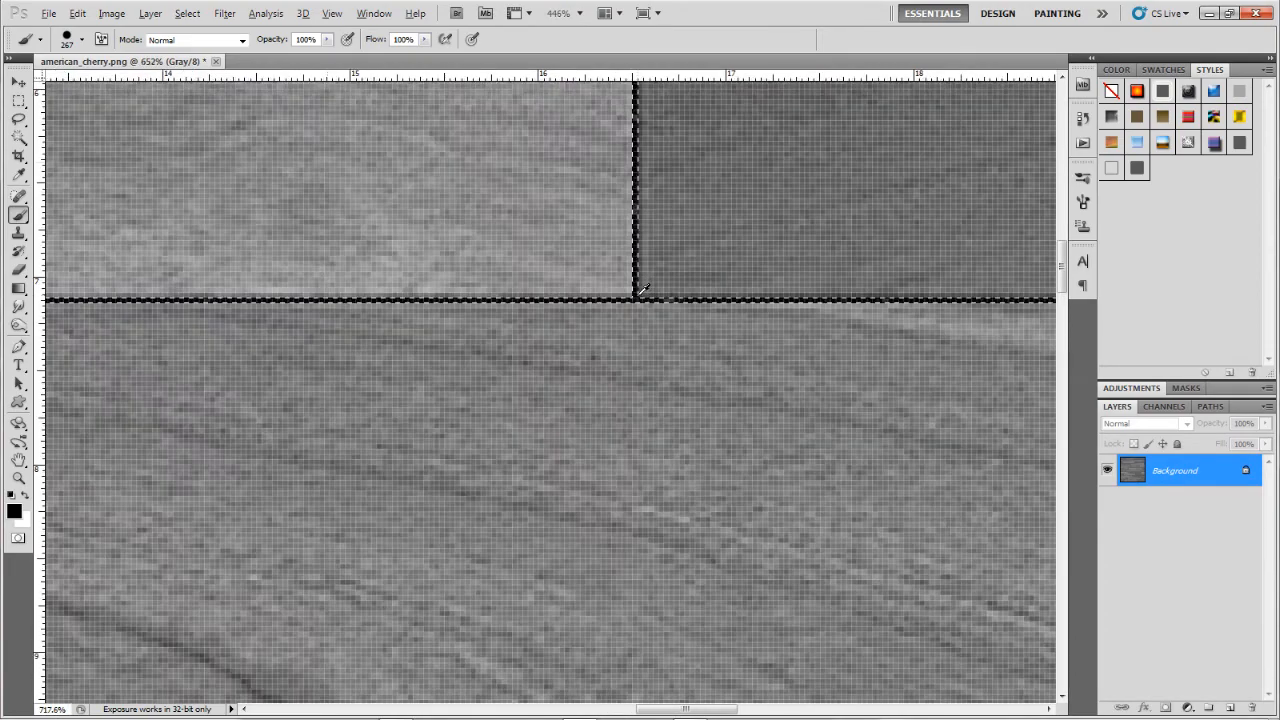
pyautogui.scroll(-18, 594, 287)
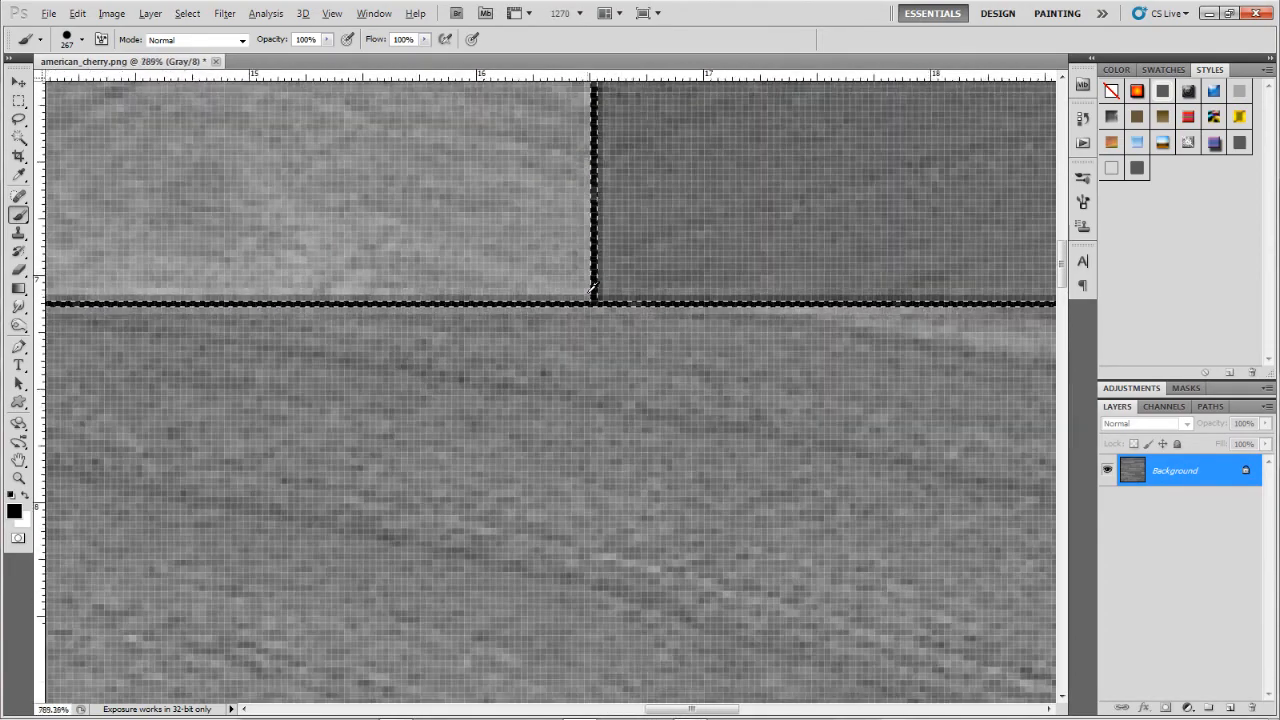
pyautogui.scroll(-7, 452, 265)
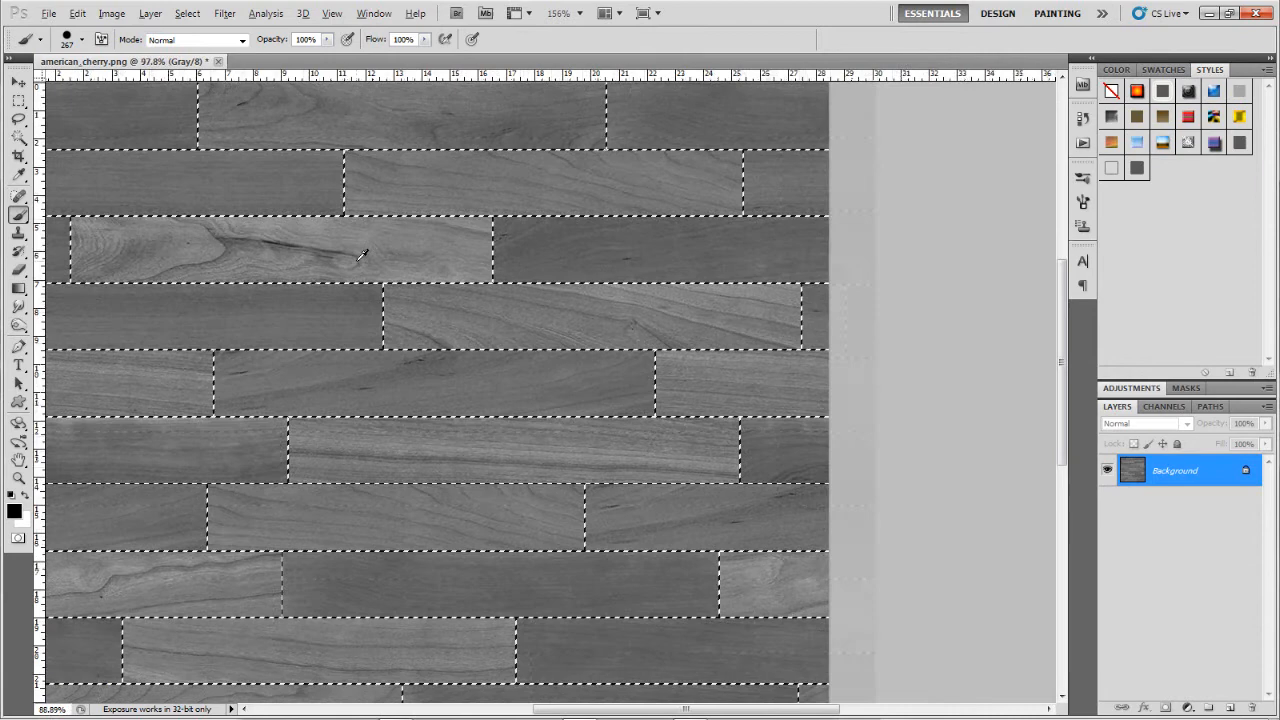
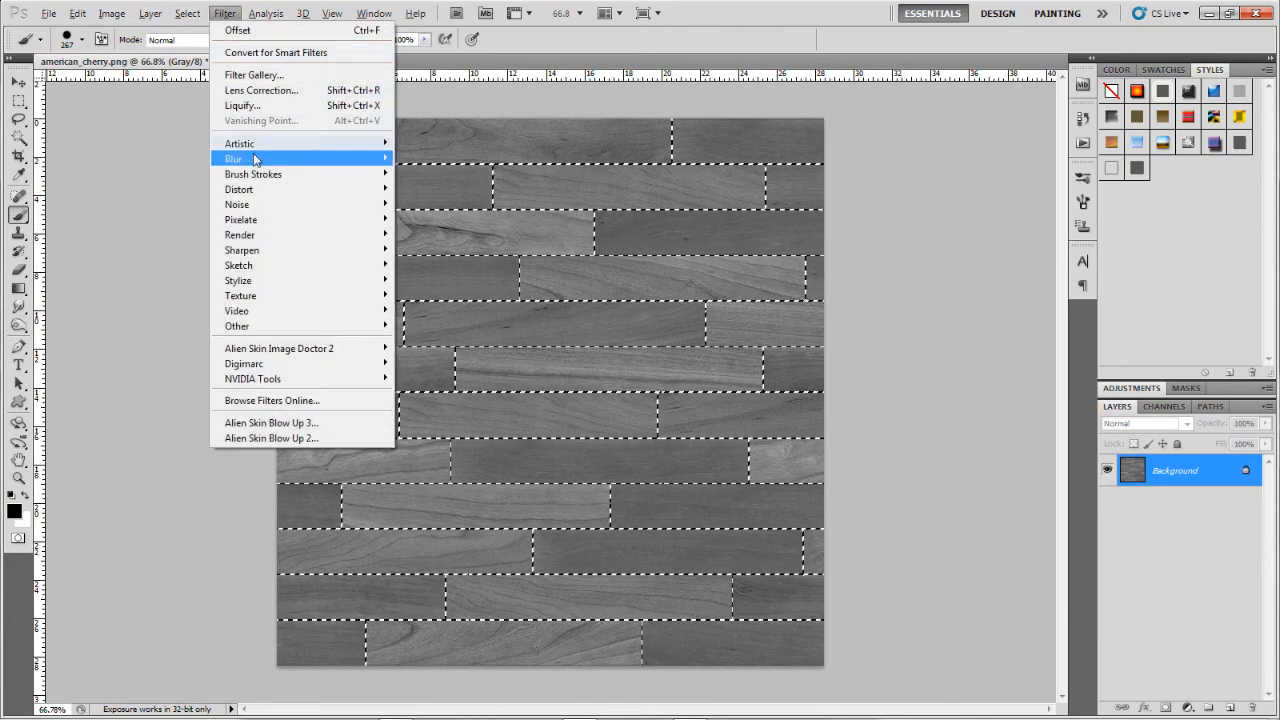
pyautogui.moveTo(257, 158)
pyautogui.click(440, 216)
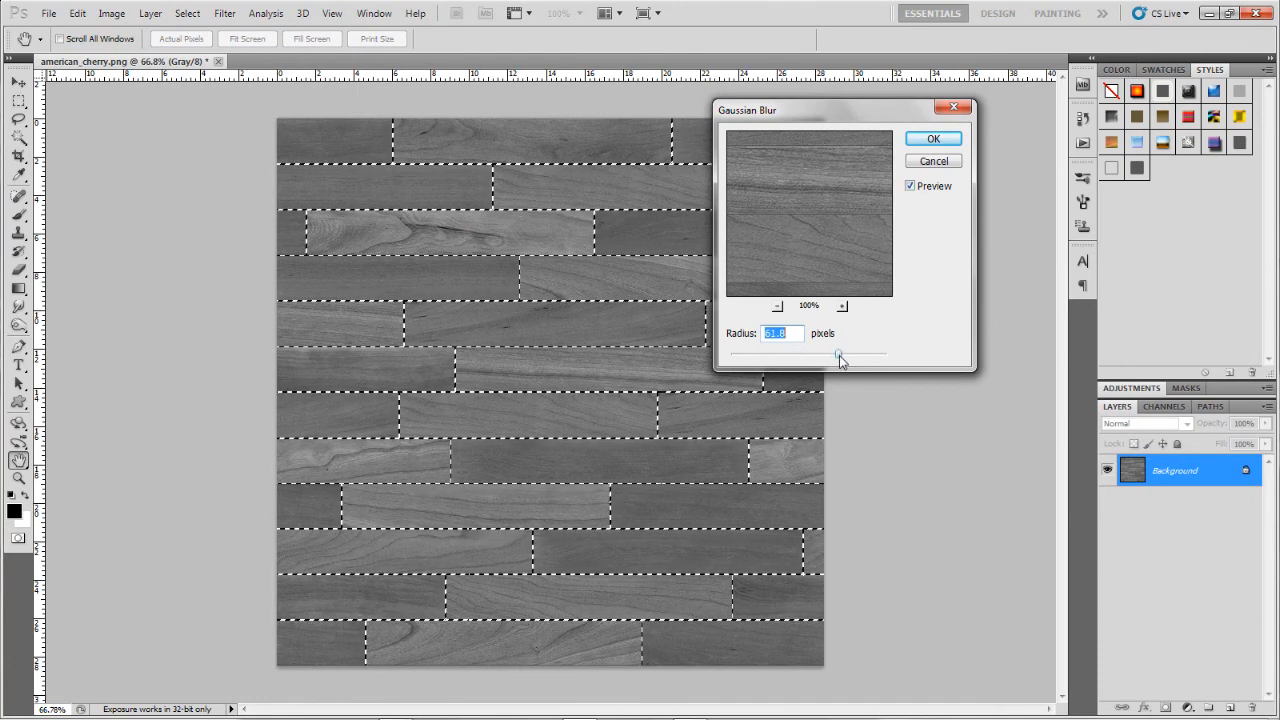
pyautogui.click(933, 161)
pyautogui.press('b')
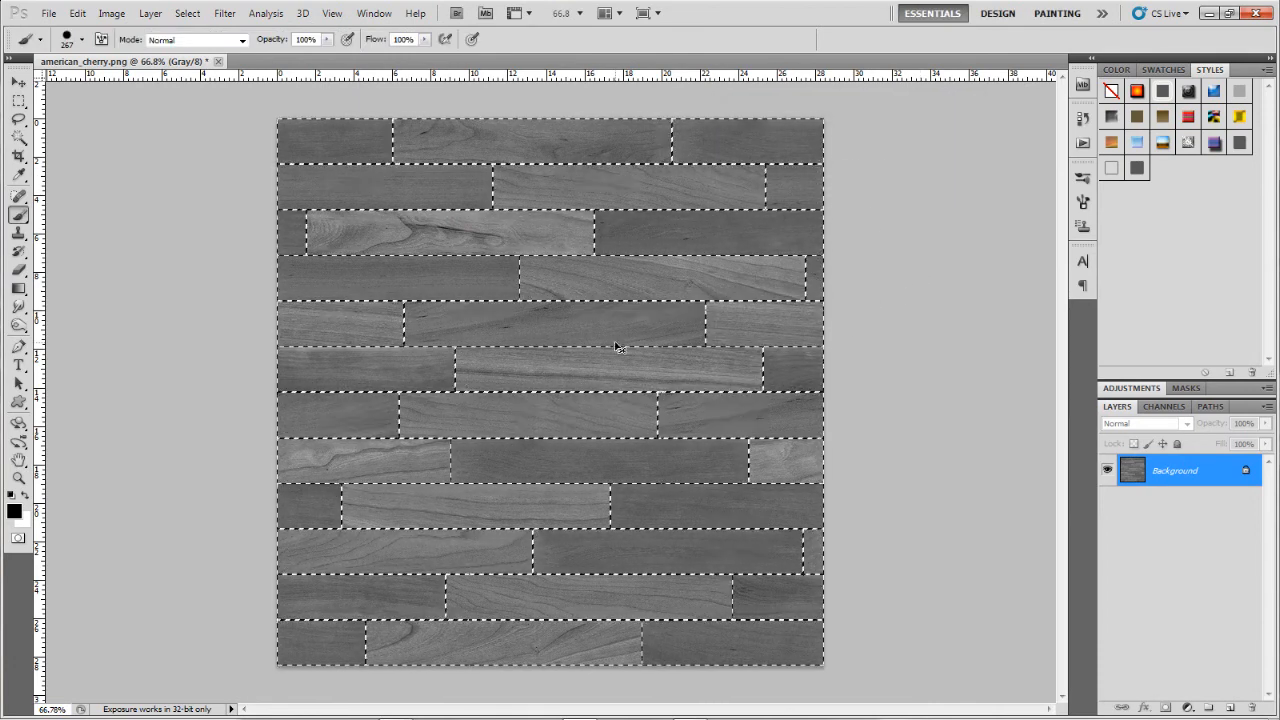
# - Apply a Gaussian Blur with a 0.9 pixel radius to the selected planks
pyautogui.click(224, 13)
pyautogui.moveTo(233, 159)
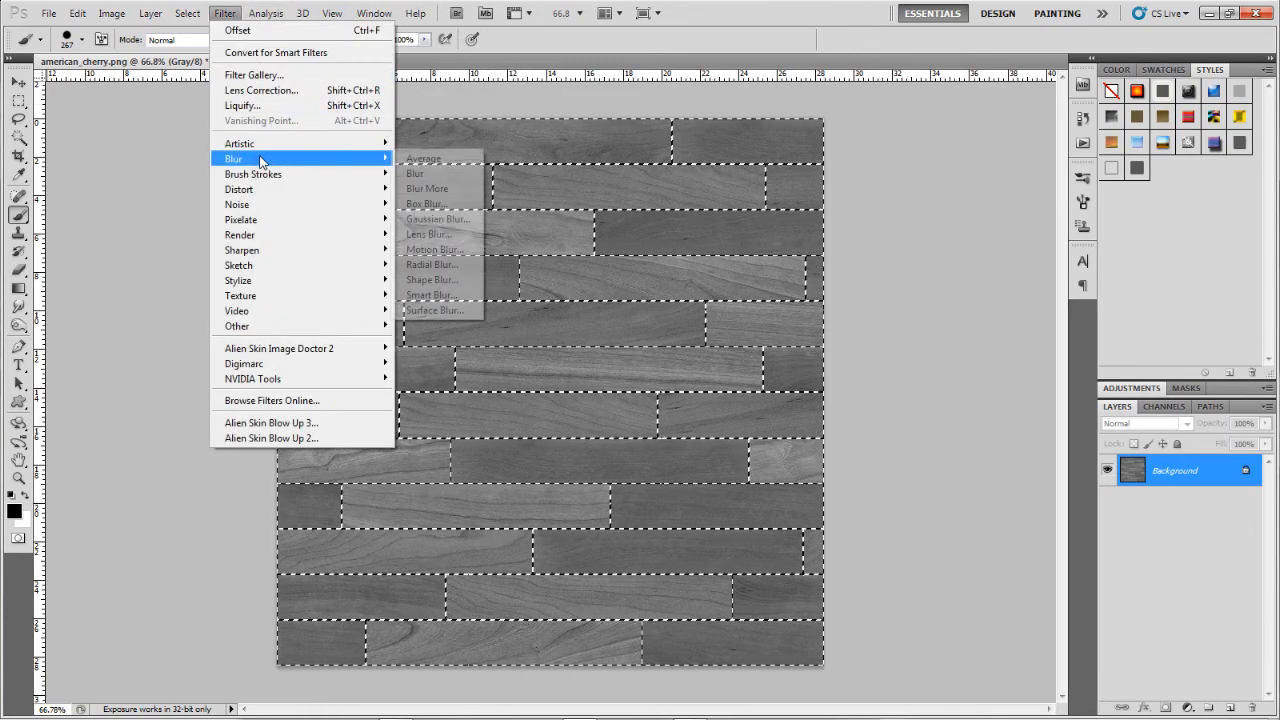
pyautogui.click(430, 218)
pyautogui.moveTo(732, 354); pyautogui.dragTo(763, 358)
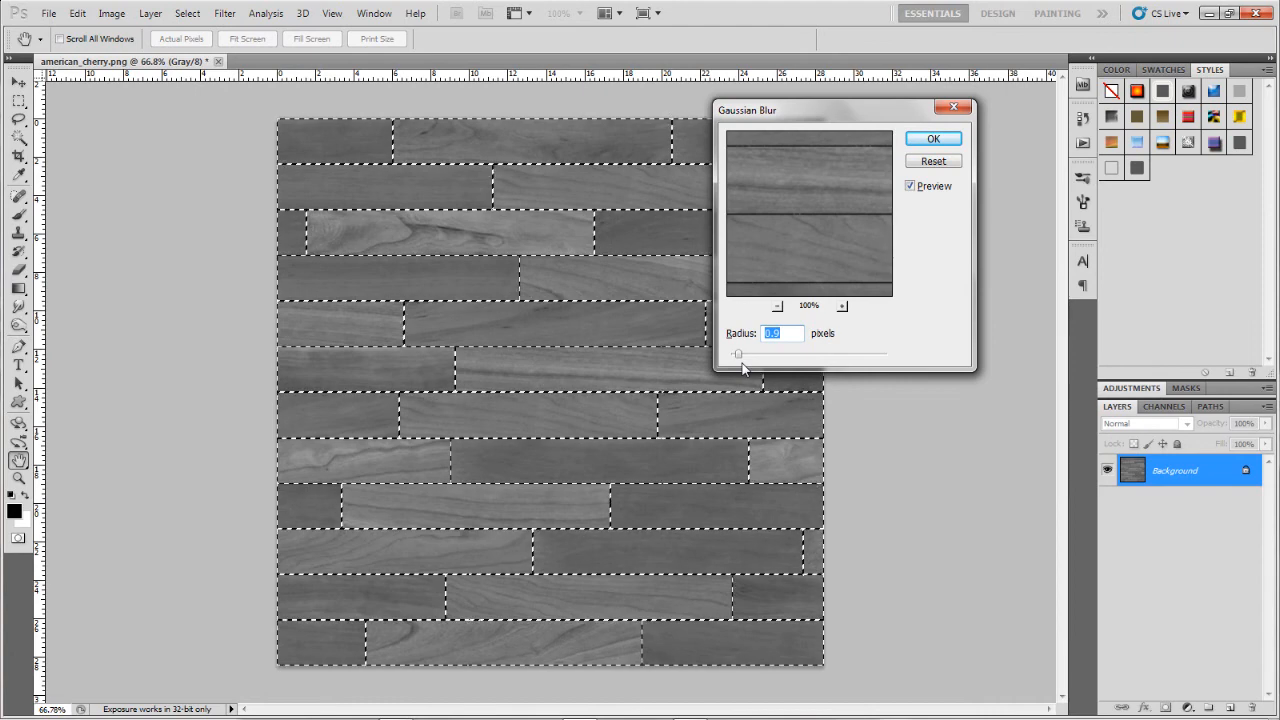
pyautogui.click(932, 140)
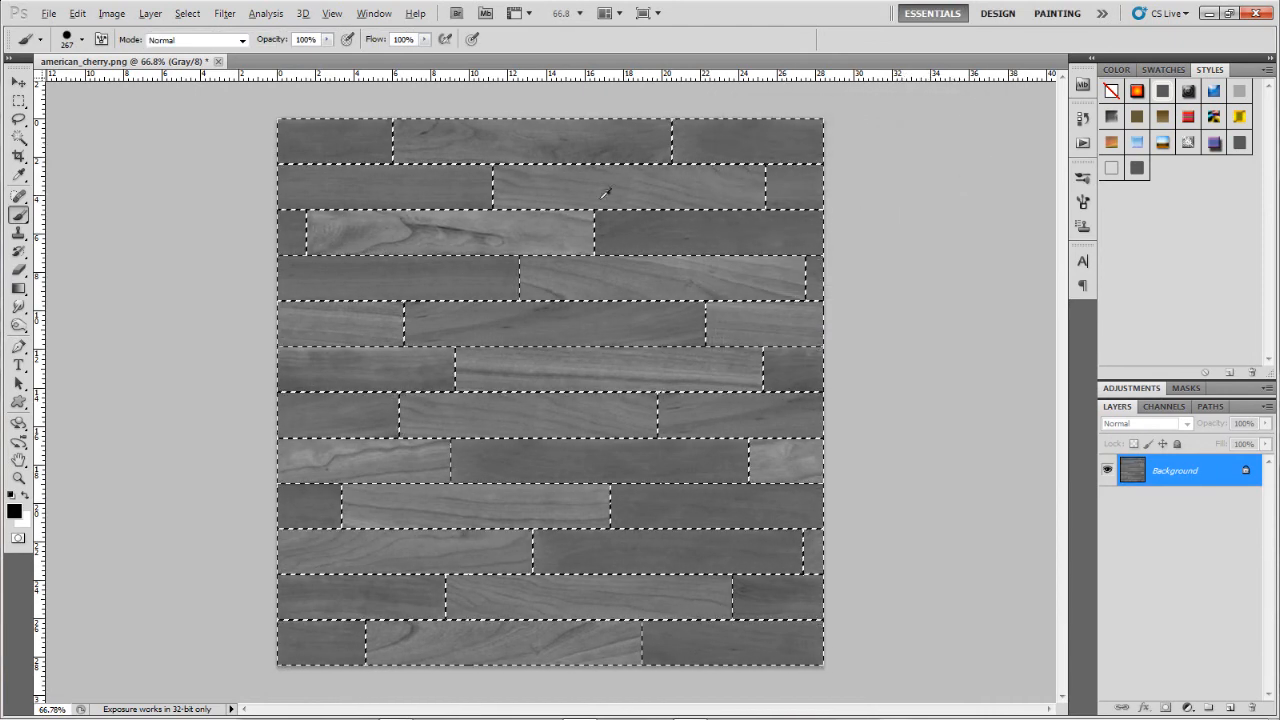
# - Try Auto Tone on the blurred planks and undo it
pyautogui.scroll(5, 332, 232)
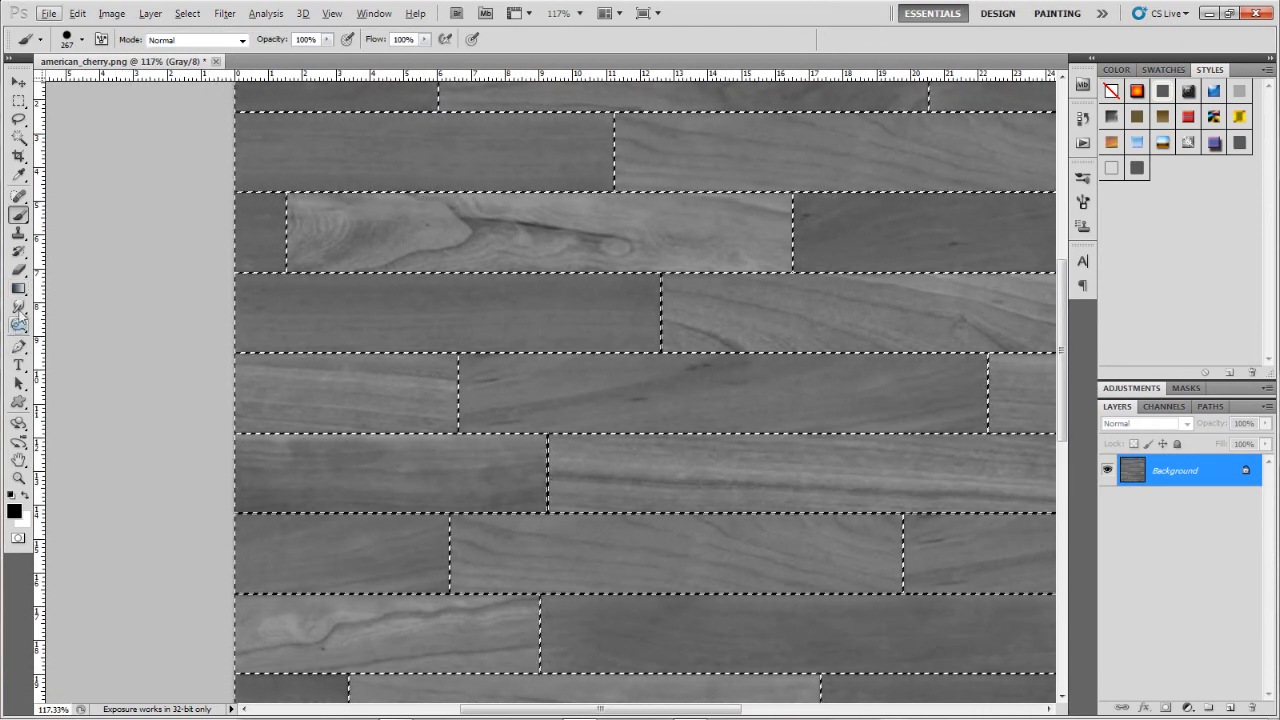
pyautogui.click(18, 325)
pyautogui.click(111, 13)
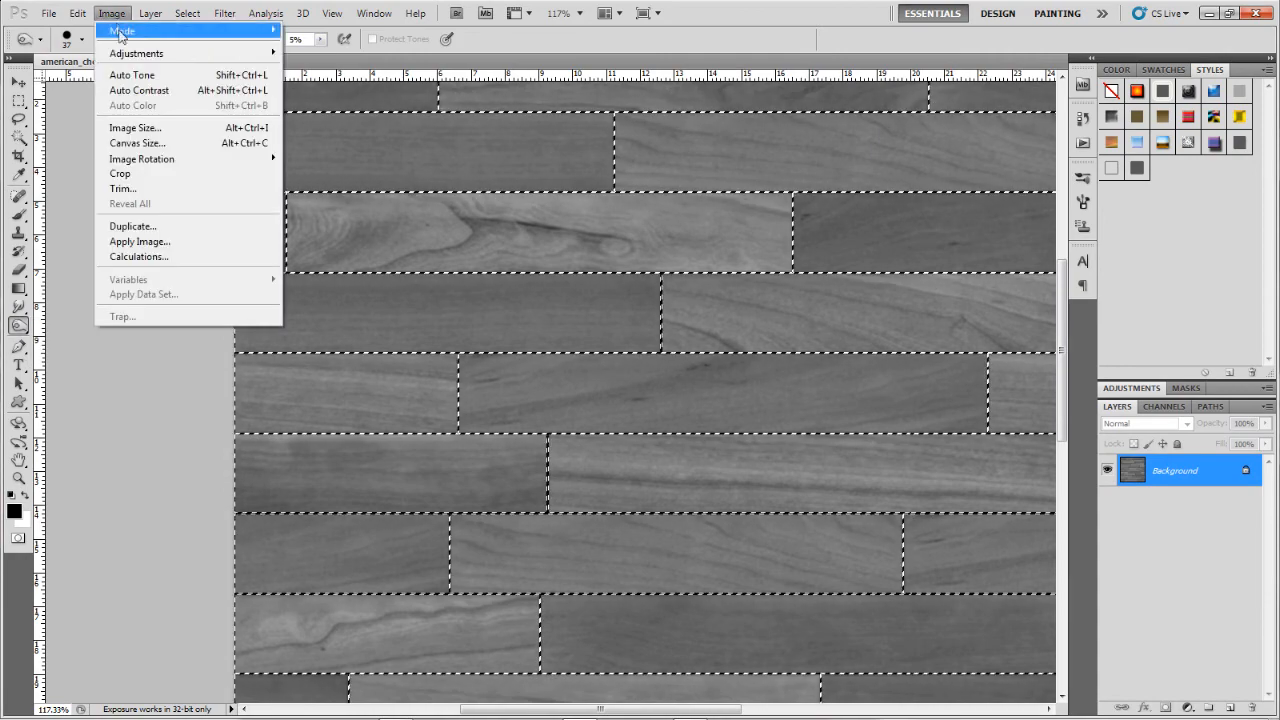
pyautogui.click(151, 76)
pyautogui.scroll(-4, 499, 240)
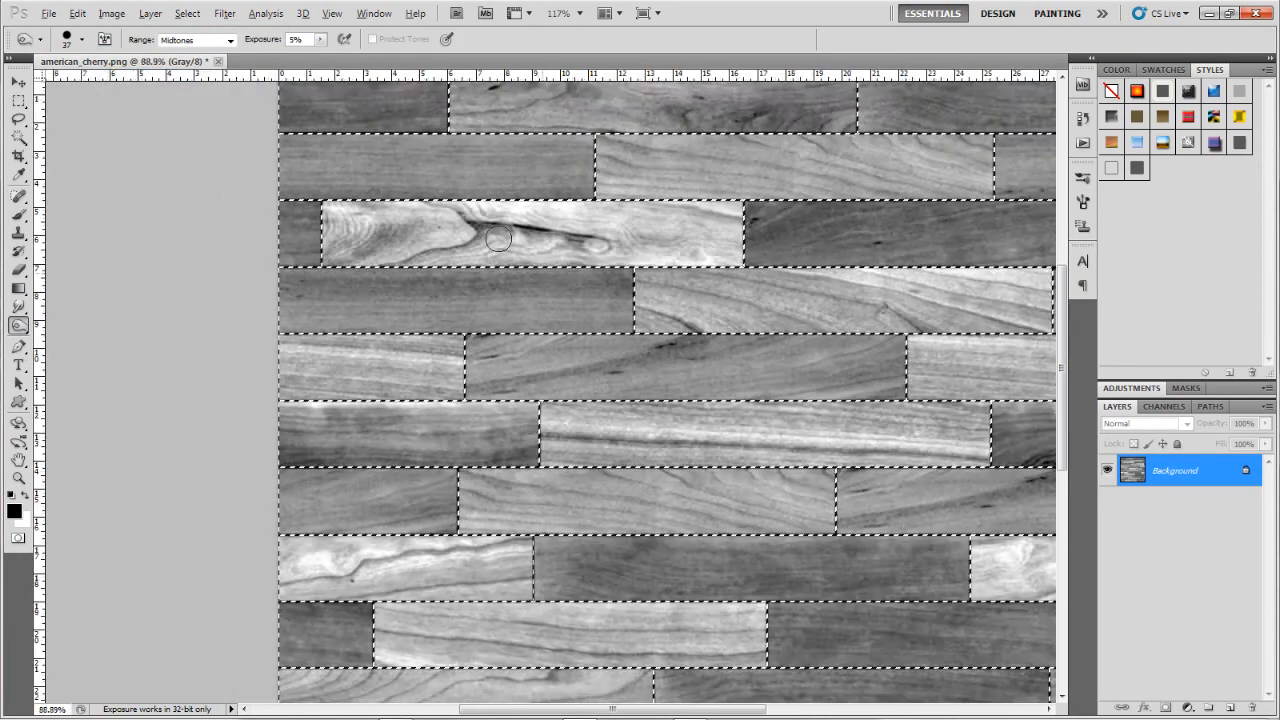
pyautogui.hotkey('ctrl', 'z')
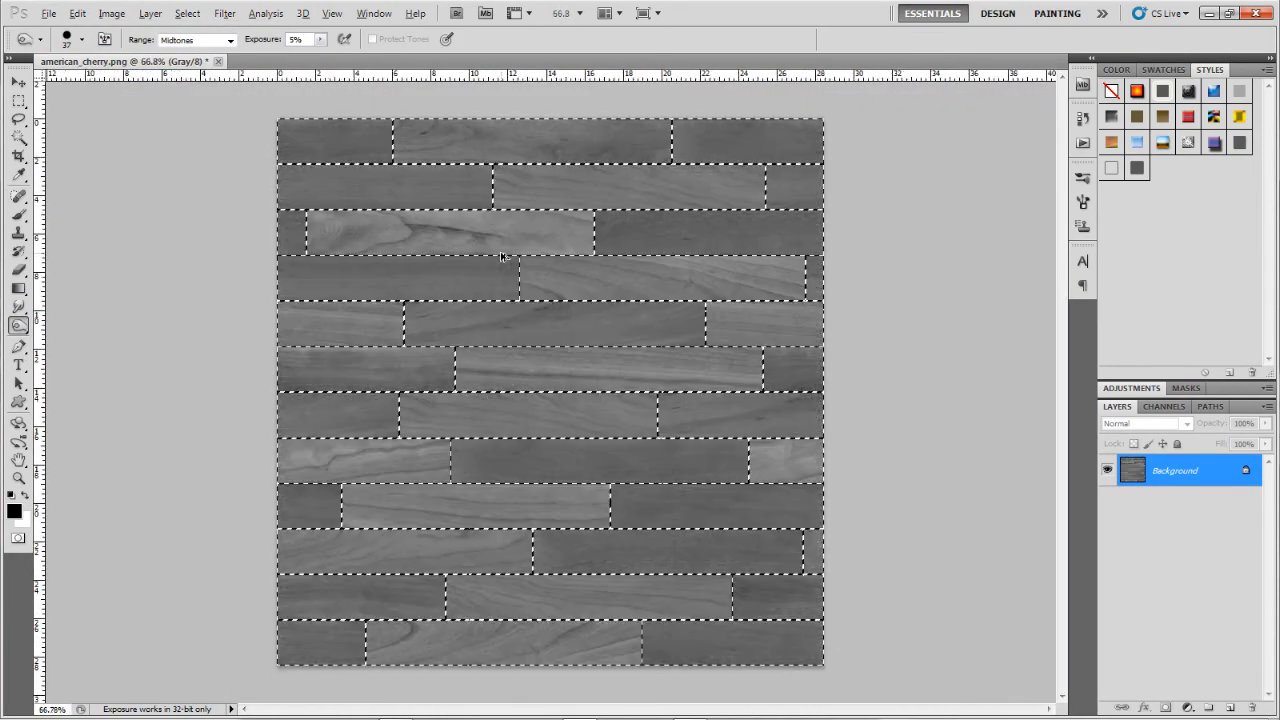
# - Step back through the edit history to remove the Gaussian Blur, returning to the unblurred grayscale version of the floor
pyautogui.hotkey('ctrl', 'z')
pyautogui.hotkey('ctrl', 'z')
pyautogui.hotkey('ctrl', 'alt', 'z')
pyautogui.click(78, 14)
pyautogui.moveTo(117, 20)
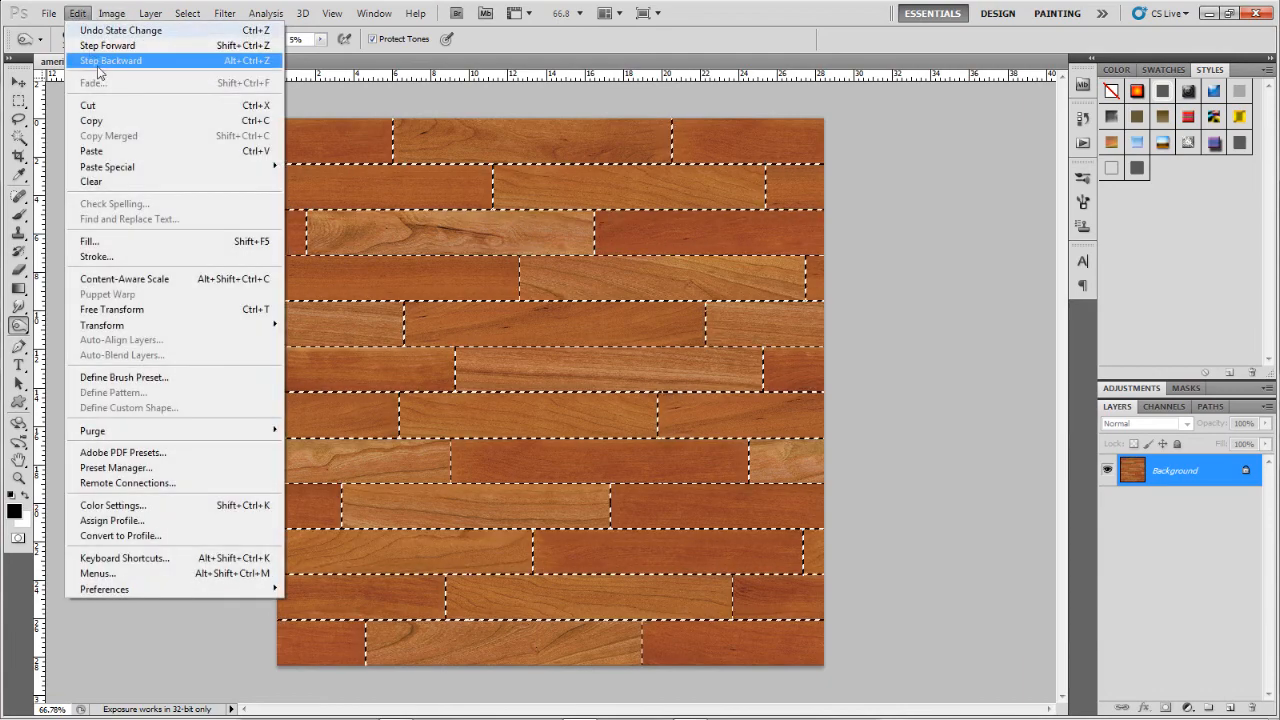
pyautogui.click(97, 18)
pyautogui.click(80, 14)
pyautogui.click(107, 45)
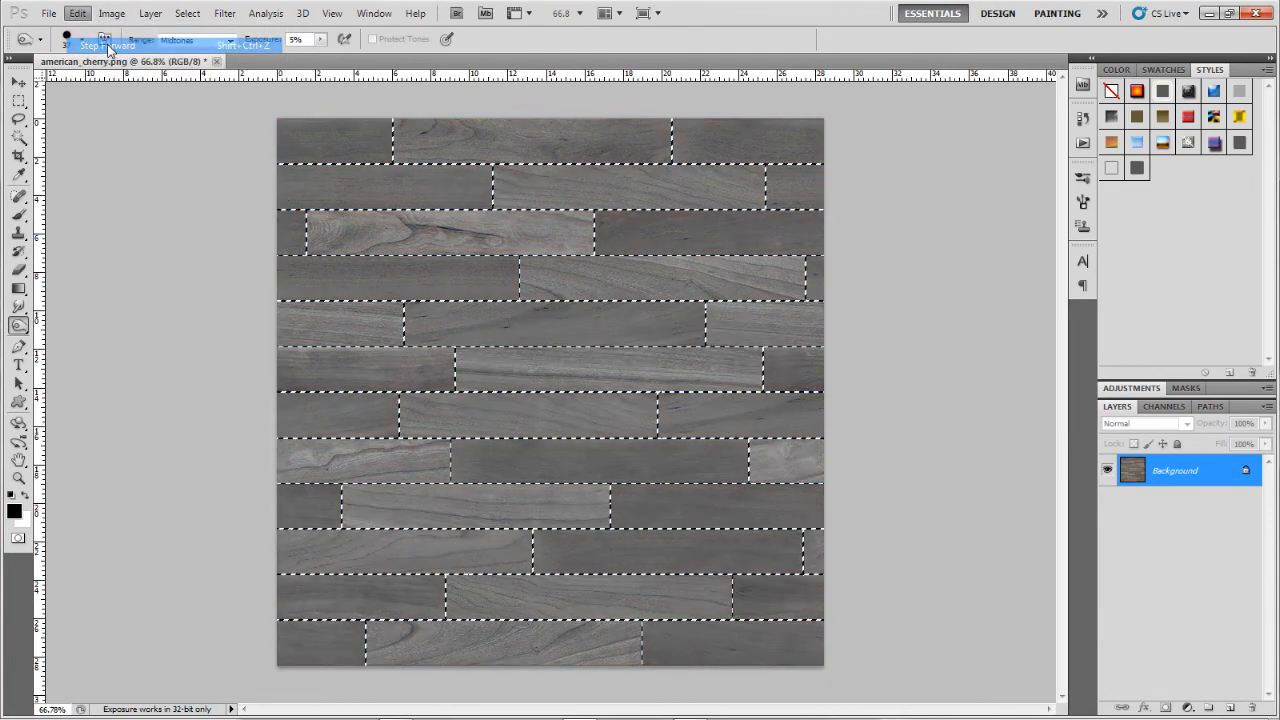
pyautogui.click(84, 16)
pyautogui.moveTo(111, 14)
pyautogui.moveTo(150, 53)
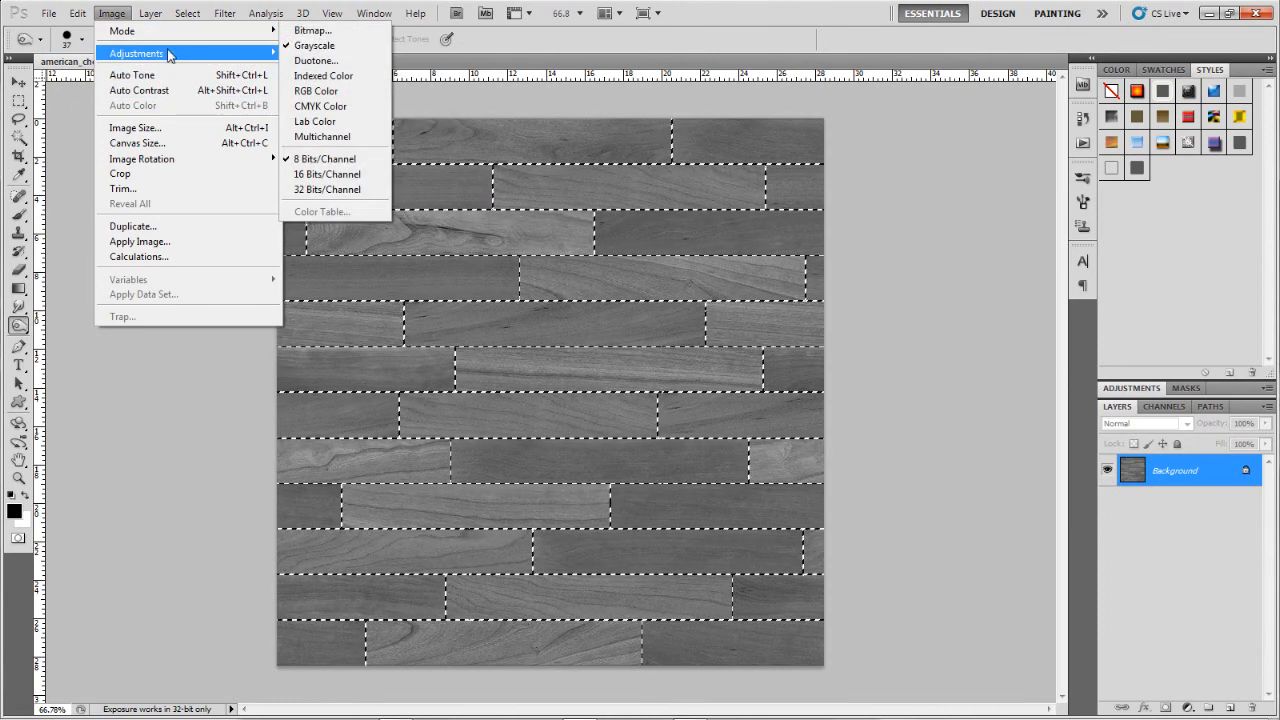
pyautogui.click(340, 55)
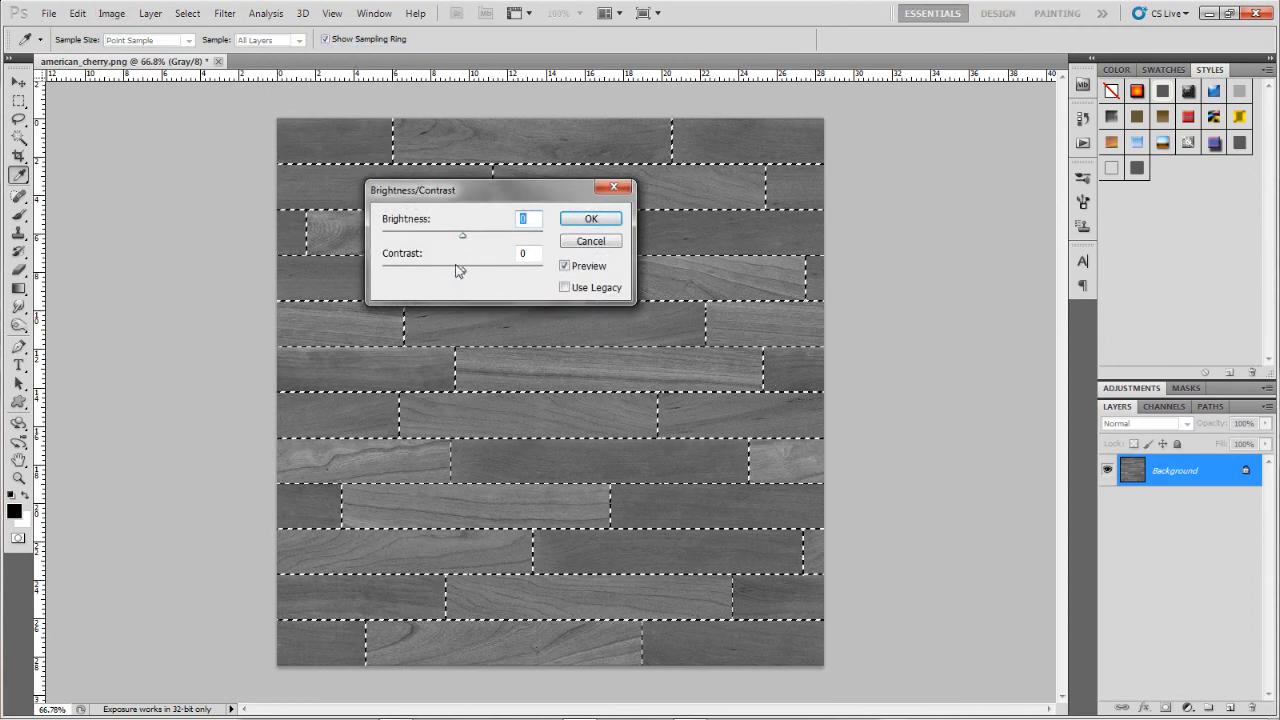
pyautogui.moveTo(400, 268); pyautogui.dragTo(521, 237)
pyautogui.click(600, 242)
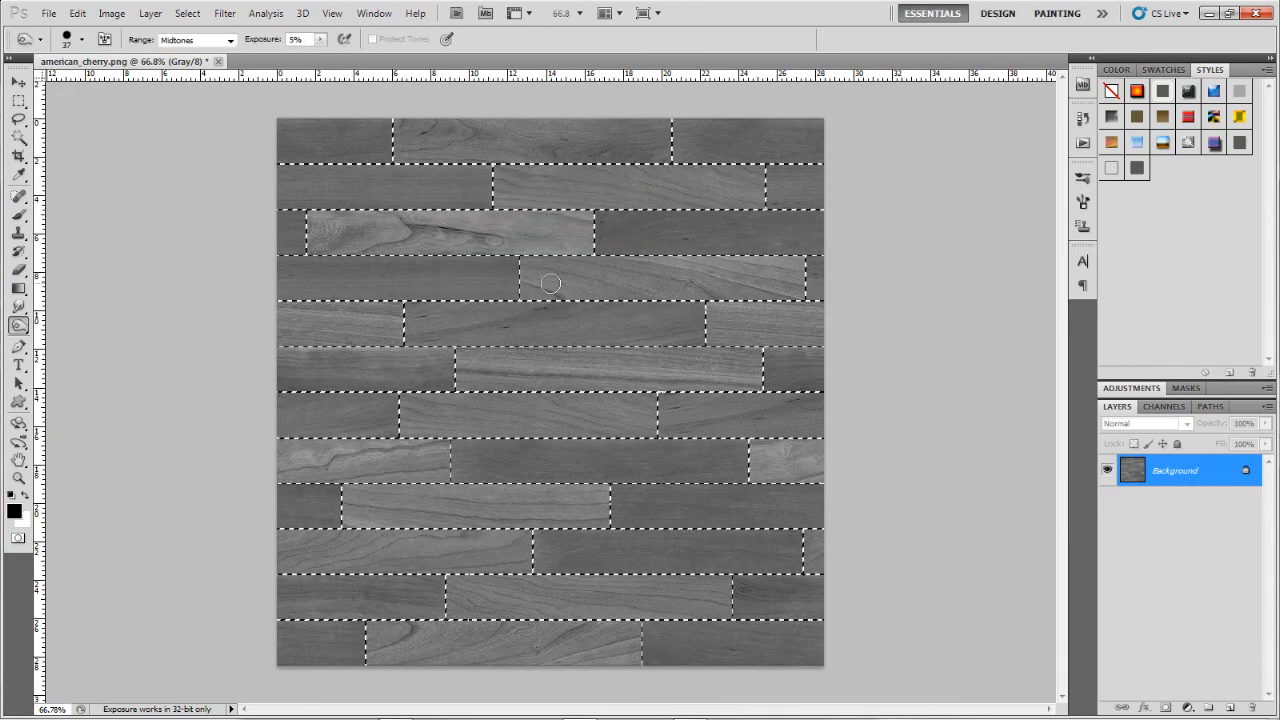
# - Step forward in the edit history to restore the inverted selection covering the planks
pyautogui.click(80, 15)
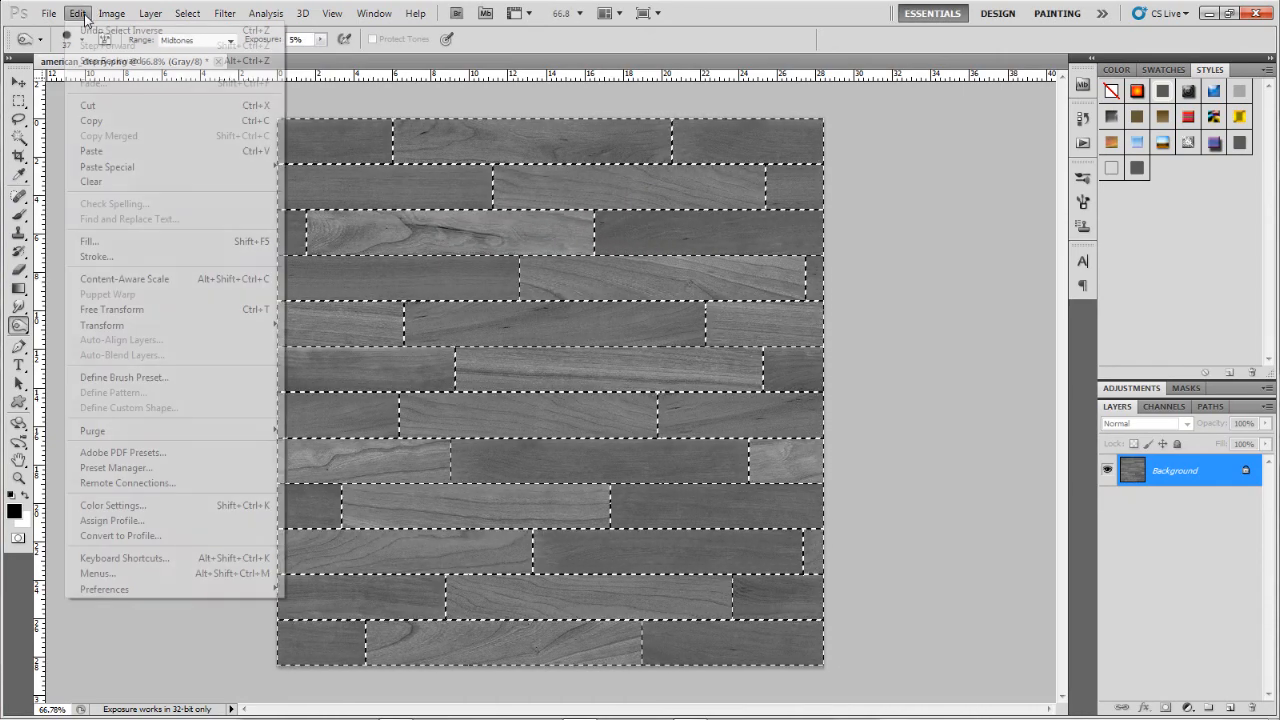
pyautogui.click(114, 17)
pyautogui.click(77, 13)
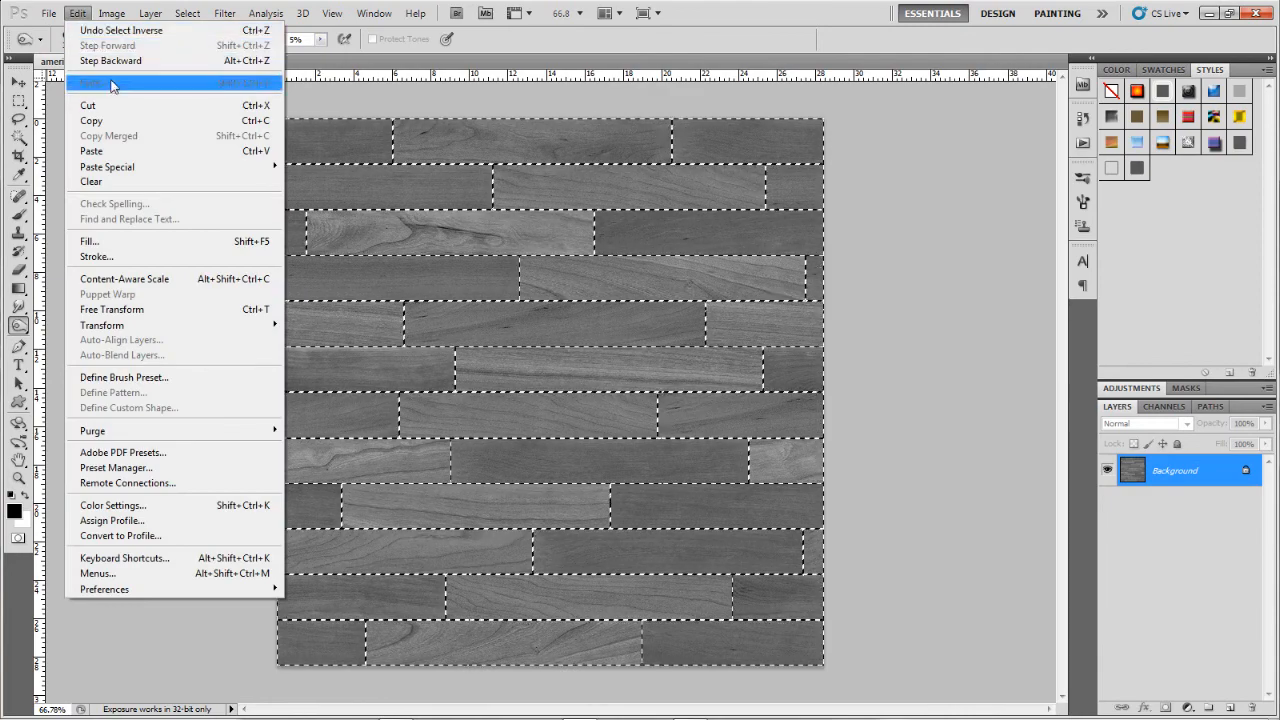
# - Try Auto Tone on the selected unblurred planks and undo it
pyautogui.moveTo(110, 14)
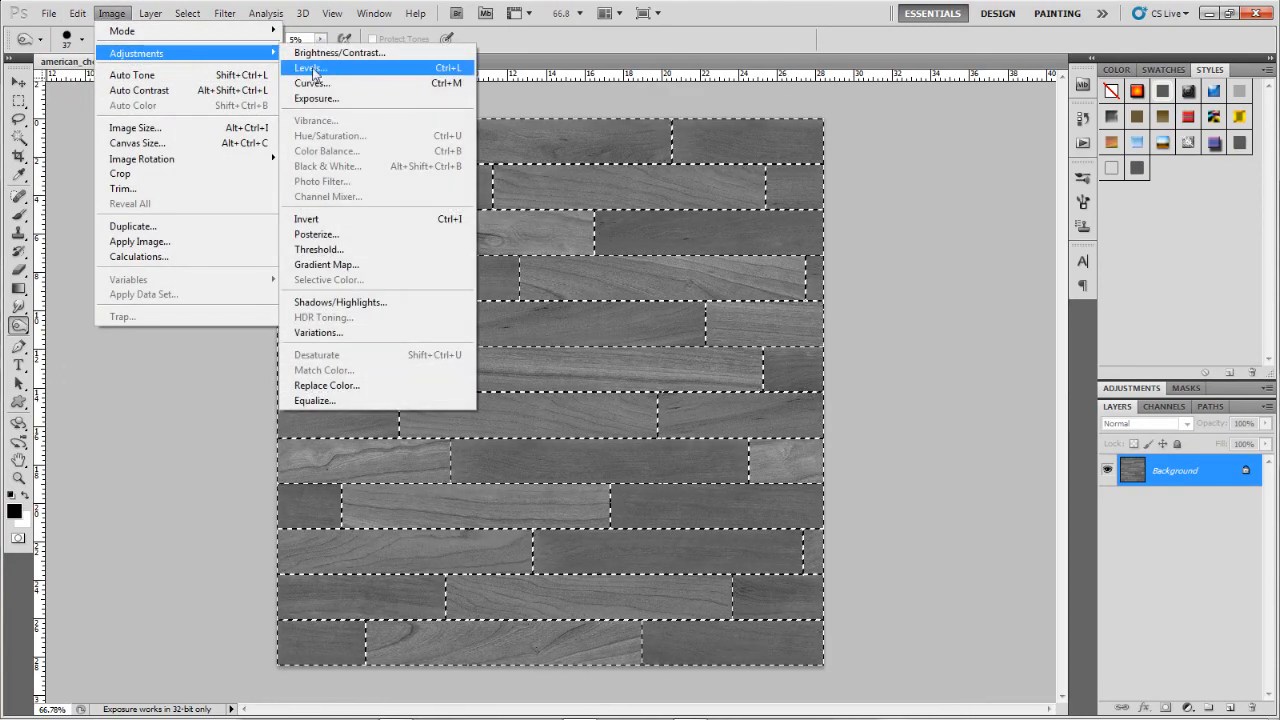
pyautogui.click(200, 77)
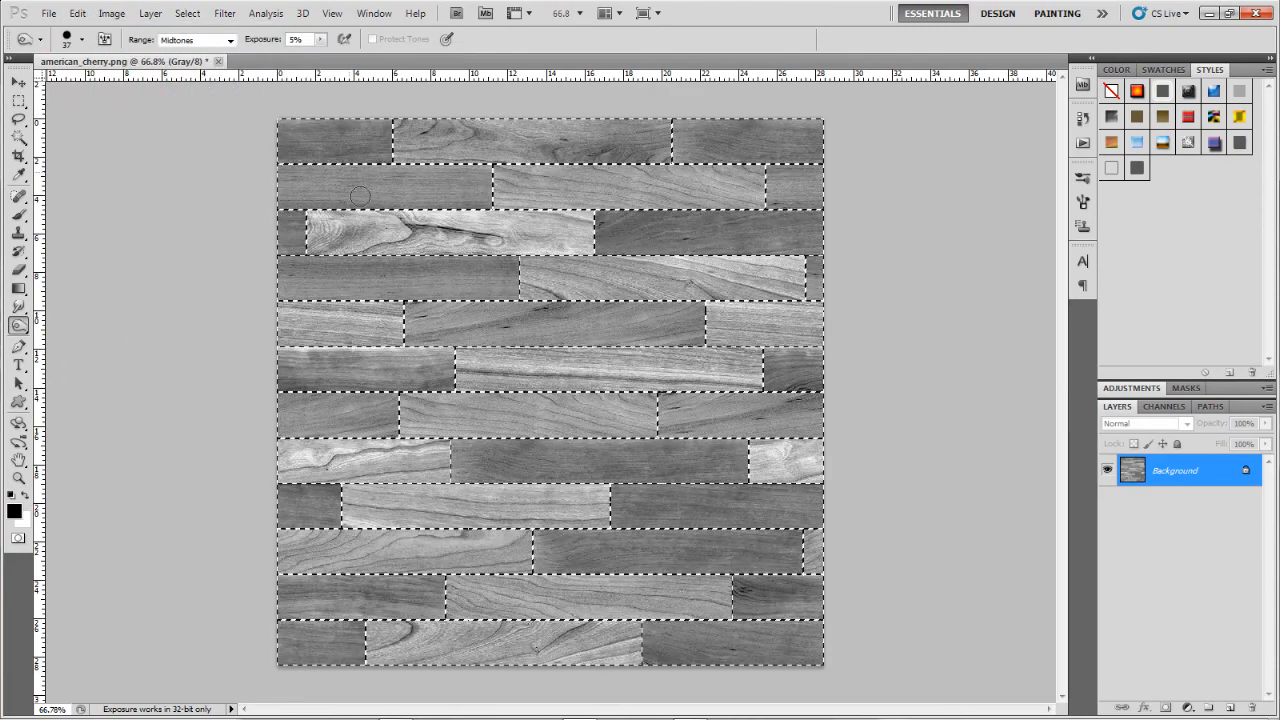
pyautogui.hotkey('ctrl', 'z')
# - Lower the contrast of the selected planks to -50 with Brightness/Contrast
pyautogui.click(111, 13)
pyautogui.moveTo(150, 53)
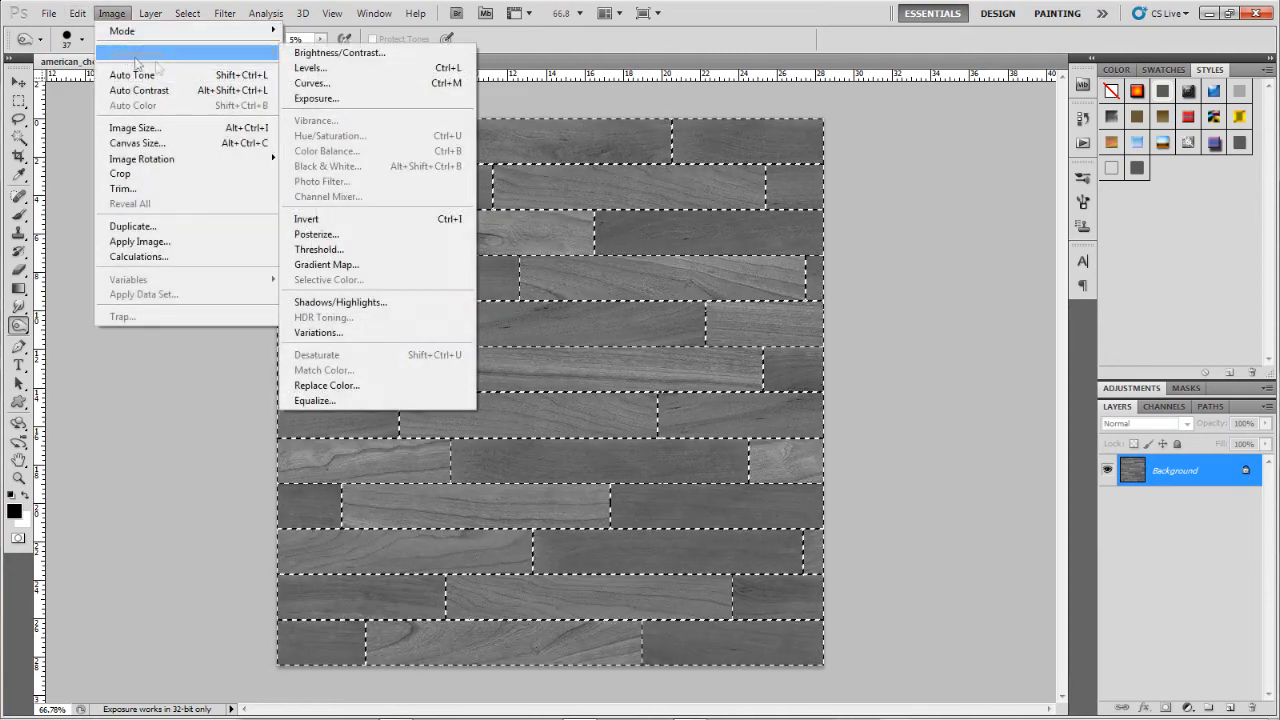
pyautogui.click(339, 52)
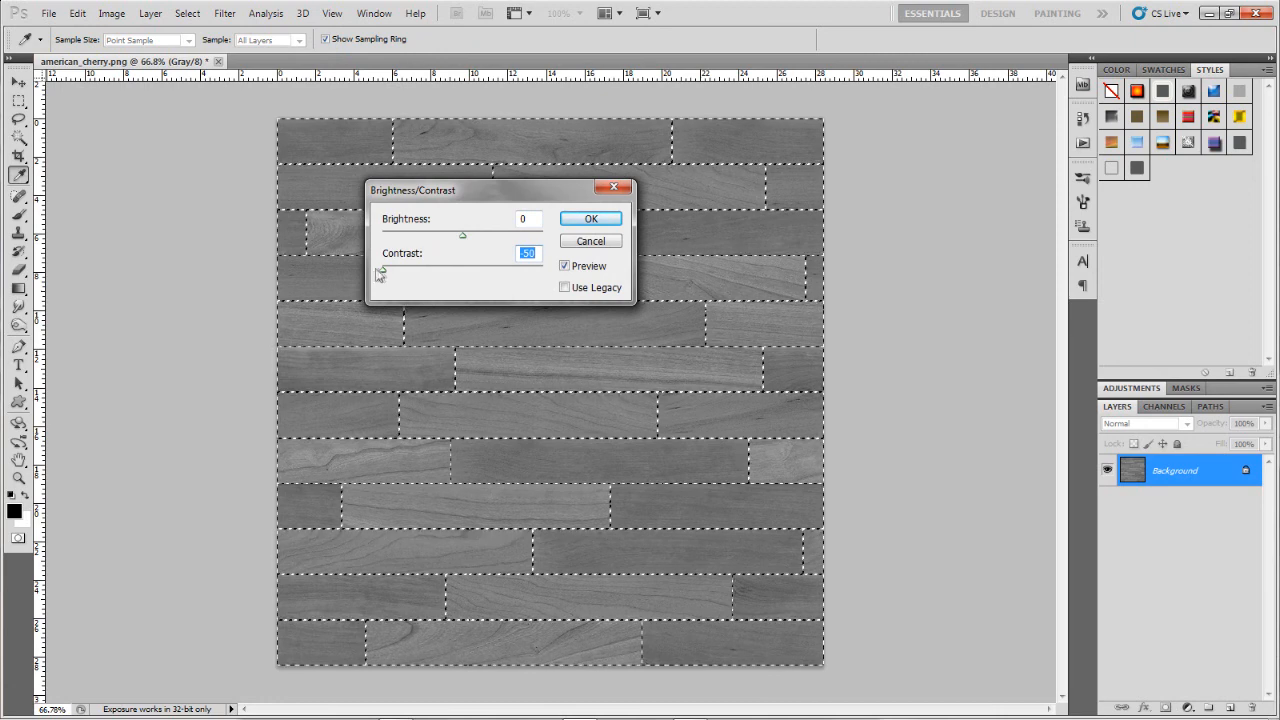
pyautogui.click(594, 222)
pyautogui.press('o')
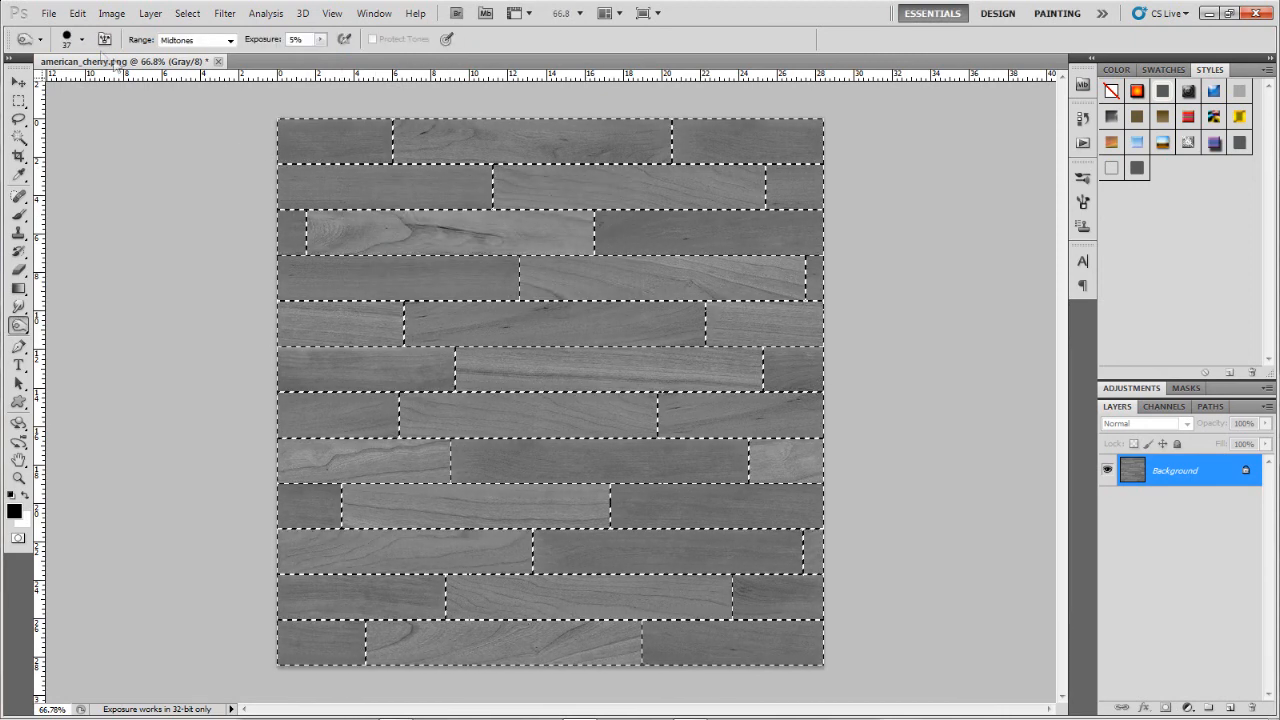
# - Reduce the contrast of the selected planks a second time with Brightness/Contrast
pyautogui.click(111, 13)
pyautogui.moveTo(140, 53)
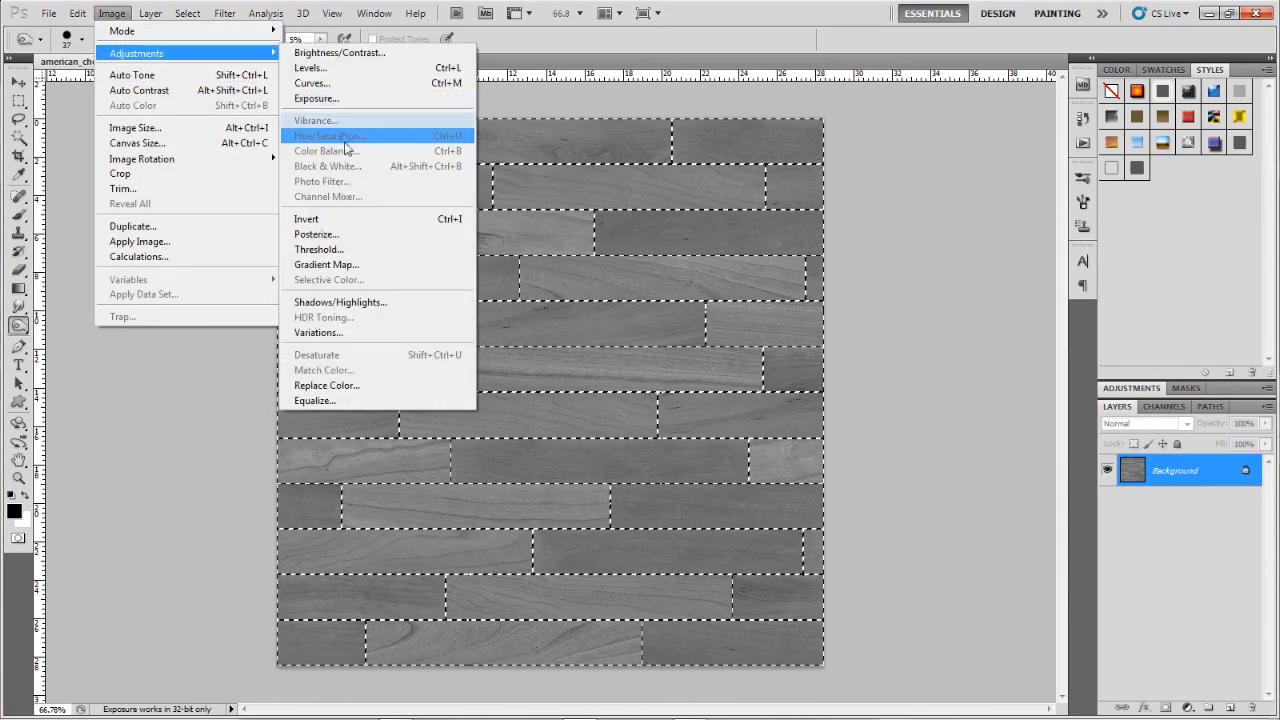
pyautogui.click(312, 55)
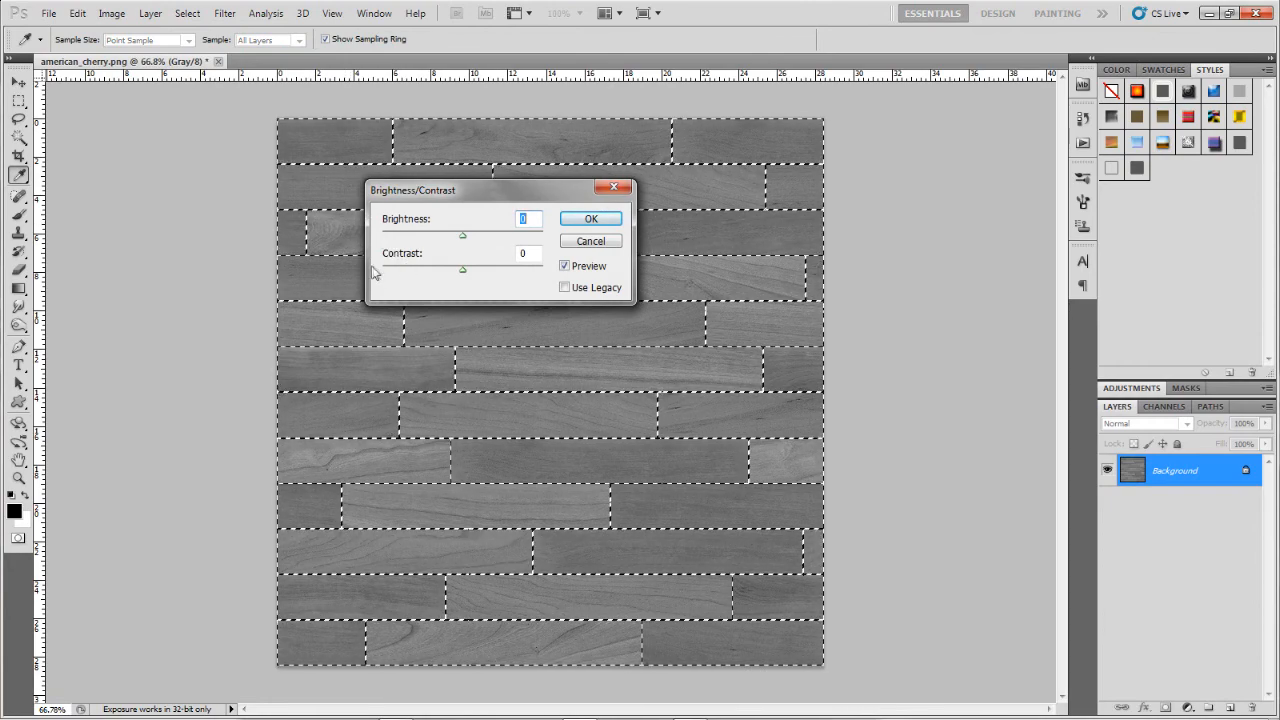
pyautogui.click(611, 225)
# - Examine the remaining wood grain contrast on the planks, both up close and across the whole floor texture
pyautogui.scroll(5, 560, 257)
pyautogui.scroll(-3, 357, 189)
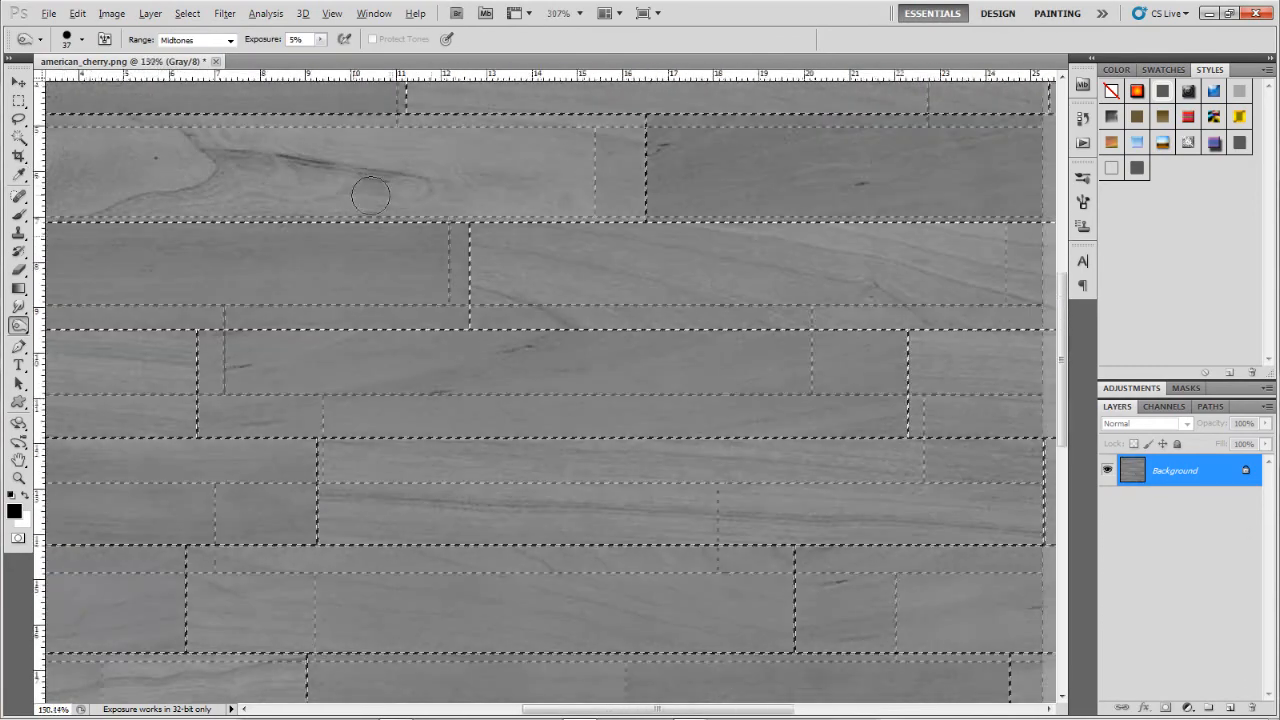
pyautogui.scroll(-3, 370, 196)
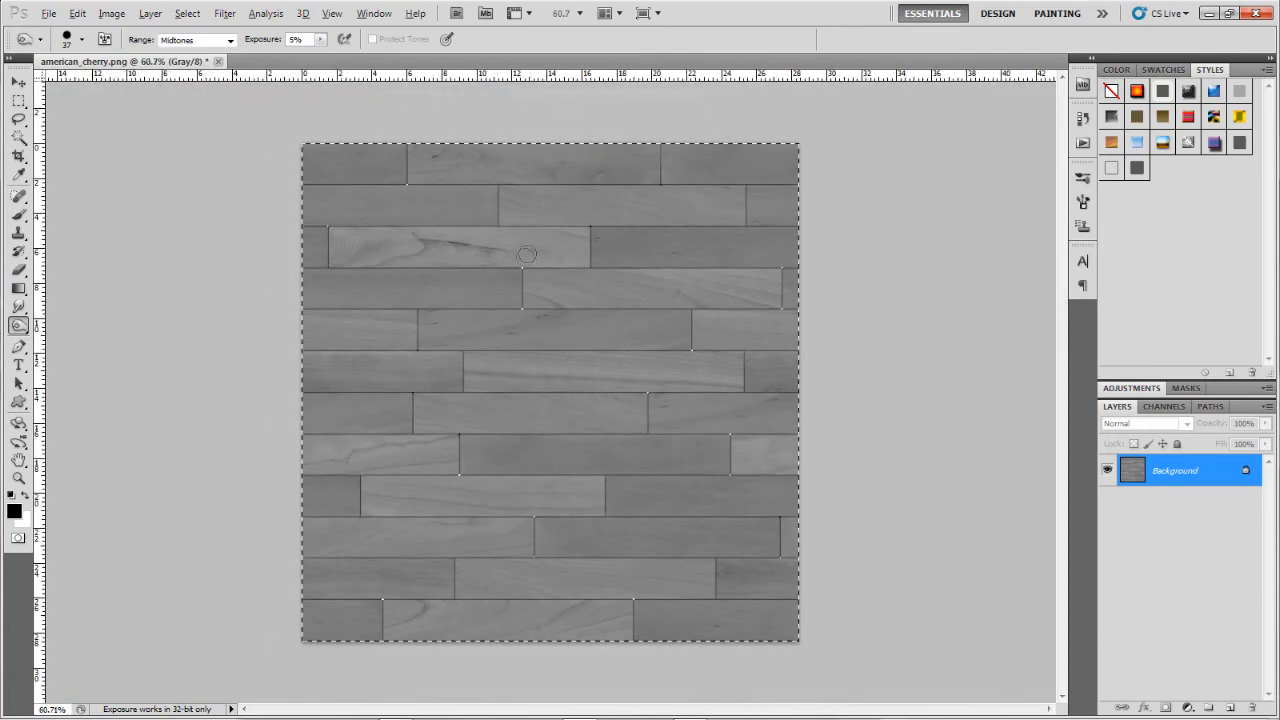
pyautogui.scroll(2, 526, 254)
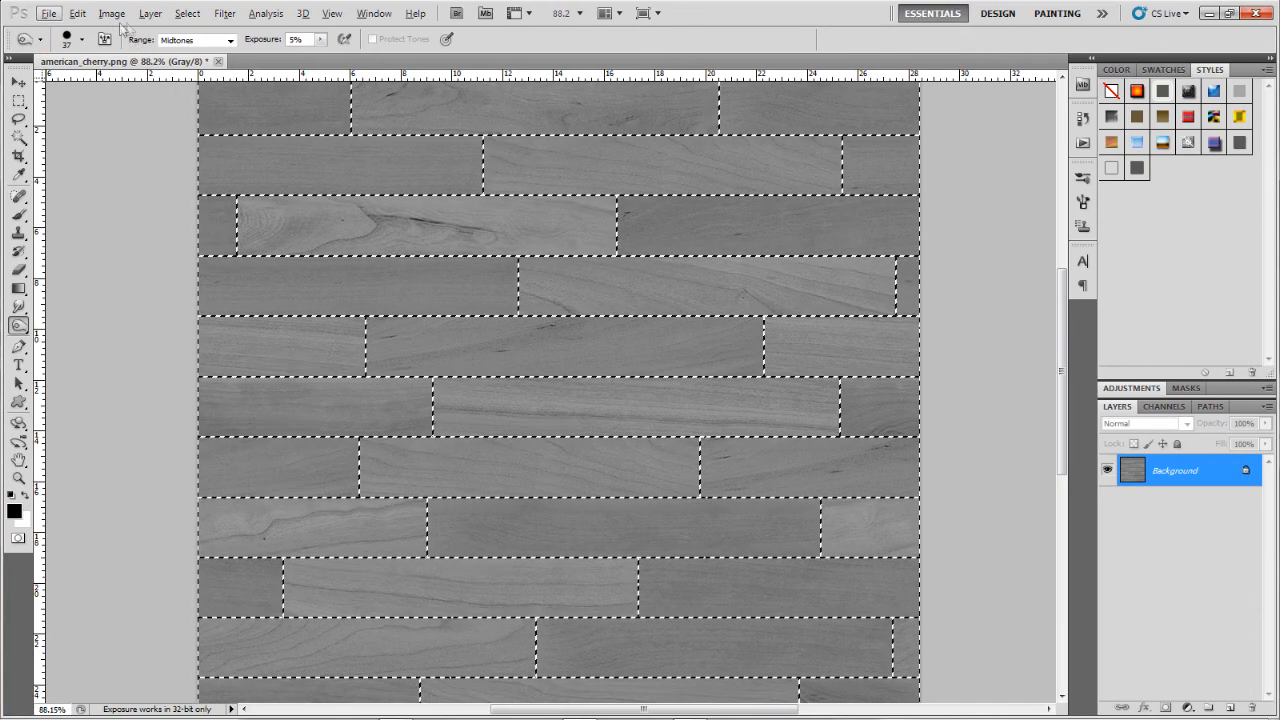
pyautogui.scroll(-3, 430, 300)
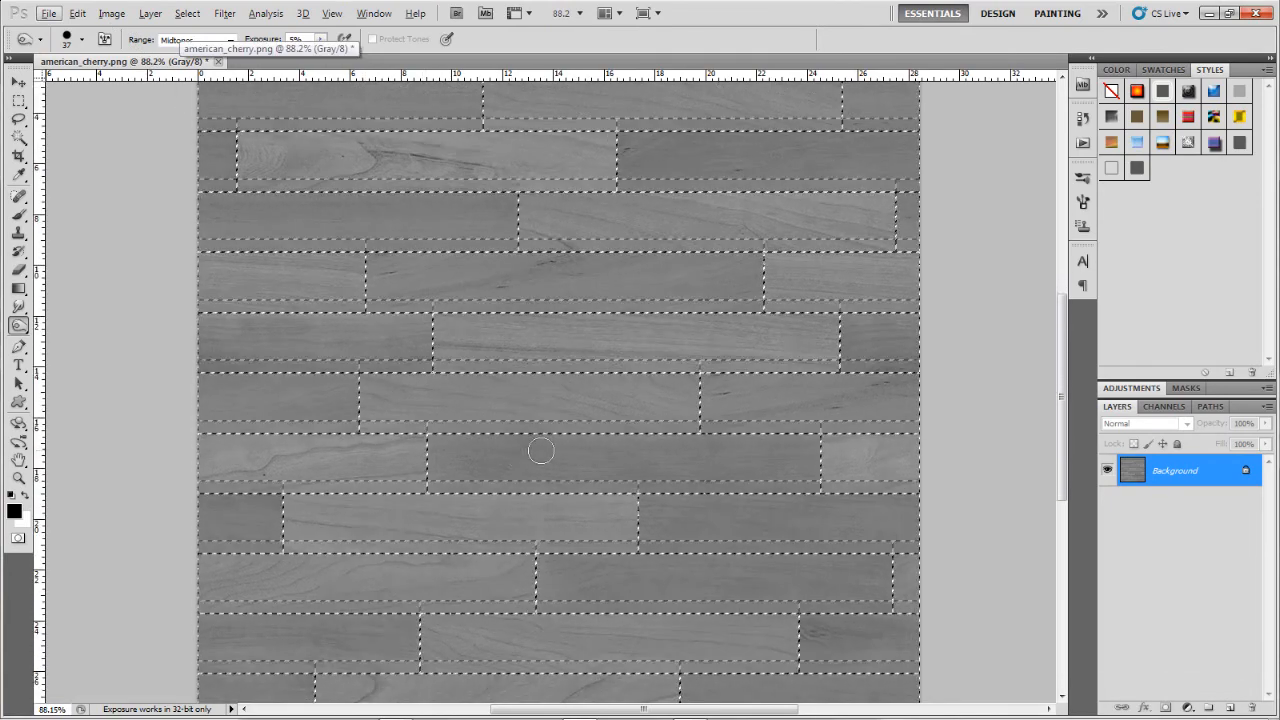
pyautogui.scroll(5, 627, 483)
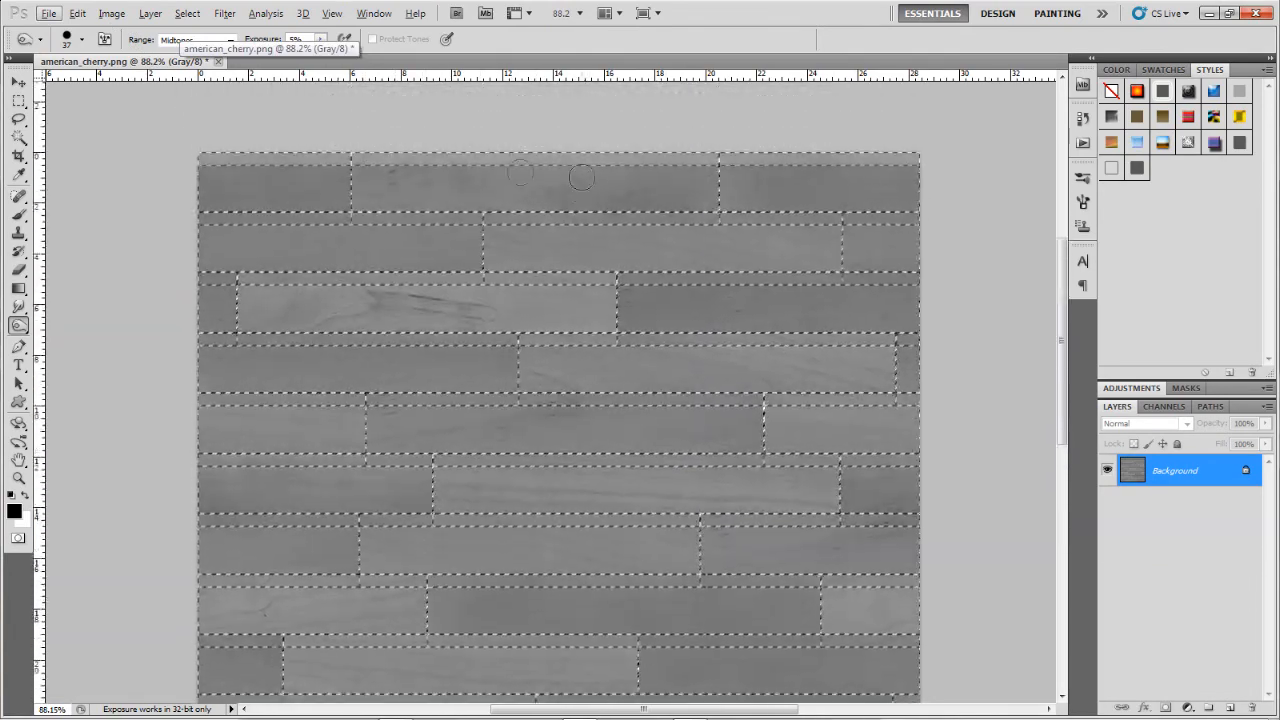
pyautogui.scroll(-3, 500, 366)
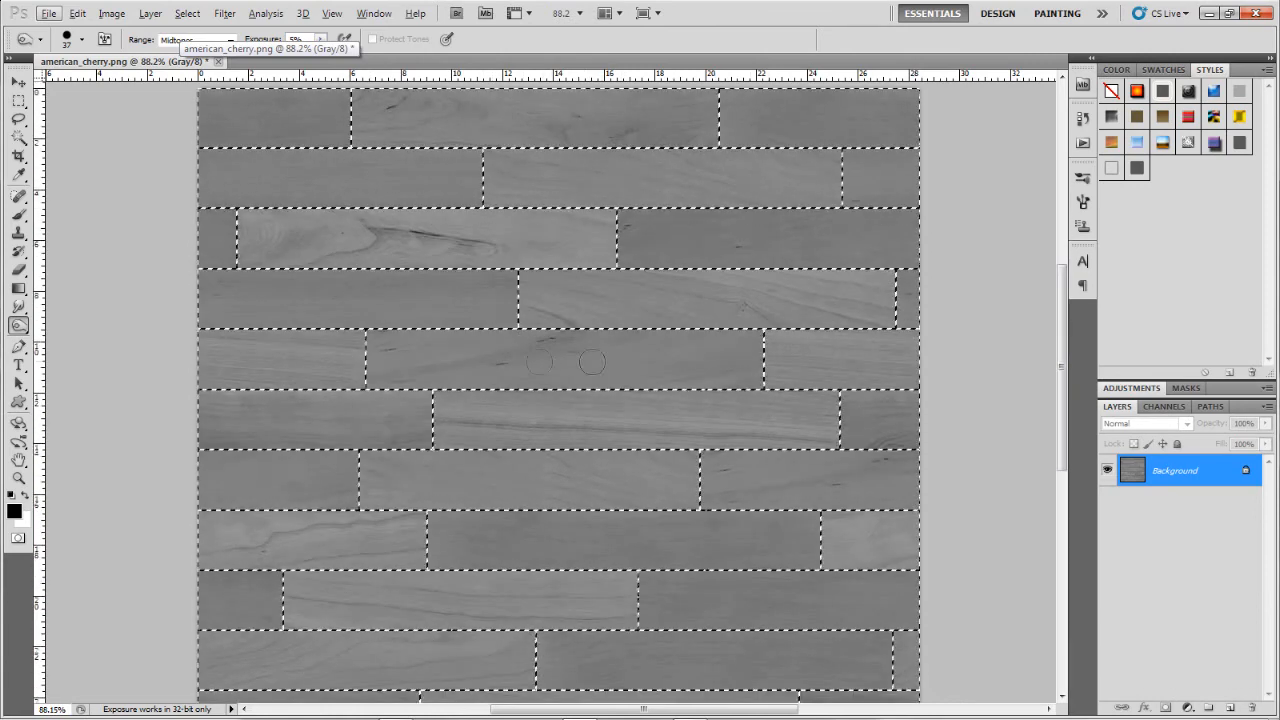
pyautogui.scroll(-2, 637, 313)
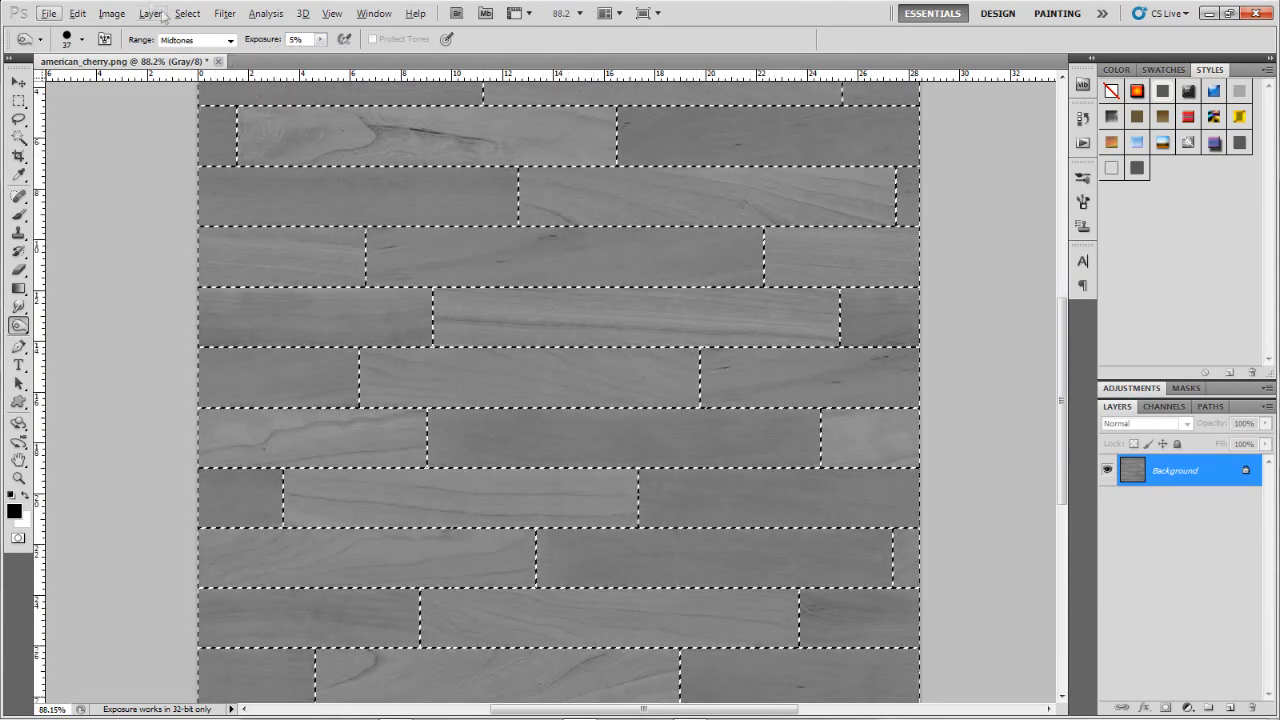
# - Raise the brightness of the selected planks to 96 with Brightness/Contrast
pyautogui.click(111, 13)
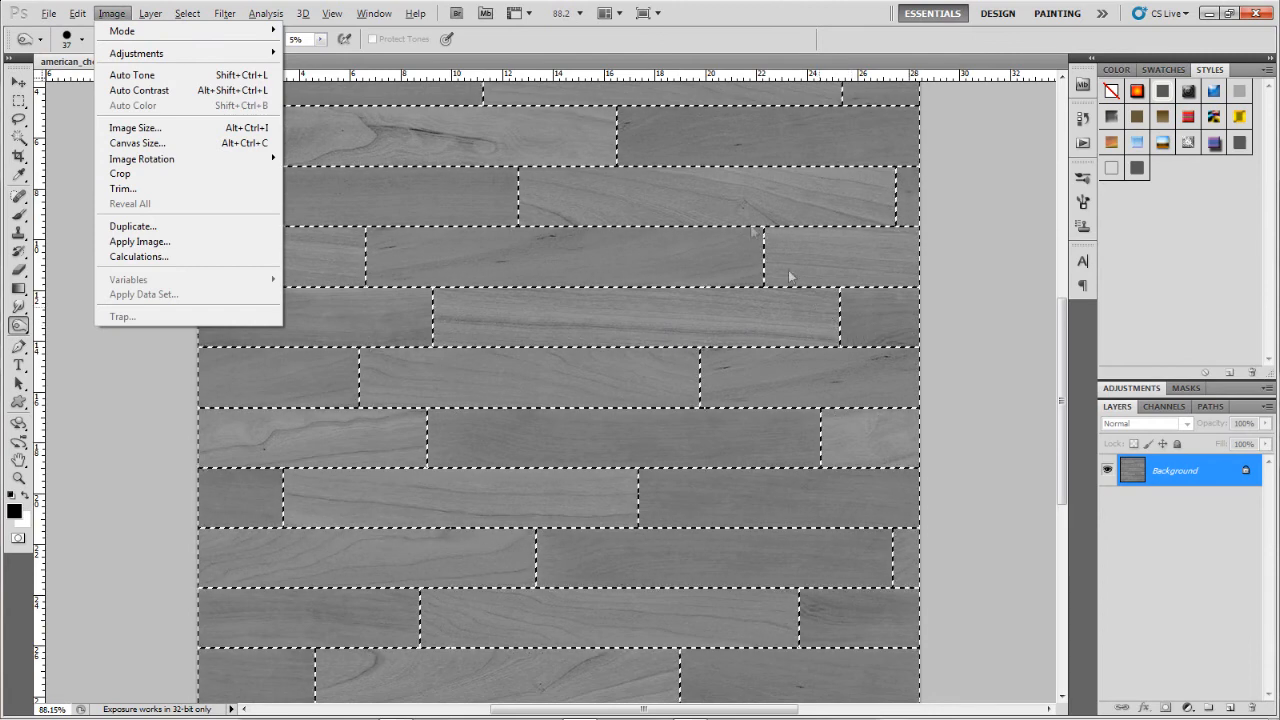
pyautogui.click(730, 7)
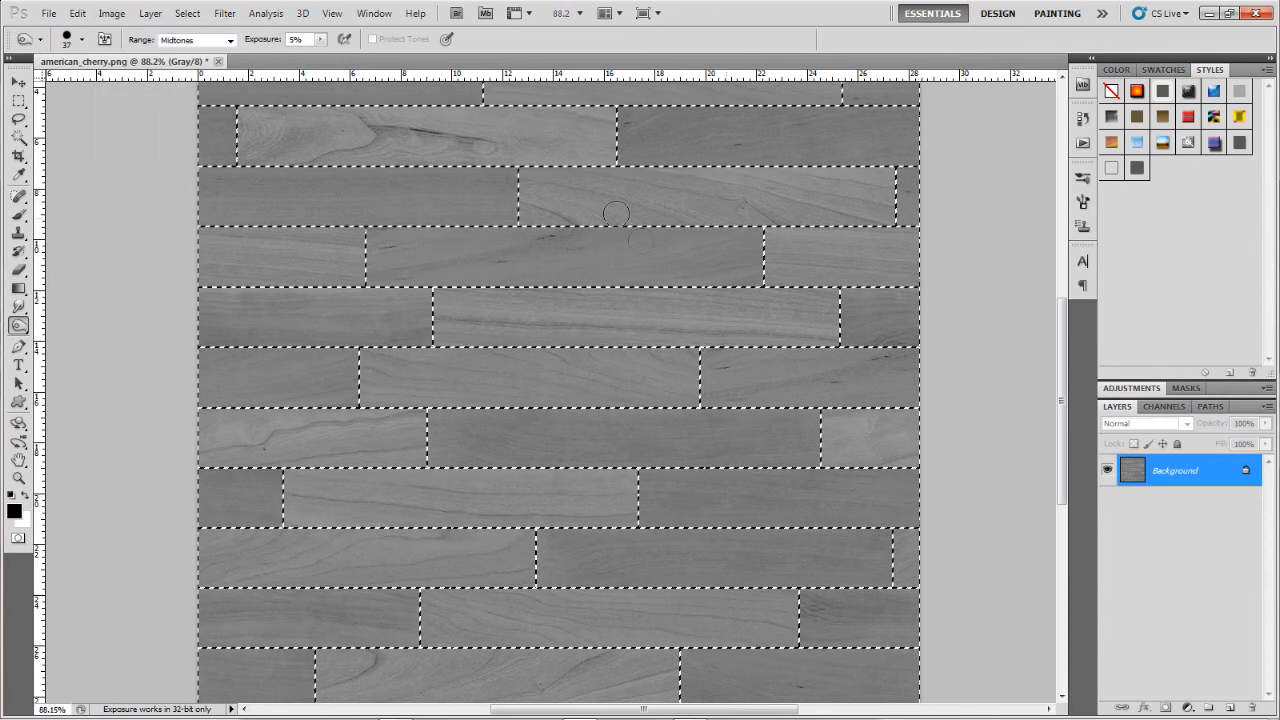
pyautogui.scroll(4, 487, 313)
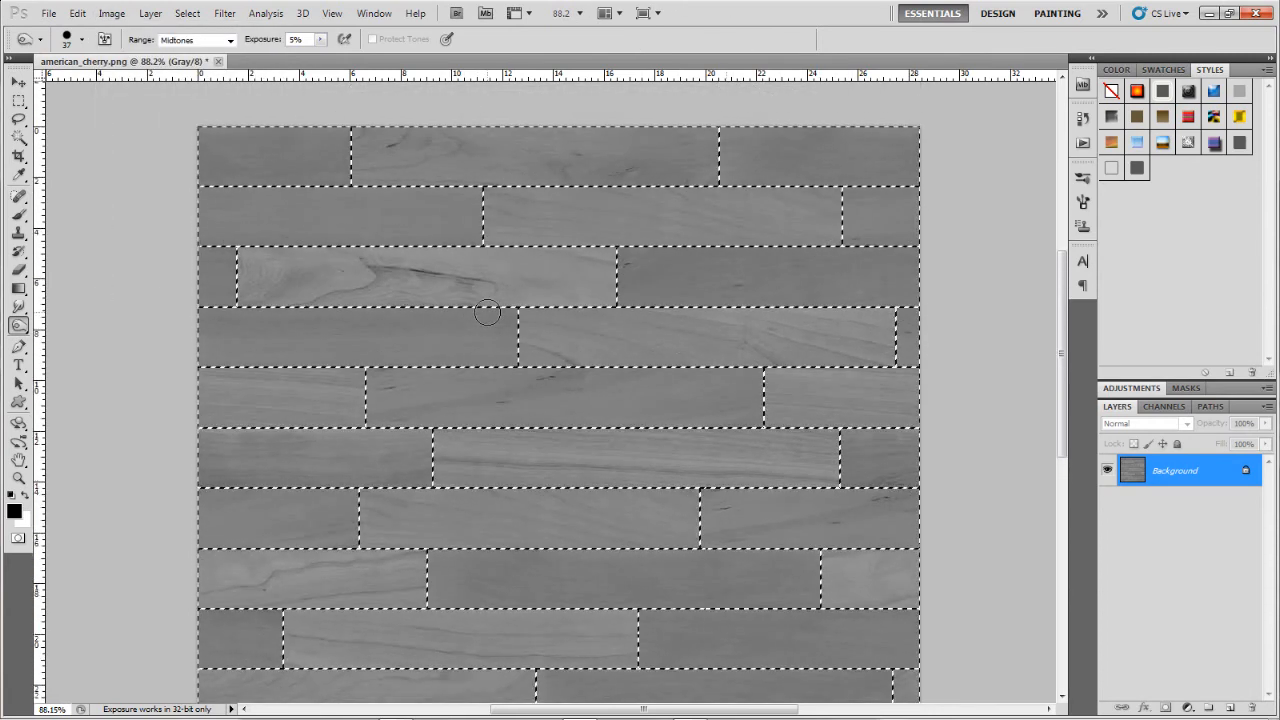
pyautogui.click(111, 13)
pyautogui.moveTo(162, 60)
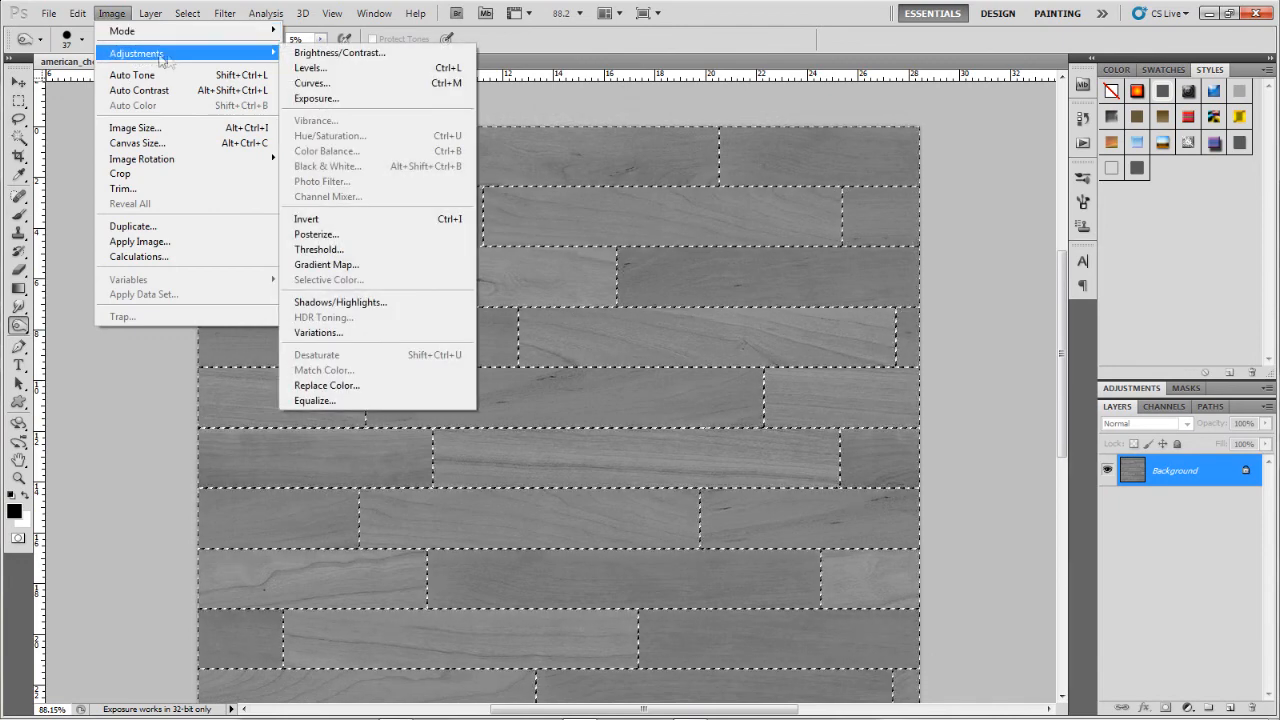
pyautogui.click(111, 13)
pyautogui.click(111, 13)
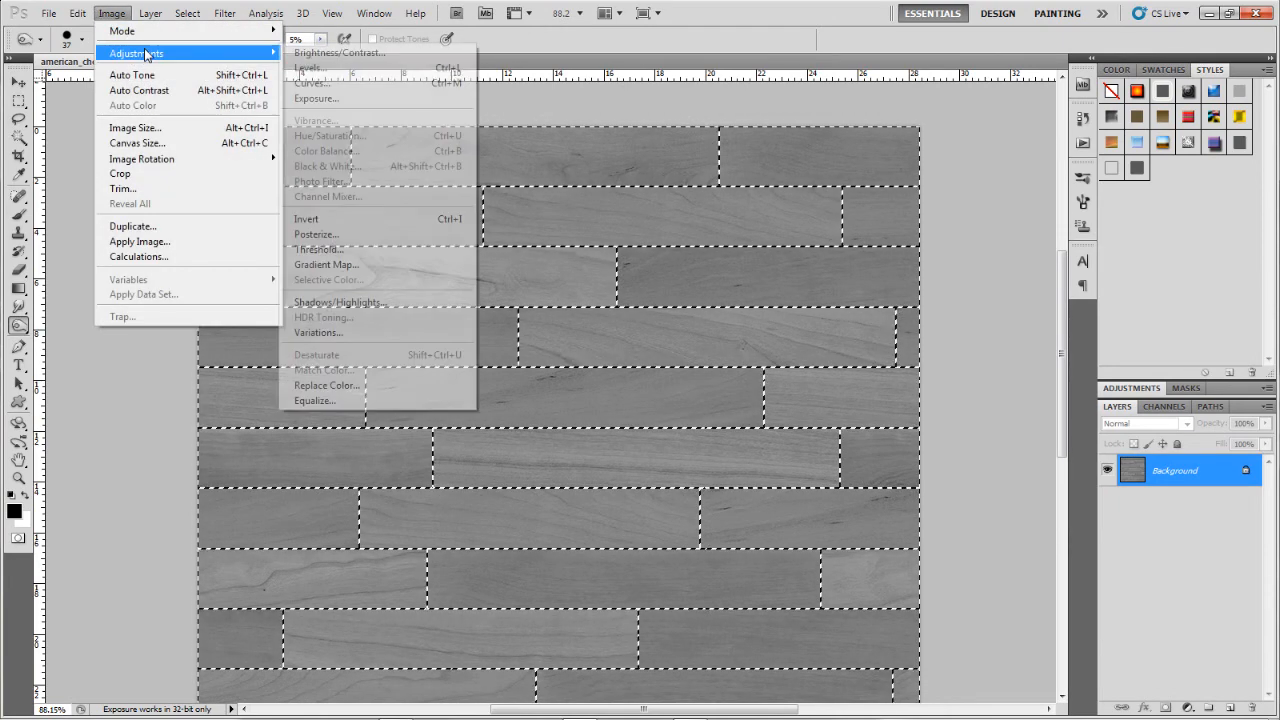
pyautogui.click(340, 52)
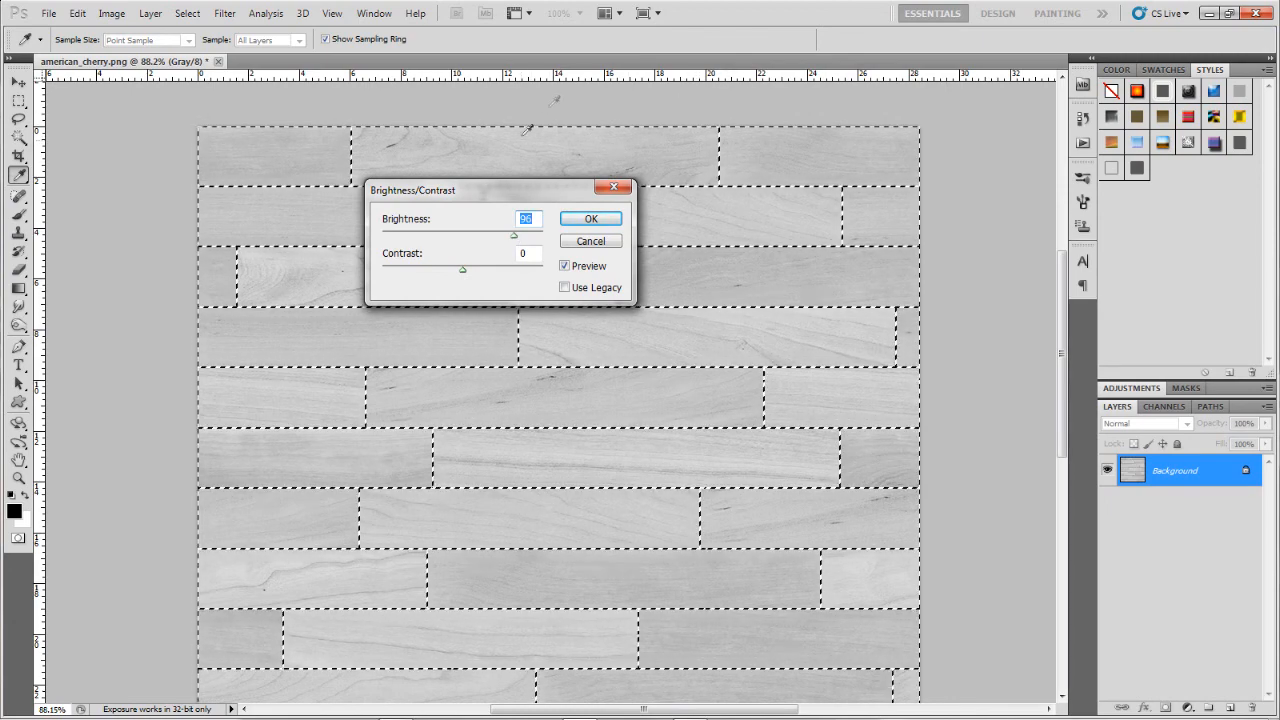
pyautogui.click(576, 224)
pyautogui.press('o')
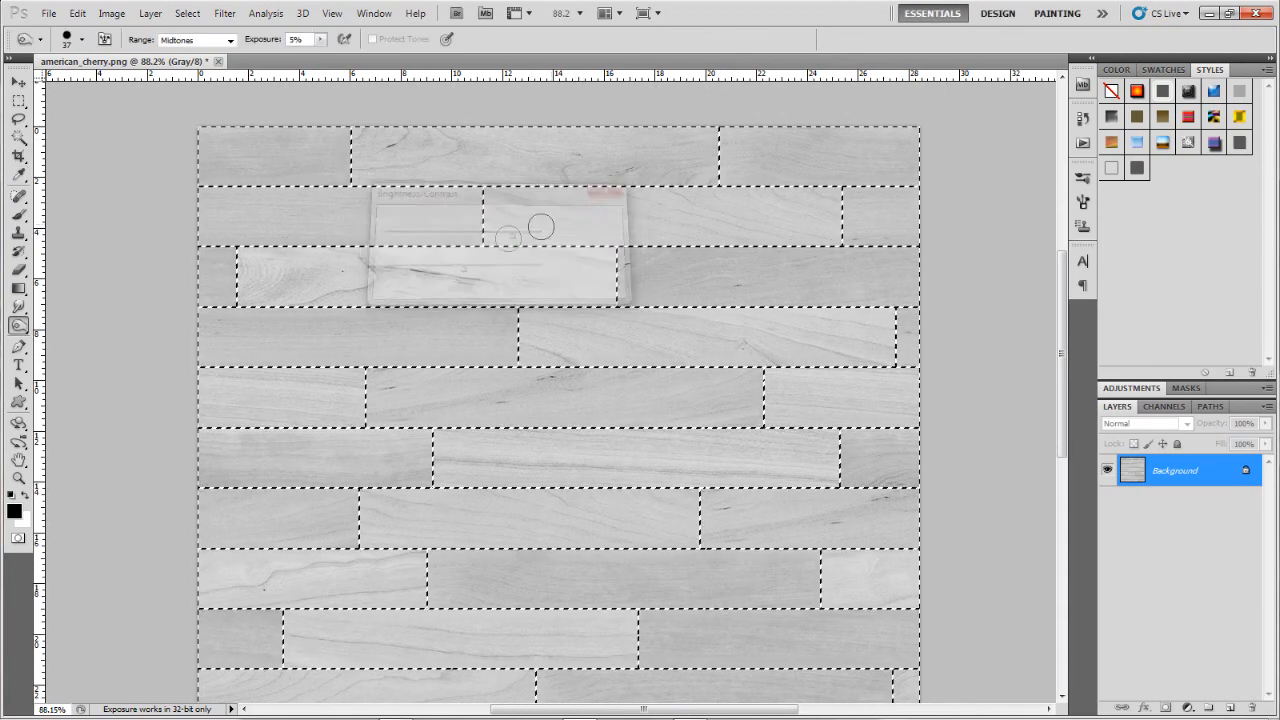
# - Look over the brightened planks across the whole length of the floor texture
pyautogui.scroll(-10, 520, 349)
pyautogui.scroll(8, 522, 355)
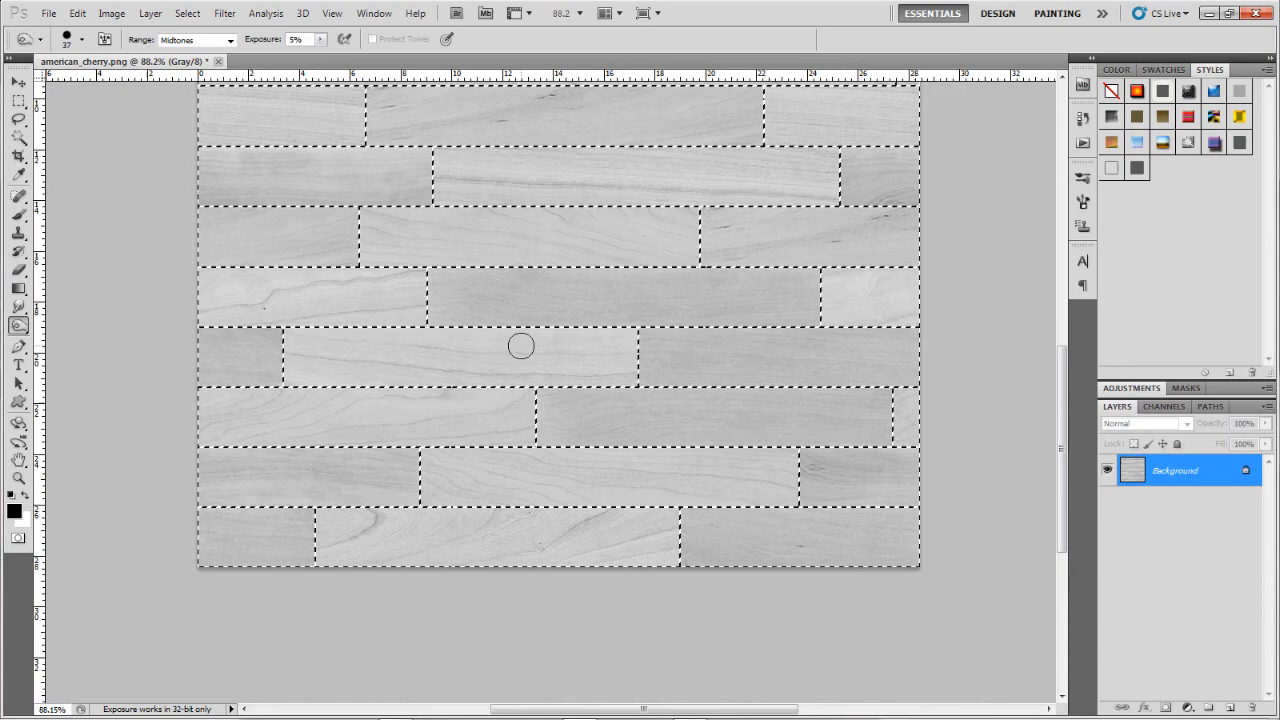
pyautogui.scroll(7, 436, 342)
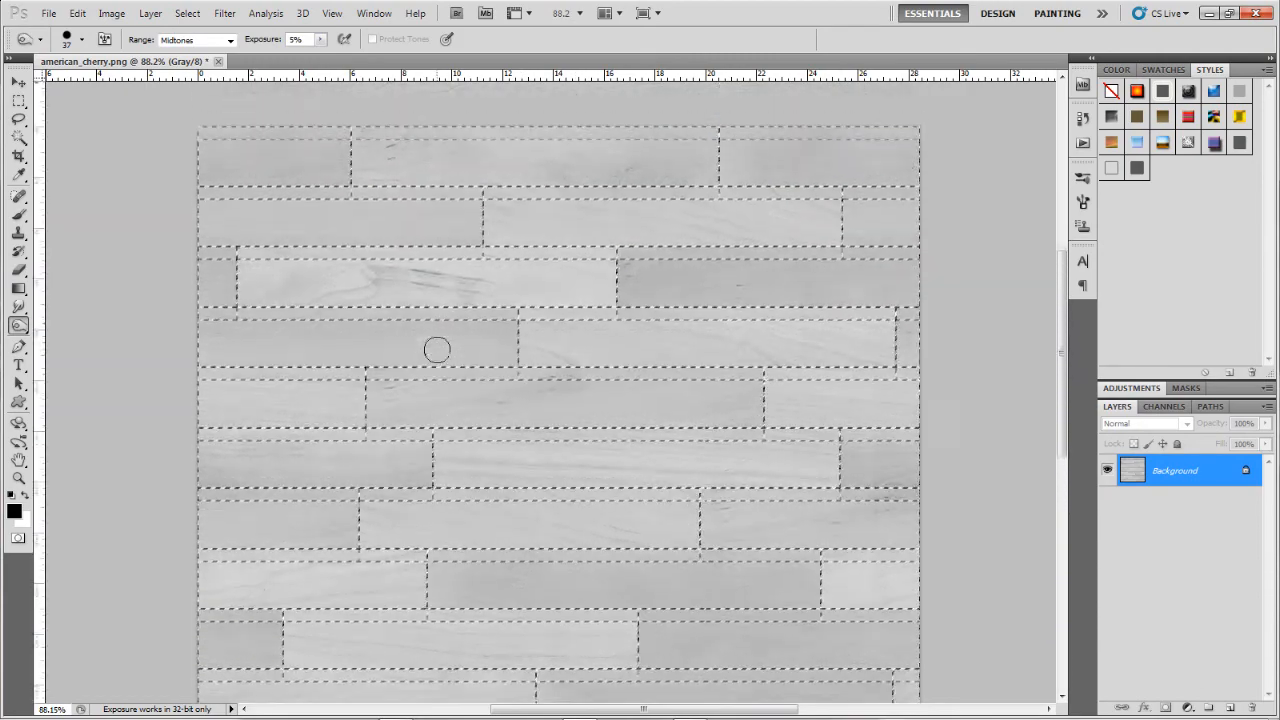
pyautogui.scroll(-4, 389, 300)
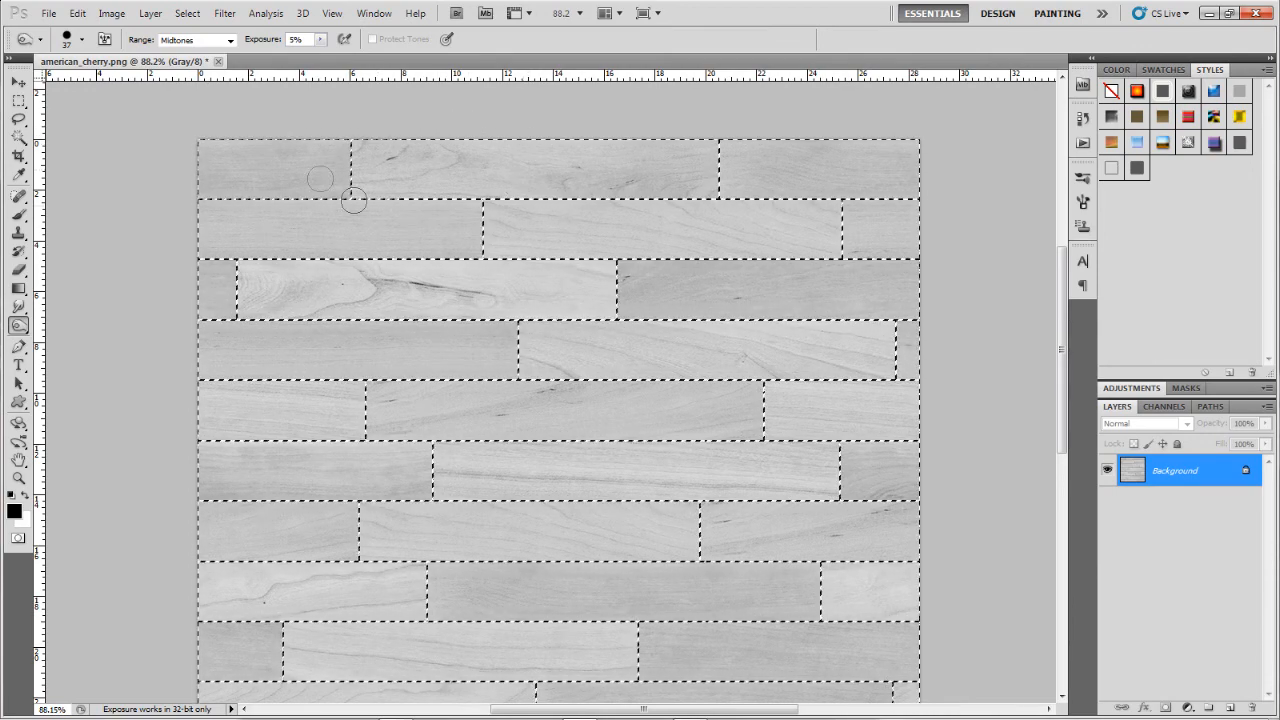
pyautogui.scroll(-2, 851, 180)
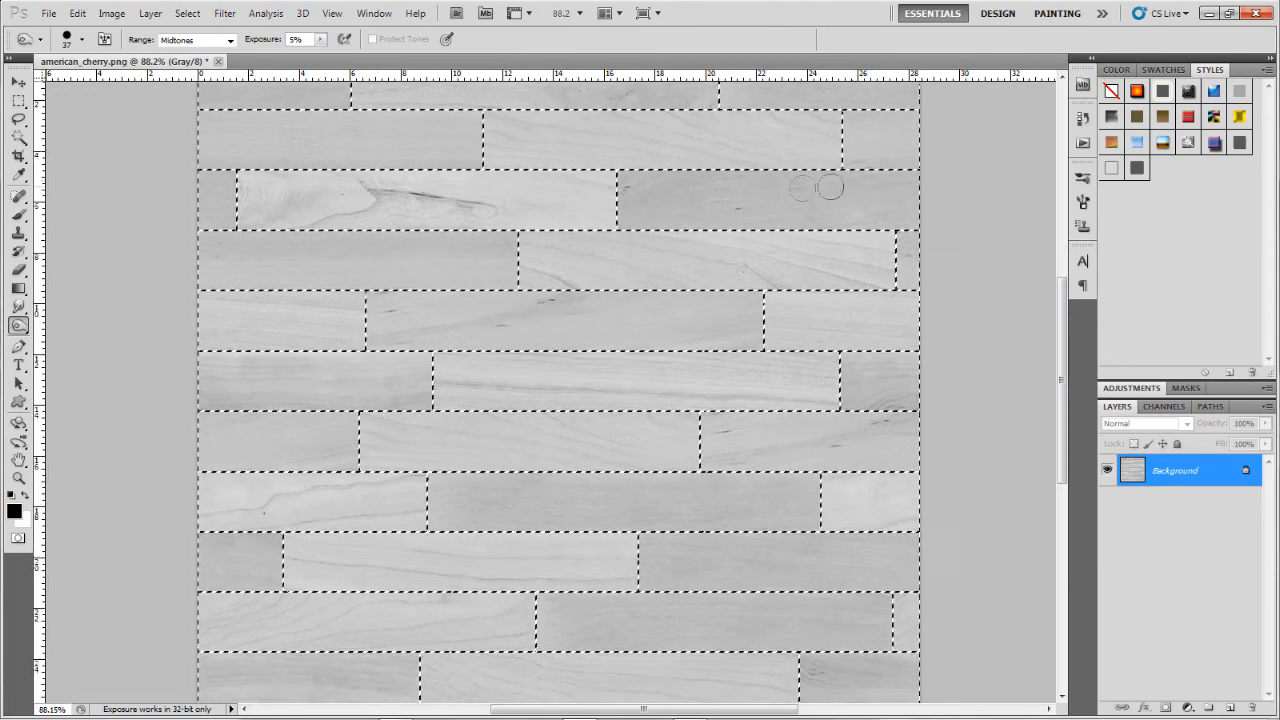
pyautogui.scroll(1, 203, 167)
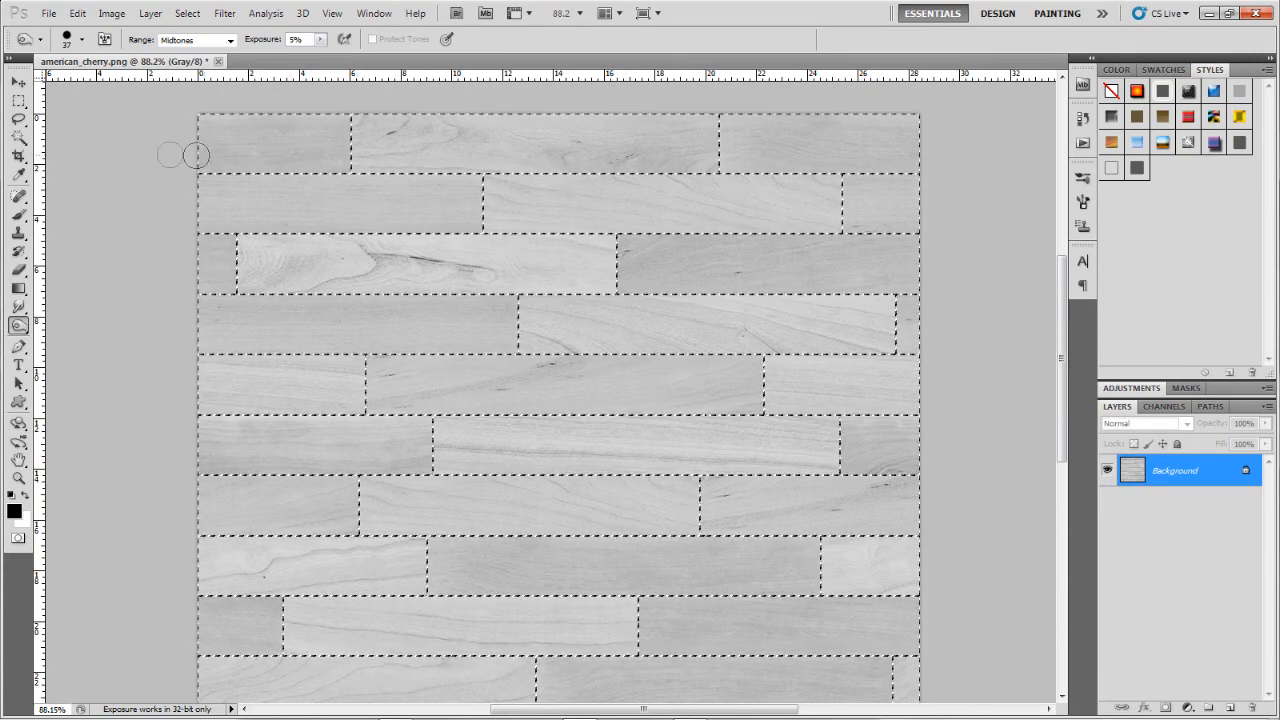
# - Examine the dark seams between the brightened planks, both up close and across the whole floor texture
pyautogui.scroll(10, 360, 166)
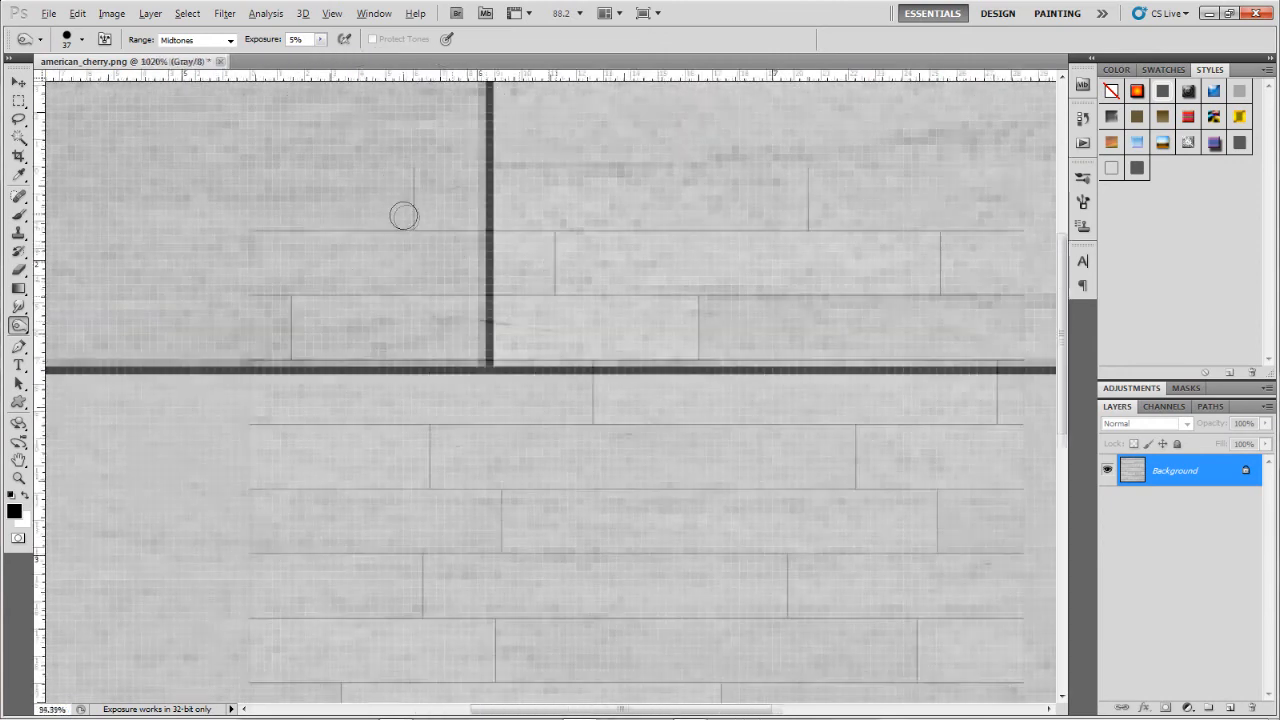
pyautogui.scroll(-10, 430, 228)
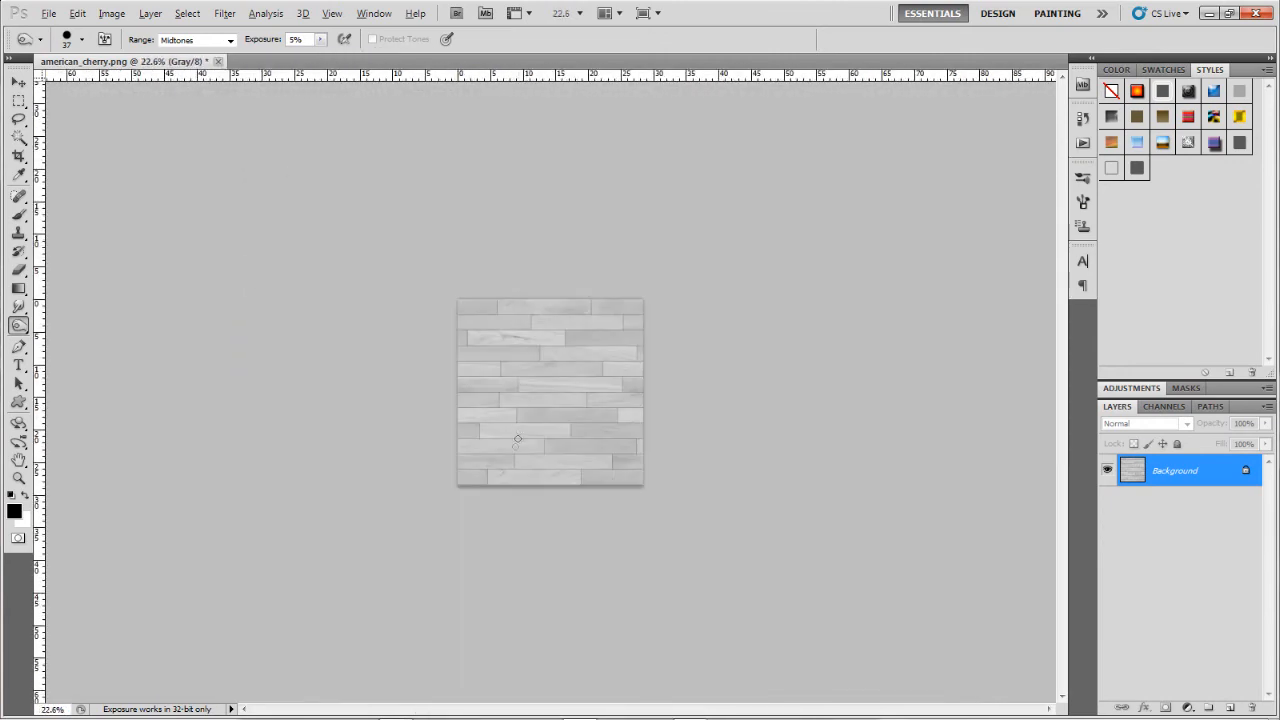
pyautogui.scroll(4, 528, 457)
pyautogui.scroll(5, 540, 432)
pyautogui.scroll(-5, 530, 398)
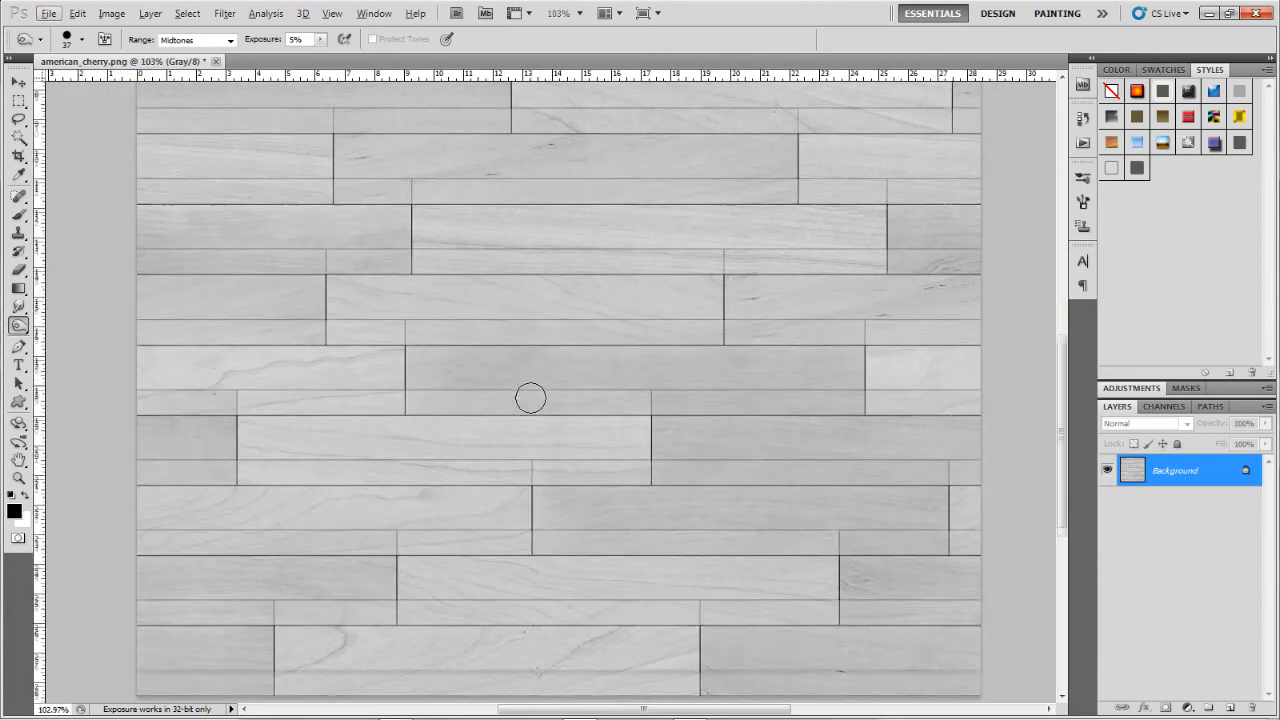
pyautogui.scroll(-3, 514, 423)
pyautogui.scroll(8, 508, 434)
pyautogui.scroll(-10, 506, 420)
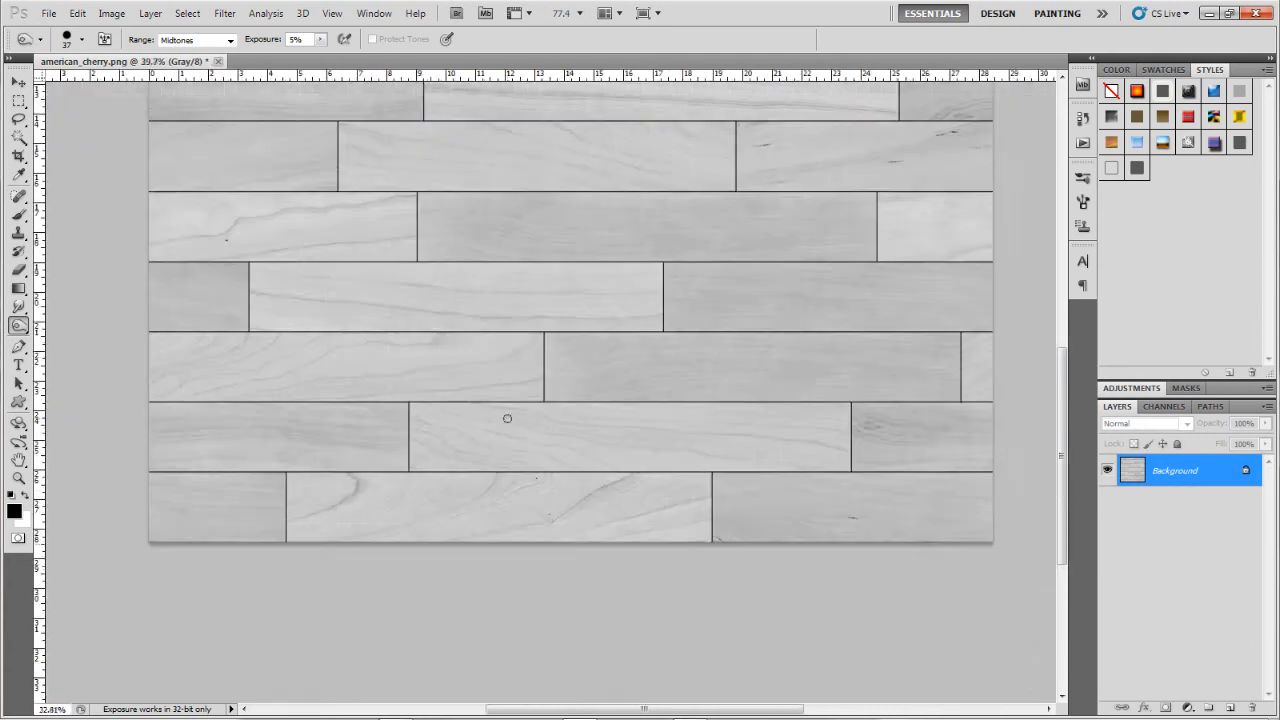
pyautogui.scroll(4, 501, 411)
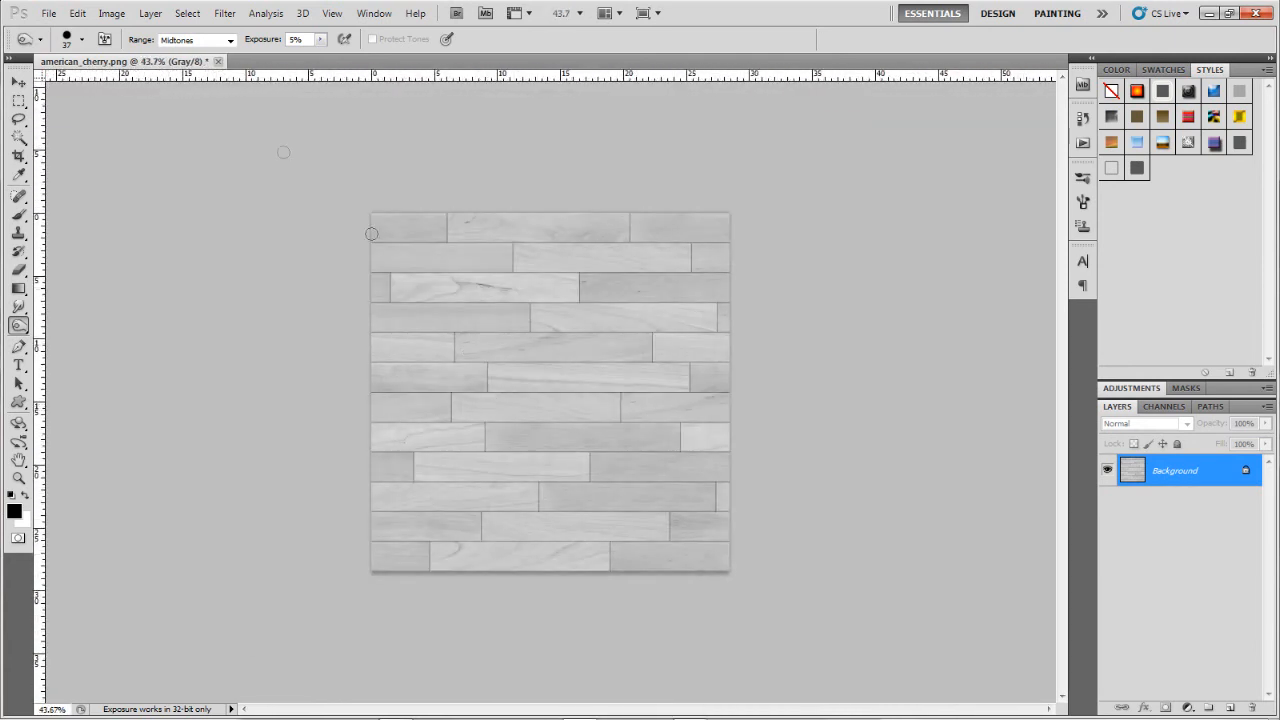
pyautogui.click(48, 13)
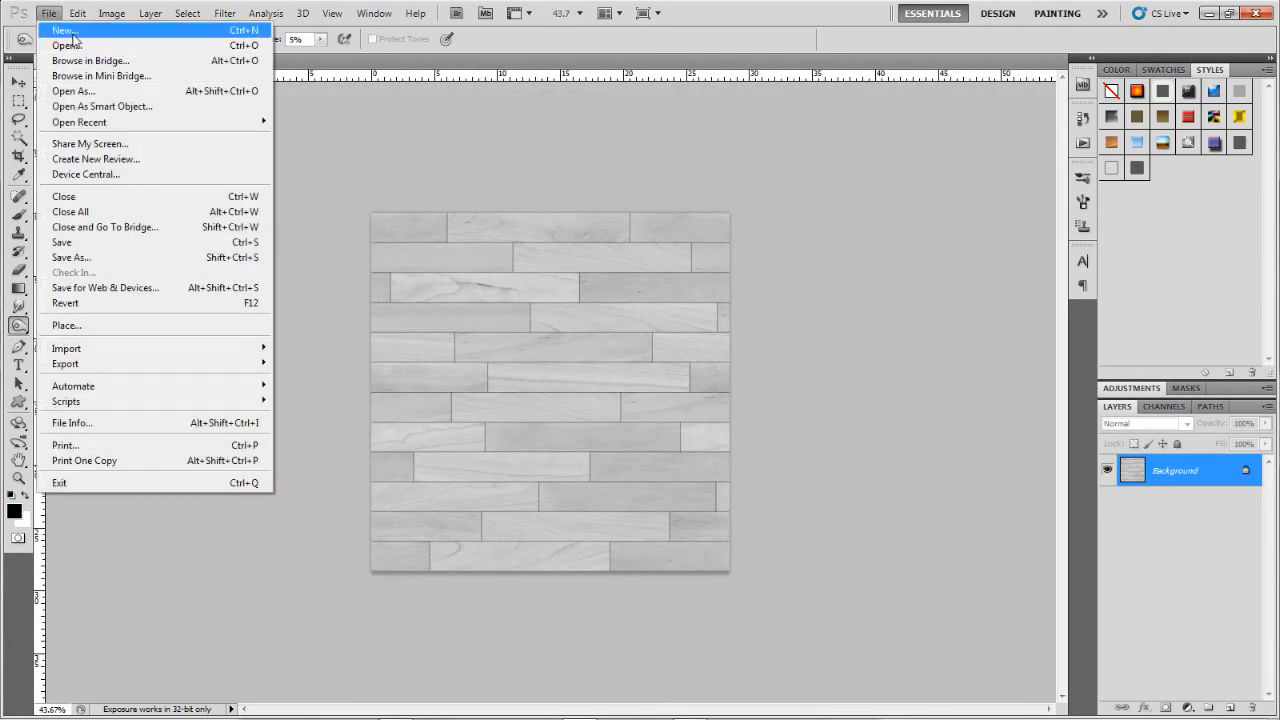
pyautogui.click(50, 28)
pyautogui.click(749, 192)
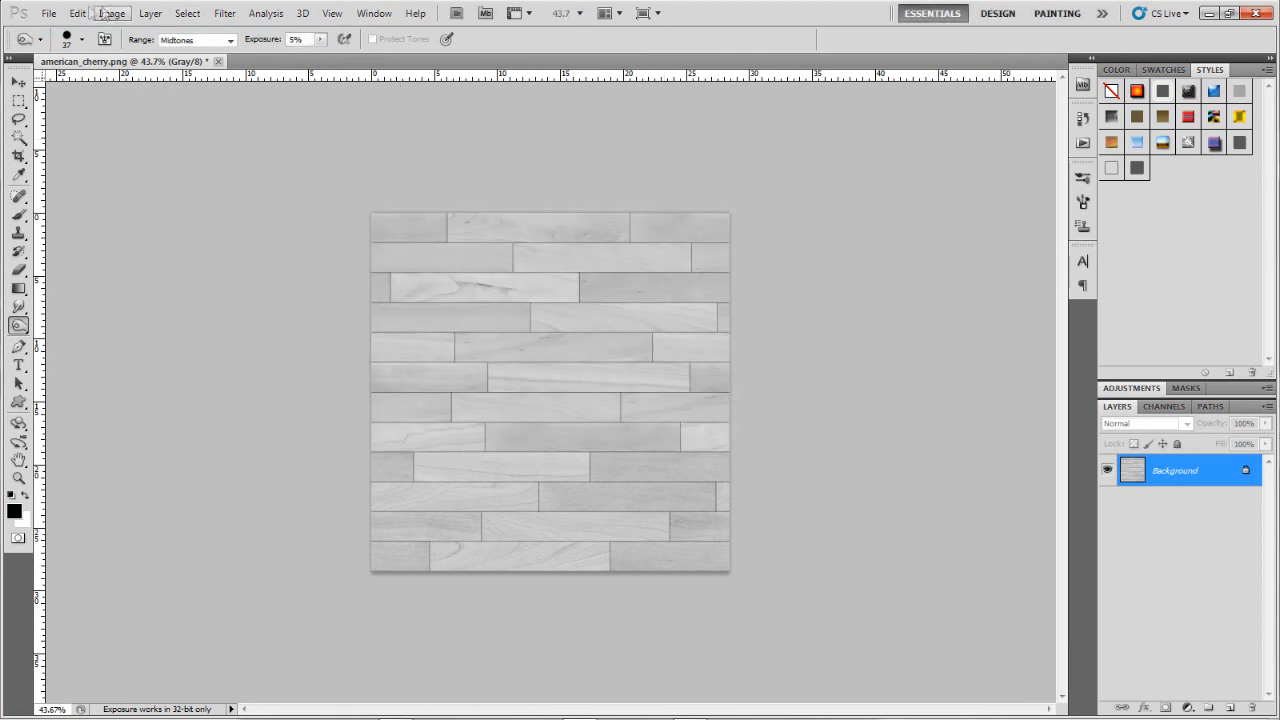
pyautogui.click(48, 13)
pyautogui.click(64, 46)
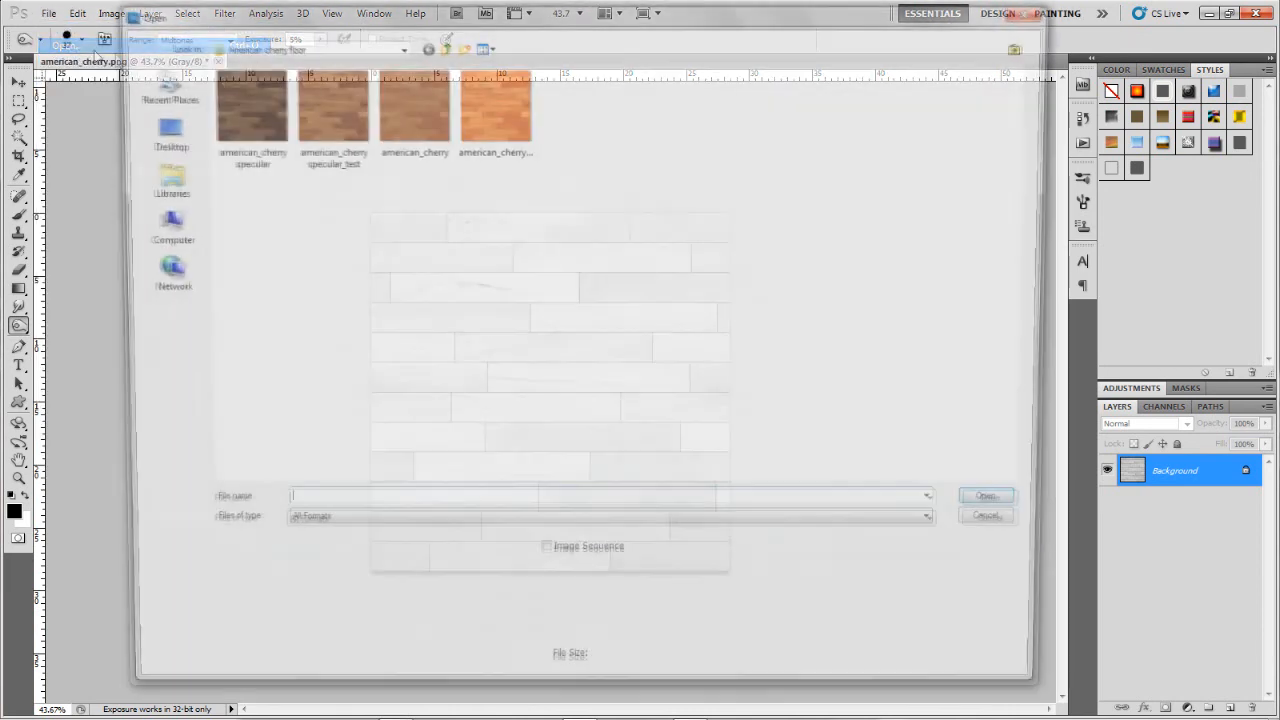
pyautogui.click(1008, 533)
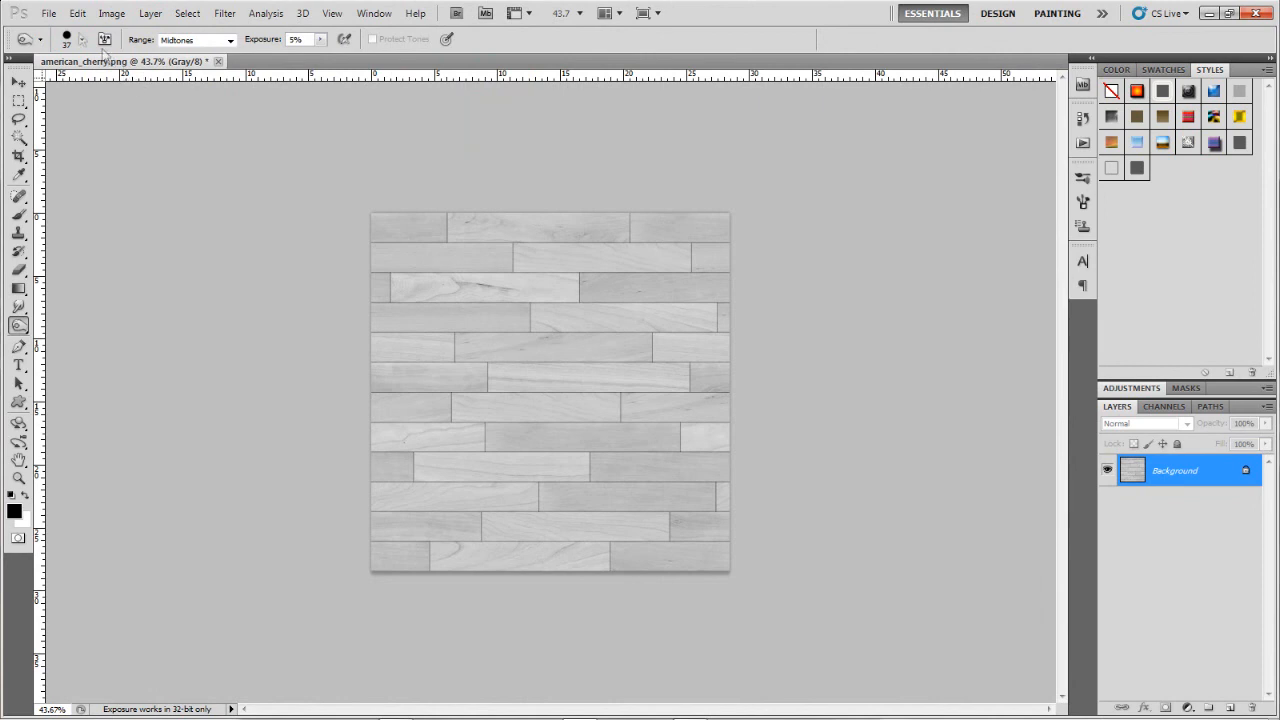
# - Save the grayscale texture as a non-interlaced PNG named NEW bump in the American cherry floor folder
pyautogui.click(48, 13)
pyautogui.click(62, 243)
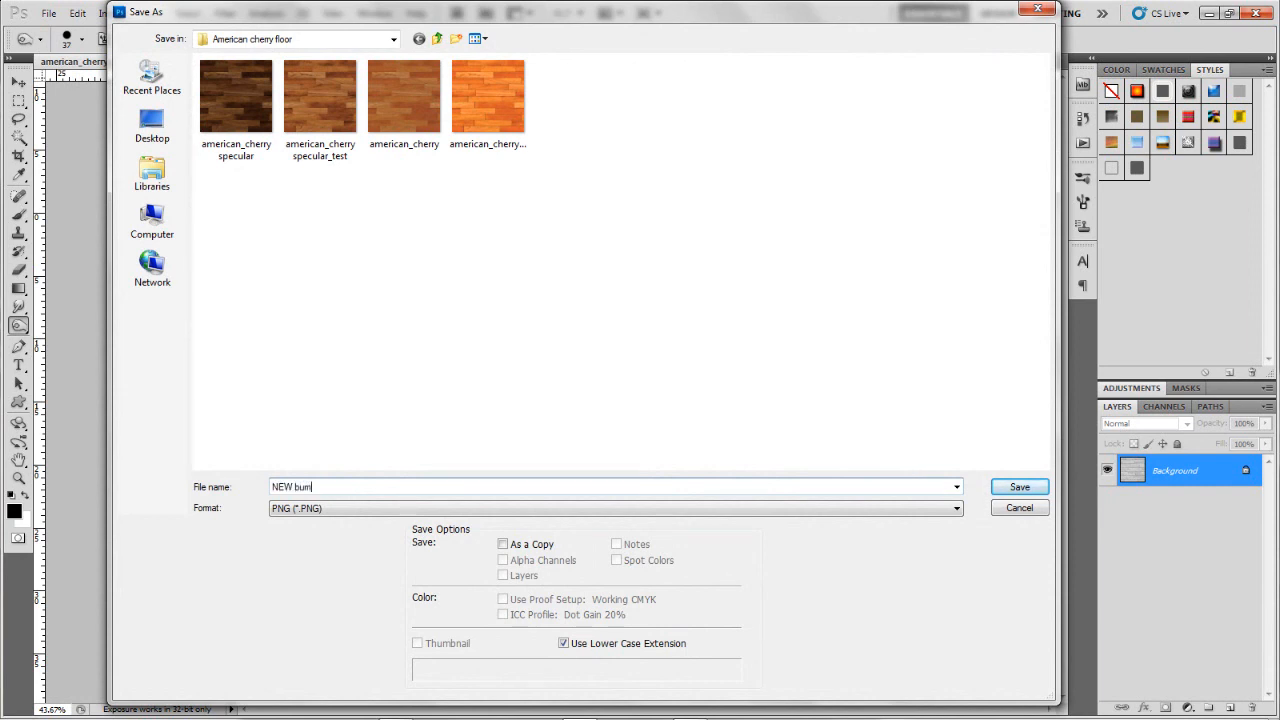
pyautogui.click(1017, 488)
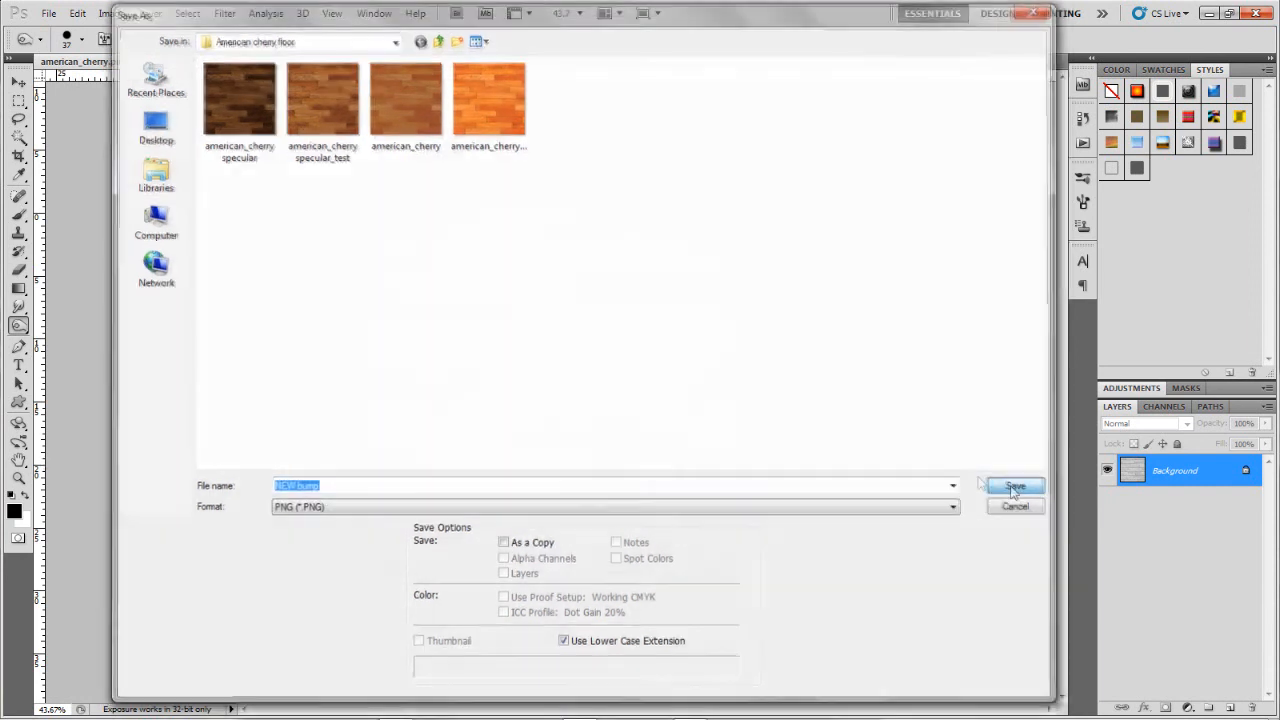
pyautogui.click(693, 250)
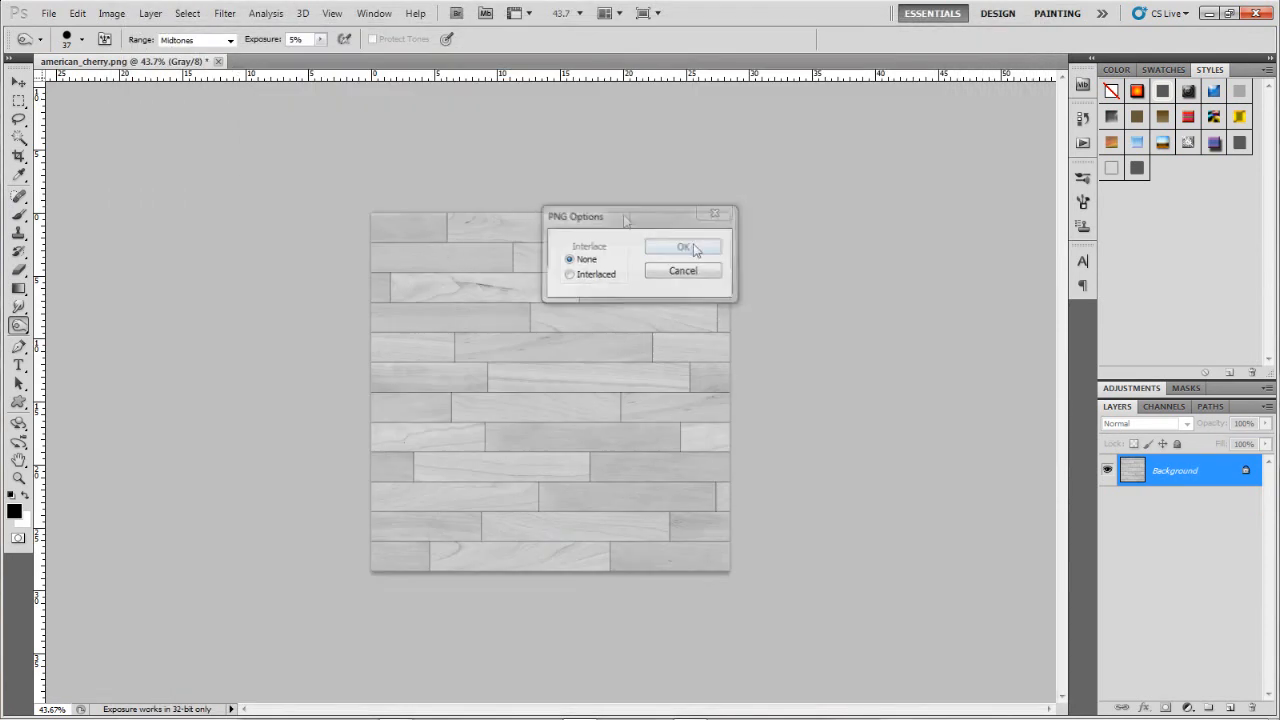
# - Inspect the saved bump map's planks and open american_cherry_bump.png from the American cherry floor folder for comparison
pyautogui.scroll(5, 466, 273)
pyautogui.scroll(3, 466, 266)
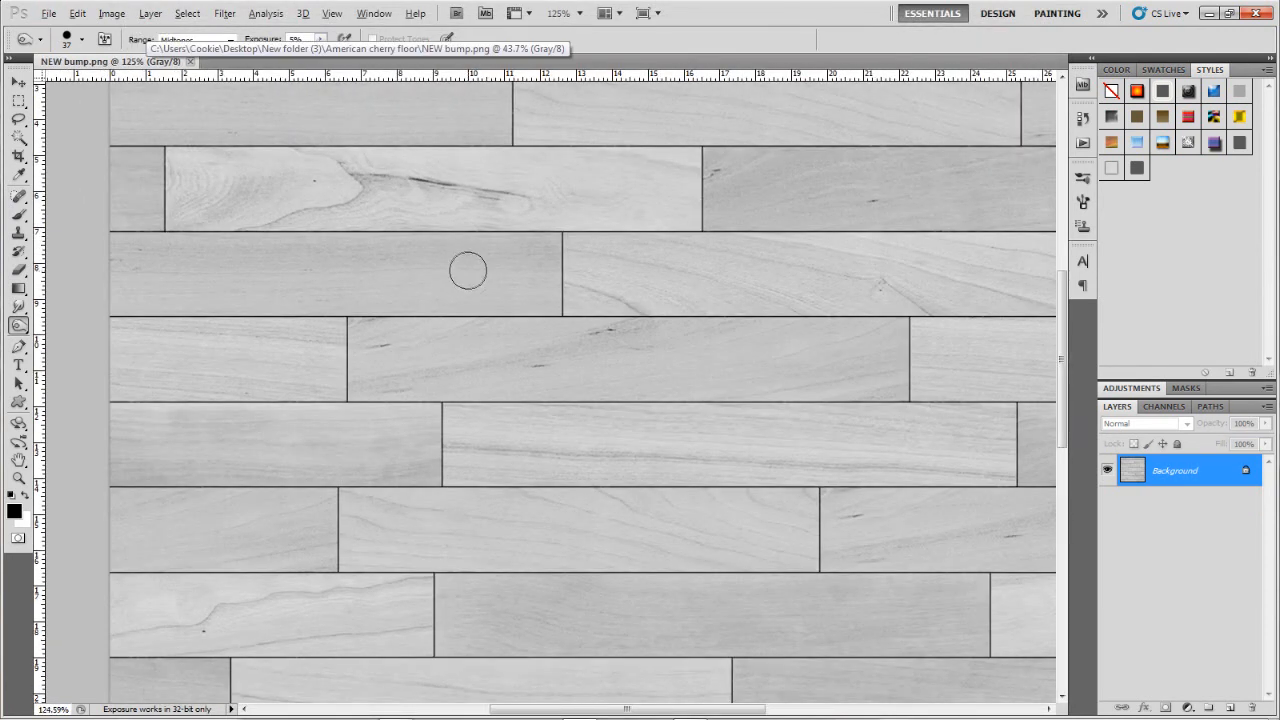
pyautogui.scroll(-5, 490, 280)
pyautogui.scroll(2, 510, 300)
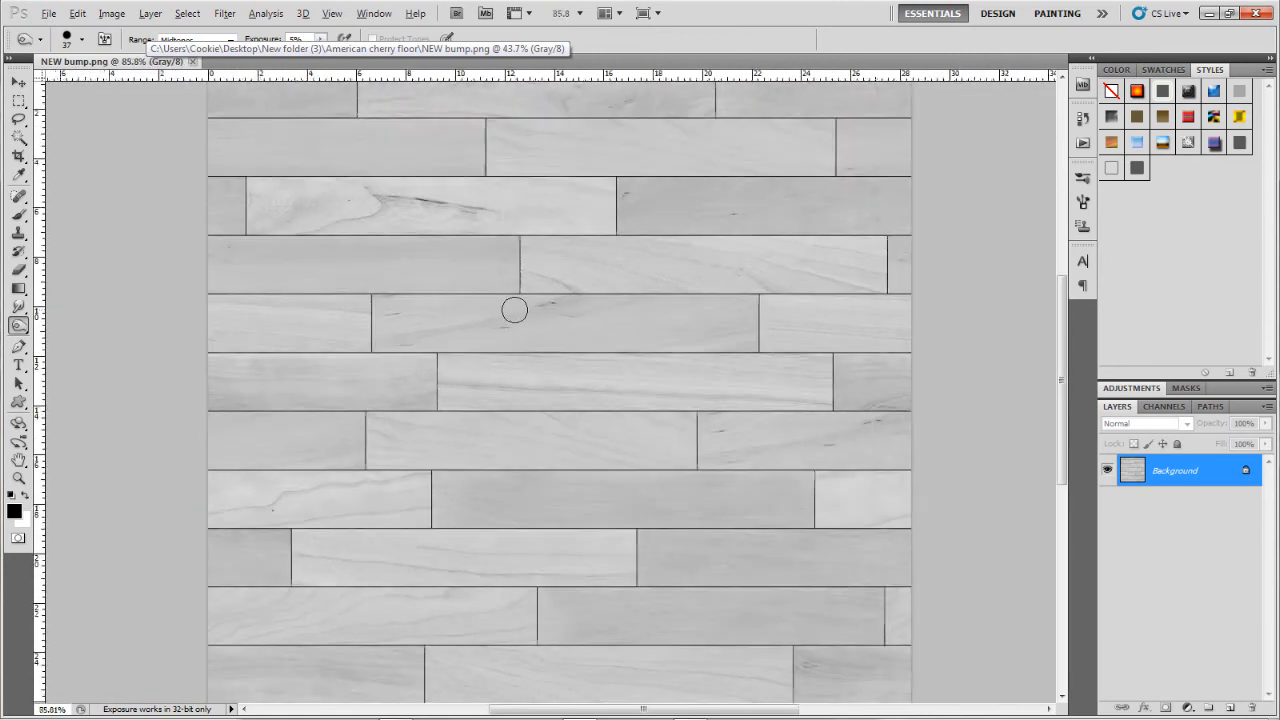
pyautogui.scroll(-3, 514, 306)
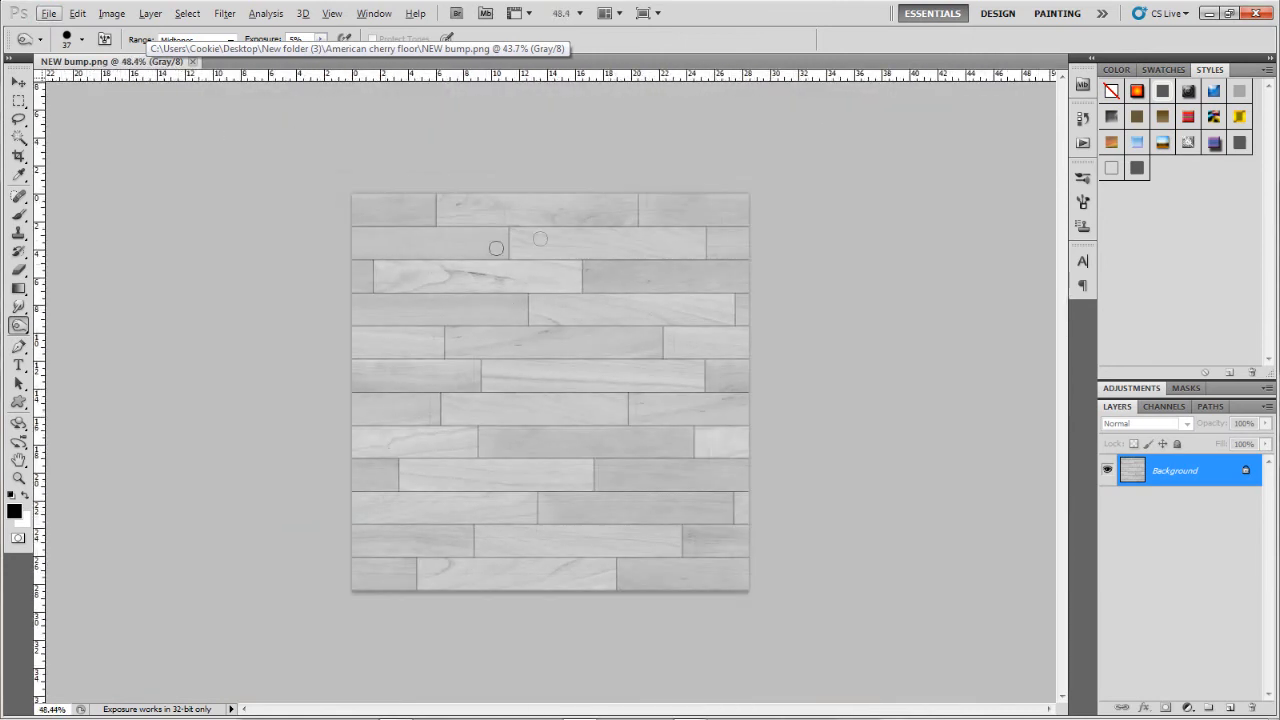
pyautogui.click(48, 13)
pyautogui.click(40, 41)
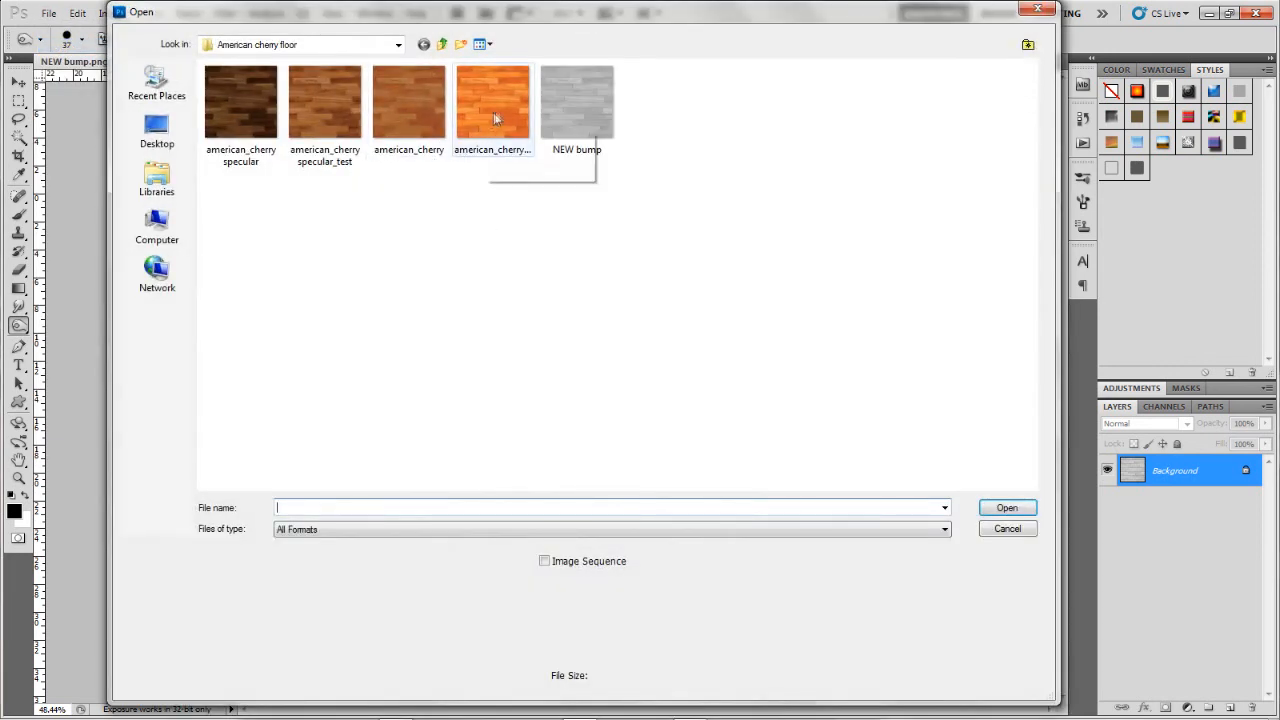
pyautogui.doubleClick(494, 112)
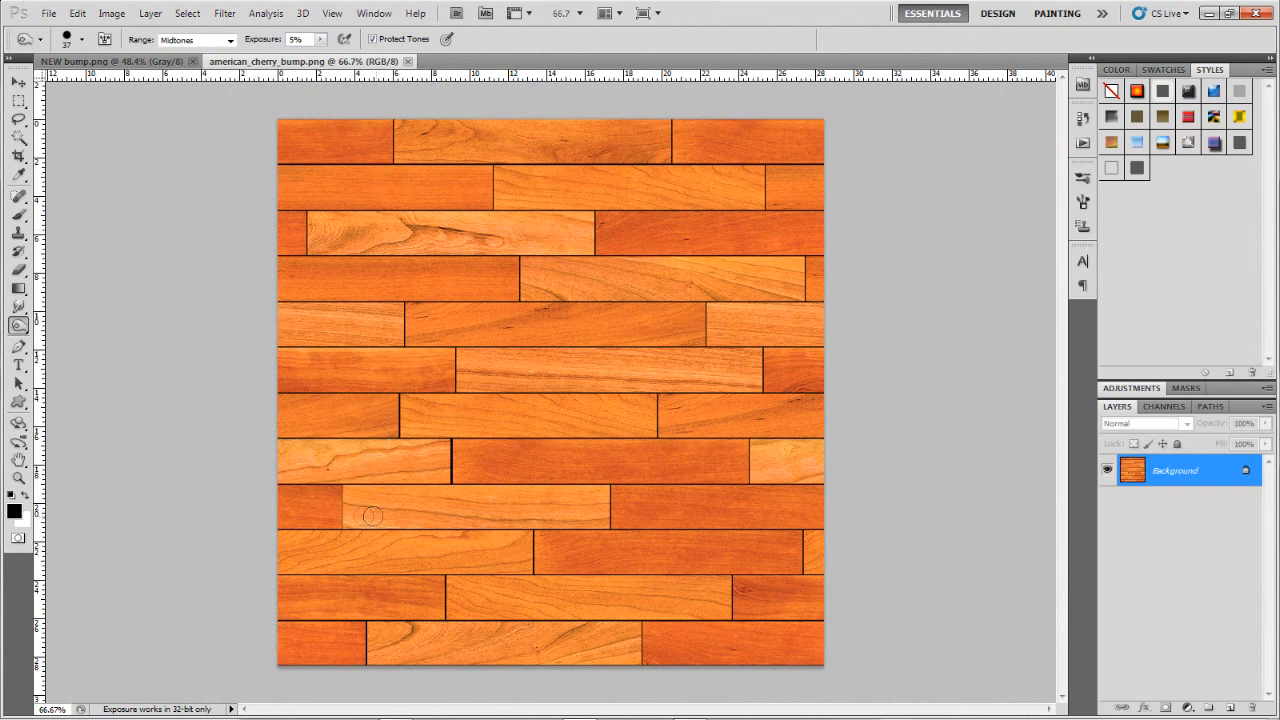
# - Switch back to NEW bump.png and examine its plank grain and seams, both up close and as a whole
pyautogui.click(114, 62)
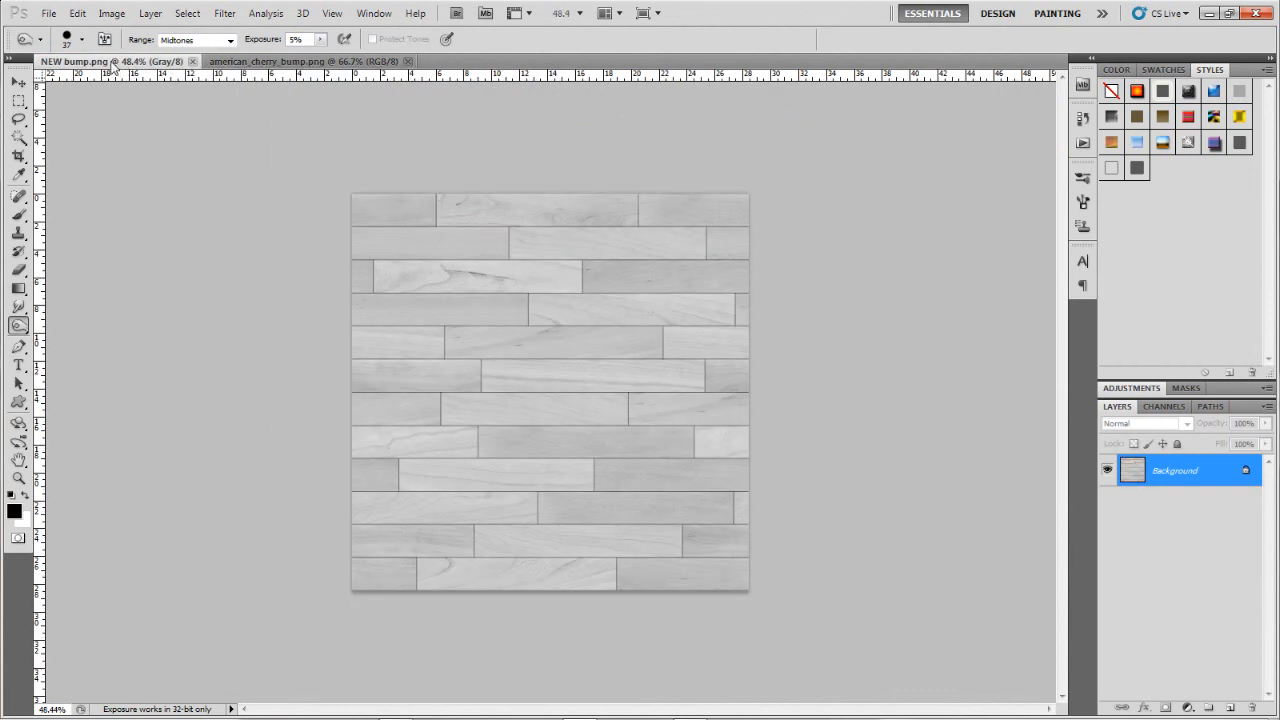
pyautogui.scroll(3, 560, 282)
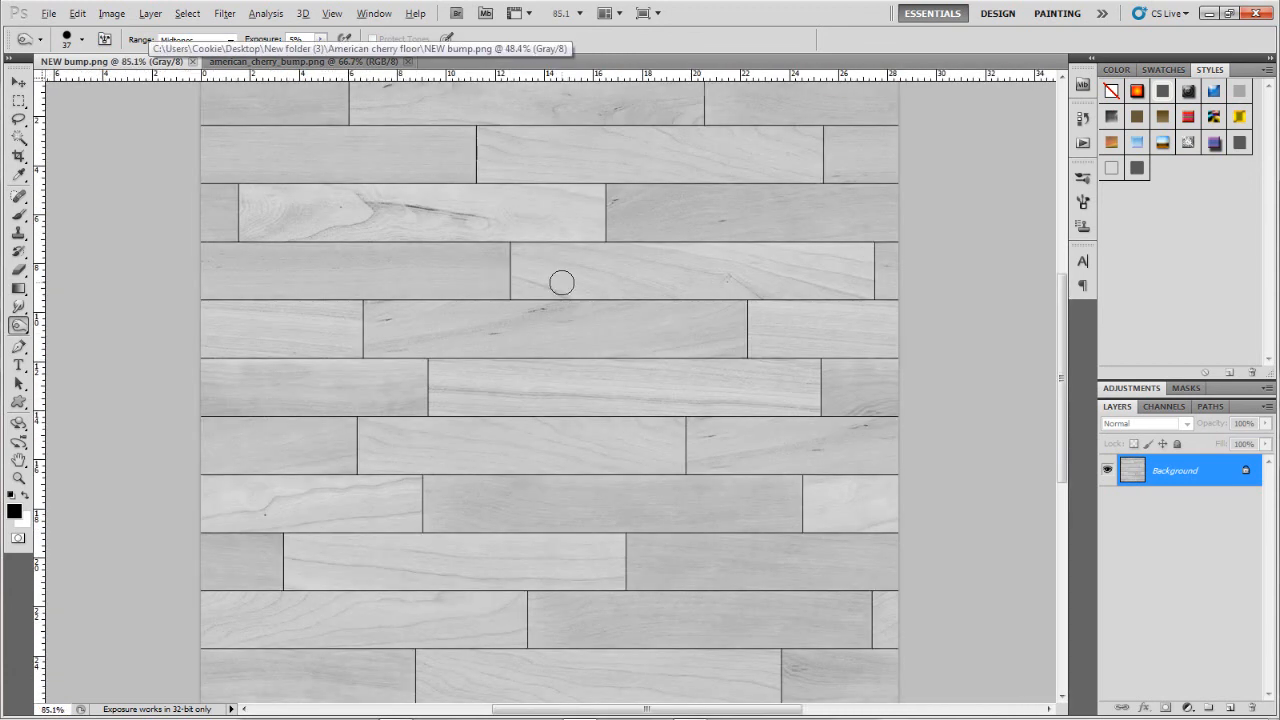
pyautogui.scroll(-5, 499, 261)
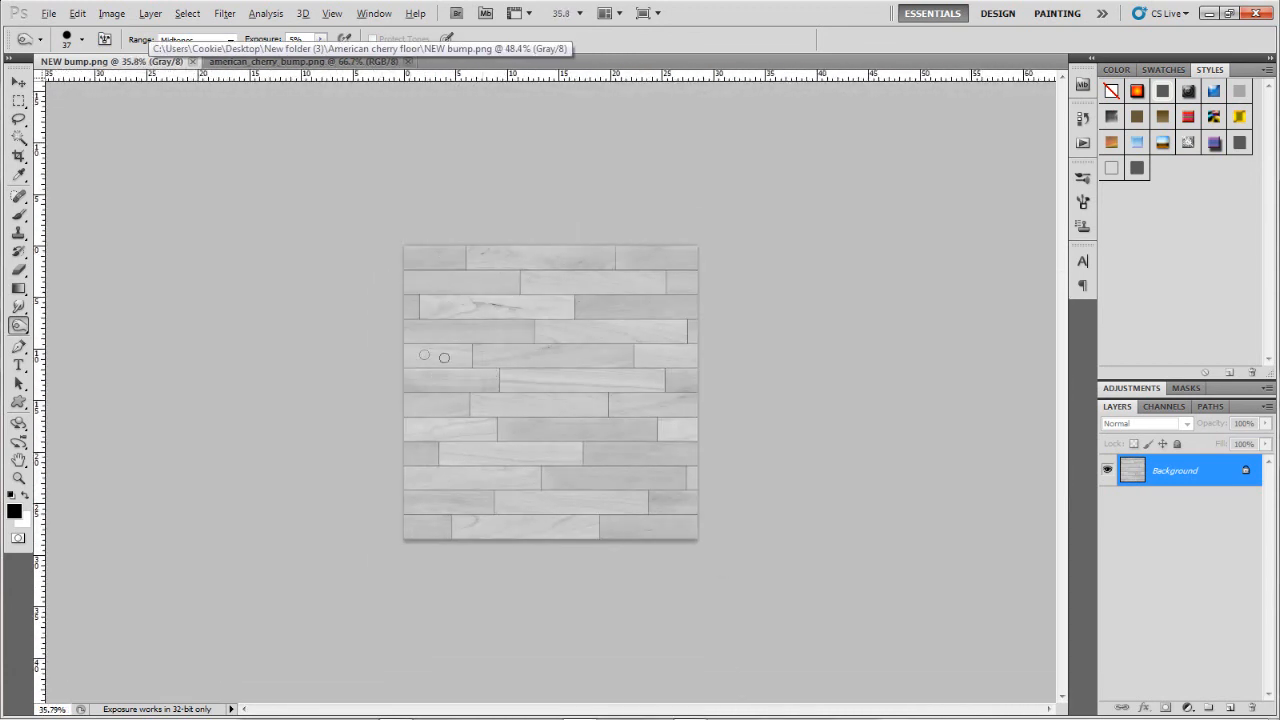
pyautogui.scroll(2, 444, 357)
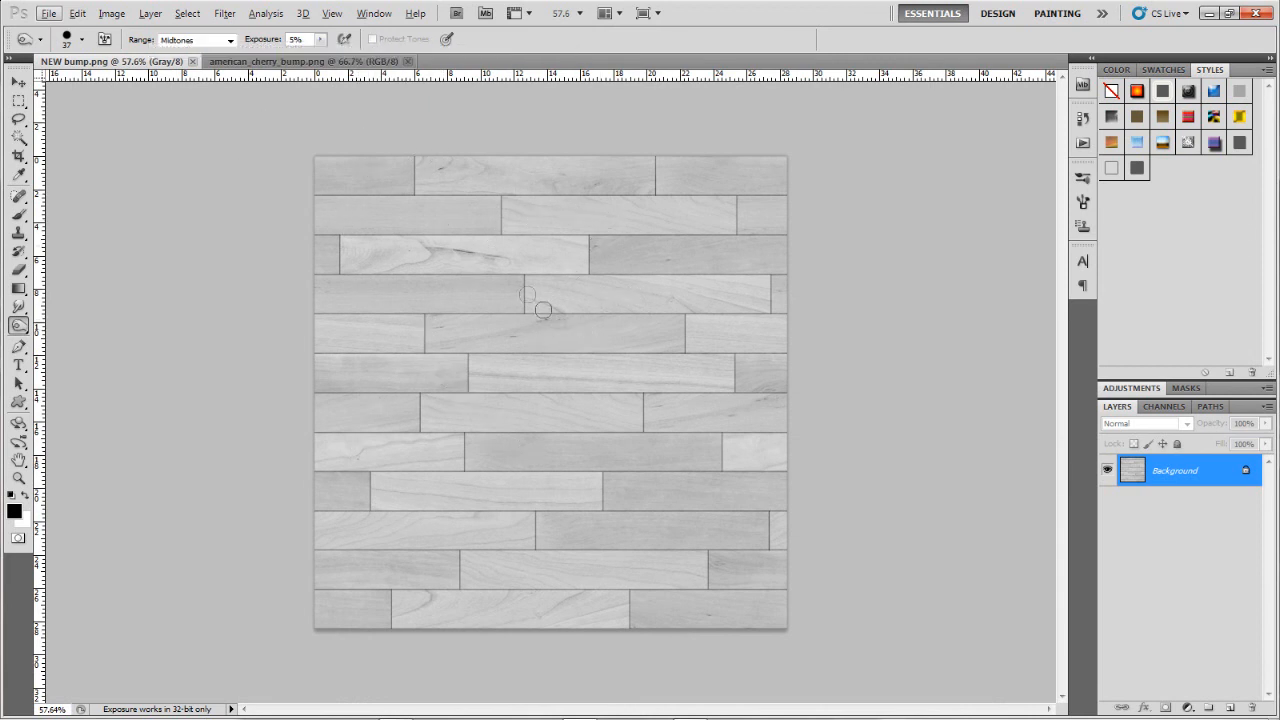
pyautogui.scroll(7, 542, 310)
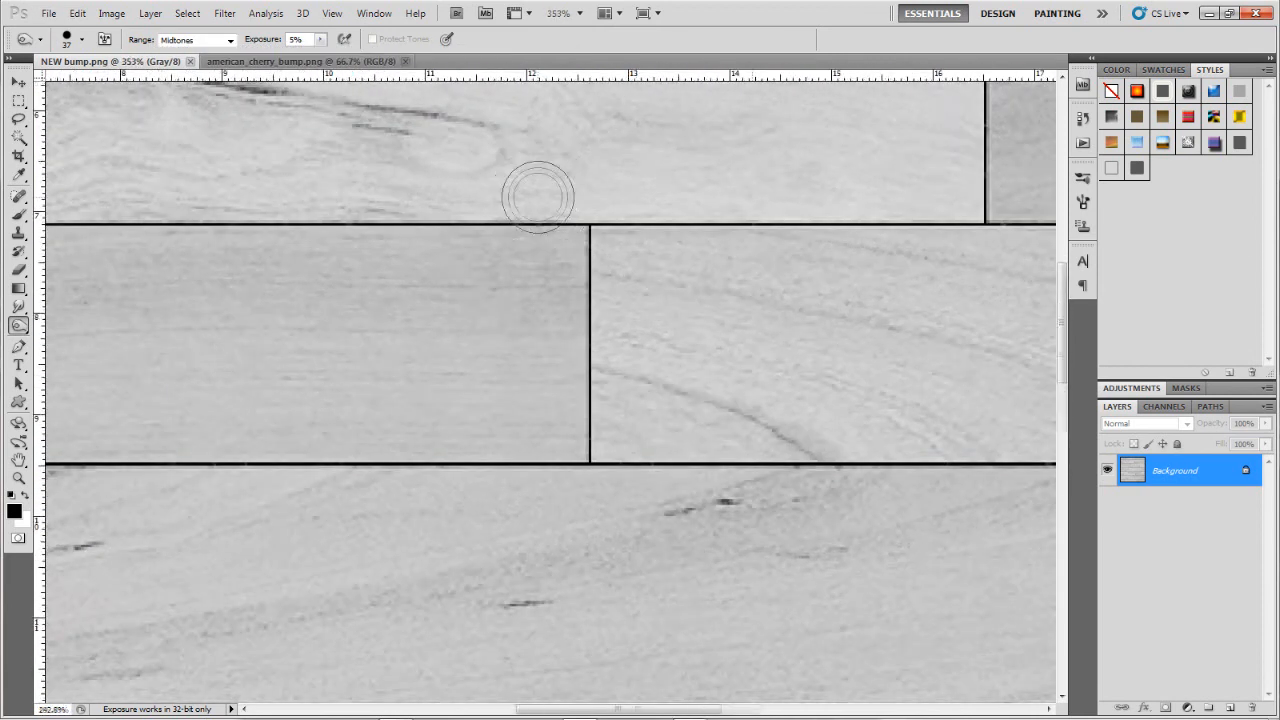
pyautogui.scroll(-7, 538, 197)
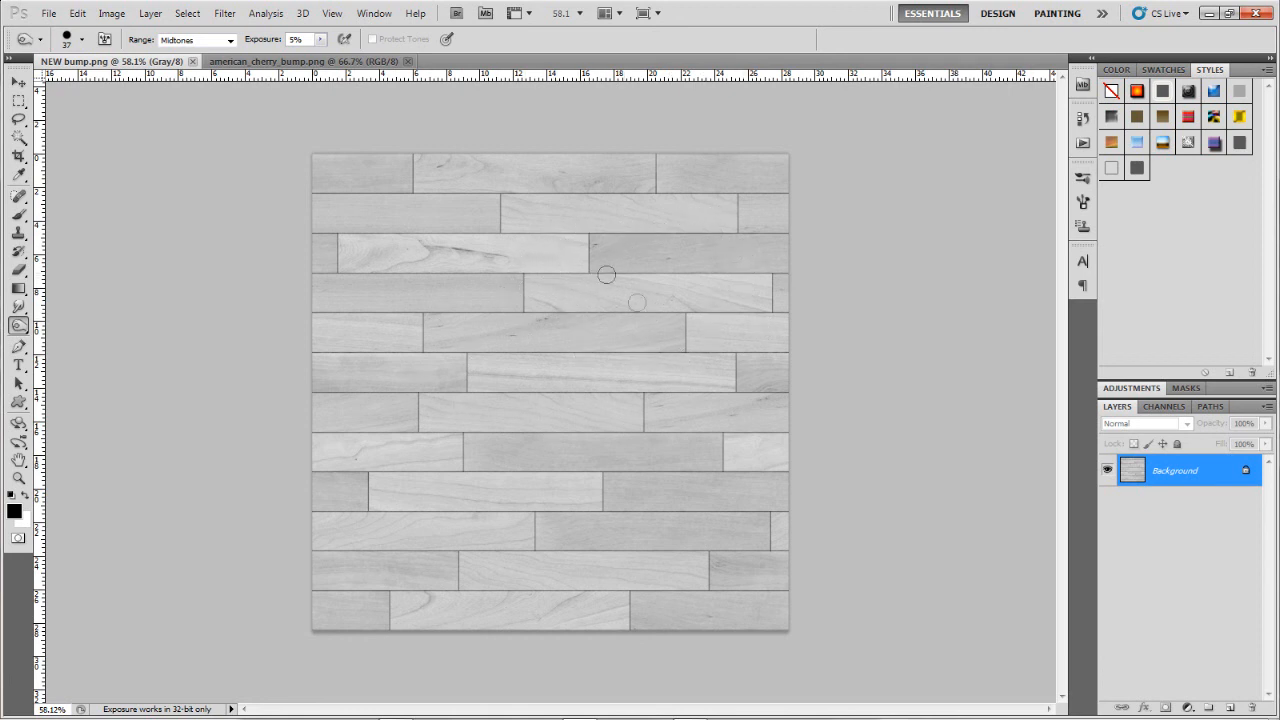
# - Examine NEW bump.png up close and as a whole, comparing its planks and seams with the coloured american_cherry_bump.png
pyautogui.scroll(5, 522, 430)
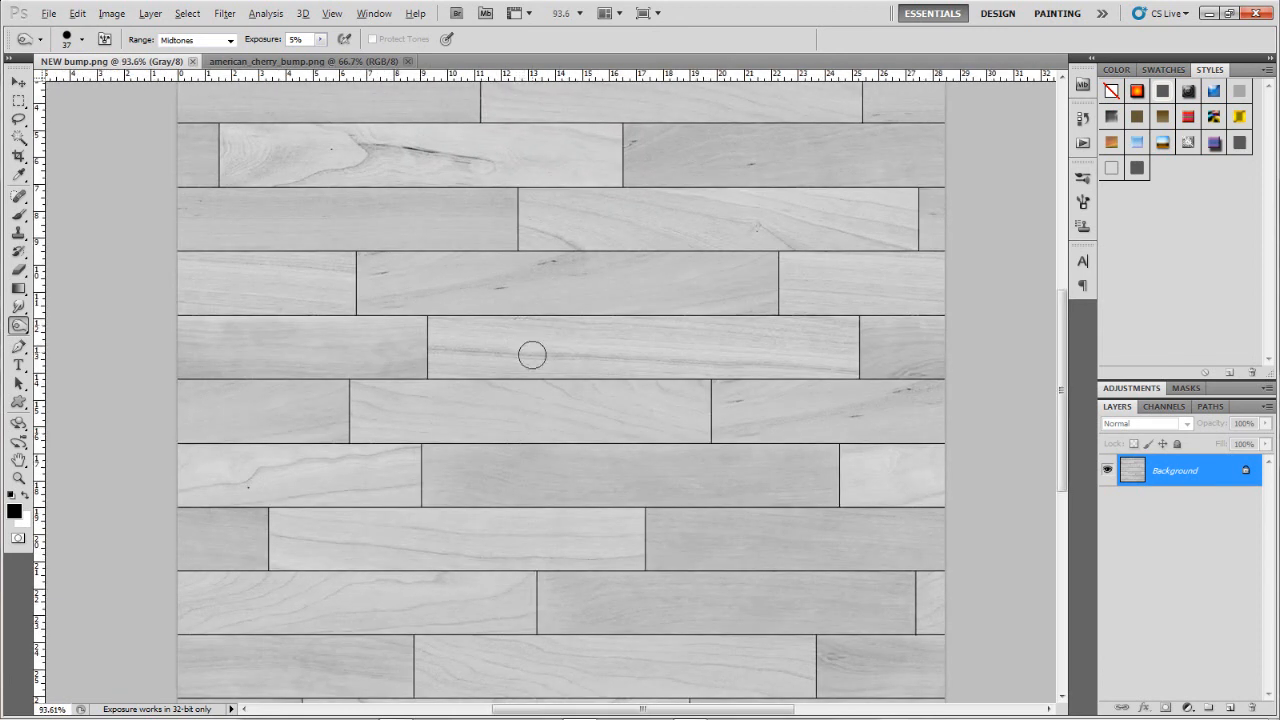
pyautogui.scroll(-3, 531, 358)
pyautogui.scroll(-1, 600, 360)
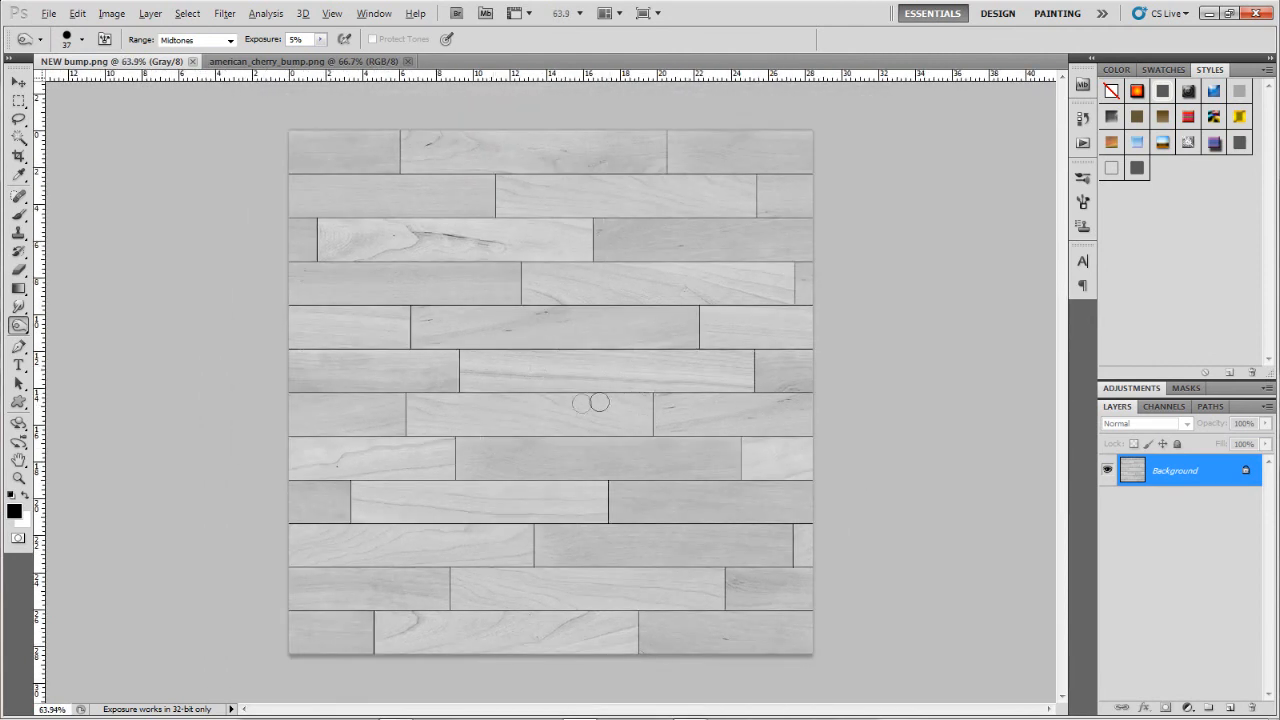
pyautogui.click(298, 62)
pyautogui.click(120, 62)
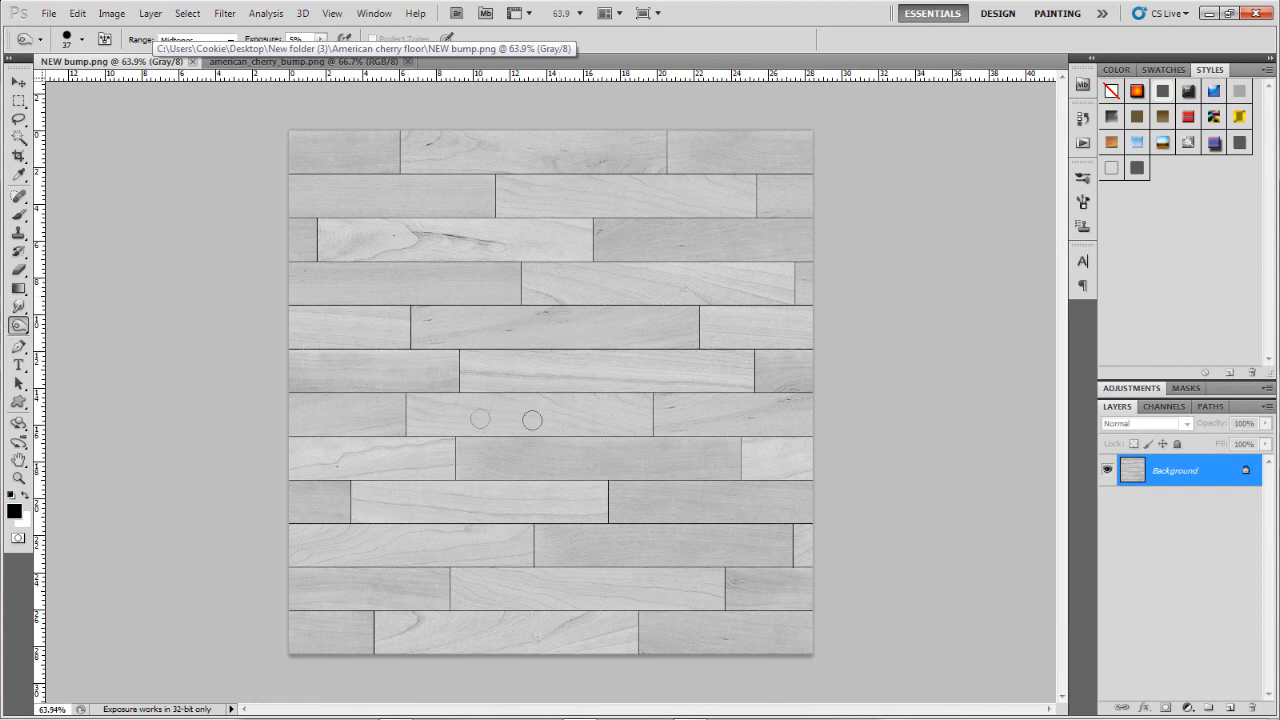
pyautogui.hotkey('ctrl', 'Tab')
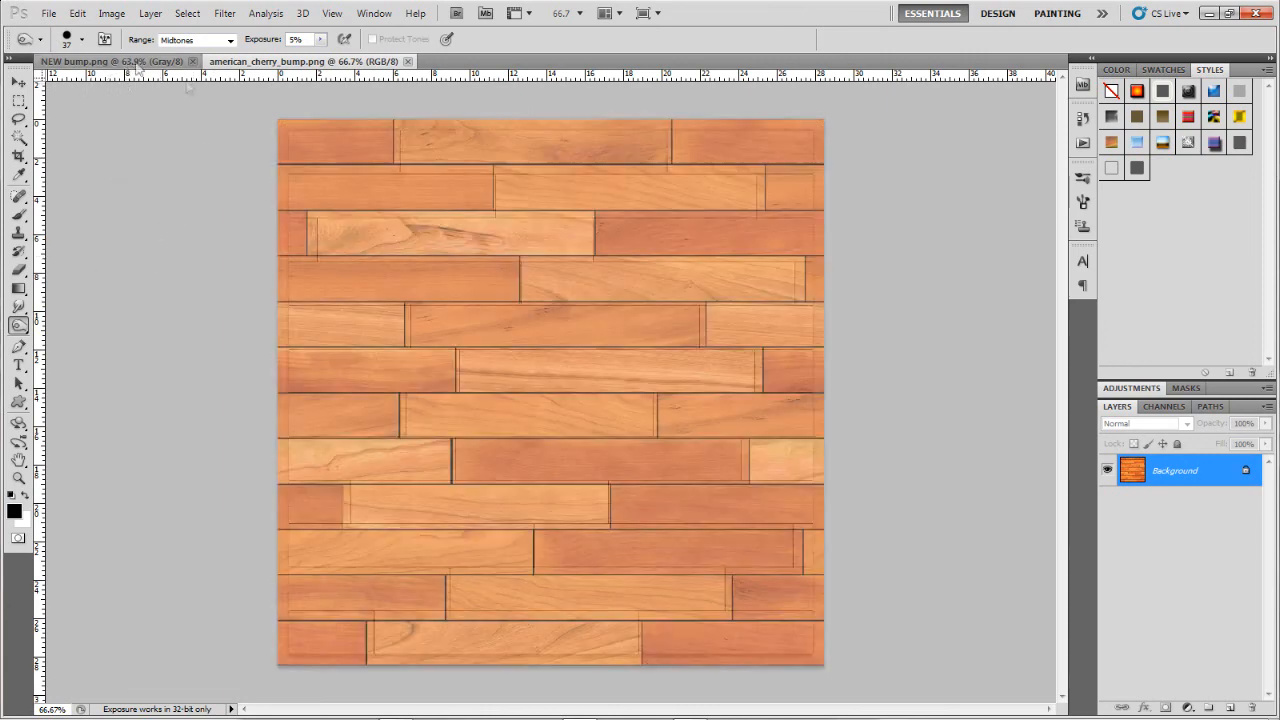
pyautogui.click(108, 61)
pyautogui.hotkey('ctrl', 'Tab')
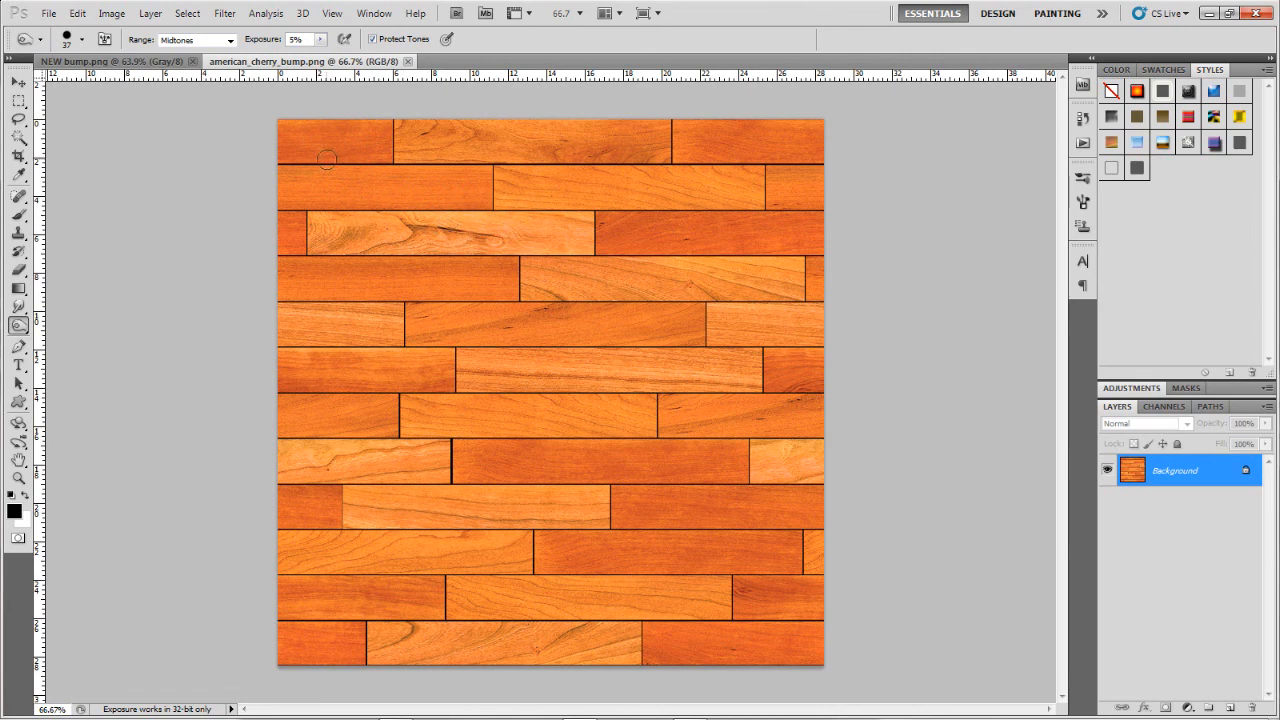
pyautogui.click(129, 63)
# - Inspect the gray plank grain, and switch repeatedly between NEW bump.png and american_cherry_bump.png to compare their tones and contrast
pyautogui.scroll(5, 394, 218)
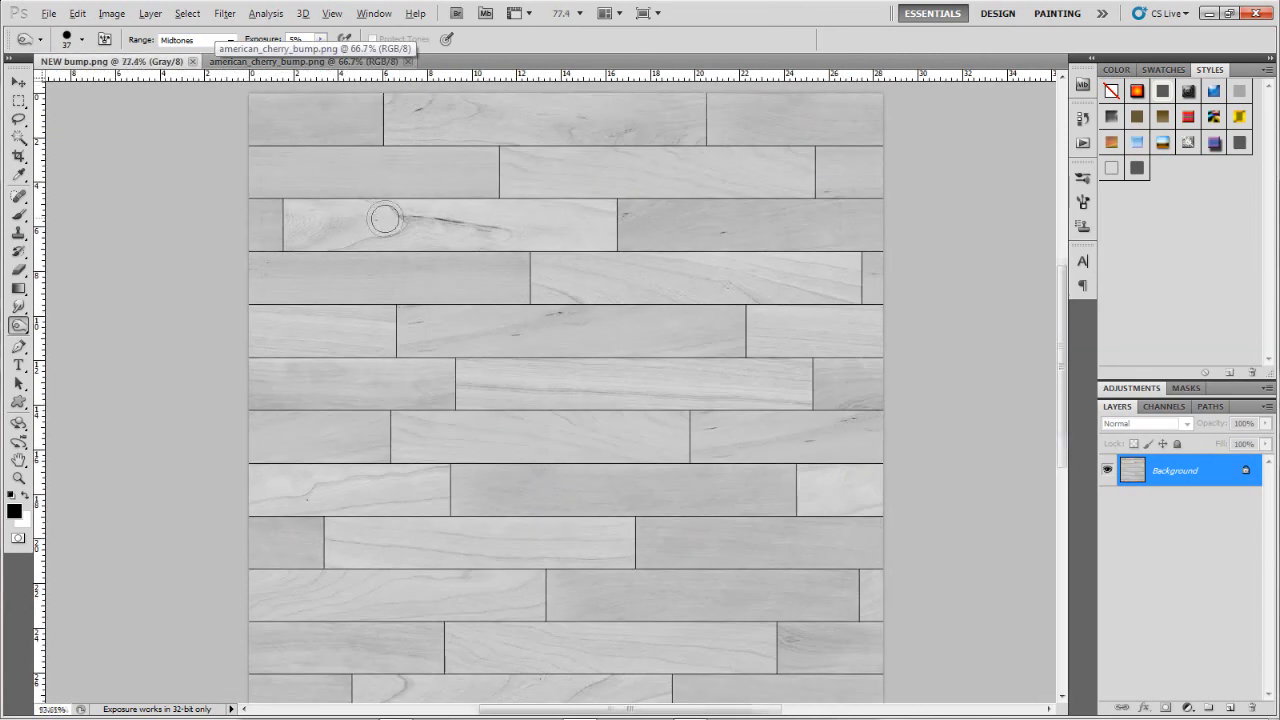
pyautogui.scroll(-8, 409, 252)
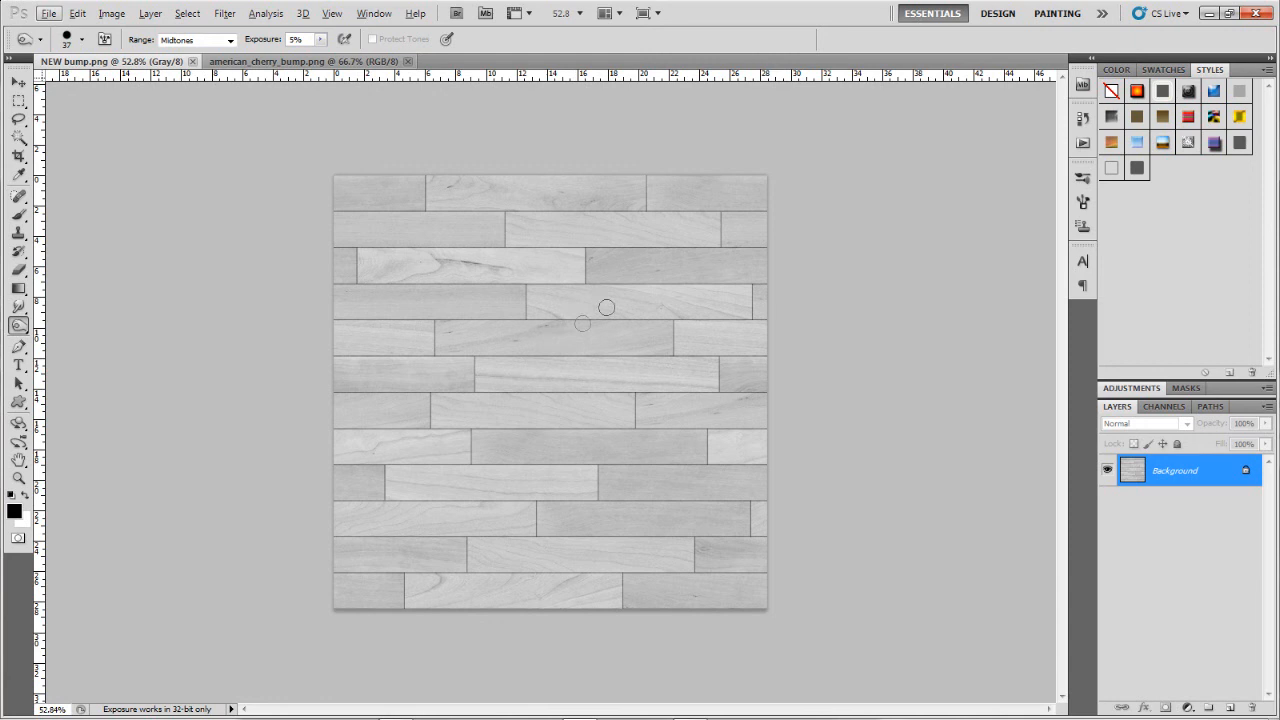
pyautogui.click(300, 62)
pyautogui.click(115, 62)
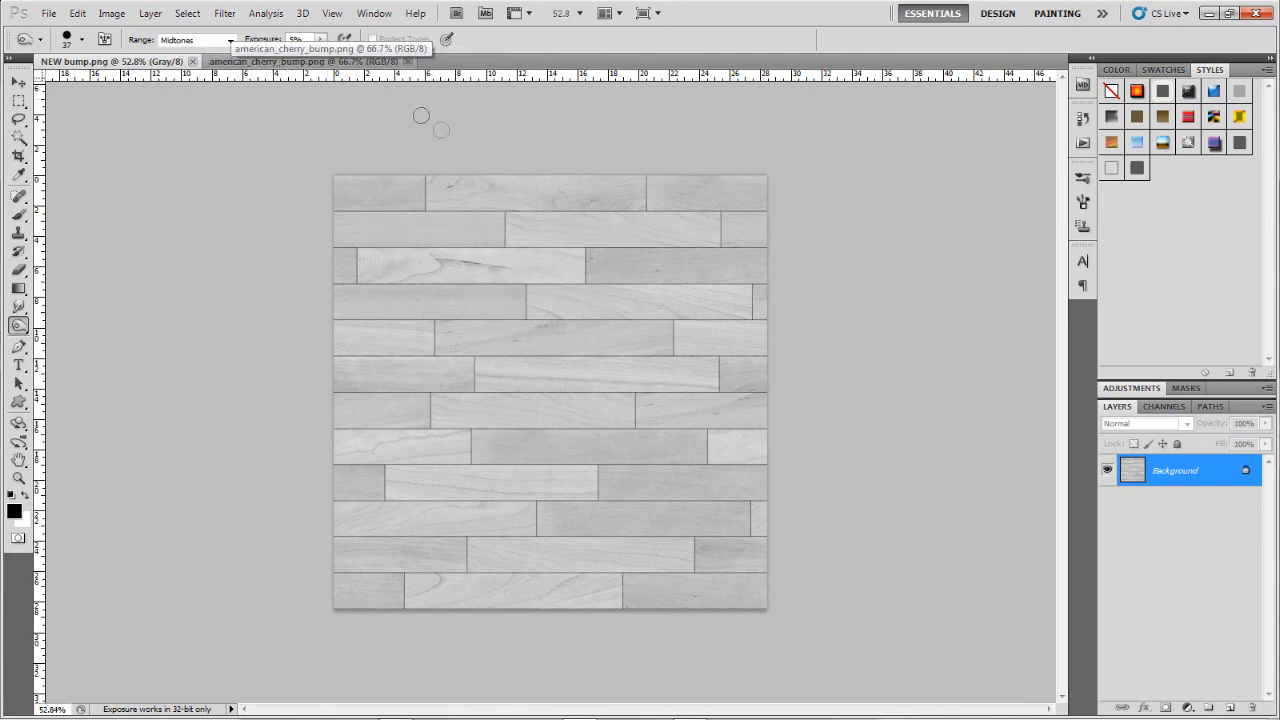
pyautogui.click(313, 60)
pyautogui.click(126, 63)
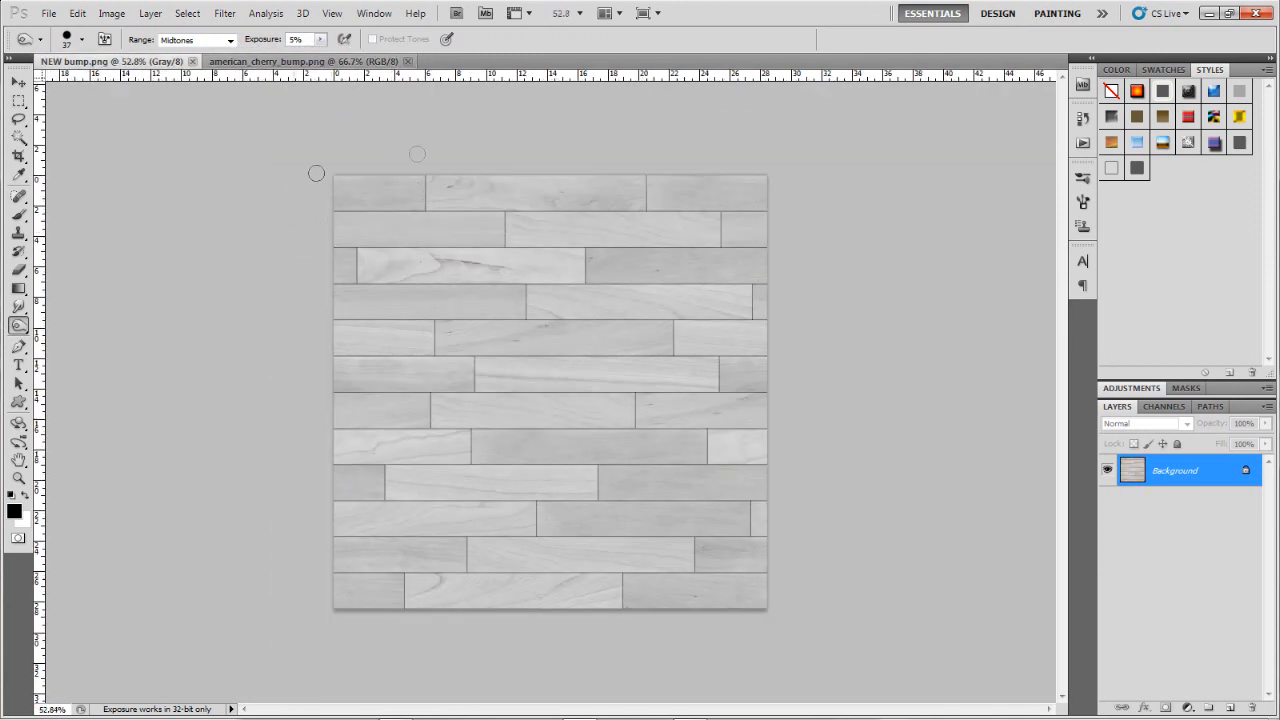
pyautogui.click(302, 62)
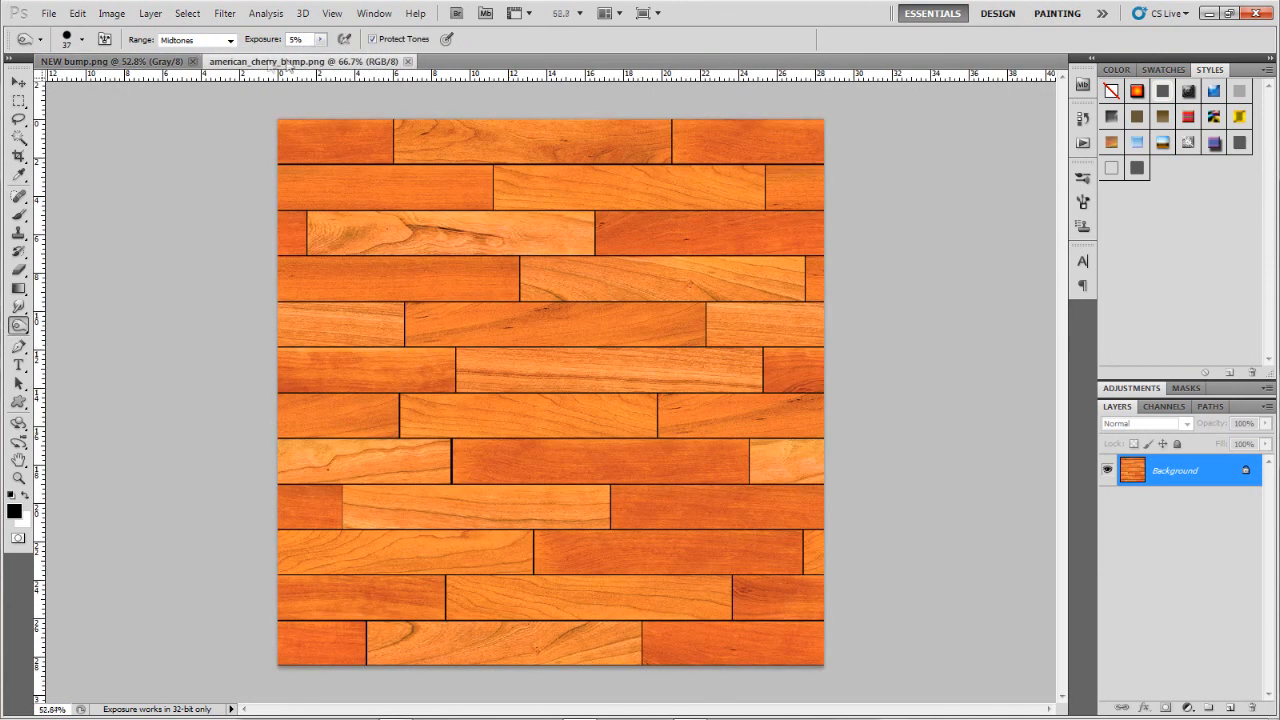
pyautogui.click(128, 62)
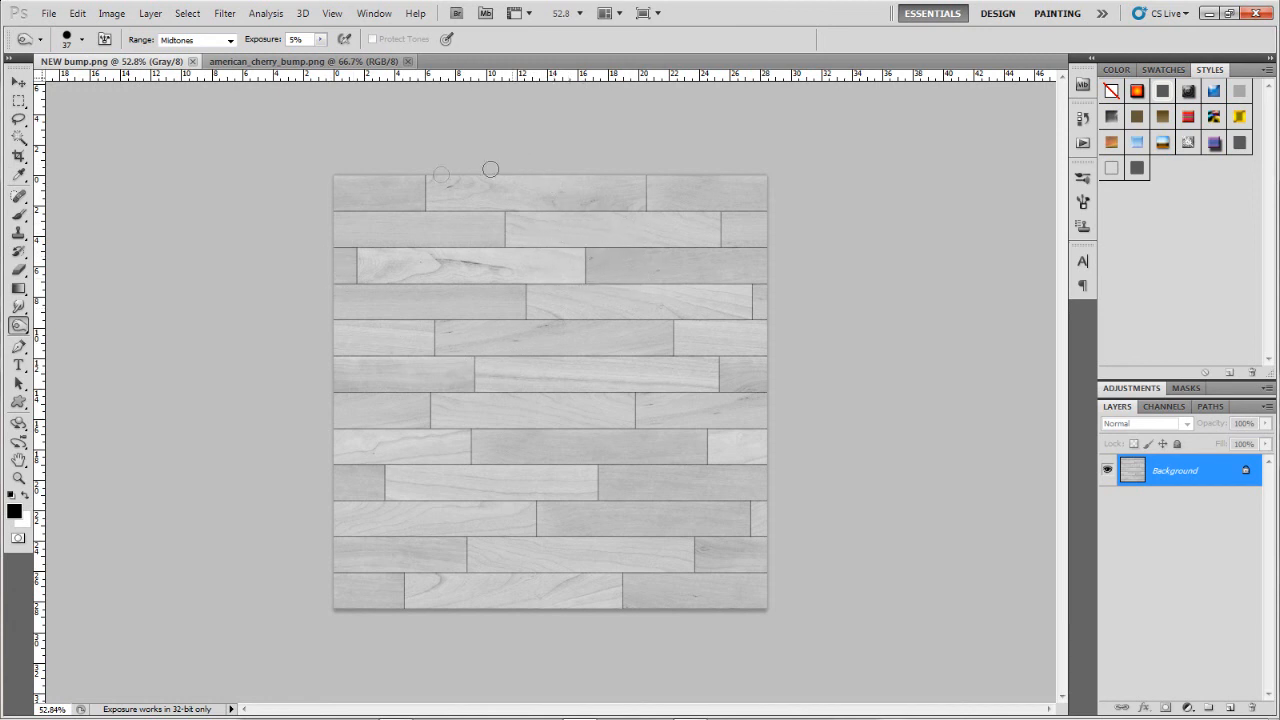
pyautogui.click(303, 65)
pyautogui.click(142, 64)
pyautogui.click(278, 64)
pyautogui.click(127, 62)
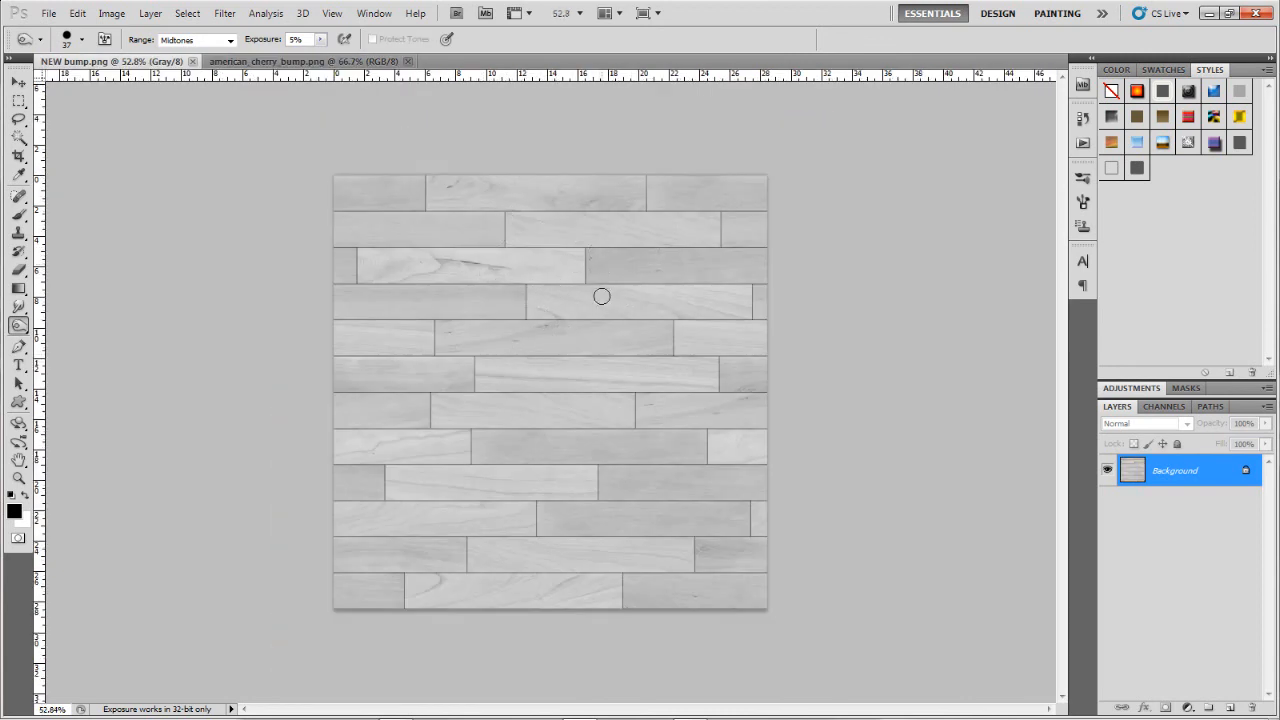
pyautogui.click(266, 62)
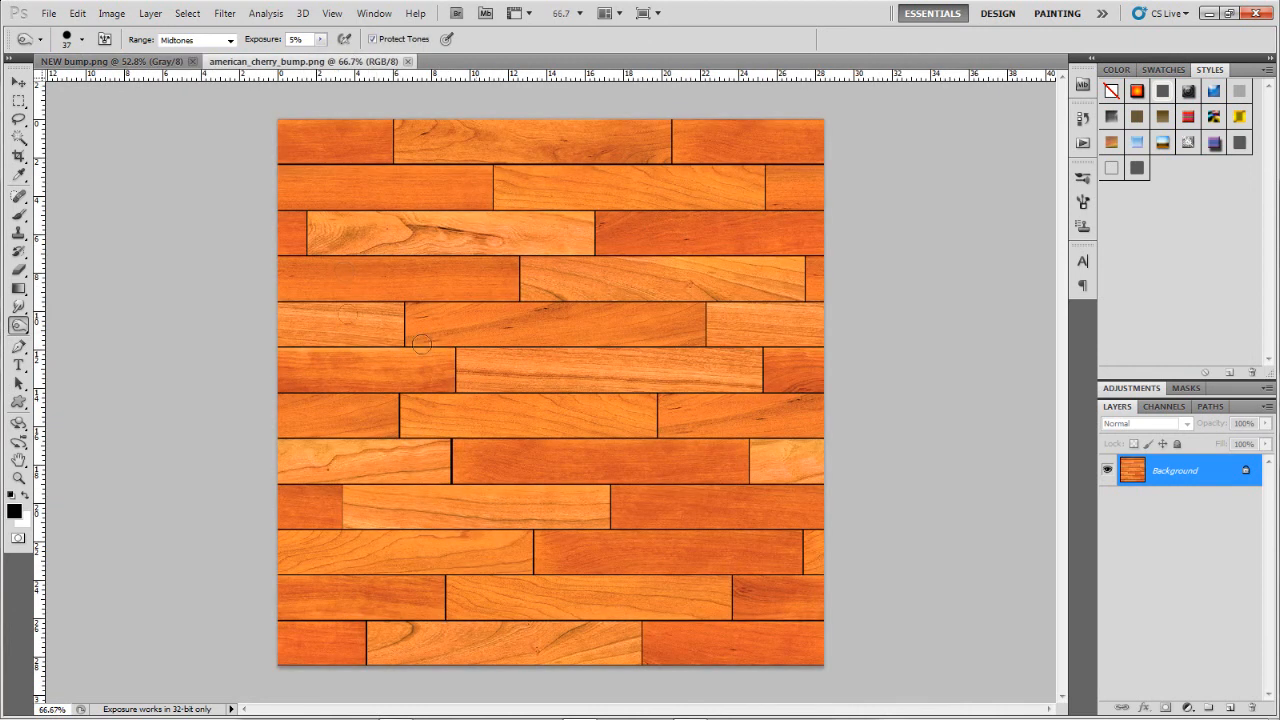
pyautogui.click(127, 62)
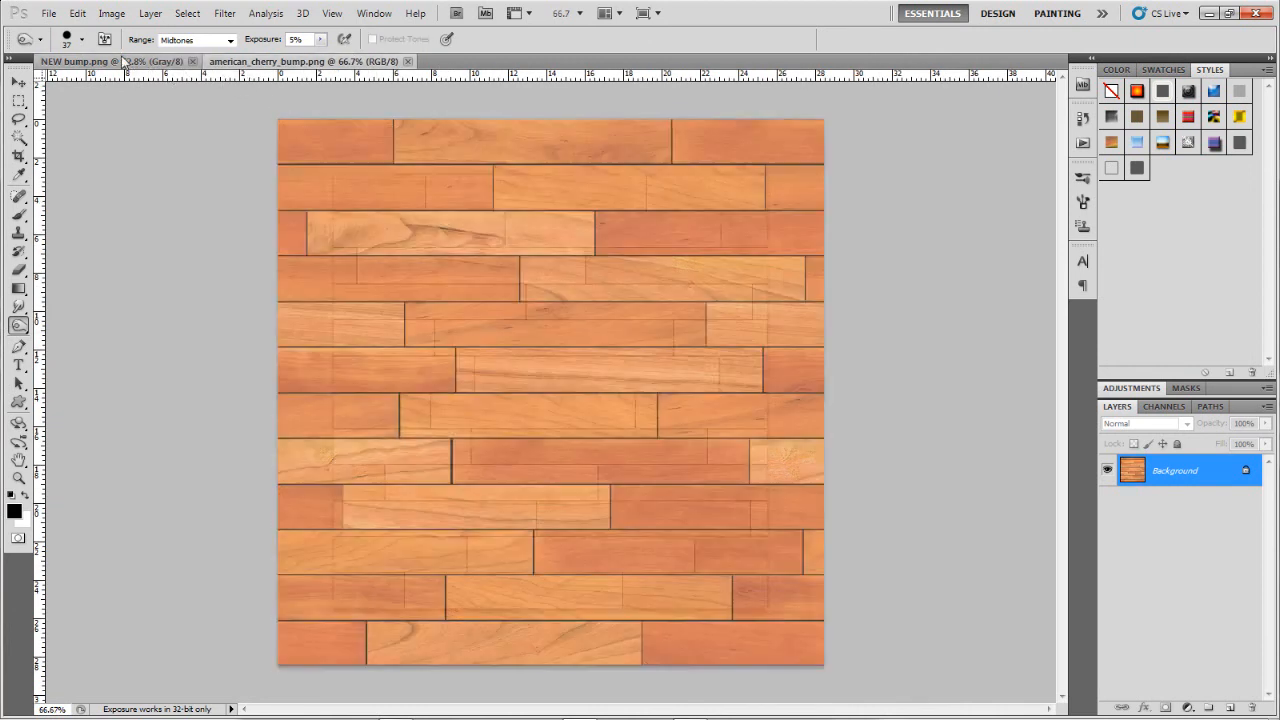
# - Select the black seams throughout NEW bump.png using the Magic Wand tool with Contiguous turned off
pyautogui.scroll(10, 392, 157)
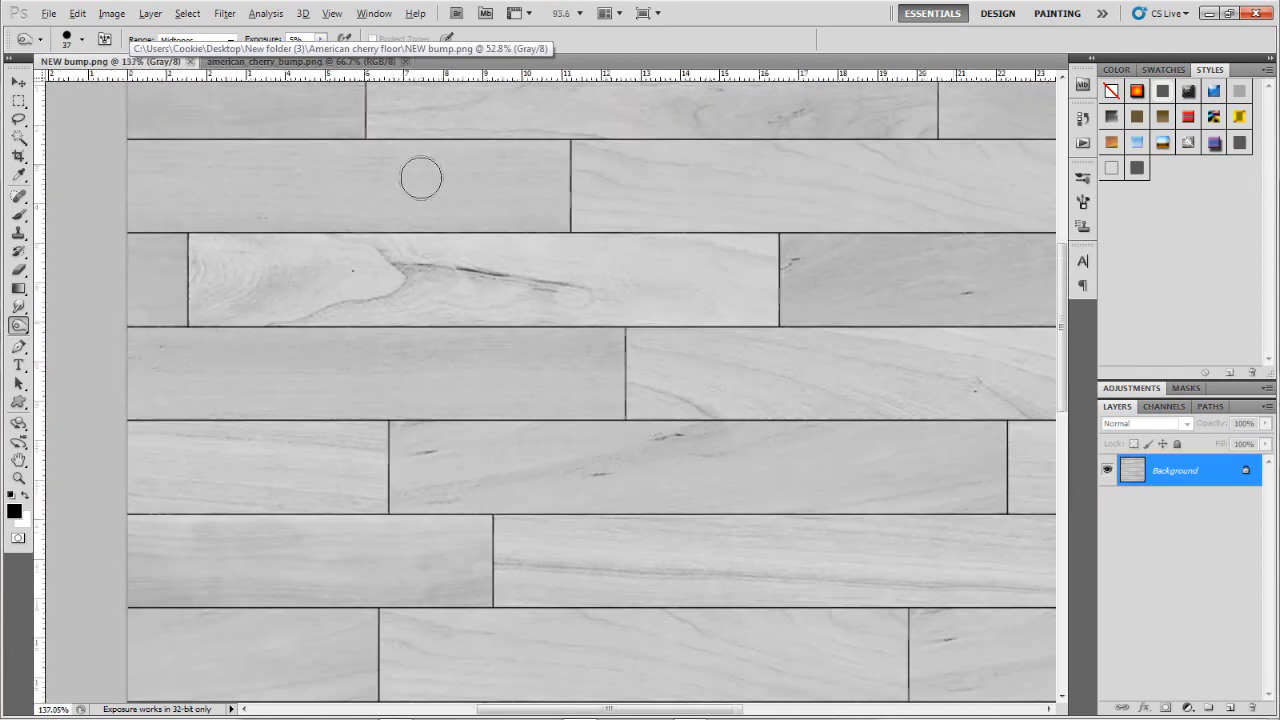
pyautogui.scroll(4, 388, 169)
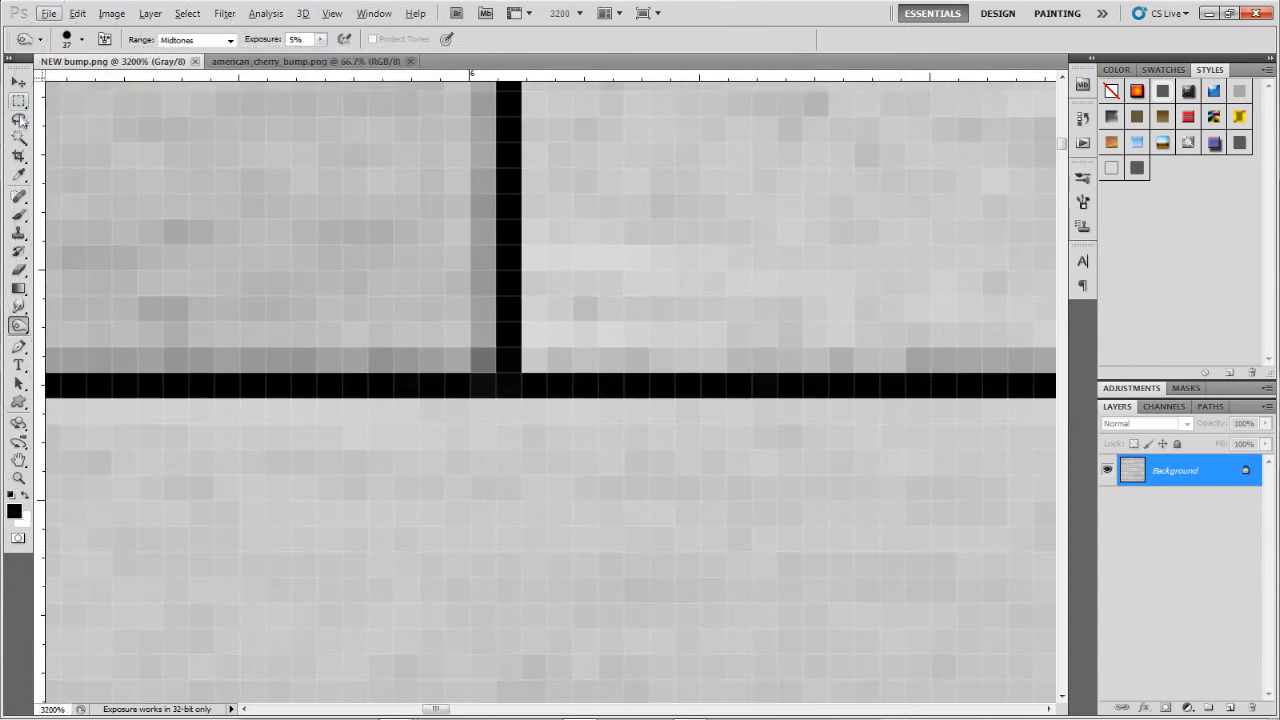
pyautogui.rightClick(19, 138)
pyautogui.click(78, 153)
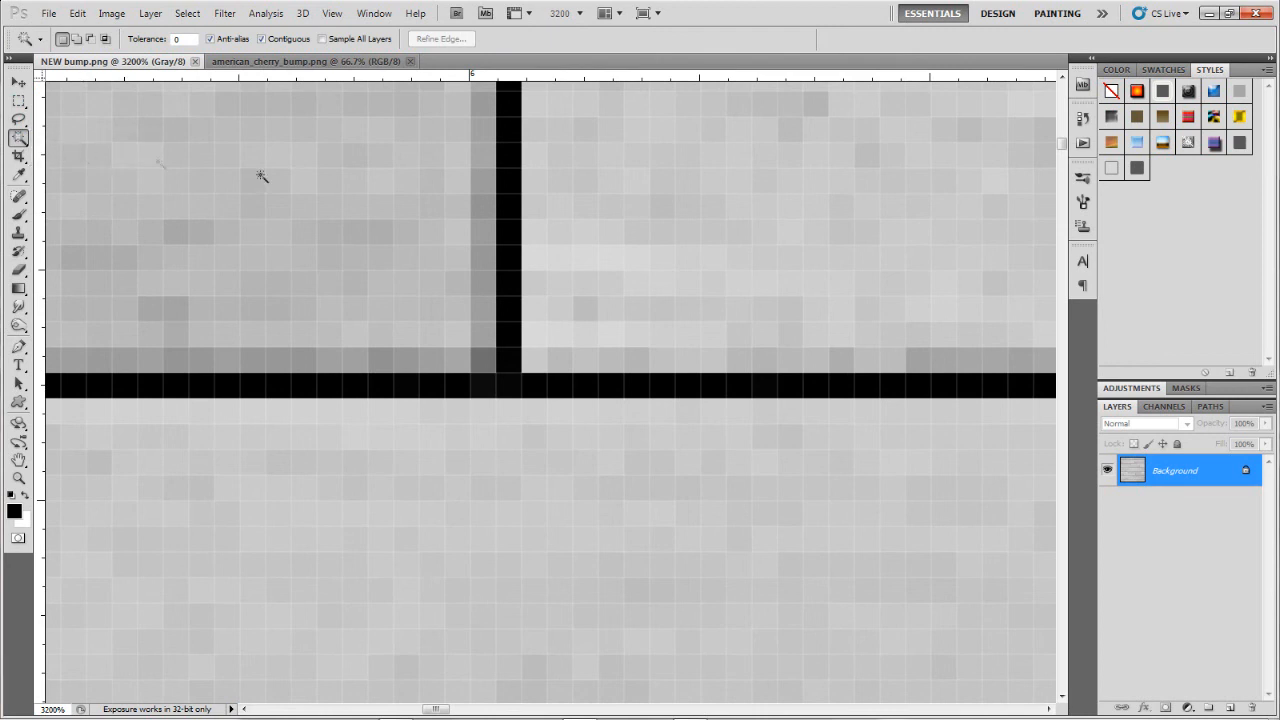
pyautogui.click(508, 220)
pyautogui.click(262, 38)
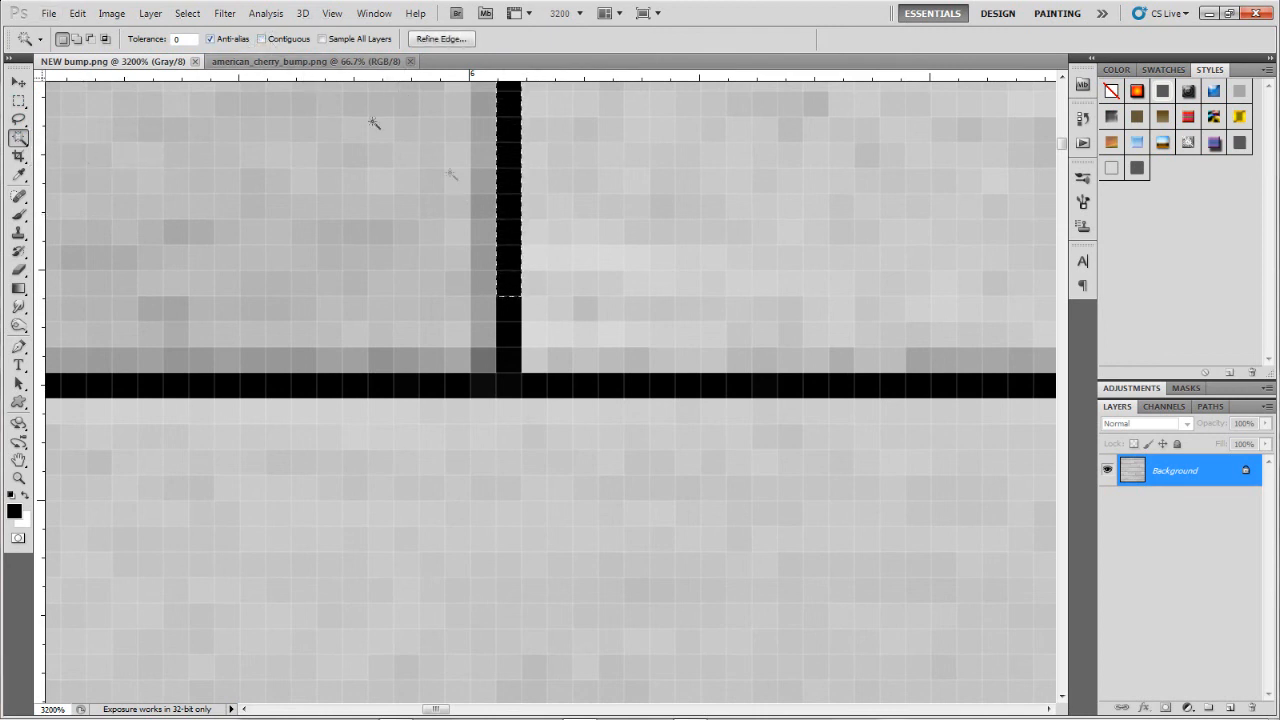
pyautogui.keyDown('shift'); pyautogui.click(511, 180); pyautogui.keyUp('shift')
pyautogui.scroll(-2, 513, 195)
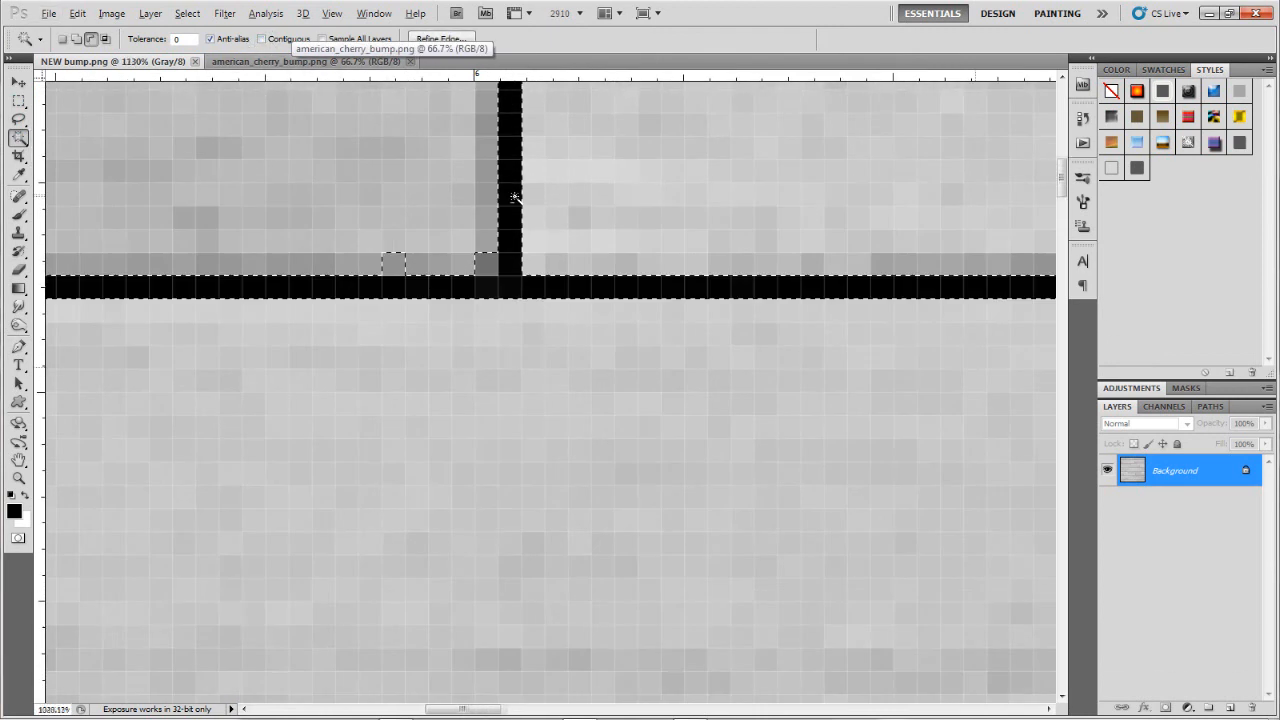
pyautogui.scroll(-5, 515, 198)
pyautogui.scroll(1, 464, 182)
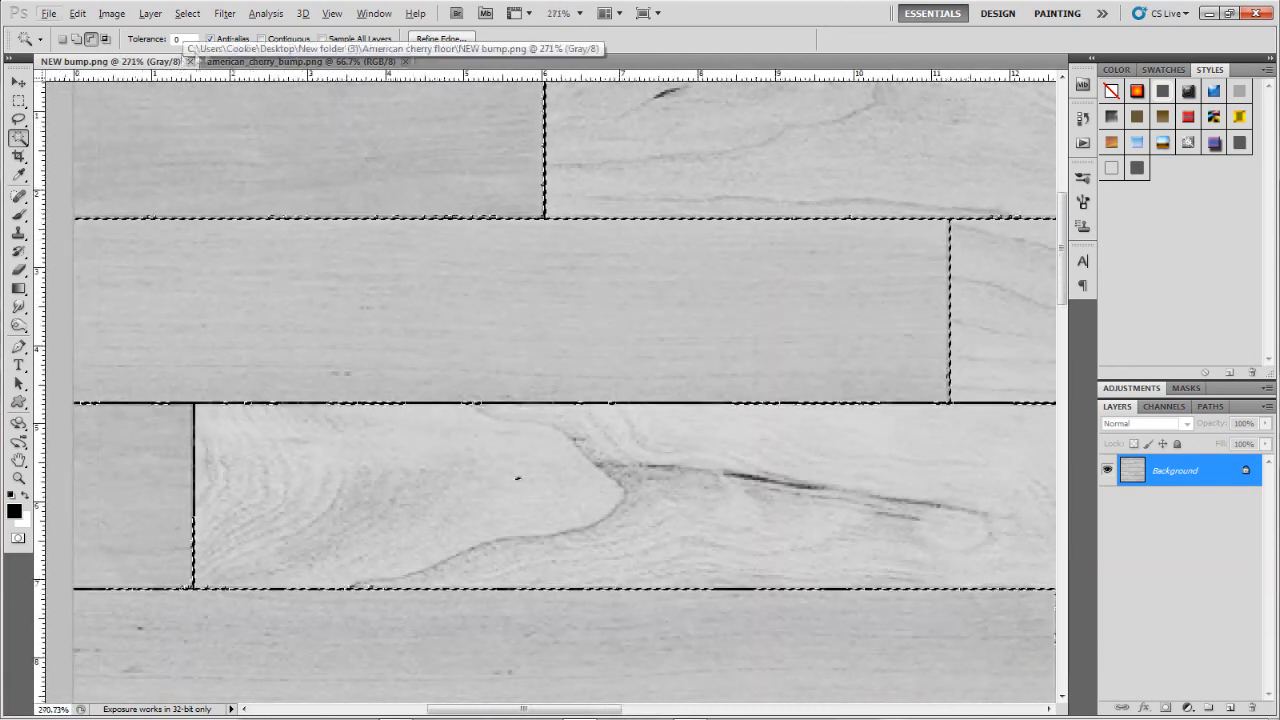
# - Set the Magic Wand tolerance to 5 and reselect the black seams across the whole floor texture
pyautogui.doubleClick(184, 39)
pyautogui.write('5')
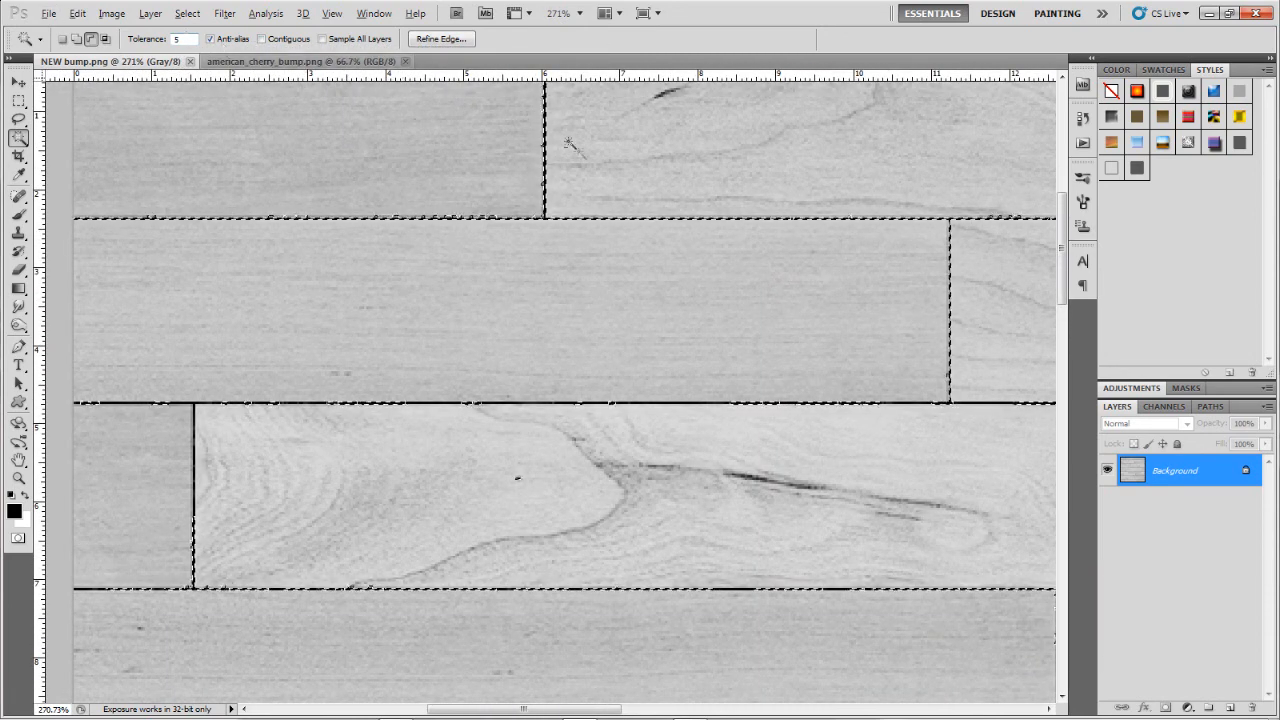
pyautogui.scroll(3, 540, 180)
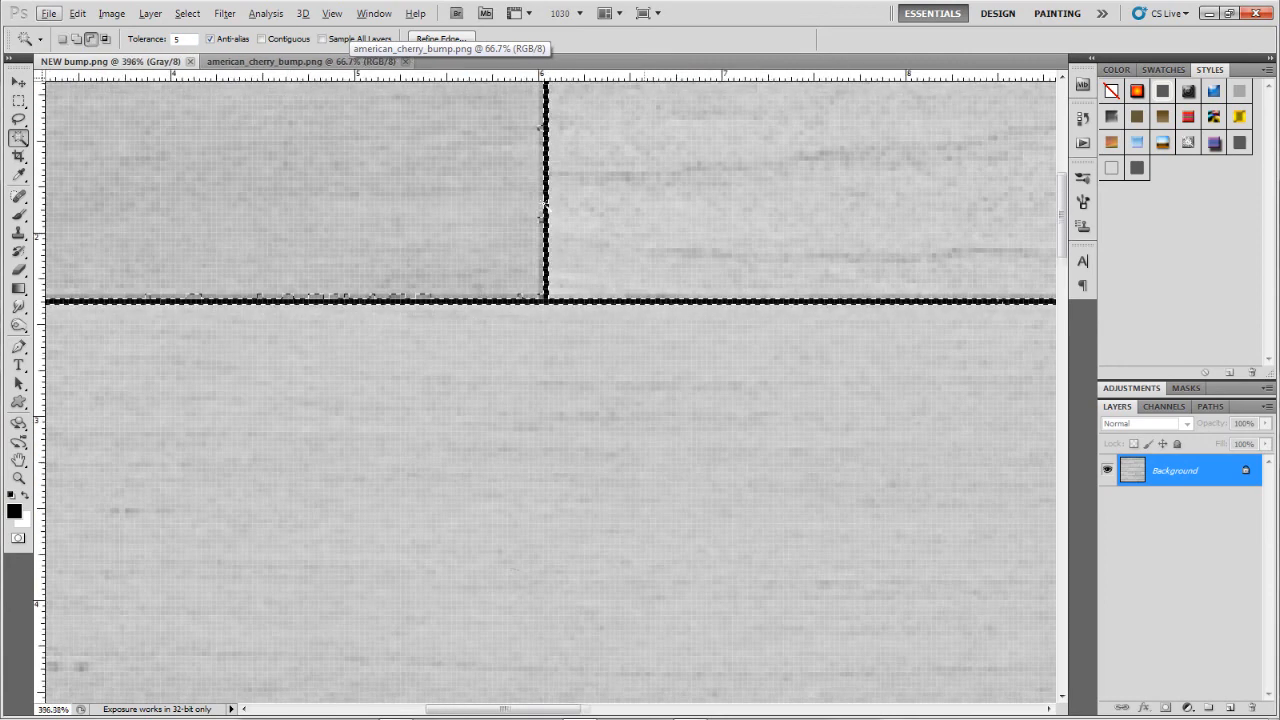
pyautogui.scroll(-4, 544, 207)
pyautogui.hotkey('ctrl', 'd')
pyautogui.click(606, 314)
pyautogui.scroll(-2, 608, 315)
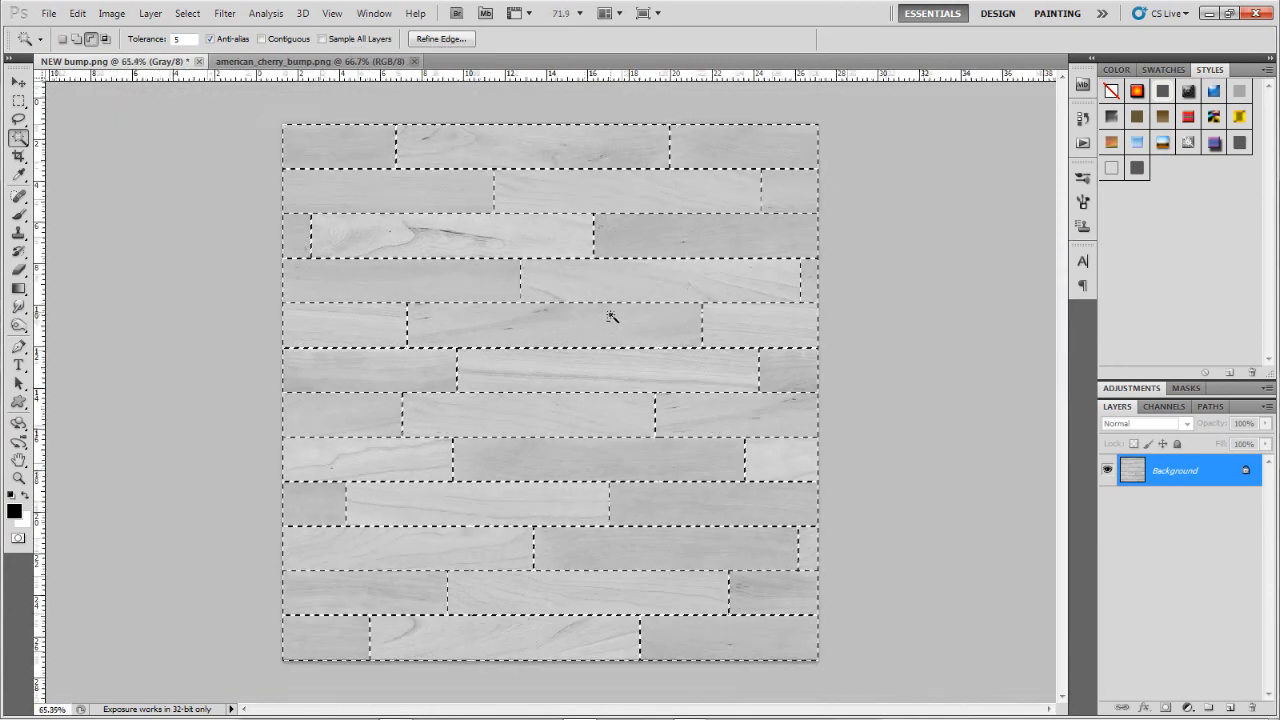
pyautogui.hotkey('ctrl', 't')
pyautogui.moveTo(544, 238); pyautogui.dragTo(275, 296)
pyautogui.hotkey('ctrl', 'z')
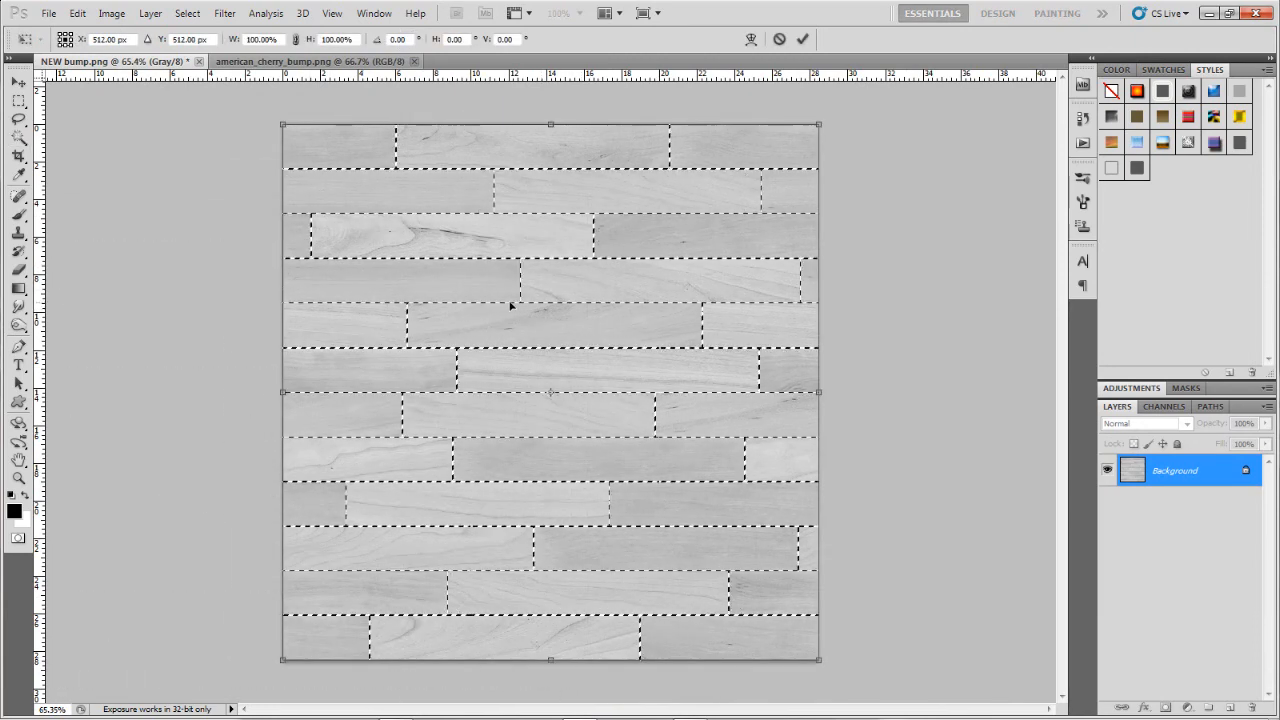
pyautogui.press('Return')
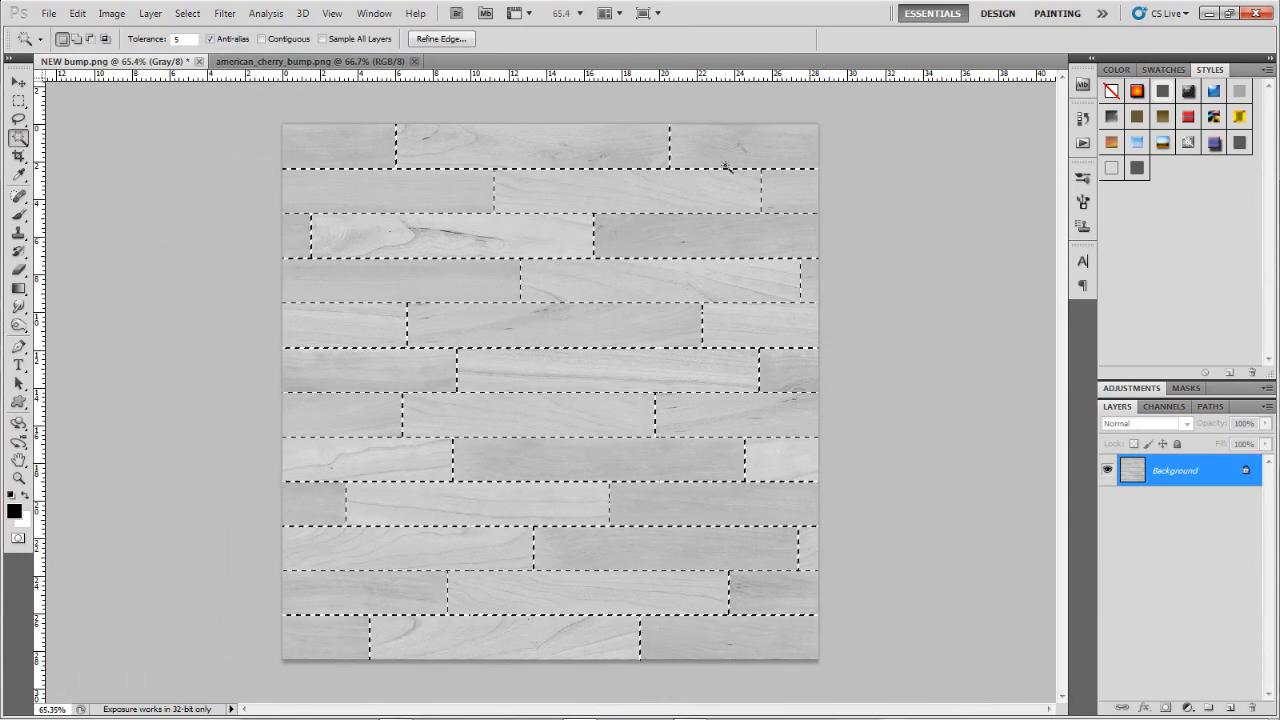
pyautogui.rightClick(500, 182)
pyautogui.click(455, 107)
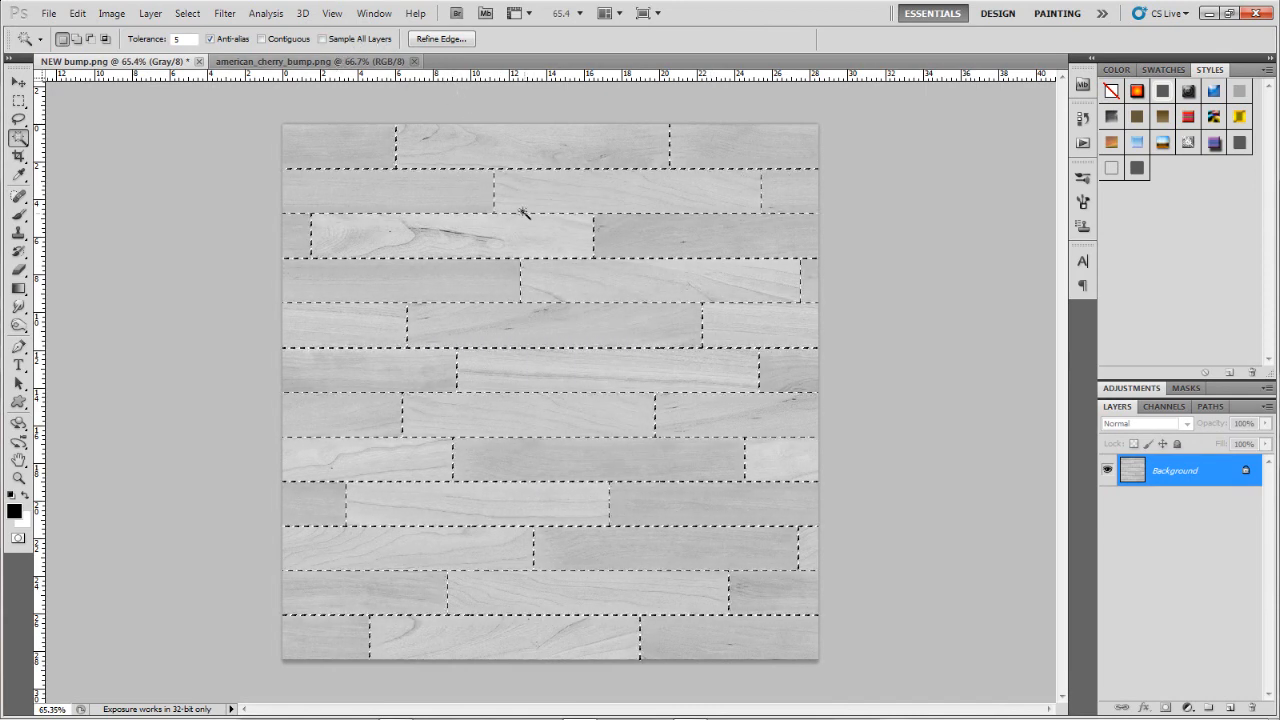
# - Examine how closely the selection follows the black seams, both at individual plank joints and across the whole texture
pyautogui.scroll(10, 522, 213)
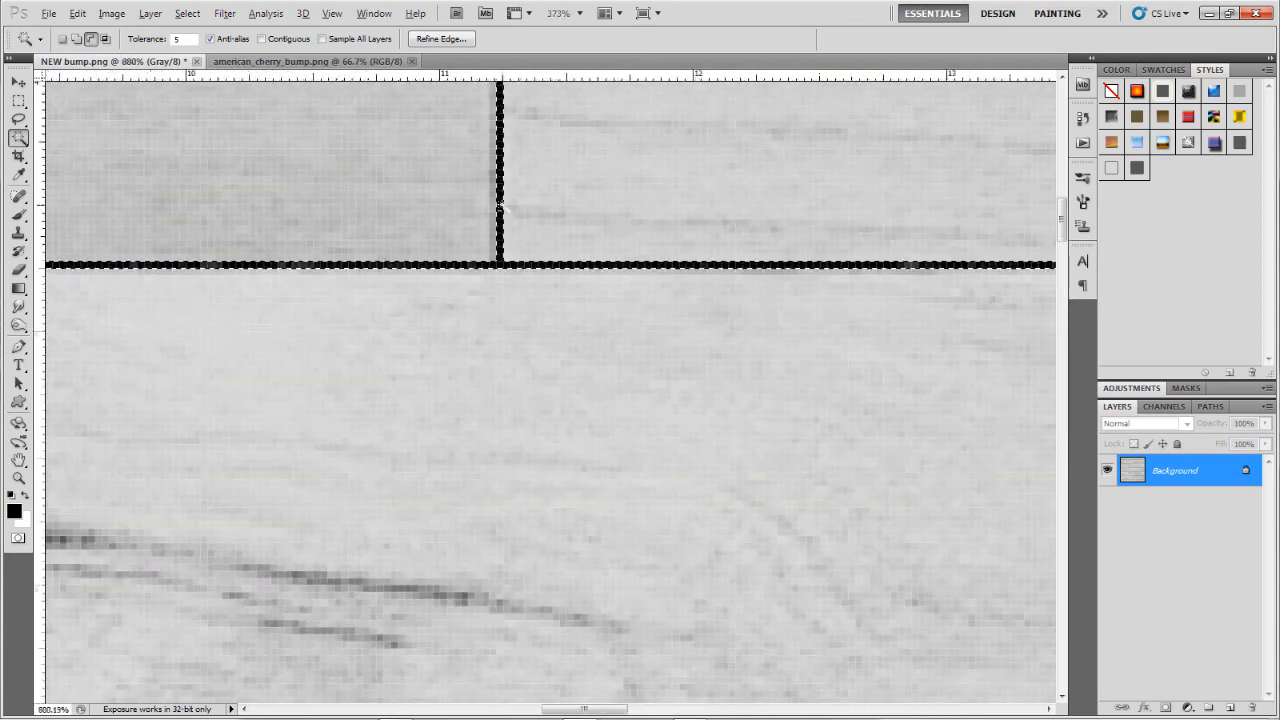
pyautogui.scroll(-8, 500, 208)
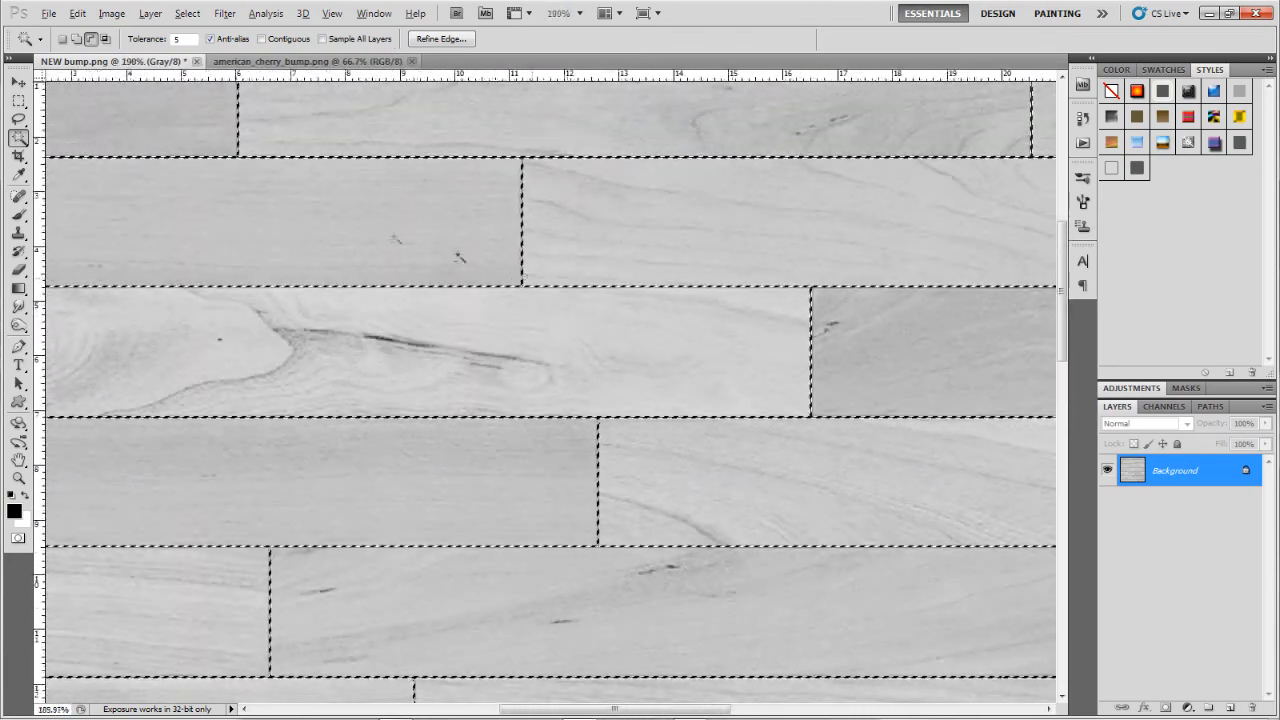
pyautogui.scroll(-6, 459, 257)
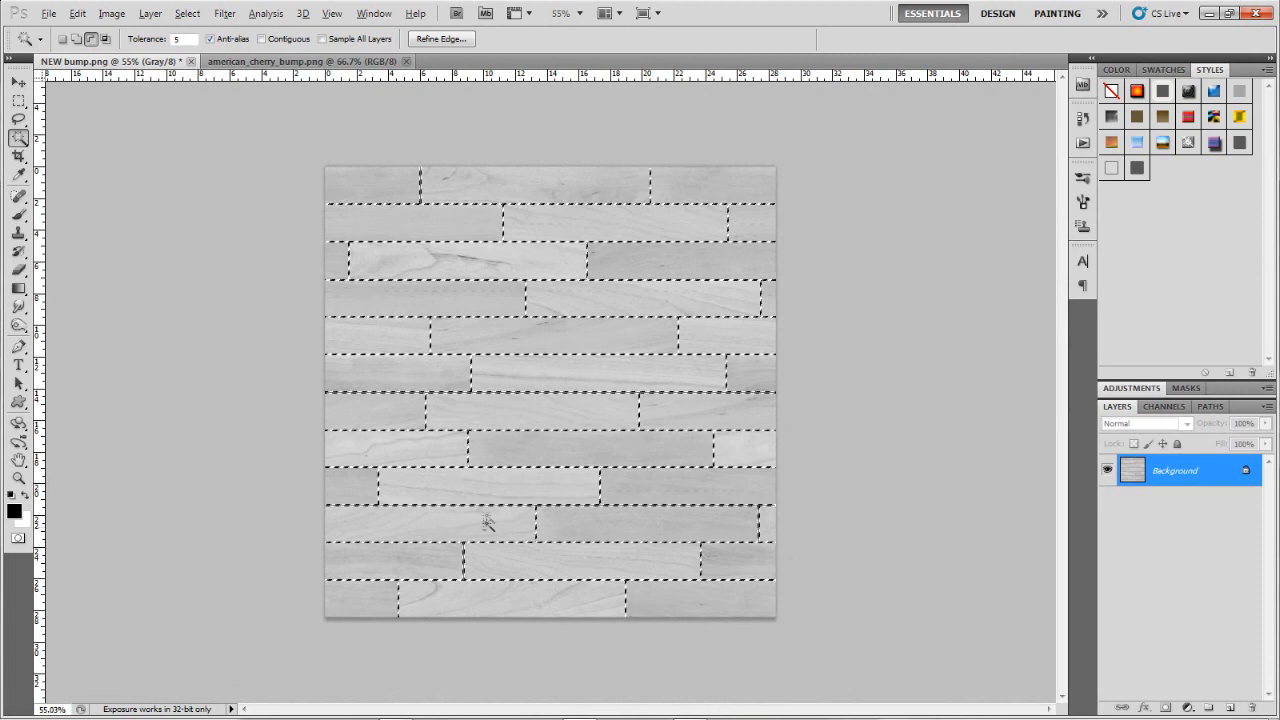
pyautogui.scroll(8, 487, 522)
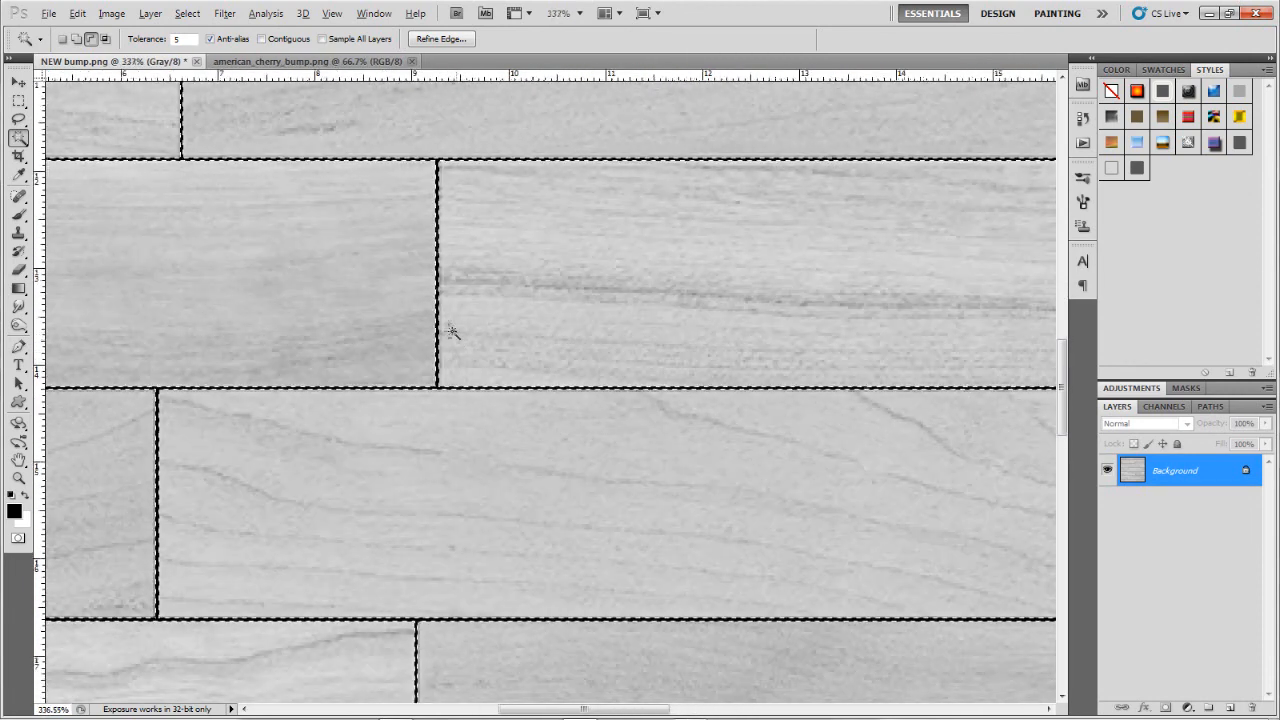
pyautogui.scroll(3, 452, 332)
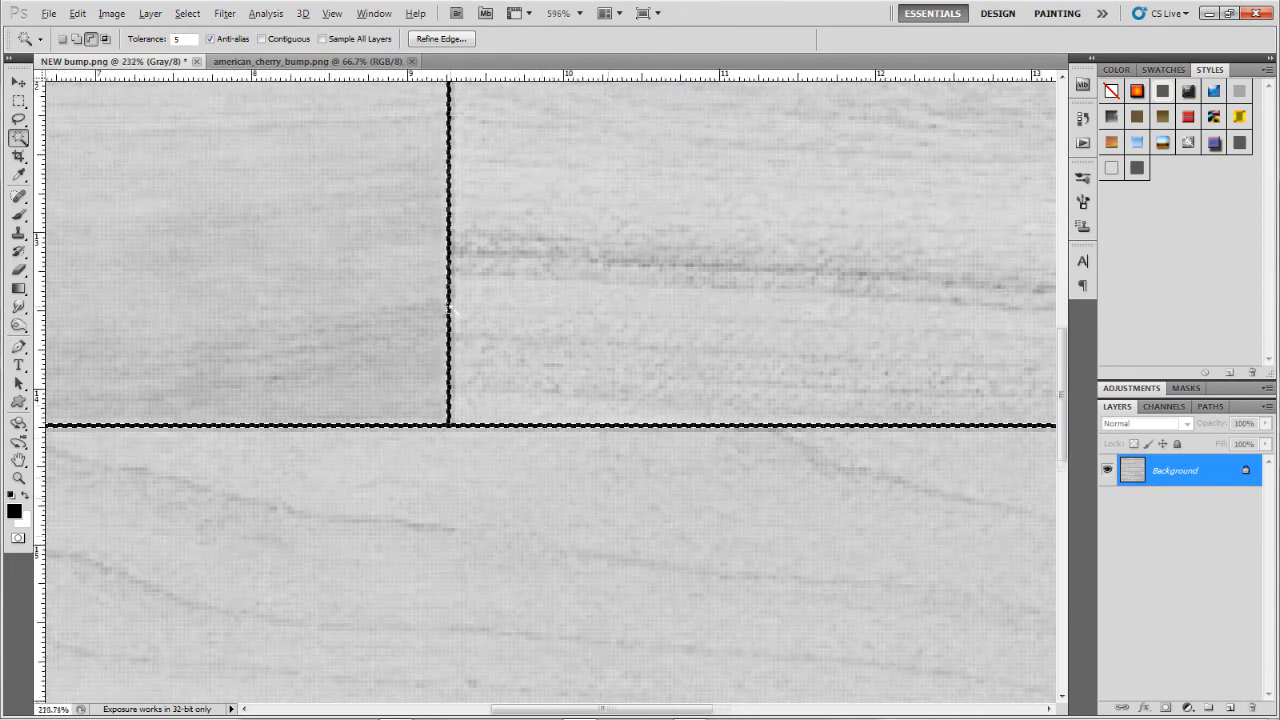
pyautogui.scroll(-7, 449, 310)
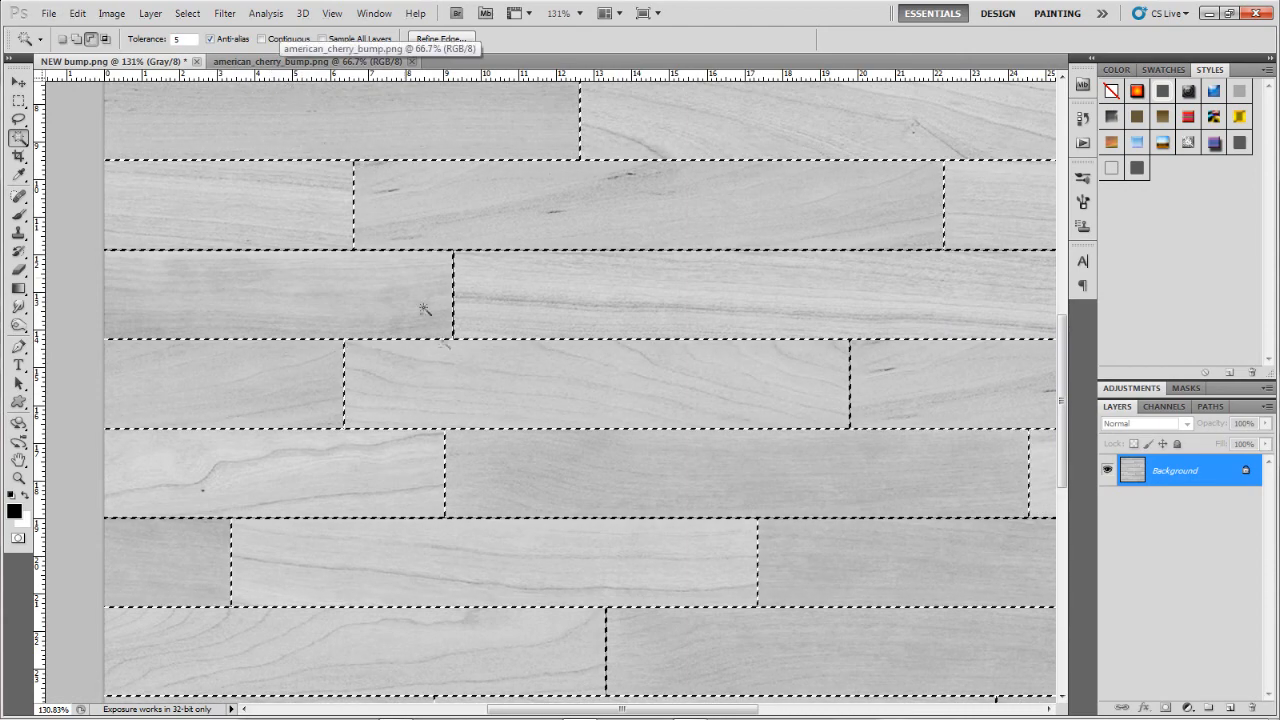
pyautogui.scroll(-3, 424, 309)
pyautogui.scroll(6, 440, 300)
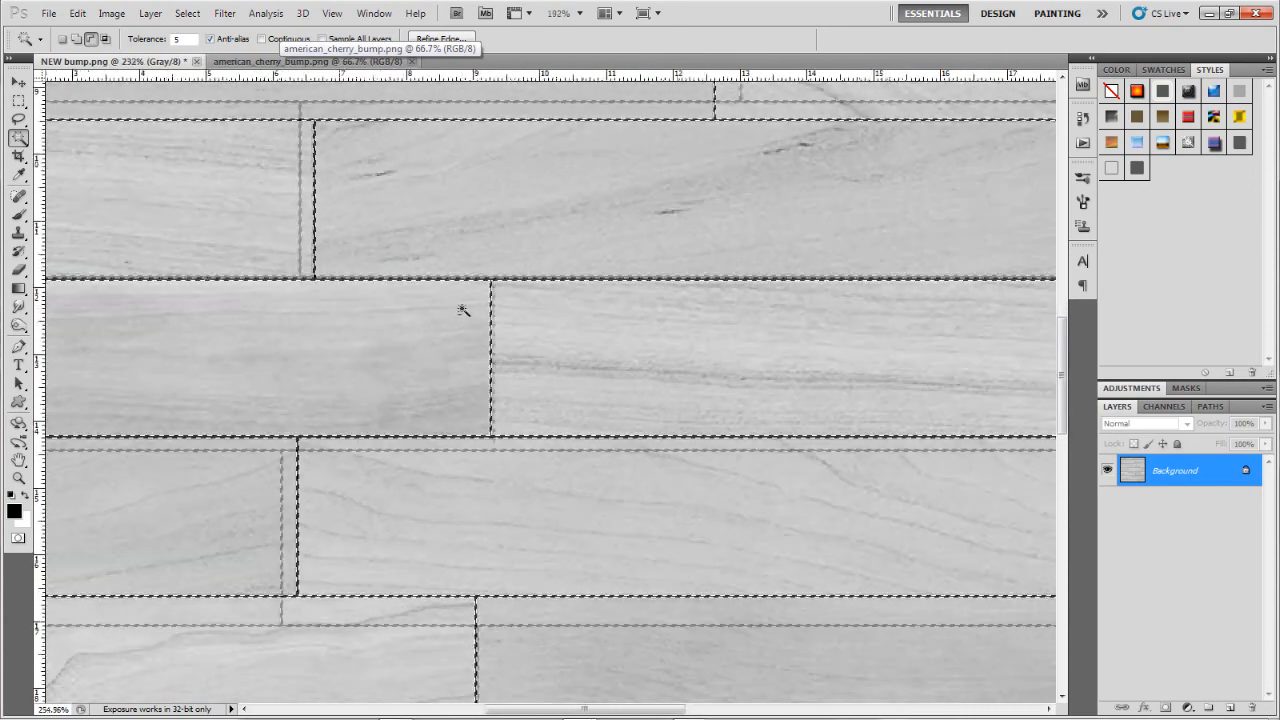
pyautogui.scroll(3, 463, 310)
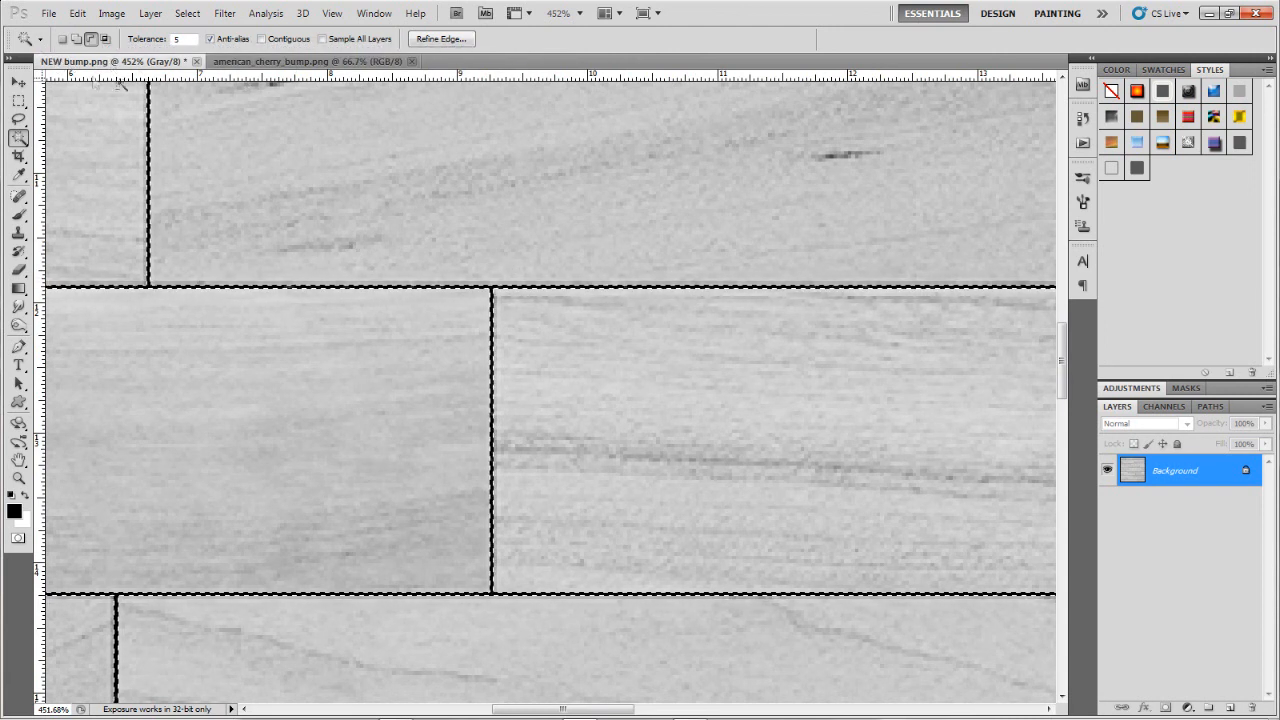
pyautogui.scroll(3, 443, 257)
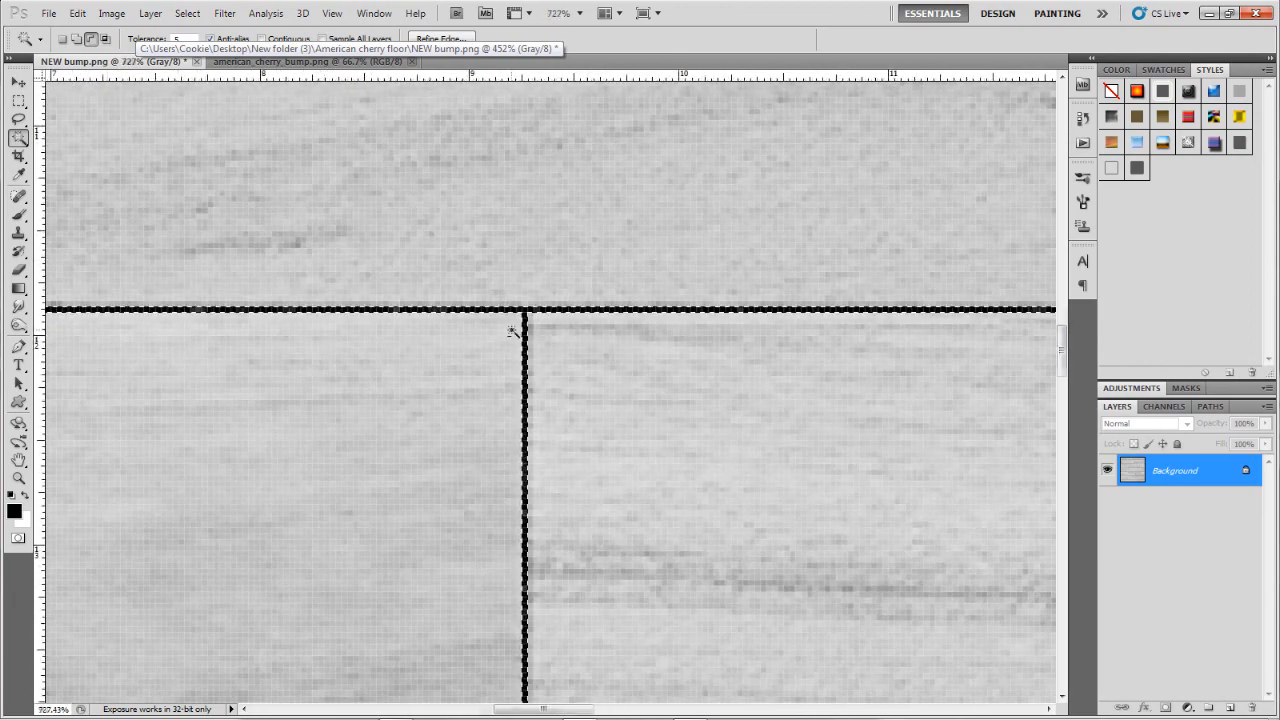
# - Copy the selected black seams from NEW bump.png and paste them as a new layer over the floor in american_cherry_bump.png
pyautogui.scroll(1, 511, 331)
pyautogui.scroll(-3, 530, 320)
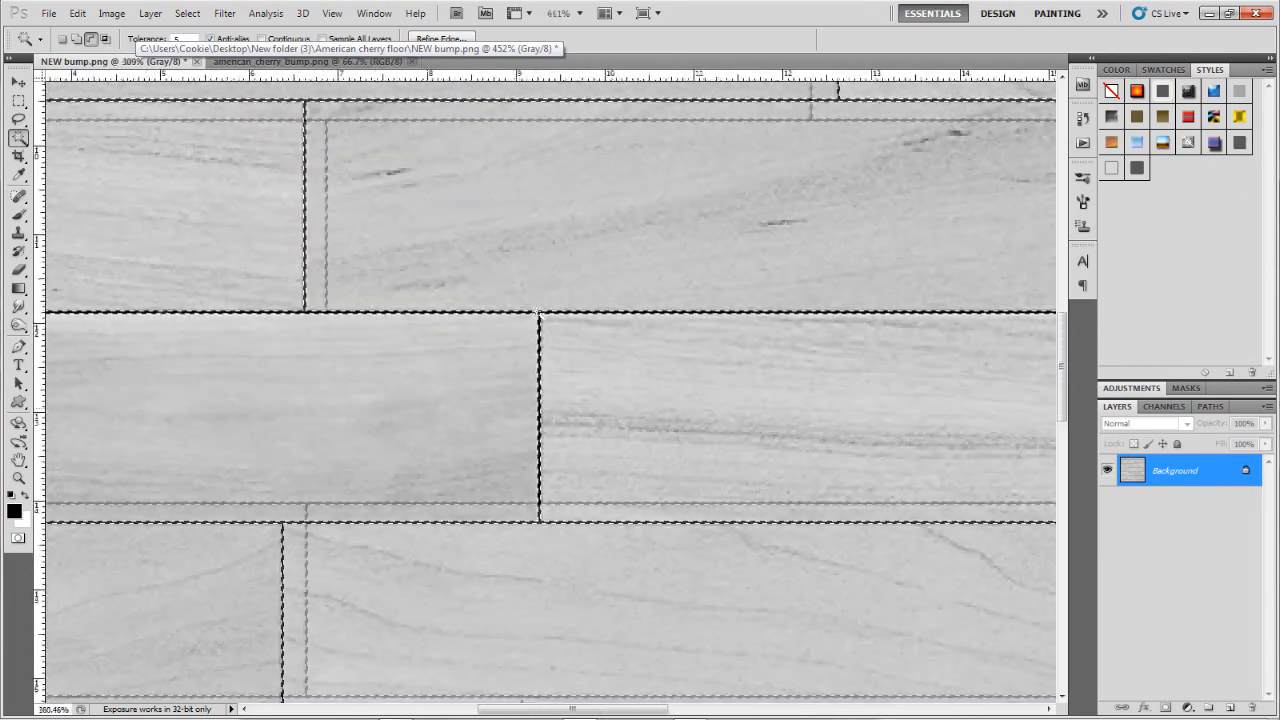
pyautogui.scroll(-7, 537, 313)
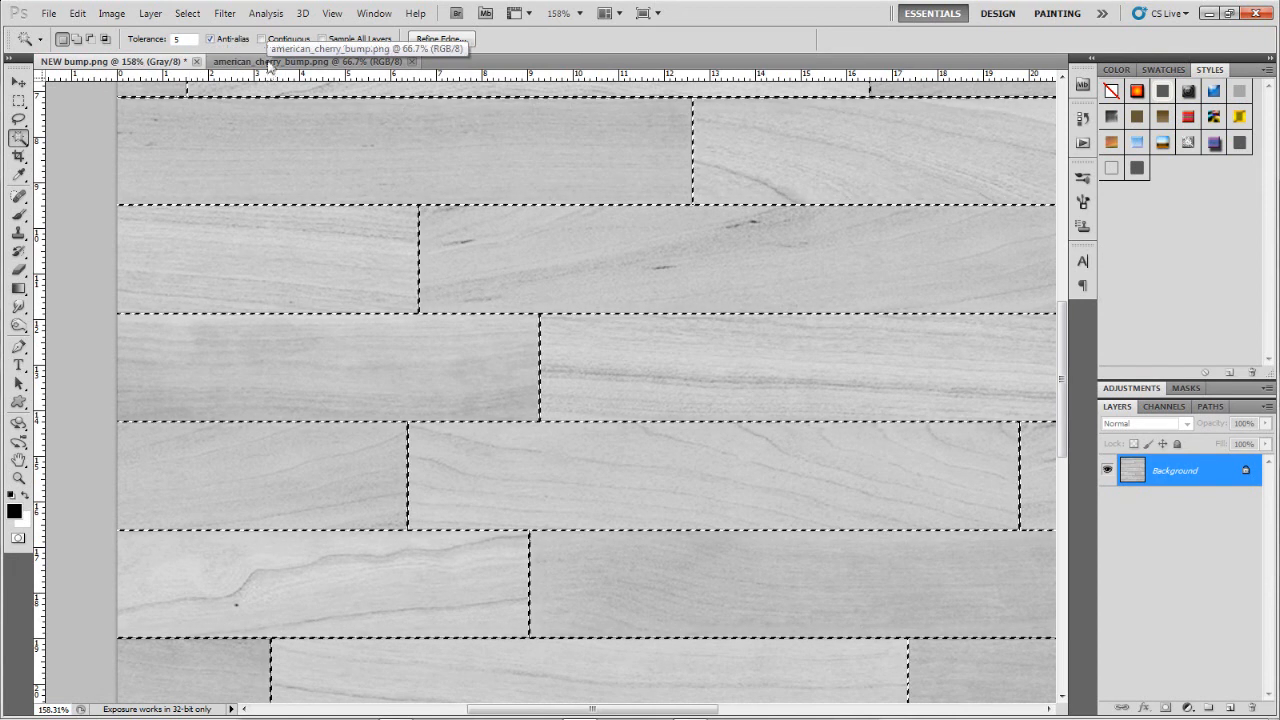
pyautogui.click(300, 62)
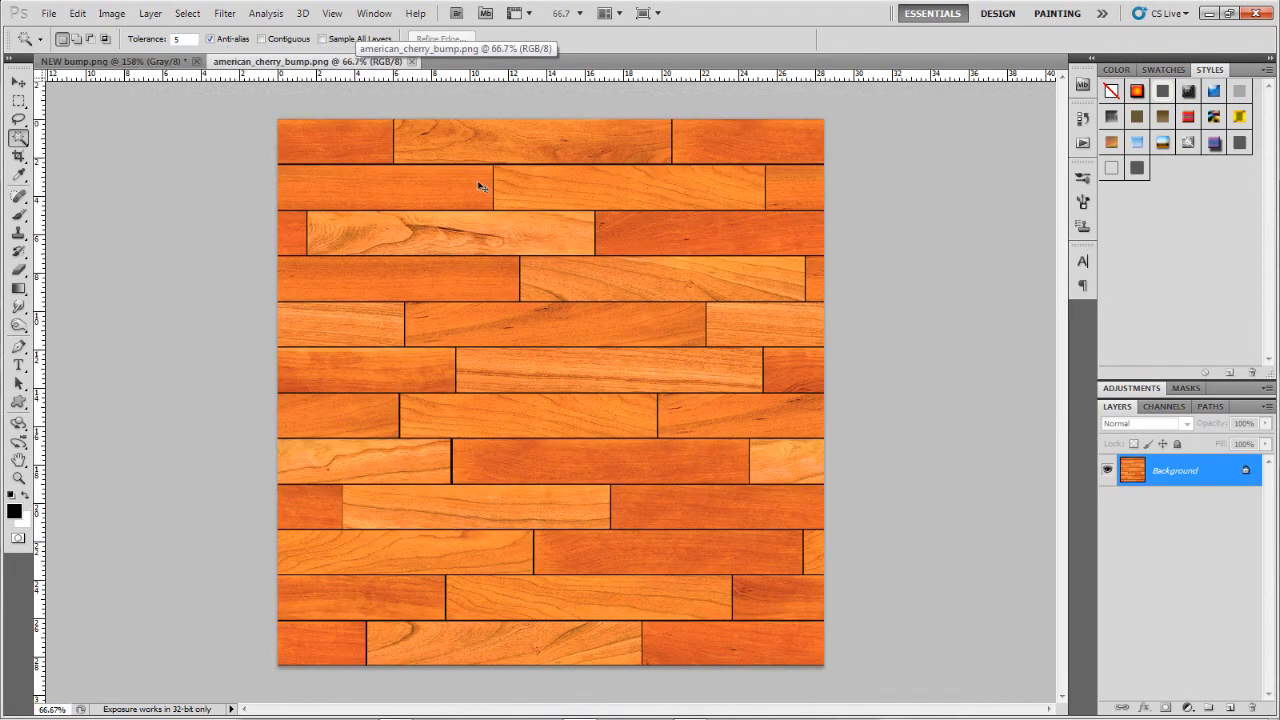
pyautogui.hotkey('ctrl', 'j')
# - Try moving and rotating the pasted seam layer with Free Transform, and restore its alignment with the floor
pyautogui.hotkey('ctrl', 't')
pyautogui.moveTo(699, 274); pyautogui.dragTo(442, 237)
pyautogui.hotkey('ctrl', 'z')
pyautogui.scroll(2, 402, 158)
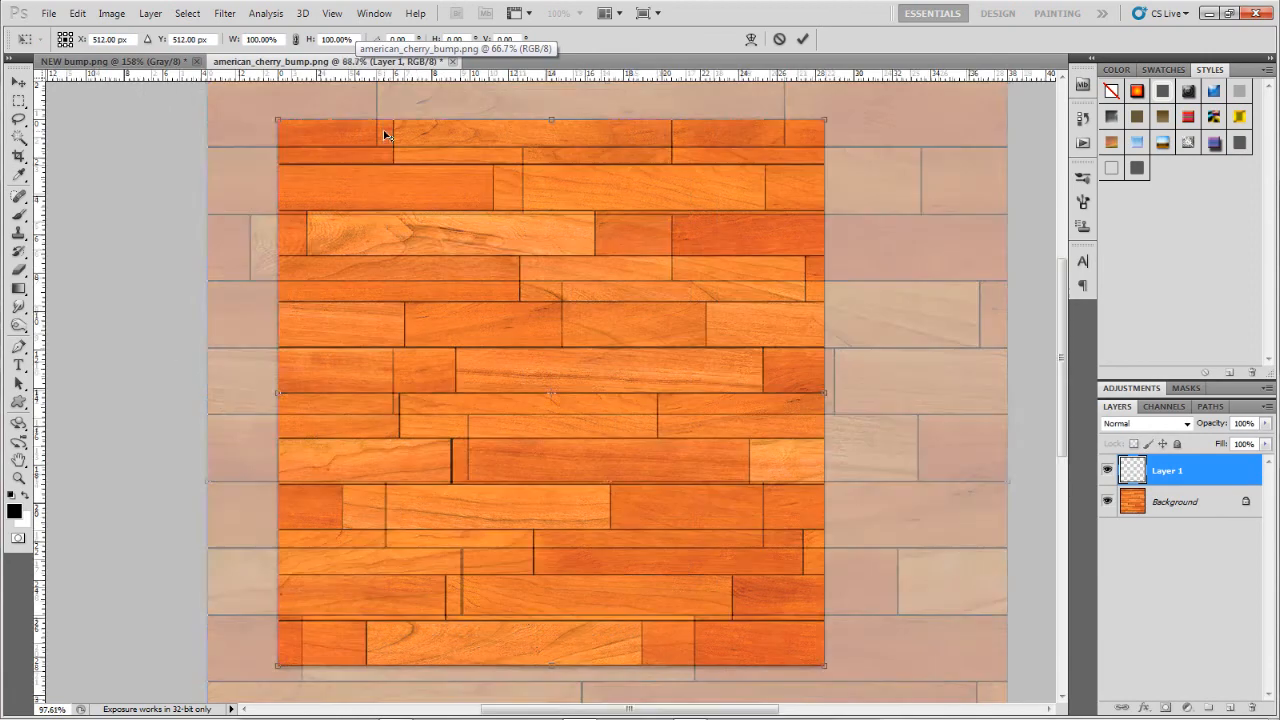
pyautogui.scroll(8, 384, 132)
pyautogui.scroll(-11, 546, 276)
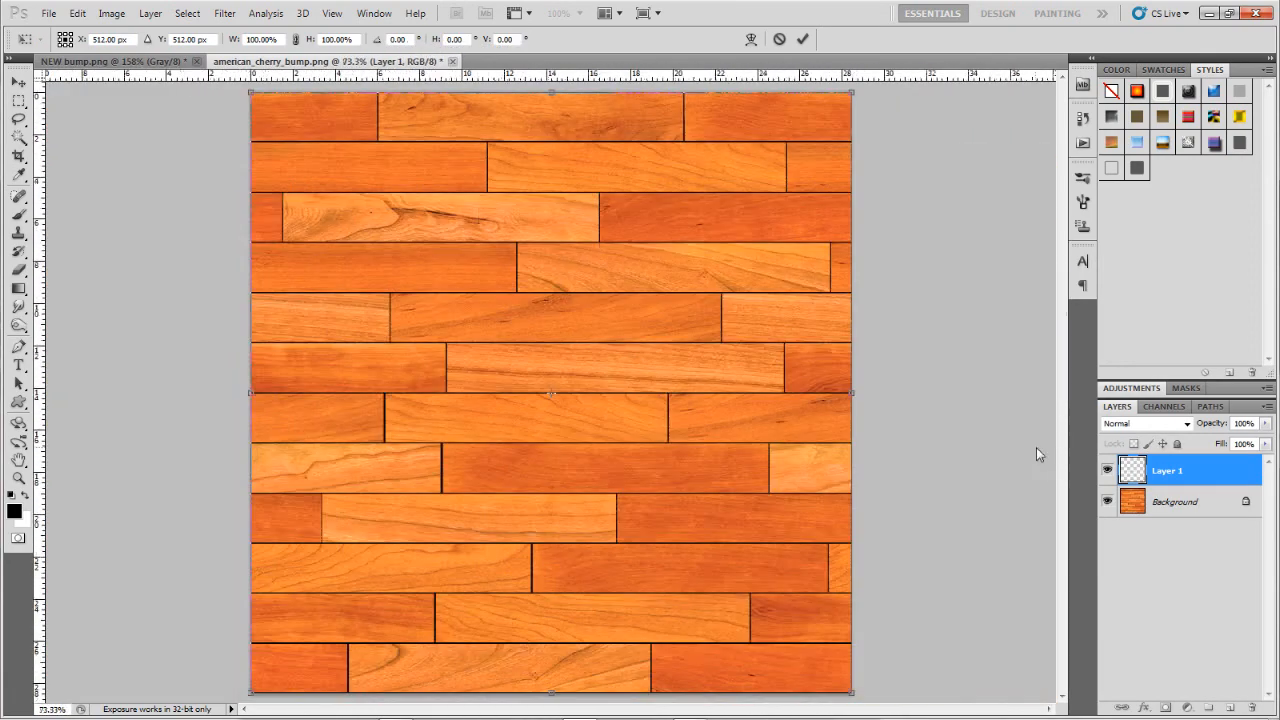
pyautogui.hotkey('alt', 'space')
pyautogui.press('Escape')
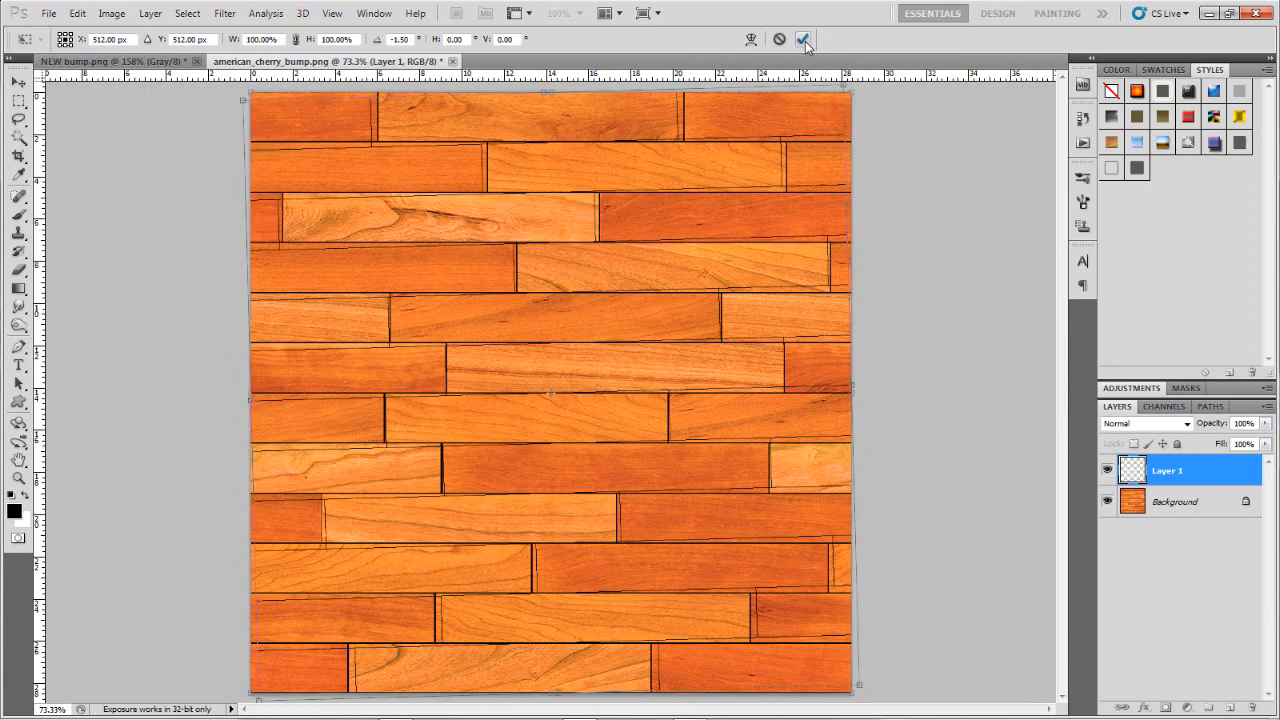
pyautogui.click(802, 39)
# - Examine how the pasted seam layer lines up with the plank edges, both at individual joints and across the whole floor texture
pyautogui.scroll(20, 480, 143)
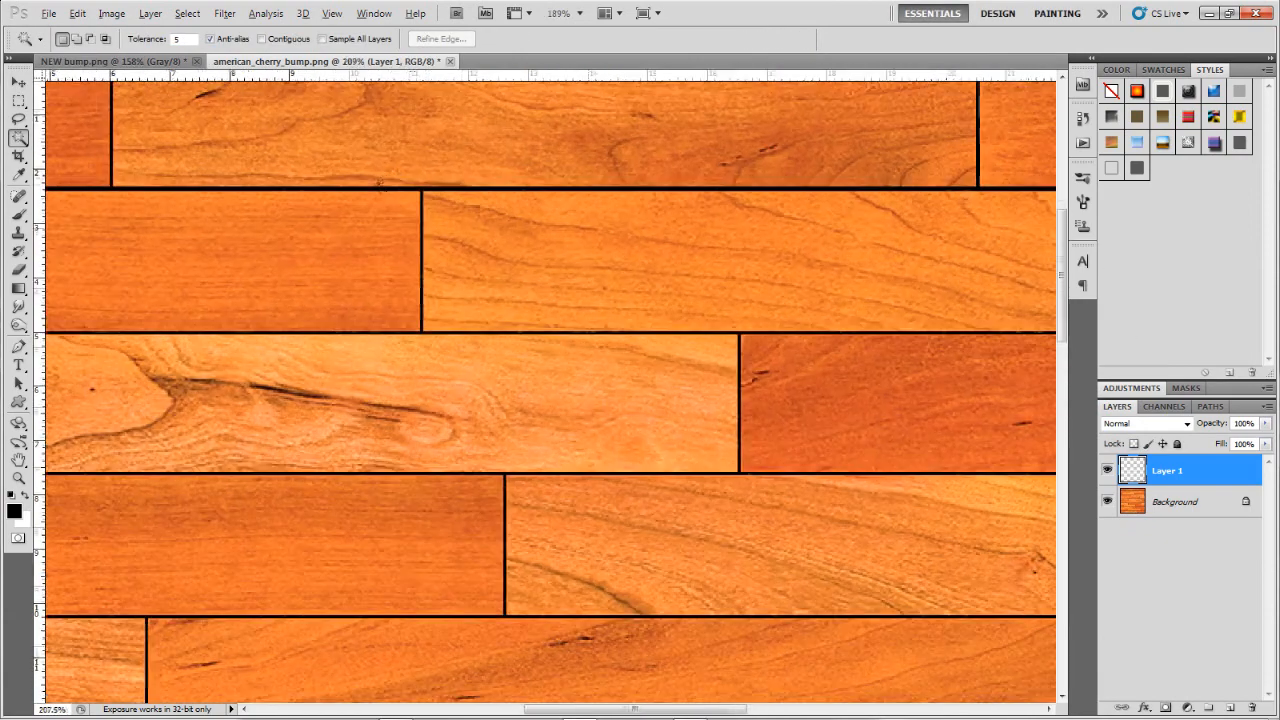
pyautogui.scroll(-20, 415, 204)
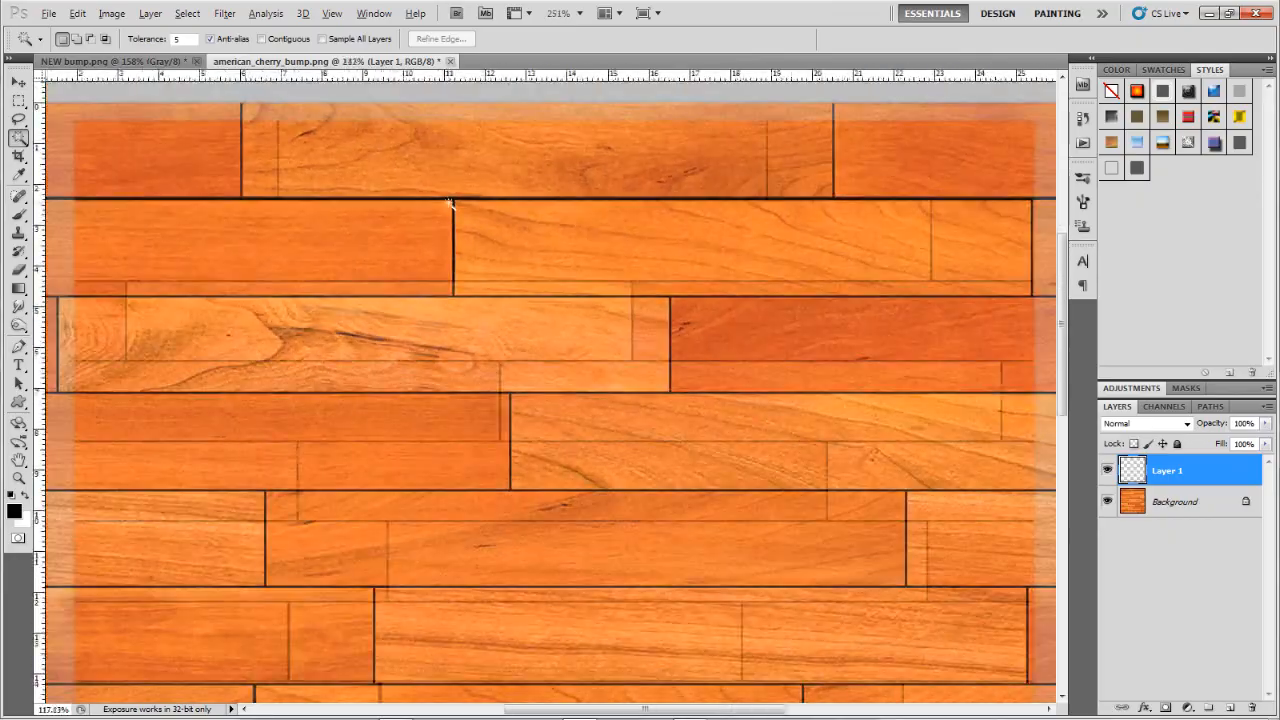
pyautogui.scroll(5, 462, 240)
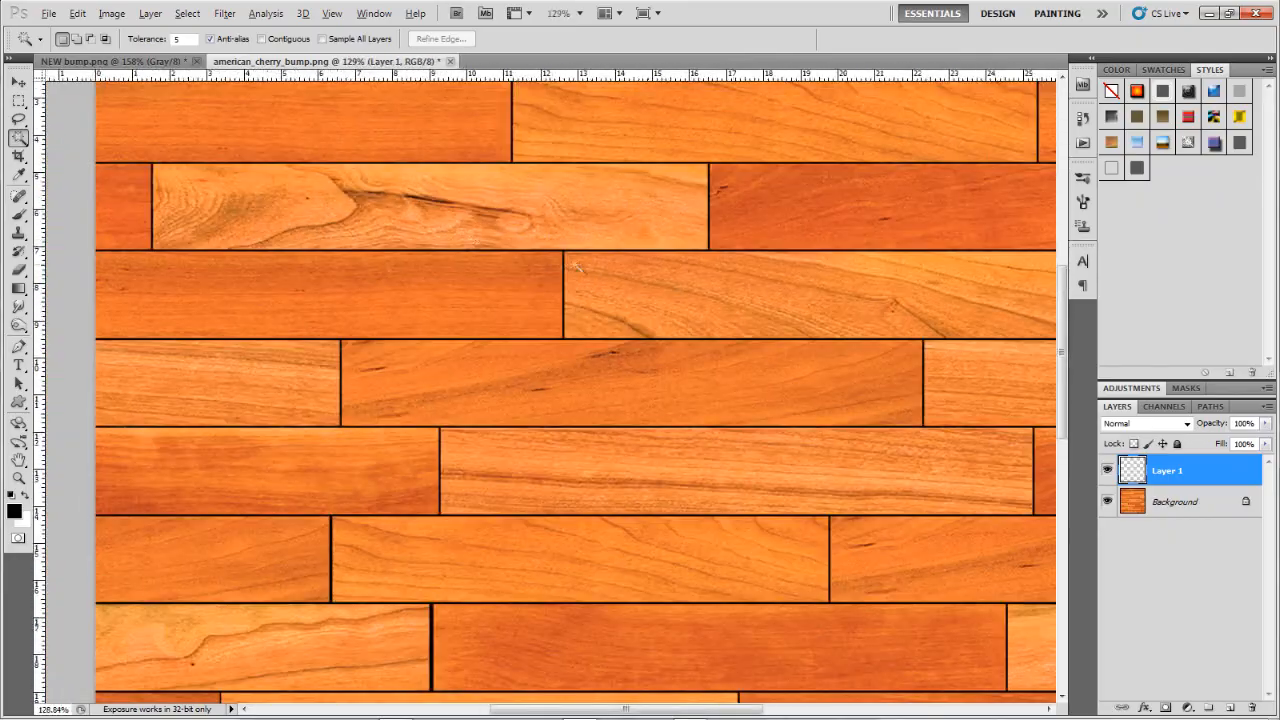
pyautogui.scroll(20, 578, 266)
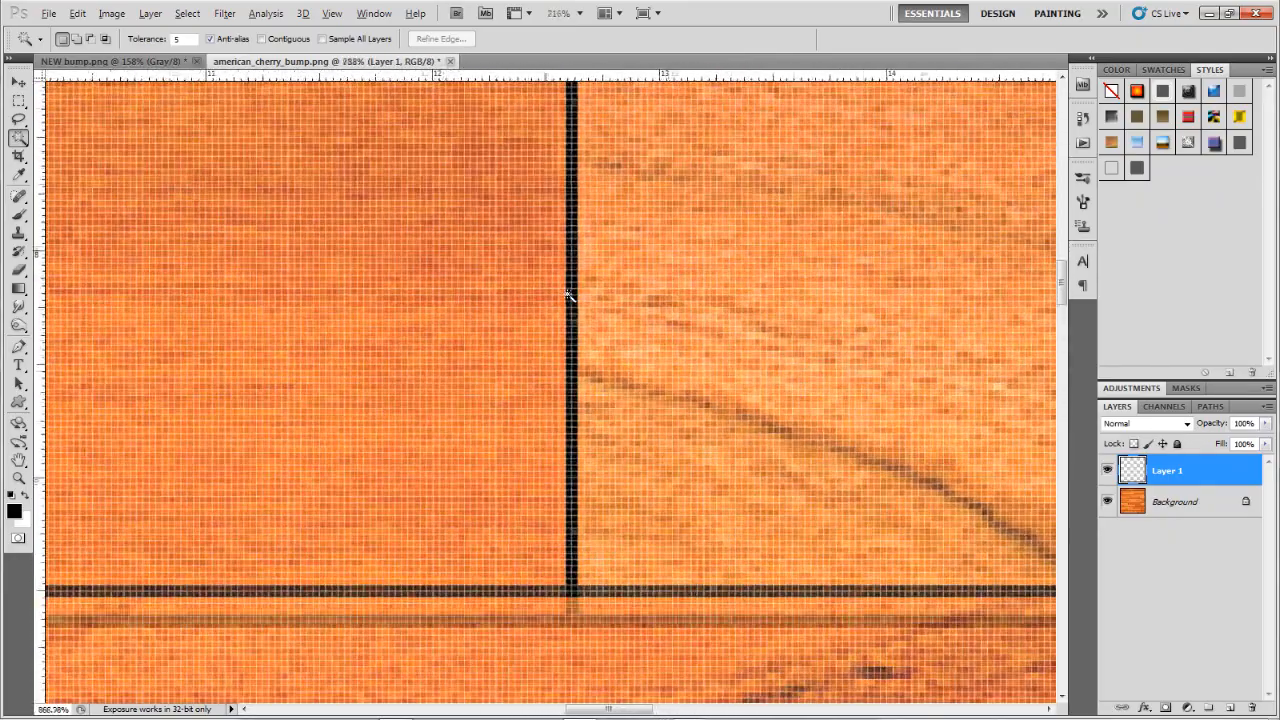
pyautogui.scroll(1, 568, 296)
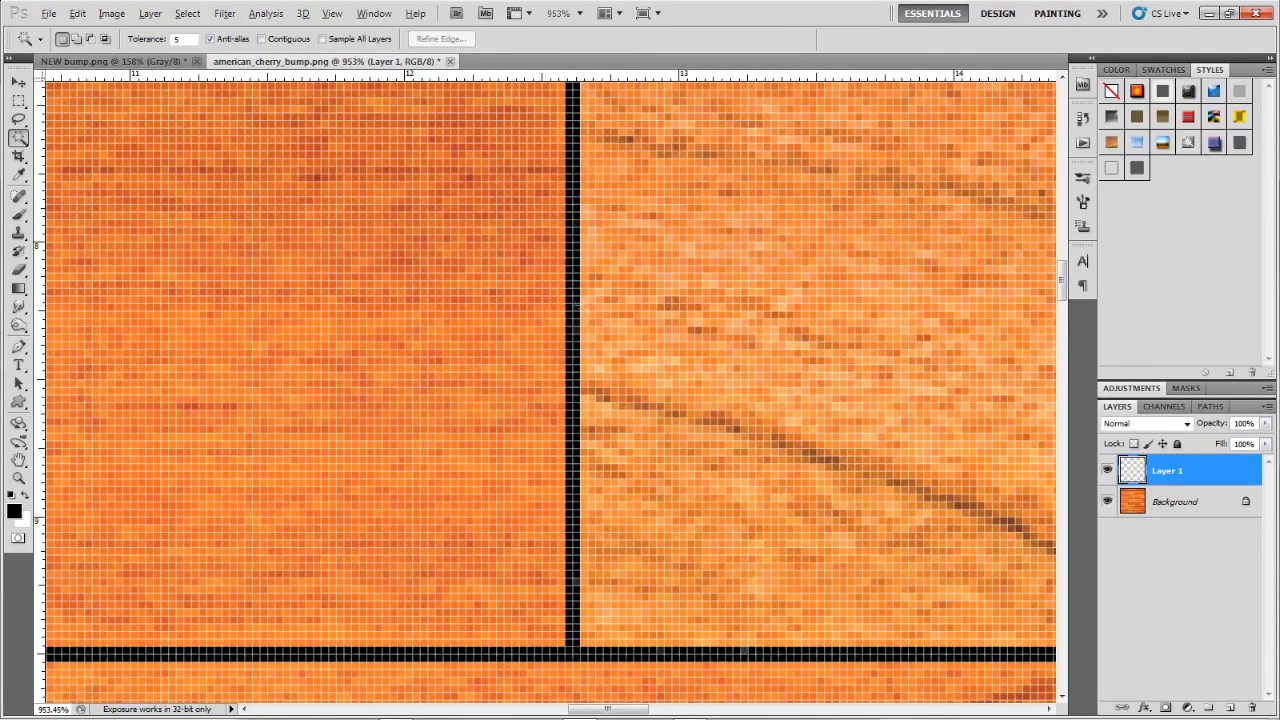
pyautogui.scroll(-5, 578, 296)
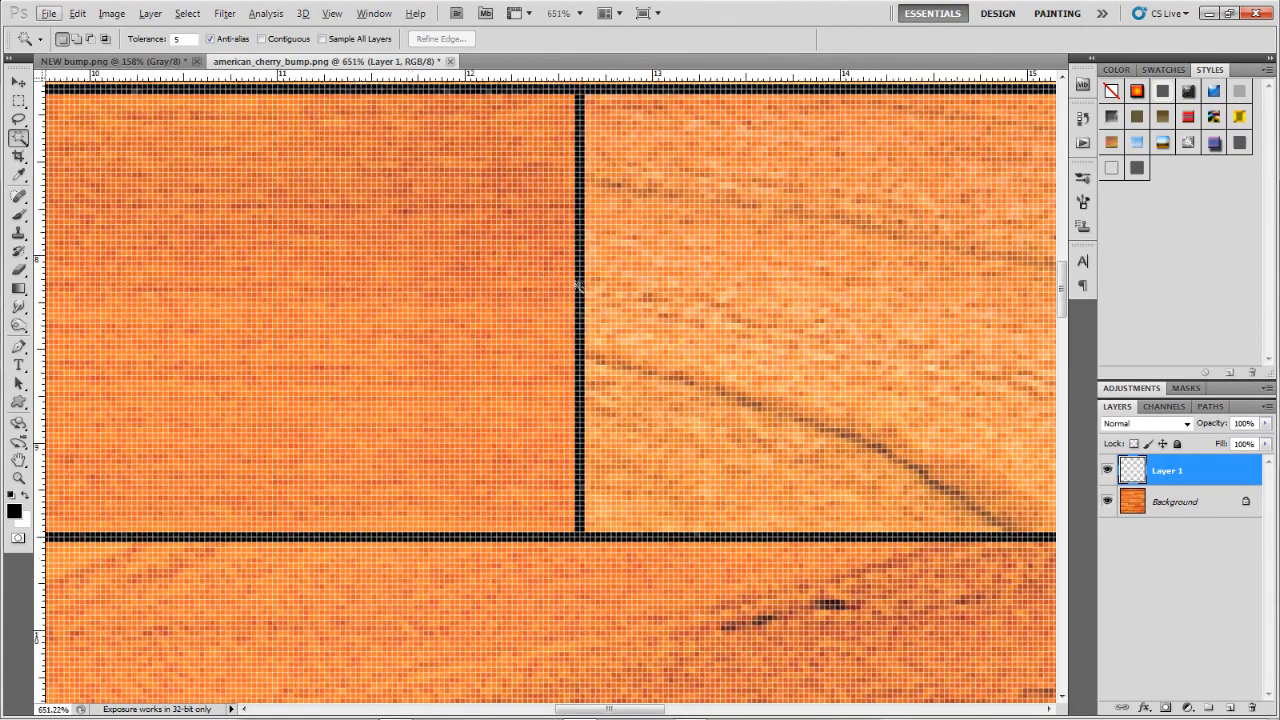
pyautogui.scroll(-18, 591, 279)
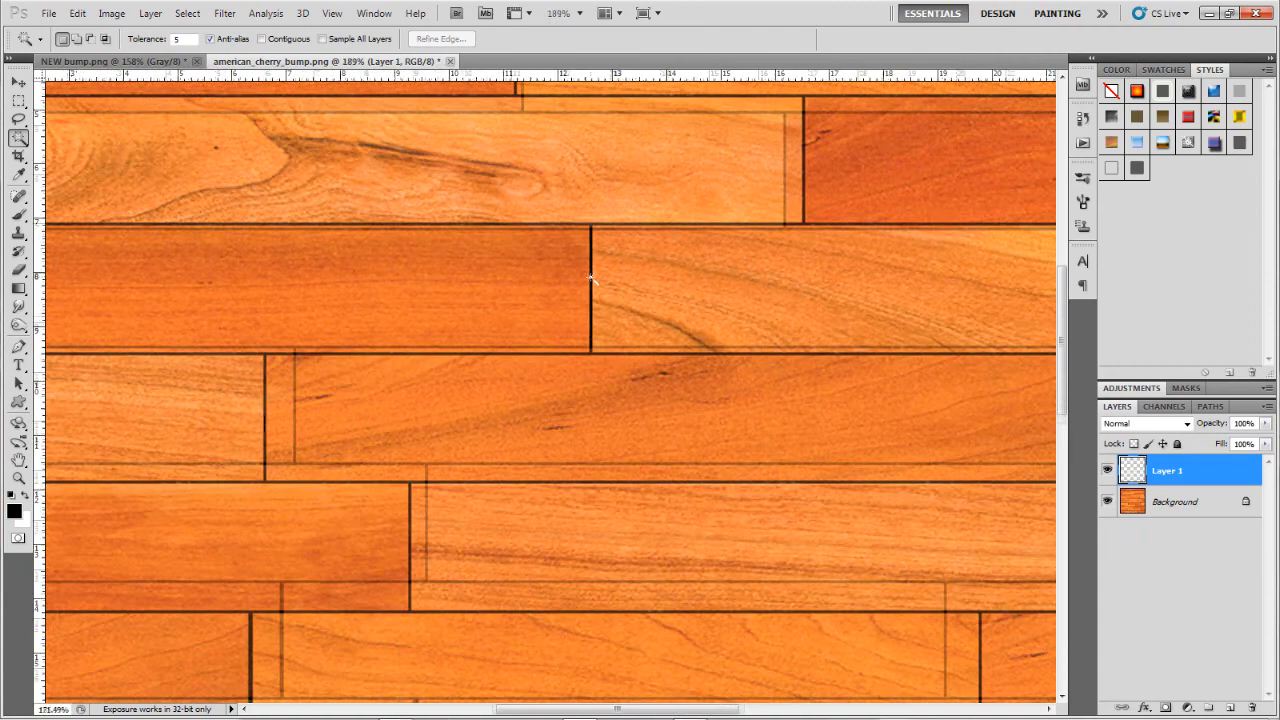
pyautogui.scroll(6, 591, 281)
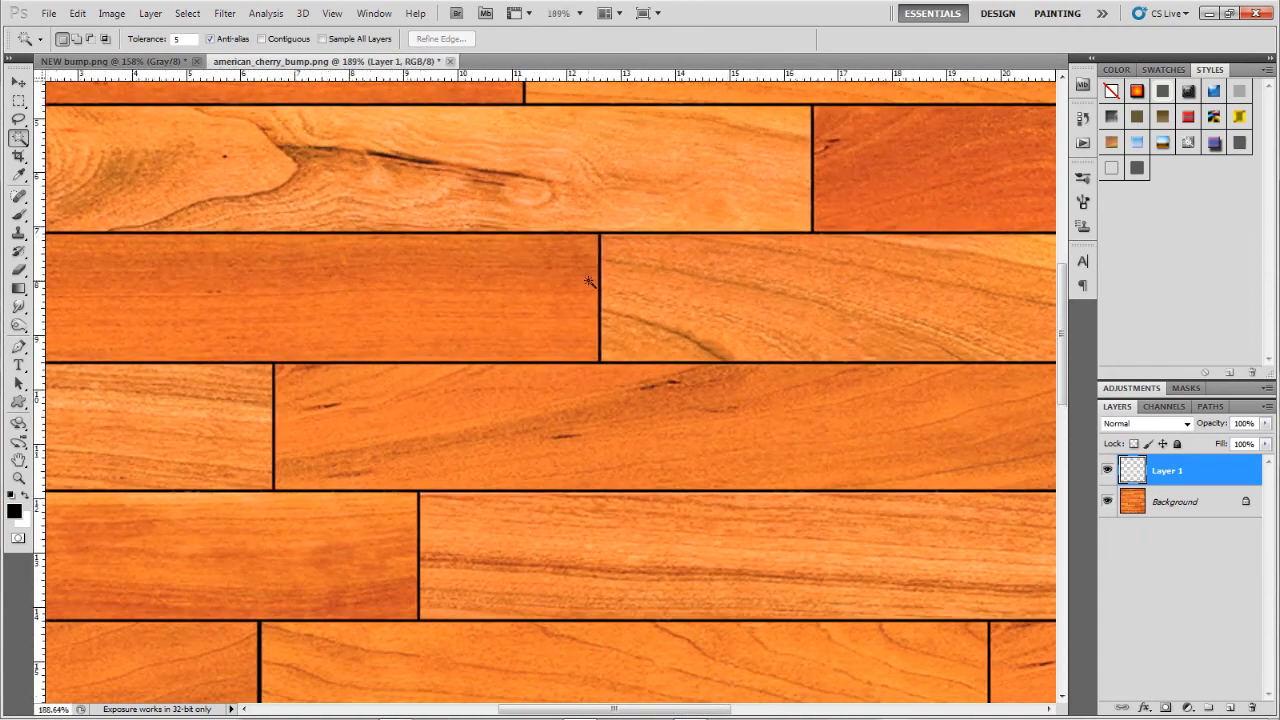
pyautogui.scroll(-15, 621, 295)
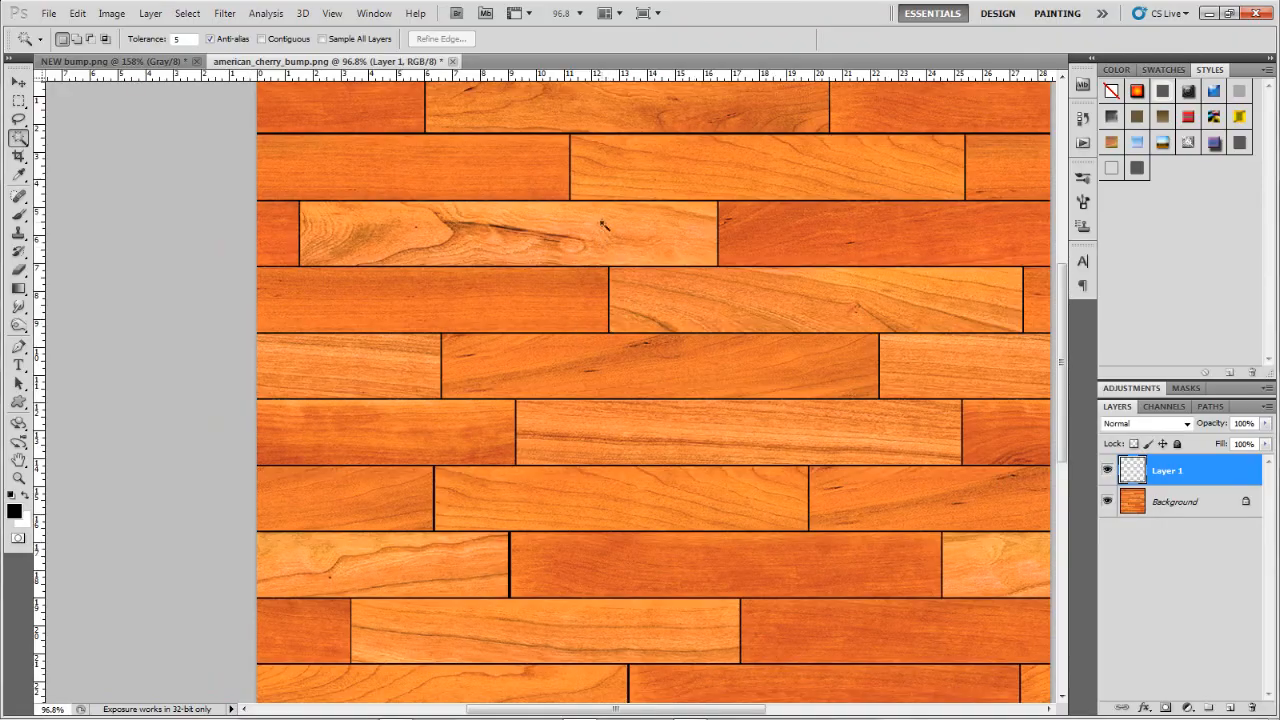
pyautogui.scroll(20, 603, 226)
pyautogui.scroll(-20, 610, 282)
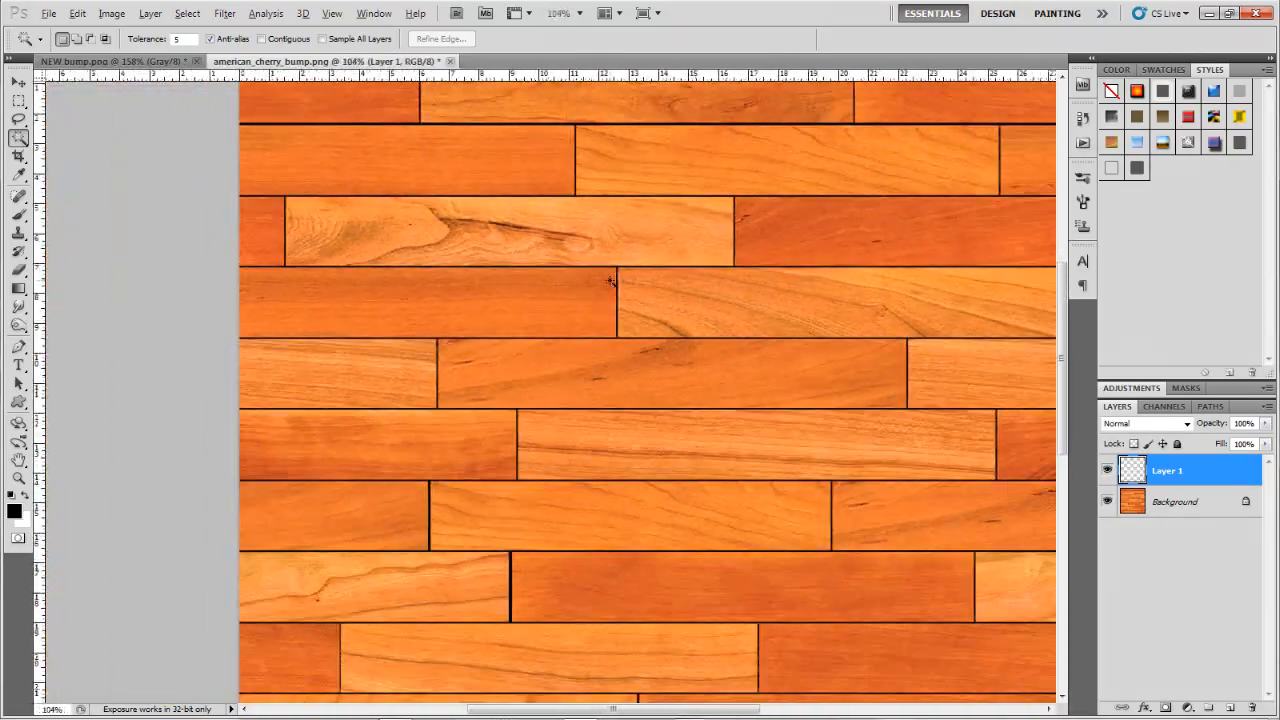
pyautogui.scroll(-2, 610, 282)
pyautogui.scroll(14, 601, 303)
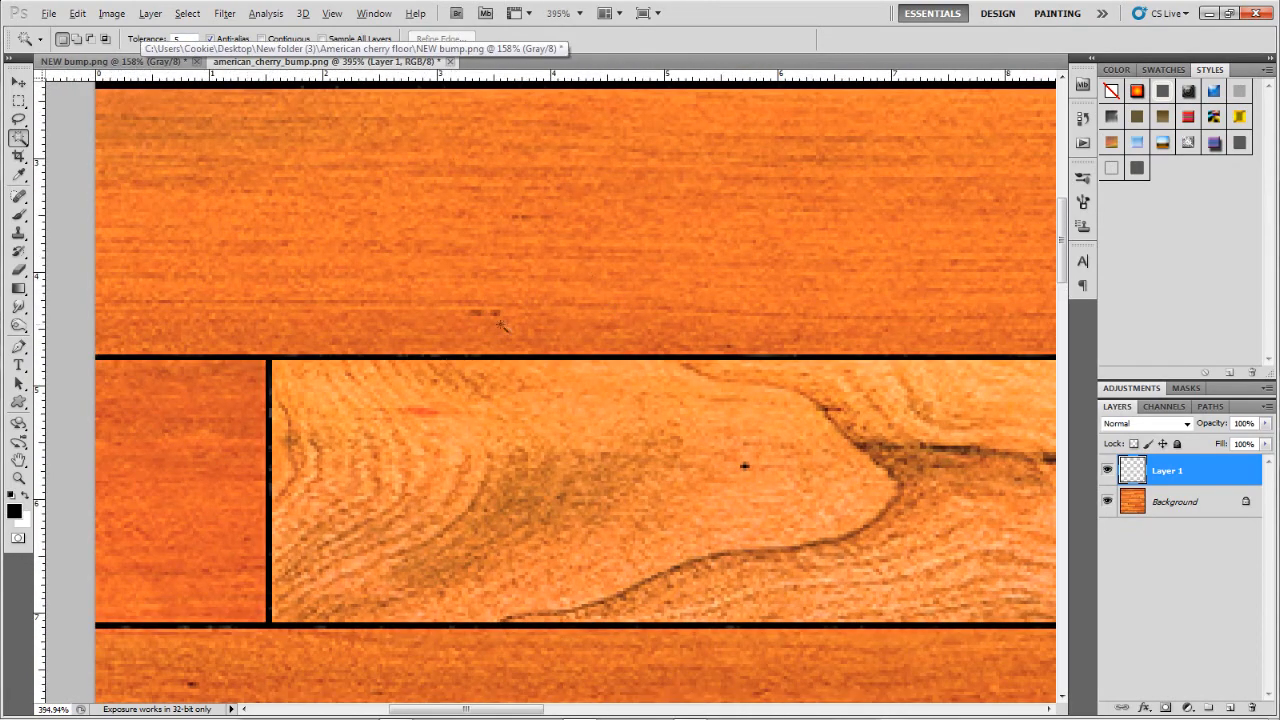
pyautogui.scroll(-8, 501, 325)
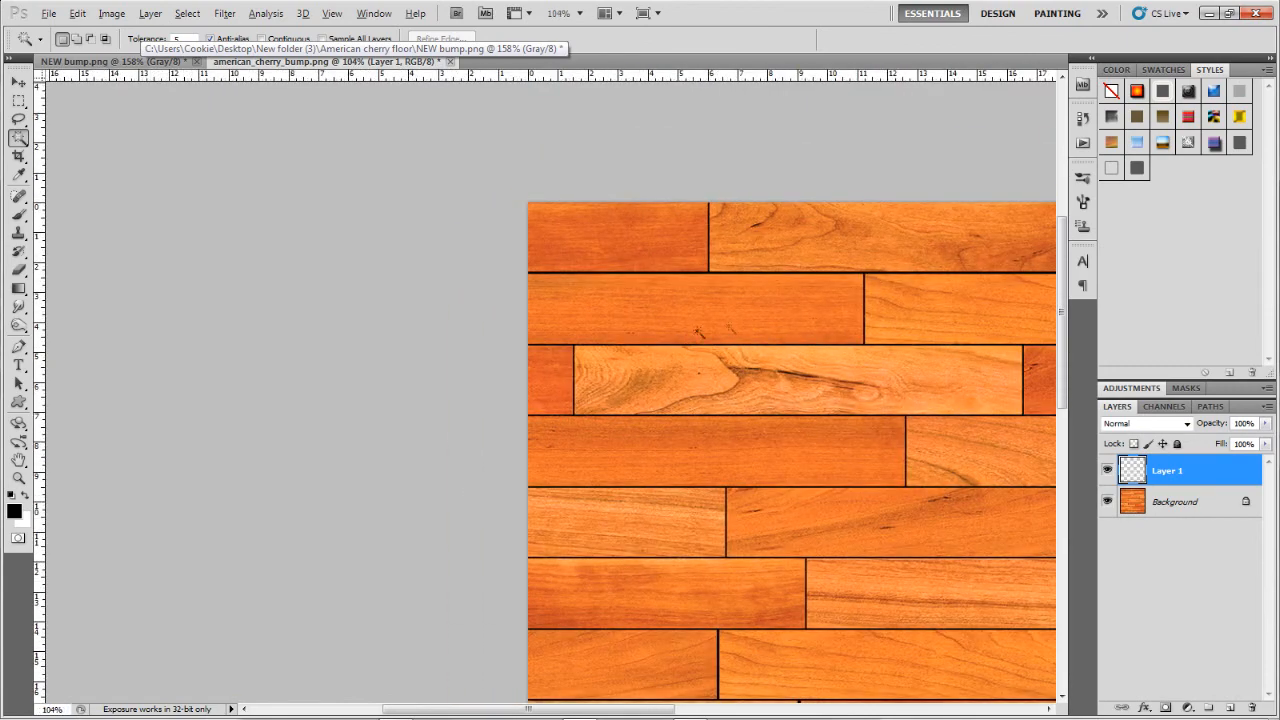
pyautogui.scroll(-2, 817, 323)
pyautogui.scroll(5, 573, 271)
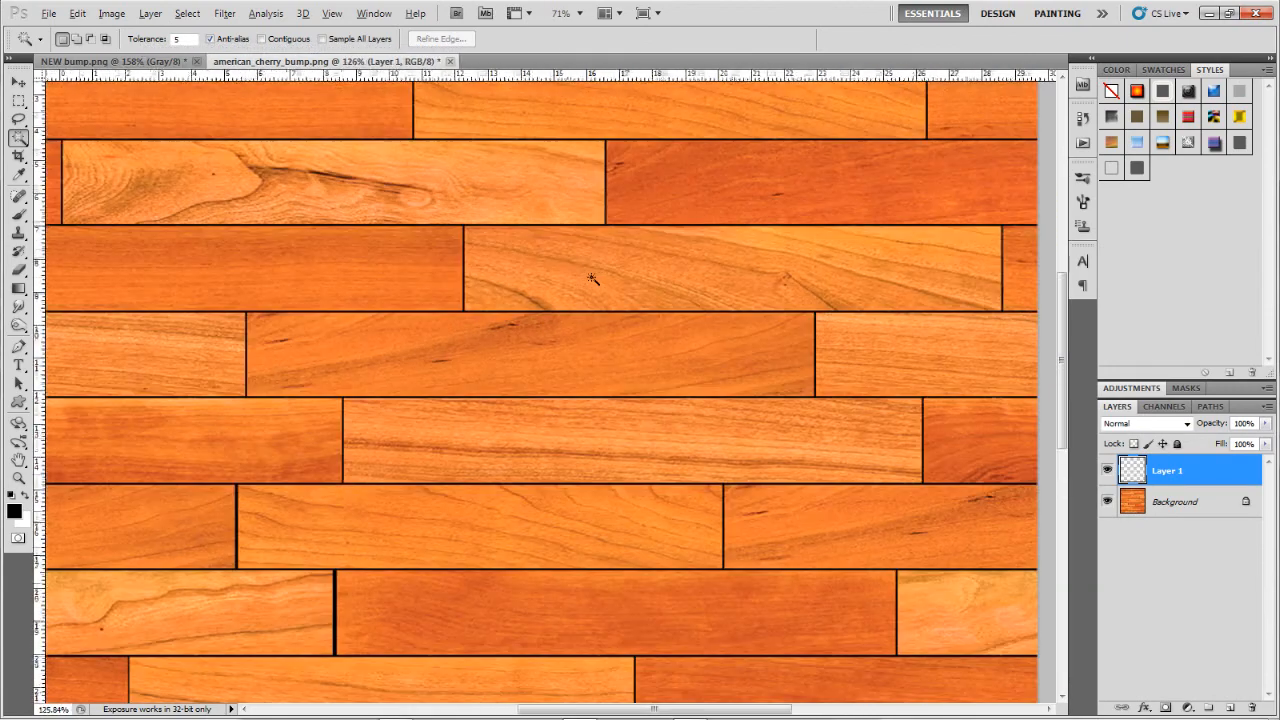
pyautogui.scroll(9, 467, 190)
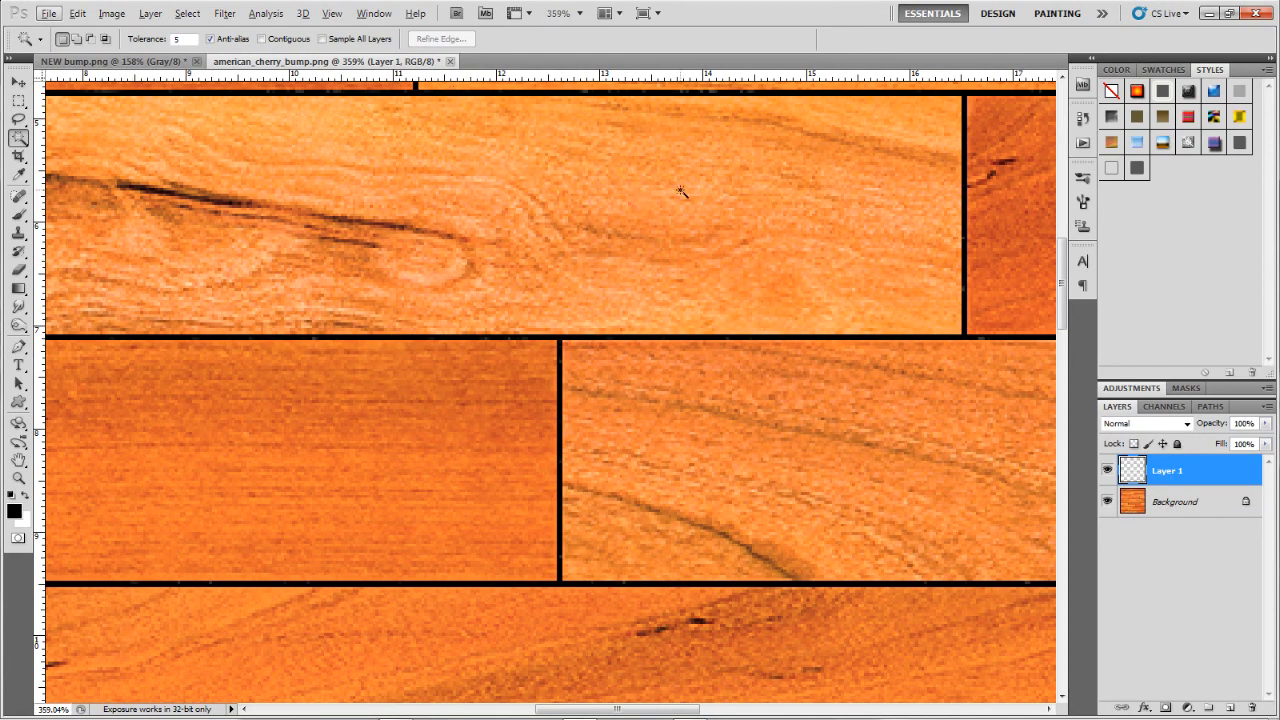
pyautogui.scroll(-9, 681, 191)
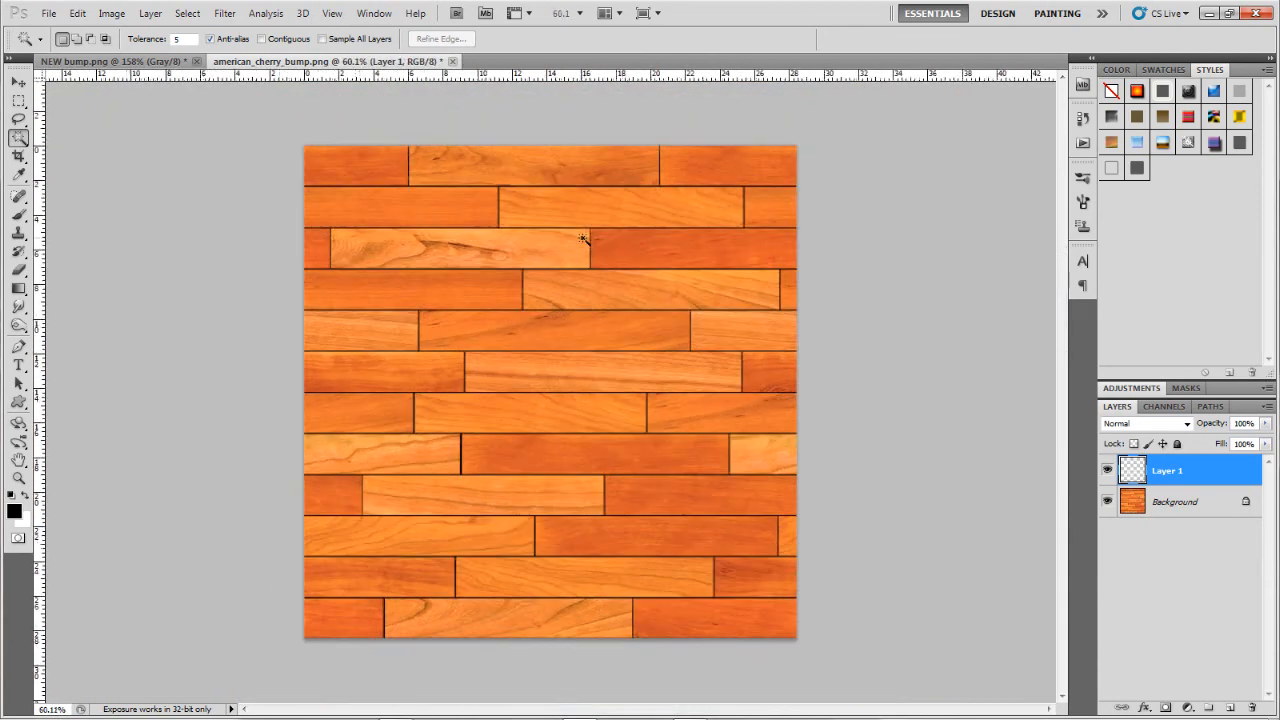
pyautogui.scroll(5, 560, 288)
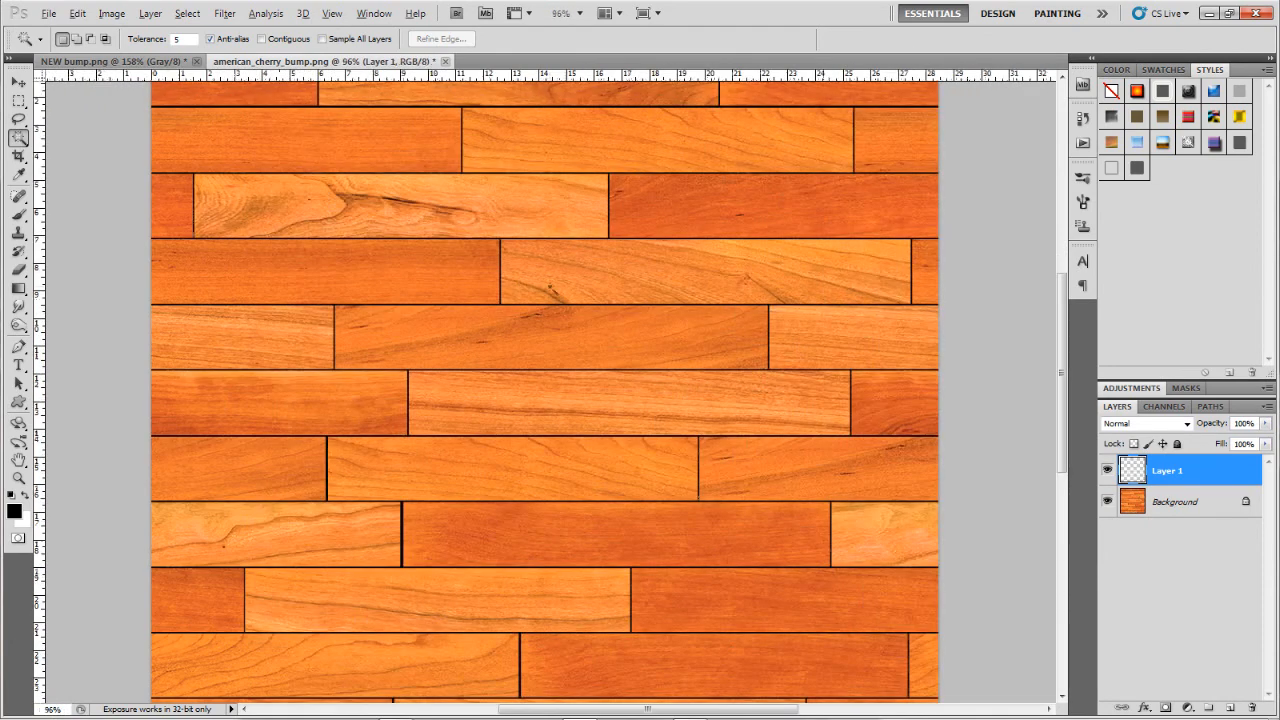
pyautogui.scroll(-2, 556, 290)
# - Try shifting the seam layer away from the planks with Free Transform, and cancel the move
pyautogui.click(1191, 500)
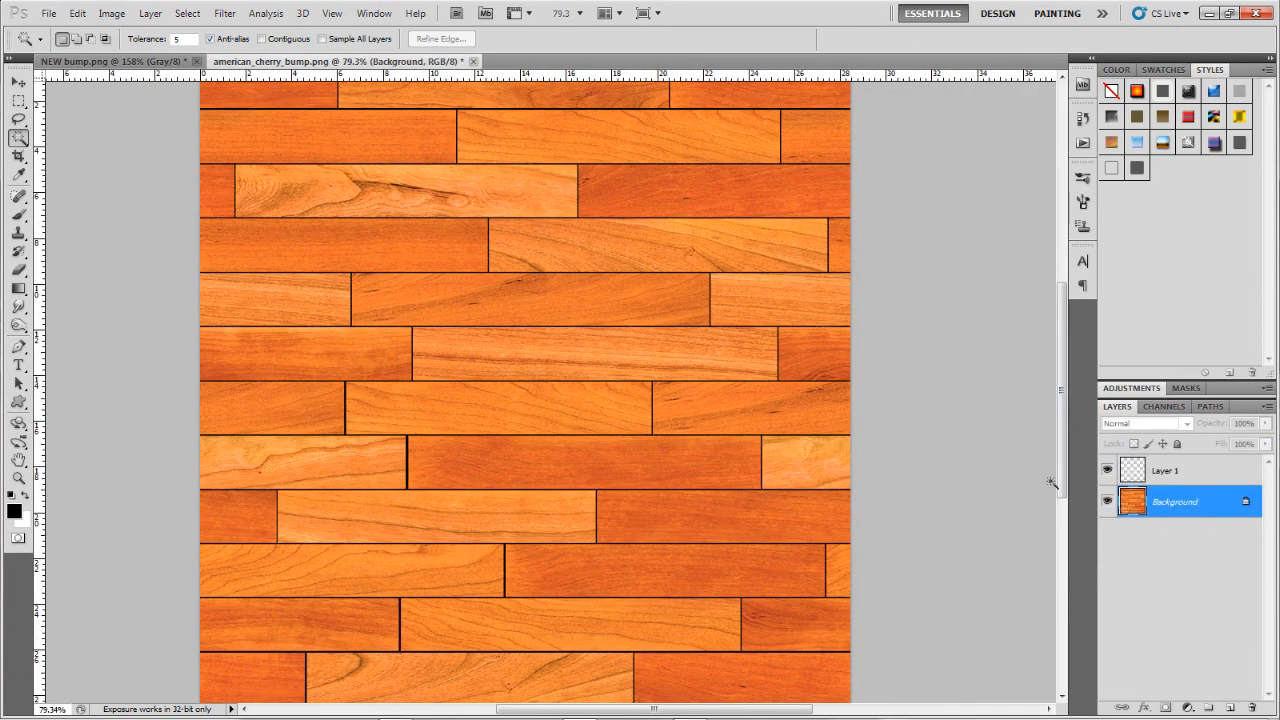
pyautogui.click(1165, 470)
pyautogui.hotkey('ctrl', 't')
pyautogui.moveTo(353, 279); pyautogui.dragTo(489, 293)
pyautogui.press('Escape')
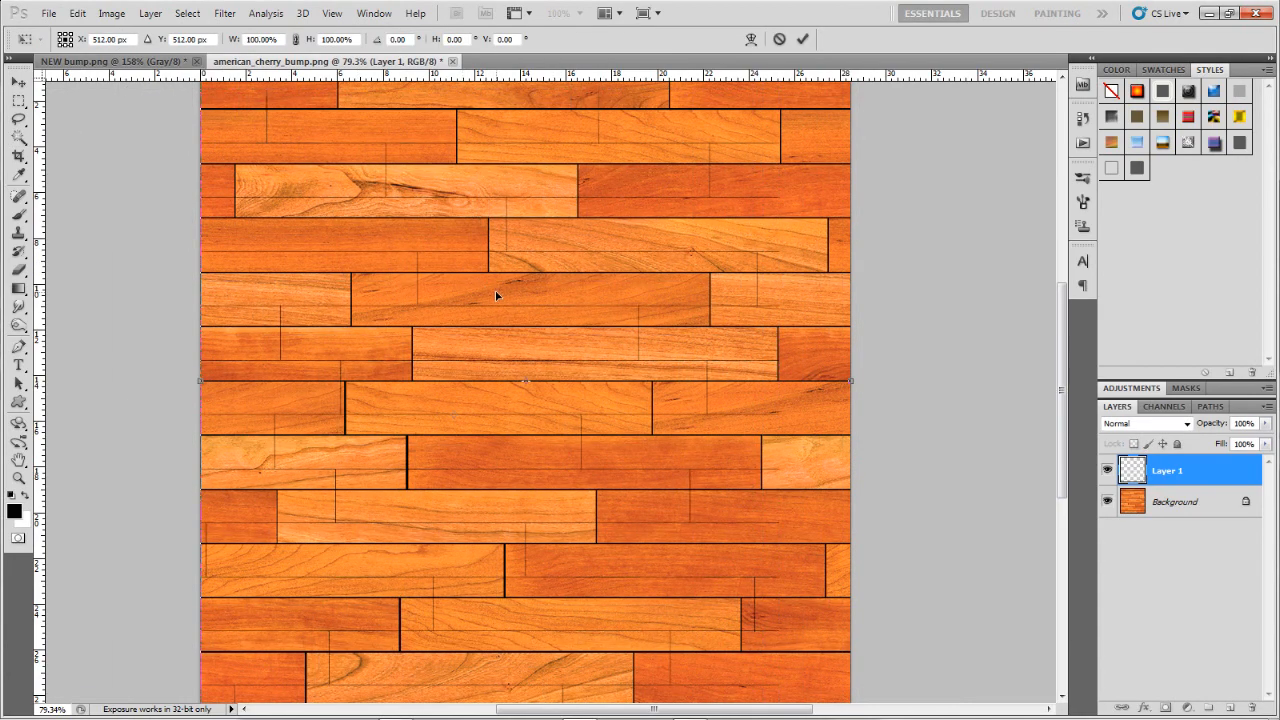
pyautogui.press('w')
# - Convert the locked Background of american_cherry_bump.png into a regular editable layer
pyautogui.click(1195, 505)
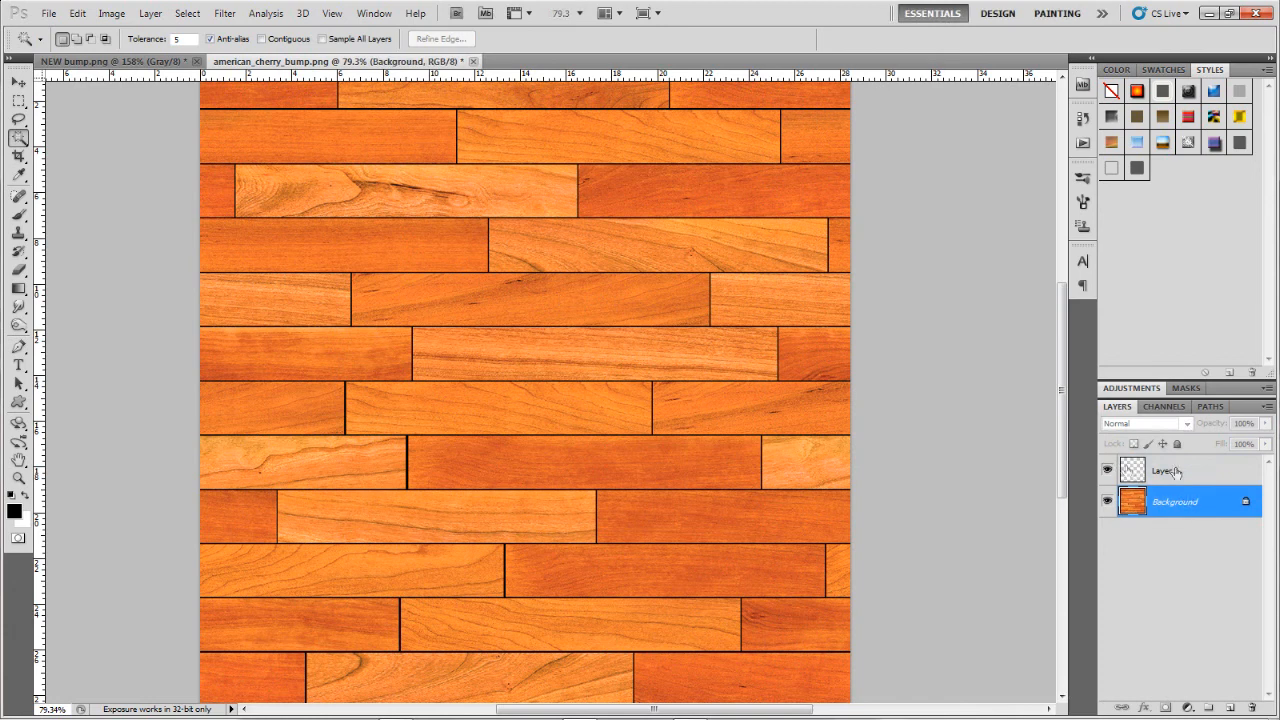
pyautogui.doubleClick(1224, 502)
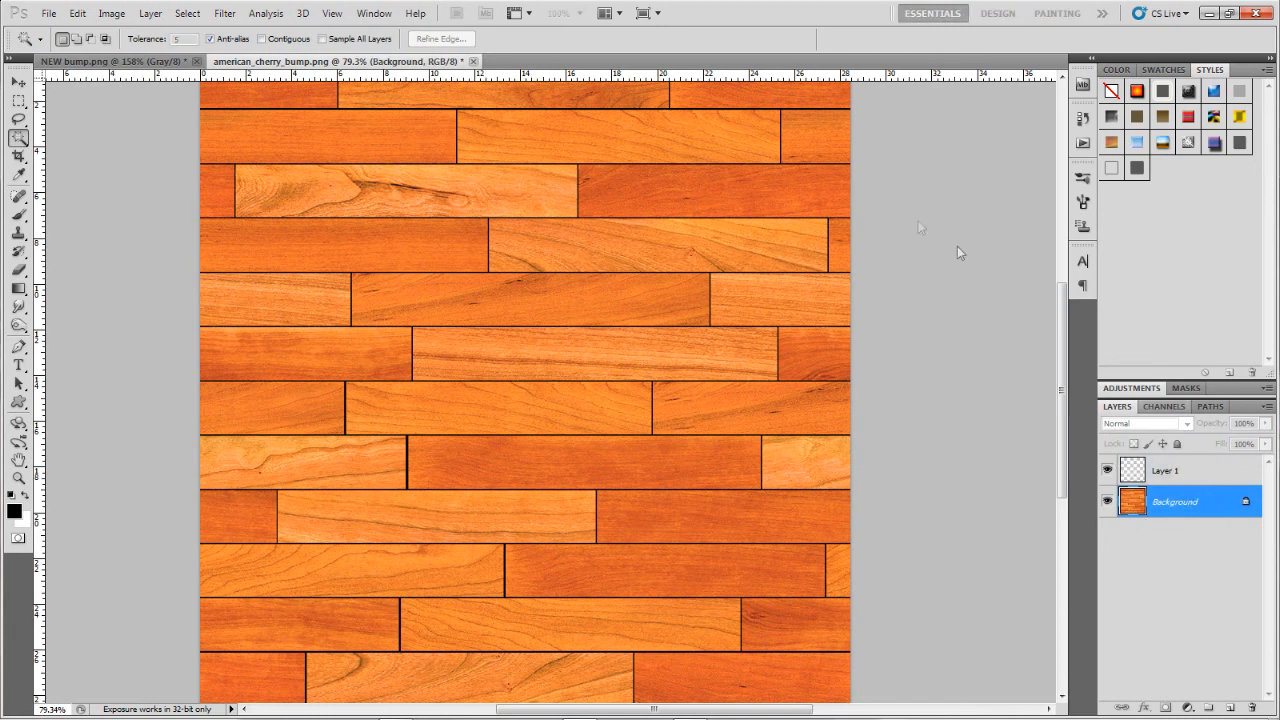
pyautogui.press('Return')
pyautogui.click(110, 13)
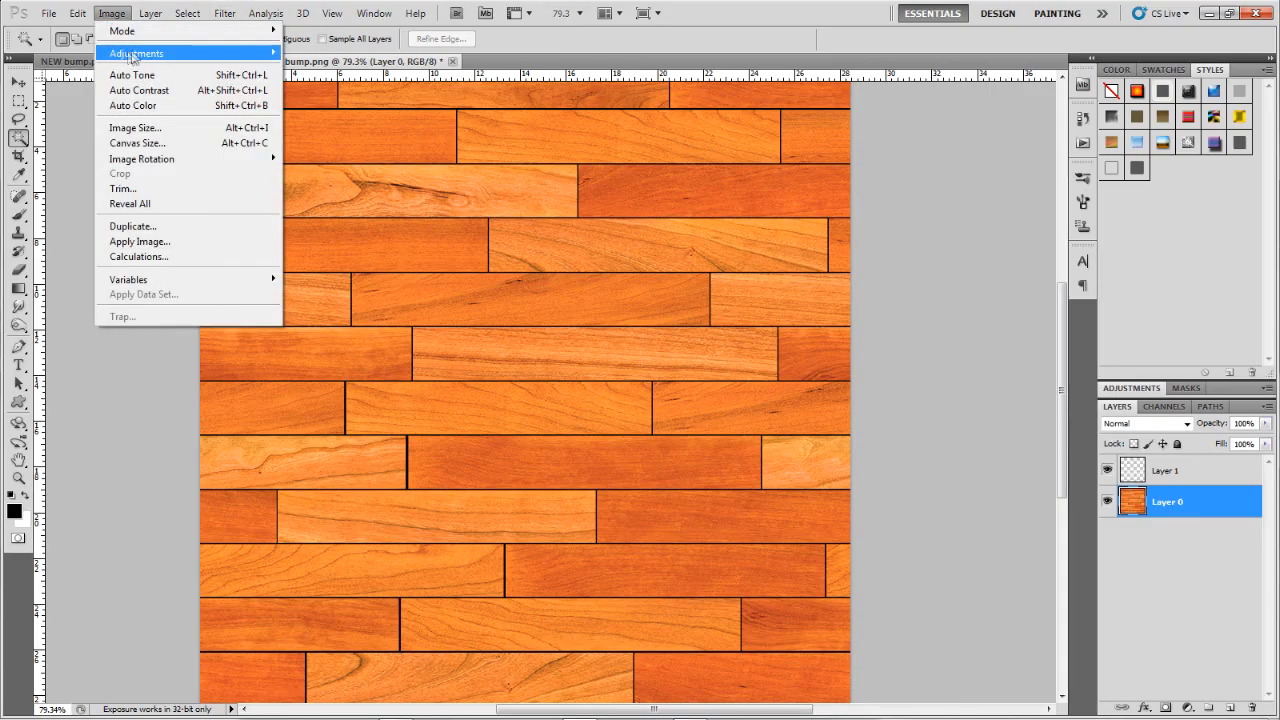
pyautogui.moveTo(146, 54)
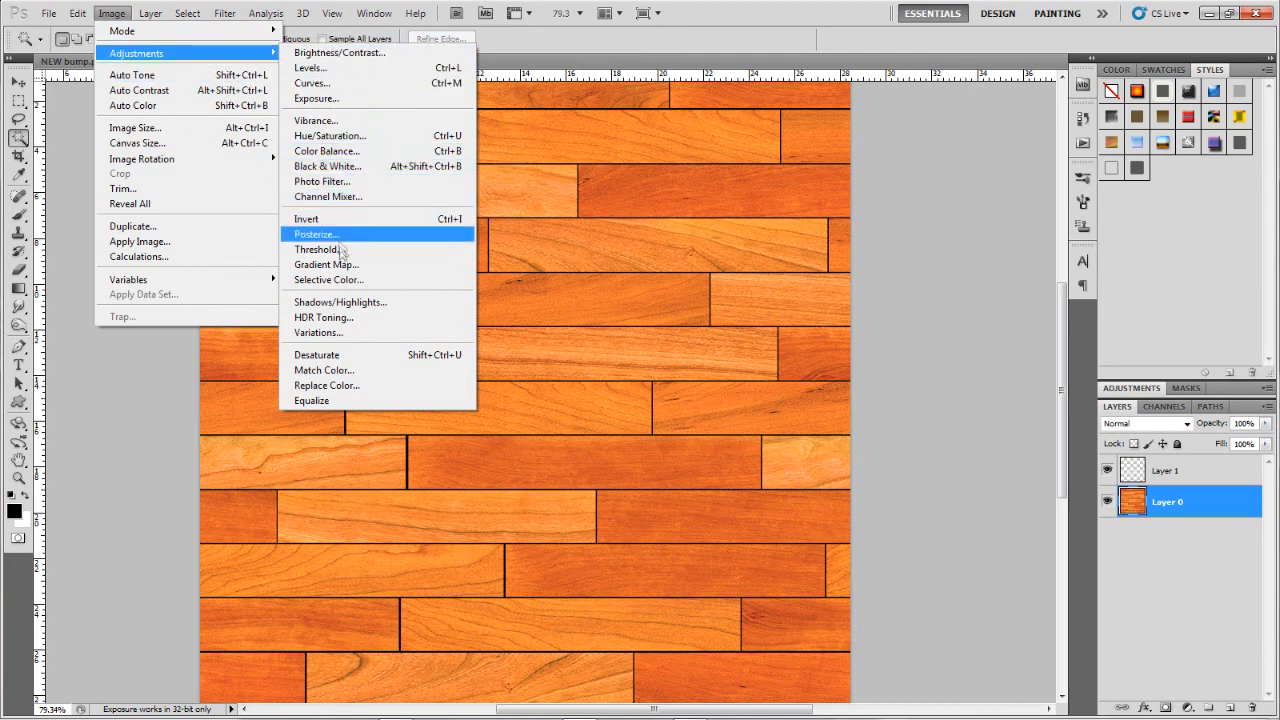
pyautogui.click(326, 151)
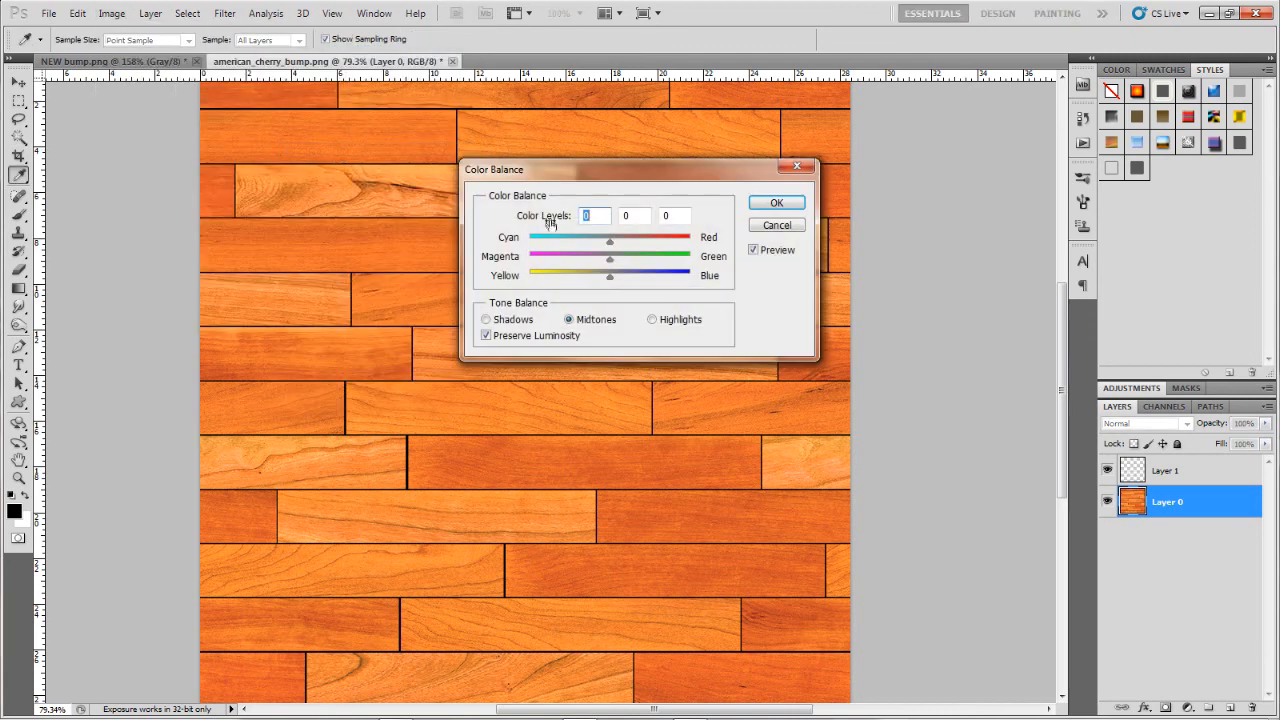
pyautogui.press('Escape')
# - Try a Black & White adjustment on the wood layer with Reds at -59% and Yellows at 176%
pyautogui.click(111, 13)
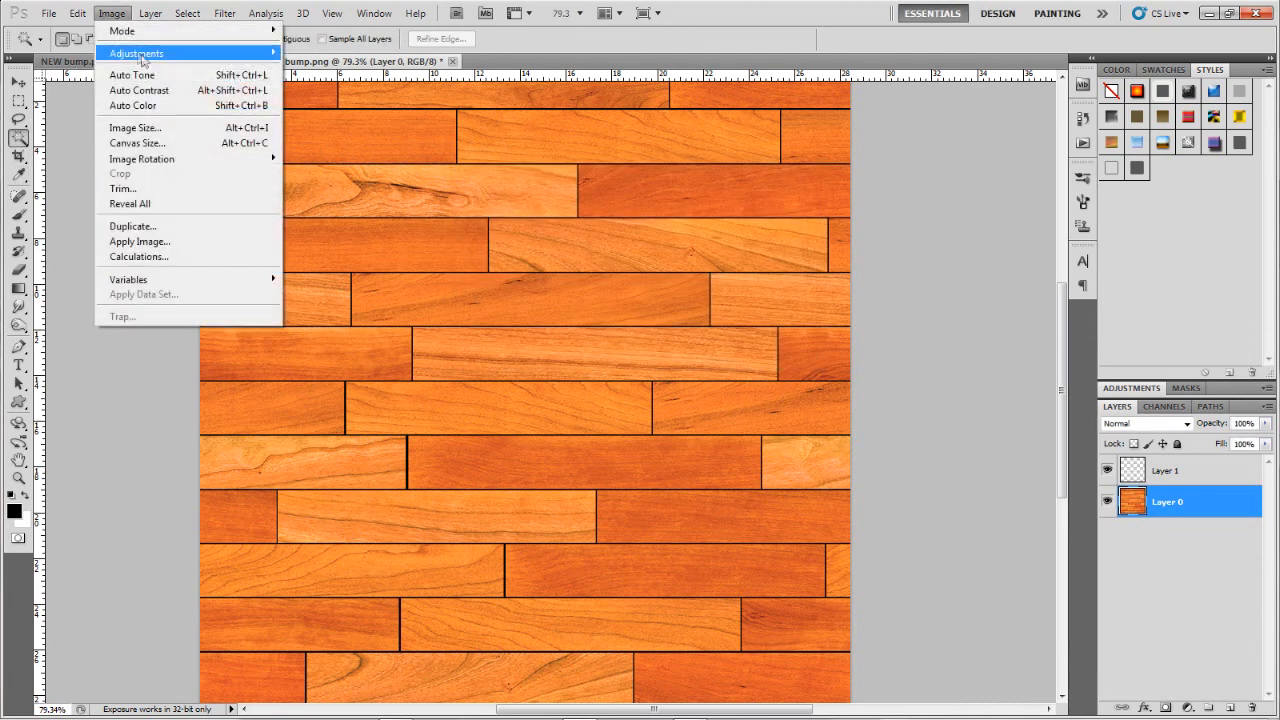
pyautogui.moveTo(140, 53)
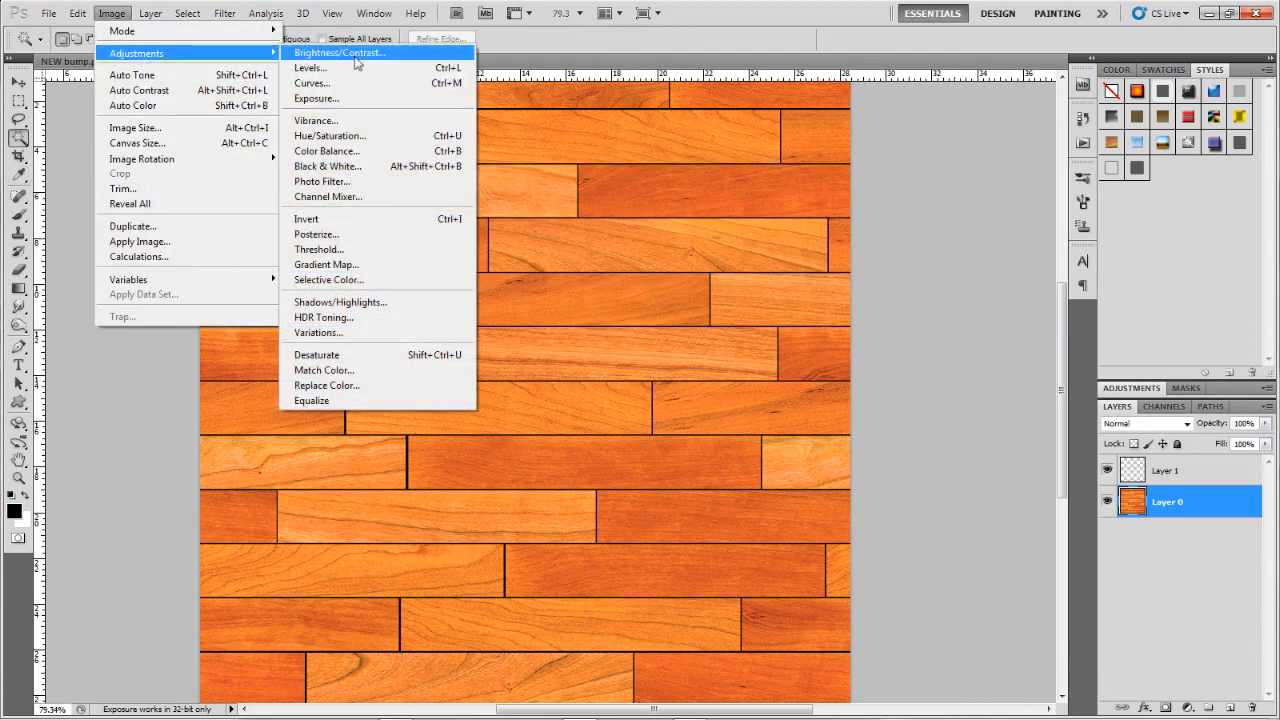
pyautogui.click(345, 166)
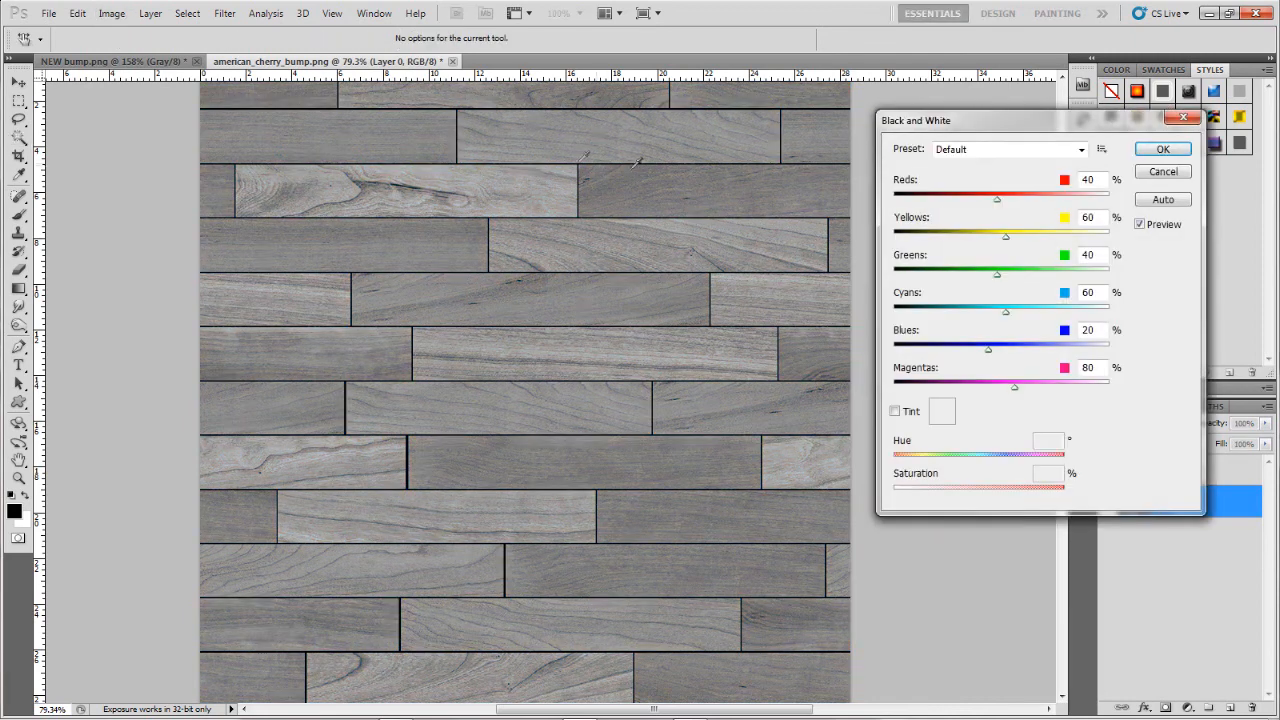
pyautogui.moveTo(1006, 237); pyautogui.dragTo(1123, 246)
pyautogui.moveTo(997, 199); pyautogui.dragTo(852, 194)
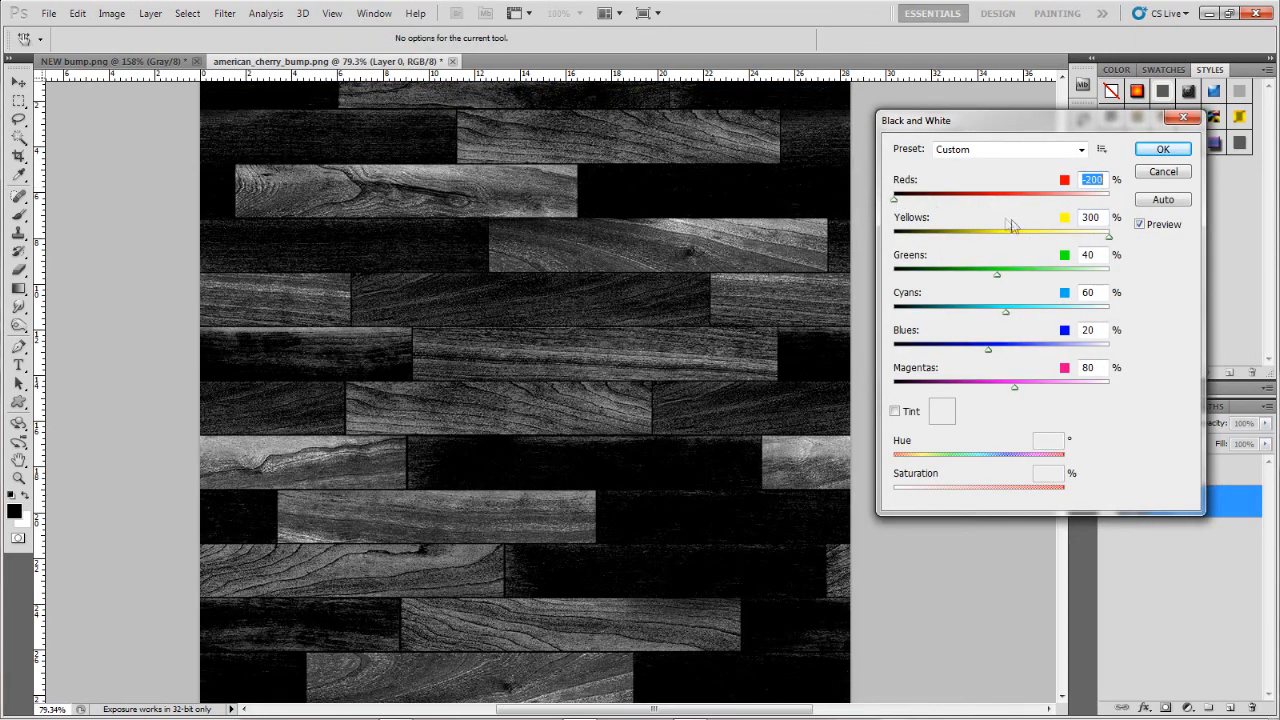
pyautogui.click(1065, 240)
pyautogui.moveTo(1055, 240); pyautogui.dragTo(1099, 237)
pyautogui.click(955, 199)
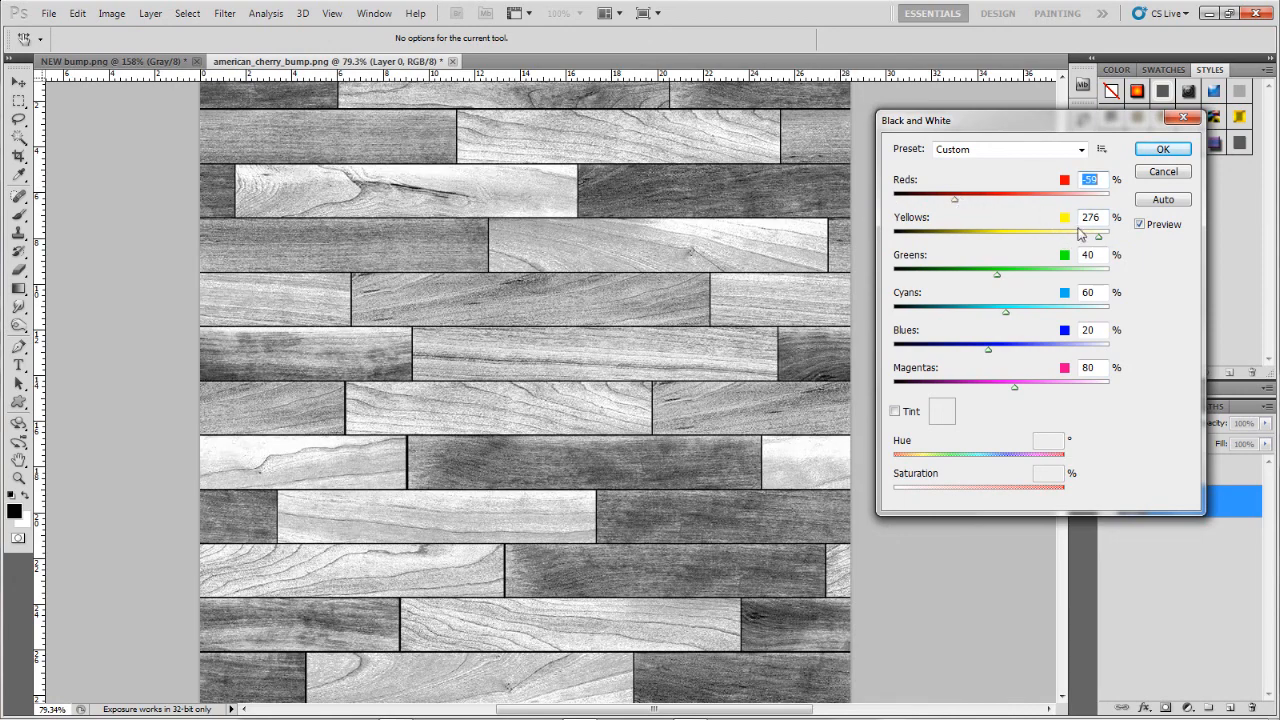
pyautogui.moveTo(1067, 240)
pyautogui.mouseDown()
pyautogui.moveTo(1037, 241)
pyautogui.moveTo(1055, 243)
pyautogui.mouseUp()
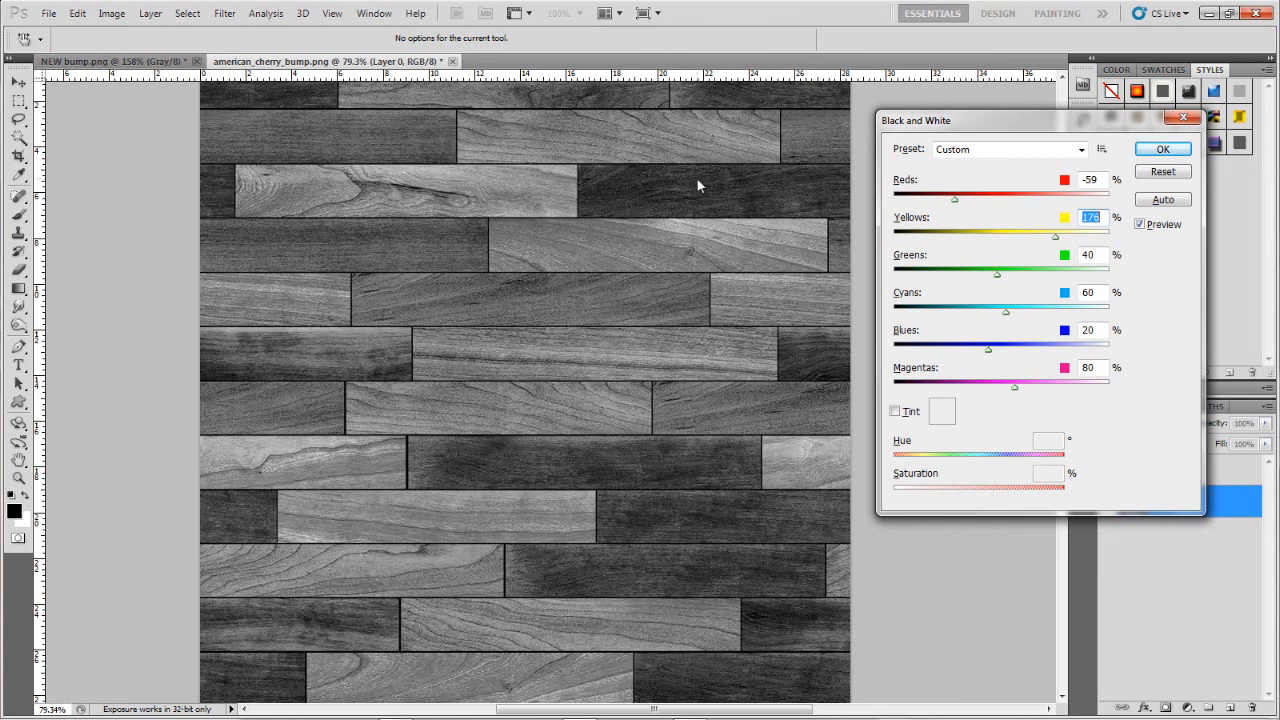
# - Try lighter and darker Reds in the Black & White adjustment, ending with Reds at 17% and Yellows at 171%
pyautogui.press('alt')
pyautogui.moveTo(949, 201); pyautogui.dragTo(986, 200)
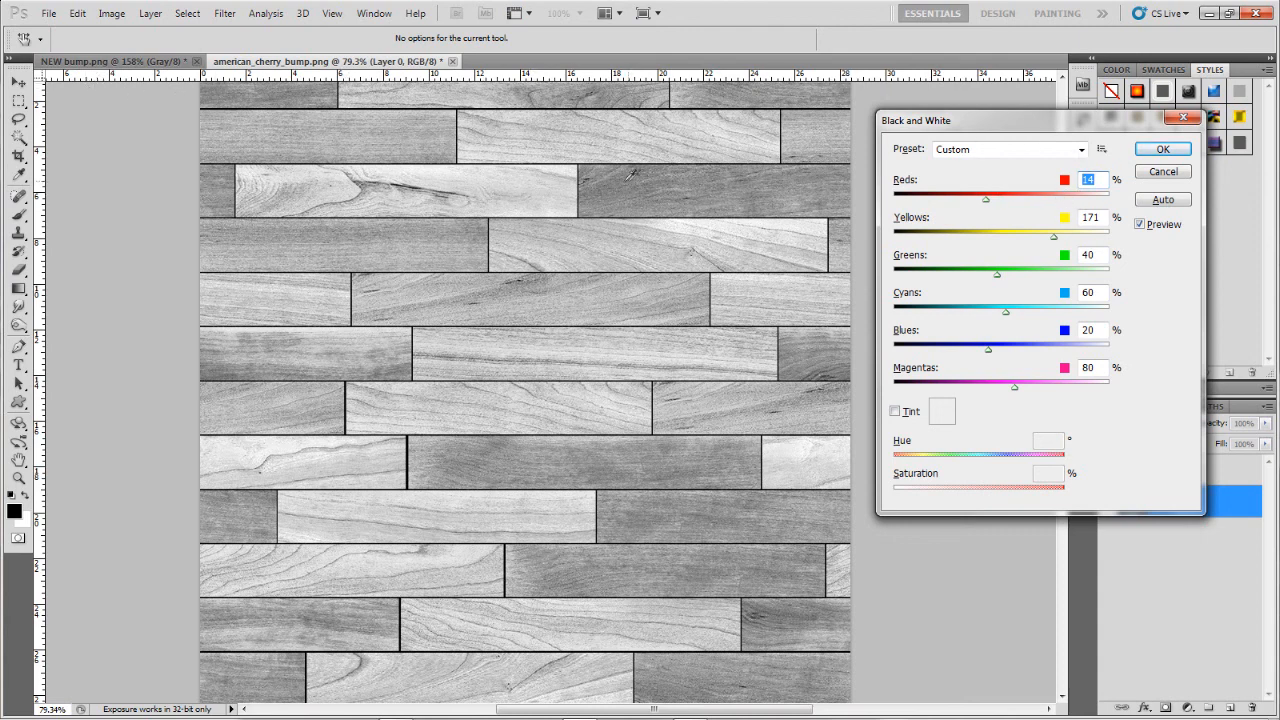
pyautogui.moveTo(986, 199); pyautogui.dragTo(921, 203)
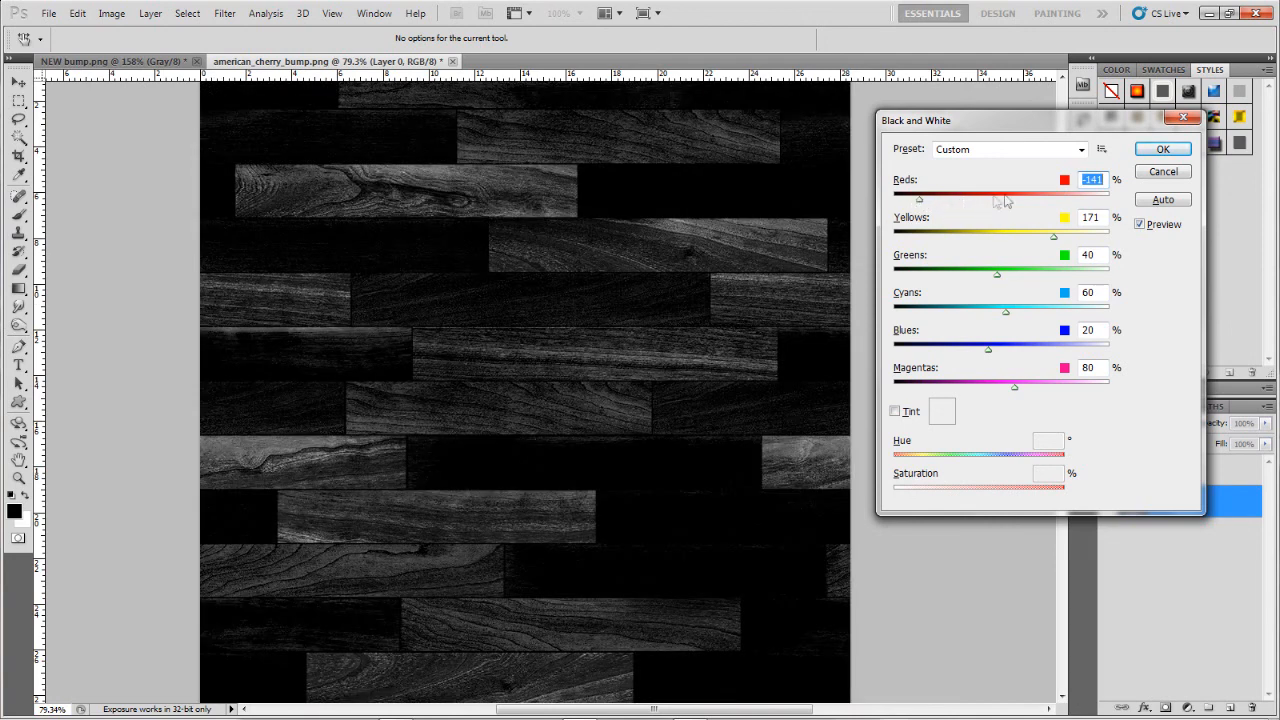
pyautogui.moveTo(920, 203); pyautogui.dragTo(980, 206)
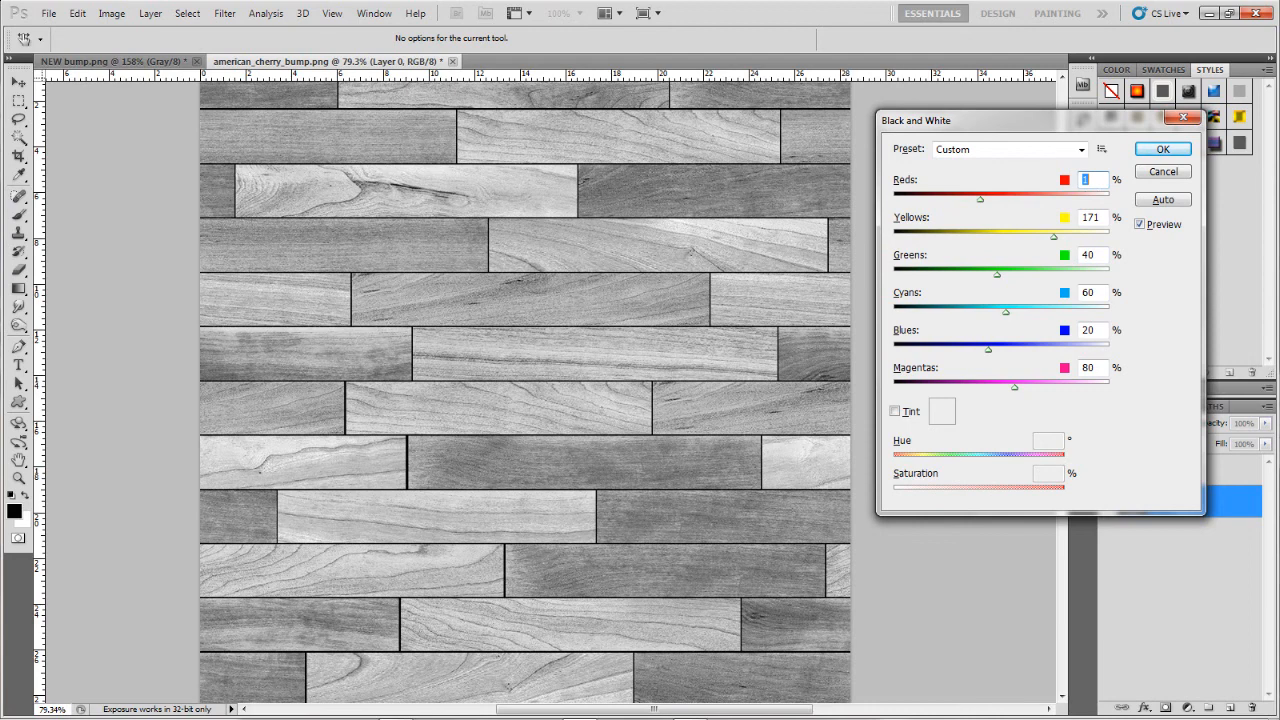
pyautogui.write('17')
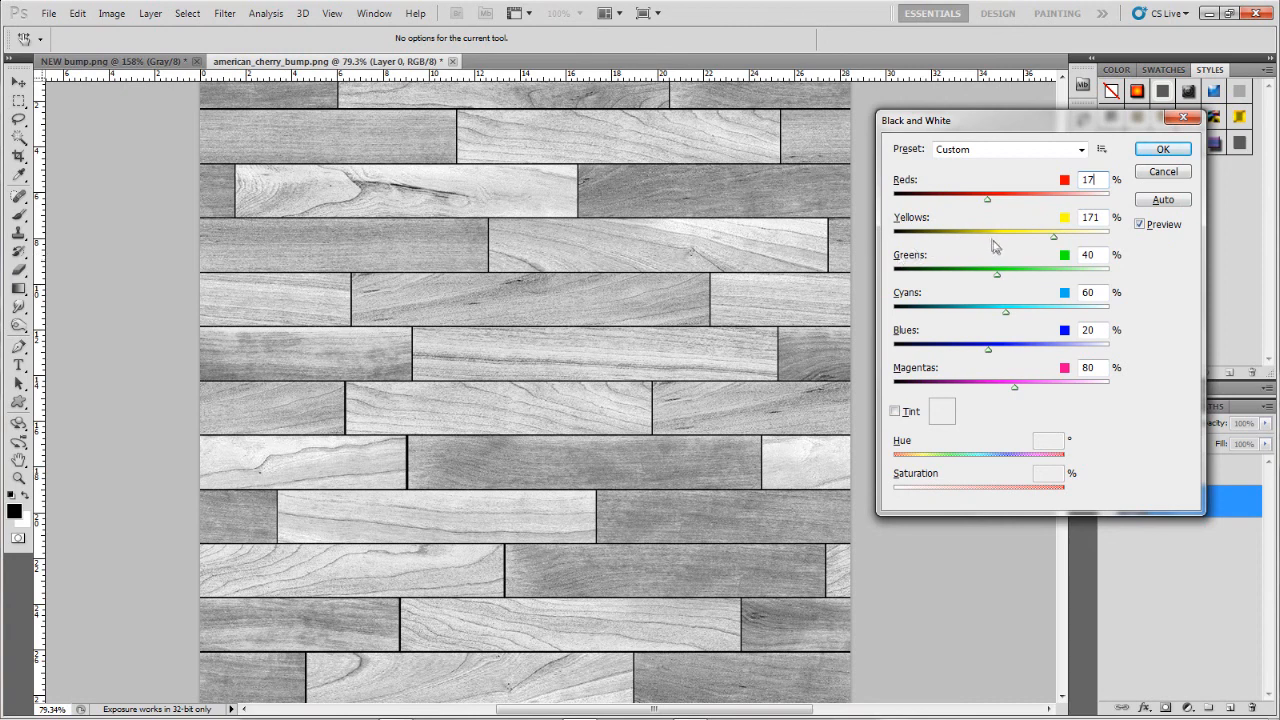
# - Try Greens 27%, Cyans 29%, Blues 45% and Magentas -44% in the Black & White adjustment, and cancel it
pyautogui.moveTo(1009, 312); pyautogui.dragTo(1089, 313)
pyautogui.click(997, 311)
pyautogui.moveTo(997, 273)
pyautogui.mouseDown()
pyautogui.moveTo(1014, 276)
pyautogui.moveTo(992, 279)
pyautogui.mouseUp()
pyautogui.moveTo(991, 354); pyautogui.dragTo(961, 387)
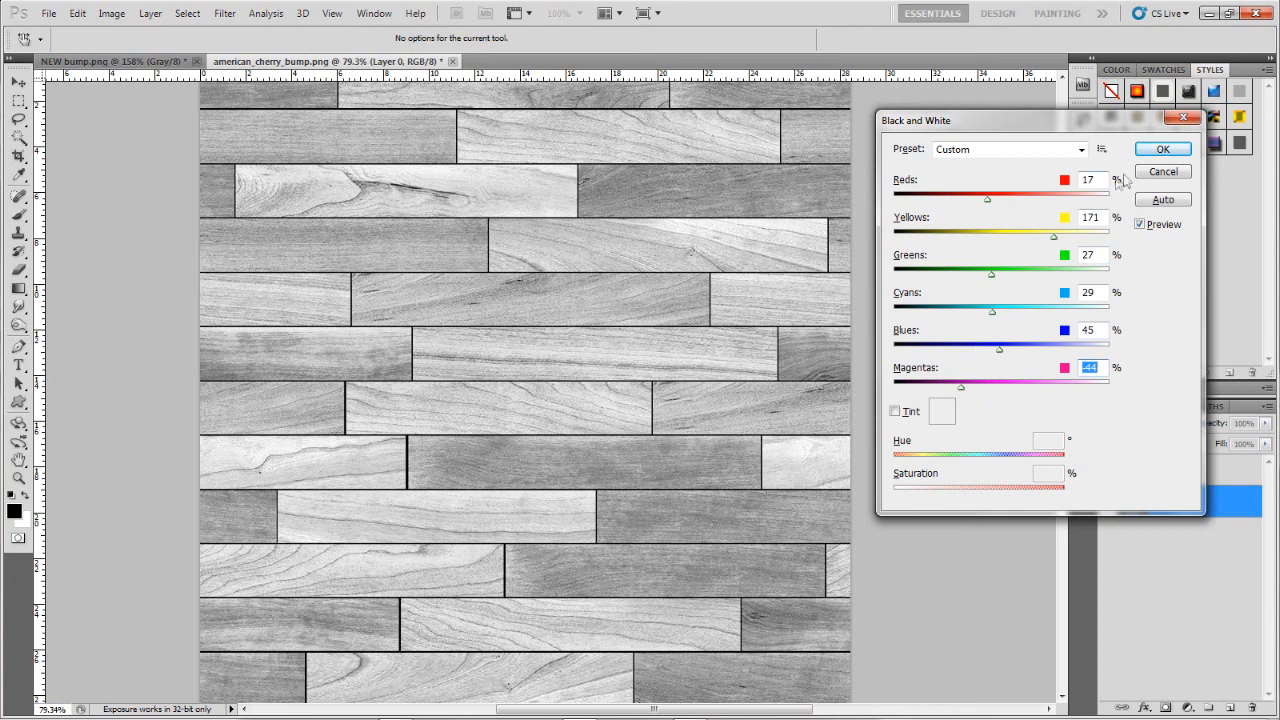
pyautogui.click(1160, 172)
pyautogui.click(111, 13)
pyautogui.moveTo(140, 53)
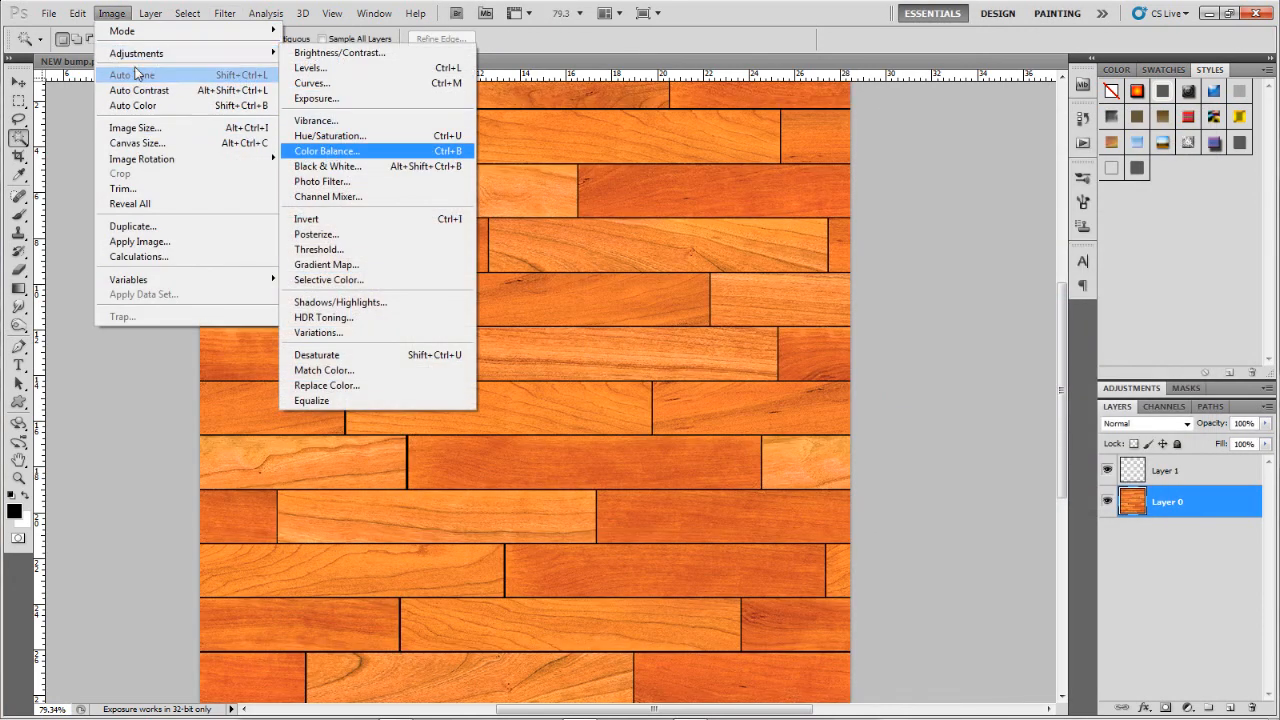
pyautogui.click(358, 151)
pyautogui.press('Escape')
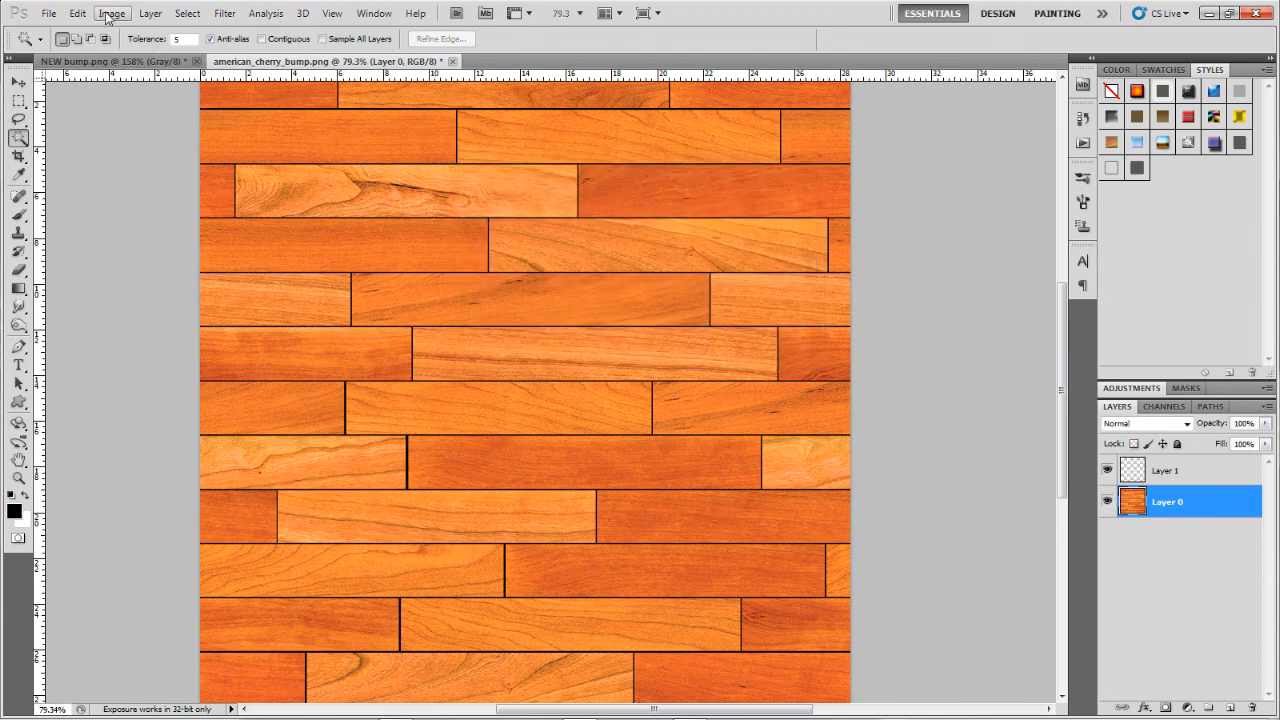
# - Start a Black & White adjustment on Layer 0 with Reds at -20% and Yellows at 170%
pyautogui.click(110, 14)
pyautogui.moveTo(150, 53)
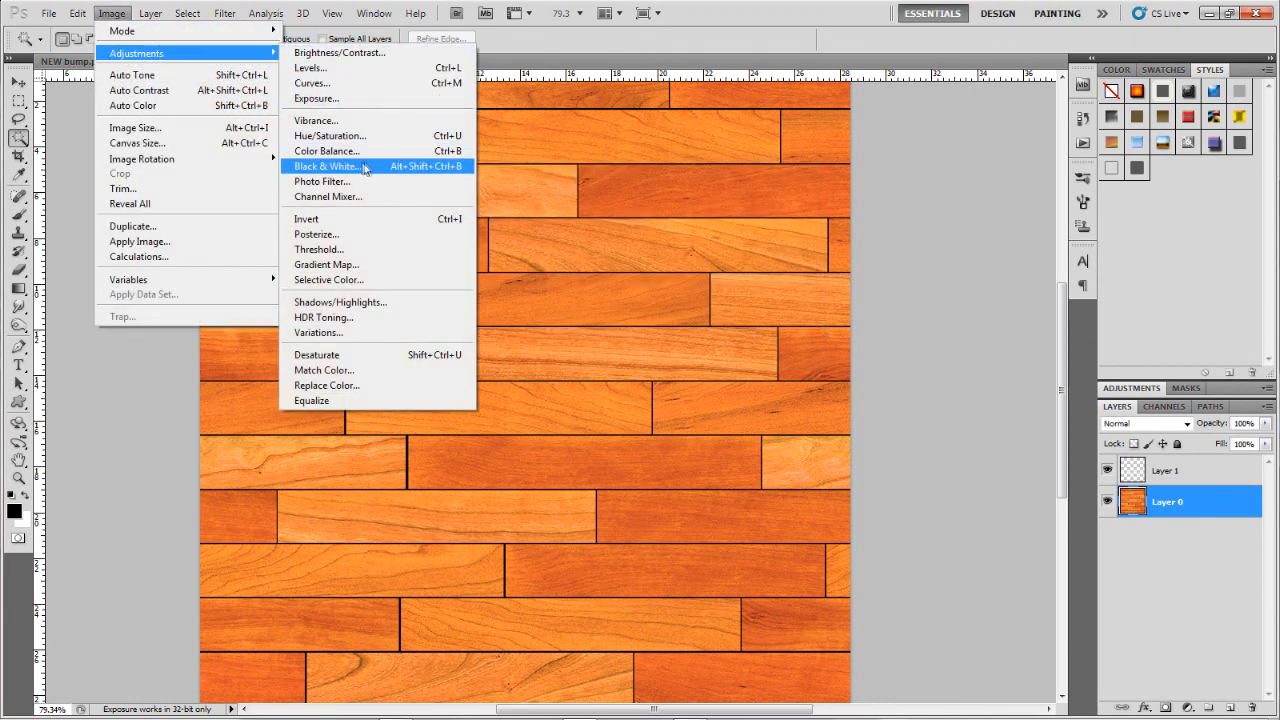
pyautogui.click(330, 166)
pyautogui.moveTo(1003, 200); pyautogui.dragTo(1051, 240)
pyautogui.moveTo(964, 200)
pyautogui.mouseDown()
pyautogui.moveTo(950, 204)
pyautogui.moveTo(981, 205)
pyautogui.mouseUp()
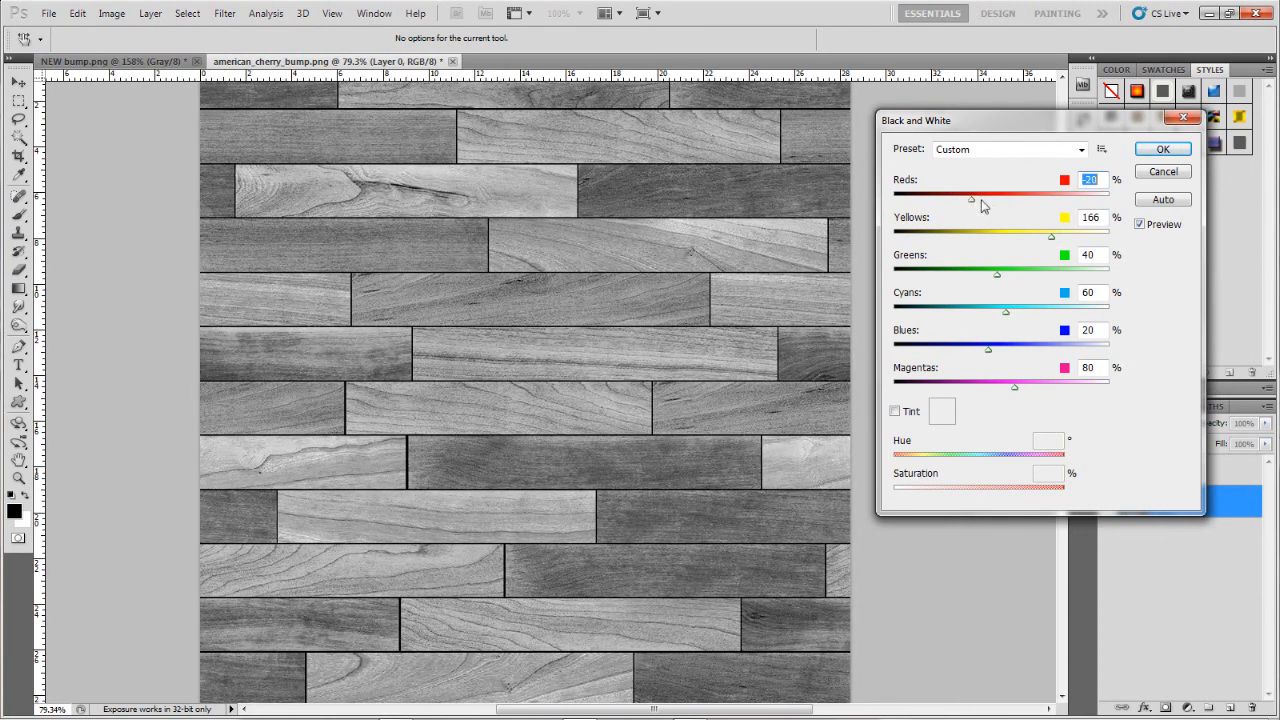
pyautogui.click(1082, 236)
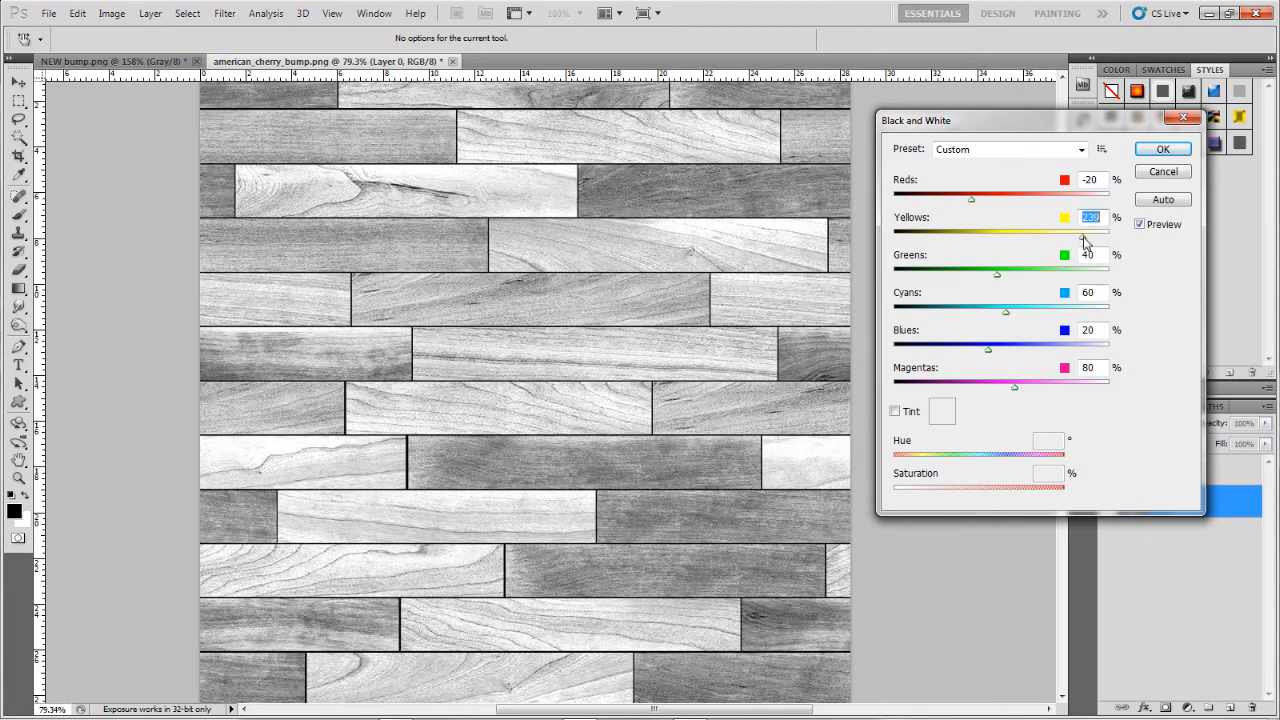
pyautogui.click(1095, 237)
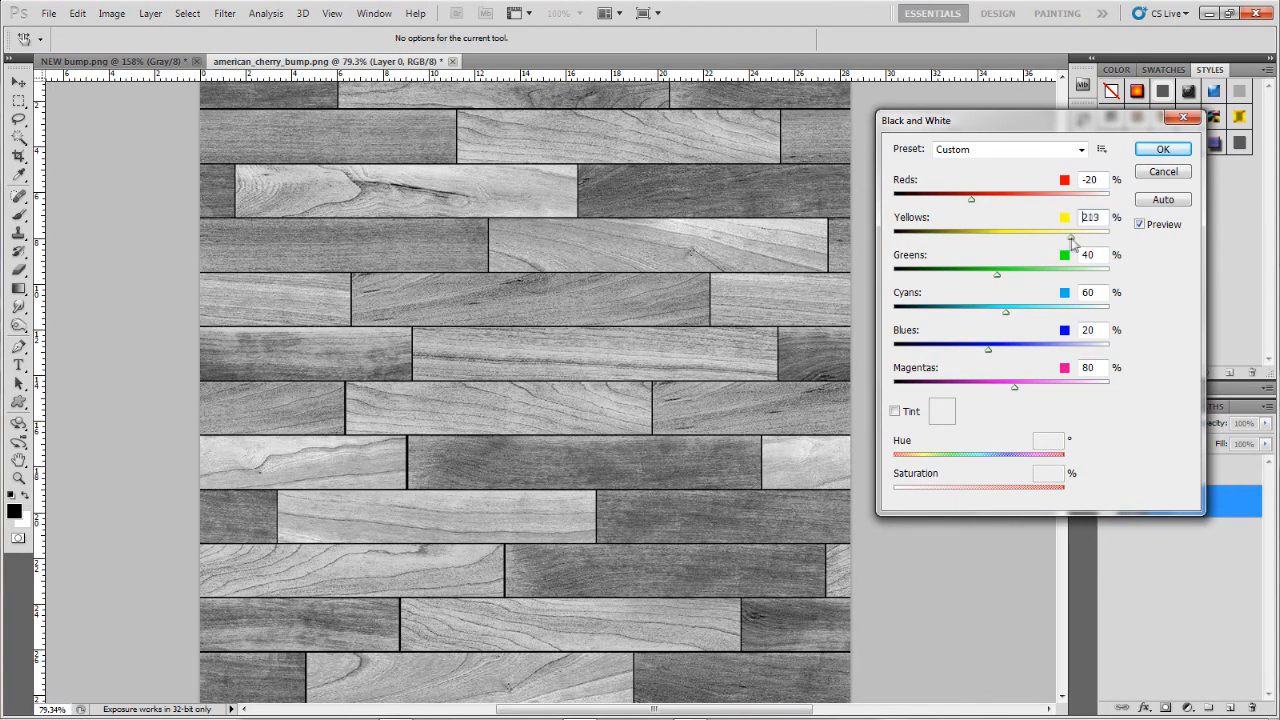
pyautogui.moveTo(1059, 237); pyautogui.dragTo(1086, 241)
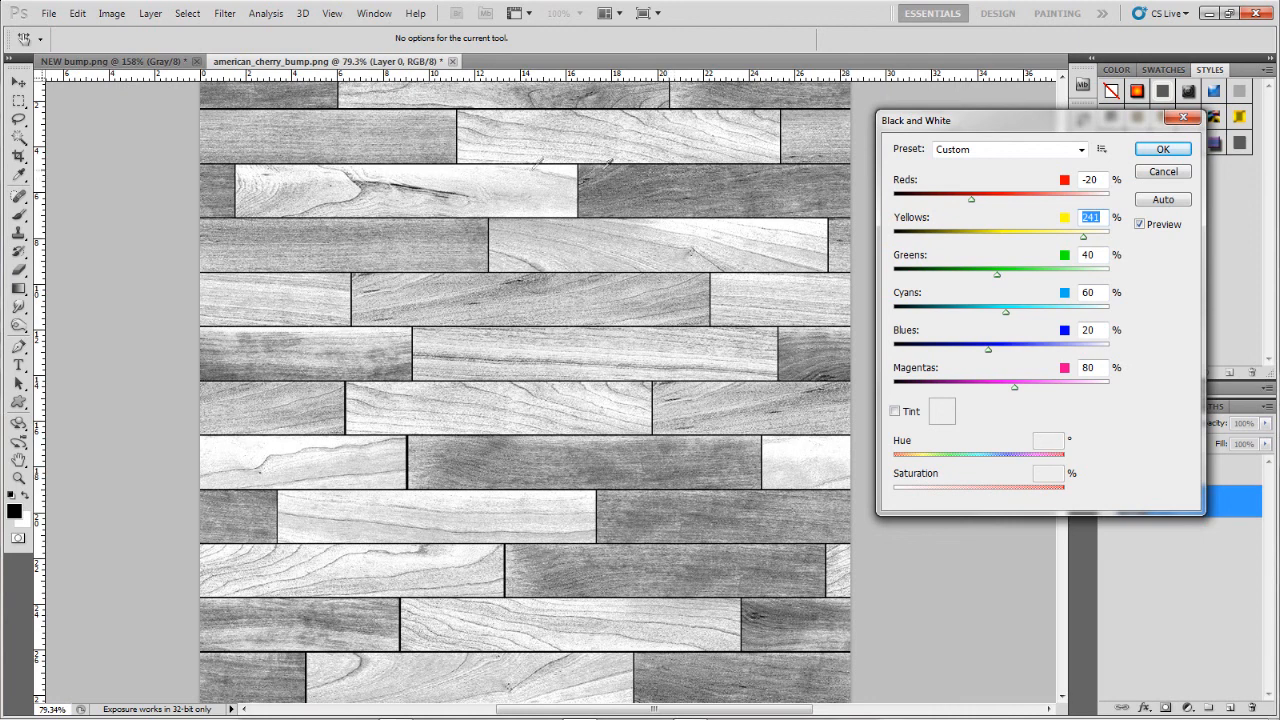
pyautogui.moveTo(1081, 238); pyautogui.dragTo(1053, 241)
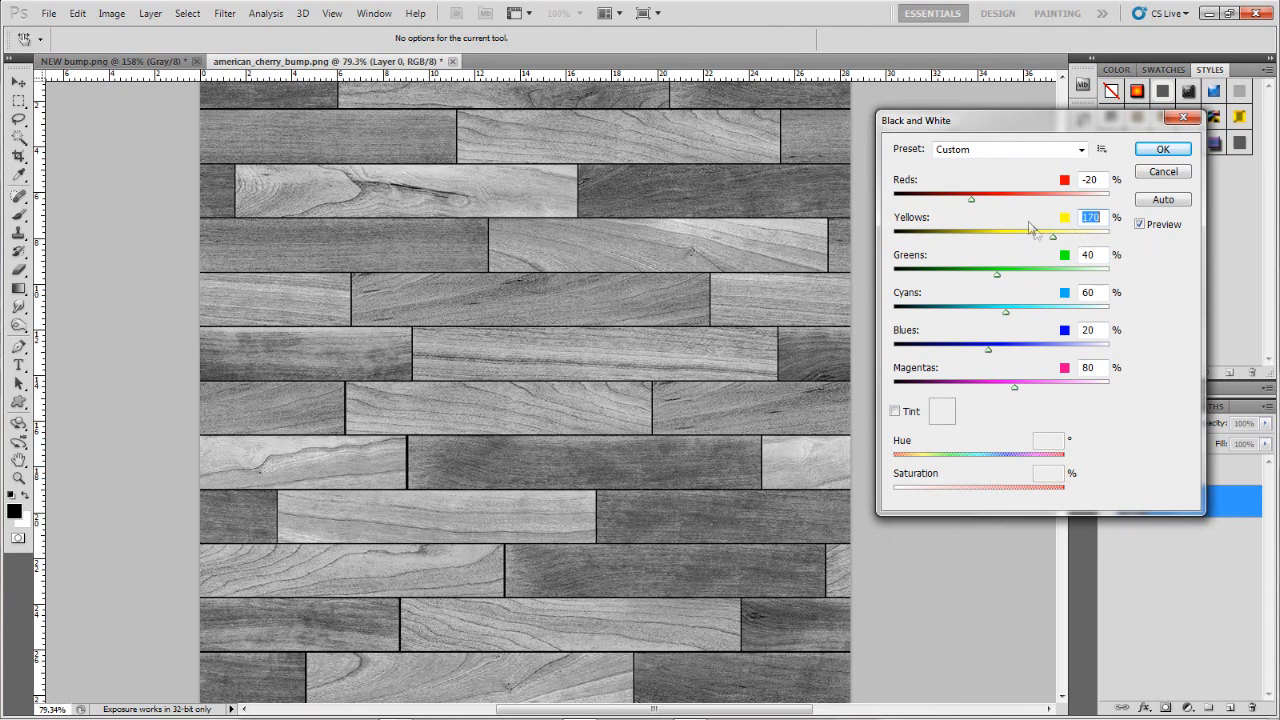
# - Set Reds to 40% and Yellows to 122%, and apply the Black & White adjustment to Layer 0
pyautogui.click(988, 198)
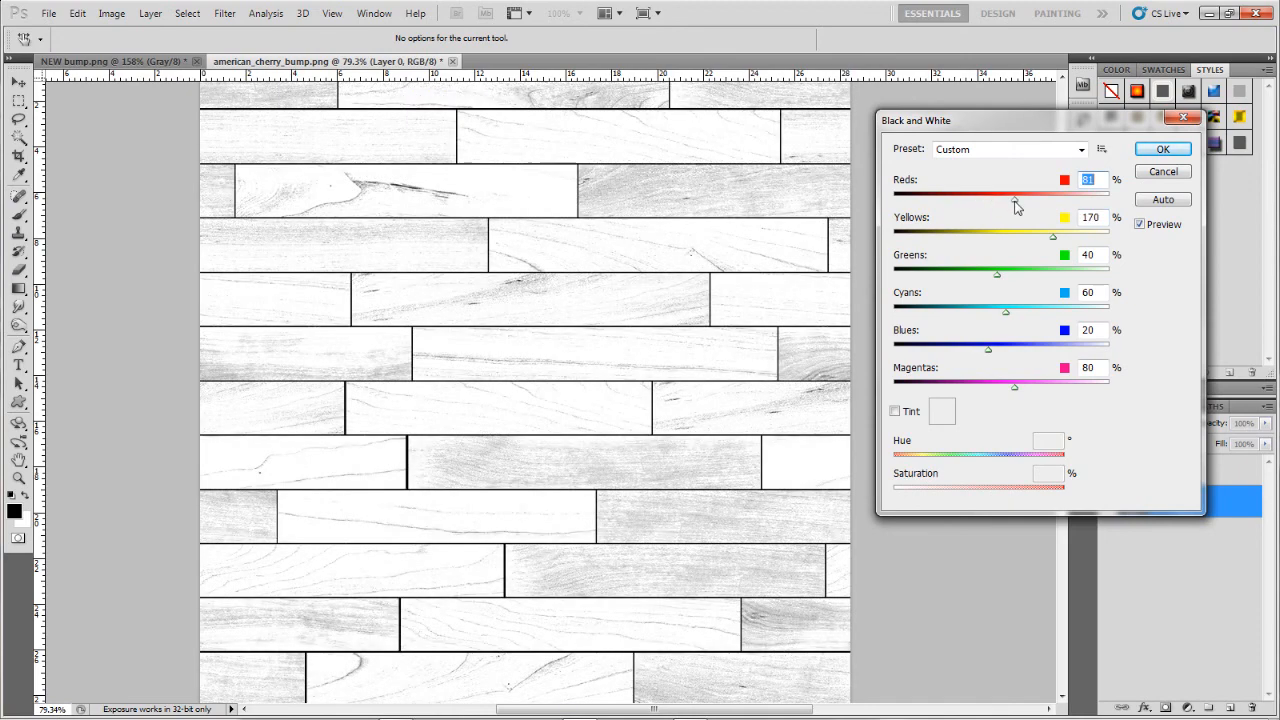
pyautogui.click(987, 198)
pyautogui.moveTo(952, 205); pyautogui.dragTo(996, 204)
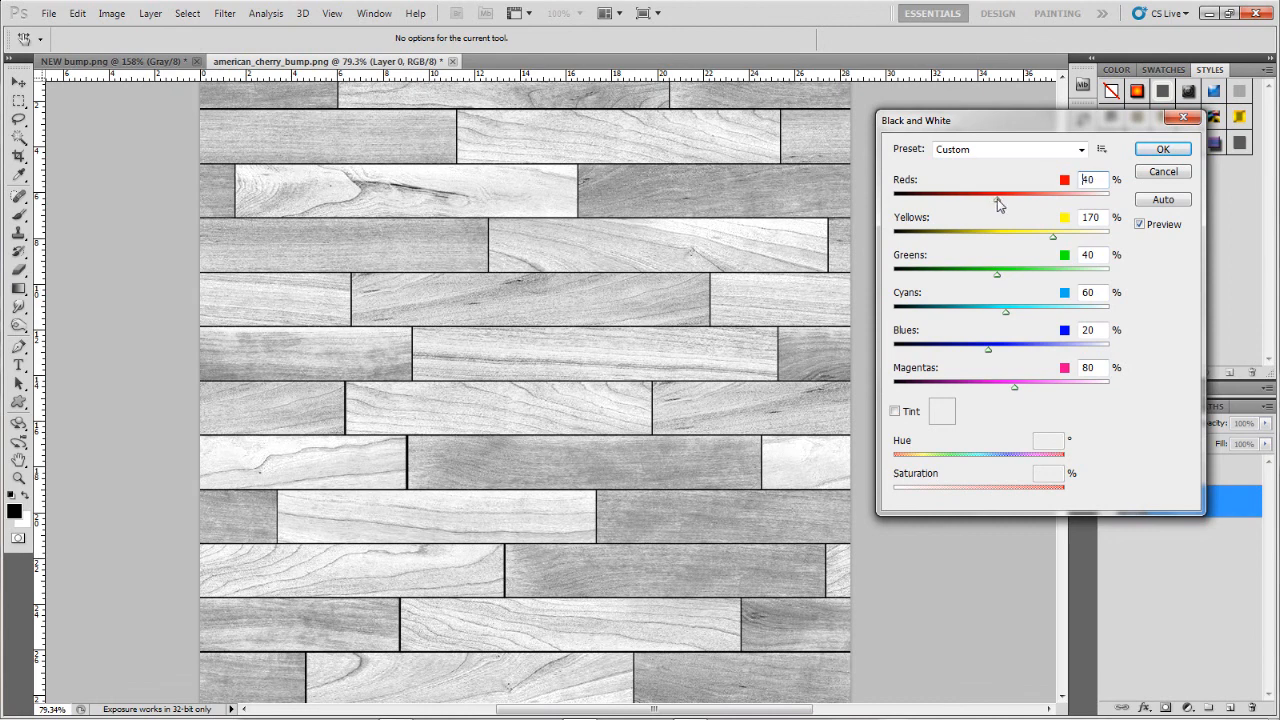
pyautogui.moveTo(1054, 238); pyautogui.dragTo(1033, 242)
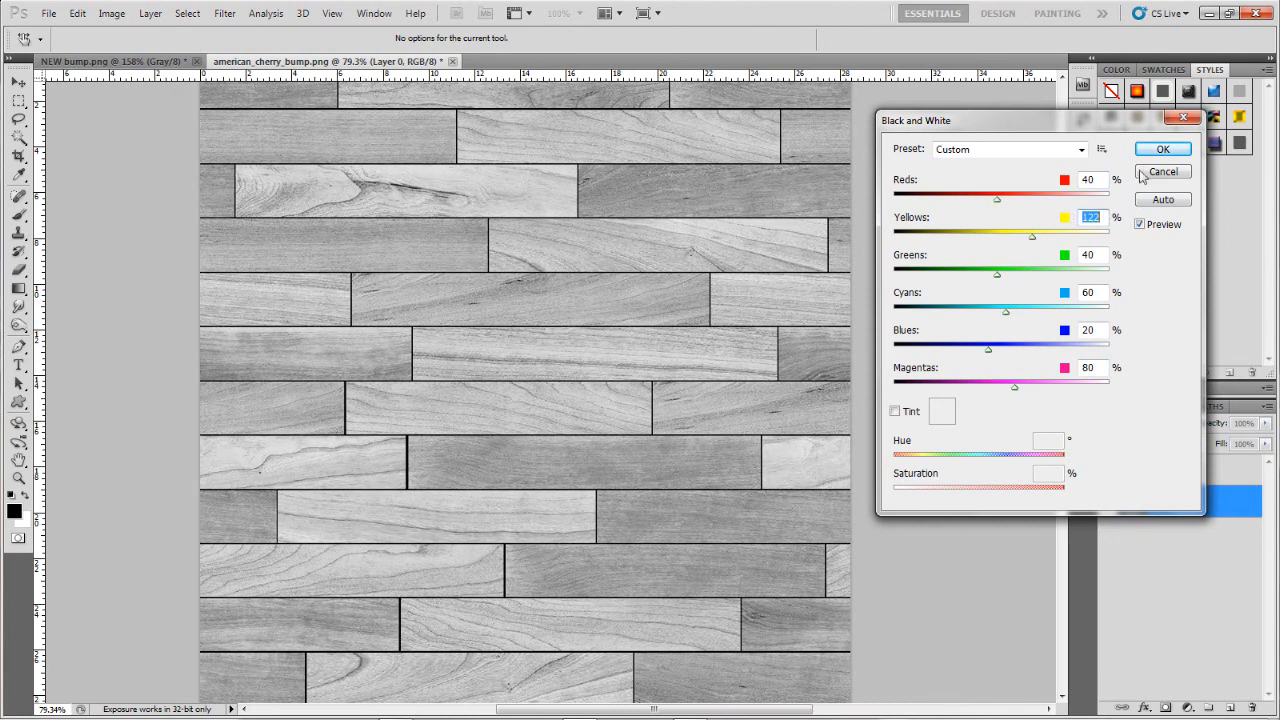
pyautogui.click(1160, 150)
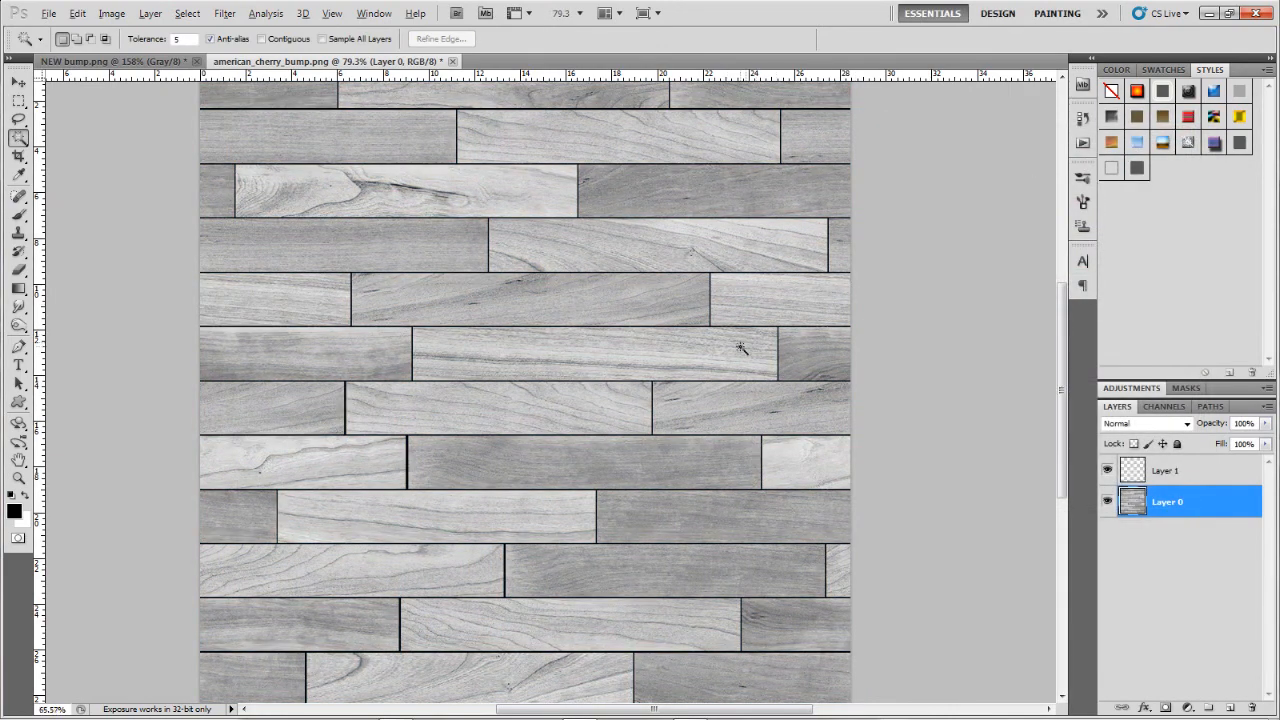
# - Examine the grain contrast and seams of the grayscale planks, both close up and across the whole floor texture
pyautogui.scroll(-4, 762, 337)
pyautogui.scroll(5, 608, 337)
pyautogui.scroll(-4, 611, 330)
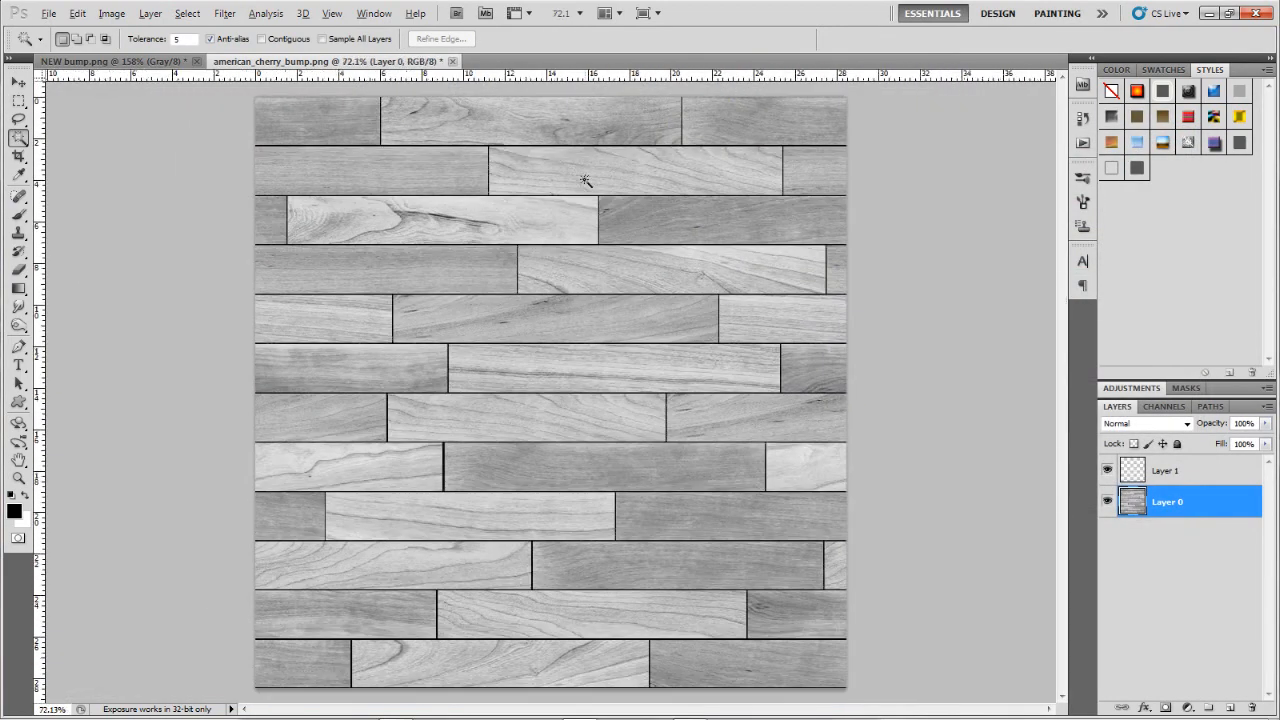
pyautogui.scroll(2, 571, 240)
pyautogui.scroll(2, 600, 185)
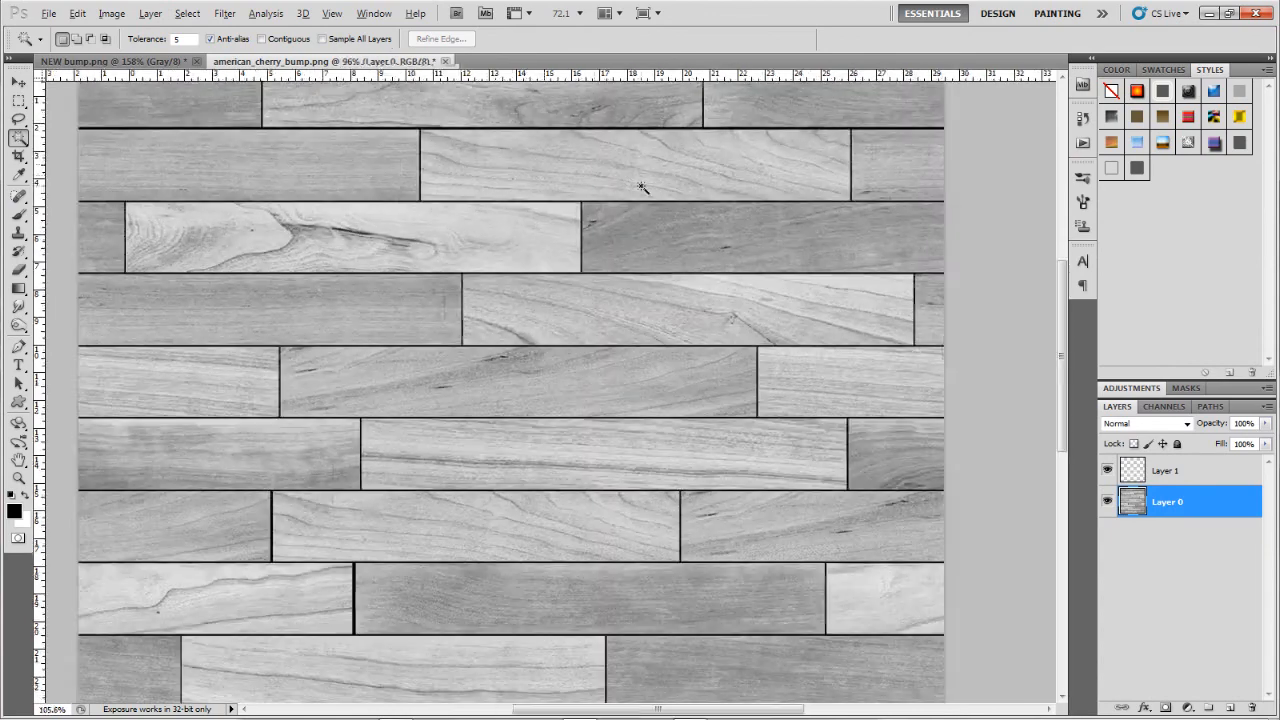
pyautogui.scroll(-3, 582, 219)
pyautogui.scroll(-1, 582, 219)
pyautogui.scroll(4, 588, 265)
pyautogui.scroll(-5, 582, 268)
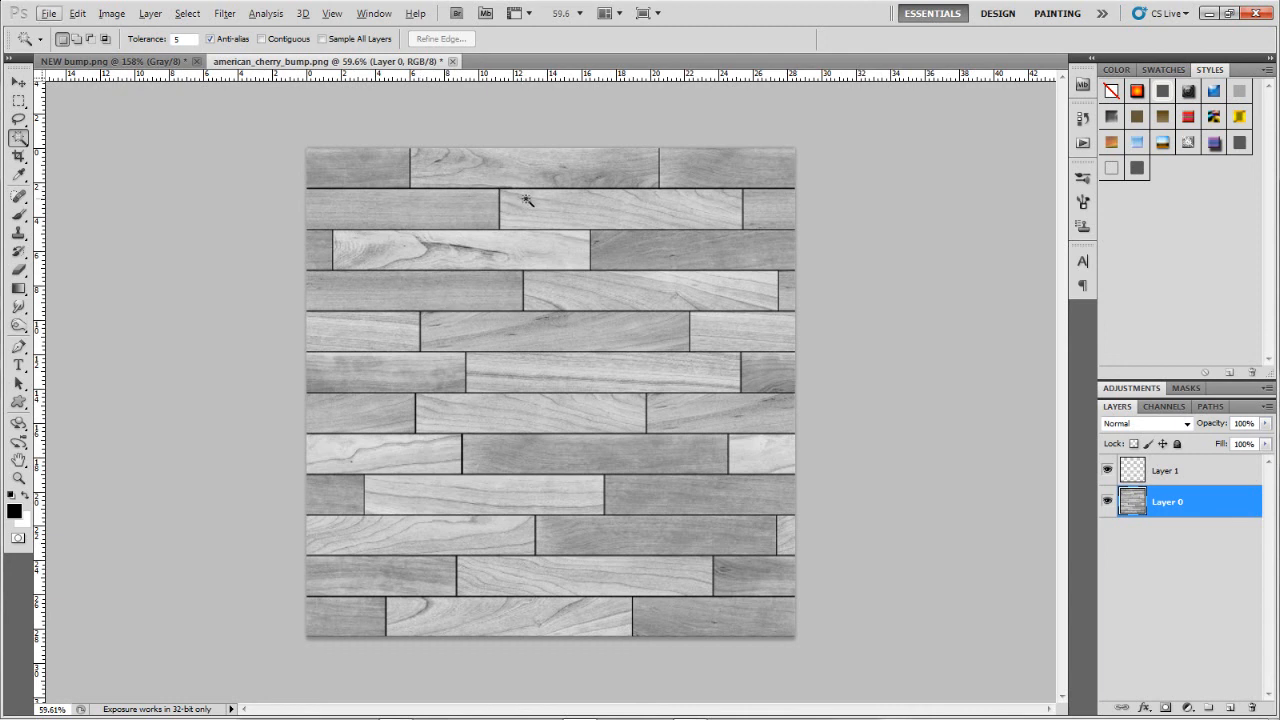
# - Start saving a copy of the grayscale texture in the American cherry floor folder as Specular in PNG format
pyautogui.click(52, 14)
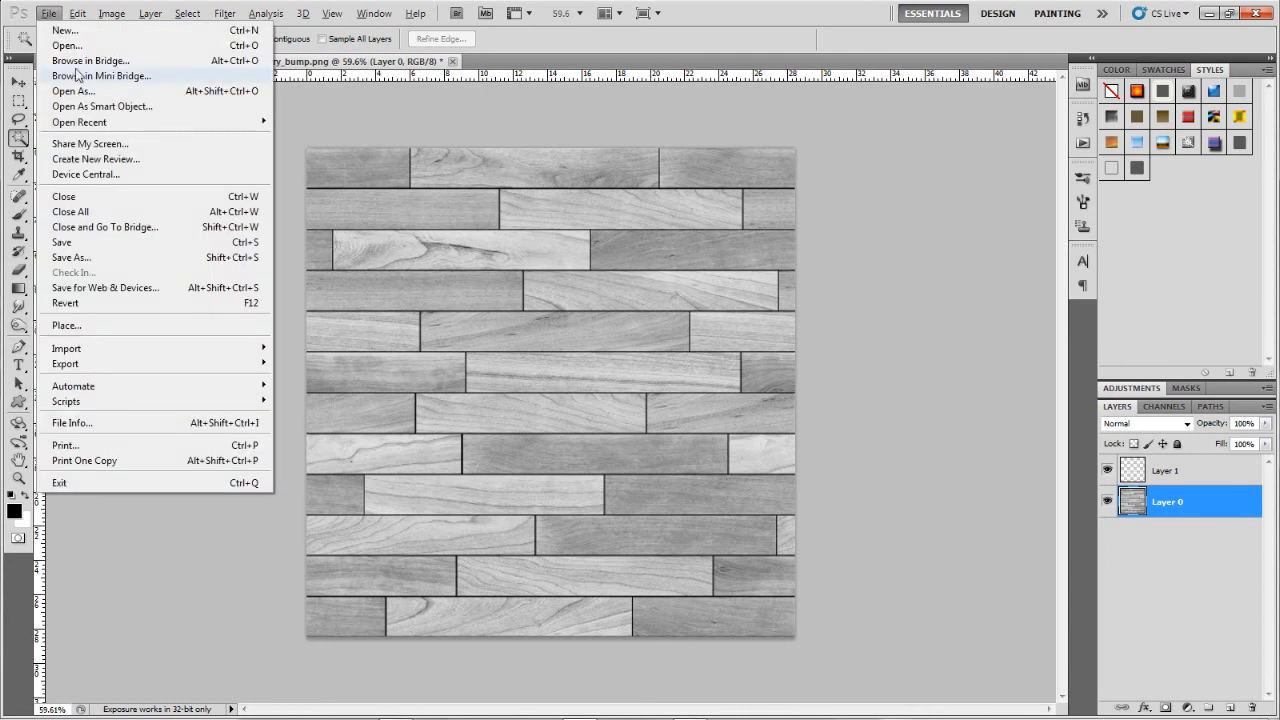
pyautogui.click(92, 258)
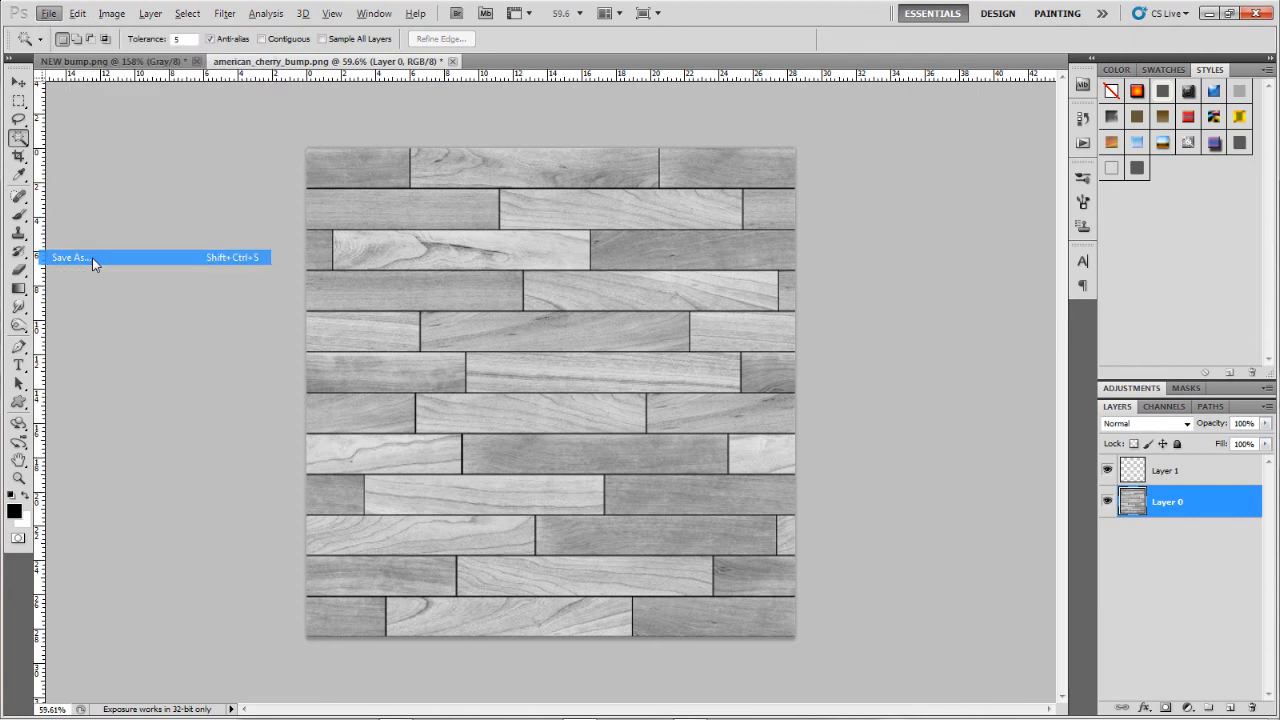
pyautogui.write('Specular')
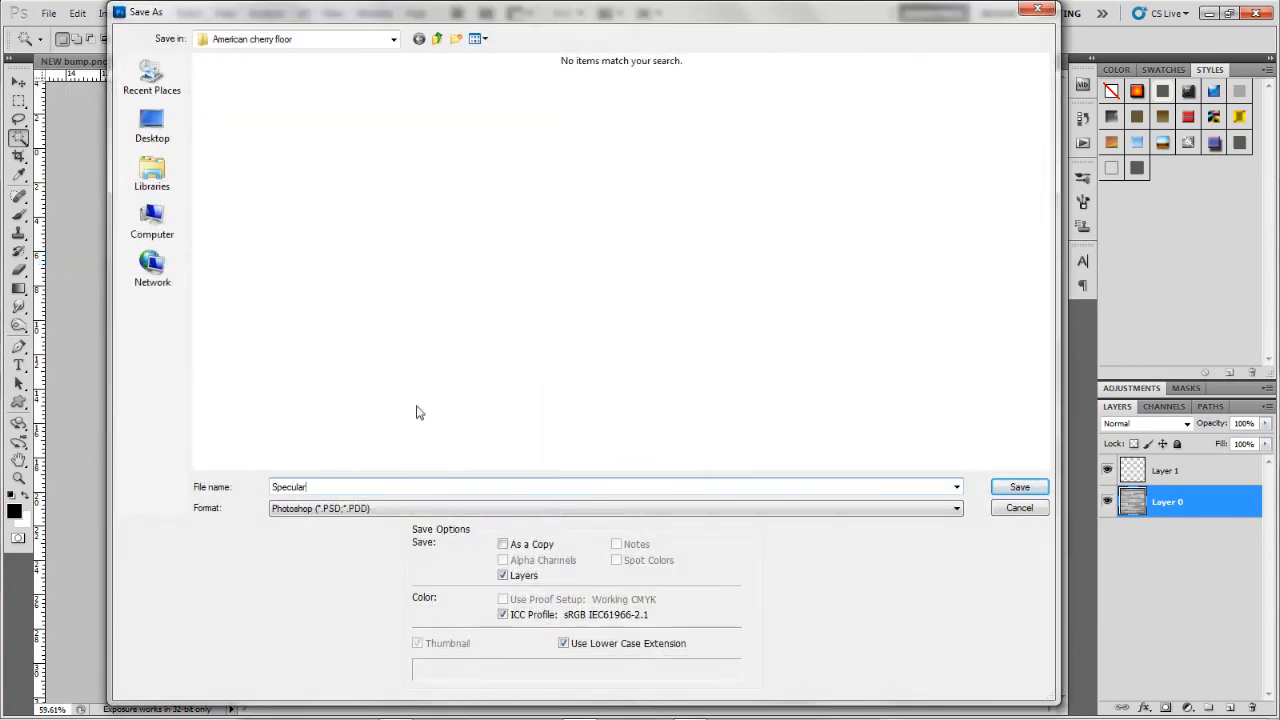
pyautogui.click(362, 510)
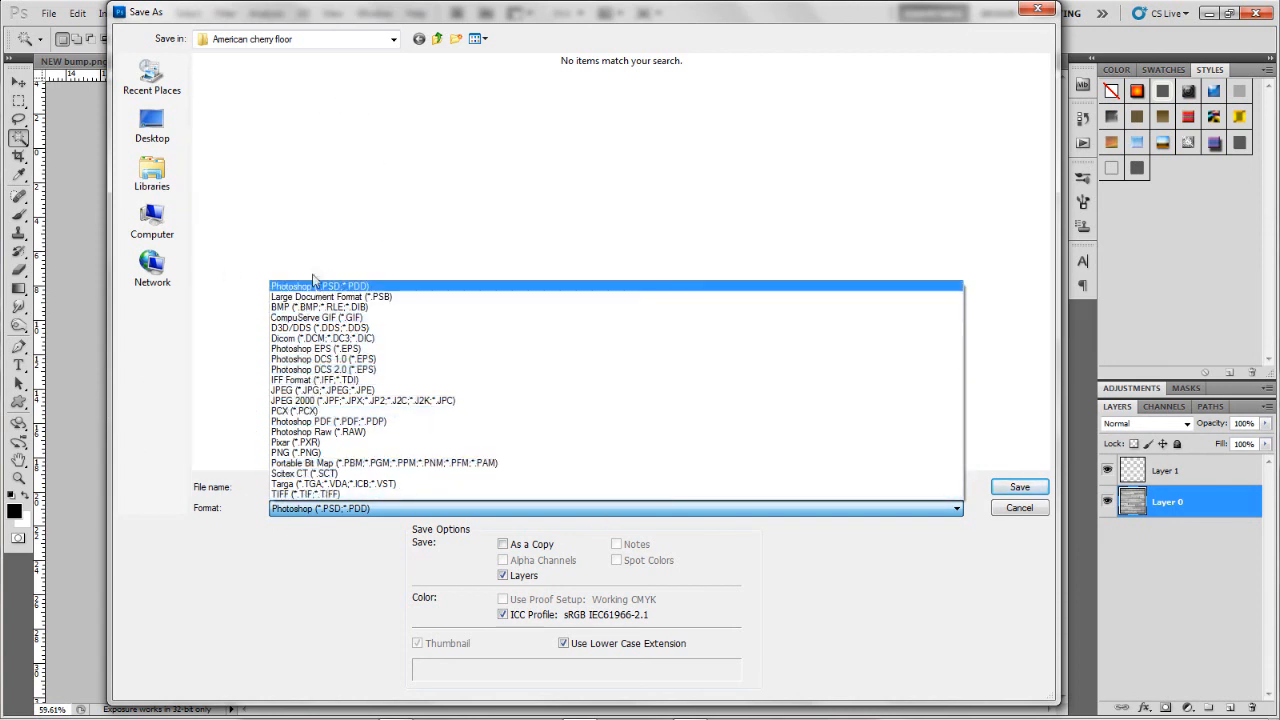
pyautogui.click(388, 453)
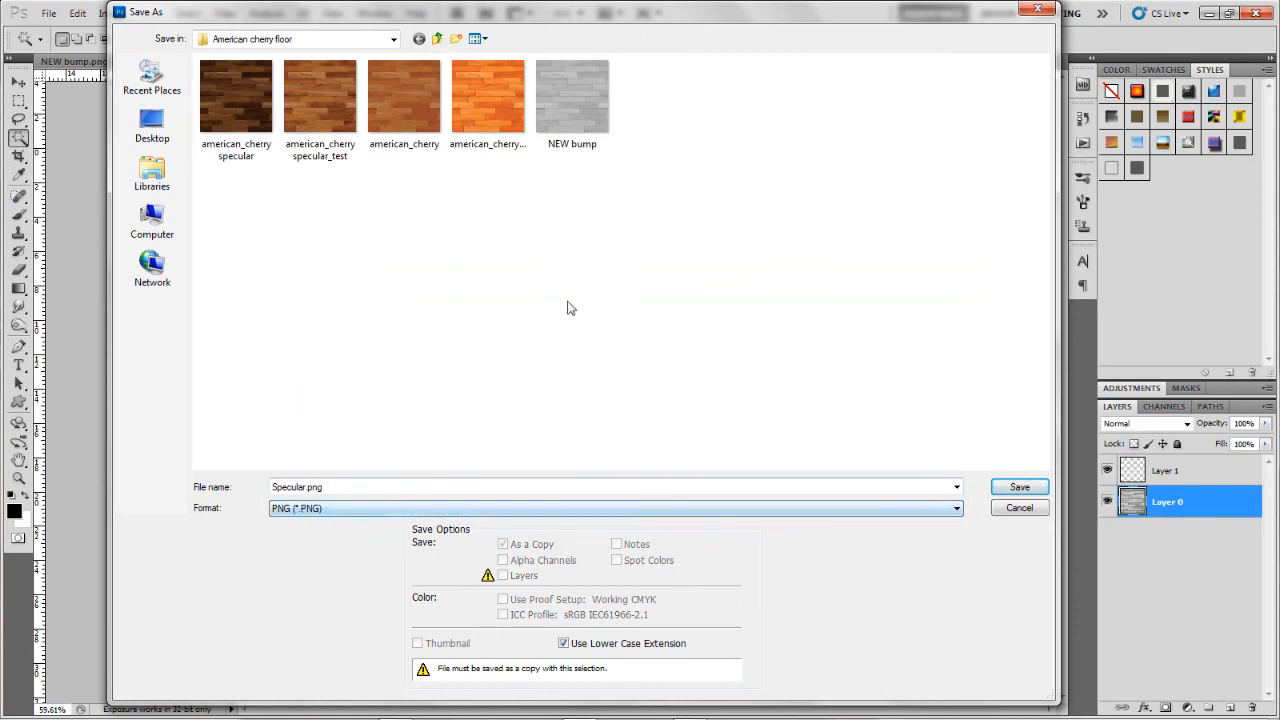
# - Try basing the copy's file name on the existing NEW bump file, replacing the word bump with Specular
pyautogui.click(593, 105)
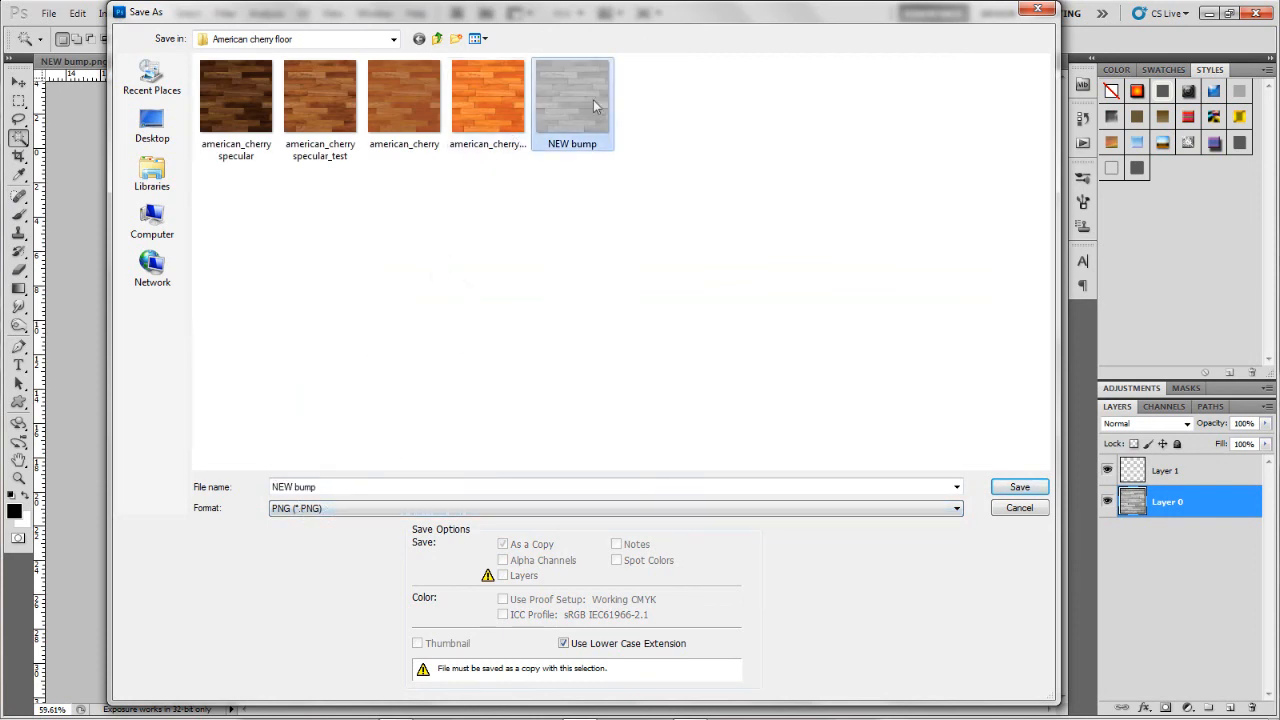
pyautogui.click(495, 487)
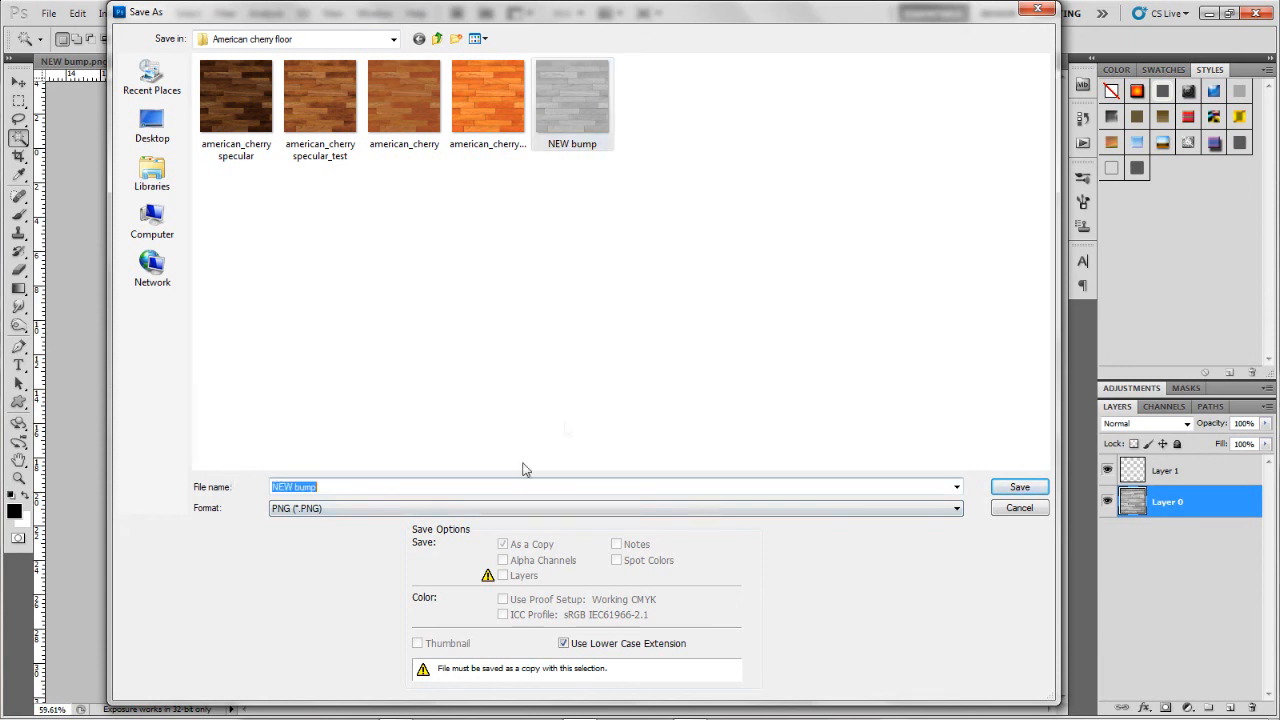
pyautogui.click(338, 486)
pyautogui.hotkey('ctrl', 'shift', 'Left')
pyautogui.press('BackSpace')
pyautogui.write('Specular')
pyautogui.click(494, 118)
pyautogui.click(395, 105)
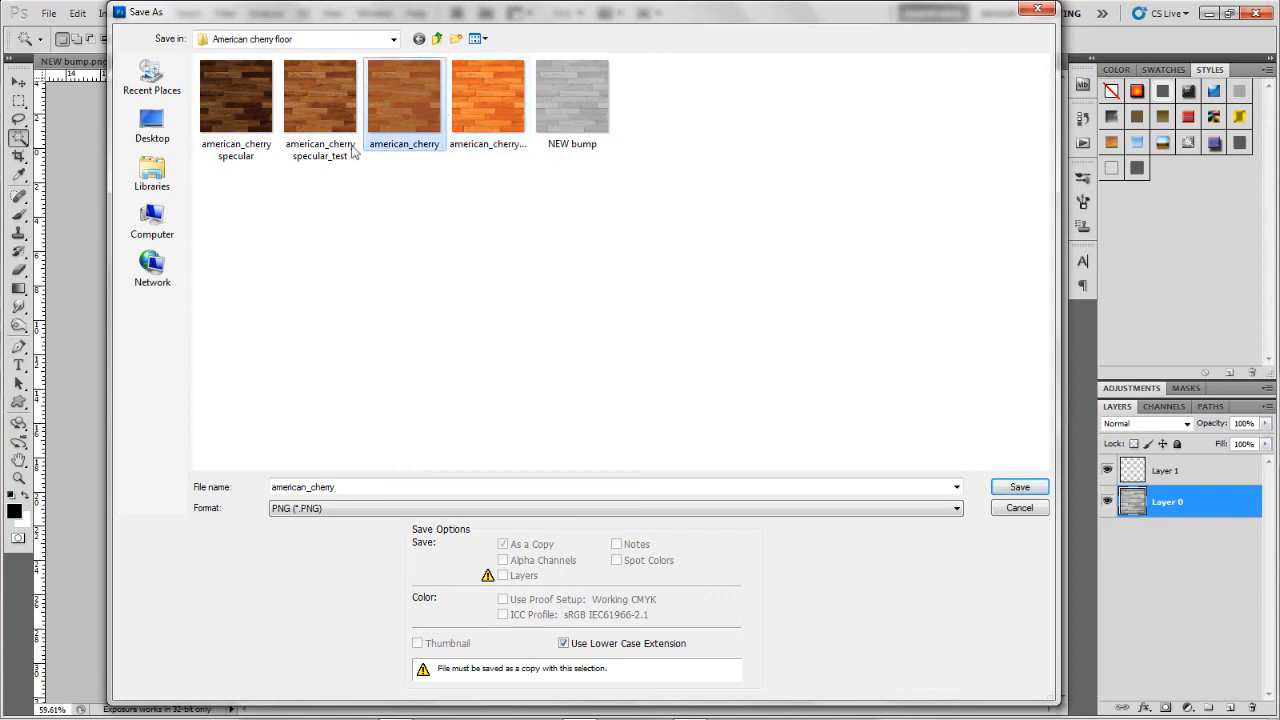
pyautogui.click(412, 248)
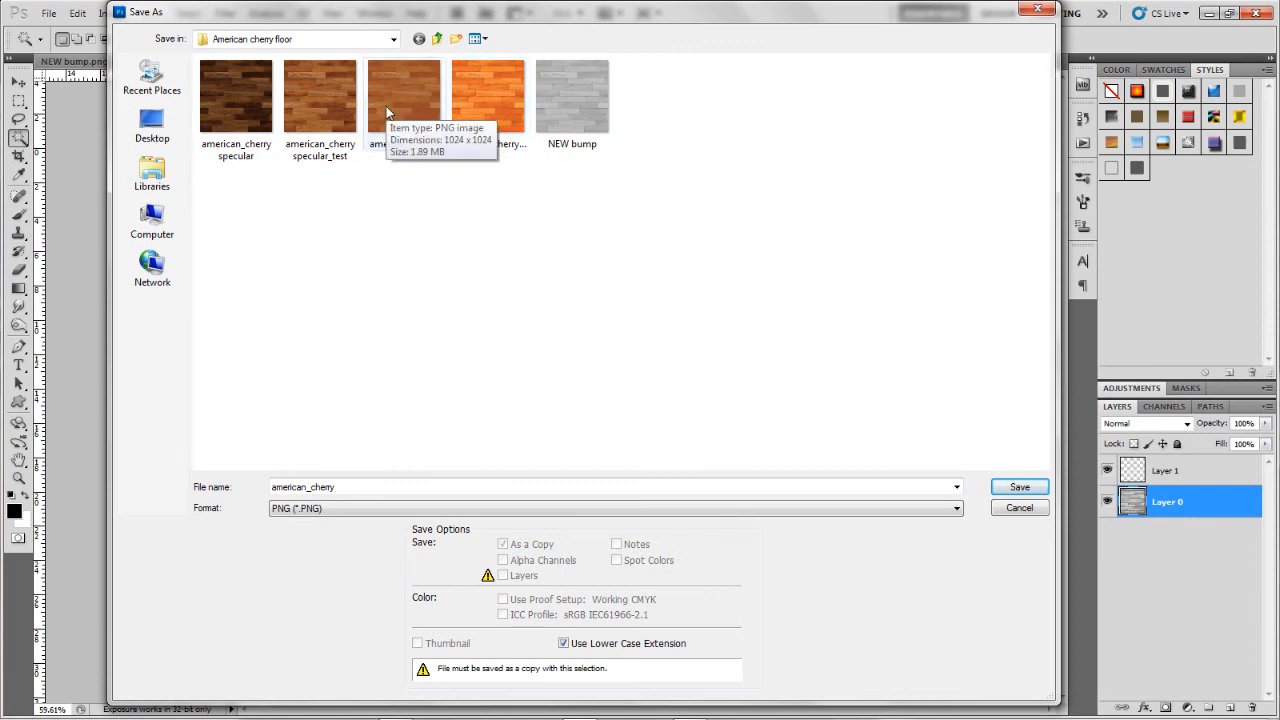
pyautogui.click(585, 100)
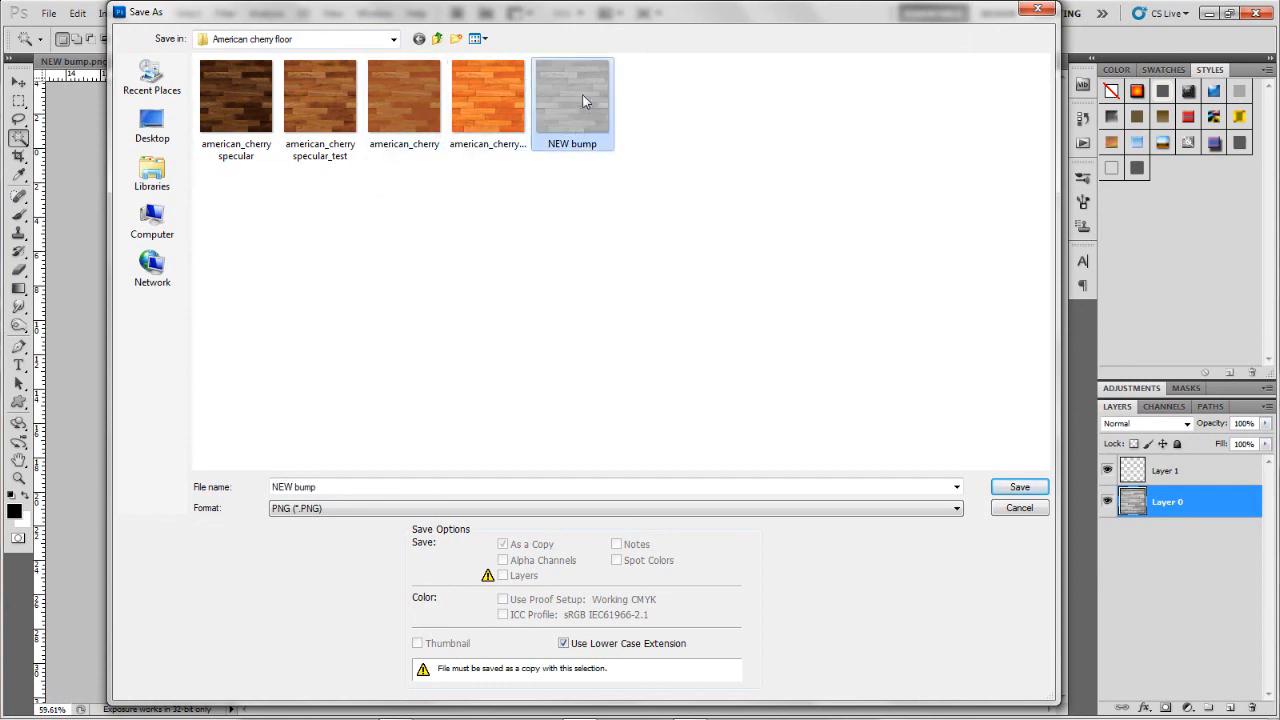
# - Name the grayscale texture copy New specular and save it as a PNG in the American cherry floor folder without interlacing
pyautogui.click(495, 110)
pyautogui.hotkey('alt', 'n')
pyautogui.write('S')
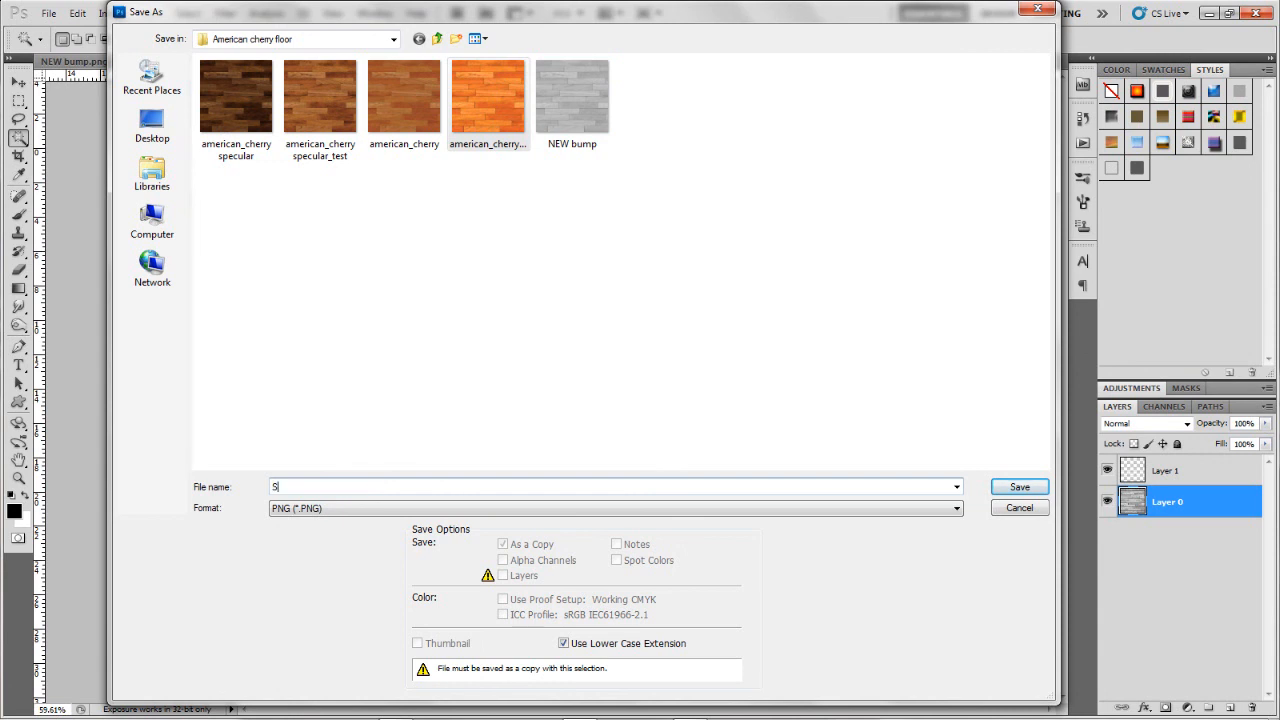
pyautogui.write('New specular')
pyautogui.press('Return')
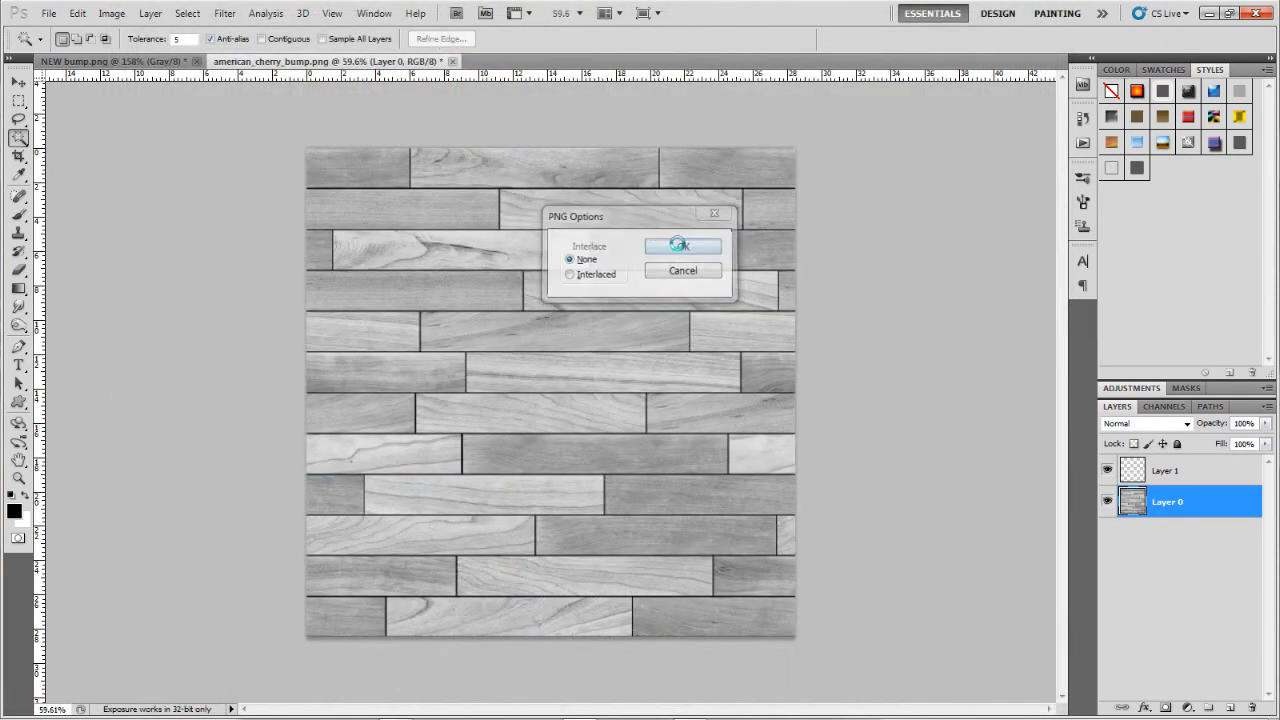
pyautogui.click(668, 248)
# - Clear the selection in the NEW bump image and examine its black plank seams up close
pyautogui.click(130, 62)
pyautogui.hotkey('ctrl', 'd')
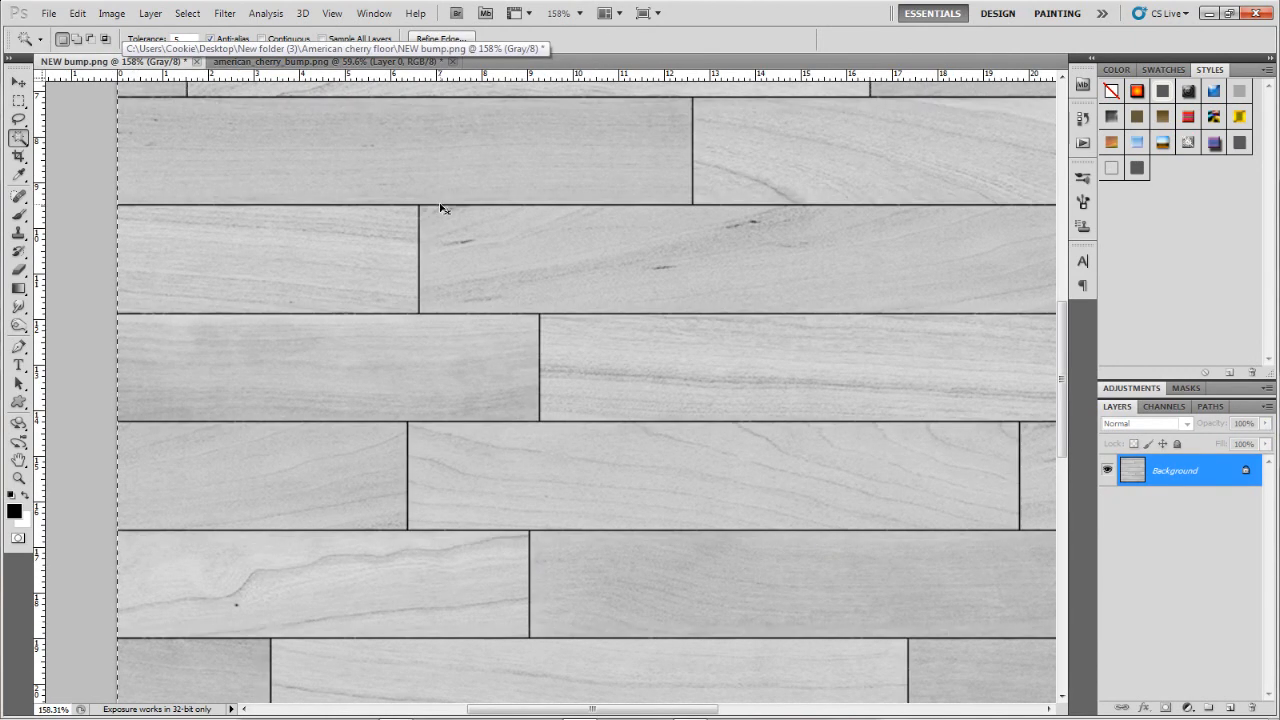
pyautogui.scroll(-4, 500, 265)
pyautogui.scroll(9, 502, 280)
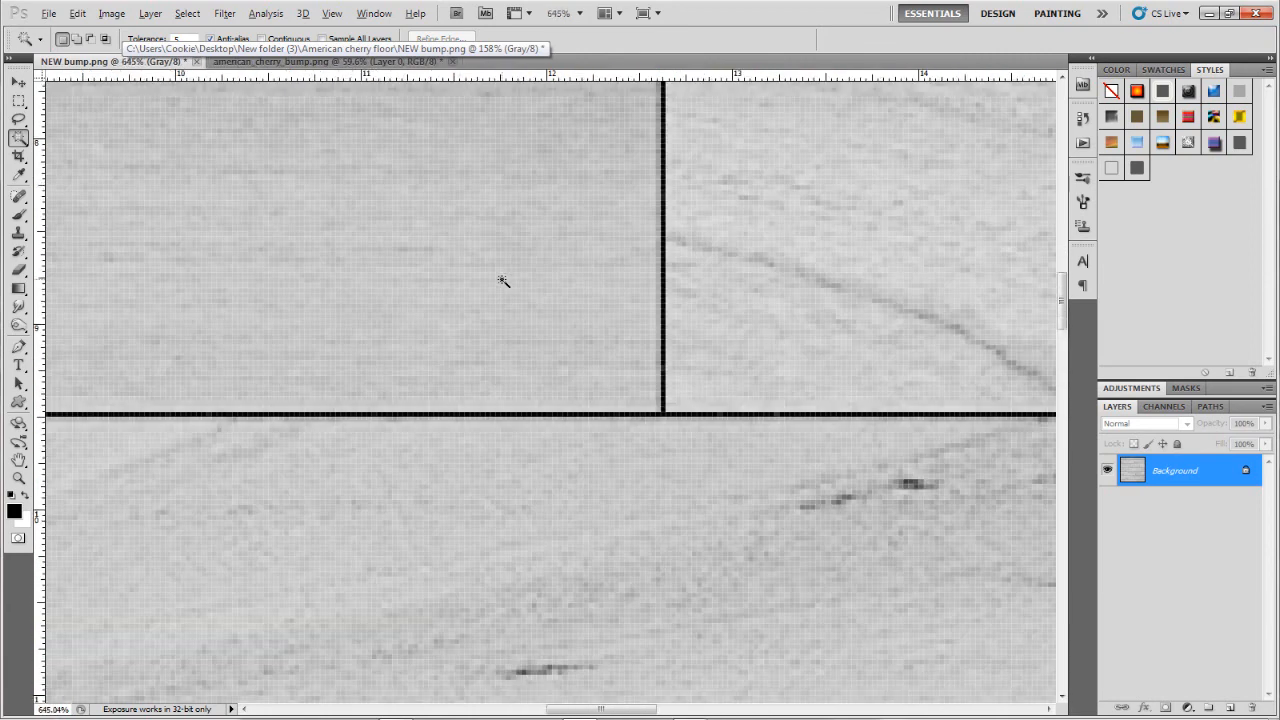
pyautogui.scroll(-4, 743, 375)
pyautogui.scroll(5, 726, 374)
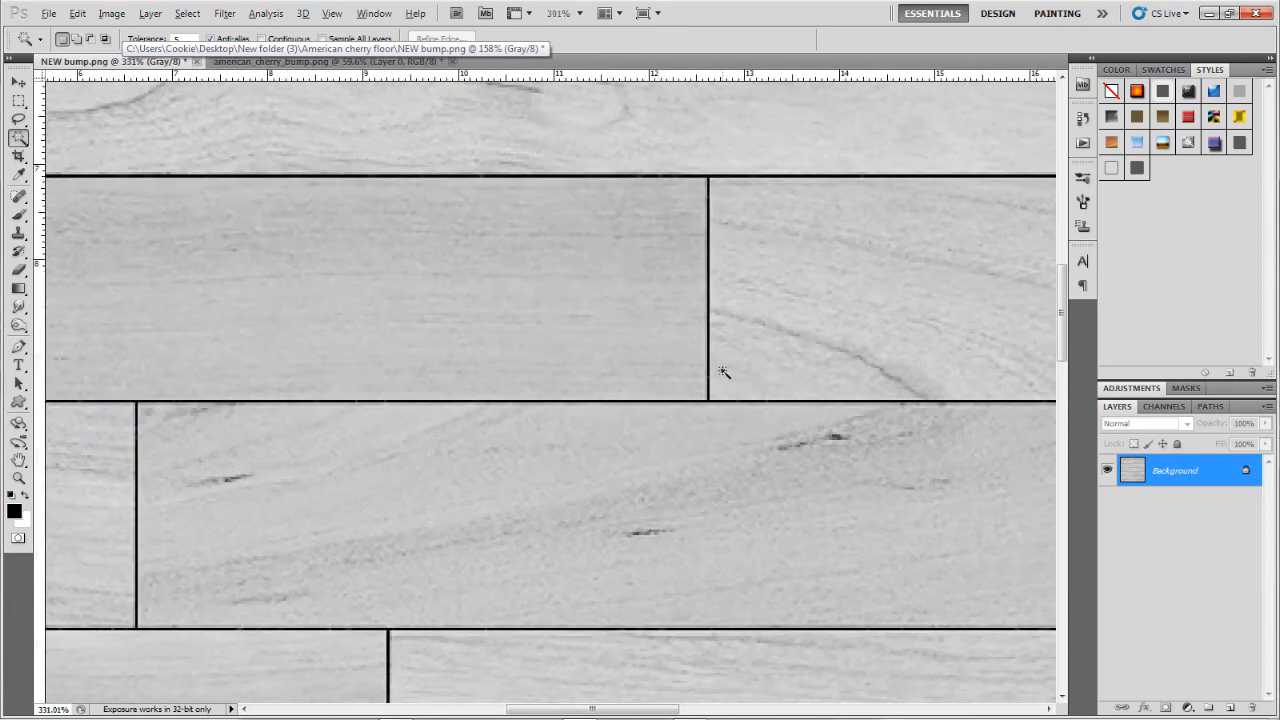
pyautogui.scroll(1, 717, 372)
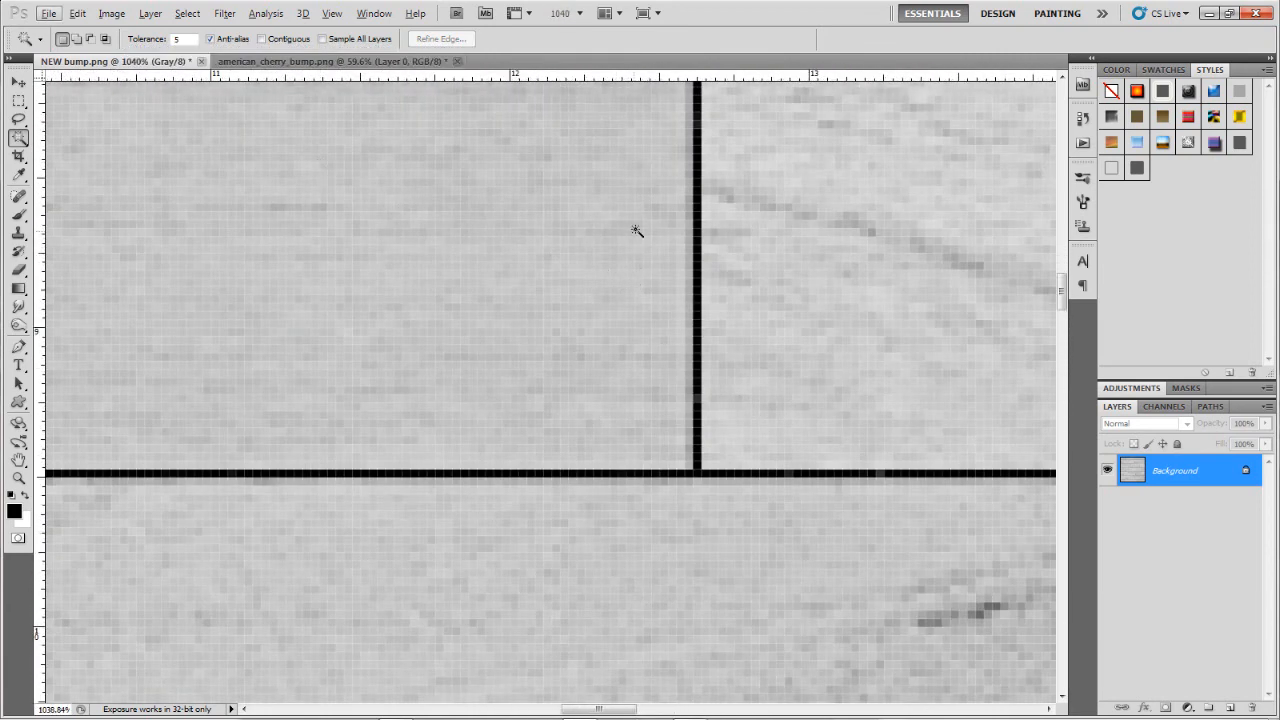
# - Open the file commands for the NEW bump image
pyautogui.click(47, 16)
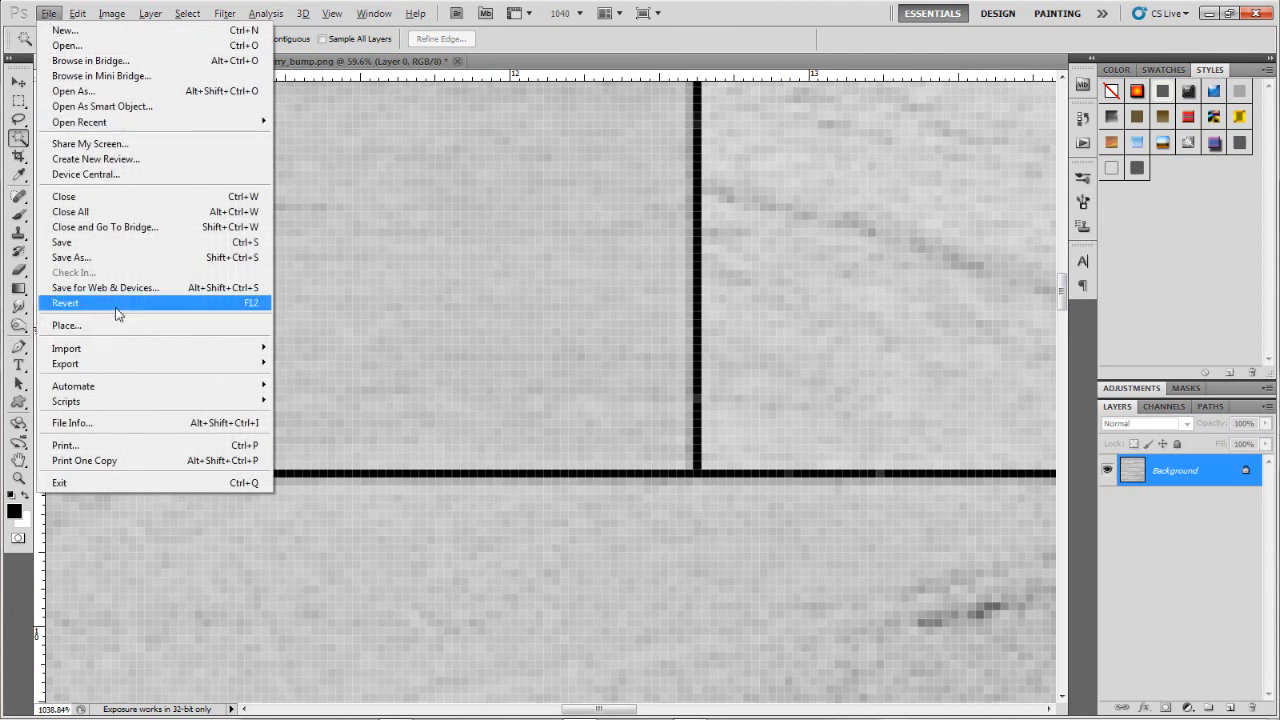